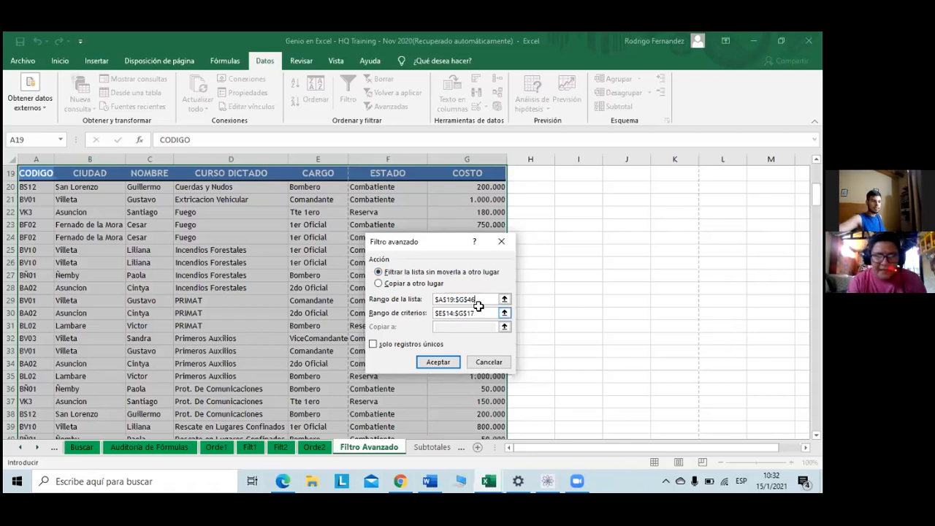
{"action": "left_click", "coordinate": [392, 285]}
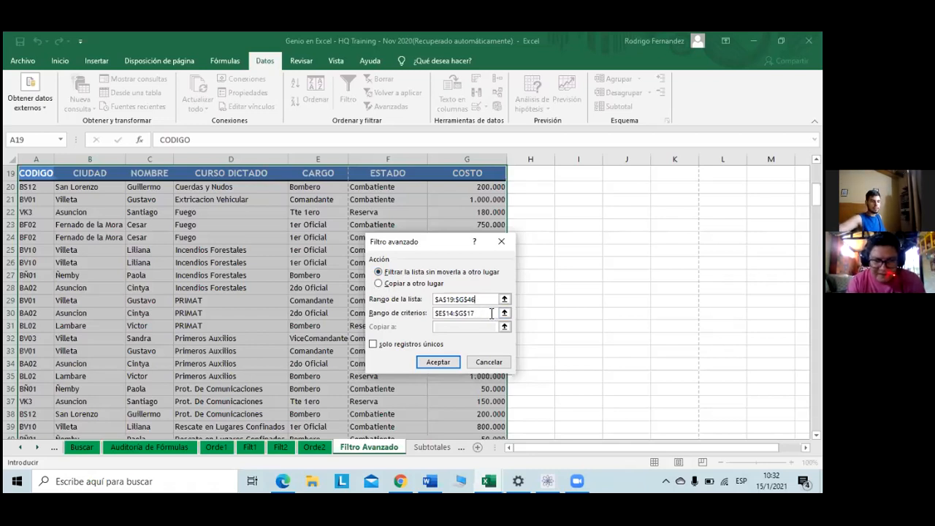
{"action": "left_click", "coordinate": [465, 331]}
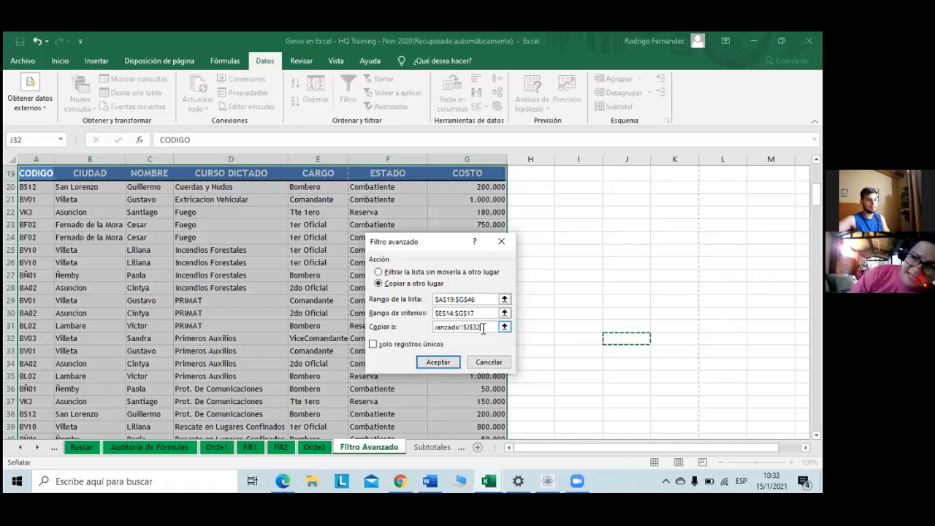
{"action": "scroll", "coordinate": [541, 252], "scroll_direction": "up", "scroll_amount": 6}
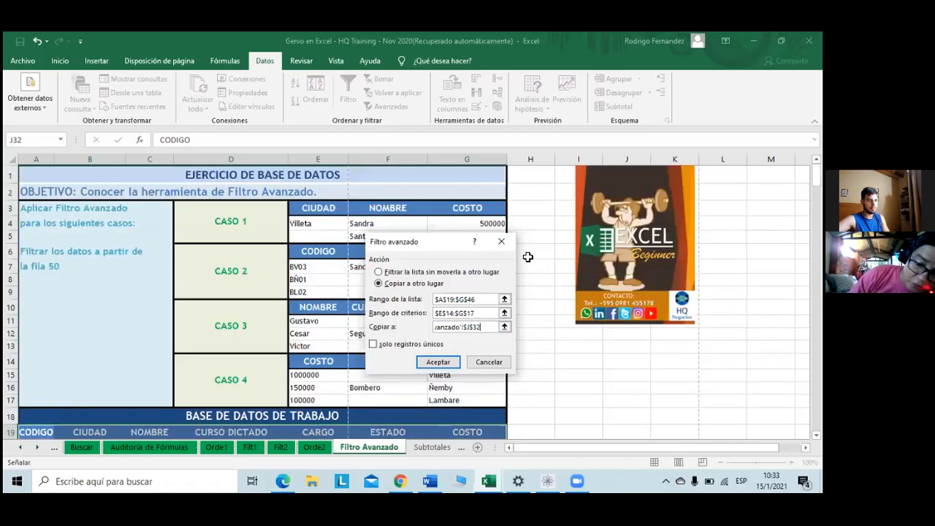
{"action": "scroll", "coordinate": [528, 257], "scroll_direction": "down", "scroll_amount": 6}
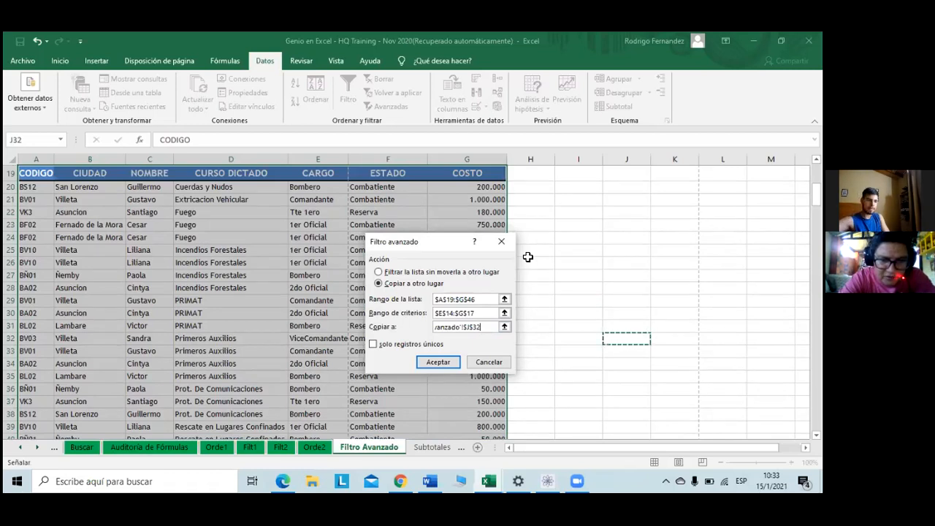
{"action": "left_click", "coordinate": [409, 271]}
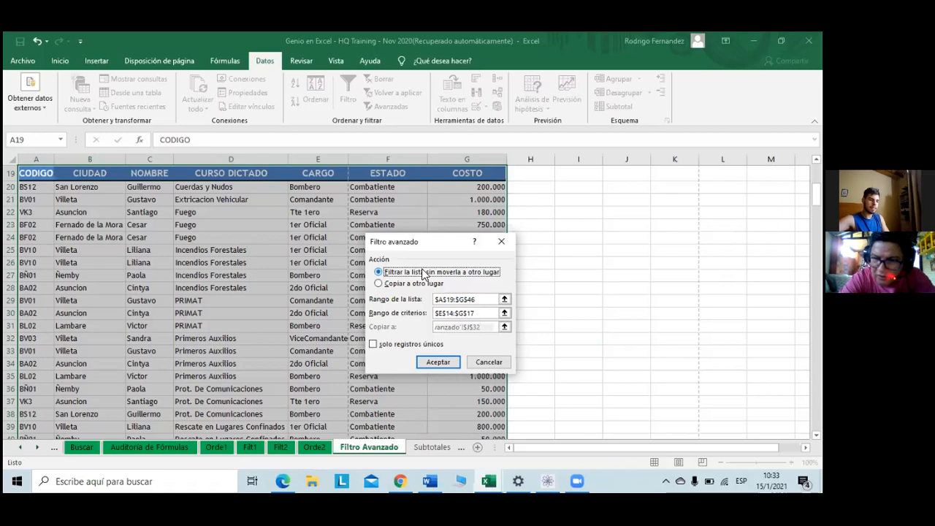
{"action": "left_click", "coordinate": [381, 283]}
{"action": "left_click_drag", "start_coordinate": [482, 326], "coordinate": [404, 326]}
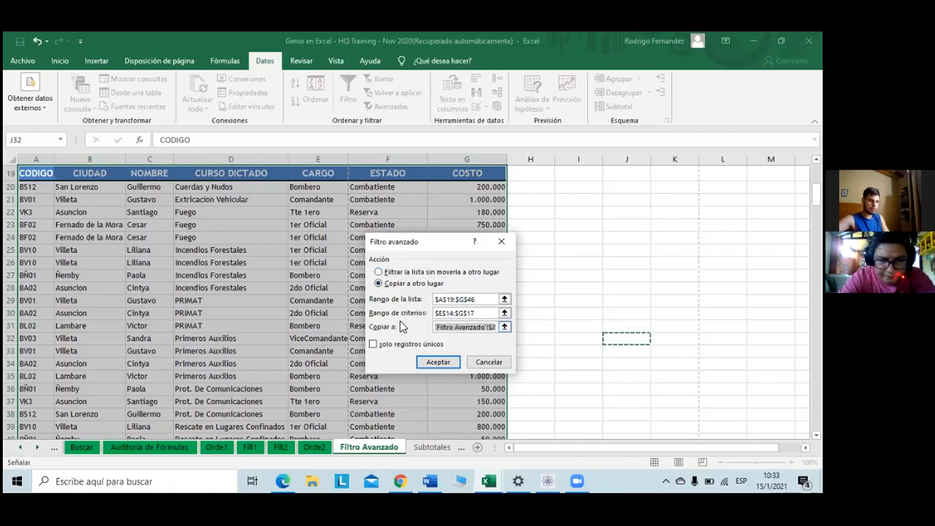
{"action": "left_click", "coordinate": [387, 274]}
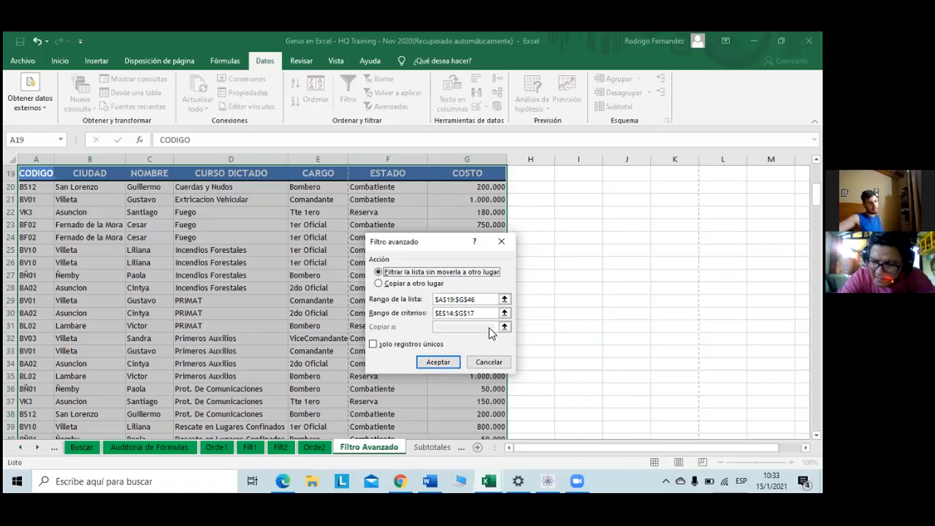
Step: Examine the list range A19:G46 and the criteria tables of the four cases above the database
{"action": "left_click", "coordinate": [483, 300]}
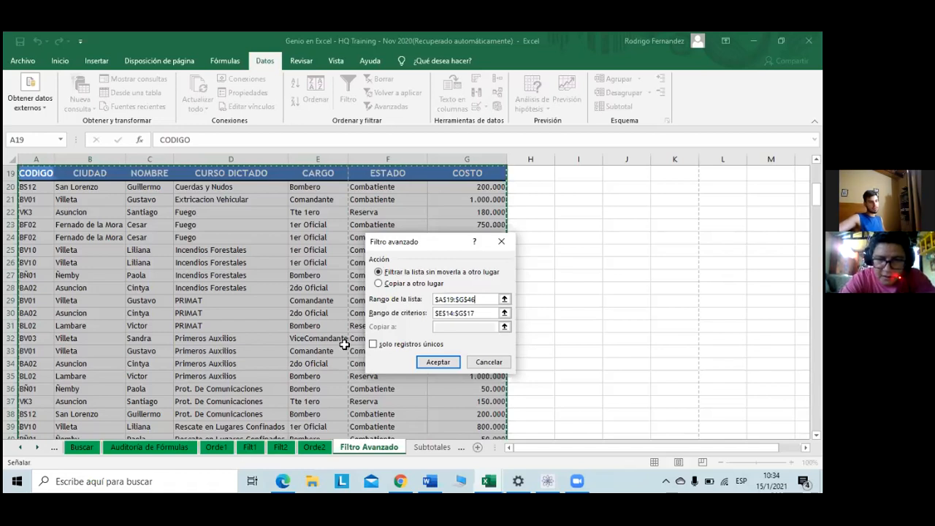
{"action": "scroll", "coordinate": [344, 345], "scroll_direction": "down", "scroll_amount": 3}
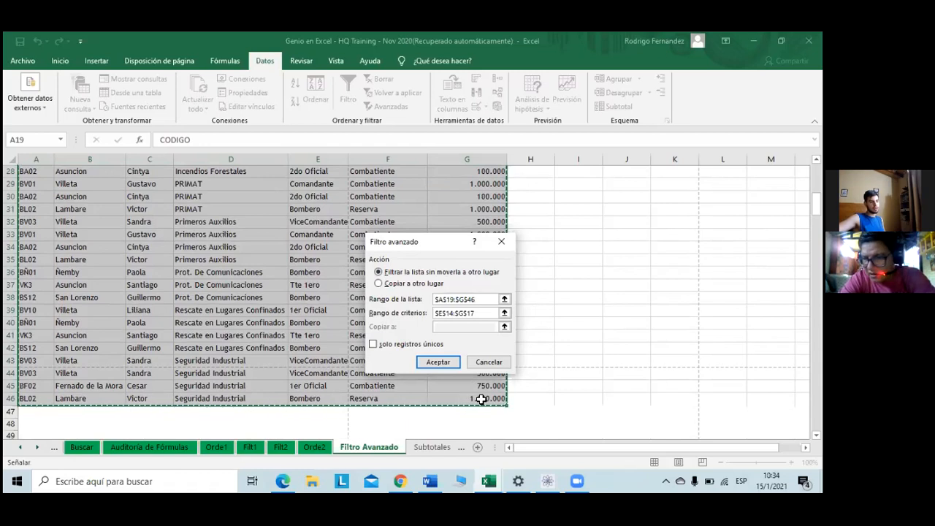
{"action": "scroll", "coordinate": [481, 398], "scroll_direction": "up", "scroll_amount": 4}
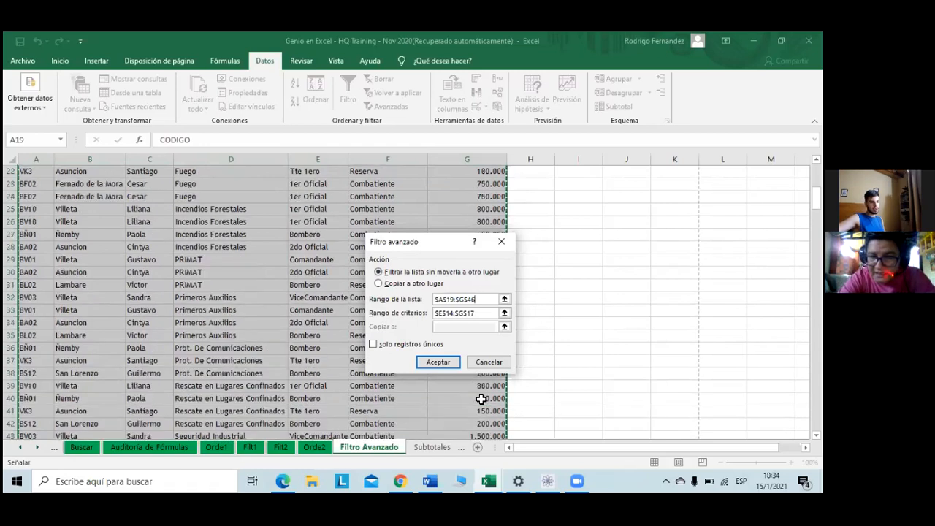
{"action": "scroll", "coordinate": [481, 398], "scroll_direction": "up", "scroll_amount": 2}
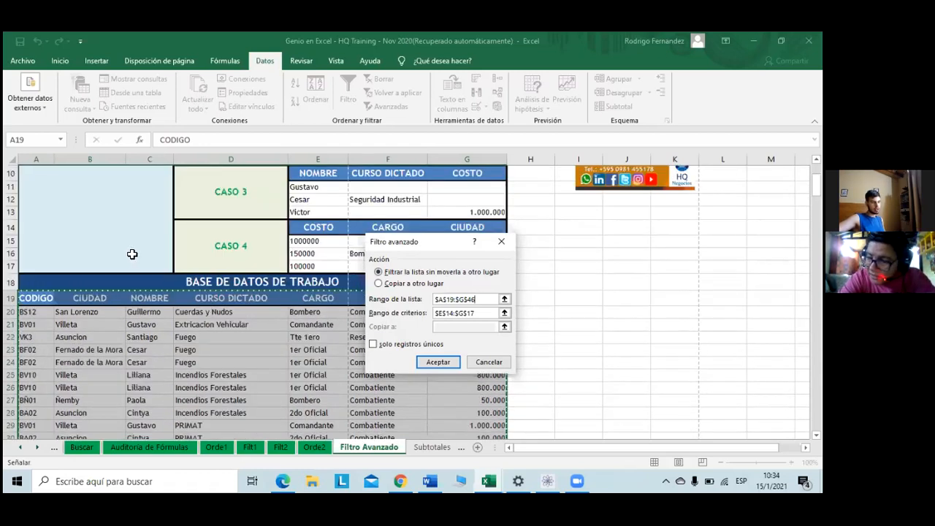
{"action": "scroll", "coordinate": [544, 267], "scroll_direction": "up", "scroll_amount": 2}
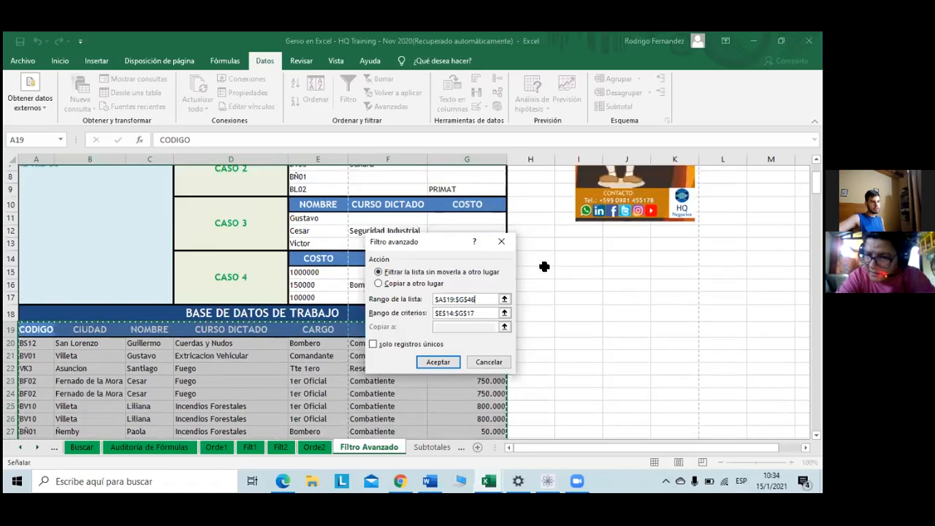
{"action": "scroll", "coordinate": [544, 267], "scroll_direction": "up", "scroll_amount": 1}
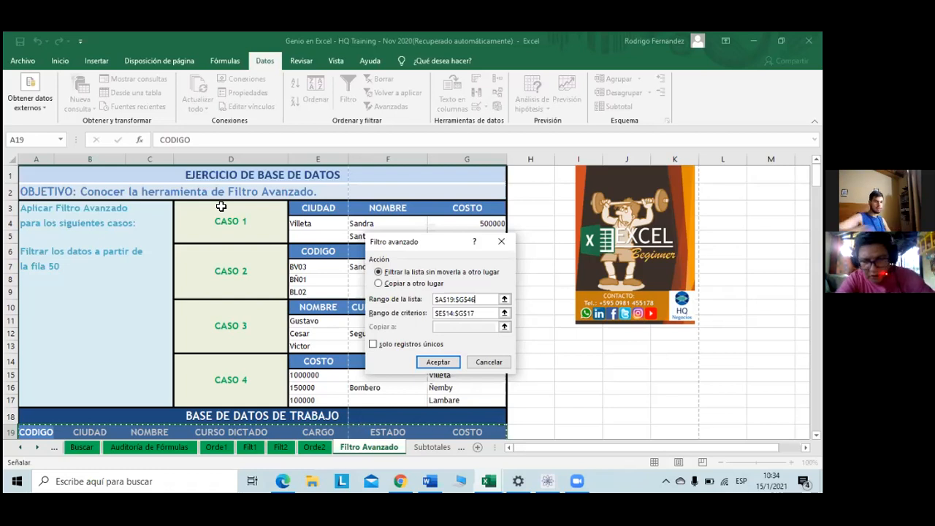
{"action": "scroll", "coordinate": [415, 190], "scroll_direction": "down", "scroll_amount": 2}
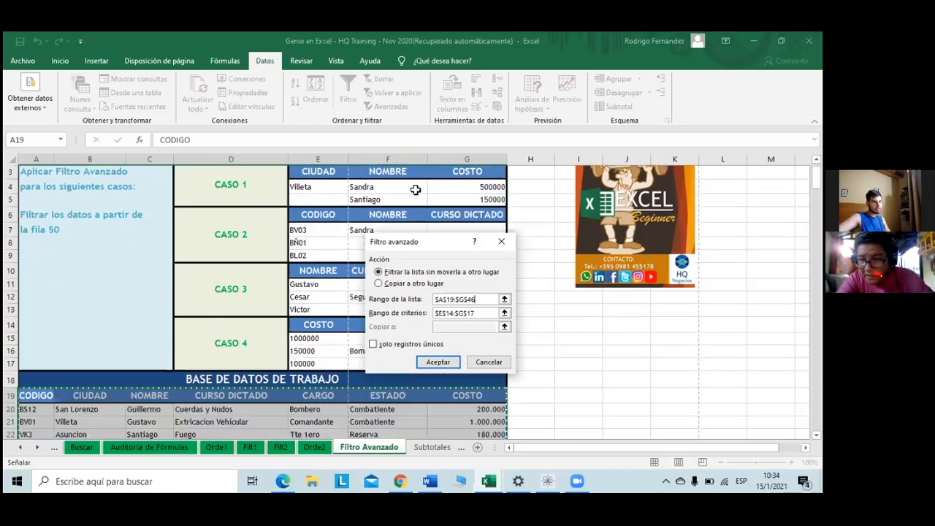
{"action": "scroll", "coordinate": [415, 190], "scroll_direction": "down", "scroll_amount": 3}
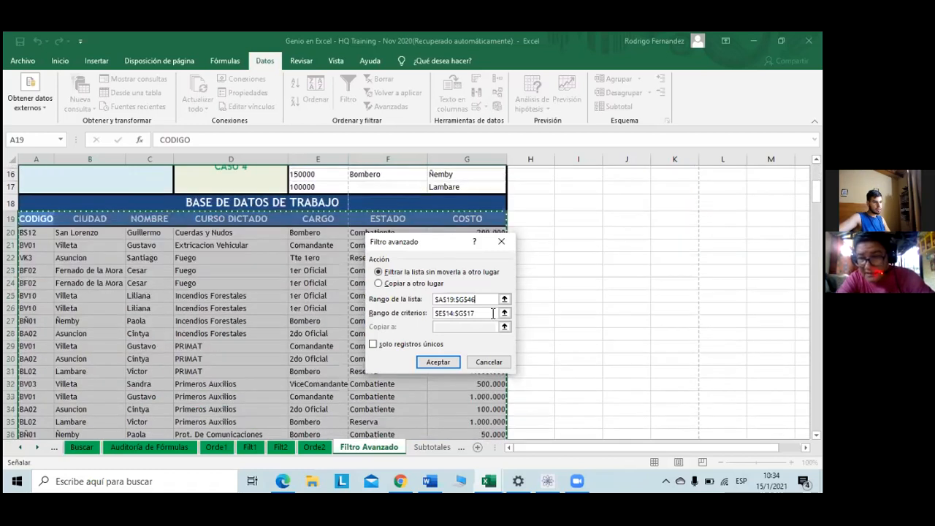
Step: Replace the criteria range with the Caso 1 table, E3:G5, and apply the advanced filter to the list in place
{"action": "left_click", "coordinate": [482, 314]}
{"action": "scroll", "coordinate": [363, 301], "scroll_direction": "up", "scroll_amount": 1}
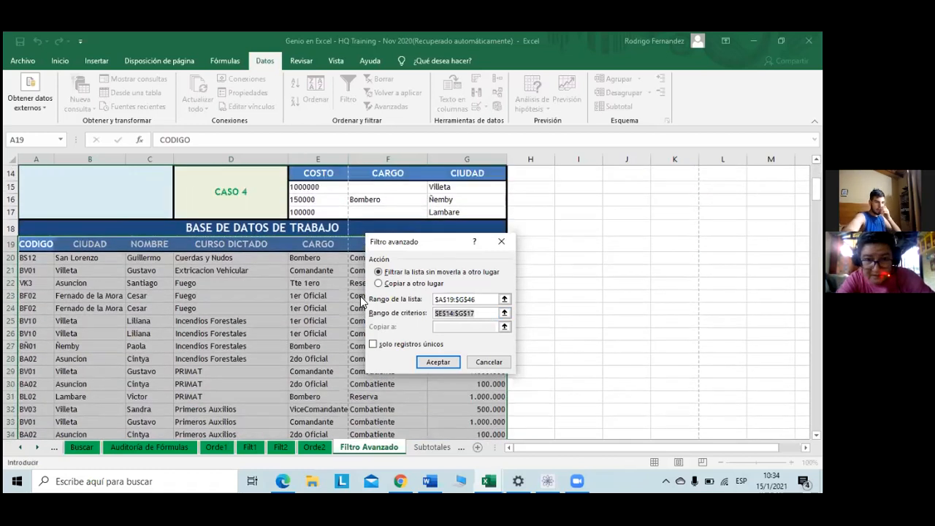
{"action": "key", "text": "BackSpace"}
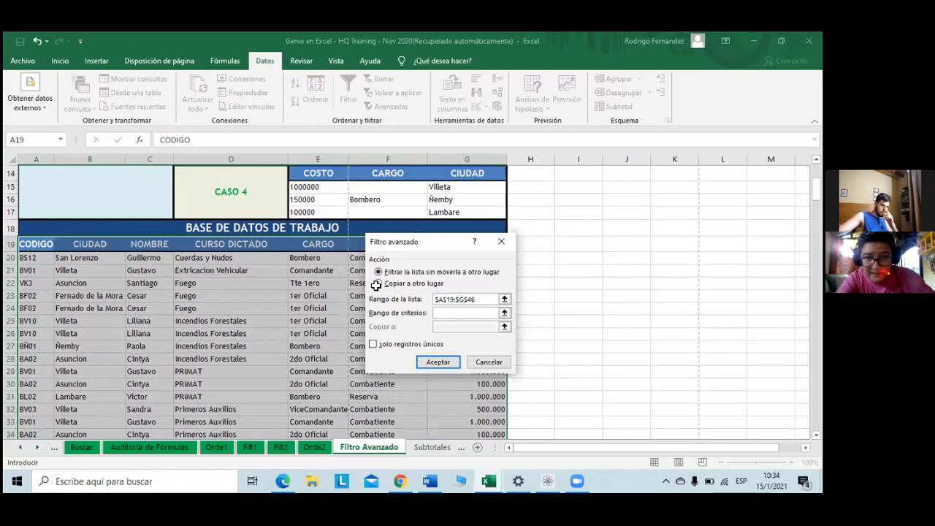
{"action": "scroll", "coordinate": [343, 303], "scroll_direction": "up", "scroll_amount": 5}
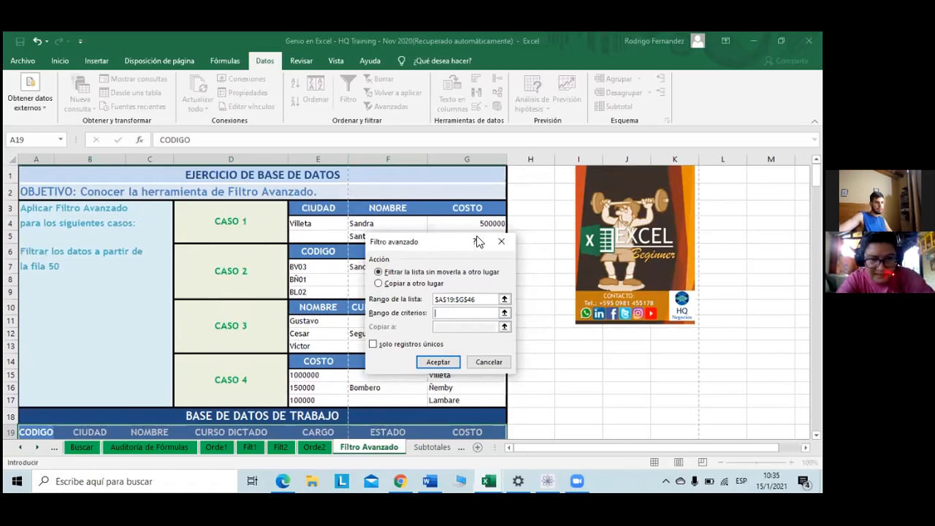
{"action": "left_click_drag", "start_coordinate": [302, 213], "coordinate": [302, 212]}
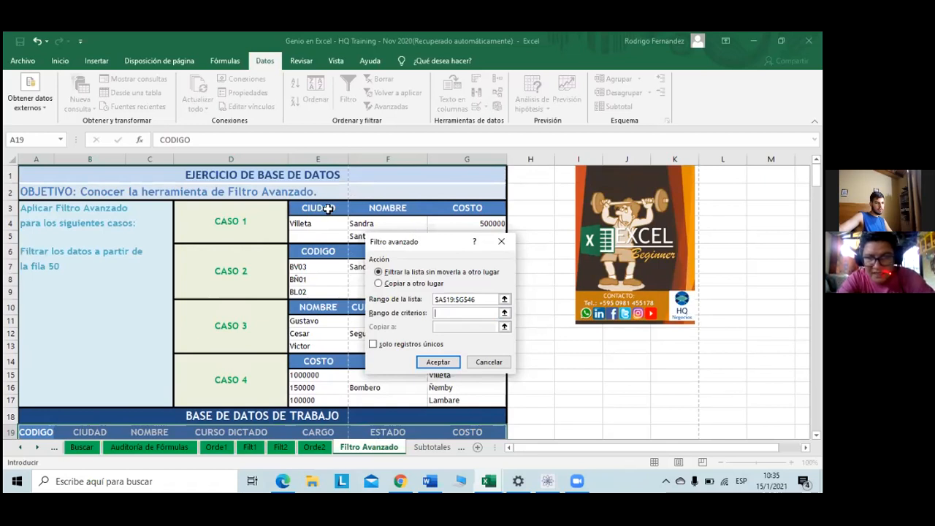
{"action": "left_click_drag", "start_coordinate": [329, 207], "coordinate": [447, 241]}
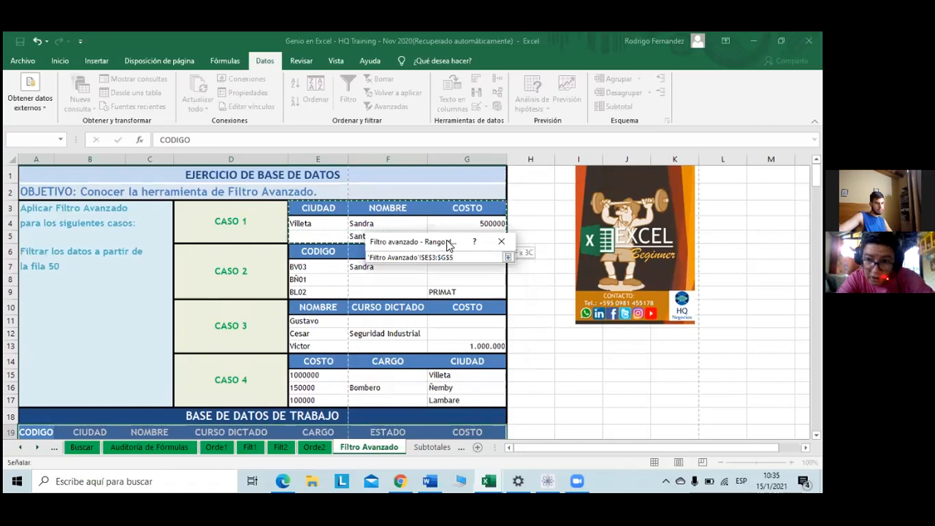
{"action": "key", "text": "Return"}
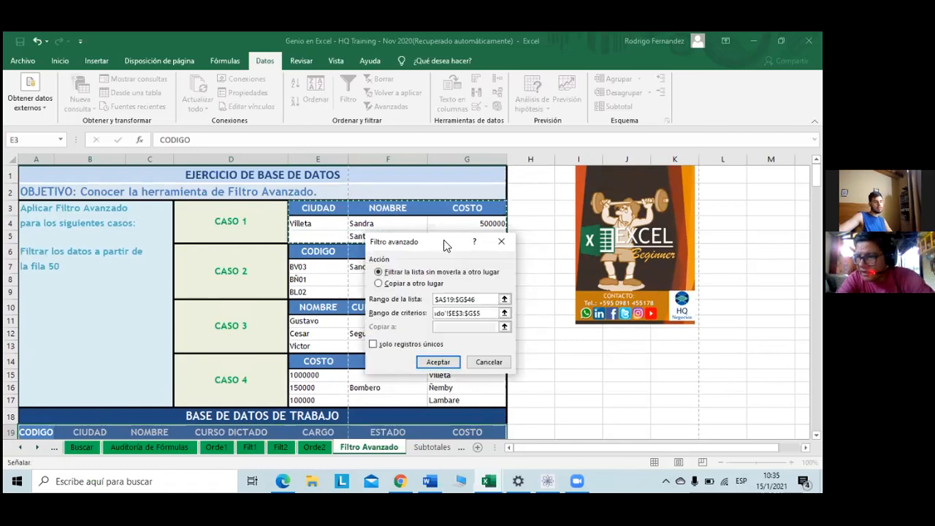
{"action": "left_click_drag", "start_coordinate": [444, 240], "coordinate": [445, 261]}
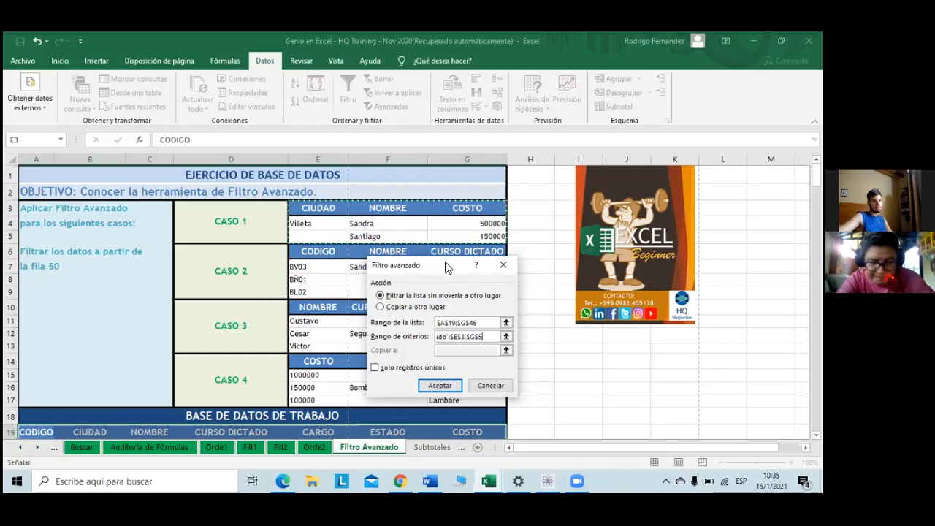
{"action": "left_click", "coordinate": [438, 386]}
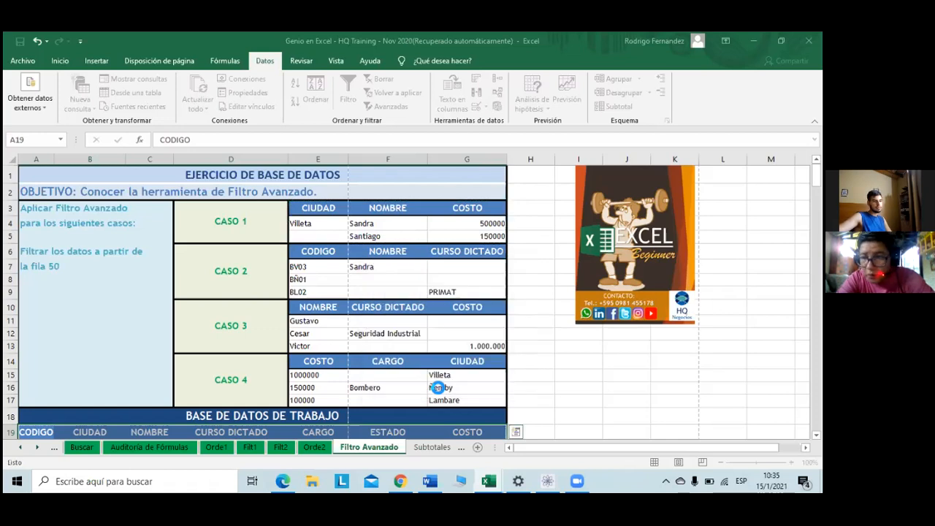
Step: Compare the filtered database records with the Caso 1 city, name and cost criteria, and inspect the rows below the list
{"action": "scroll", "coordinate": [437, 386], "scroll_direction": "down", "scroll_amount": 1}
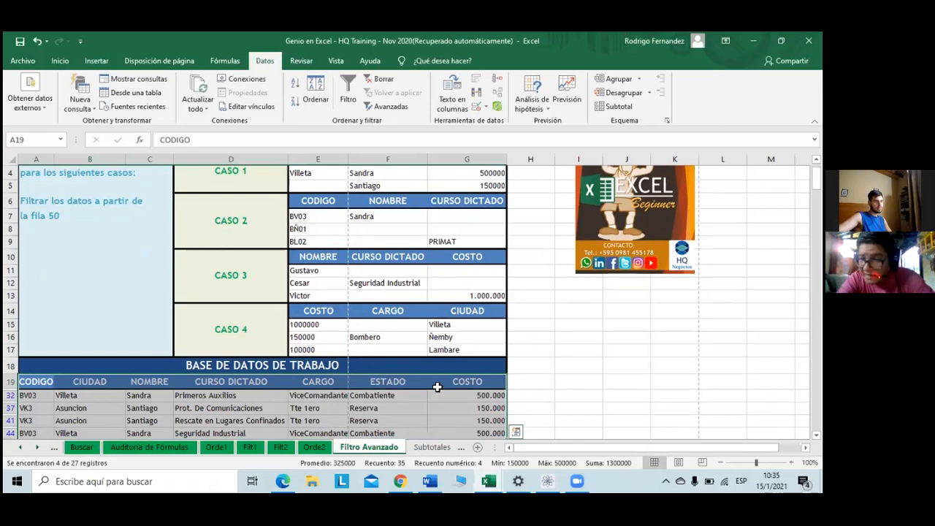
{"action": "scroll", "coordinate": [437, 386], "scroll_direction": "down", "scroll_amount": 1}
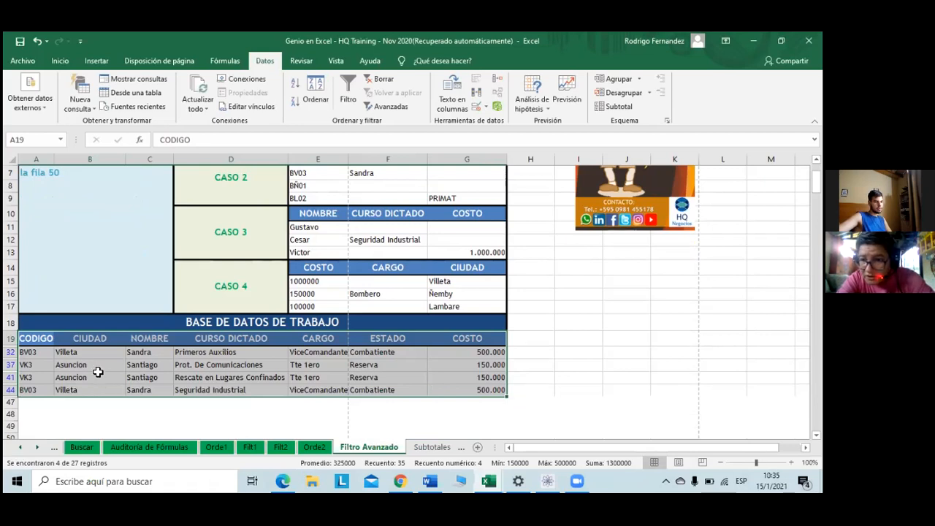
{"action": "scroll", "coordinate": [98, 377], "scroll_direction": "up", "scroll_amount": 2}
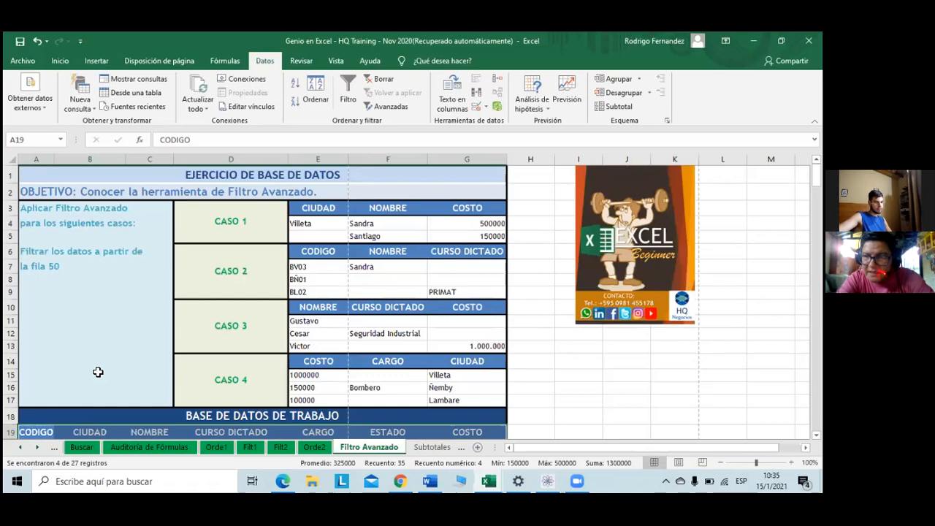
{"action": "scroll", "coordinate": [148, 377], "scroll_direction": "down", "scroll_amount": 2}
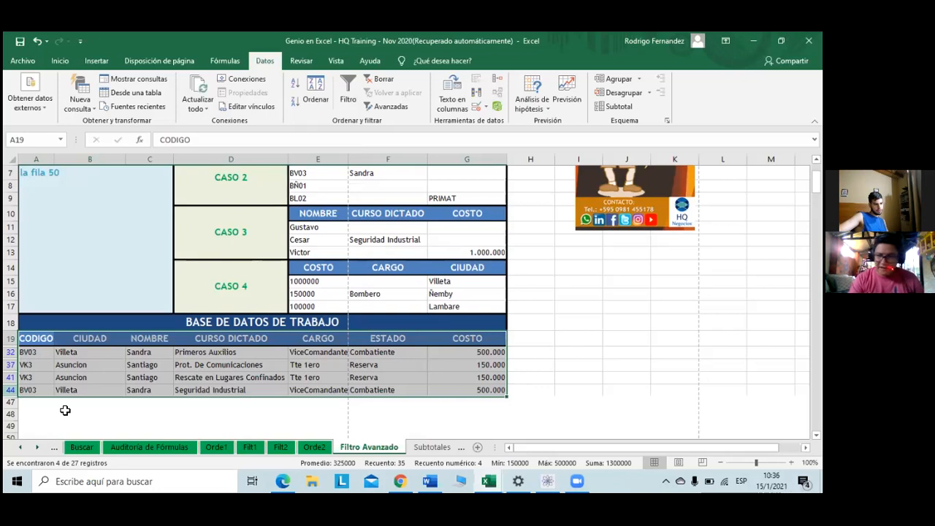
{"action": "scroll", "coordinate": [65, 411], "scroll_direction": "up", "scroll_amount": 1}
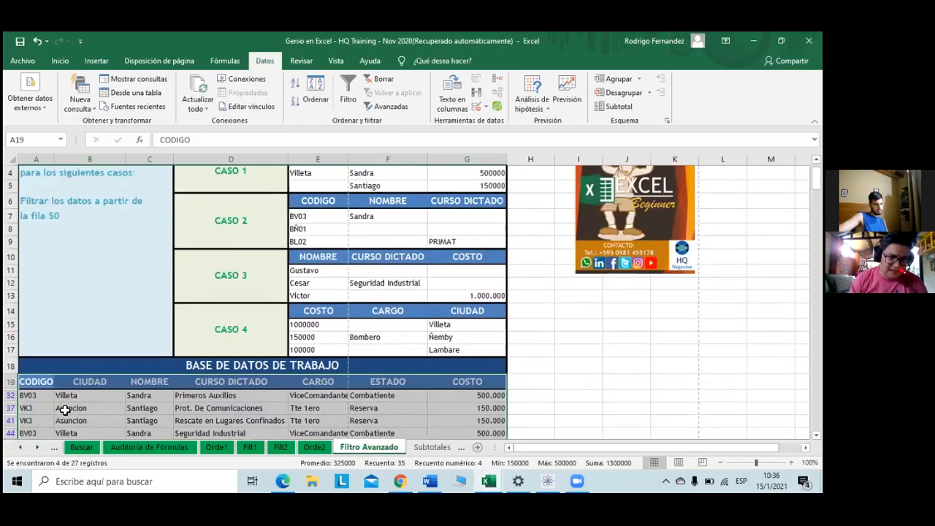
{"action": "scroll", "coordinate": [65, 410], "scroll_direction": "down", "scroll_amount": 1}
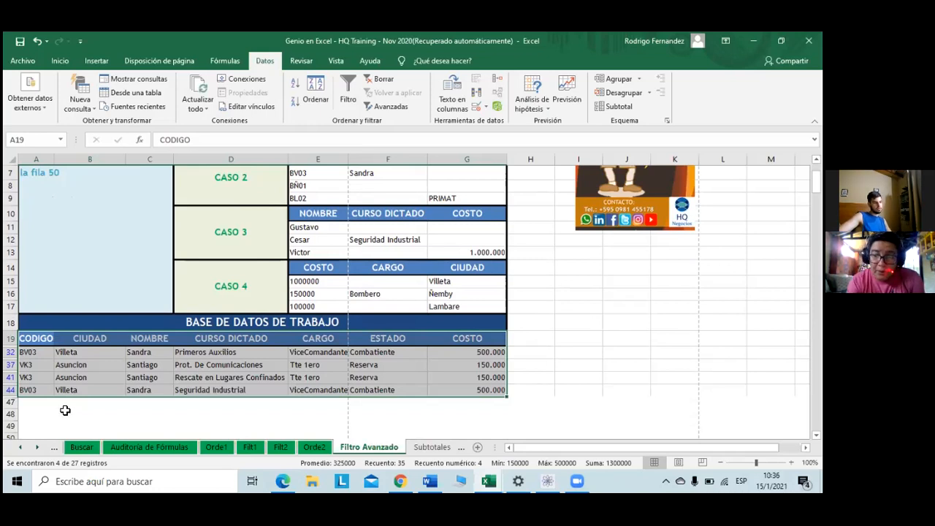
{"action": "left_click", "coordinate": [65, 412]}
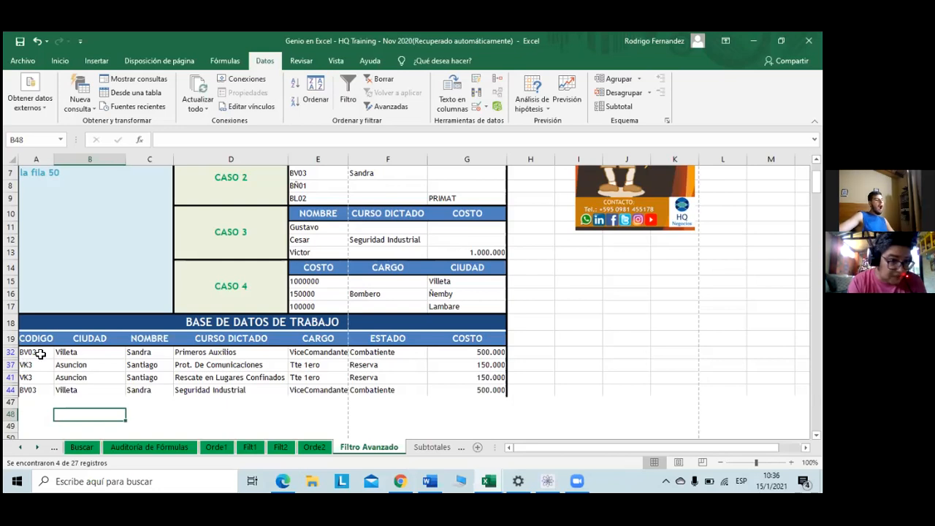
{"action": "scroll", "coordinate": [115, 345], "scroll_direction": "up", "scroll_amount": 2}
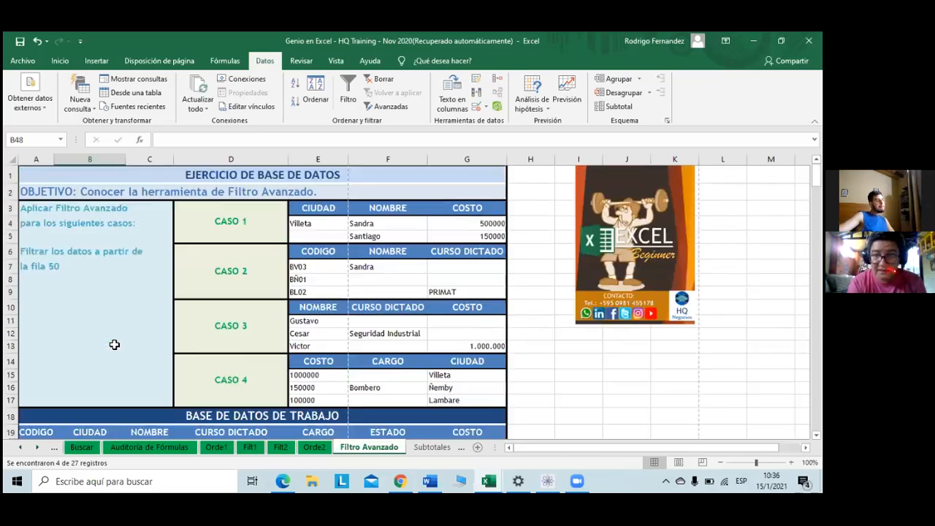
{"action": "scroll", "coordinate": [119, 353], "scroll_direction": "down", "scroll_amount": 2}
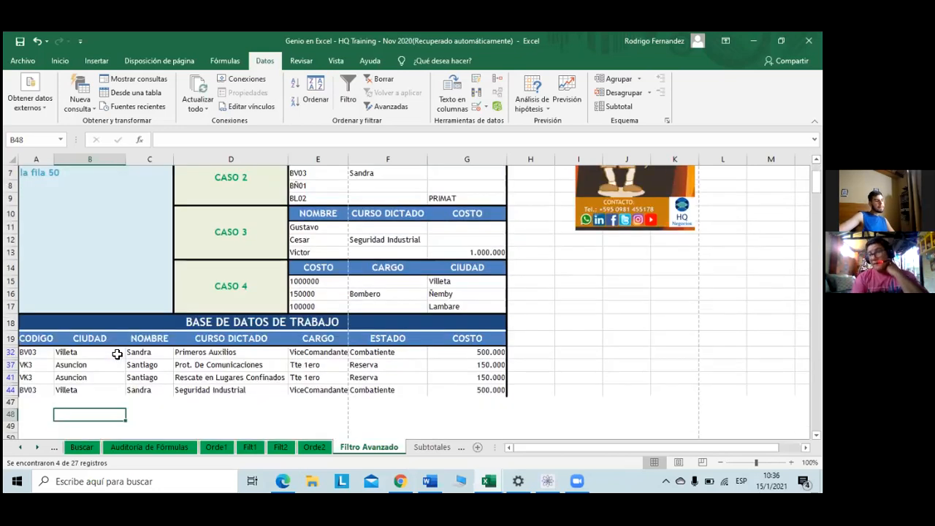
{"action": "left_click", "coordinate": [331, 393]}
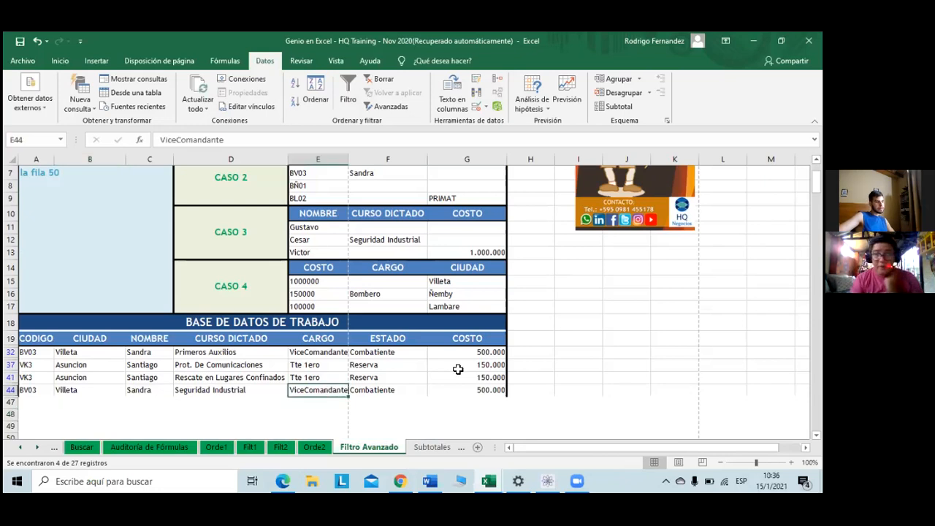
{"action": "scroll", "coordinate": [366, 341], "scroll_direction": "down", "scroll_amount": 2}
{"action": "left_click", "coordinate": [387, 344]}
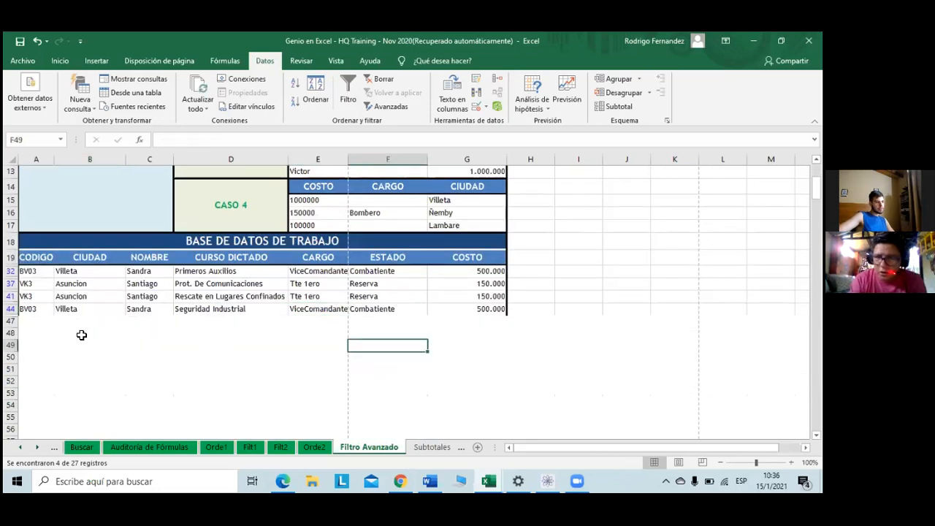
{"action": "left_click", "coordinate": [46, 323]}
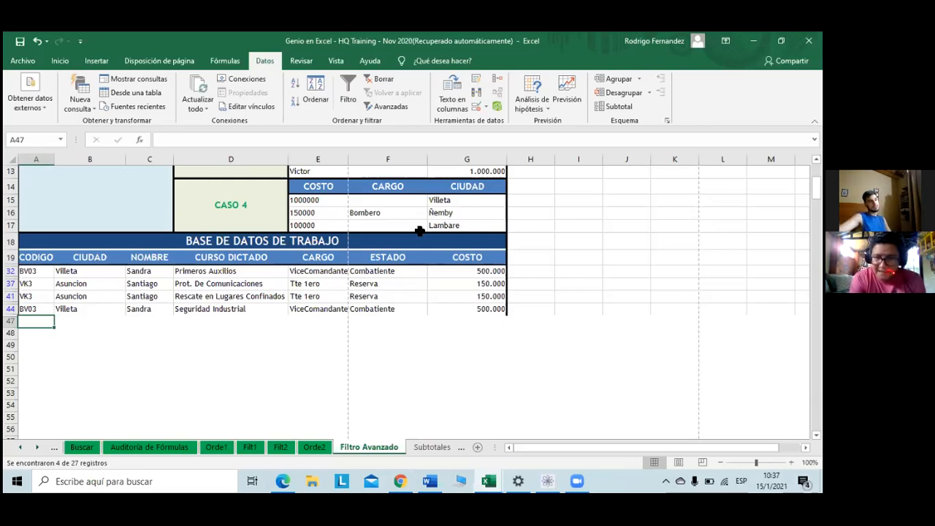
Step: Recheck the Caso 1 criteria against the filtered records, clear the filter from the database, and undo the clearing
{"action": "scroll", "coordinate": [404, 251], "scroll_direction": "up", "scroll_amount": 3}
{"action": "scroll", "coordinate": [391, 218], "scroll_direction": "up", "scroll_amount": 1}
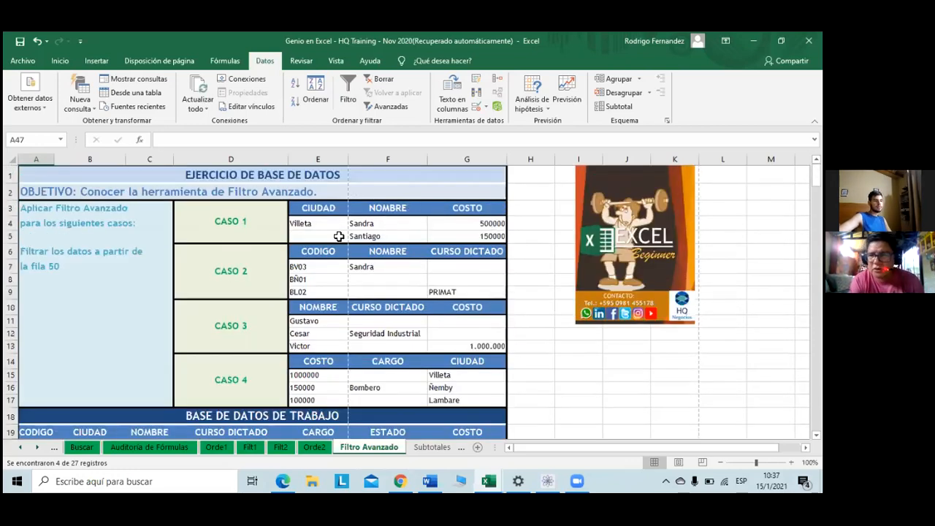
{"action": "scroll", "coordinate": [358, 273], "scroll_direction": "down", "scroll_amount": 2}
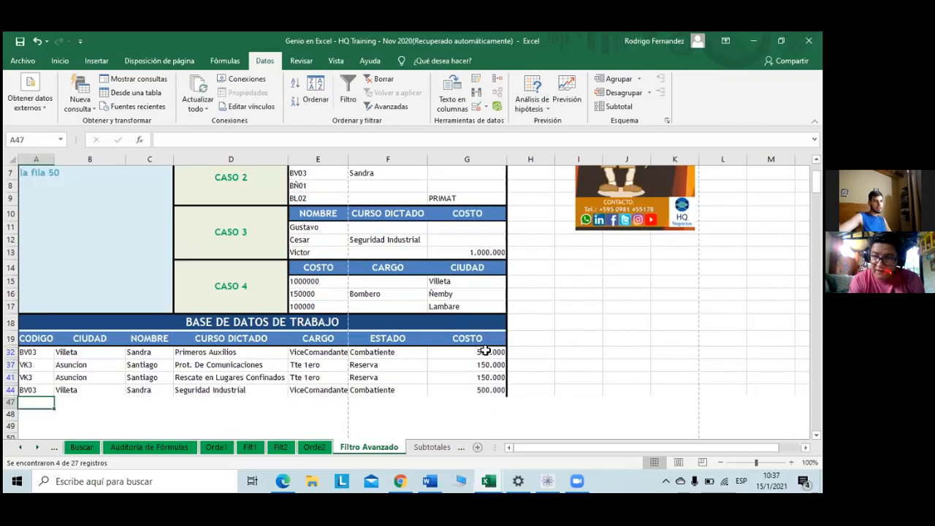
{"action": "left_click", "coordinate": [450, 337]}
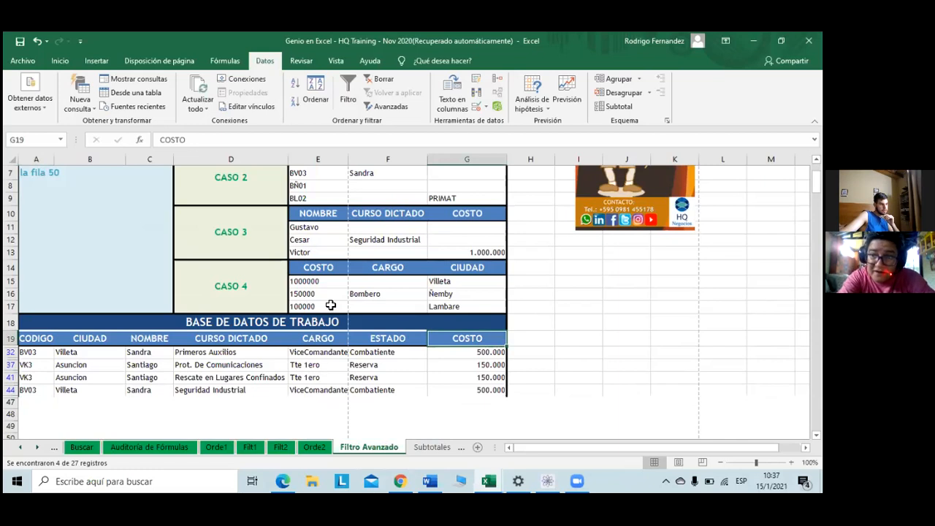
{"action": "left_click", "coordinate": [379, 85]}
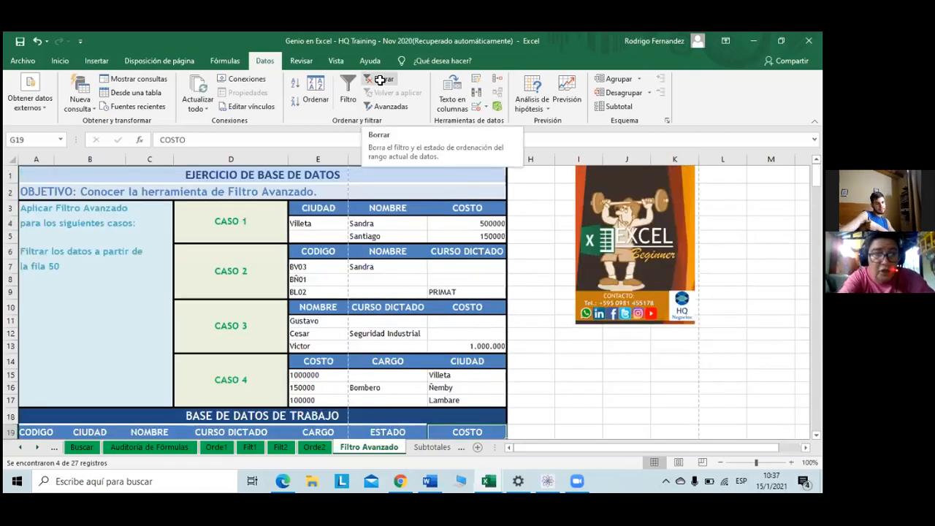
{"action": "key", "text": "ctrl+z"}
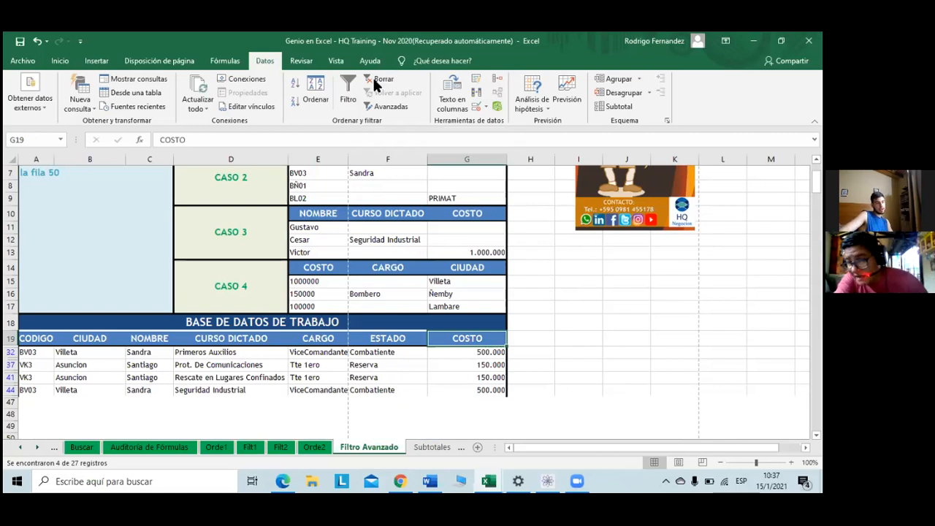
{"action": "scroll", "coordinate": [373, 84], "scroll_direction": "down", "scroll_amount": 1}
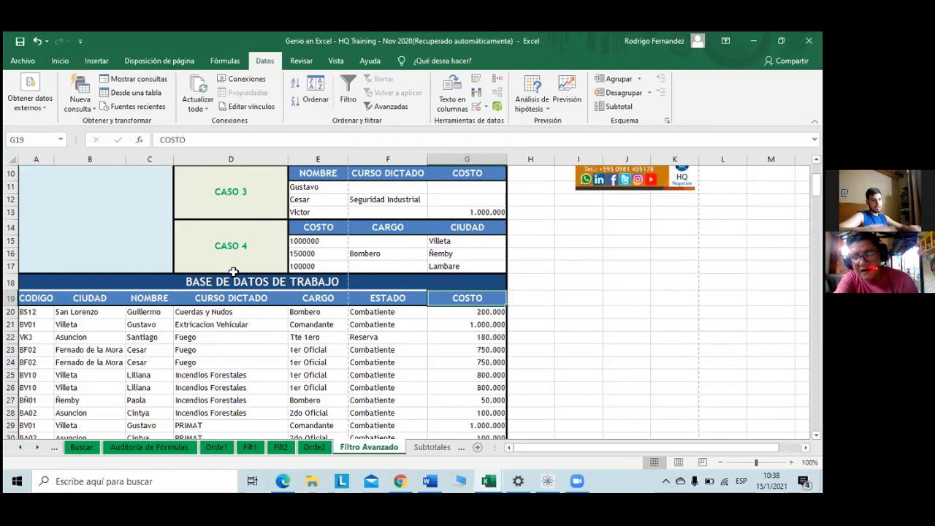
{"action": "left_click", "coordinate": [39, 38]}
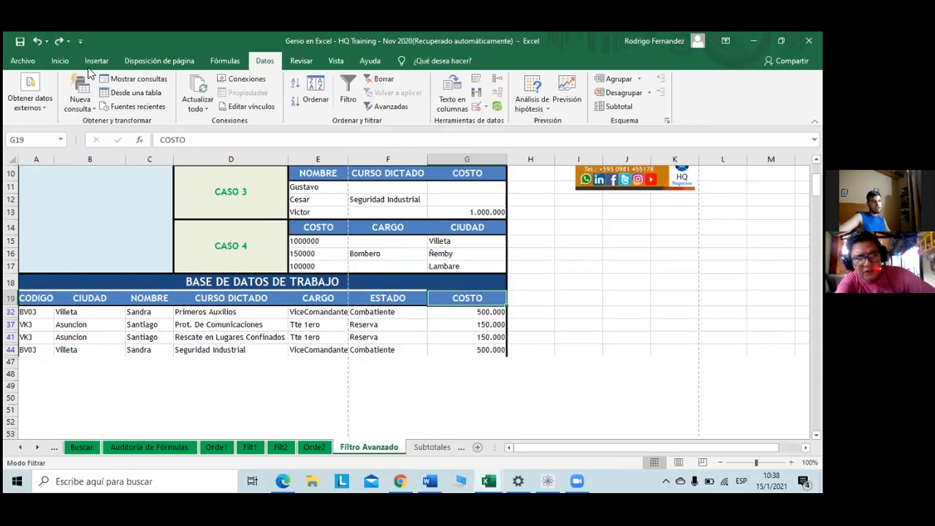
Step: Clear the database filter with the Borrar command of Ordenar y filtrar, and undo it to restore the filtered list
{"action": "left_click", "coordinate": [62, 61]}
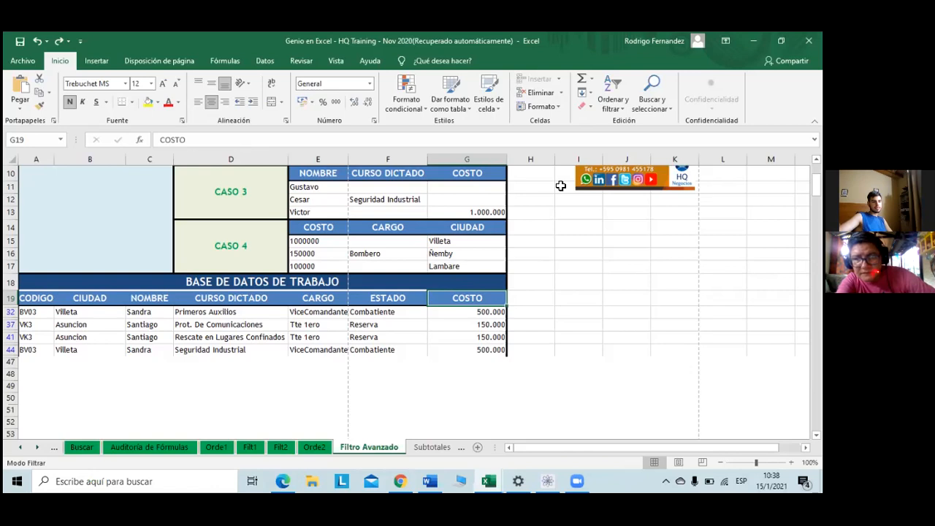
{"action": "left_click", "coordinate": [614, 102]}
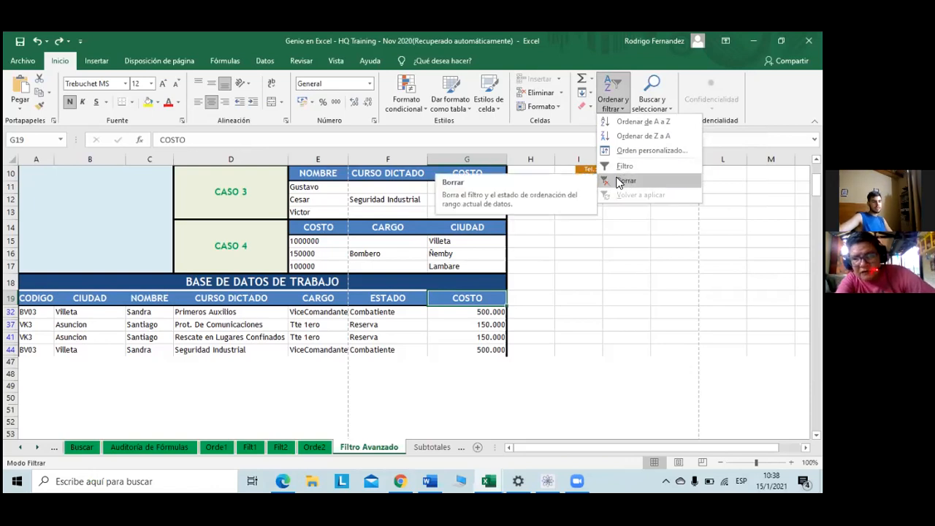
{"action": "left_click", "coordinate": [617, 182]}
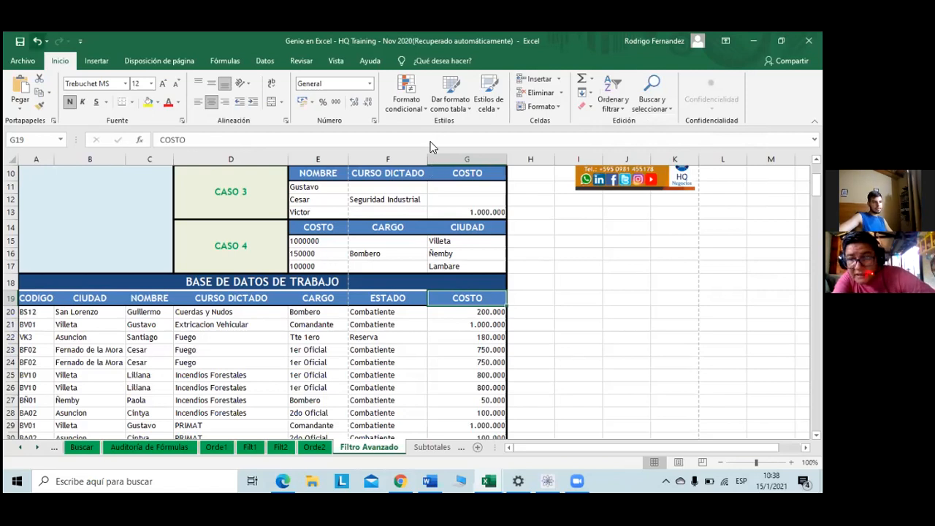
{"action": "left_click", "coordinate": [33, 41]}
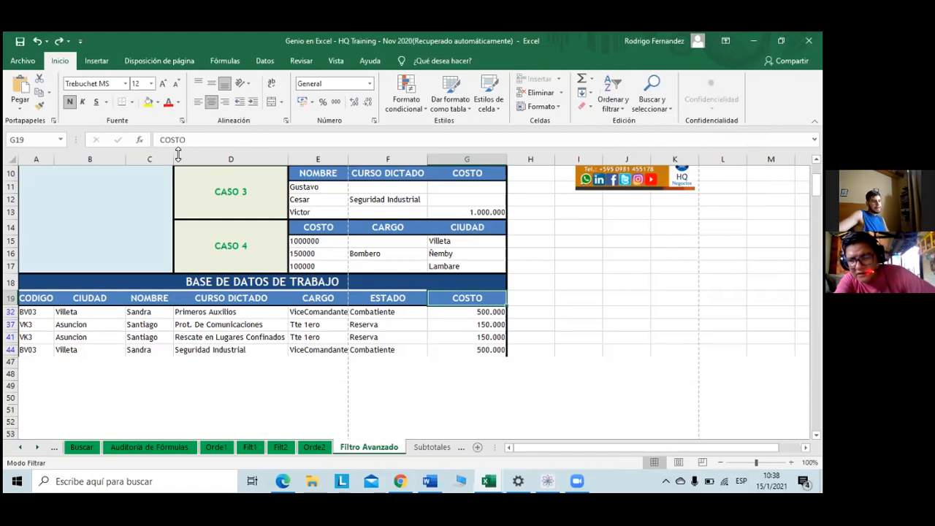
Step: Check whether Borrar filtro is offered for the course cell D32 and for the CURSO DICTADO and CODIGO headers
{"action": "left_click", "coordinate": [267, 314]}
{"action": "right_click", "coordinate": [266, 314]}
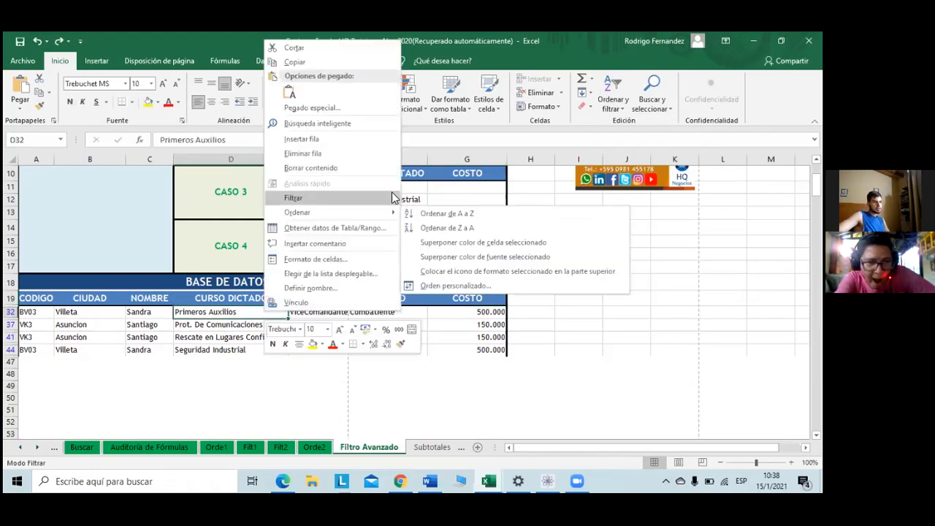
{"action": "mouse_move", "coordinate": [391, 197]}
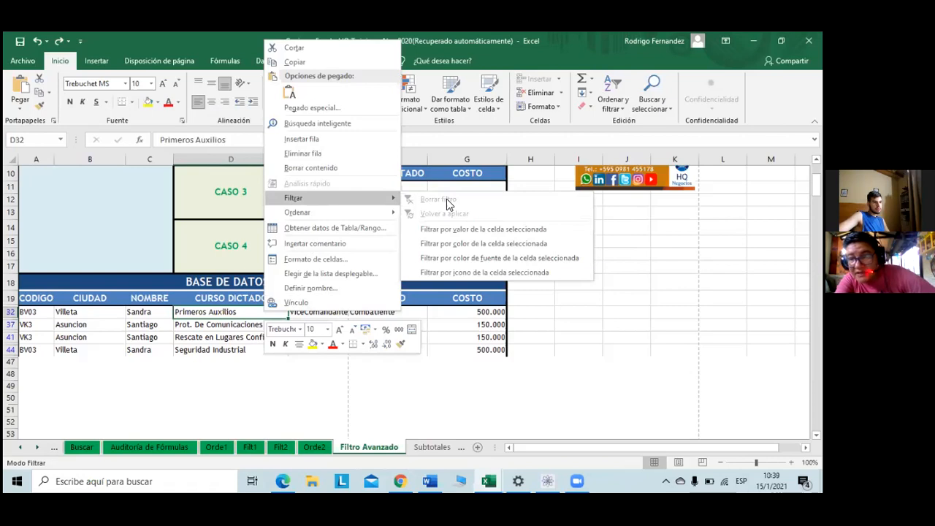
{"action": "left_click", "coordinate": [218, 308]}
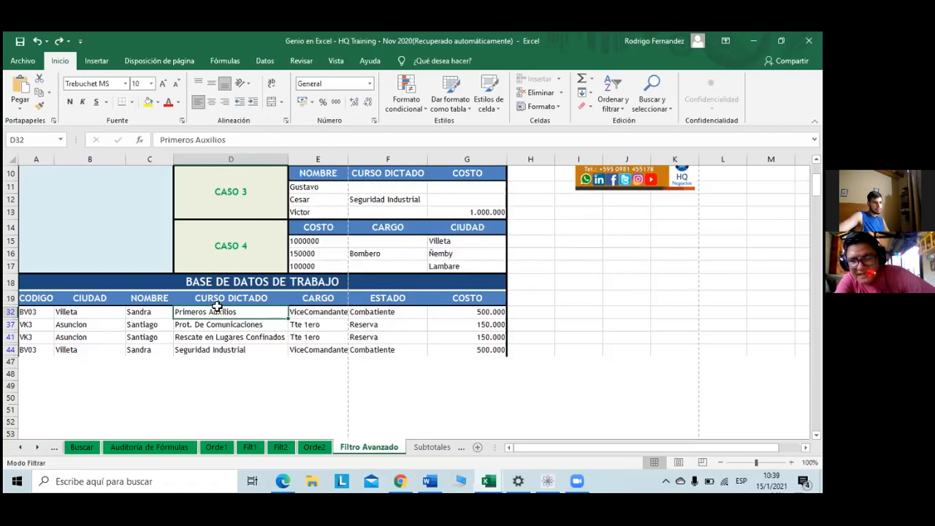
{"action": "key", "text": "Up"}
{"action": "key", "text": "shift+F10"}
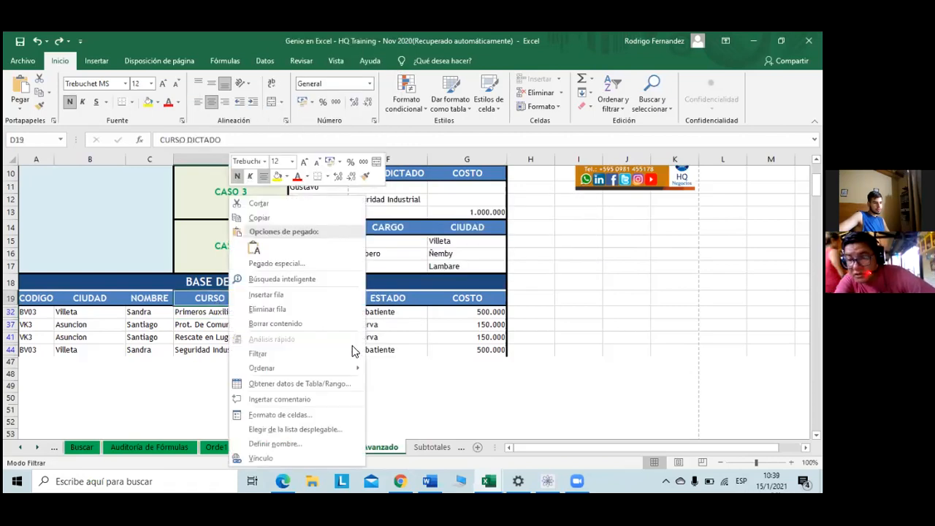
{"action": "mouse_move", "coordinate": [357, 350]}
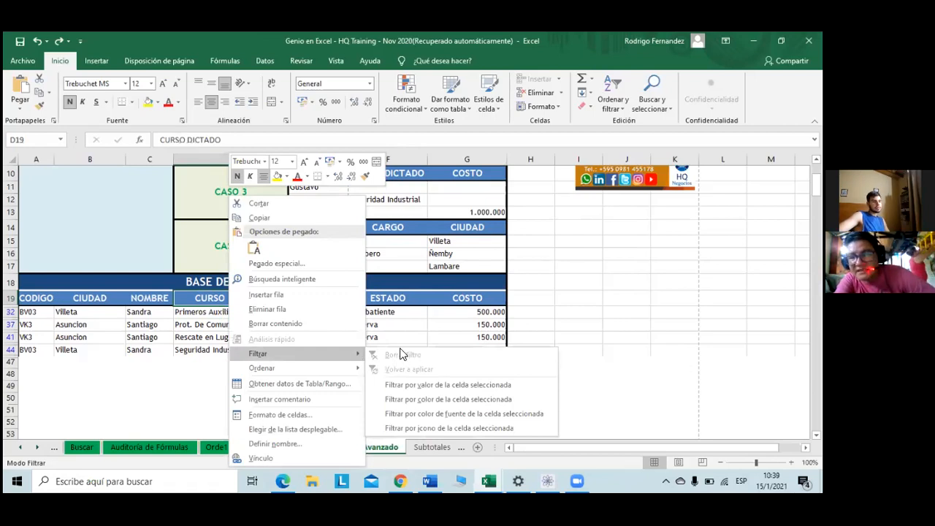
{"action": "left_click", "coordinate": [41, 298]}
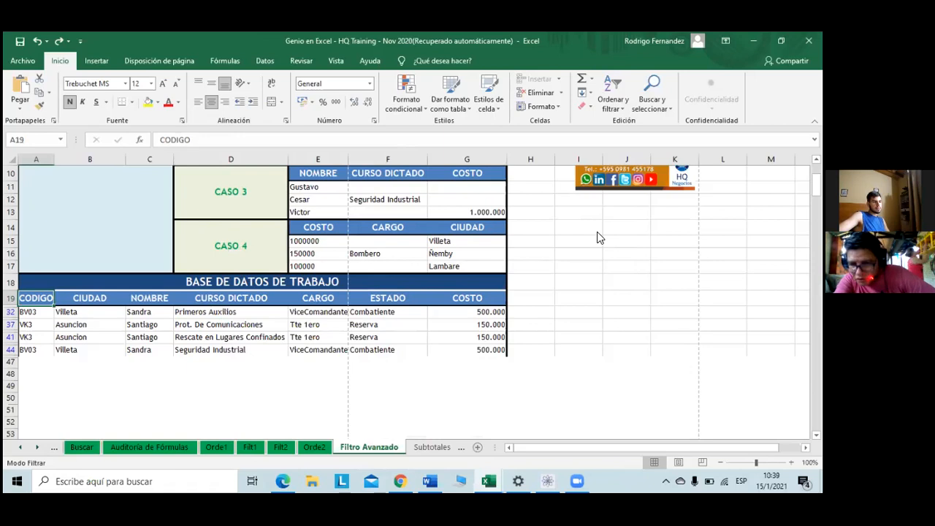
{"action": "right_click", "coordinate": [40, 298]}
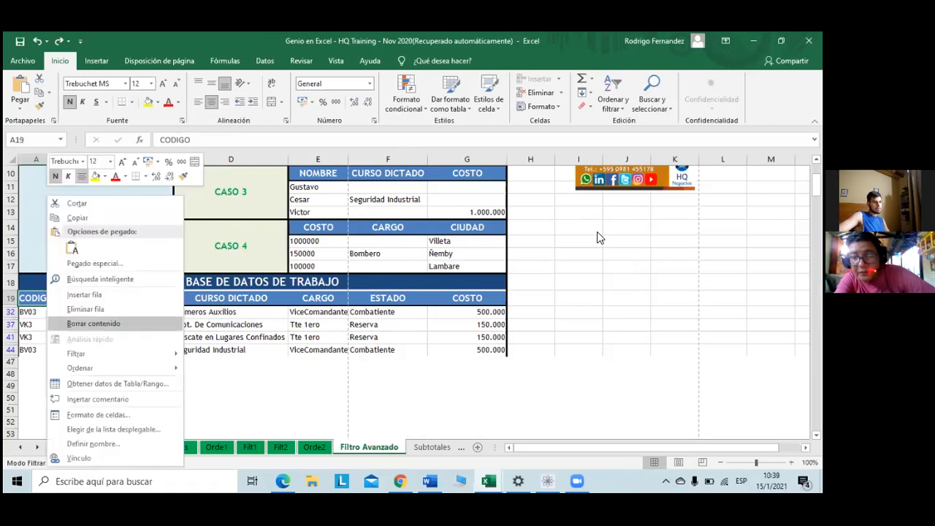
{"action": "mouse_move", "coordinate": [76, 353]}
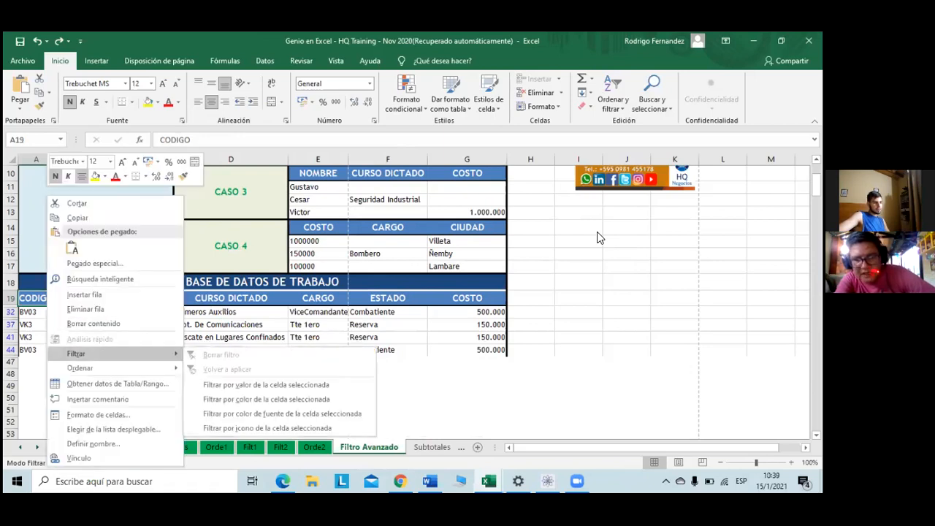
{"action": "key", "text": "Escape"}
Step: Check the filter options for the whole filtered list with its headers and for only its records, A32:G44
{"action": "key", "text": "ctrl+a"}
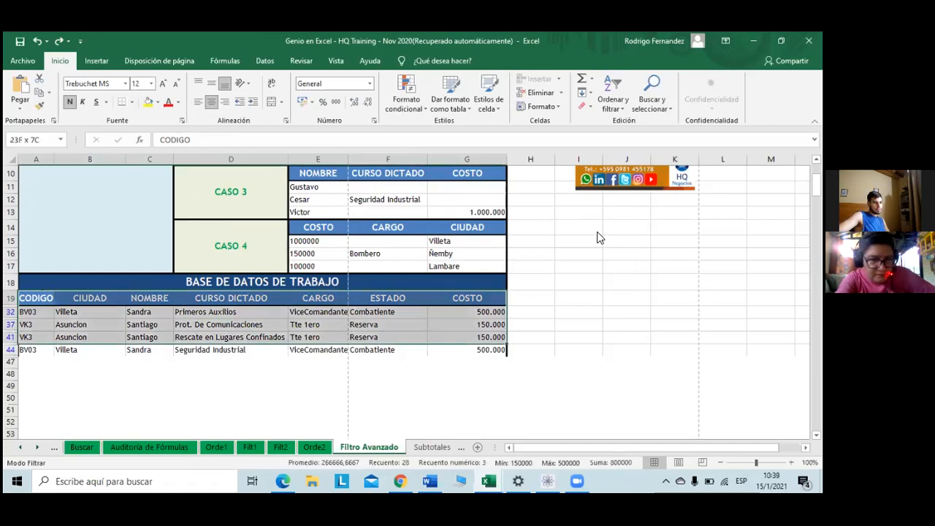
{"action": "right_click", "coordinate": [475, 350]}
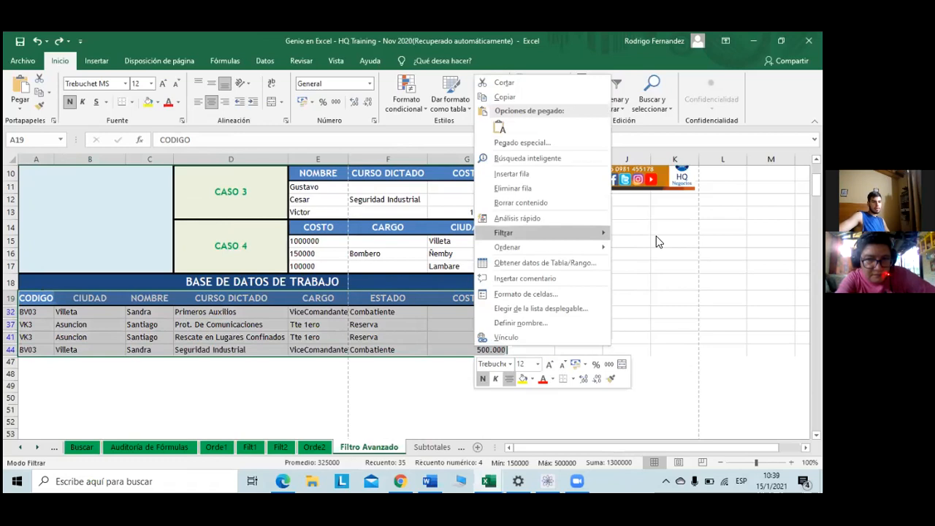
{"action": "mouse_move", "coordinate": [544, 233]}
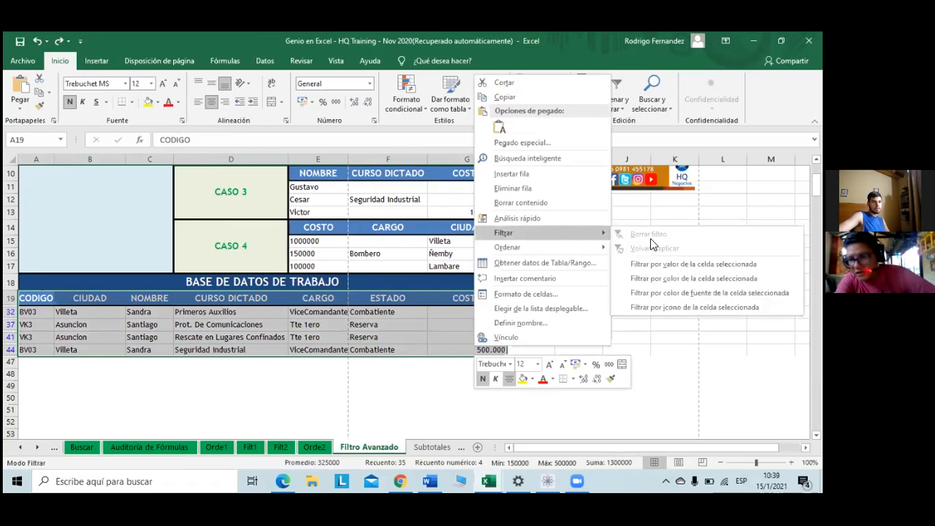
{"action": "key", "text": "Escape"}
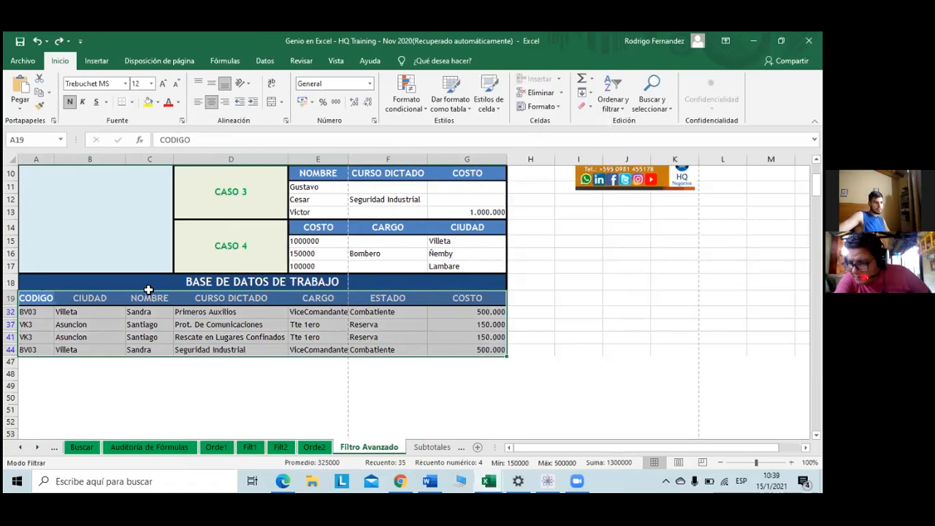
{"action": "left_click", "coordinate": [35, 298]}
{"action": "left_click_drag", "start_coordinate": [26, 312], "coordinate": [470, 349]}
{"action": "right_click", "coordinate": [444, 317]}
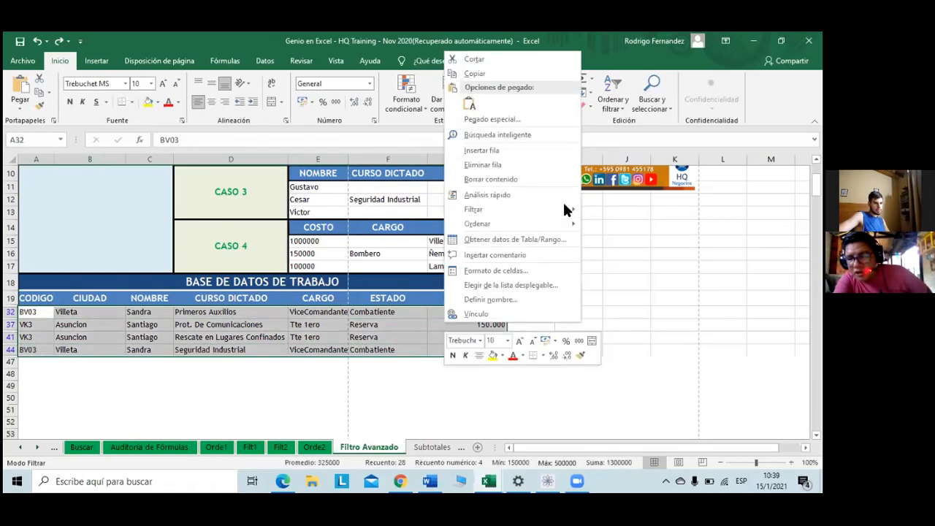
{"action": "mouse_move", "coordinate": [569, 210]}
{"action": "key", "text": "Escape"}
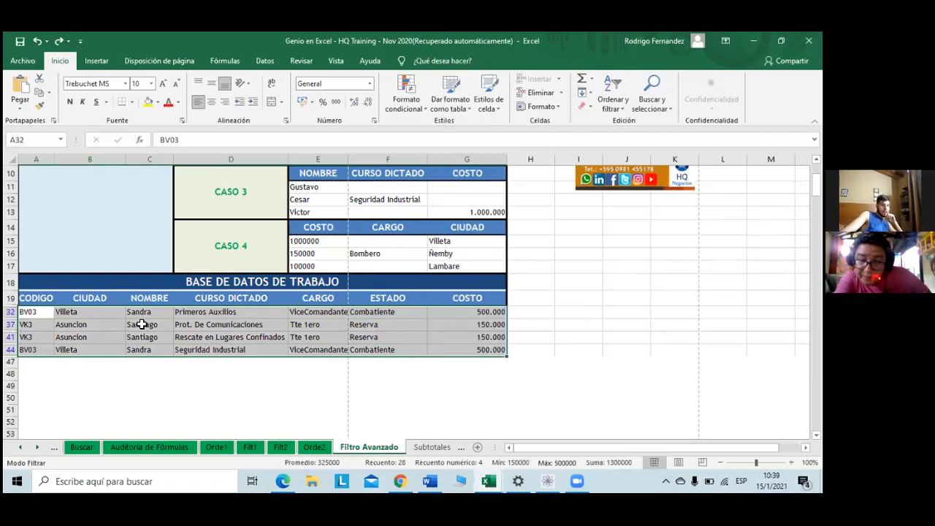
Step: Check the filter options for the Villeta criterion cell E4 in the Caso 1 table
{"action": "left_click", "coordinate": [164, 338]}
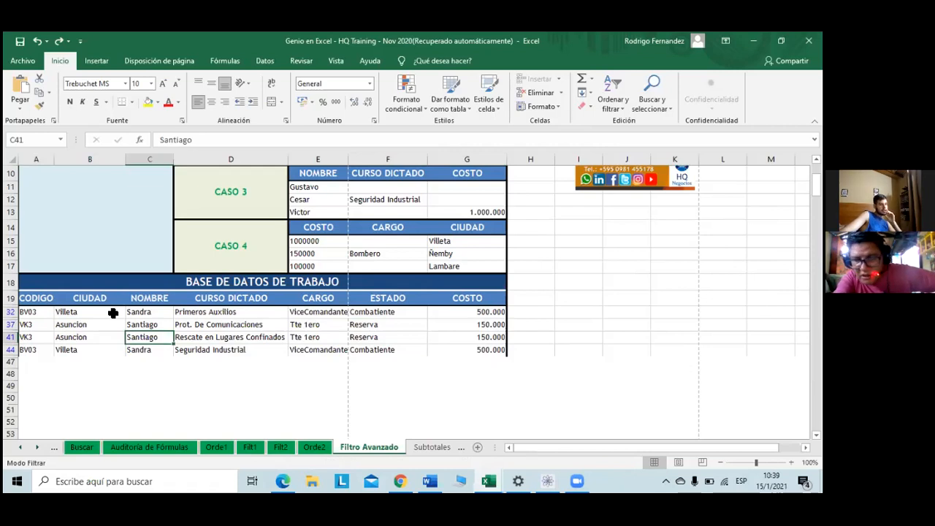
{"action": "scroll", "coordinate": [309, 219], "scroll_direction": "up", "scroll_amount": 3}
{"action": "right_click", "coordinate": [310, 223]}
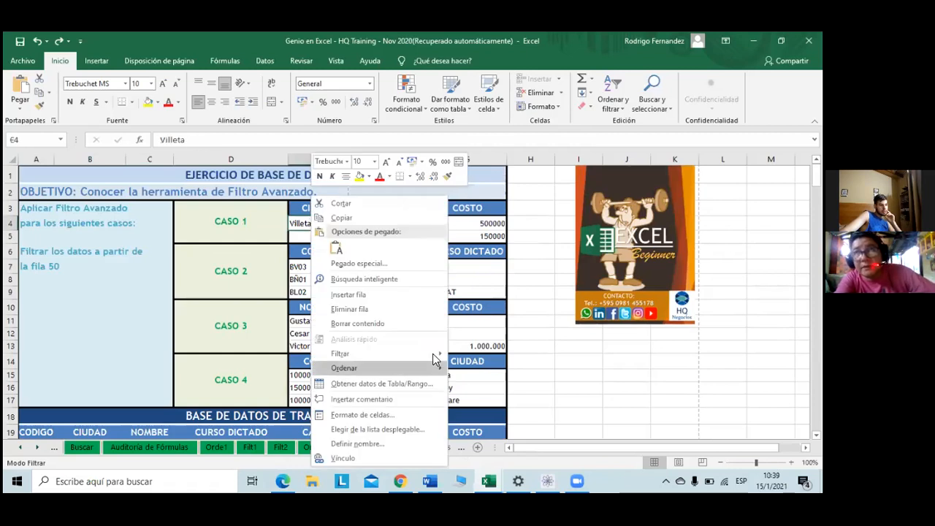
{"action": "mouse_move", "coordinate": [435, 354]}
{"action": "left_click", "coordinate": [499, 288]}
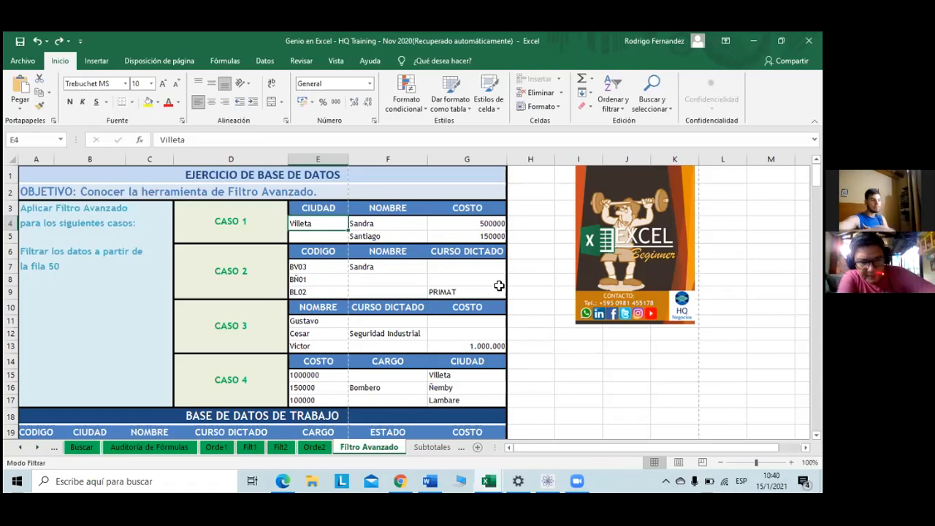
Step: Read the exercise instruction about filtering the data from row 50 onwards
{"action": "scroll", "coordinate": [249, 269], "scroll_direction": "down", "scroll_amount": 1}
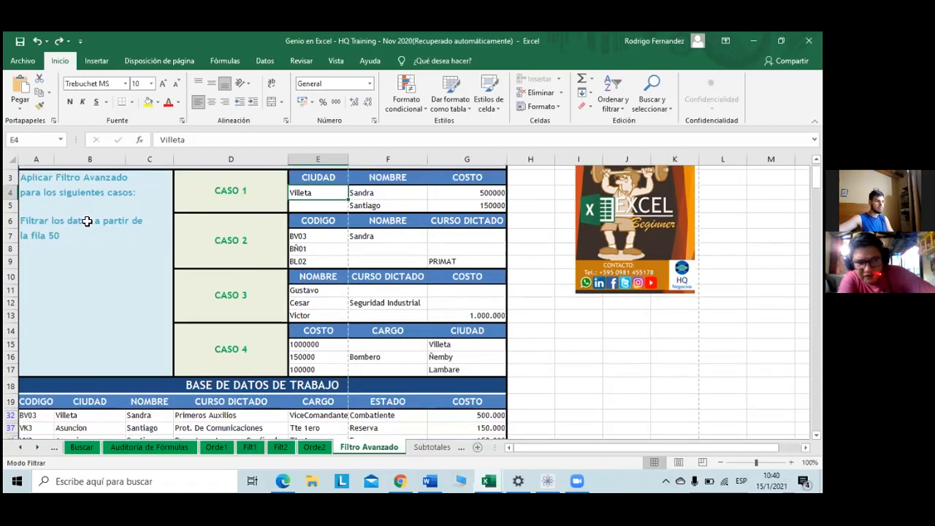
{"action": "scroll", "coordinate": [87, 225], "scroll_direction": "up", "scroll_amount": 1}
{"action": "left_click", "coordinate": [88, 222]}
{"action": "left_click_drag", "start_coordinate": [42, 249], "coordinate": [155, 266]}
{"action": "left_click", "coordinate": [147, 330]}
Step: Locate row 50 below the filtered list, mark cells A50:I50 as the output area, and return to cell A50
{"action": "scroll", "coordinate": [147, 330], "scroll_direction": "down", "scroll_amount": 4}
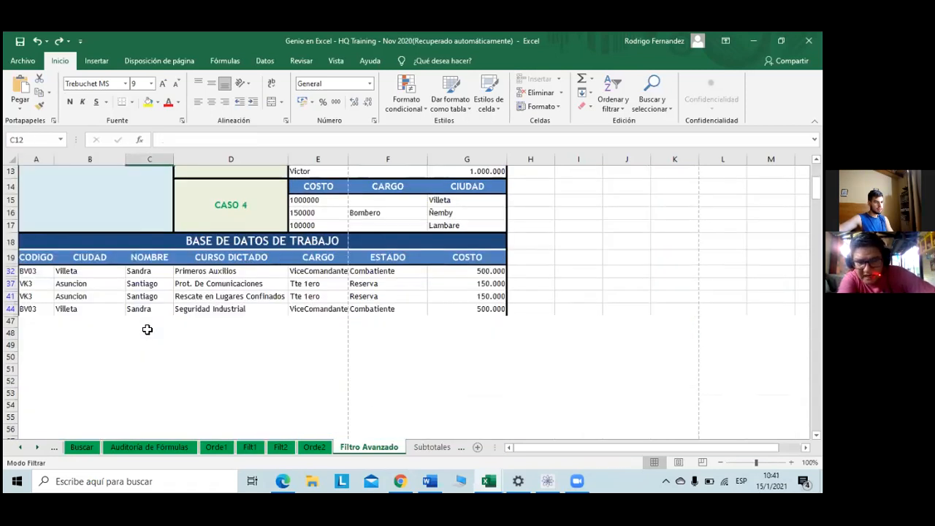
{"action": "scroll", "coordinate": [46, 273], "scroll_direction": "down", "scroll_amount": 2}
{"action": "left_click", "coordinate": [39, 274]}
{"action": "left_click", "coordinate": [405, 271], "text": "shift"}
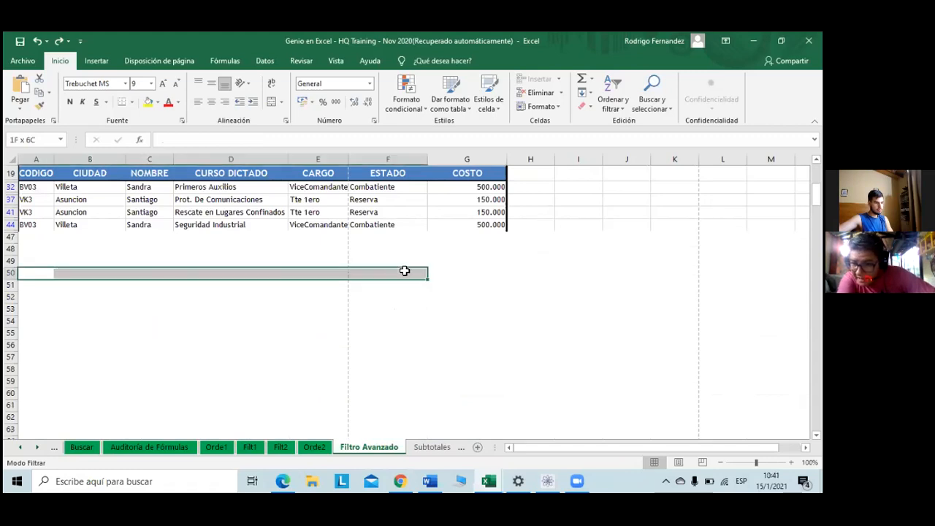
{"action": "left_click", "coordinate": [556, 276], "text": "shift"}
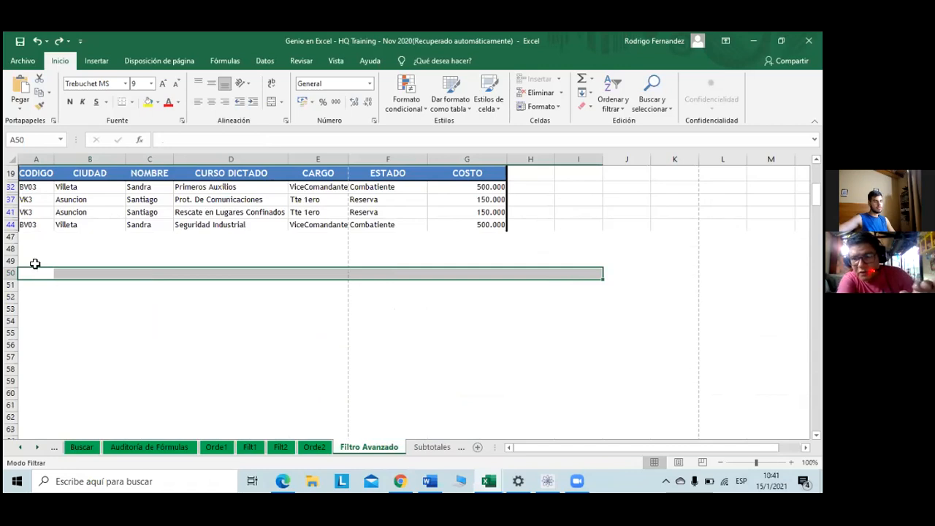
{"action": "key", "text": "Right"}
{"action": "key", "text": "Right"}
{"action": "key", "text": "Left"}
{"action": "key", "text": "Left"}
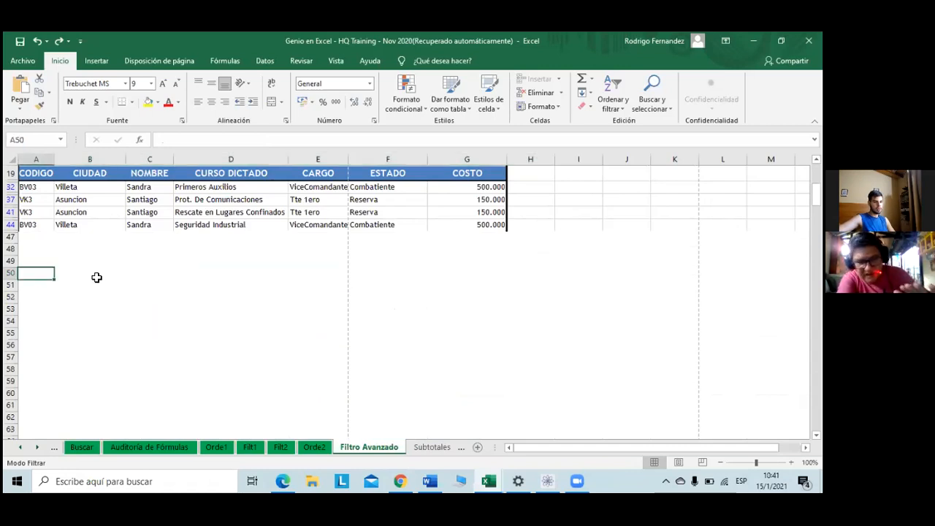
{"action": "scroll", "coordinate": [95, 278], "scroll_direction": "up", "scroll_amount": 1}
{"action": "scroll", "coordinate": [219, 255], "scroll_direction": "up", "scroll_amount": 1}
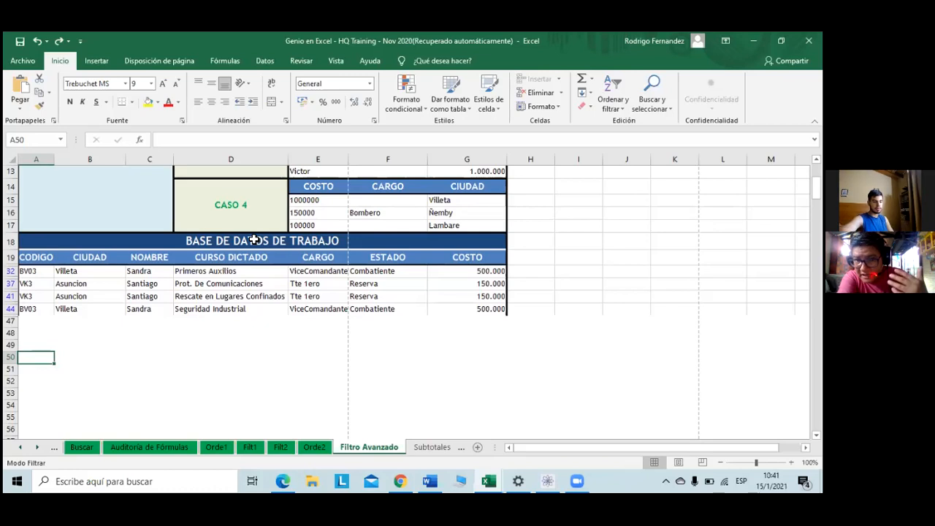
{"action": "key", "text": "Up"}
{"action": "key", "text": "Up"}
{"action": "key", "text": "Up"}
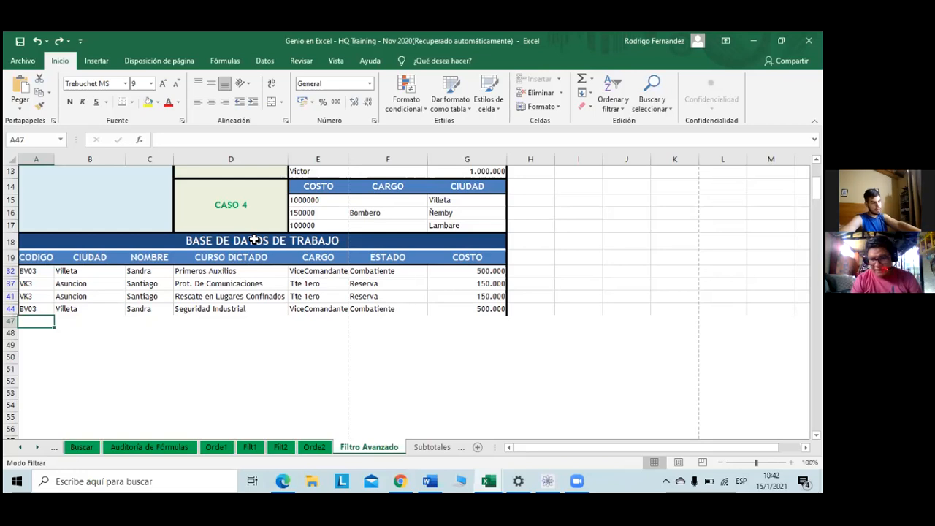
Step: Undo the filter applied to the database and review the criteria tables of the four cases
{"action": "key", "text": "ctrl+z"}
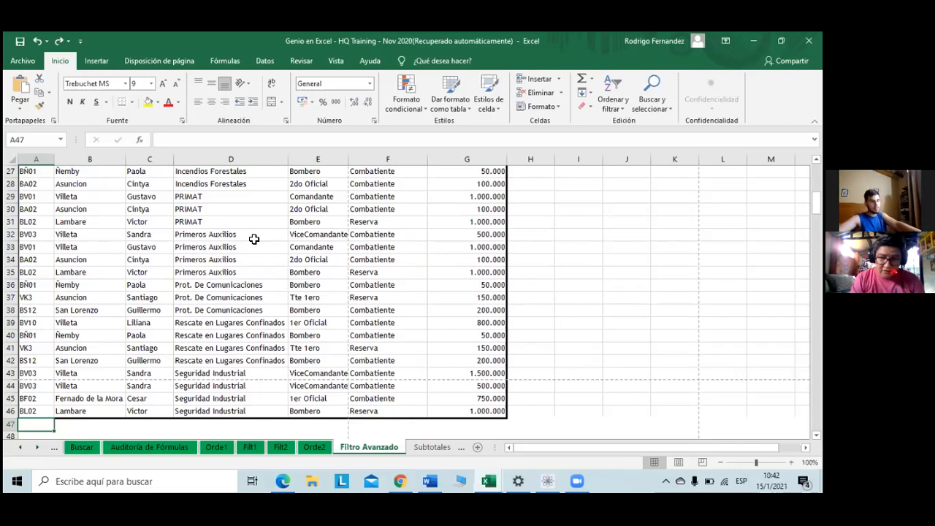
{"action": "scroll", "coordinate": [229, 232], "scroll_direction": "up", "scroll_amount": 2}
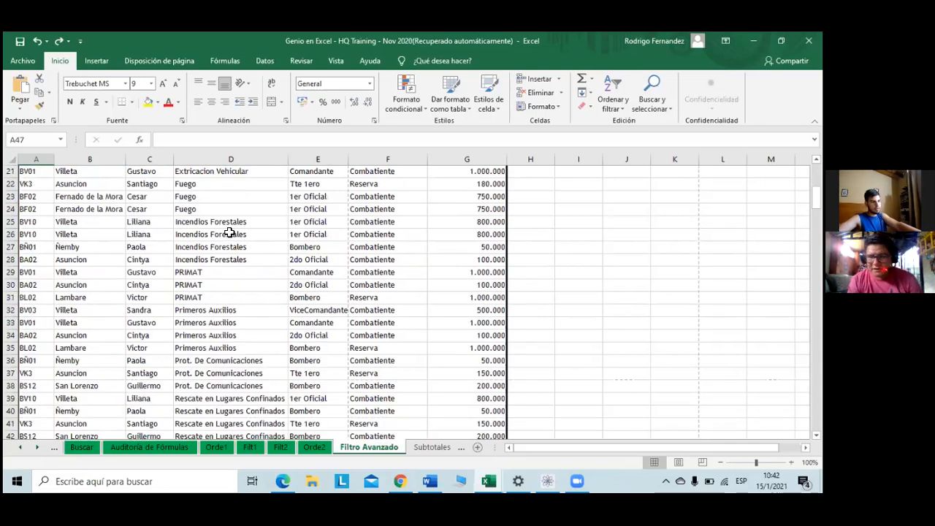
{"action": "scroll", "coordinate": [230, 232], "scroll_direction": "up", "scroll_amount": 7}
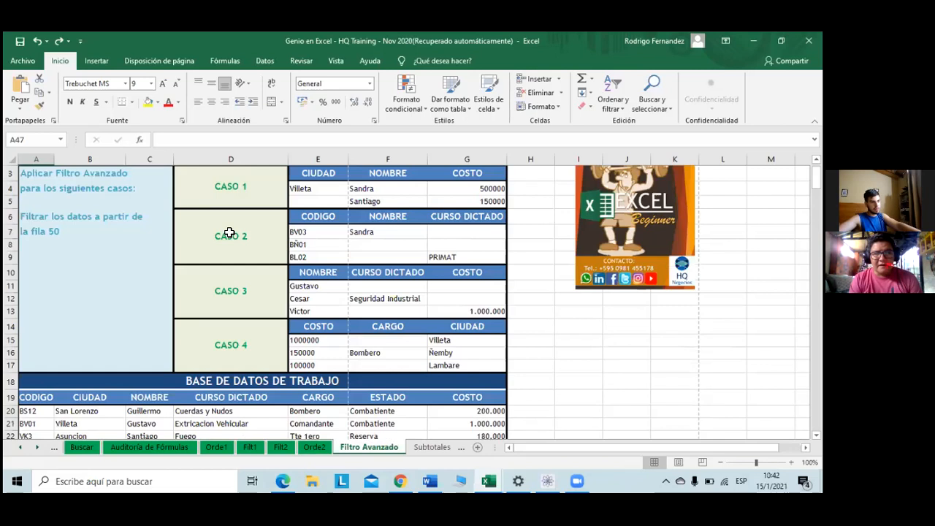
{"action": "scroll", "coordinate": [228, 236], "scroll_direction": "down", "scroll_amount": 1}
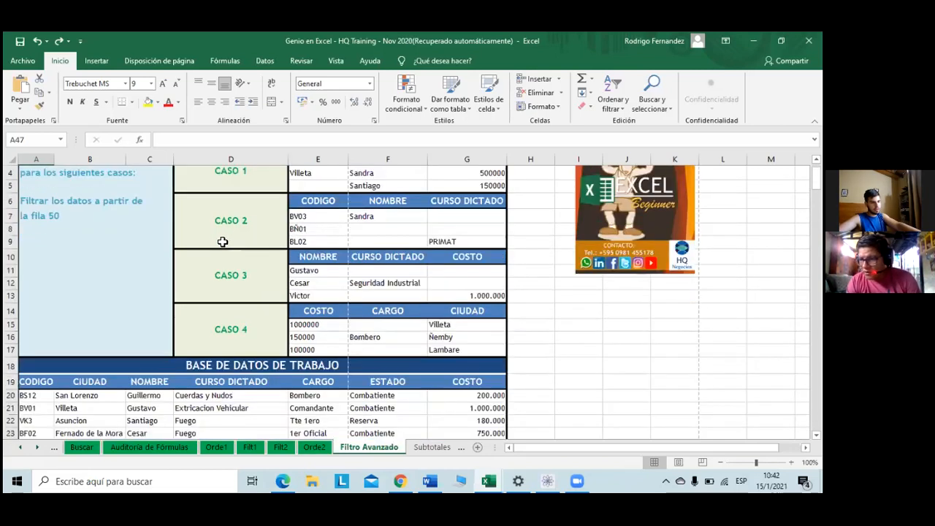
{"action": "scroll", "coordinate": [223, 242], "scroll_direction": "down", "scroll_amount": 1}
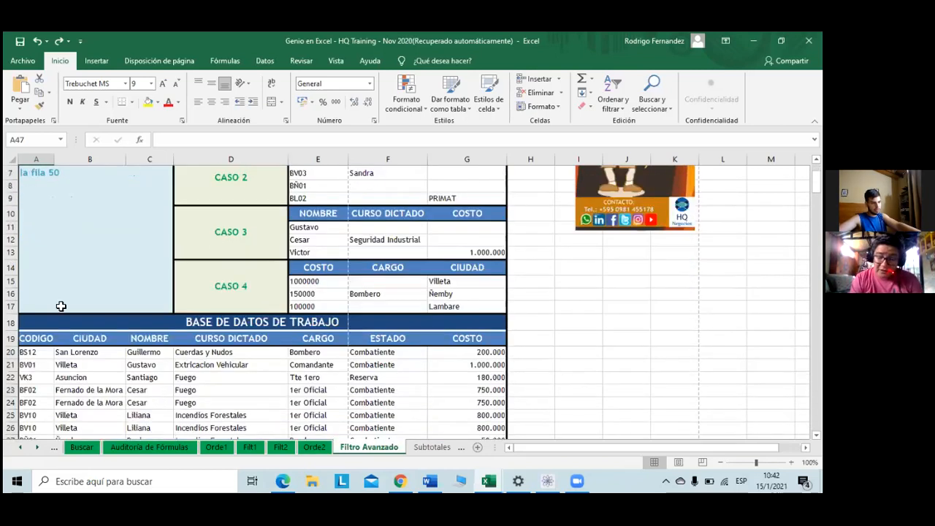
Step: Open the advanced filter from database cell A20, taking the first row as labels, check the proposed list range, and cancel
{"action": "left_click", "coordinate": [37, 353]}
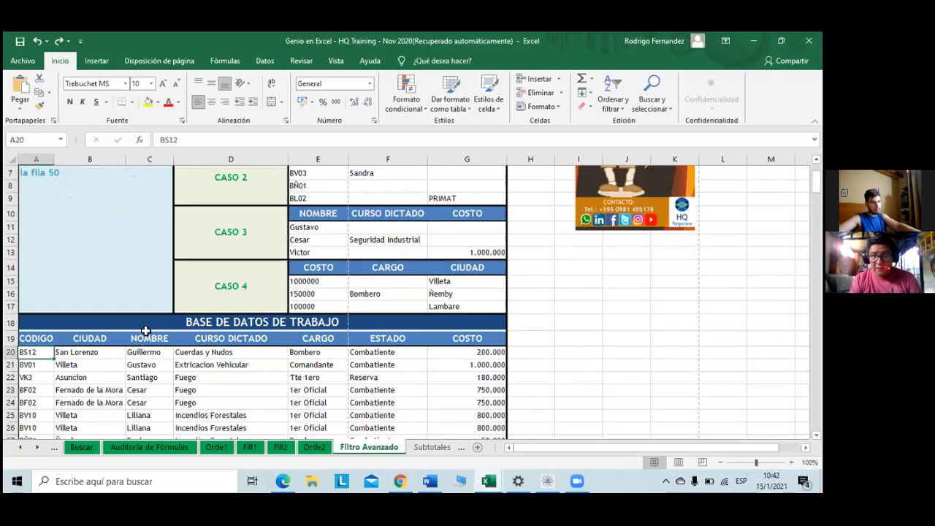
{"action": "left_click", "coordinate": [265, 62]}
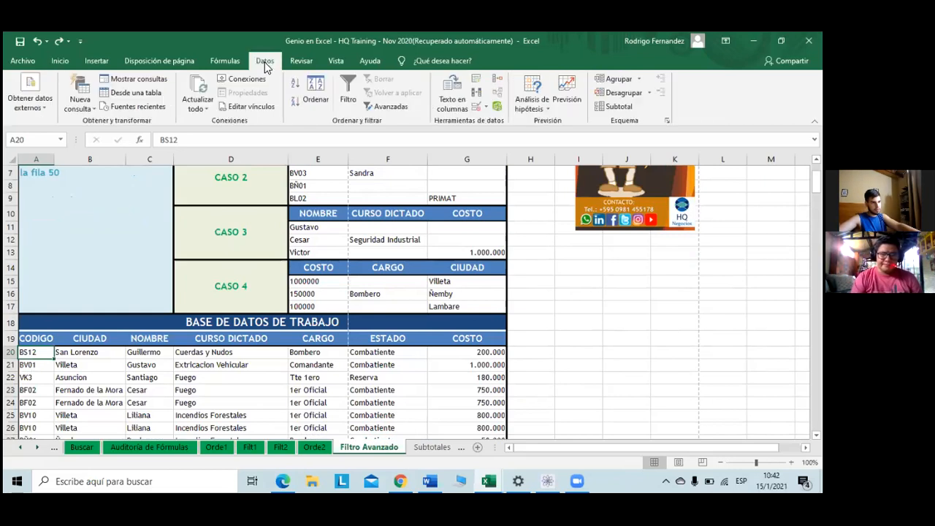
{"action": "left_click", "coordinate": [371, 107]}
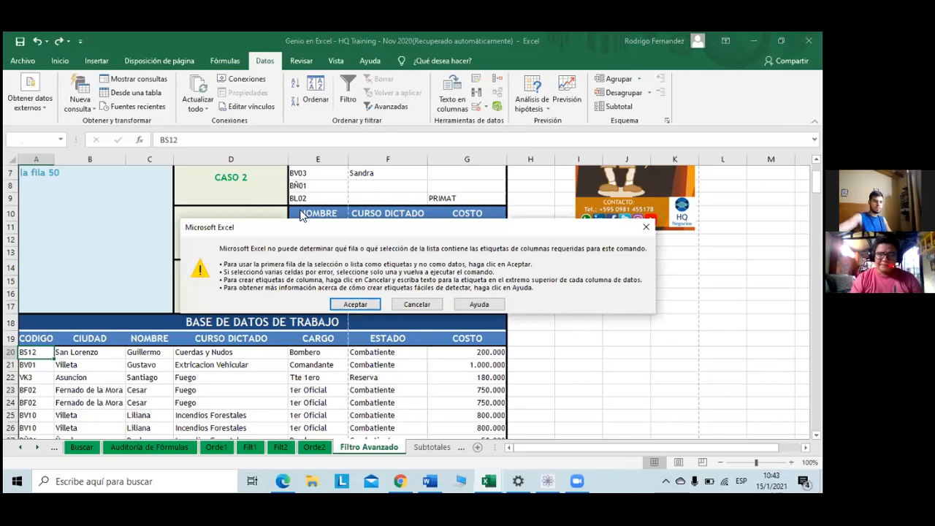
{"action": "left_click", "coordinate": [368, 304]}
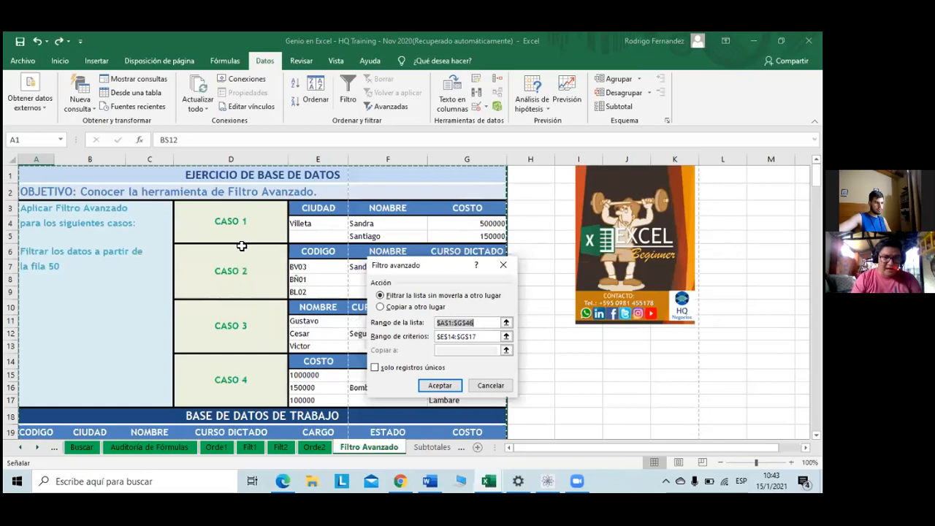
{"action": "scroll", "coordinate": [243, 244], "scroll_direction": "down", "scroll_amount": 5}
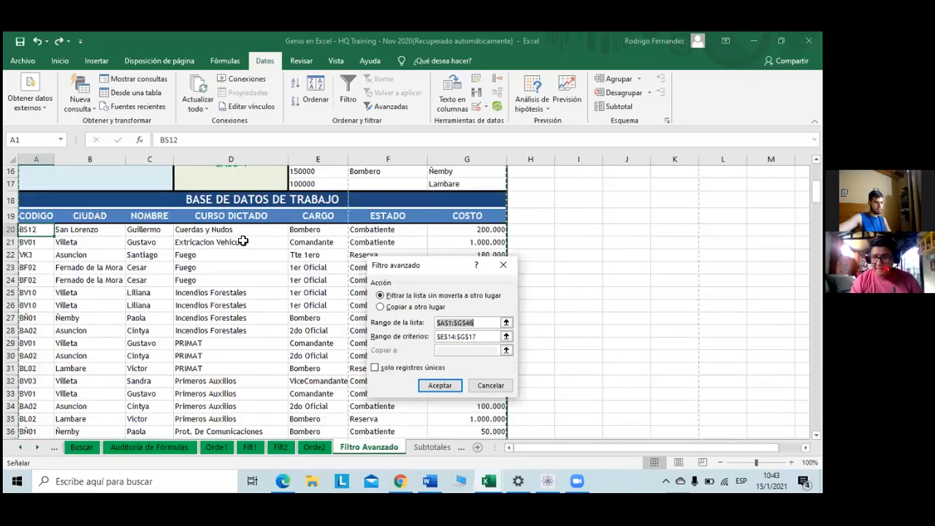
{"action": "scroll", "coordinate": [242, 242], "scroll_direction": "down", "scroll_amount": 5}
{"action": "scroll", "coordinate": [243, 242], "scroll_direction": "up", "scroll_amount": 7}
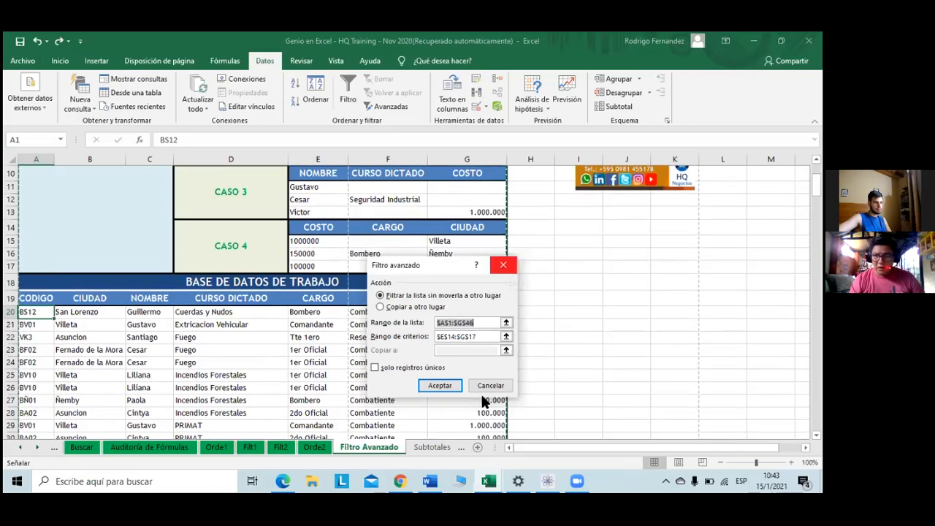
{"action": "left_click", "coordinate": [486, 387]}
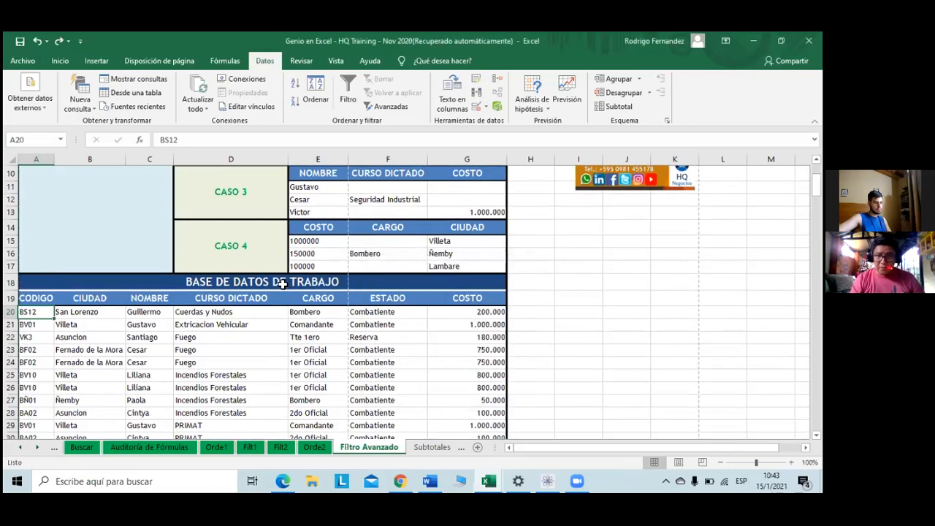
Step: Insert blank cells above the BASE DE DATOS DE TRABAJO title, shifting cells down, and select A18:G18
{"action": "left_click", "coordinate": [282, 282]}
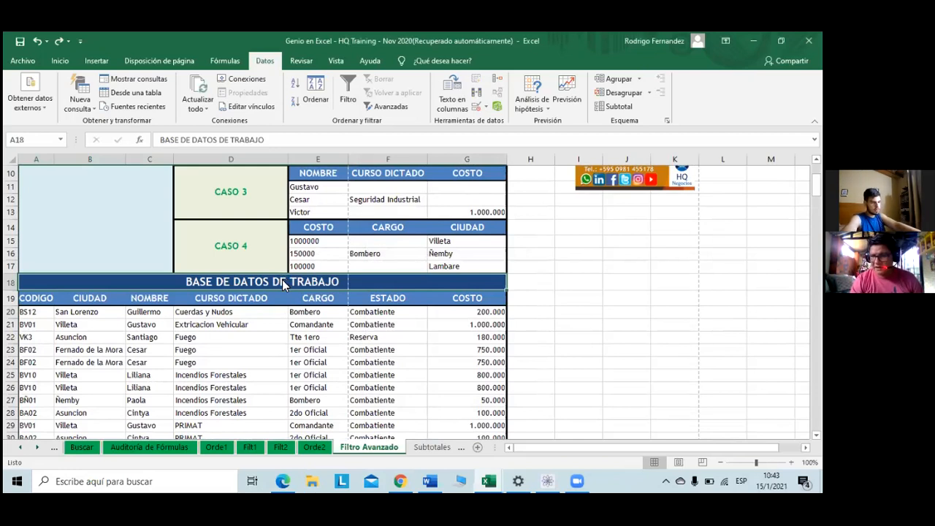
{"action": "key", "text": "ctrl+plus"}
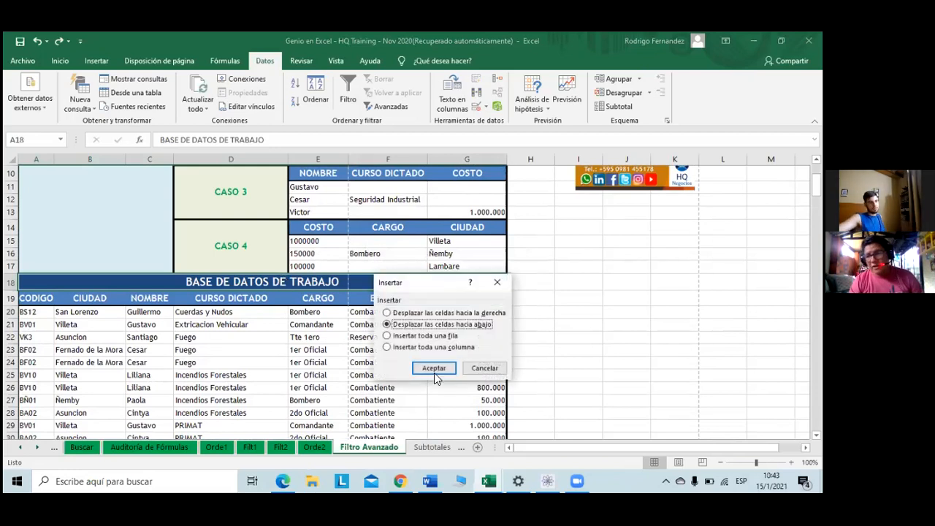
{"action": "left_click", "coordinate": [437, 368]}
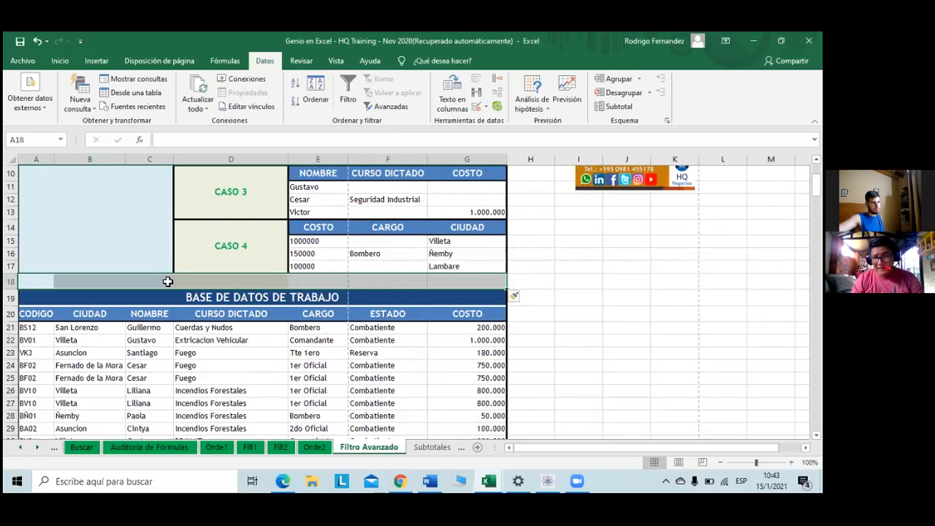
{"action": "left_click", "coordinate": [377, 280]}
{"action": "key", "text": "Right"}
{"action": "key", "text": "Right"}
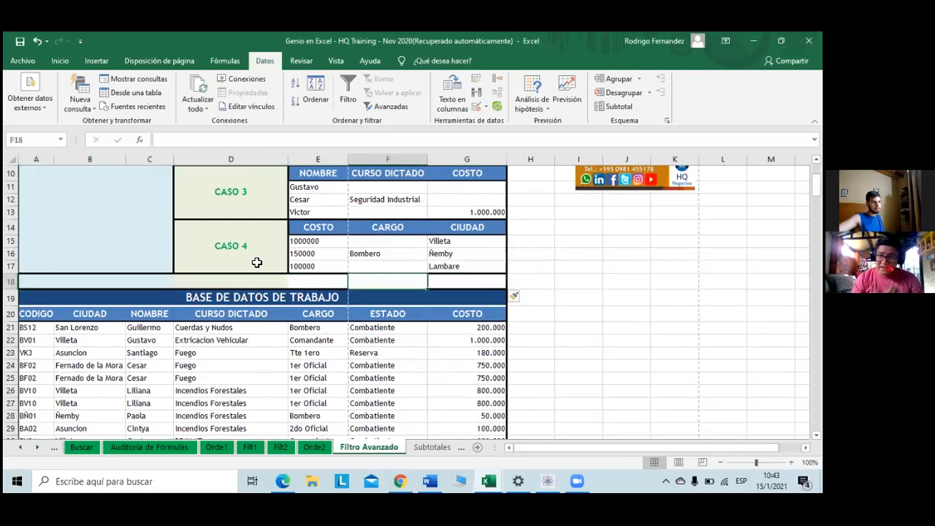
{"action": "left_click_drag", "start_coordinate": [36, 281], "coordinate": [454, 288]}
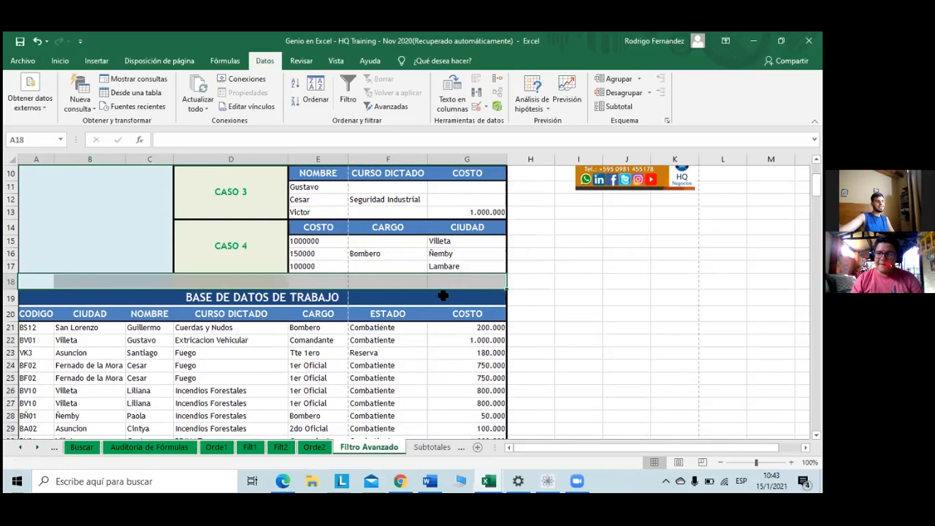
Step: Try to fill the BASE DE DATOS DE TRABAJO title upward into row 18, and undo the recent edits including the inserted cells
{"action": "left_click", "coordinate": [494, 295]}
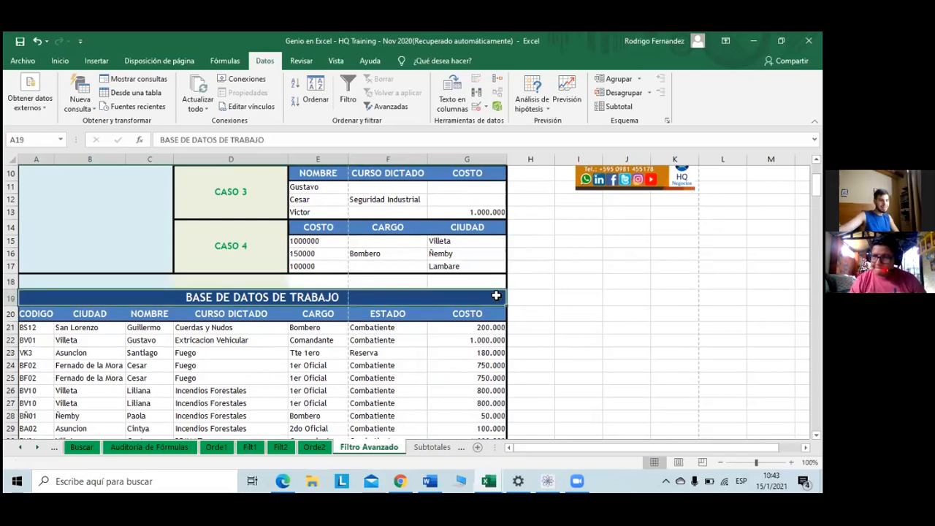
{"action": "mouse_move", "coordinate": [510, 299]}
{"action": "left_mouse_down"}
{"action": "mouse_move", "coordinate": [505, 278]}
{"action": "mouse_move", "coordinate": [429, 304]}
{"action": "left_mouse_up"}
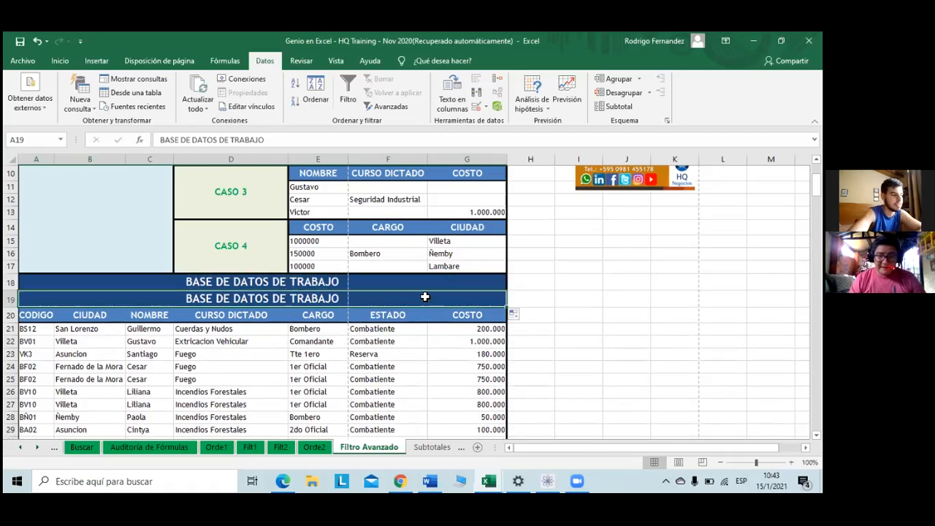
{"action": "key", "text": "Delete"}
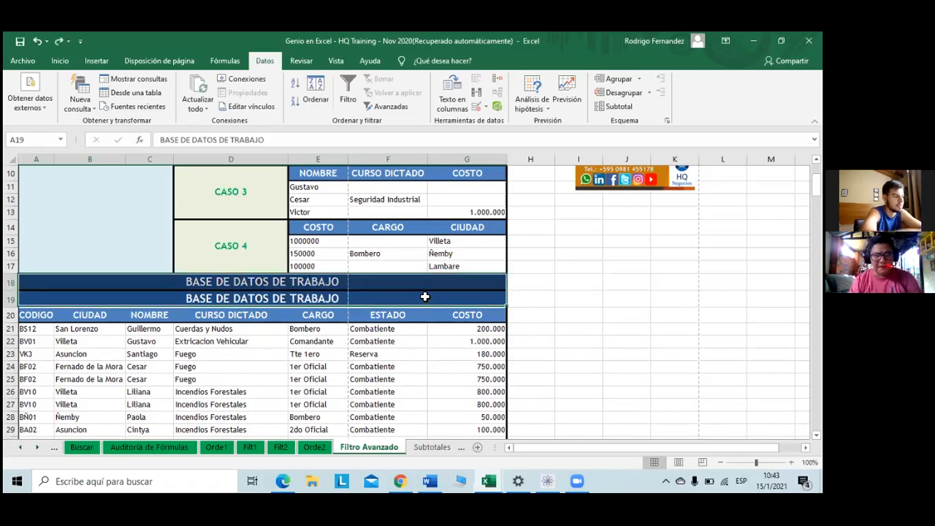
{"action": "key", "text": "ctrl+z"}
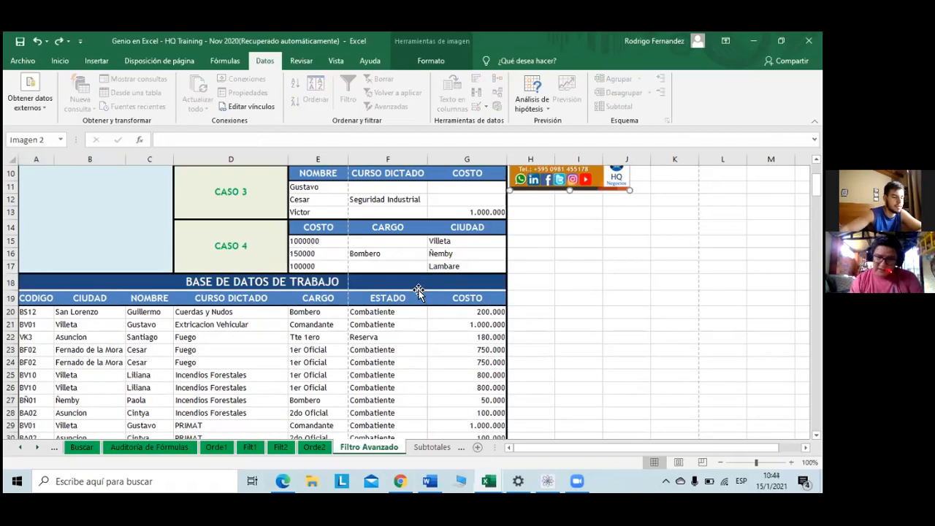
Step: Try again to insert cells above the database title in row 18, shifting cells down, and undo the insertion
{"action": "left_click", "coordinate": [418, 288]}
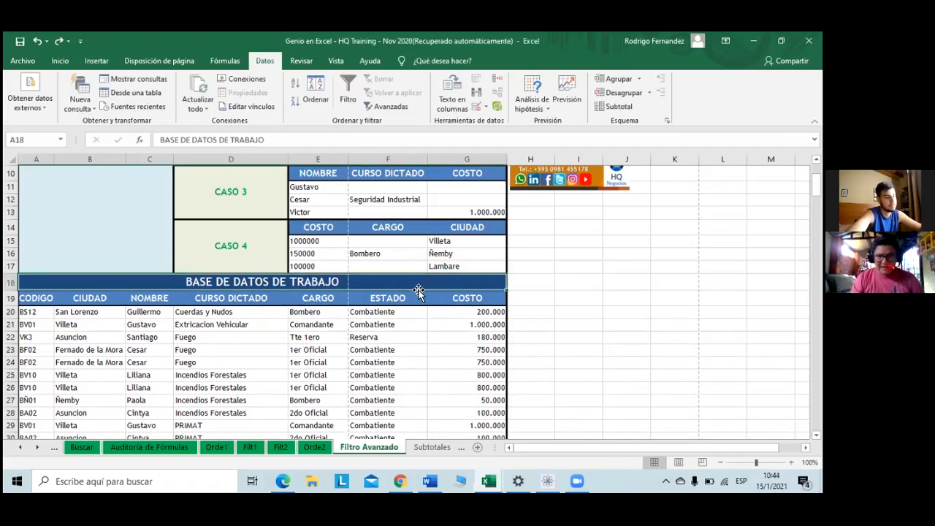
{"action": "key", "text": "ctrl+plus"}
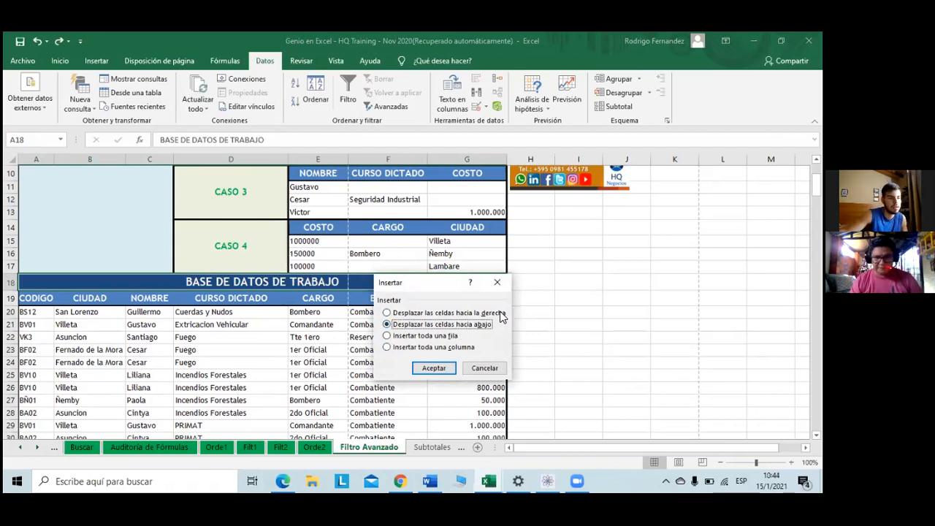
{"action": "left_click", "coordinate": [435, 367]}
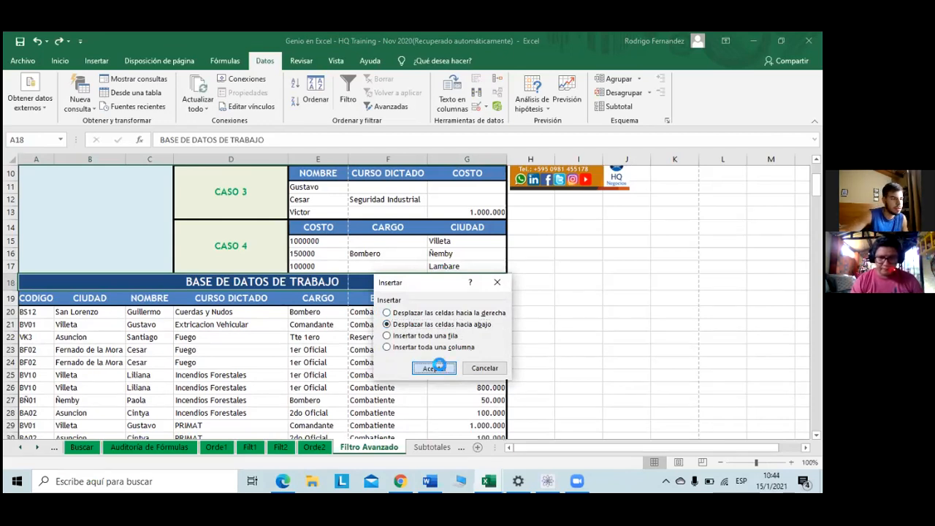
{"action": "left_click", "coordinate": [436, 367]}
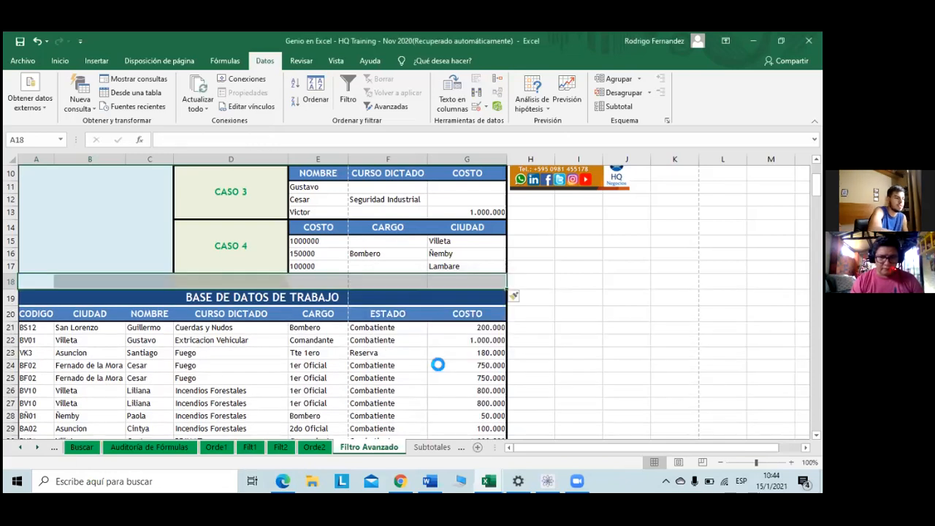
{"action": "key", "text": "ctrl+z"}
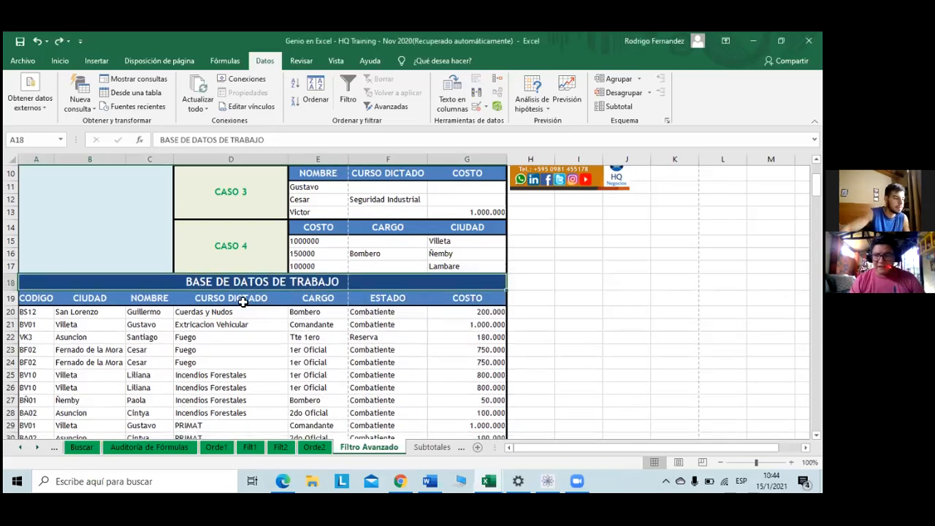
Step: Try to insert a single cell above the CURSO DICTADO header in D19, shifting cells down, and undo it
{"action": "left_click", "coordinate": [243, 303]}
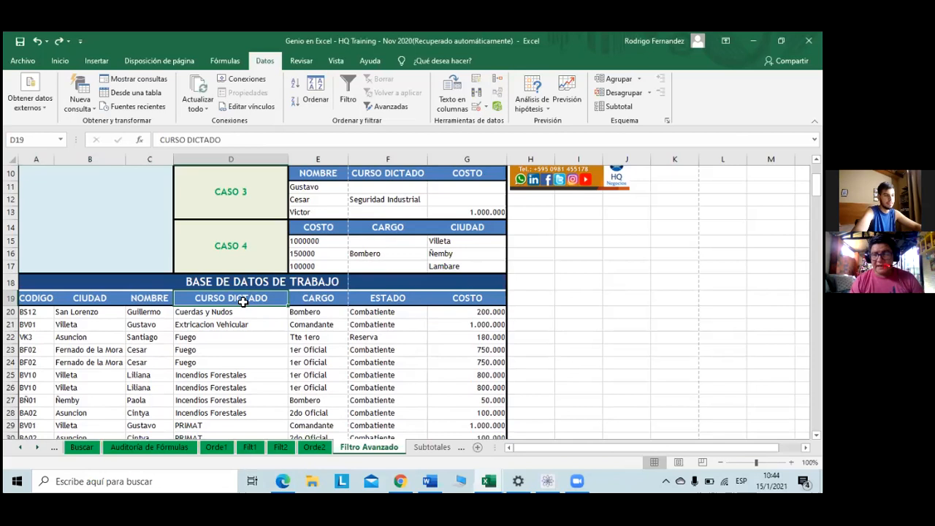
{"action": "key", "text": "ctrl+plus"}
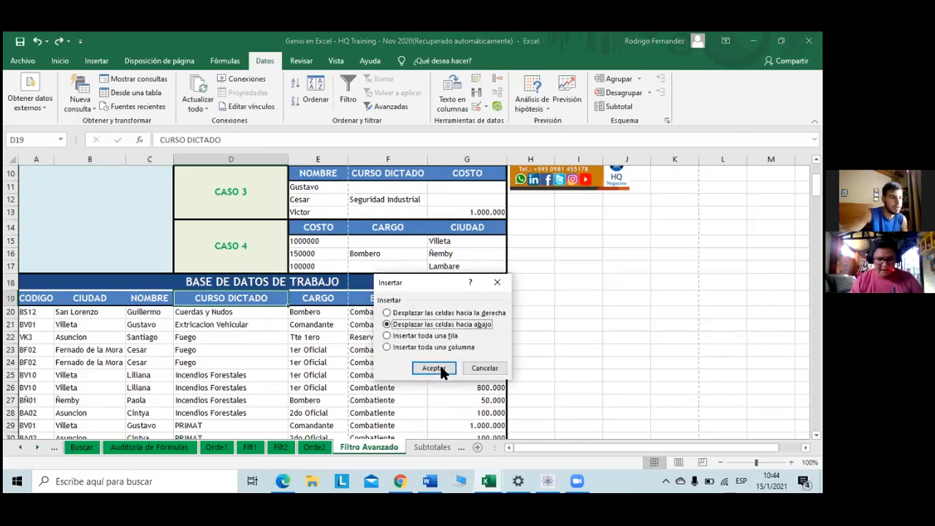
{"action": "left_click", "coordinate": [434, 368]}
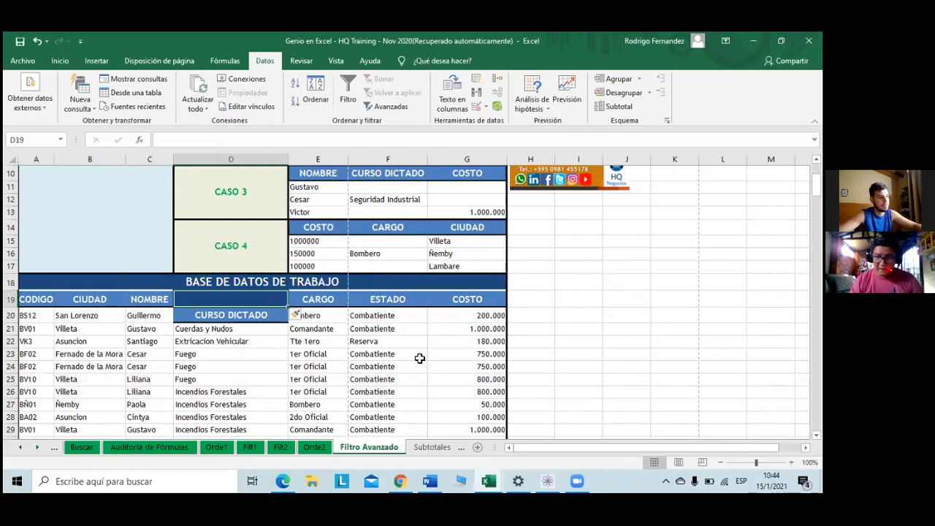
{"action": "key", "text": "ctrl+z"}
Step: Insert blank cells above the database headers A19:G19, shifting the cells down, to separate the title from the headers
{"action": "left_click_drag", "start_coordinate": [57, 300], "coordinate": [439, 298]}
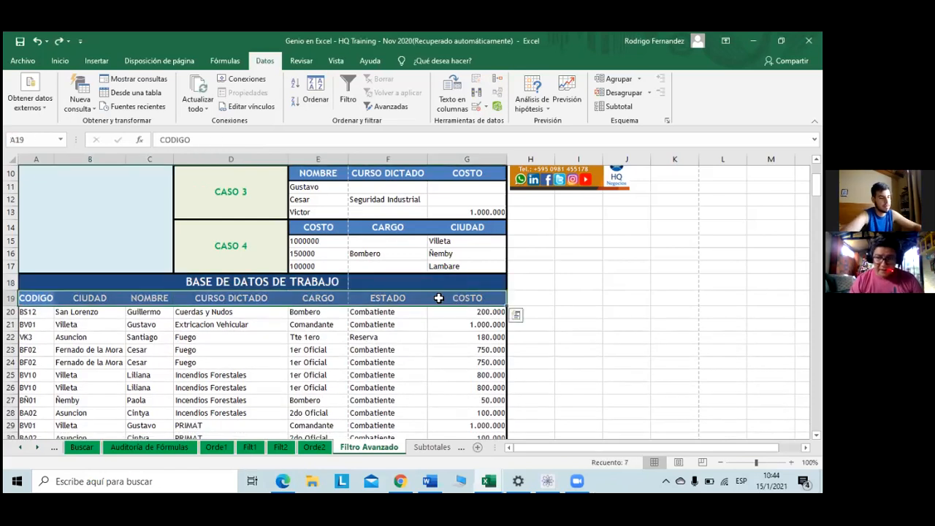
{"action": "key", "text": "ctrl+plus"}
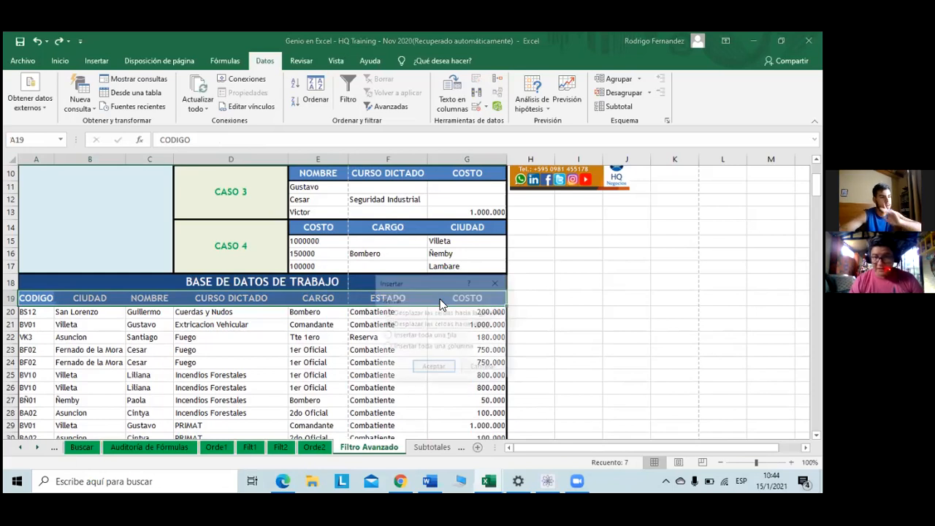
{"action": "left_click", "coordinate": [436, 364]}
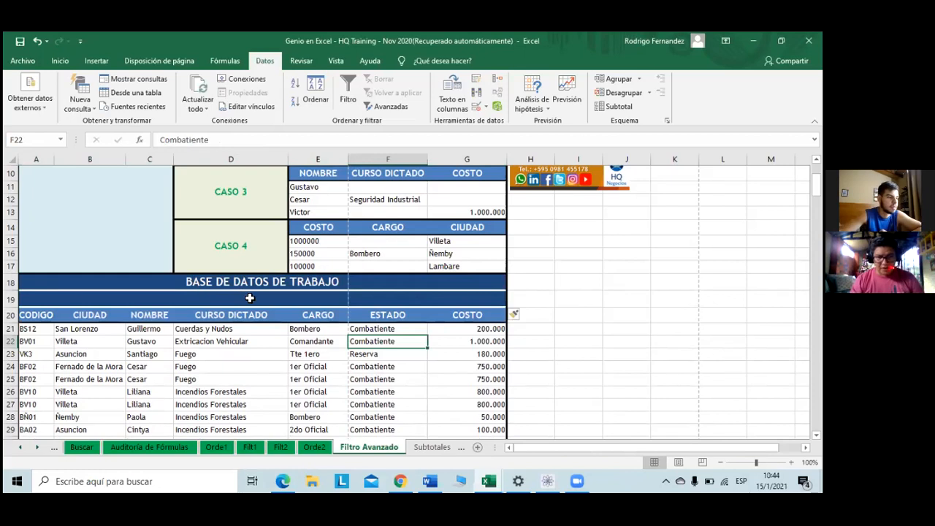
Step: Open the advanced filter from the CURSO DICTADO header cell D20 and examine which rows the proposed list range covers
{"action": "left_click", "coordinate": [248, 299]}
{"action": "left_click", "coordinate": [233, 315]}
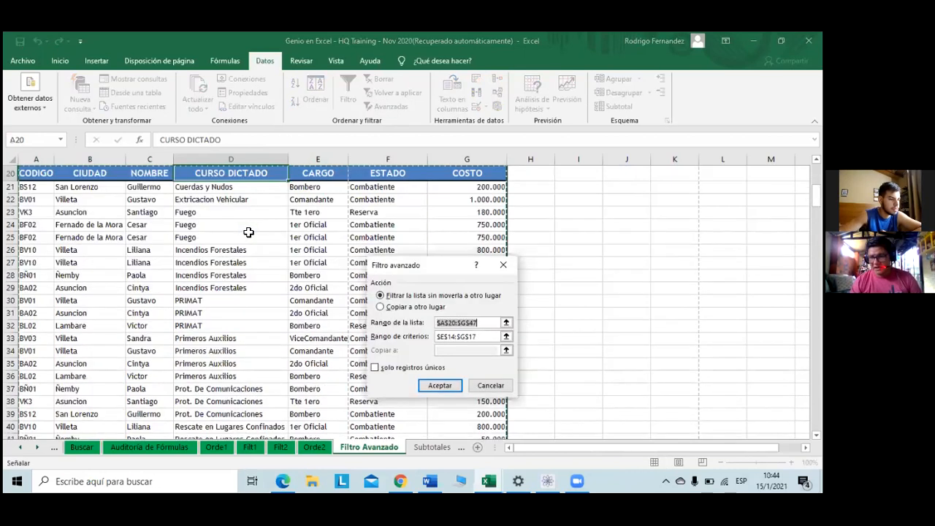
{"action": "scroll", "coordinate": [249, 233], "scroll_direction": "down", "scroll_amount": 3}
{"action": "scroll", "coordinate": [249, 233], "scroll_direction": "up", "scroll_amount": 5}
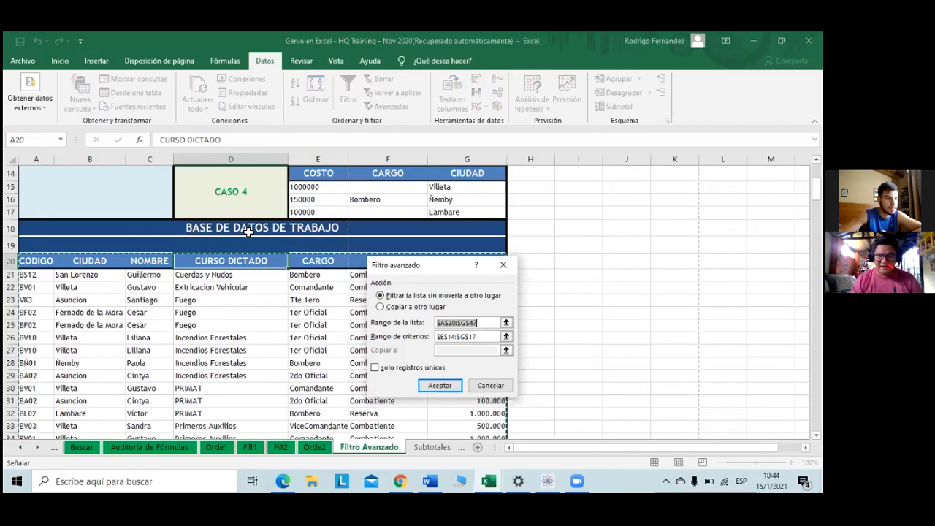
{"action": "scroll", "coordinate": [248, 233], "scroll_direction": "down", "scroll_amount": 1}
{"action": "scroll", "coordinate": [249, 233], "scroll_direction": "down", "scroll_amount": 5}
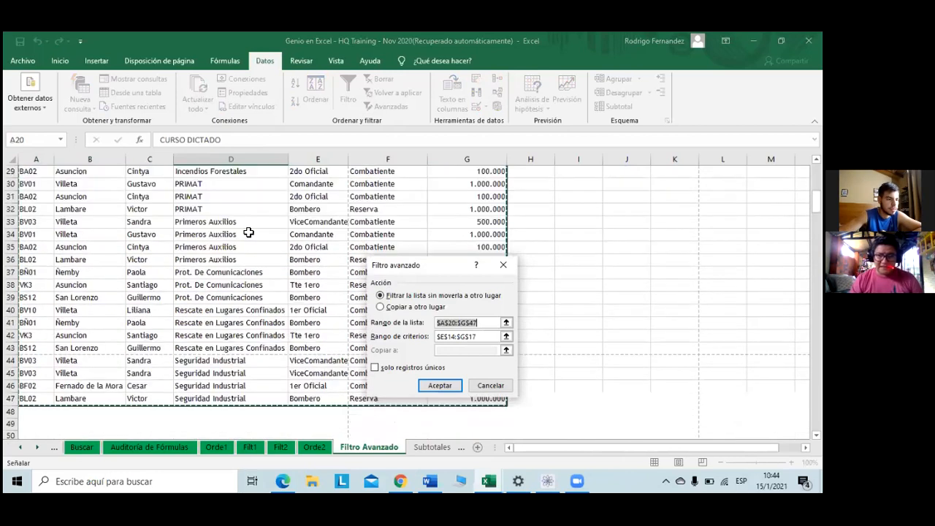
Step: Check the list range A20:G47 against the database, from the header row down to the last record
{"action": "scroll", "coordinate": [248, 232], "scroll_direction": "down", "scroll_amount": 3}
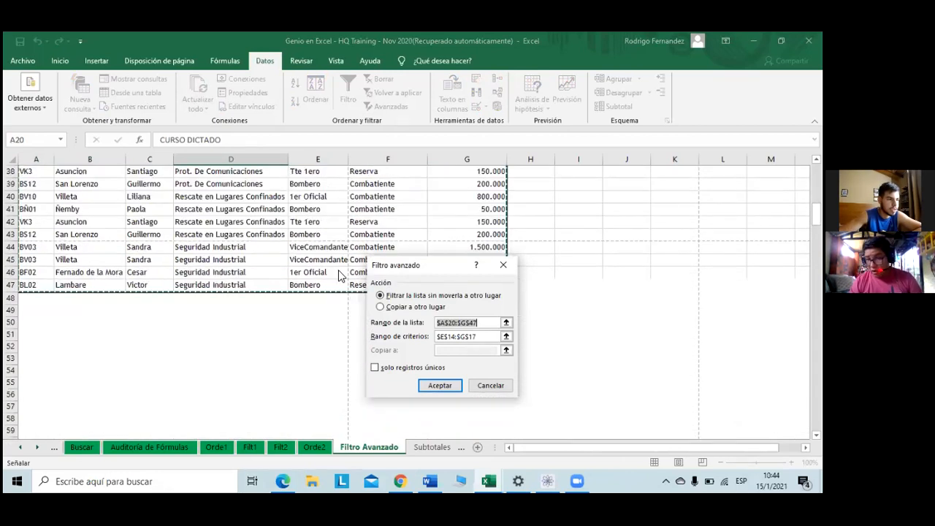
{"action": "left_click", "coordinate": [380, 307]}
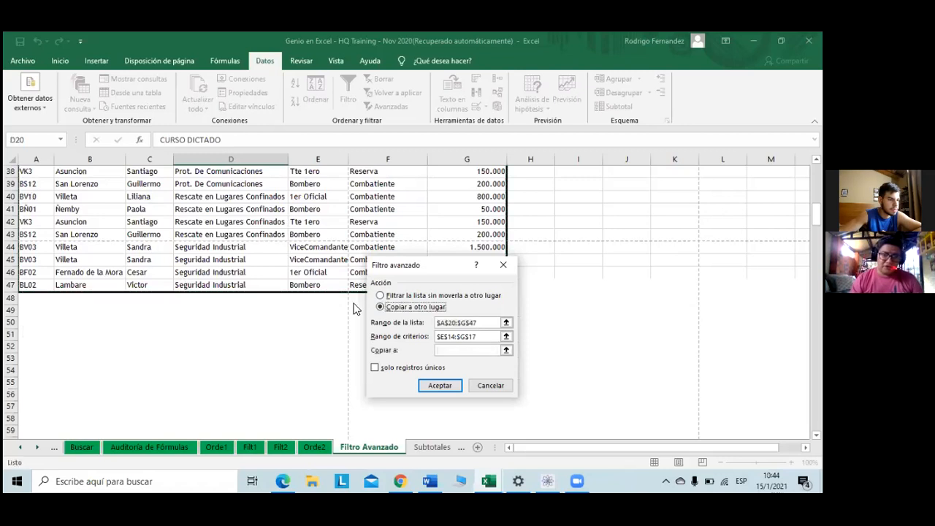
{"action": "left_click", "coordinate": [380, 295]}
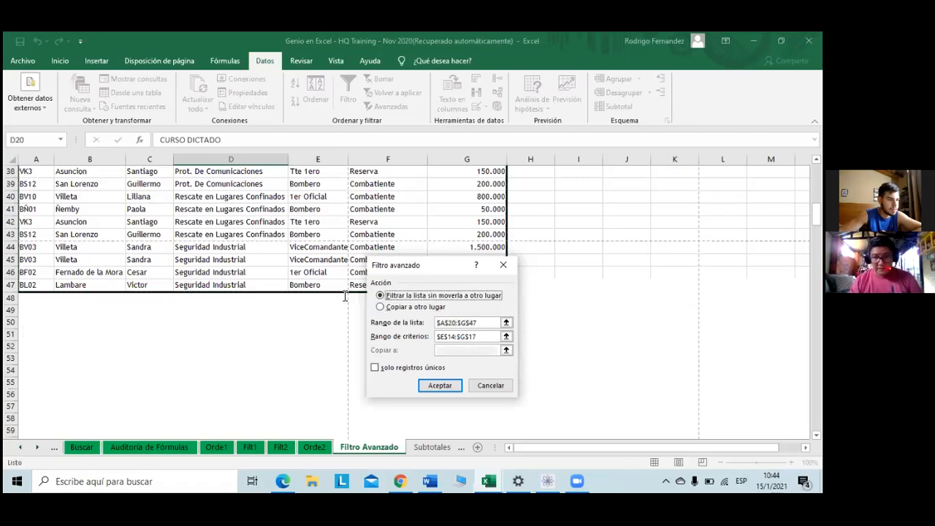
{"action": "left_click", "coordinate": [49, 180]}
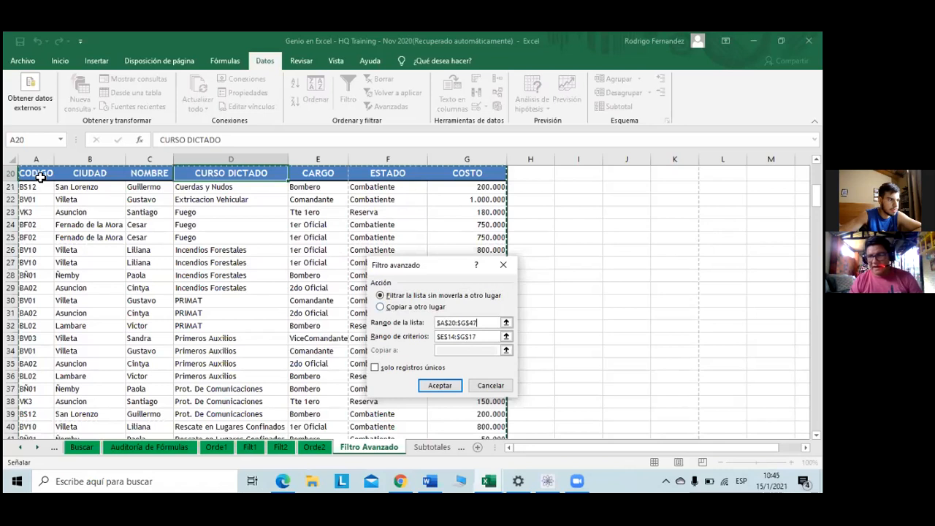
{"action": "scroll", "coordinate": [162, 212], "scroll_direction": "down", "scroll_amount": 4}
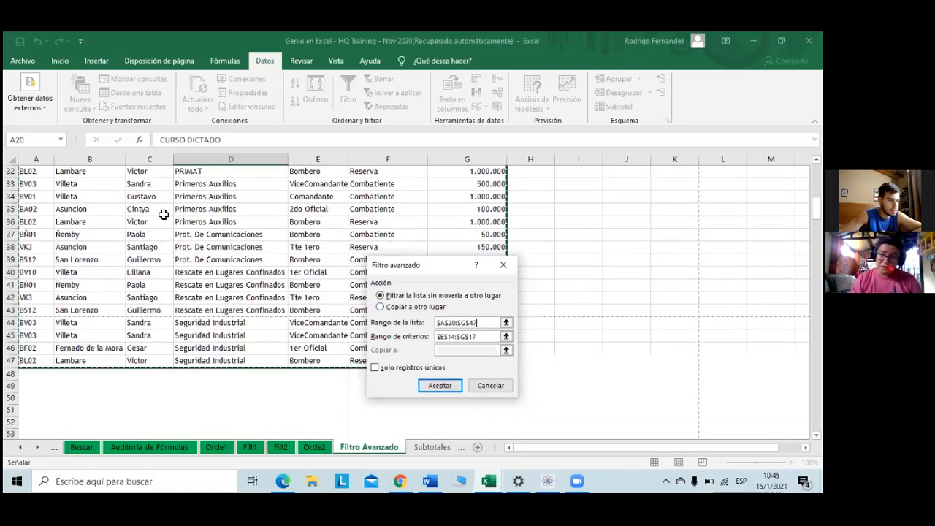
{"action": "scroll", "coordinate": [163, 214], "scroll_direction": "down", "scroll_amount": 3}
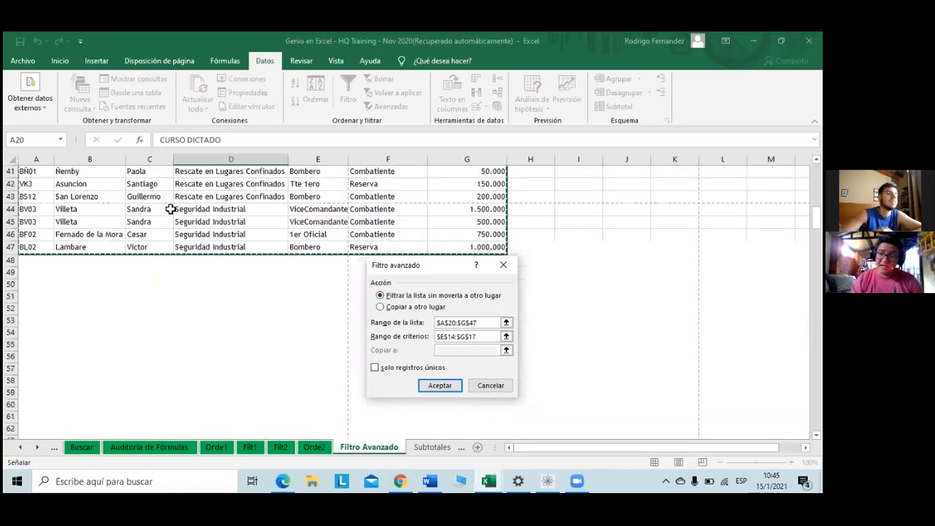
{"action": "scroll", "coordinate": [164, 210], "scroll_direction": "up", "scroll_amount": 2}
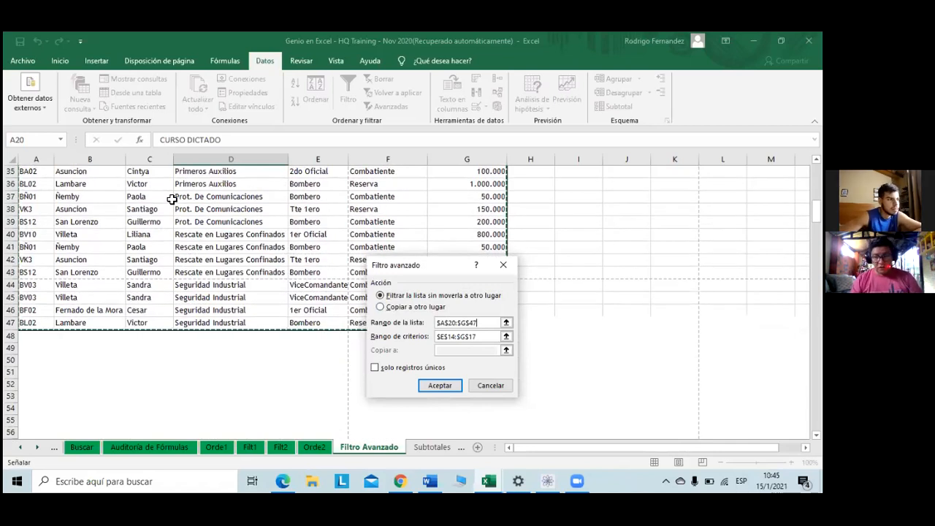
{"action": "scroll", "coordinate": [172, 200], "scroll_direction": "up", "scroll_amount": 6}
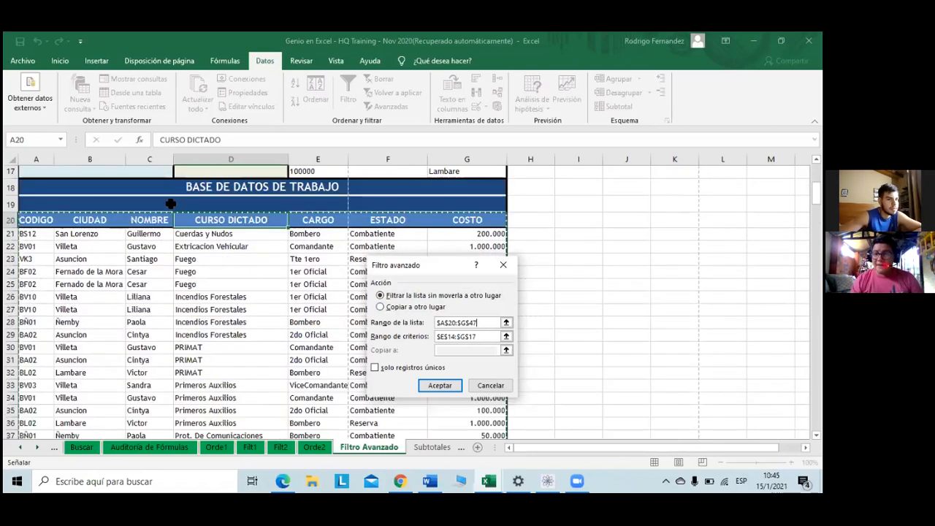
{"action": "scroll", "coordinate": [170, 204], "scroll_direction": "up", "scroll_amount": 2}
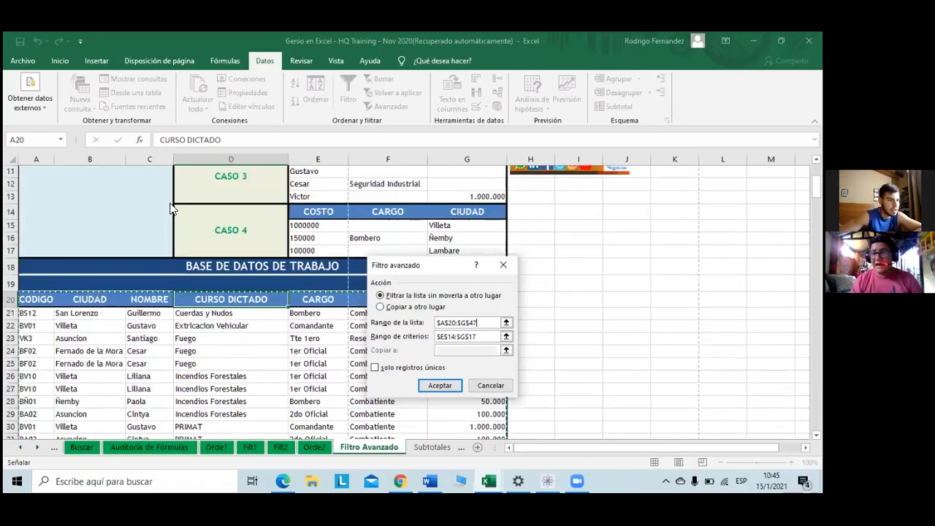
Step: Set the advanced filter's criteria range to the CASO 1 table, E3:G5, including its headers
{"action": "left_click", "coordinate": [478, 338]}
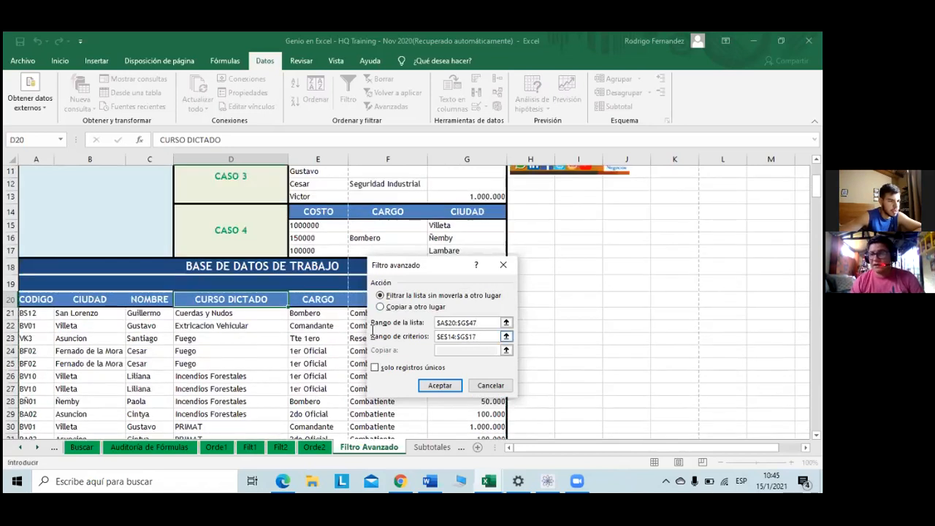
{"action": "left_click_drag", "start_coordinate": [436, 337], "coordinate": [501, 336]}
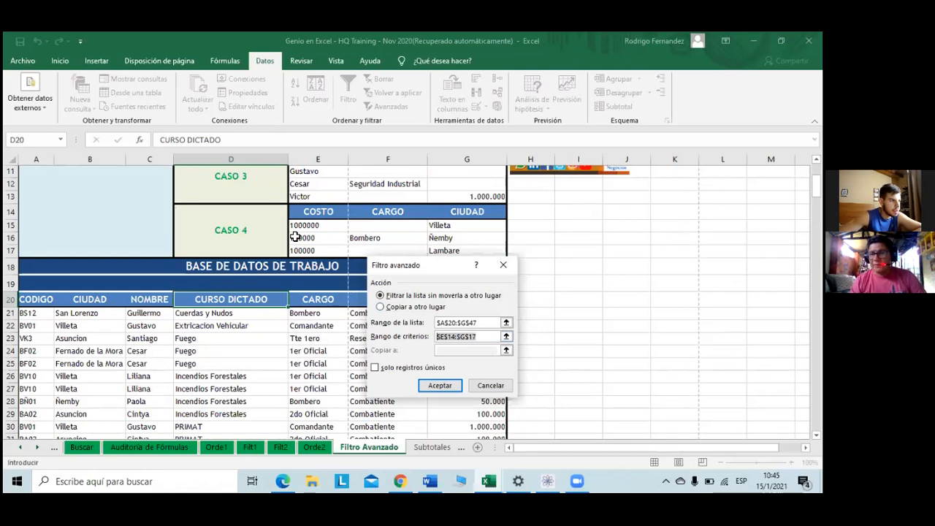
{"action": "scroll", "coordinate": [294, 237], "scroll_direction": "up", "scroll_amount": 4}
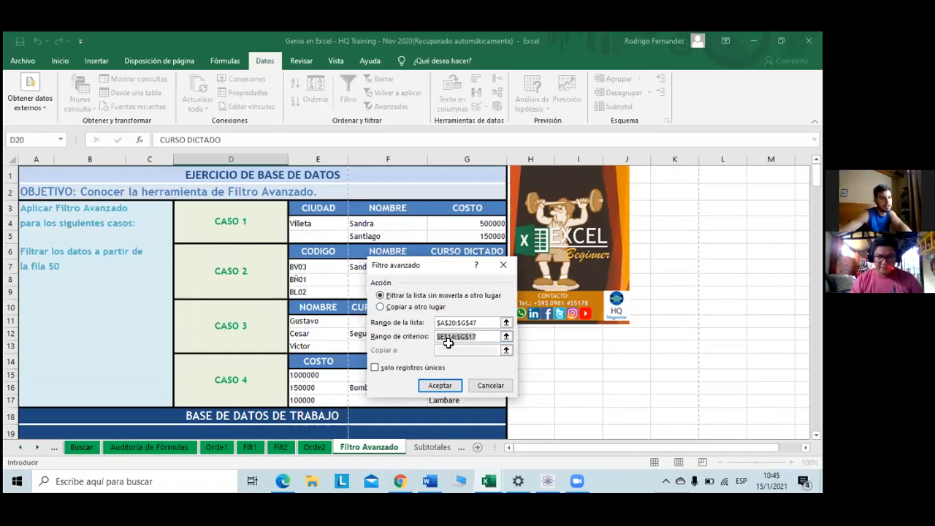
{"action": "left_click_drag", "start_coordinate": [318, 209], "coordinate": [488, 238]}
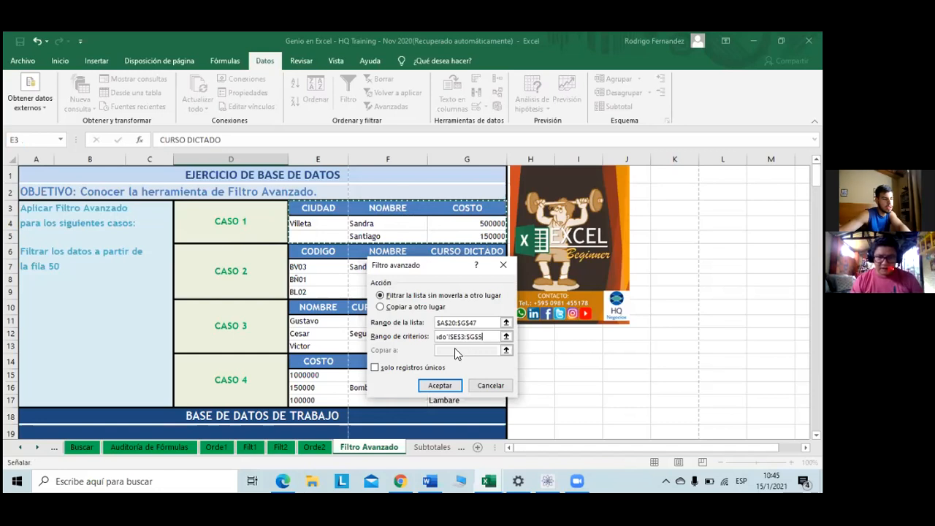
Step: Compare the filter-in-place and copy-to-another-location actions while reviewing the CASO 1 criteria range
{"action": "left_click", "coordinate": [383, 307]}
{"action": "left_click", "coordinate": [381, 295]}
{"action": "left_click", "coordinate": [485, 336]}
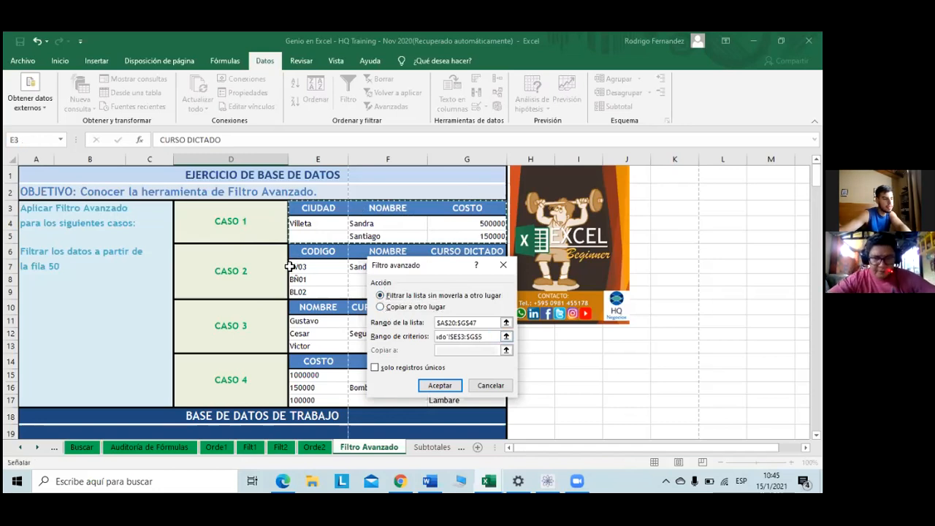
{"action": "scroll", "coordinate": [290, 267], "scroll_direction": "down", "scroll_amount": 1}
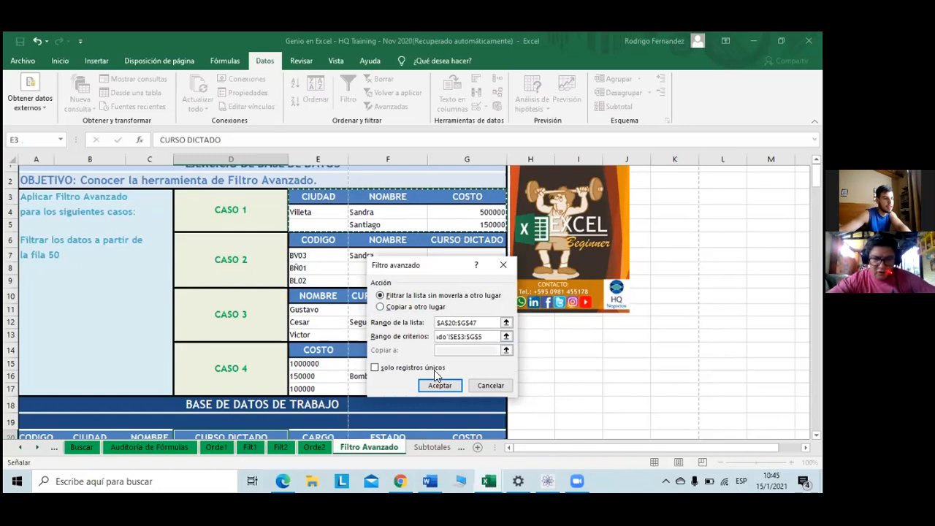
{"action": "scroll", "coordinate": [386, 296], "scroll_direction": "up", "scroll_amount": 1}
{"action": "key", "text": "alt+c"}
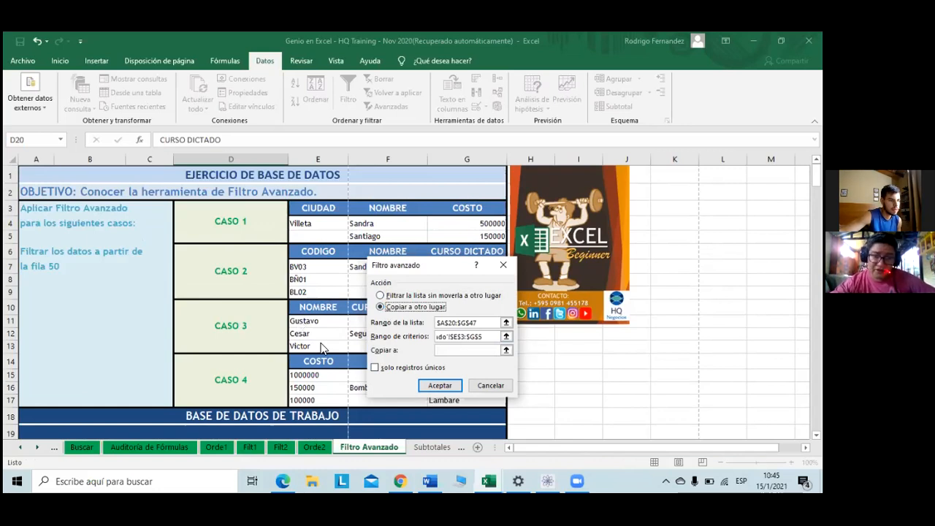
{"action": "key", "text": "alt+f"}
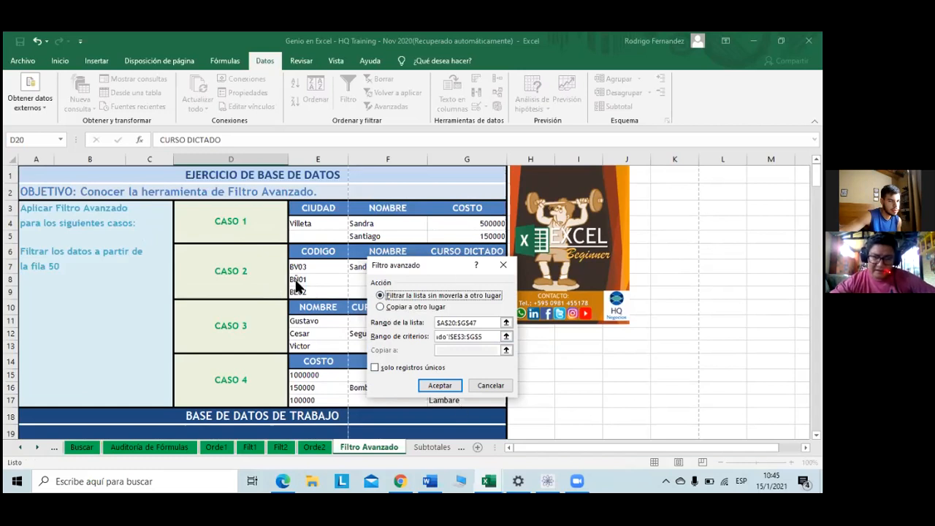
Step: Choose to copy the results to another location, set the destination to cell A50, and run the advanced filter
{"action": "left_click_drag", "start_coordinate": [420, 265], "coordinate": [438, 270]}
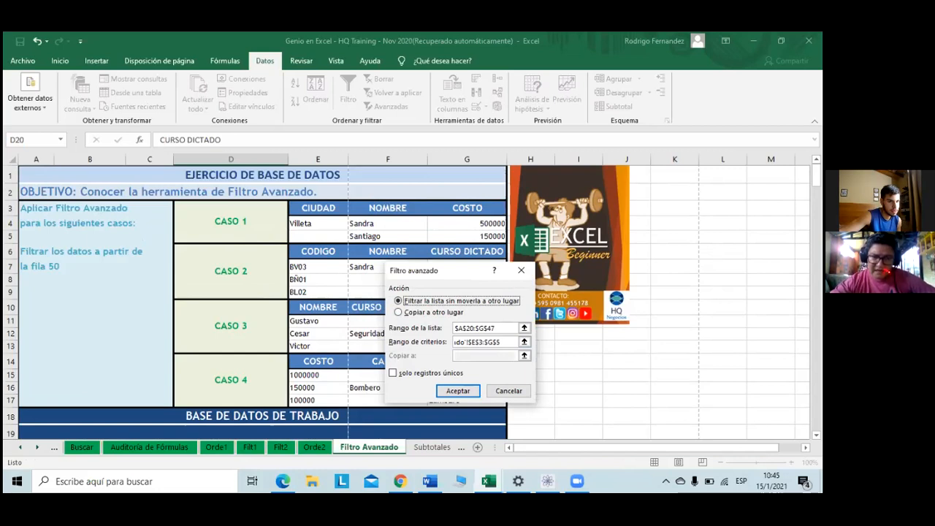
{"action": "left_click", "coordinate": [404, 312]}
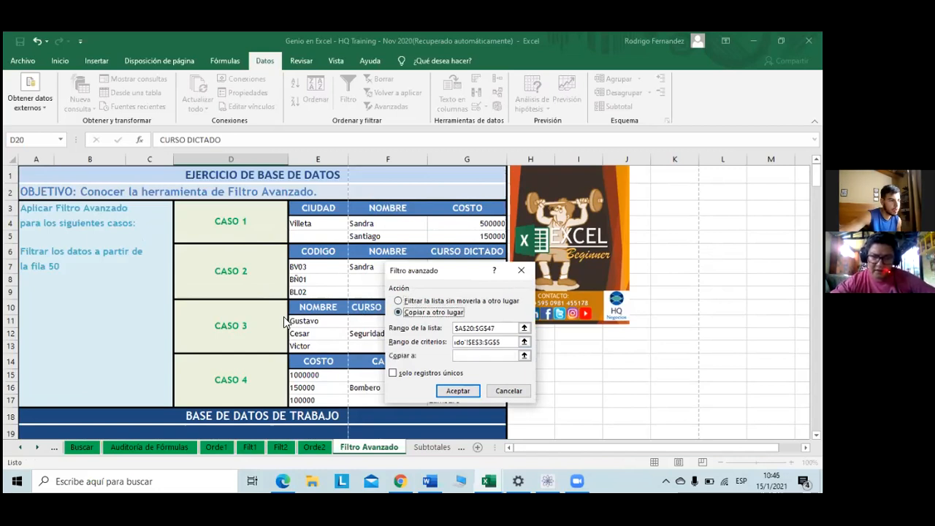
{"action": "left_click", "coordinate": [488, 355]}
{"action": "scroll", "coordinate": [291, 274], "scroll_direction": "down", "scroll_amount": 6}
{"action": "scroll", "coordinate": [290, 274], "scroll_direction": "down", "scroll_amount": 7}
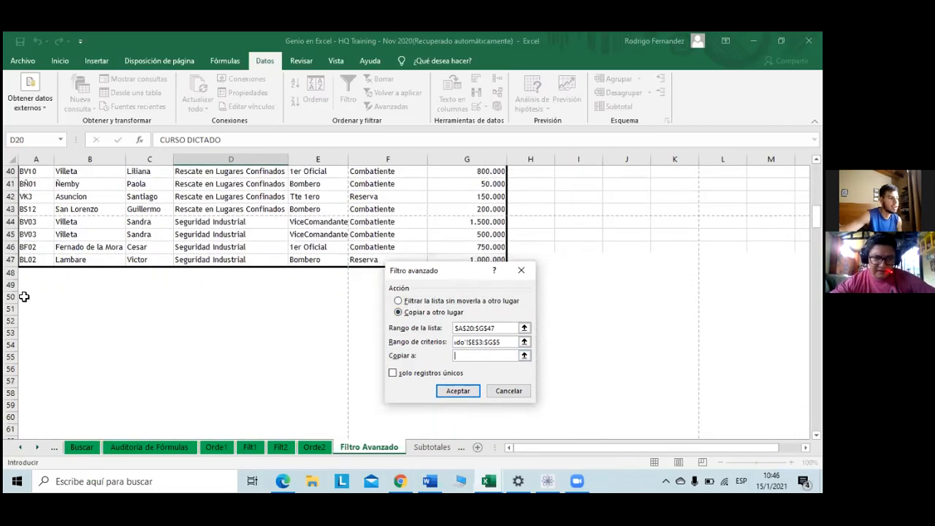
{"action": "left_click", "coordinate": [24, 297]}
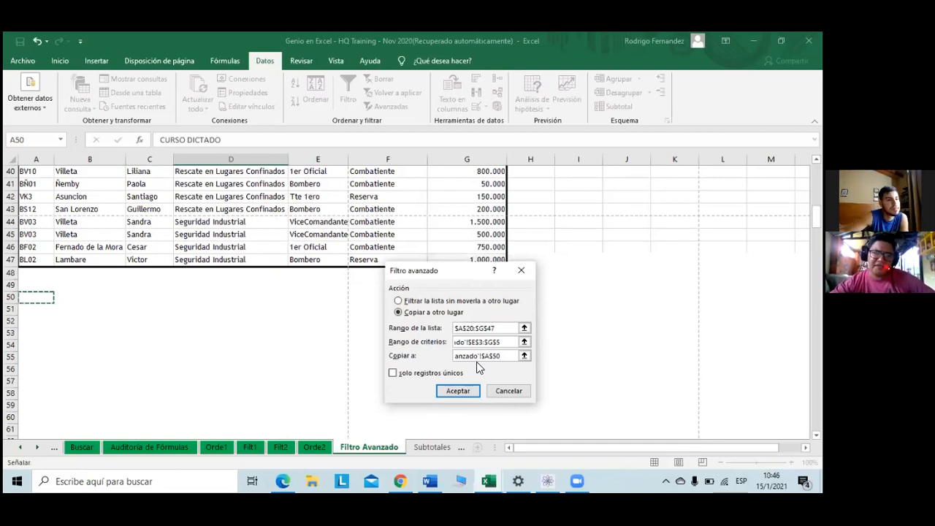
{"action": "left_click", "coordinate": [454, 391]}
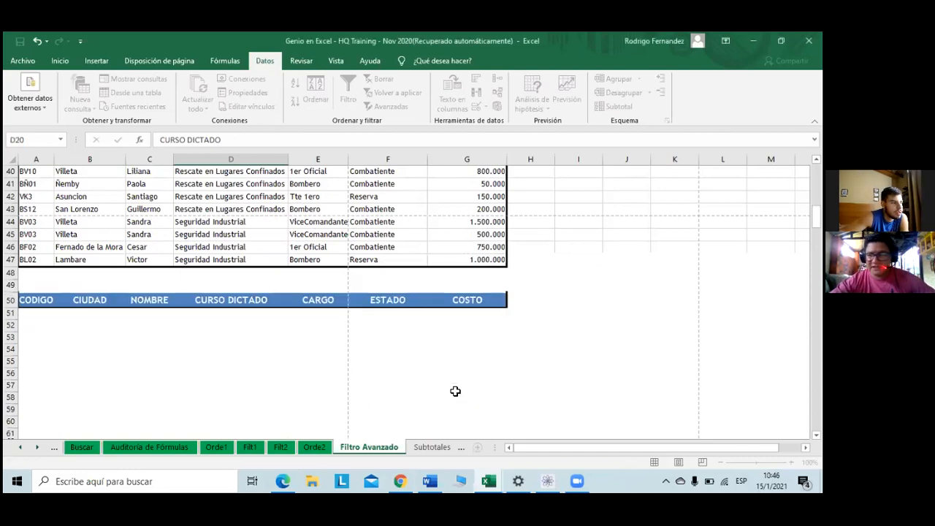
Step: Examine the blank rows 48 and 49 and the extracted CASO 1 records in A50:G54
{"action": "scroll", "coordinate": [461, 383], "scroll_direction": "down", "scroll_amount": 7}
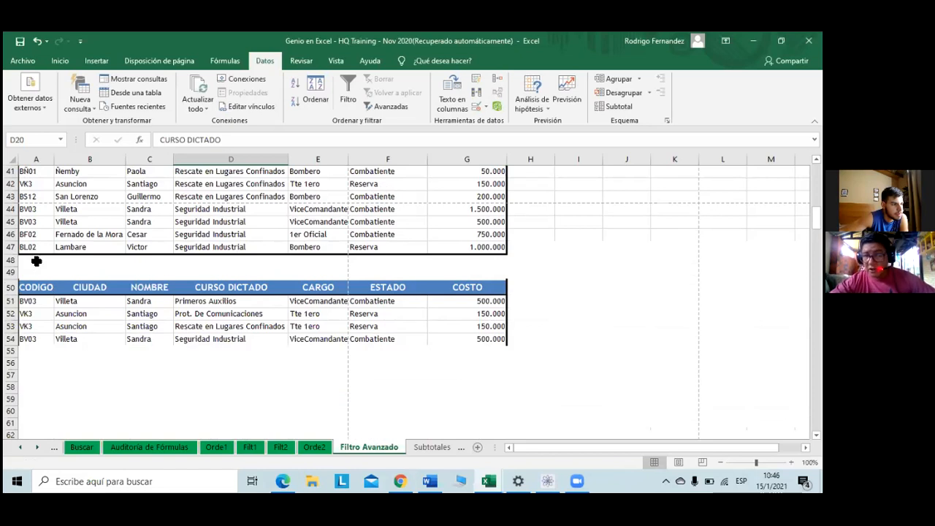
{"action": "left_click_drag", "start_coordinate": [36, 261], "coordinate": [37, 270]}
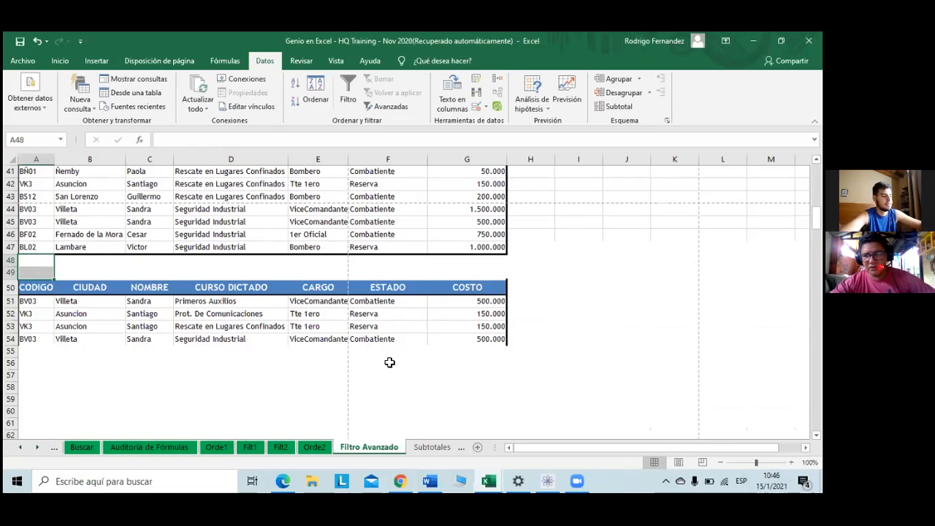
{"action": "key", "text": "shift+space"}
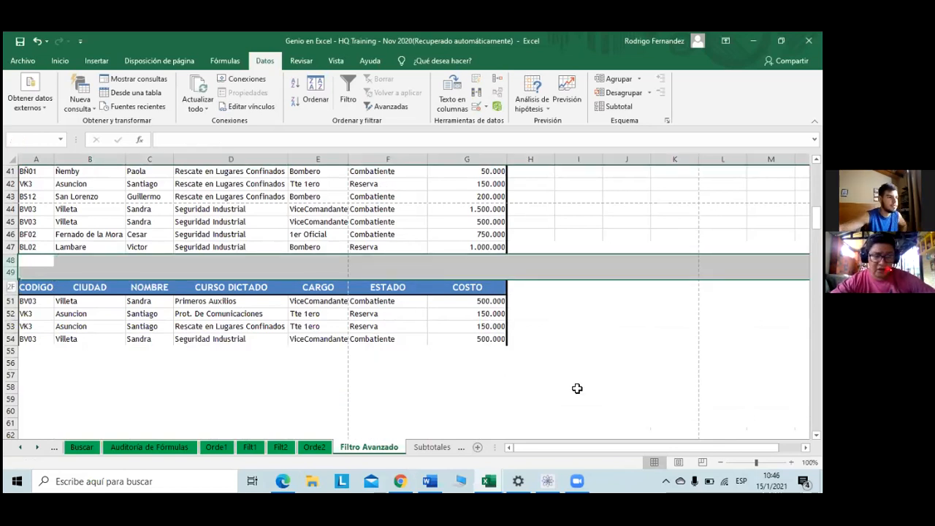
{"action": "scroll", "coordinate": [578, 387], "scroll_direction": "down", "scroll_amount": 1}
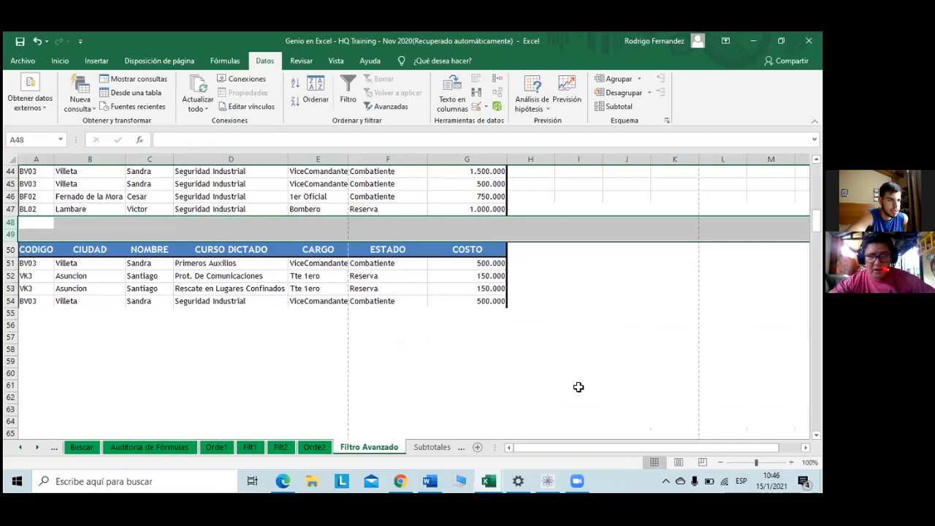
{"action": "left_click", "coordinate": [578, 337]}
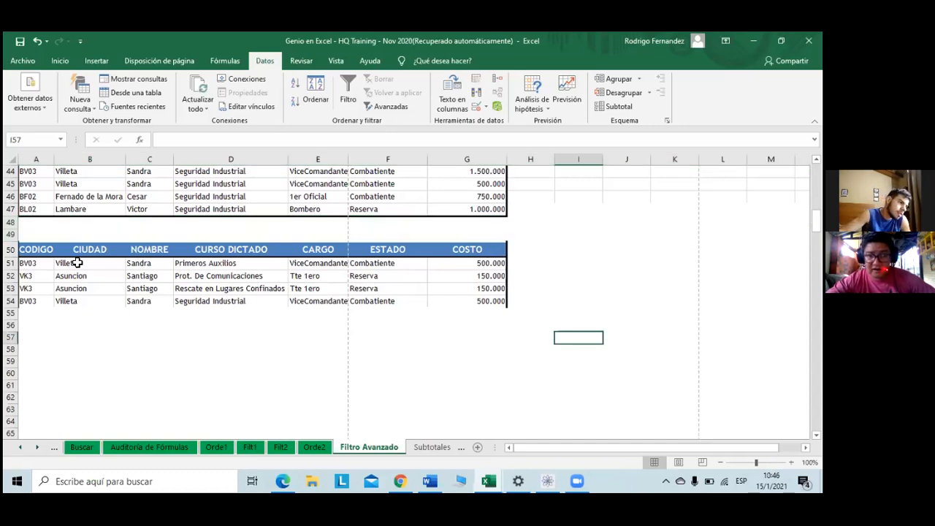
{"action": "left_click_drag", "start_coordinate": [36, 250], "coordinate": [493, 299]}
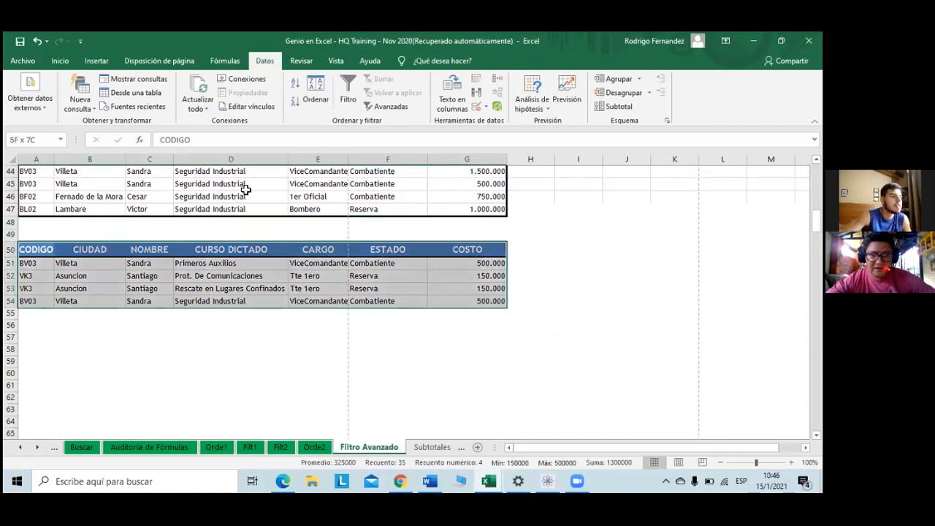
{"action": "left_click", "coordinate": [62, 62]}
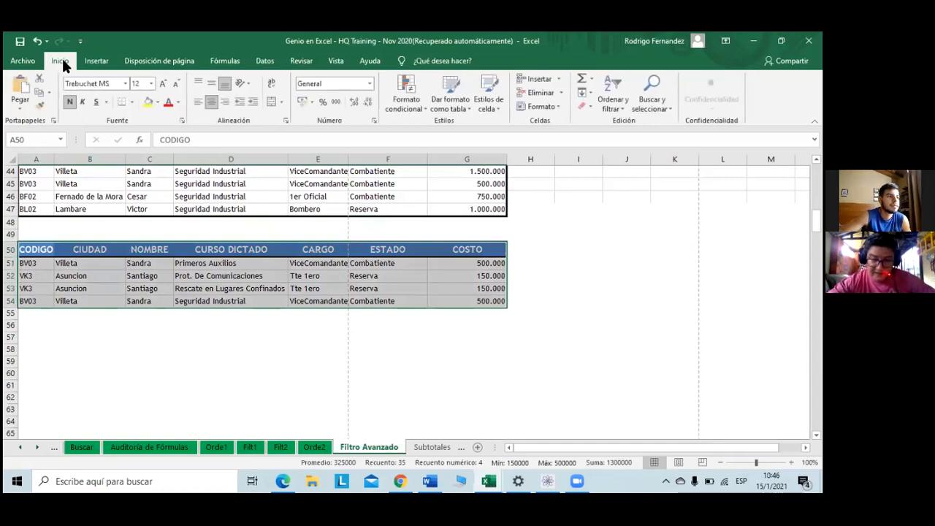
{"action": "left_click", "coordinate": [266, 61]}
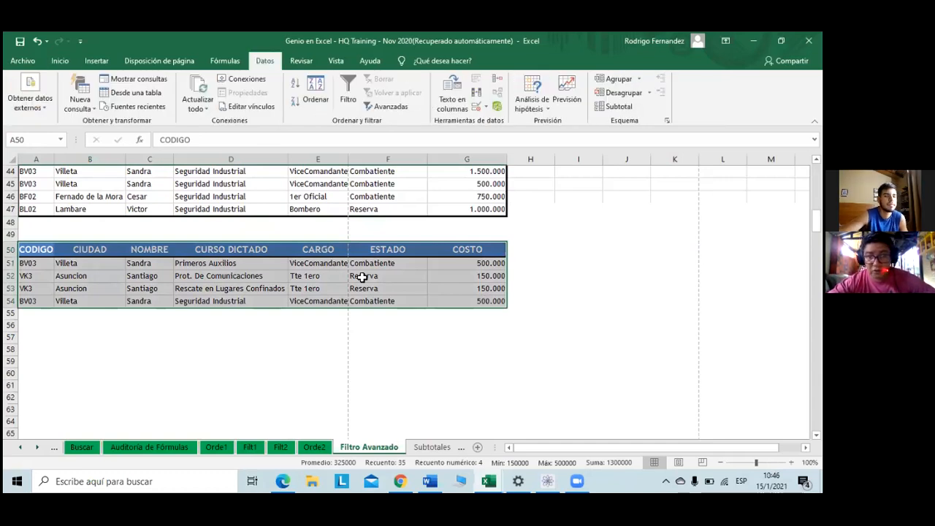
{"action": "key", "text": "Right"}
{"action": "key", "text": "Right"}
{"action": "key", "text": "Right"}
{"action": "key", "text": "Right"}
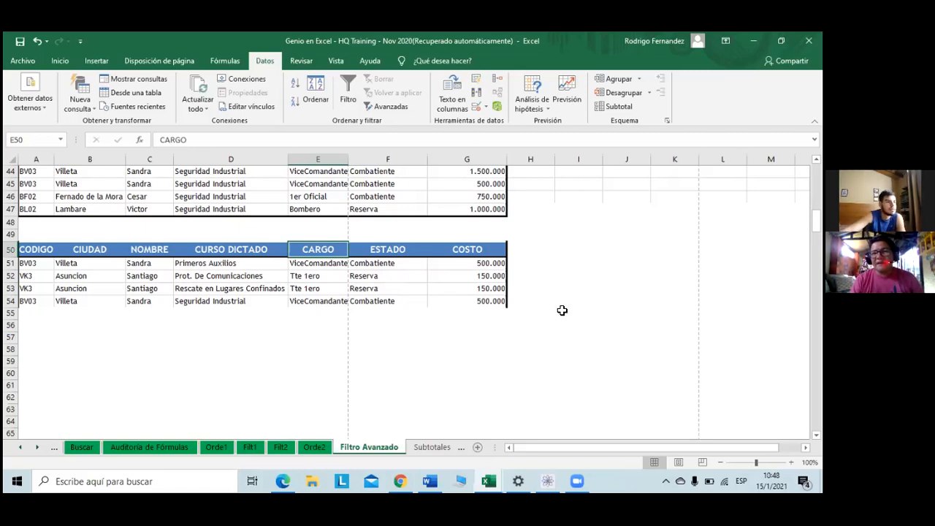
Step: Return to the exercise cases at the start of the sheet and select the CASO 1 cell
{"action": "left_click", "coordinate": [341, 64]}
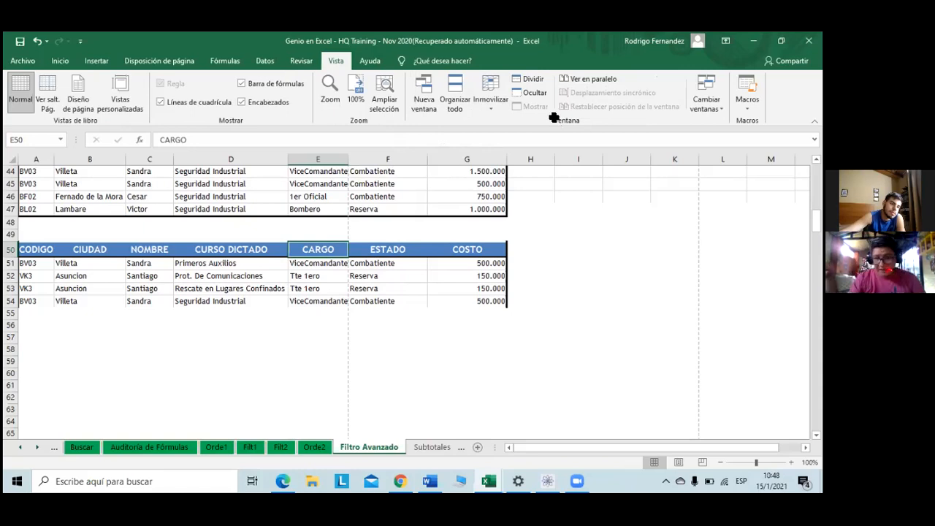
{"action": "scroll", "coordinate": [396, 249], "scroll_direction": "up", "scroll_amount": 5}
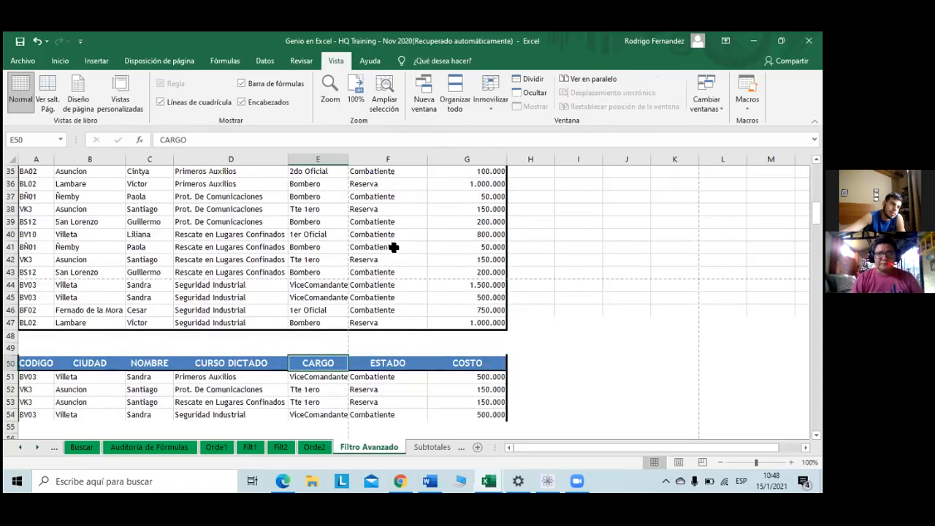
{"action": "scroll", "coordinate": [397, 246], "scroll_direction": "up", "scroll_amount": 10}
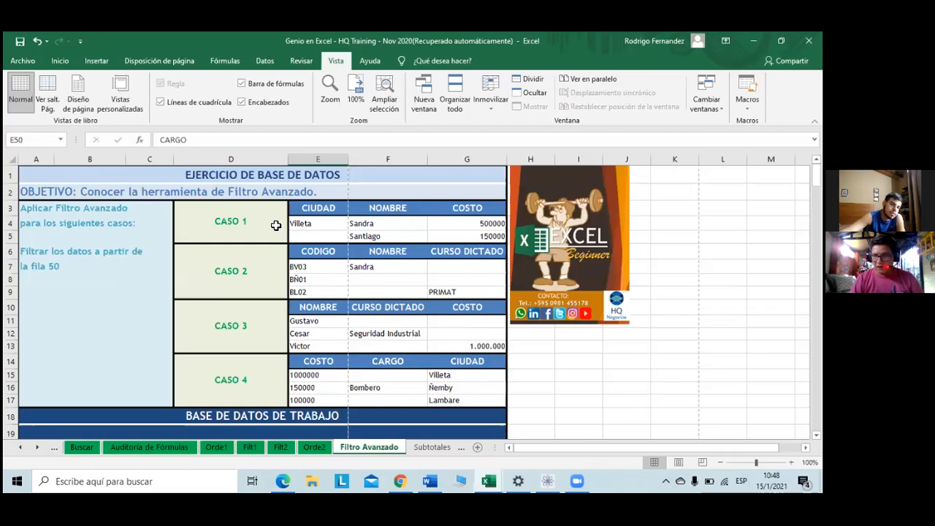
{"action": "left_click", "coordinate": [264, 225]}
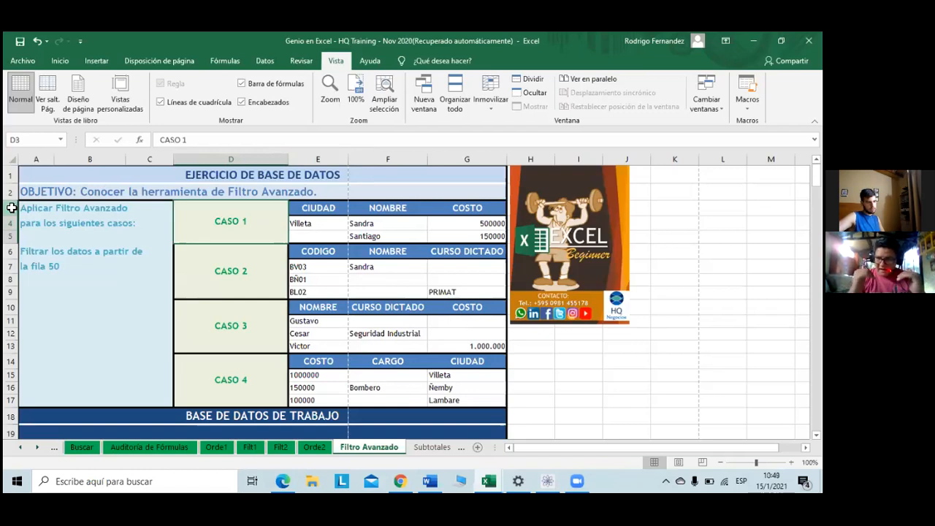
Step: Examine the exercise instructions in columns A to C and the criteria listed for CASO 1 through CASO 4
{"action": "key", "text": "Left"}
{"action": "key", "text": "Left"}
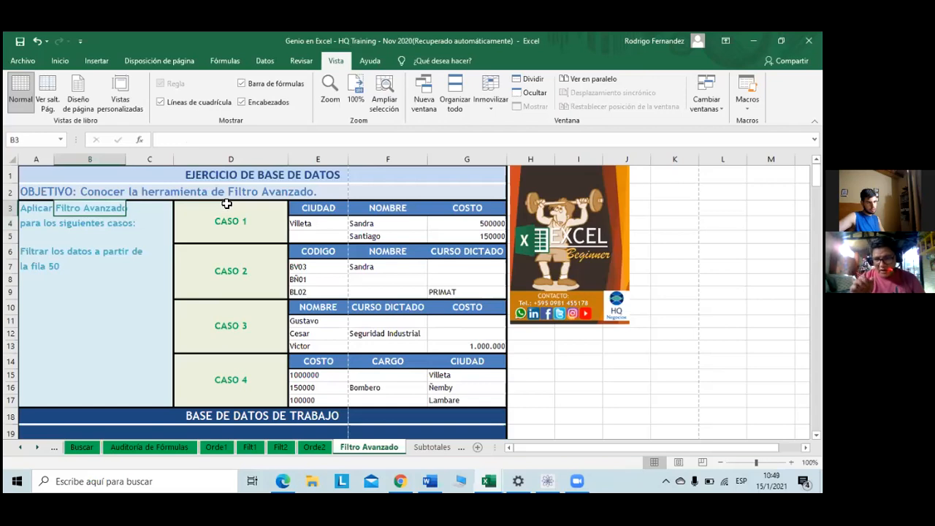
{"action": "scroll", "coordinate": [226, 204], "scroll_direction": "down", "scroll_amount": 1}
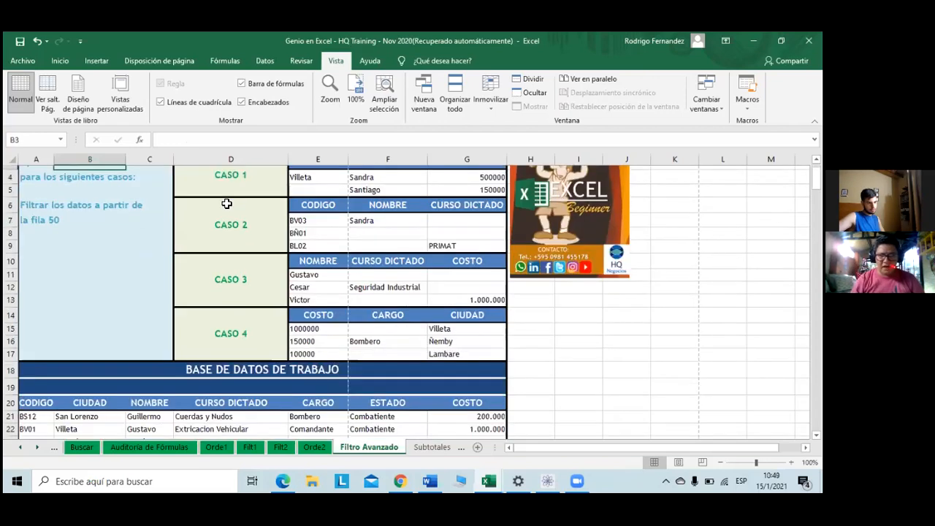
{"action": "scroll", "coordinate": [227, 204], "scroll_direction": "down", "scroll_amount": 1}
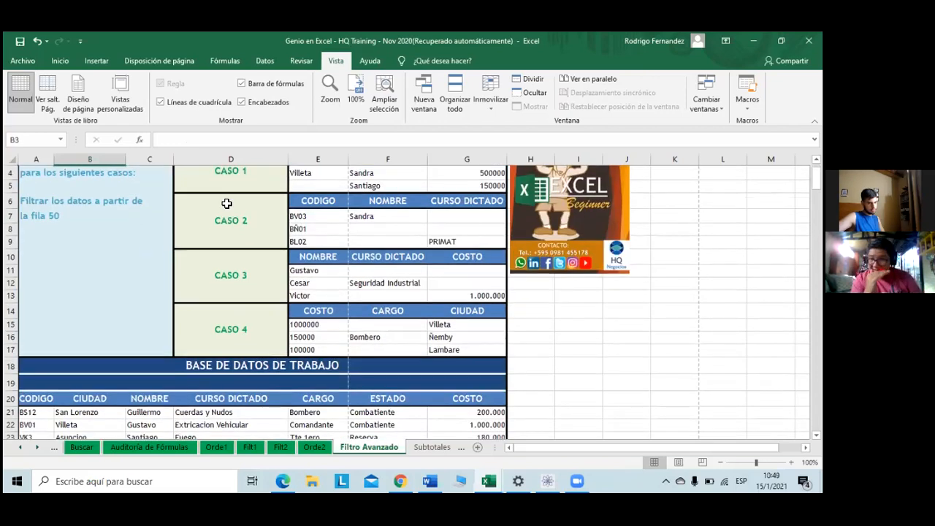
{"action": "scroll", "coordinate": [227, 203], "scroll_direction": "up", "scroll_amount": 1}
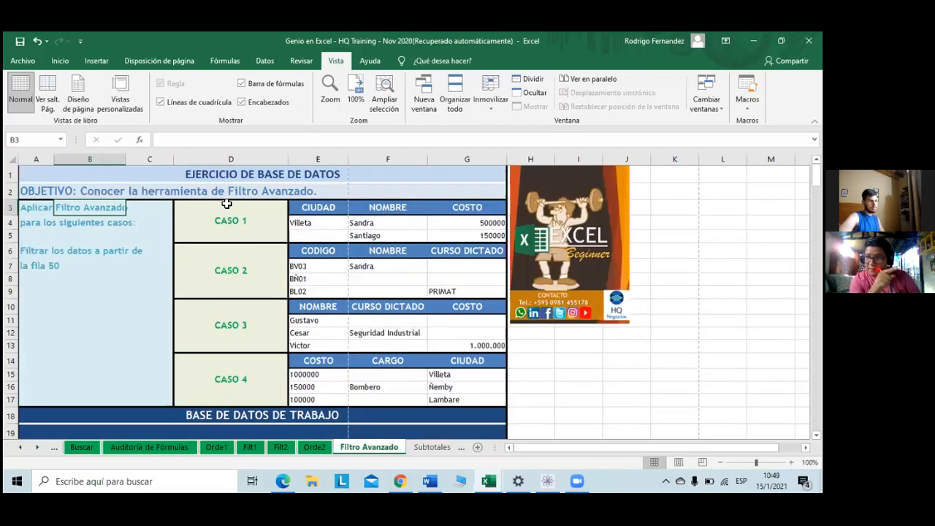
{"action": "key", "text": "Up"}
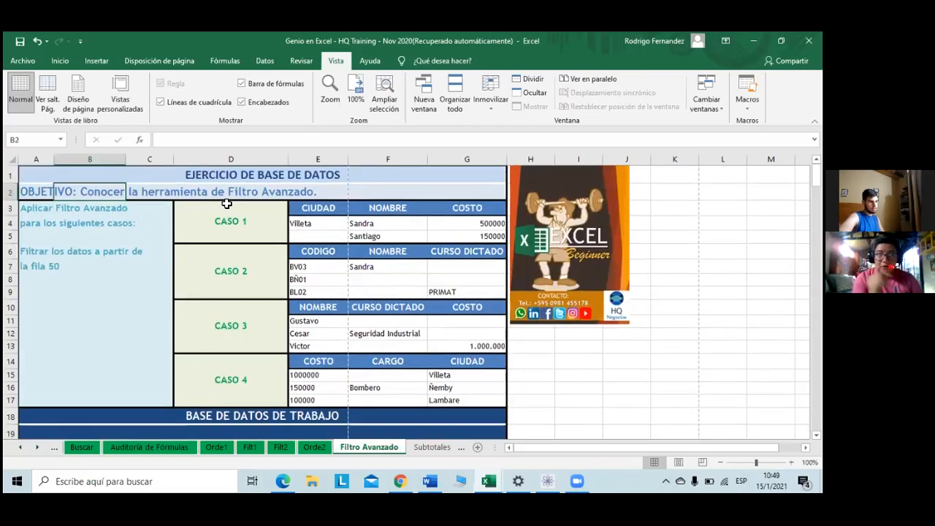
{"action": "key", "text": "Down"}
{"action": "key", "text": "Down"}
{"action": "key", "text": "Down"}
{"action": "key", "text": "Down"}
{"action": "key", "text": "Down"}
{"action": "key", "text": "Down"}
{"action": "key", "text": "Down"}
{"action": "key", "text": "Down"}
{"action": "key", "text": "Down"}
{"action": "key", "text": "Down"}
{"action": "key", "text": "Down"}
{"action": "key", "text": "Down"}
{"action": "key", "text": "Down"}
{"action": "key", "text": "Down"}
{"action": "key", "text": "Down"}
{"action": "key", "text": "Down"}
{"action": "key", "text": "Down"}
{"action": "key", "text": "Down"}
{"action": "key", "text": "Down"}
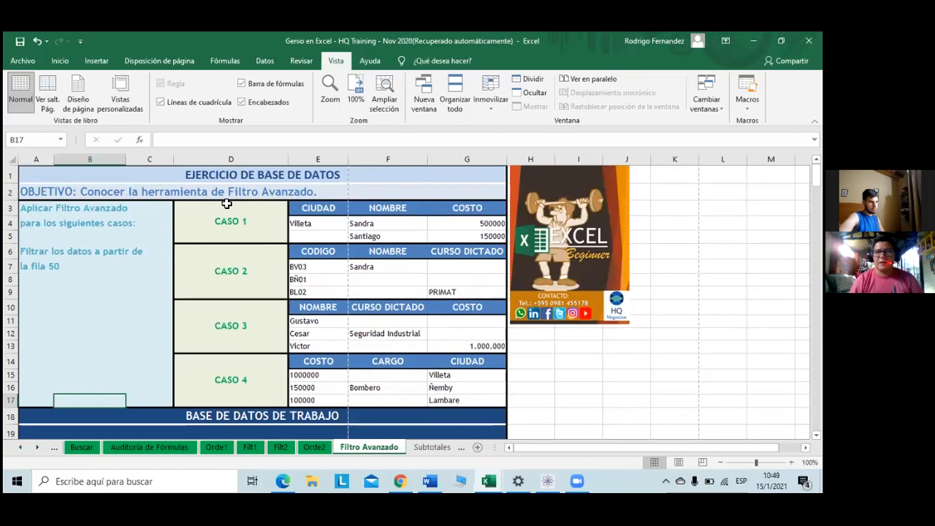
{"action": "key", "text": "Up"}
{"action": "key", "text": "Up"}
{"action": "key", "text": "Up"}
{"action": "key", "text": "Up"}
{"action": "key", "text": "Up"}
{"action": "key", "text": "Up"}
{"action": "key", "text": "Up"}
{"action": "key", "text": "Up"}
{"action": "key", "text": "Up"}
{"action": "key", "text": "Up"}
{"action": "key", "text": "Up"}
{"action": "key", "text": "Up"}
{"action": "key", "text": "Up"}
{"action": "key", "text": "Up"}
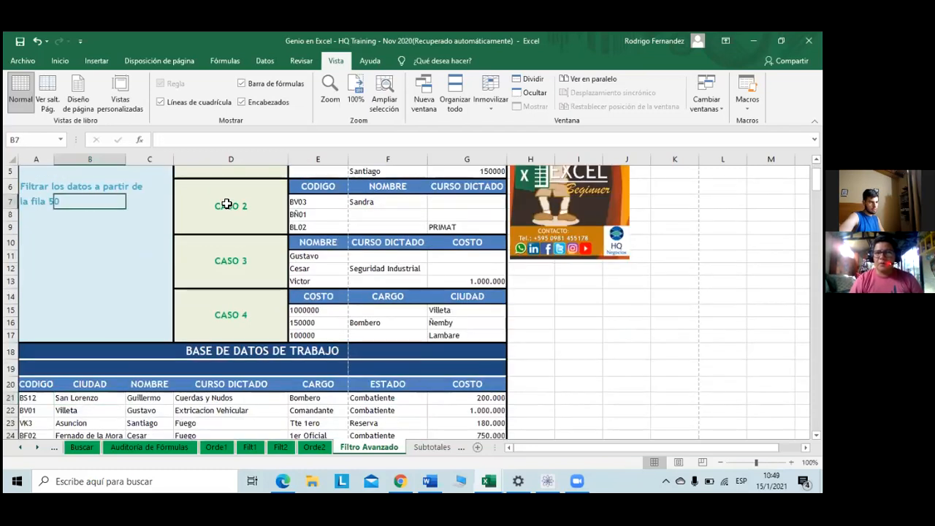
{"action": "key", "text": "Up"}
{"action": "key", "text": "Up"}
{"action": "key", "text": "Up"}
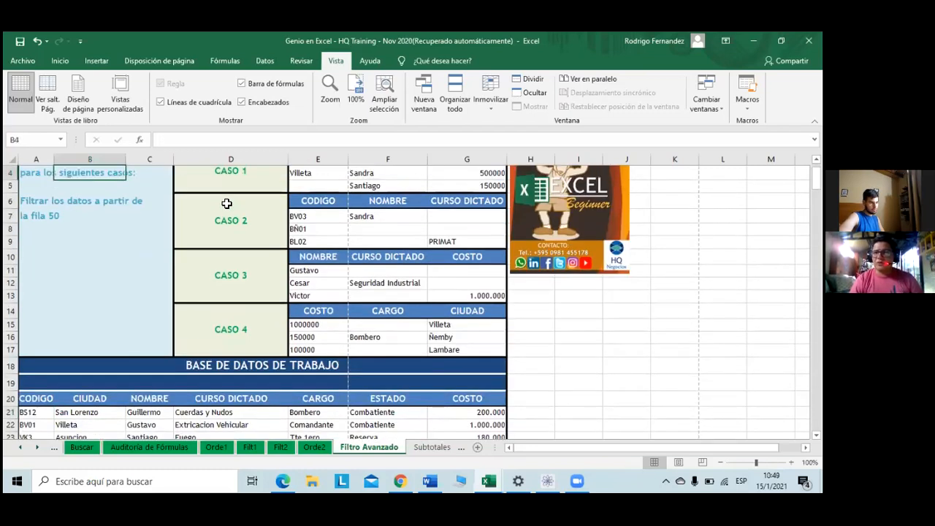
{"action": "key", "text": "Up"}
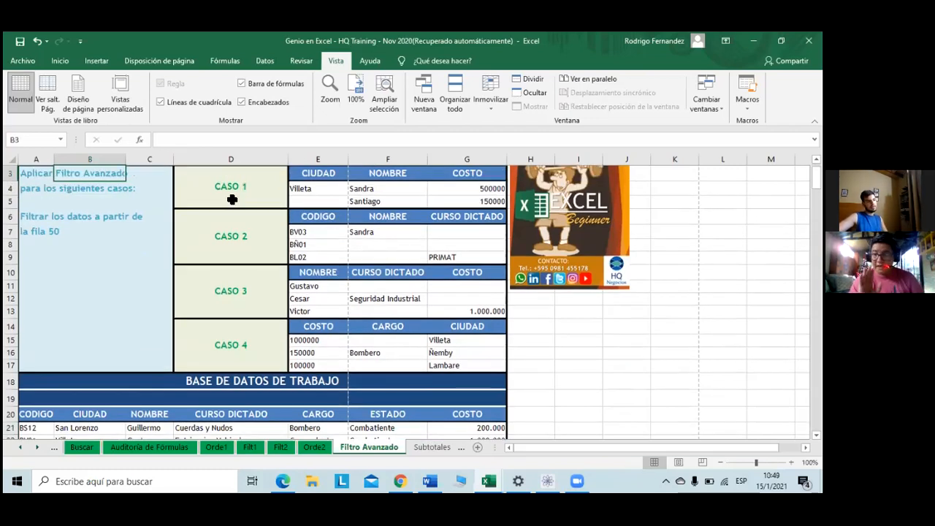
Step: Review the case labels from CASO 1 down to the database headers in row 20, and return to CASO 1
{"action": "left_click", "coordinate": [232, 200]}
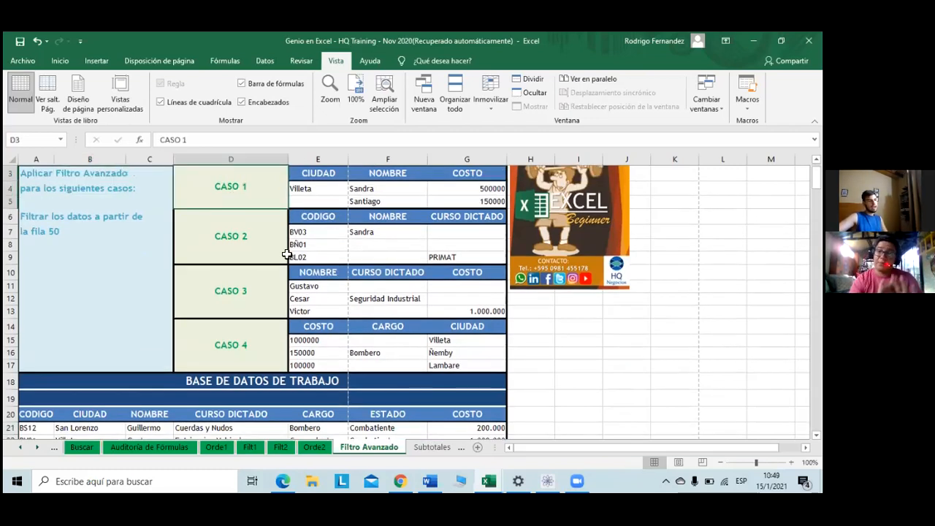
{"action": "scroll", "coordinate": [286, 253], "scroll_direction": "up", "scroll_amount": 1}
{"action": "scroll", "coordinate": [286, 253], "scroll_direction": "down", "scroll_amount": 1}
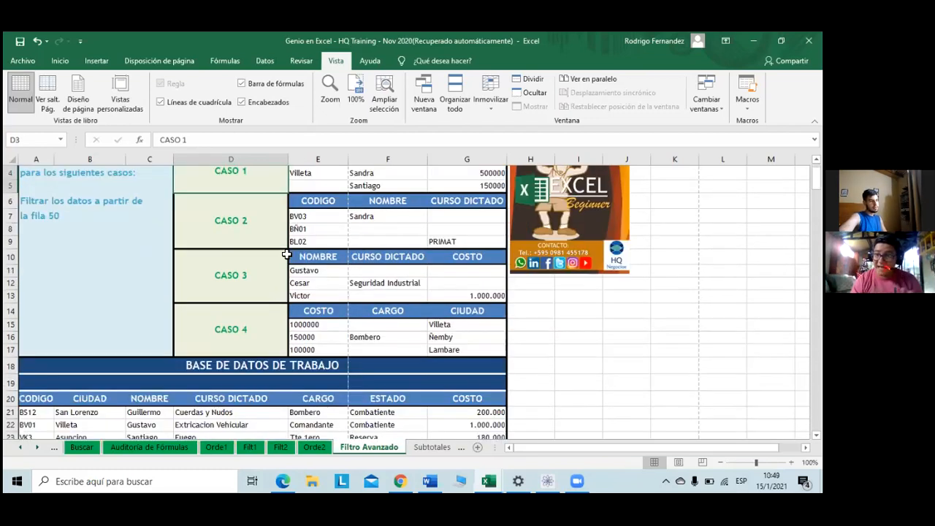
{"action": "scroll", "coordinate": [286, 253], "scroll_direction": "up", "scroll_amount": 1}
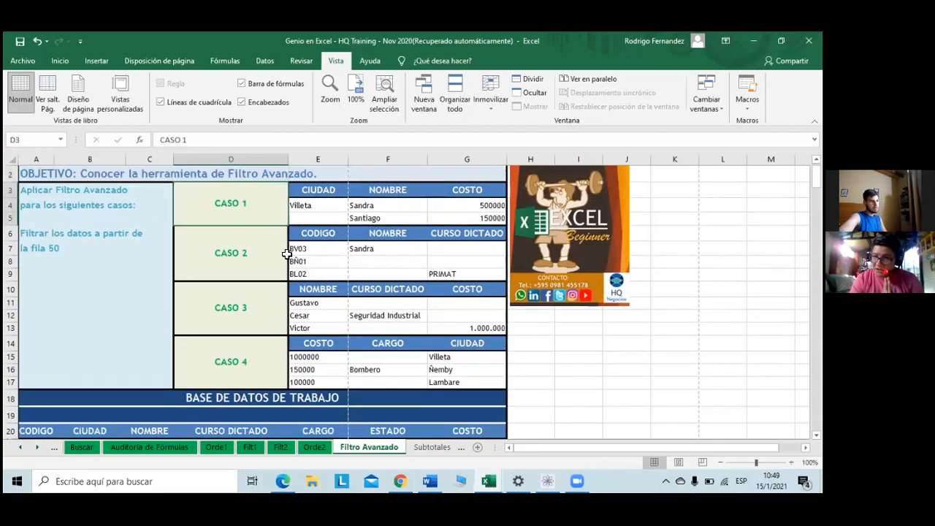
{"action": "key", "text": "ctrl+Down"}
{"action": "key", "text": "ctrl+Down"}
{"action": "key", "text": "ctrl+Down"}
{"action": "key", "text": "ctrl+Down"}
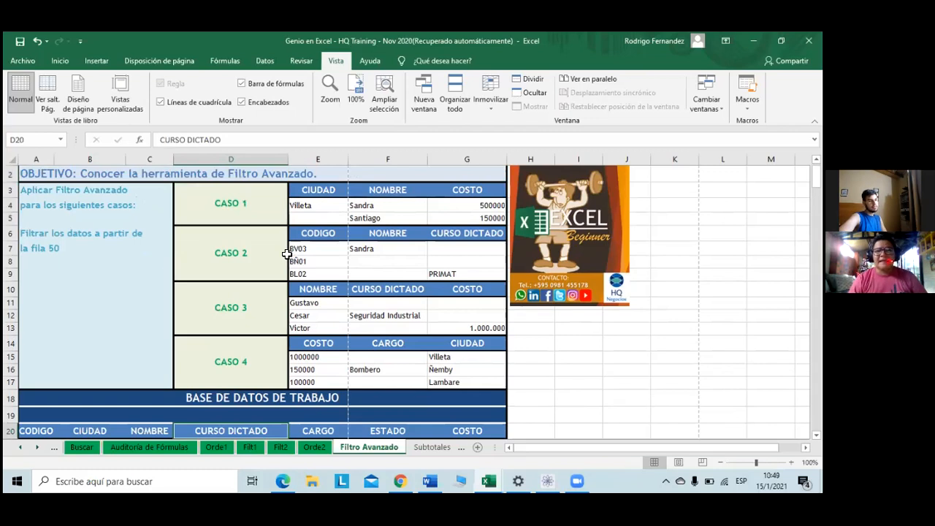
{"action": "key", "text": "Down"}
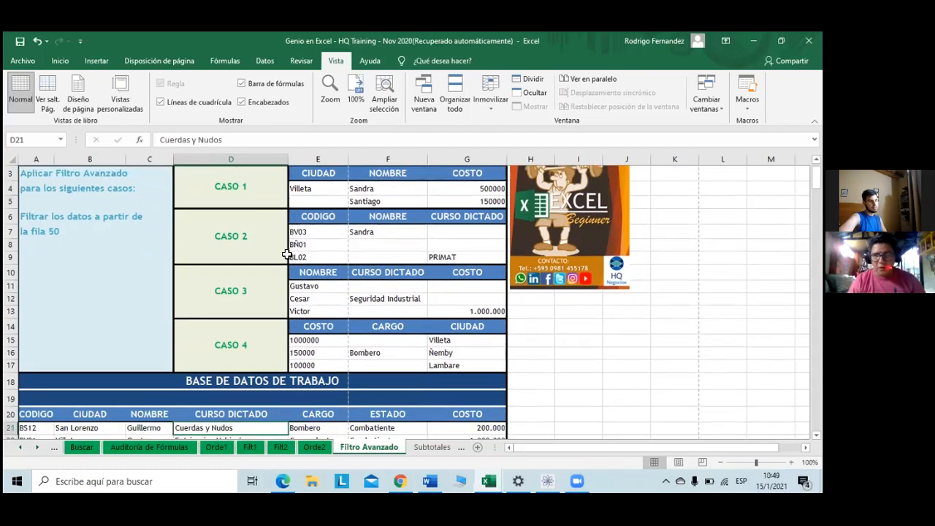
{"action": "key", "text": "Up"}
{"action": "key", "text": "ctrl+Up"}
{"action": "key", "text": "ctrl+Up"}
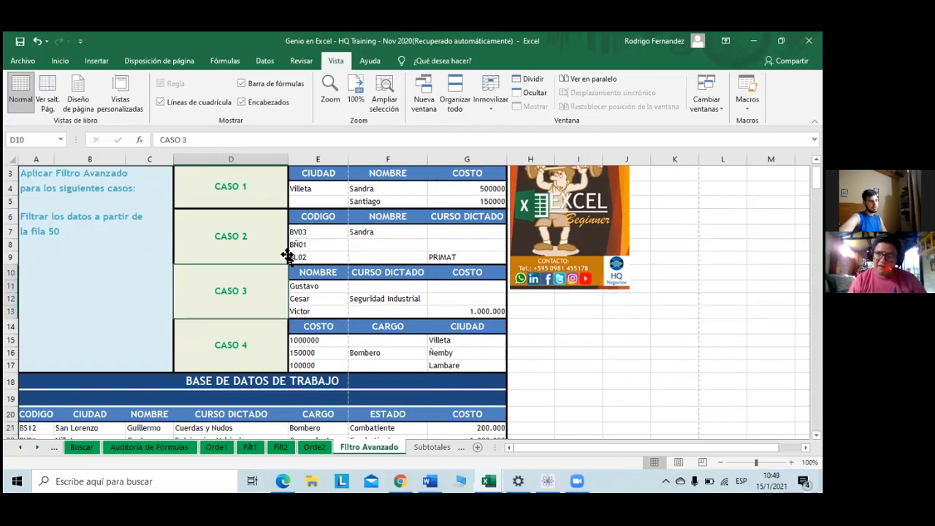
{"action": "key", "text": "ctrl+Up"}
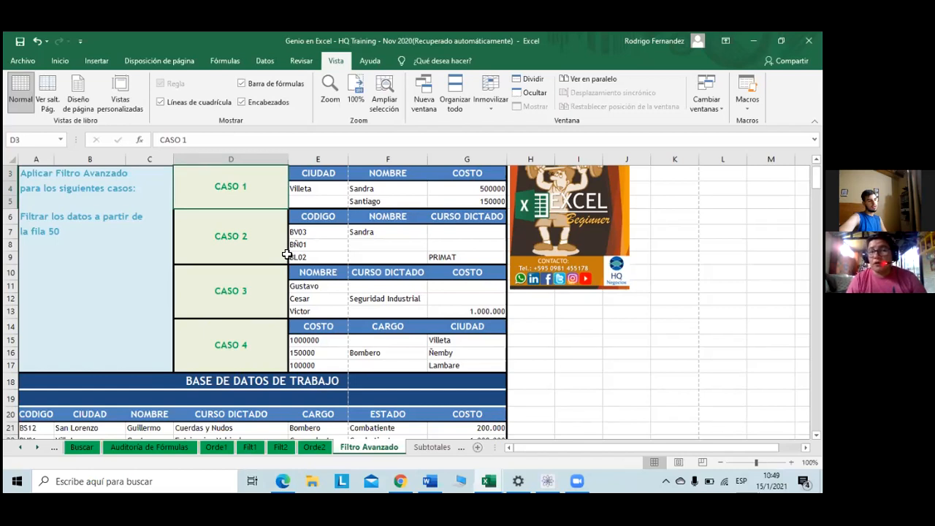
Step: Freeze the panes at cell C9 so the rows above it and columns A and B stay in place
{"action": "key", "text": "Left"}
{"action": "key", "text": "Left"}
{"action": "key", "text": "Left"}
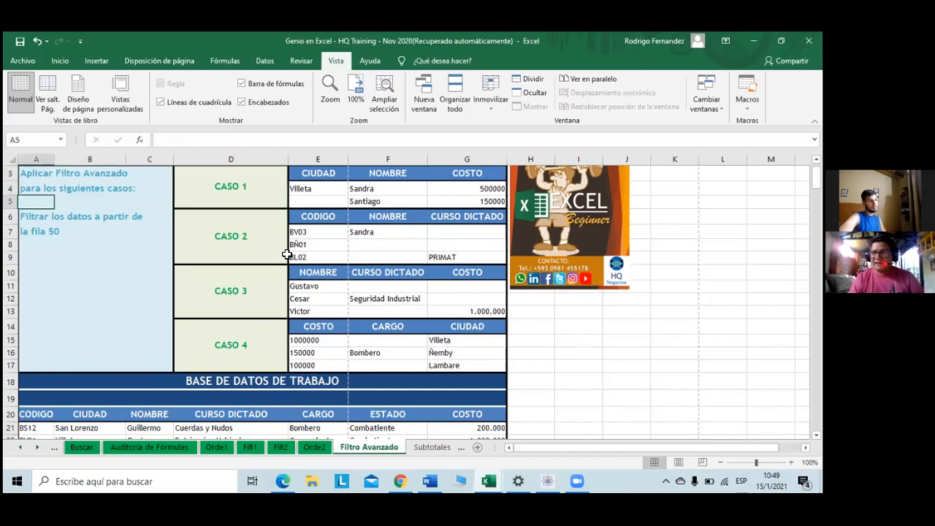
{"action": "key", "text": "Up"}
{"action": "key", "text": "Up"}
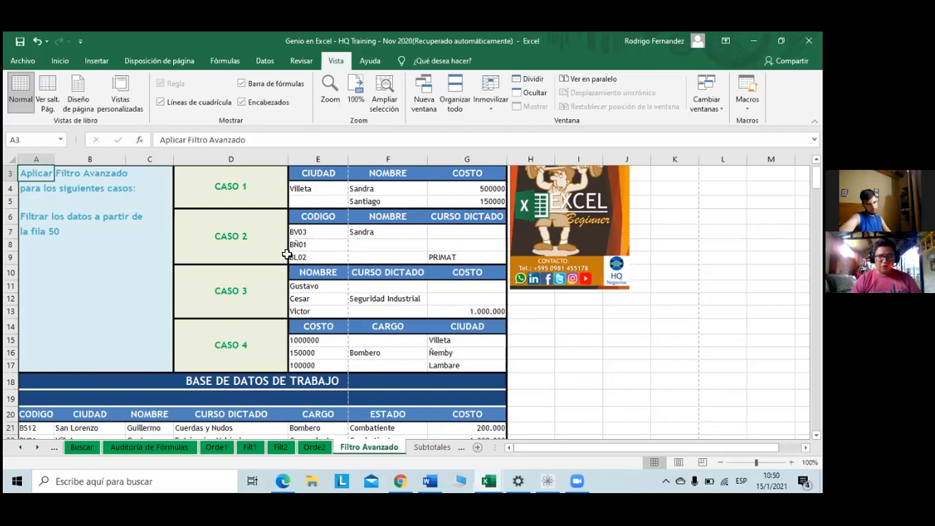
{"action": "key", "text": "Down"}
{"action": "key", "text": "Right"}
{"action": "key", "text": "Right"}
{"action": "key", "text": "Down"}
{"action": "key", "text": "Down"}
{"action": "key", "text": "Down"}
{"action": "key", "text": "Down"}
{"action": "key", "text": "Down"}
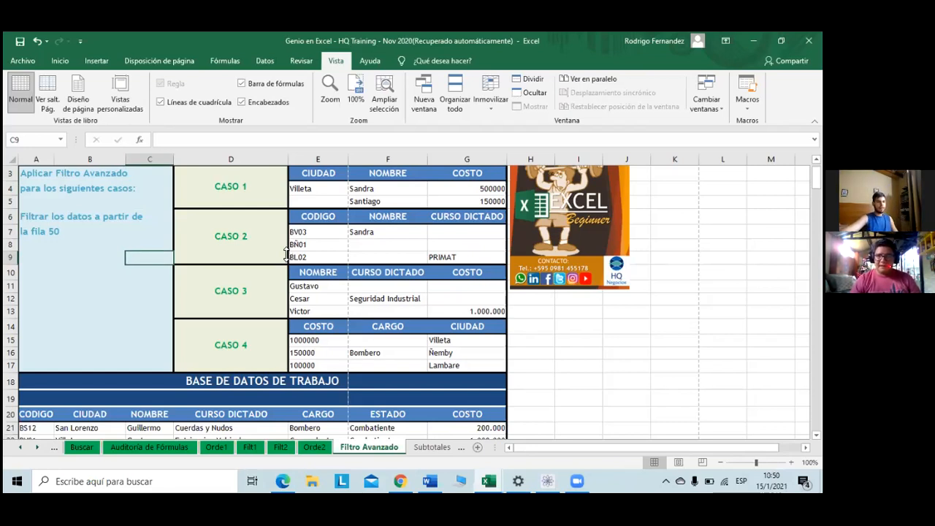
{"action": "left_click", "coordinate": [489, 95]}
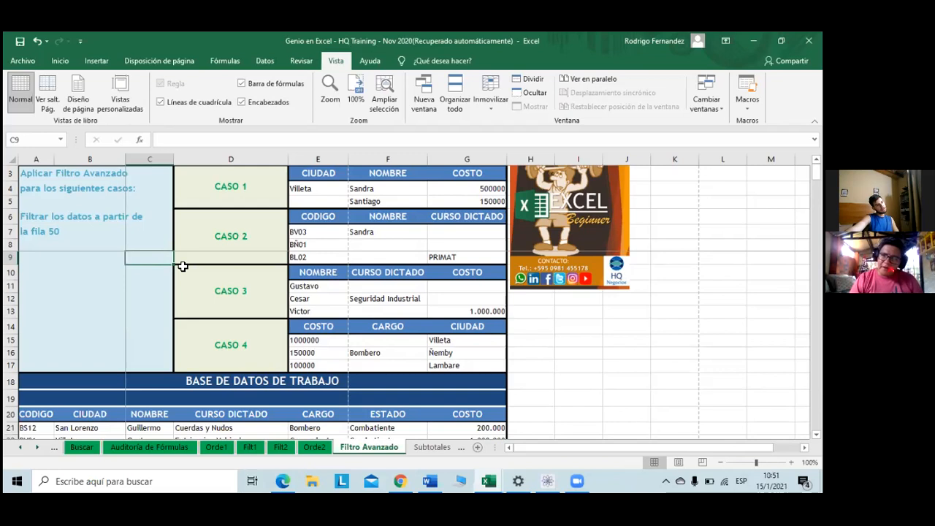
Step: Examine how the database and the records extracted from row 50 scroll beneath the frozen rows
{"action": "scroll", "coordinate": [182, 266], "scroll_direction": "down", "scroll_amount": 1}
{"action": "scroll", "coordinate": [182, 266], "scroll_direction": "down", "scroll_amount": 3}
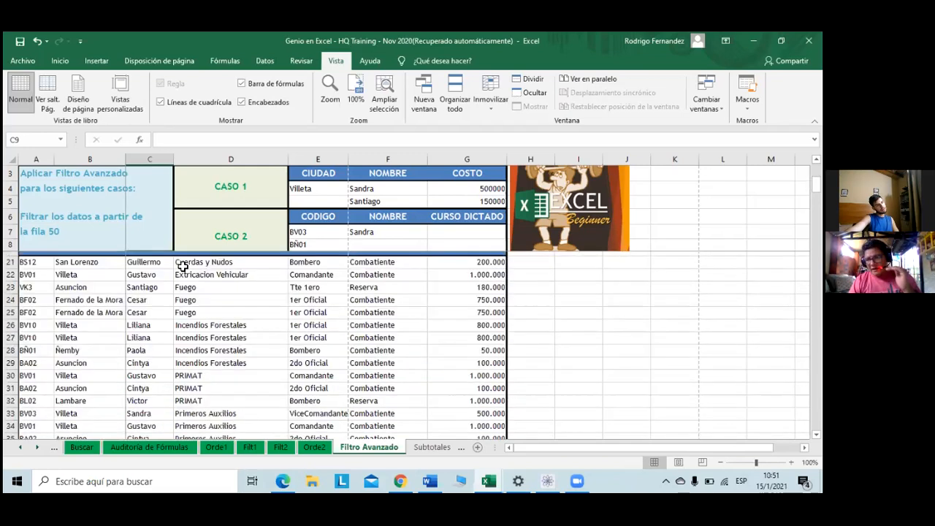
{"action": "scroll", "coordinate": [182, 266], "scroll_direction": "up", "scroll_amount": 4}
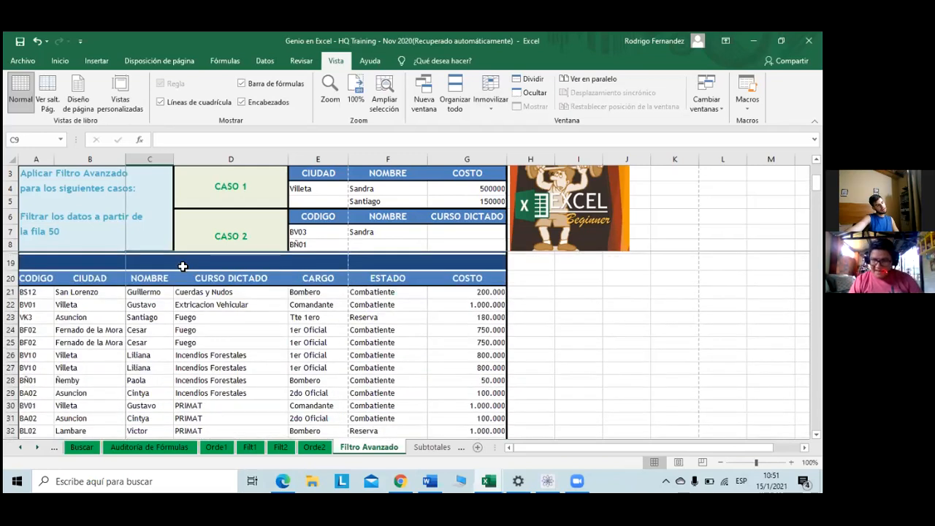
{"action": "scroll", "coordinate": [183, 266], "scroll_direction": "down", "scroll_amount": 4}
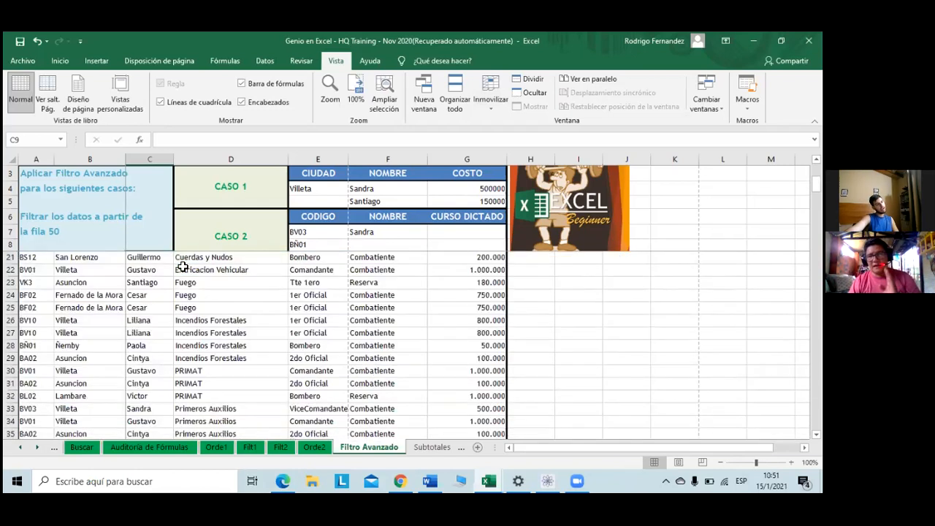
{"action": "scroll", "coordinate": [183, 266], "scroll_direction": "down", "scroll_amount": 4}
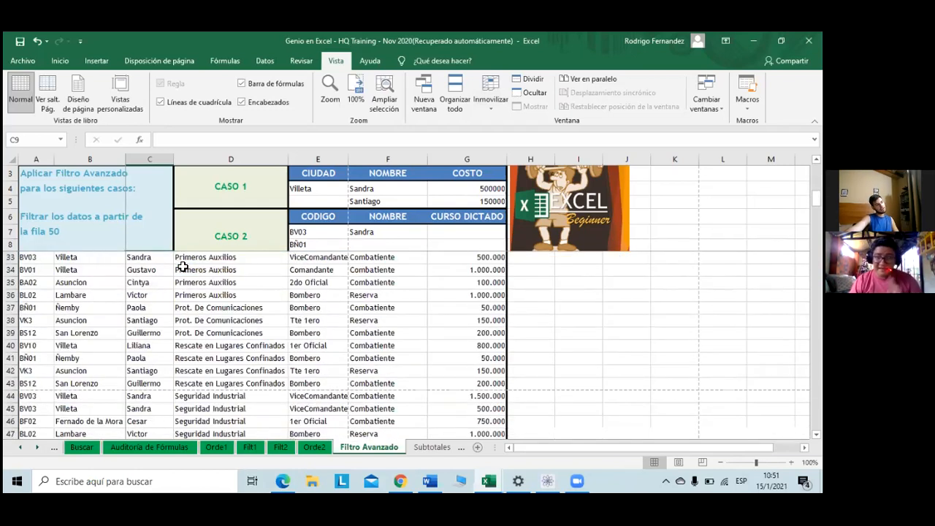
{"action": "scroll", "coordinate": [182, 265], "scroll_direction": "down", "scroll_amount": 4}
{"action": "scroll", "coordinate": [182, 265], "scroll_direction": "down", "scroll_amount": 2}
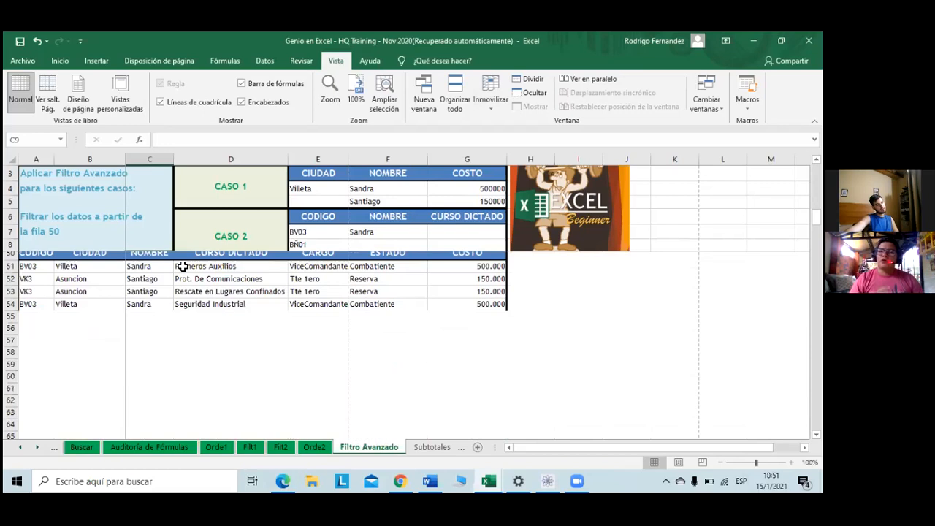
{"action": "scroll", "coordinate": [183, 266], "scroll_direction": "up", "scroll_amount": 12}
{"action": "scroll", "coordinate": [182, 266], "scroll_direction": "up", "scroll_amount": 2}
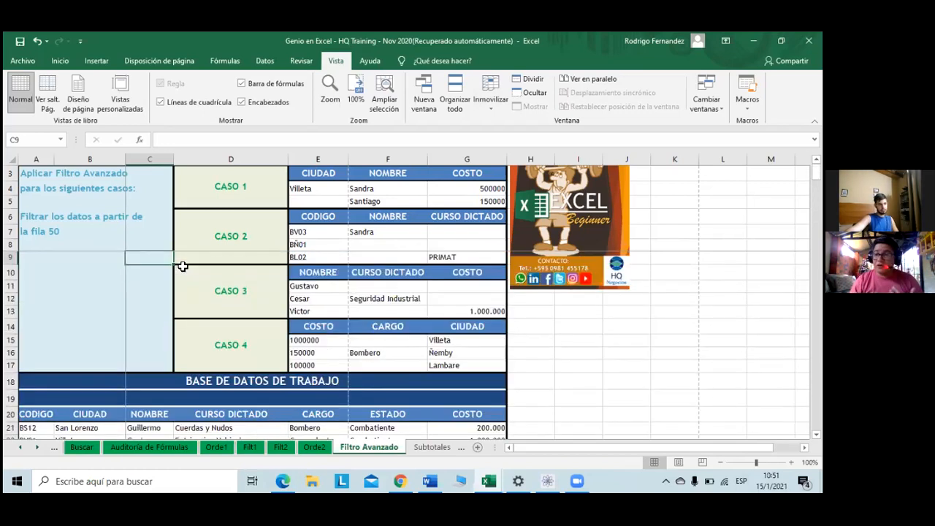
Step: Check how the sheet moves vertically and horizontally against the frozen rows and columns A and B
{"action": "scroll", "coordinate": [183, 266], "scroll_direction": "down", "scroll_amount": 1}
{"action": "scroll", "coordinate": [183, 266], "scroll_direction": "up", "scroll_amount": 3}
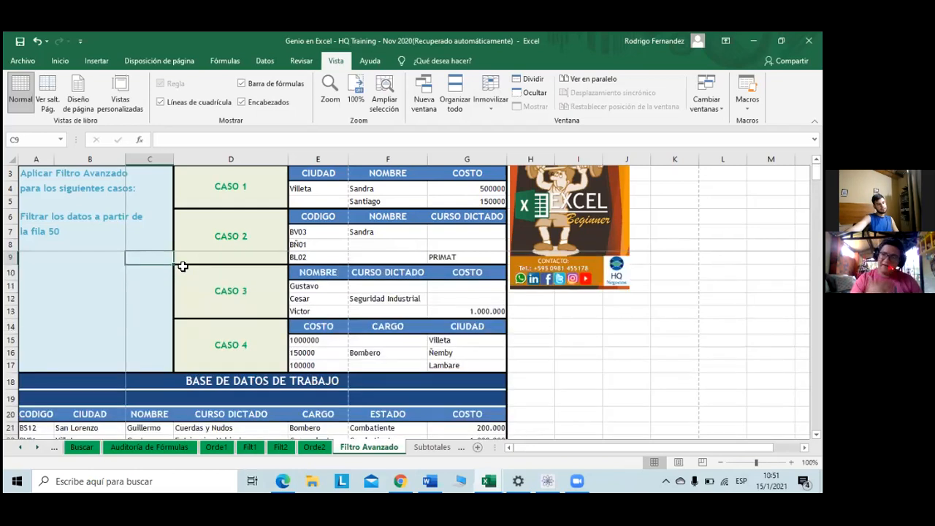
{"action": "scroll", "coordinate": [182, 266], "scroll_direction": "down", "scroll_amount": 1}
{"action": "scroll", "coordinate": [361, 311], "scroll_direction": "up", "scroll_amount": 1}
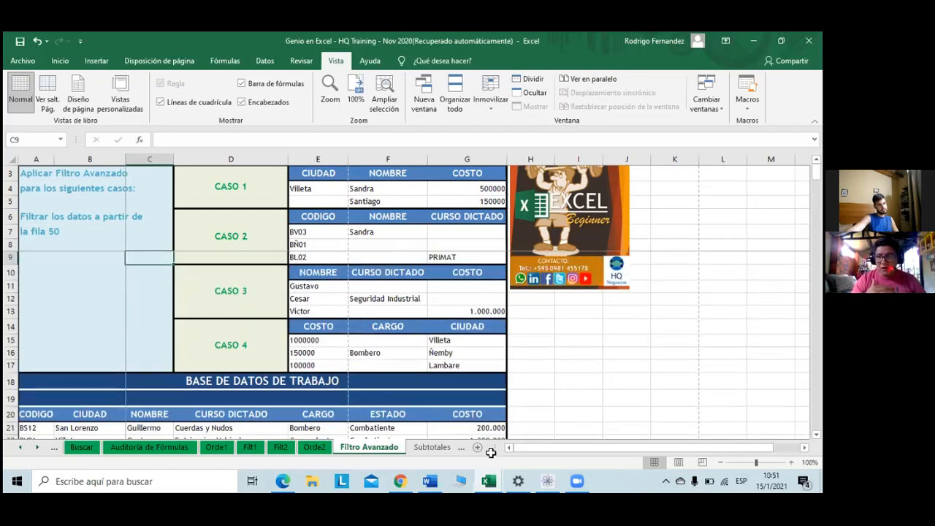
{"action": "left_click_drag", "start_coordinate": [599, 441], "coordinate": [619, 453]}
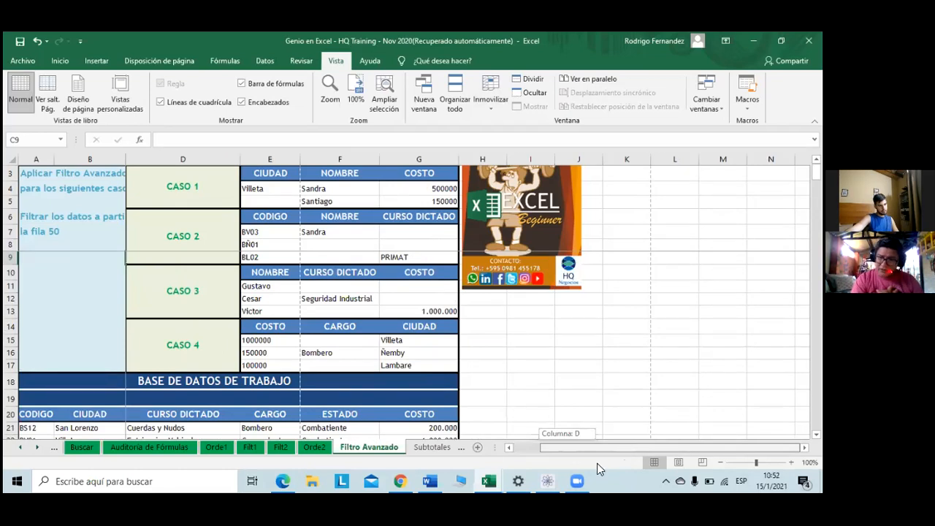
{"action": "left_click_drag", "start_coordinate": [544, 461], "coordinate": [572, 453]}
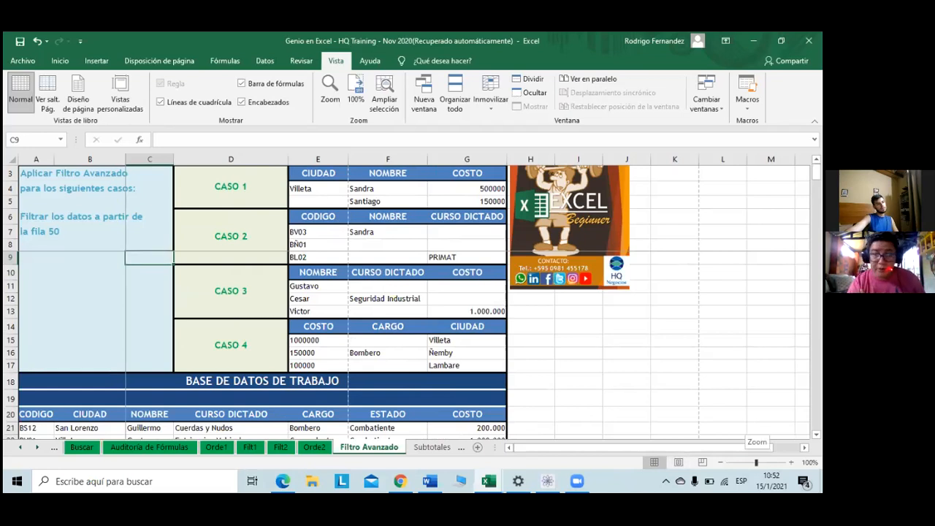
Step: Reduce the sheet zoom to 66% and bring it back to 100%
{"action": "left_click_drag", "start_coordinate": [756, 462], "coordinate": [745, 462]}
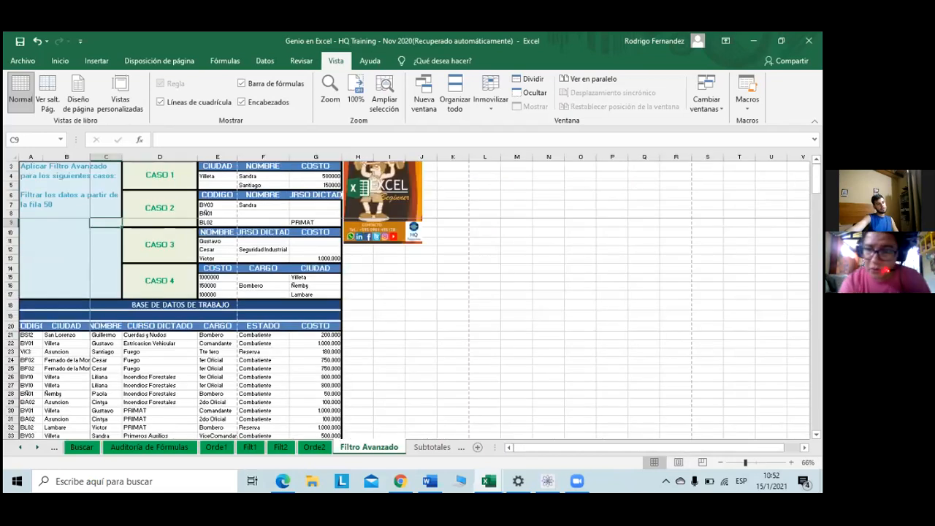
{"action": "left_click_drag", "start_coordinate": [745, 462], "coordinate": [753, 462]}
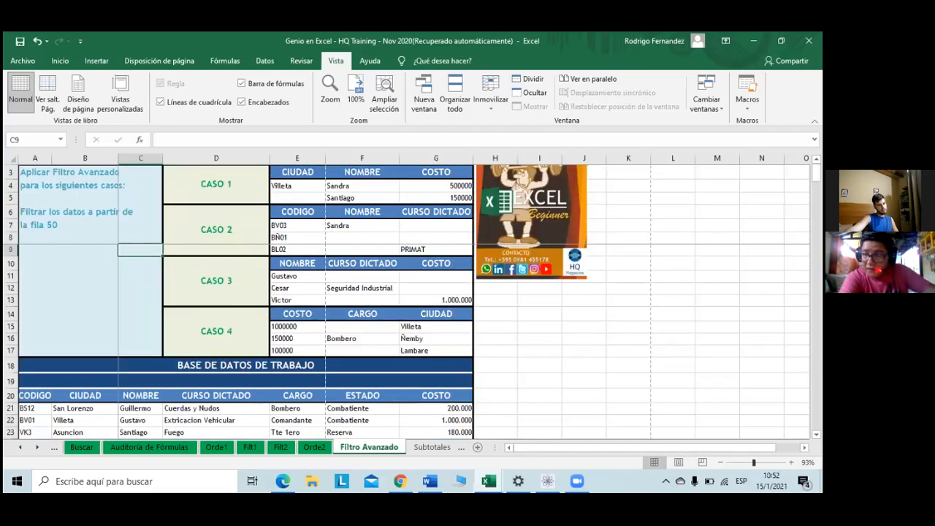
{"action": "left_click_drag", "start_coordinate": [753, 462], "coordinate": [755, 462]}
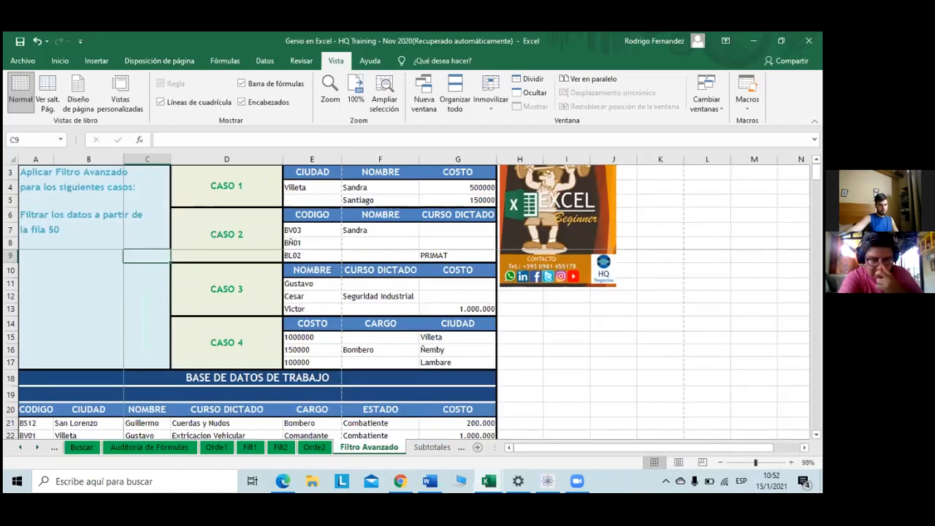
{"action": "left_click_drag", "start_coordinate": [756, 462], "coordinate": [756, 461]}
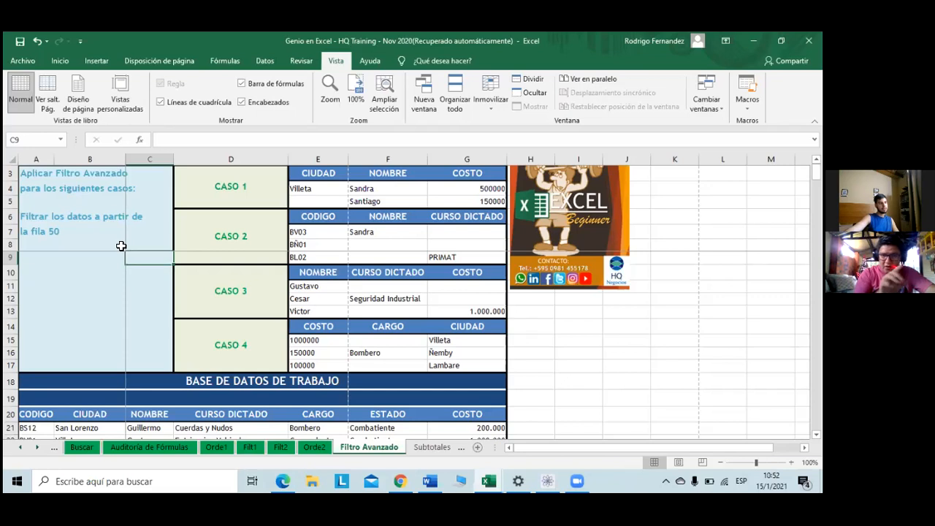
Step: Examine which rows and columns stay fixed while moving sideways and down to the records extracted from row 50
{"action": "left_click_drag", "start_coordinate": [121, 246], "coordinate": [57, 184]}
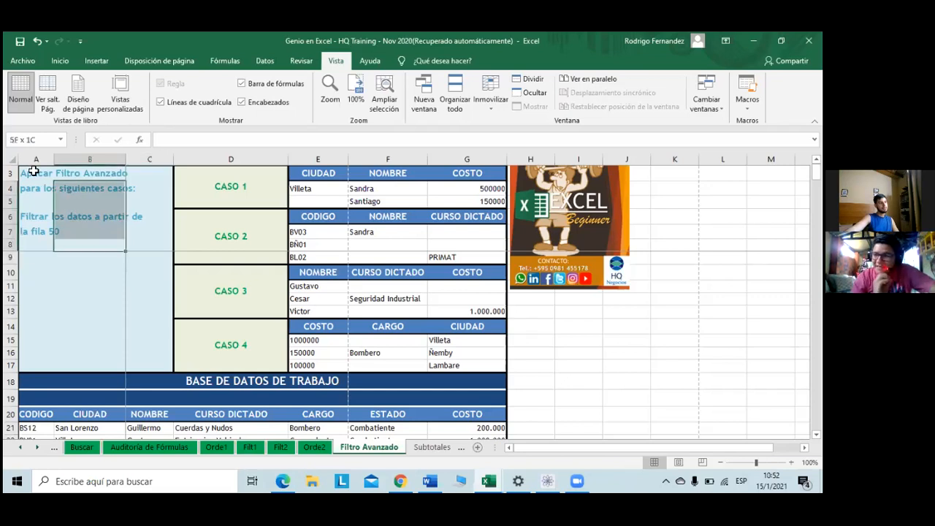
{"action": "left_click", "coordinate": [152, 301]}
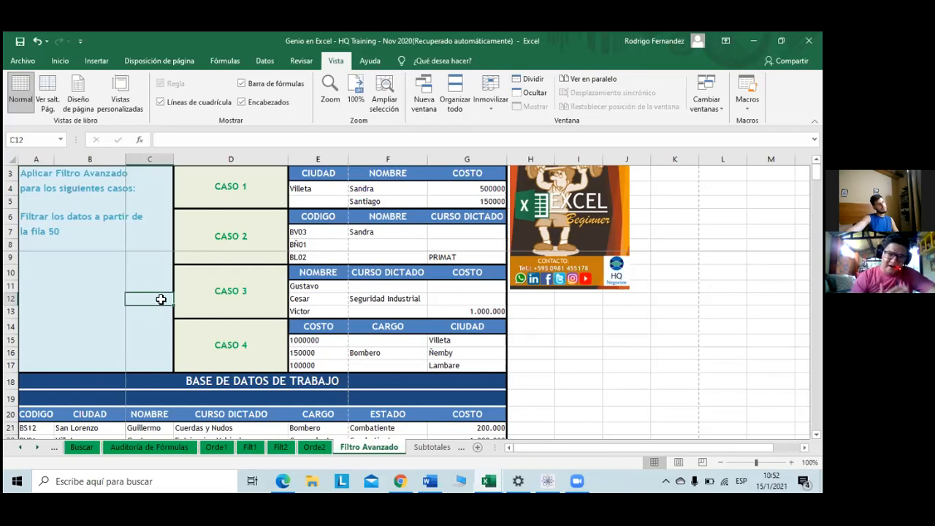
{"action": "left_click_drag", "start_coordinate": [632, 444], "coordinate": [666, 459]}
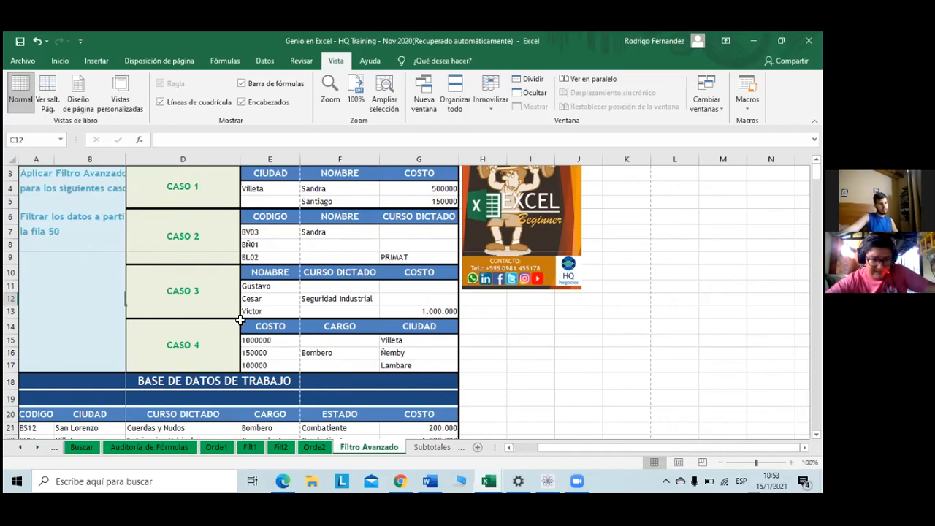
{"action": "scroll", "coordinate": [239, 319], "scroll_direction": "down", "scroll_amount": 3}
{"action": "scroll", "coordinate": [240, 319], "scroll_direction": "down", "scroll_amount": 10}
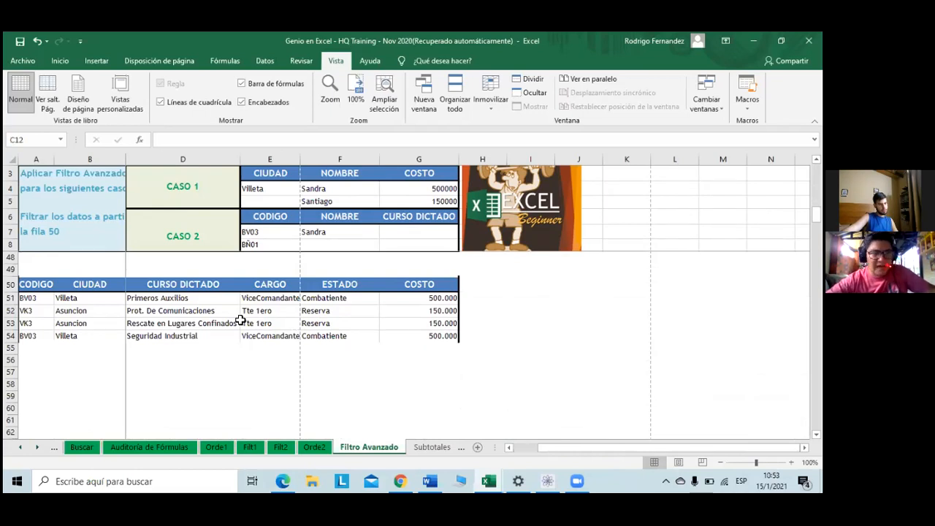
{"action": "scroll", "coordinate": [267, 317], "scroll_direction": "up", "scroll_amount": 13}
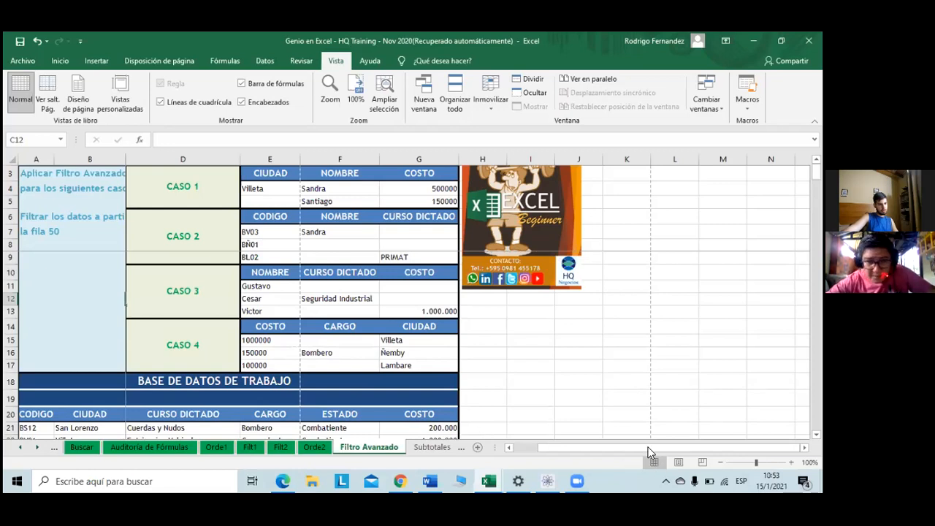
{"action": "left_click_drag", "start_coordinate": [596, 449], "coordinate": [631, 446]}
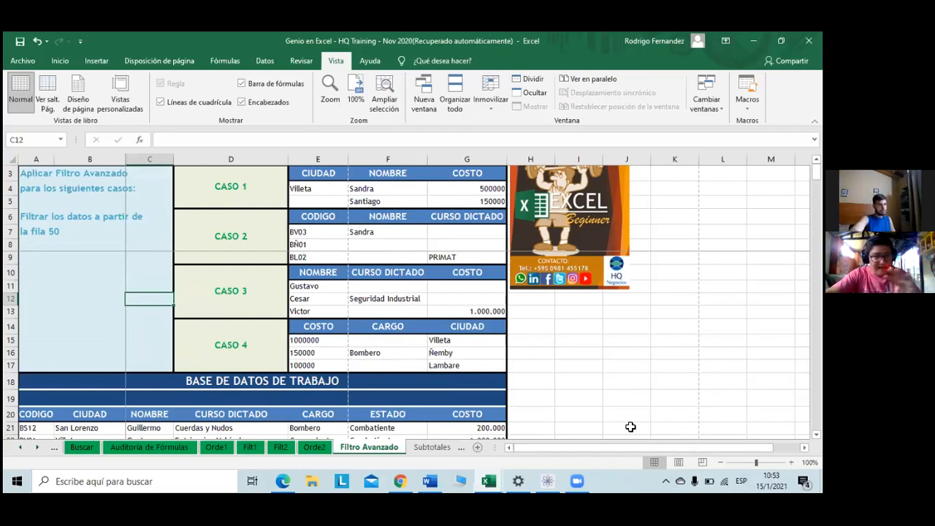
Step: Move the active cell from C12 across to column X to examine the sheet against the frozen columns A and B
{"action": "key", "text": "Right"}
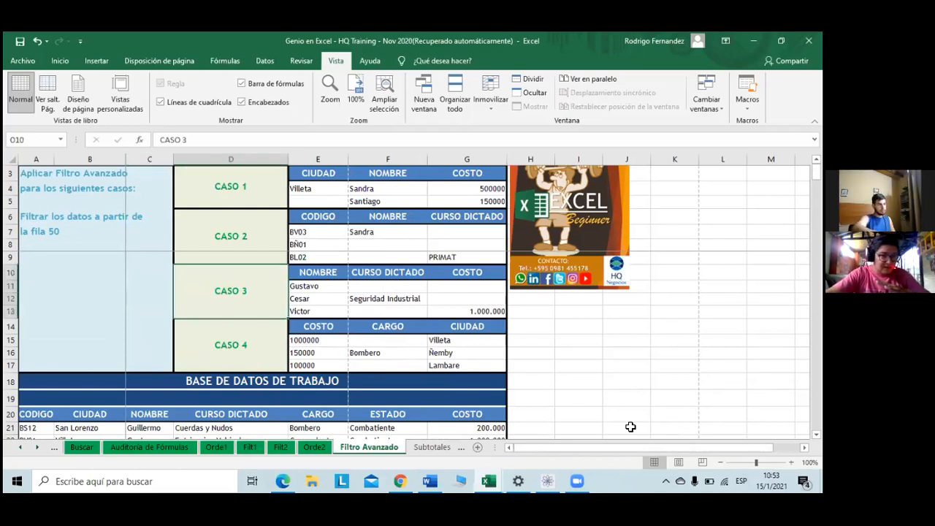
{"action": "key", "text": "Right"}
{"action": "key", "text": "Right"}
{"action": "key", "text": "Right"}
{"action": "key", "text": "Right"}
{"action": "key", "text": "Right"}
{"action": "key", "text": "Right"}
{"action": "key", "text": "Right"}
{"action": "key", "text": "Right"}
{"action": "key", "text": "Right"}
{"action": "key", "text": "Right"}
{"action": "key", "text": "Right"}
{"action": "key", "text": "Right"}
{"action": "key", "text": "Right"}
{"action": "key", "text": "Right"}
{"action": "key", "text": "Right"}
{"action": "key", "text": "Right"}
{"action": "key", "text": "Right"}
{"action": "key", "text": "Right"}
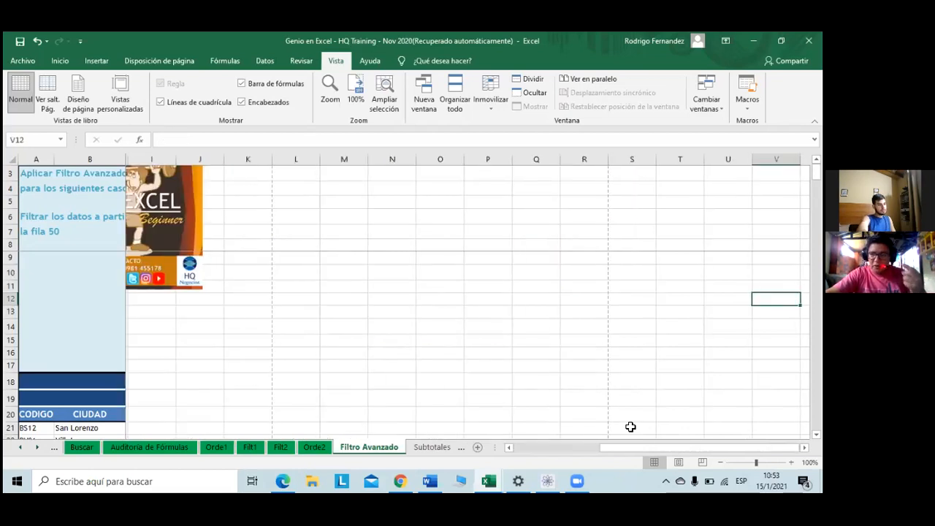
{"action": "key", "text": "Right"}
{"action": "key", "text": "Right"}
Step: Move the active cell down column X to row 74 to examine the sheet against the frozen rows
{"action": "key", "text": "Down"}
{"action": "key", "text": "Down"}
{"action": "key", "text": "Down"}
{"action": "key", "text": "Down"}
{"action": "key", "text": "Down"}
{"action": "key", "text": "Down"}
{"action": "key", "text": "Down"}
{"action": "key", "text": "Down"}
{"action": "key", "text": "Down"}
{"action": "key", "text": "Down"}
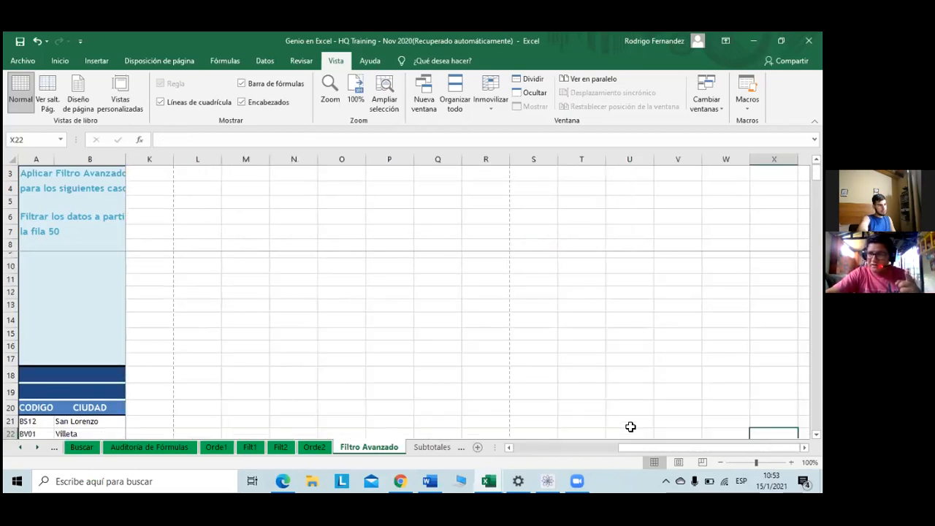
{"action": "key", "text": "Page_Down"}
{"action": "key", "text": "Page_Down"}
{"action": "key", "text": "Page_Down"}
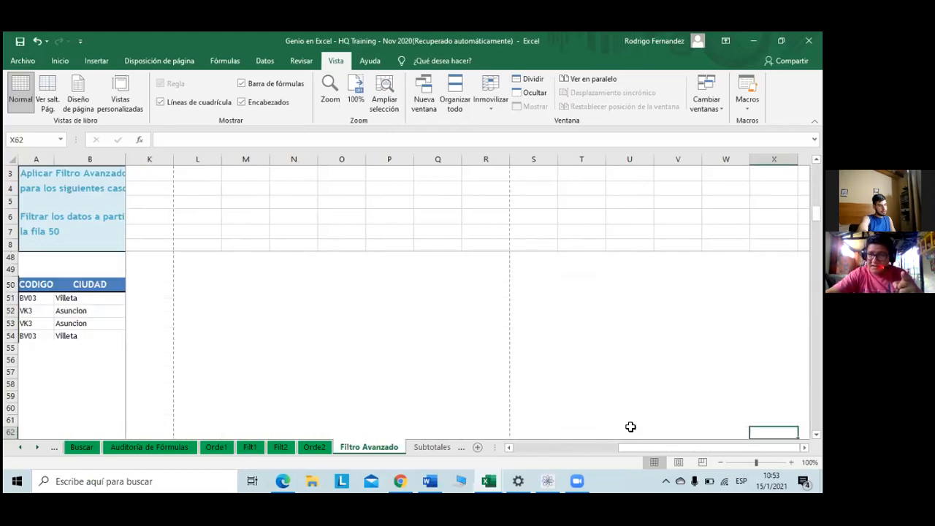
{"action": "key", "text": "Down"}
{"action": "key", "text": "Down"}
{"action": "key", "text": "Down"}
{"action": "key", "text": "Down"}
{"action": "key", "text": "Down"}
{"action": "key", "text": "Down"}
{"action": "key", "text": "Down"}
{"action": "key", "text": "Down"}
{"action": "key", "text": "Down"}
{"action": "key", "text": "Down"}
{"action": "key", "text": "Down"}
{"action": "key", "text": "Down"}
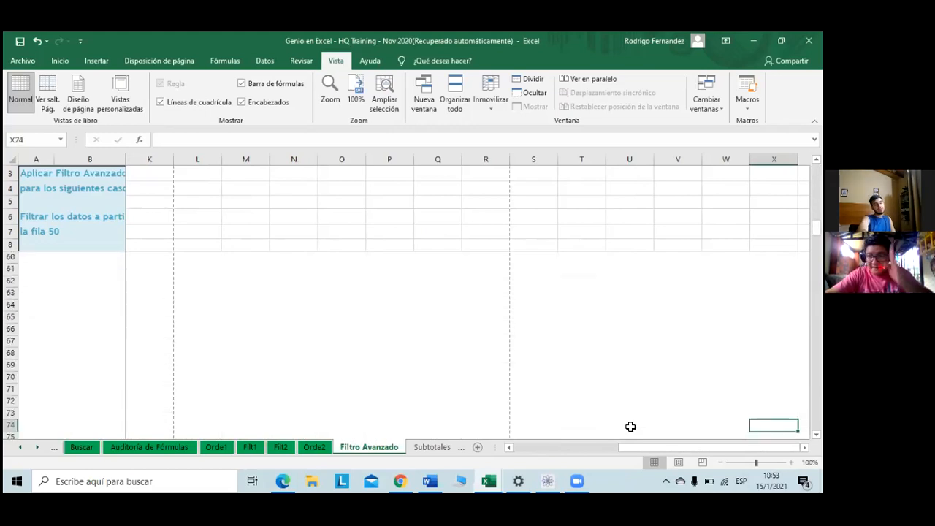
Step: Return the active cell to column A and go back to cell A1 at the start of the sheet
{"action": "key", "text": "Left"}
{"action": "key", "text": "Left"}
{"action": "key", "text": "Left"}
{"action": "key", "text": "Left"}
{"action": "key", "text": "Left"}
{"action": "key", "text": "Left"}
{"action": "key", "text": "Left"}
{"action": "key", "text": "Left"}
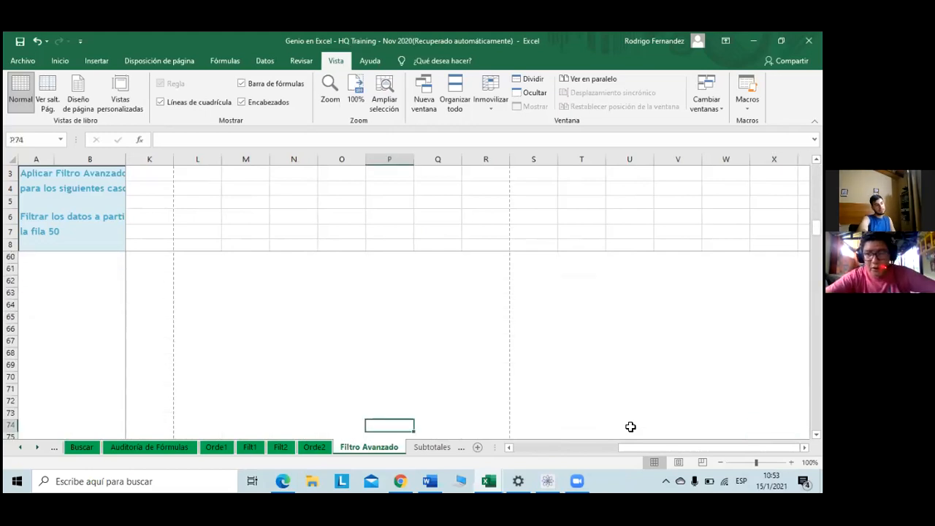
{"action": "key", "text": "Home"}
{"action": "key", "text": "Up"}
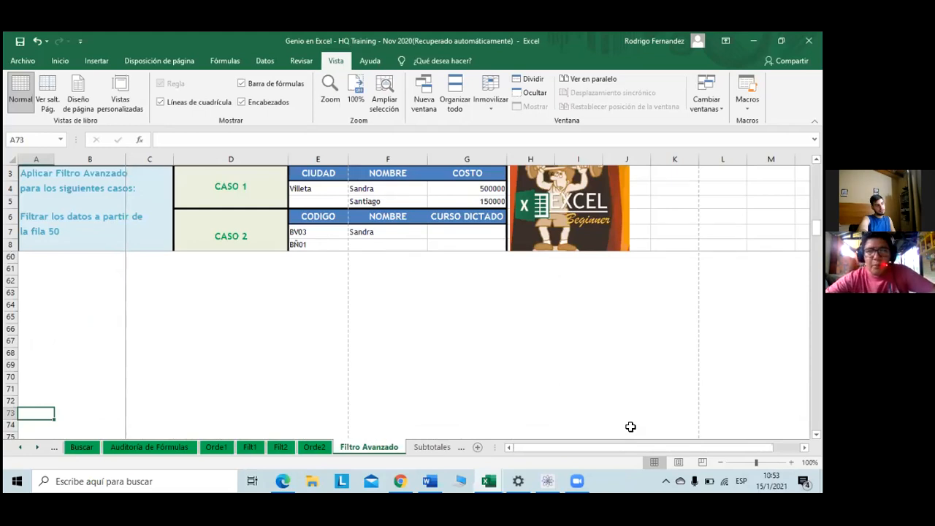
{"action": "key", "text": "ctrl+Home"}
{"action": "key", "text": "Down"}
{"action": "key", "text": "Down"}
{"action": "key", "text": "Down"}
{"action": "key", "text": "Down"}
{"action": "key", "text": "Down"}
{"action": "key", "text": "ctrl+Home"}
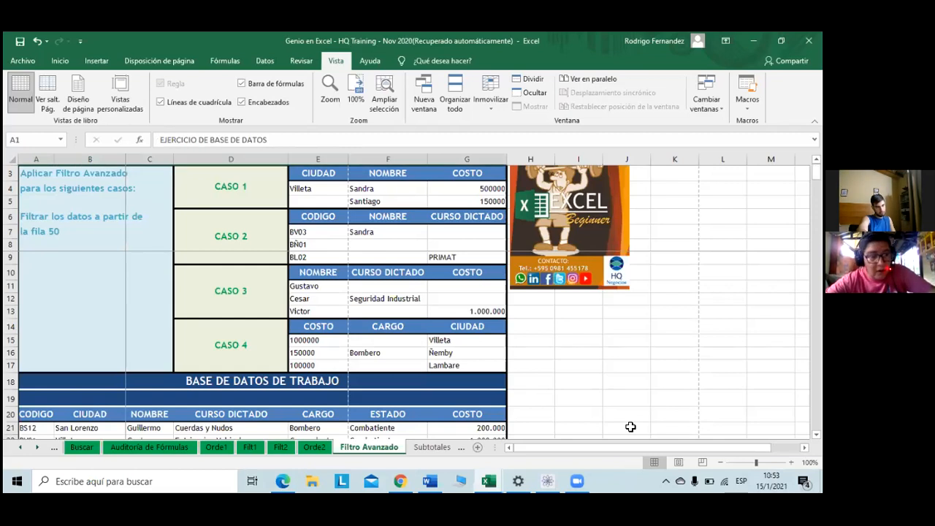
Step: Trace the frozen area from A1 down to row 8 and across to the case labels in column D
{"action": "key", "text": "Down"}
{"action": "key", "text": "Down"}
{"action": "key", "text": "Down"}
{"action": "key", "text": "Down"}
{"action": "key", "text": "Down"}
{"action": "key", "text": "Down"}
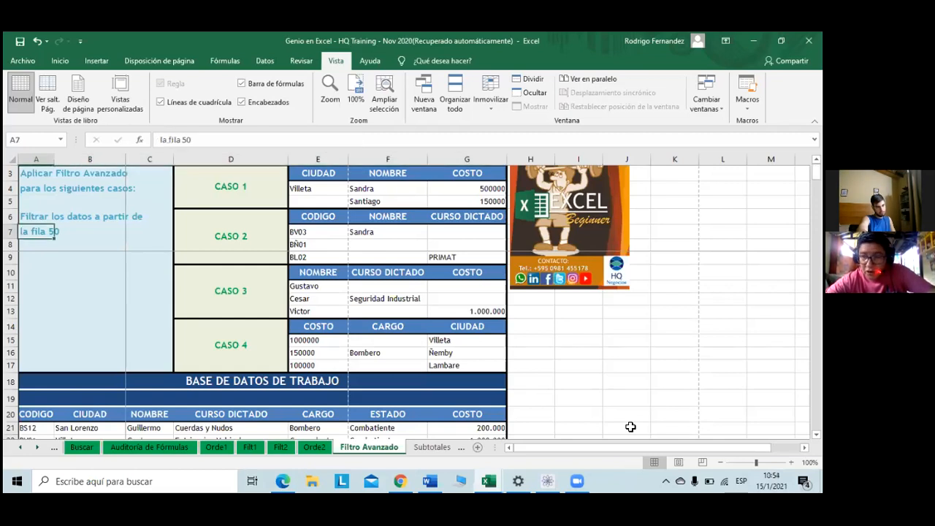
{"action": "key", "text": "Down"}
{"action": "key", "text": "Right"}
{"action": "key", "text": "Right"}
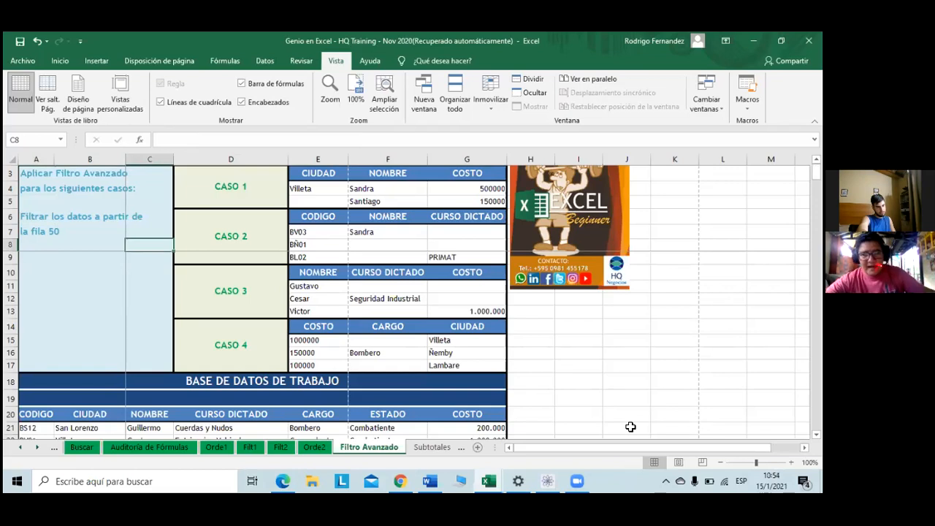
{"action": "key", "text": "Right"}
{"action": "key", "text": "Right"}
{"action": "key", "text": "Left"}
{"action": "key", "text": "Up"}
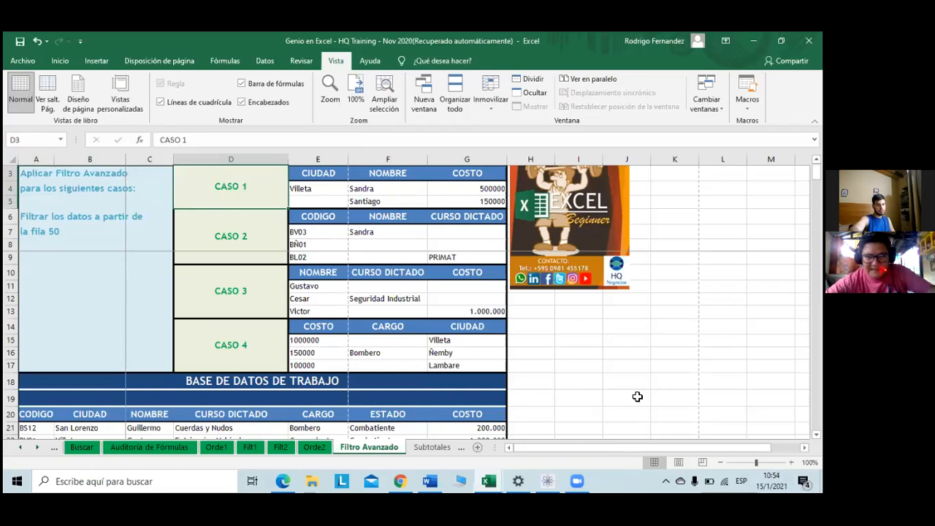
Step: Go back to cell C9 and unfreeze the panes so all rows and columns scroll freely
{"action": "key", "text": "Down"}
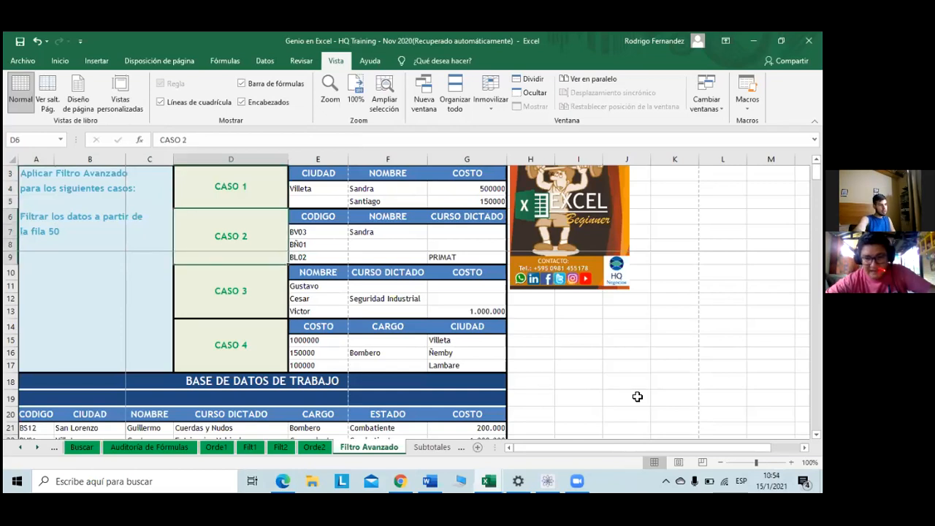
{"action": "key", "text": "Down"}
{"action": "key", "text": "Left"}
{"action": "key", "text": "Up"}
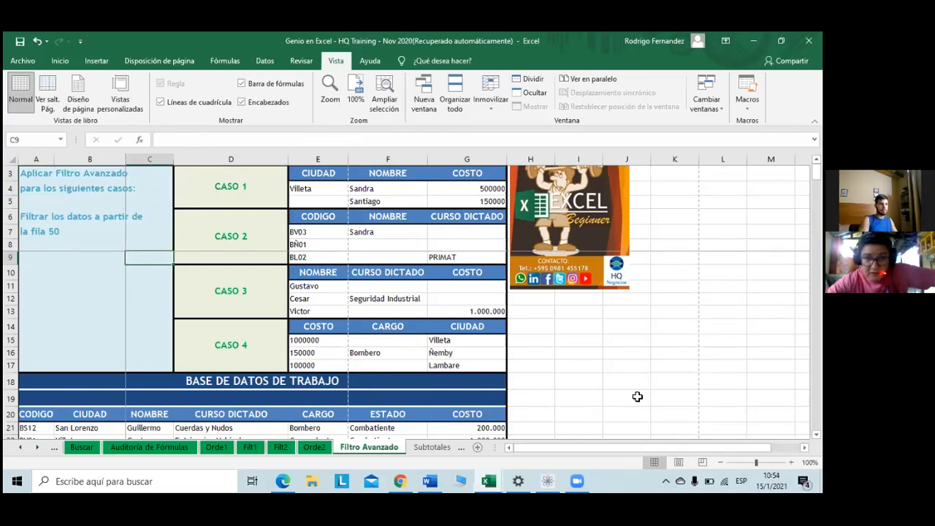
{"action": "left_click", "coordinate": [491, 110]}
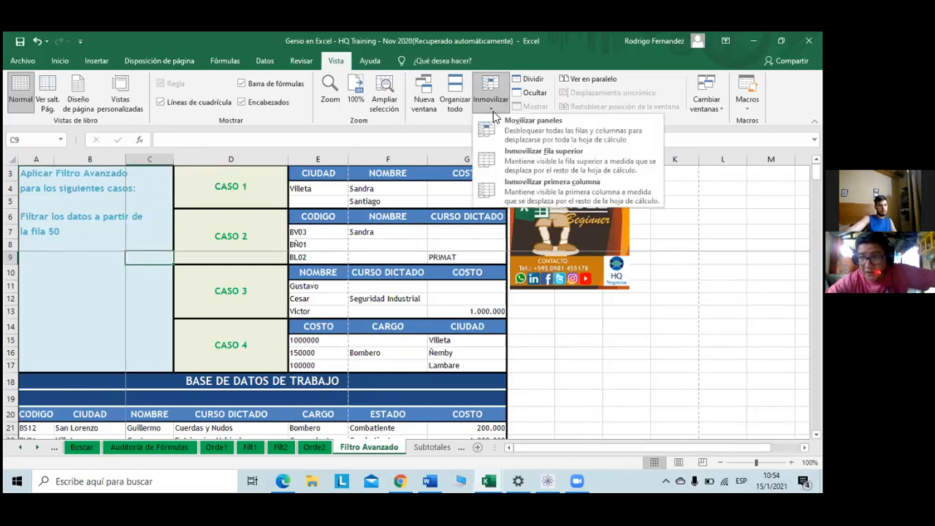
{"action": "left_click", "coordinate": [527, 125]}
Step: Check how the sheet scrolls without frozen panes, ending at cell C9 with row 3 as the first visible row
{"action": "scroll", "coordinate": [185, 242], "scroll_direction": "down", "scroll_amount": 3}
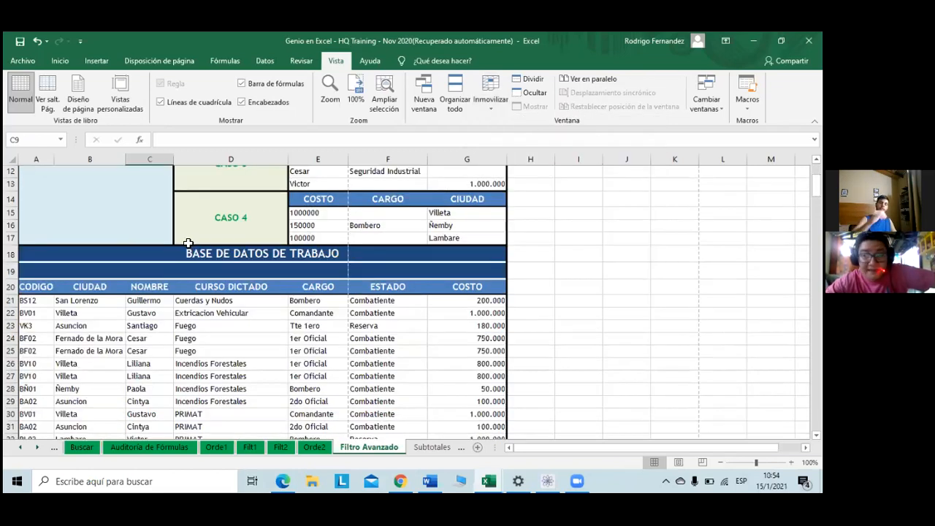
{"action": "scroll", "coordinate": [187, 242], "scroll_direction": "up", "scroll_amount": 4}
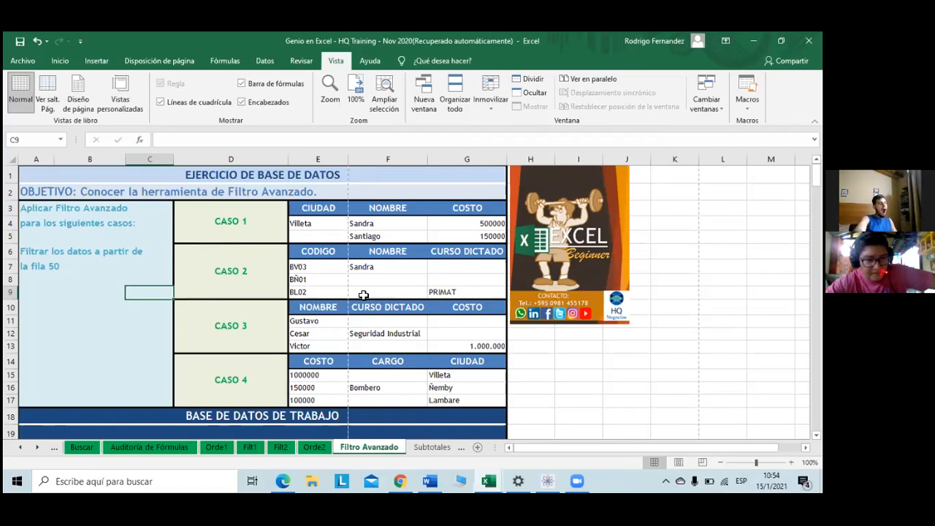
{"action": "key", "text": "ctrl+Down"}
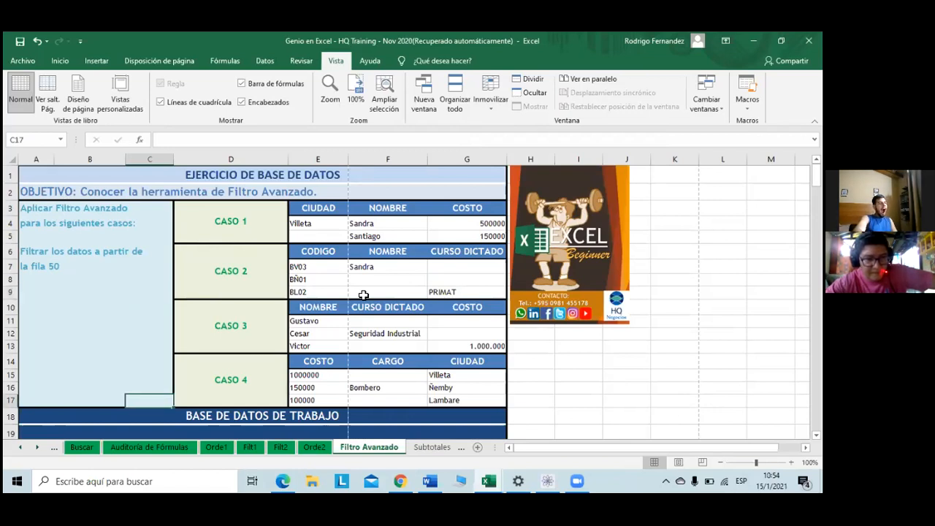
{"action": "scroll", "coordinate": [363, 294], "scroll_direction": "down", "scroll_amount": 1}
{"action": "key", "text": "ctrl+Up"}
{"action": "key", "text": "Up"}
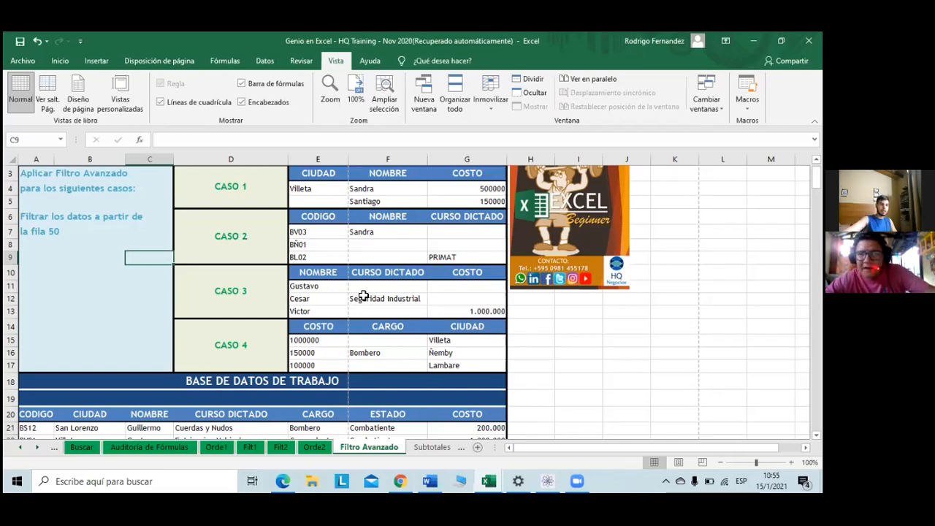
Step: Freeze the top visible row, row 3, and check how the cases and database scroll beneath it
{"action": "left_click", "coordinate": [496, 96]}
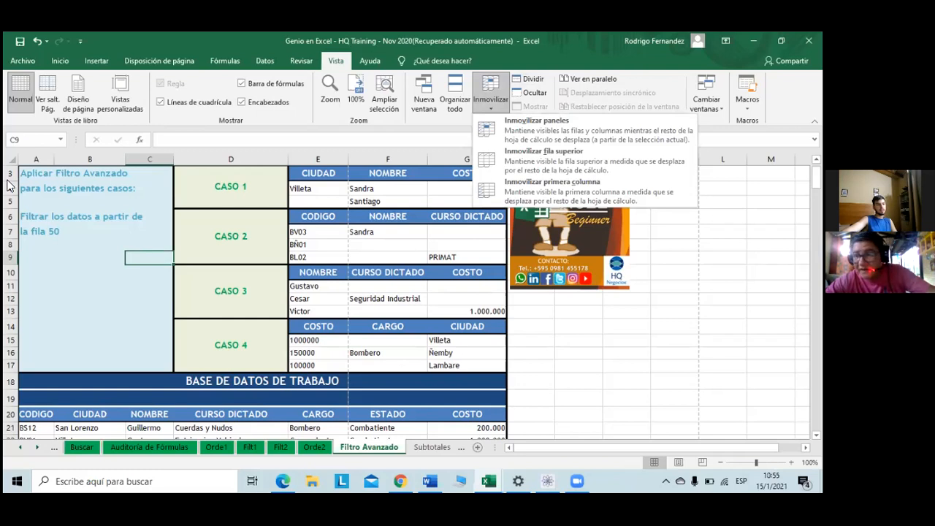
{"action": "left_click", "coordinate": [529, 154]}
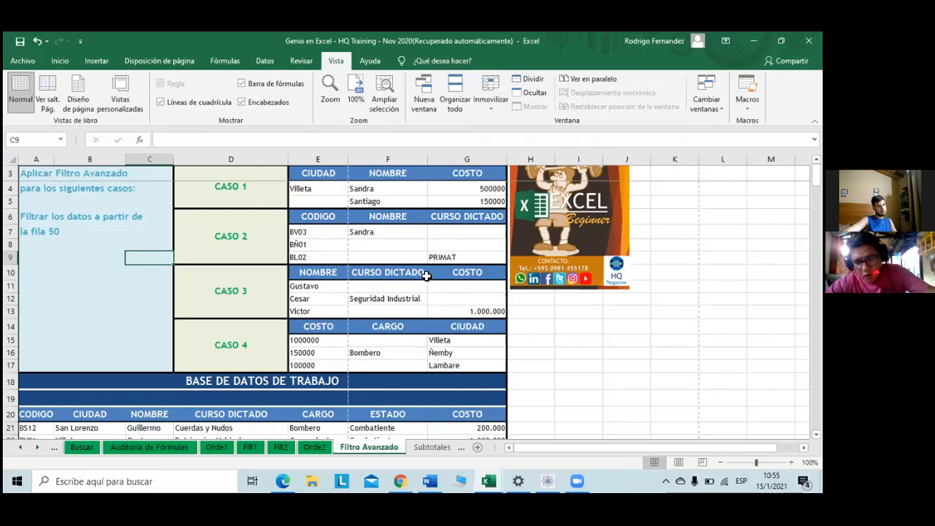
{"action": "scroll", "coordinate": [426, 275], "scroll_direction": "down", "scroll_amount": 4}
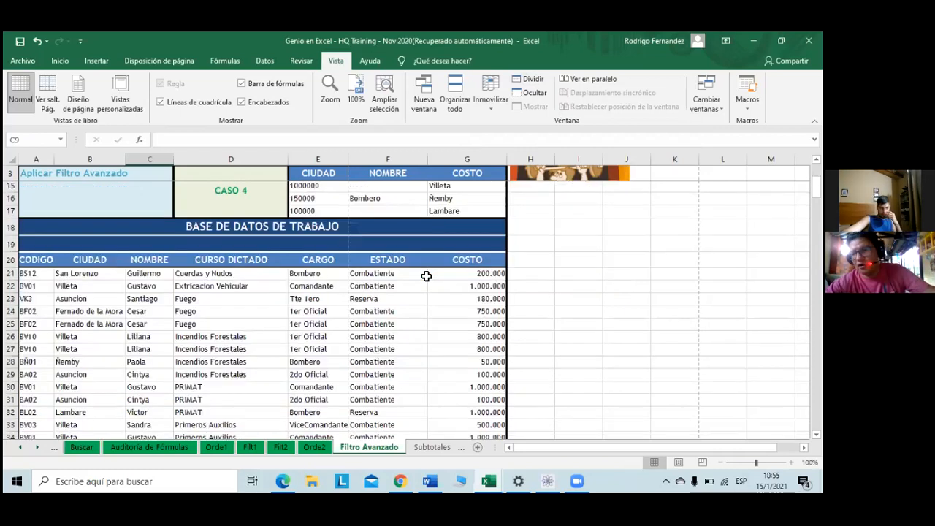
{"action": "scroll", "coordinate": [424, 278], "scroll_direction": "up", "scroll_amount": 4}
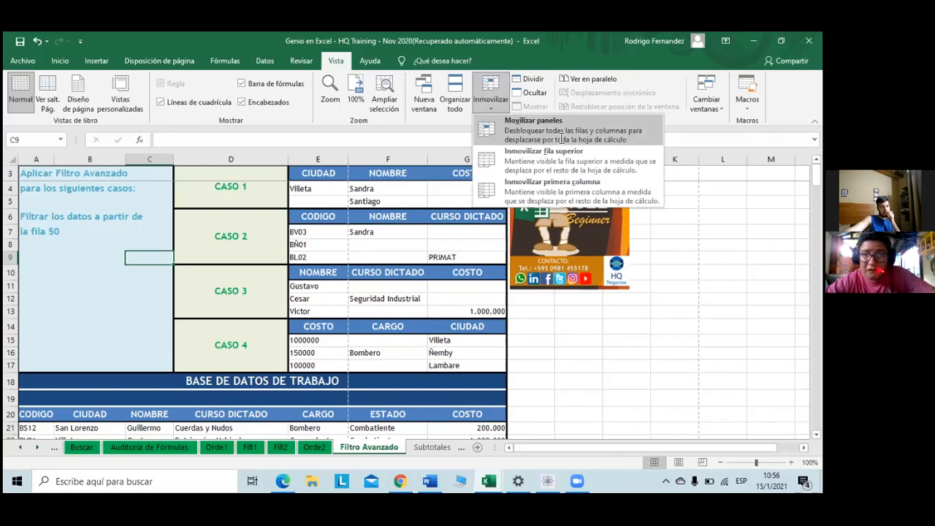
Step: Release the frozen top row and freeze the first column instead
{"action": "left_click", "coordinate": [561, 137]}
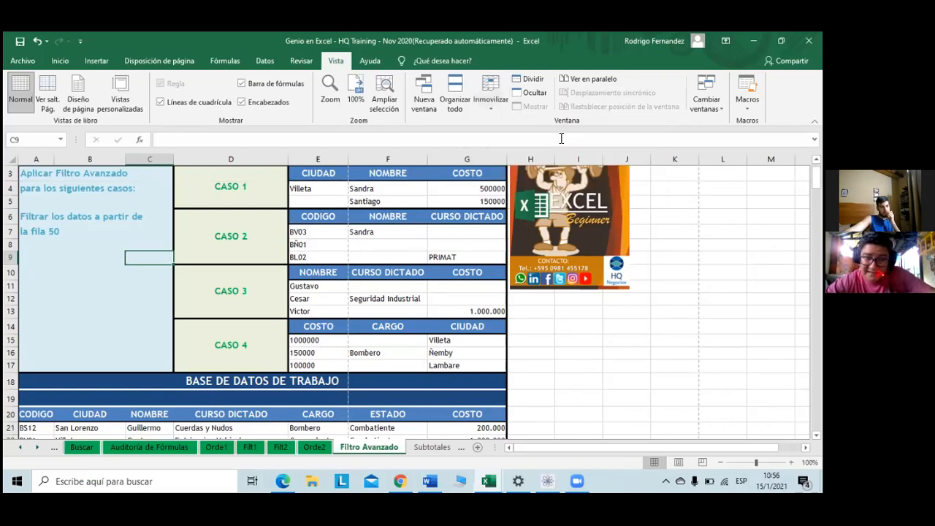
{"action": "left_click", "coordinate": [488, 109]}
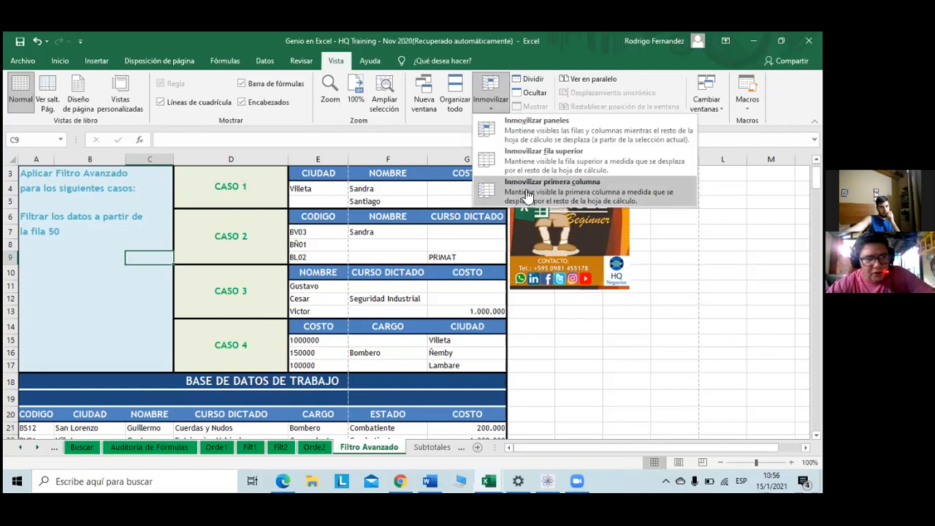
{"action": "left_click", "coordinate": [527, 194]}
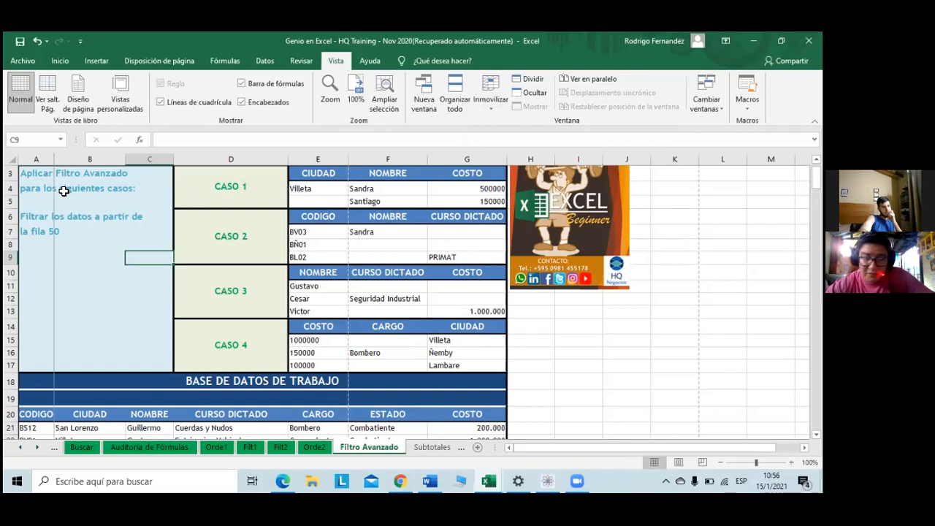
Step: Check how the sheet moves horizontally against frozen column A, out to column AG and back to cell A9
{"action": "key", "text": "Right"}
{"action": "key", "text": "Right"}
{"action": "key", "text": "Right"}
{"action": "key", "text": "Right"}
{"action": "key", "text": "Right"}
{"action": "key", "text": "Right"}
{"action": "key", "text": "Right"}
{"action": "key", "text": "Right"}
{"action": "key", "text": "Right"}
{"action": "key", "text": "Right"}
{"action": "key", "text": "Right"}
{"action": "key", "text": "Right"}
{"action": "key", "text": "Right"}
{"action": "key", "text": "Right"}
{"action": "key", "text": "Right"}
{"action": "key", "text": "Right"}
{"action": "key", "text": "Right"}
{"action": "key", "text": "Right"}
{"action": "key", "text": "Right"}
{"action": "key", "text": "Right"}
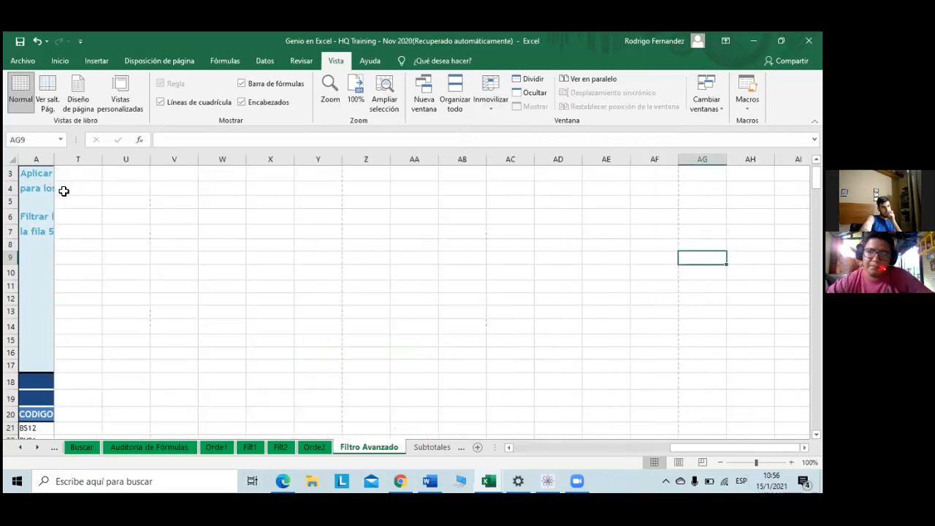
{"action": "key", "text": "ctrl+Left"}
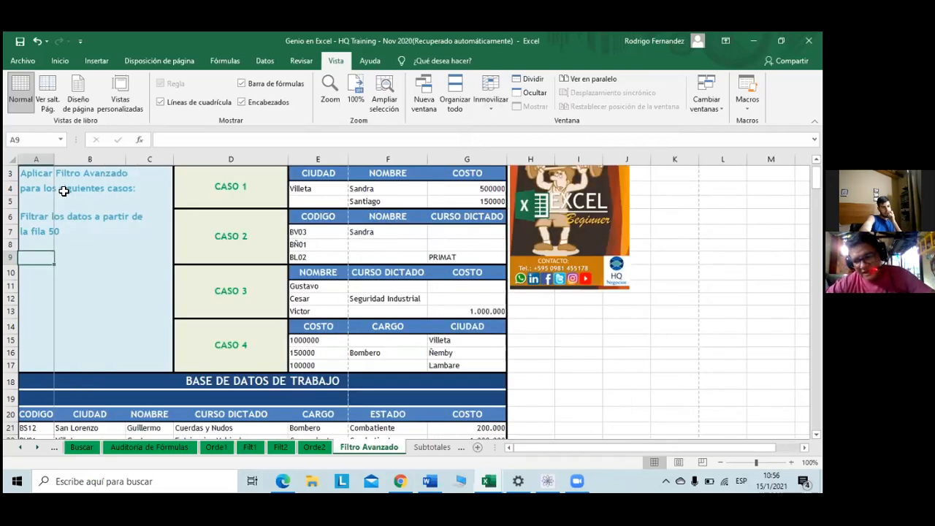
Step: Check how the sheet moves vertically with only the first column frozen, going down column A to row 44
{"action": "key", "text": "ctrl+Down"}
{"action": "key", "text": "ctrl+Down"}
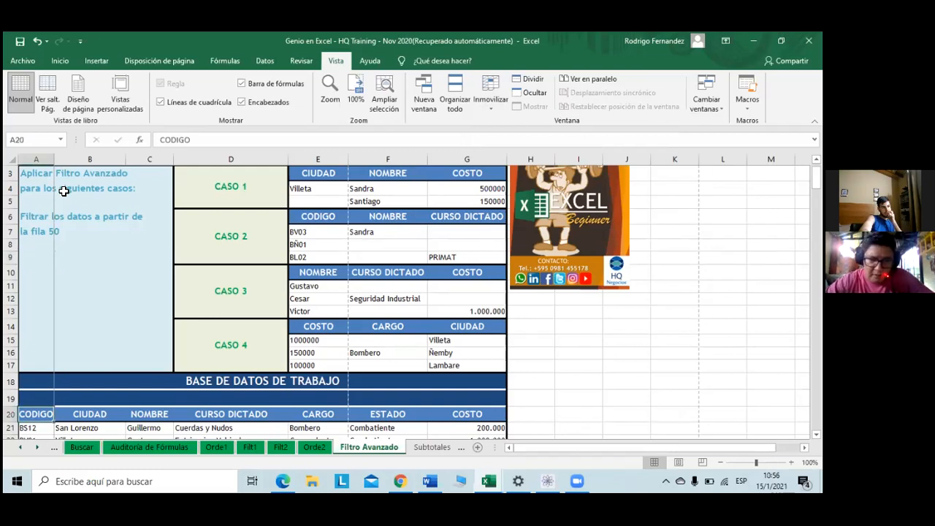
{"action": "key", "text": "Page_Down"}
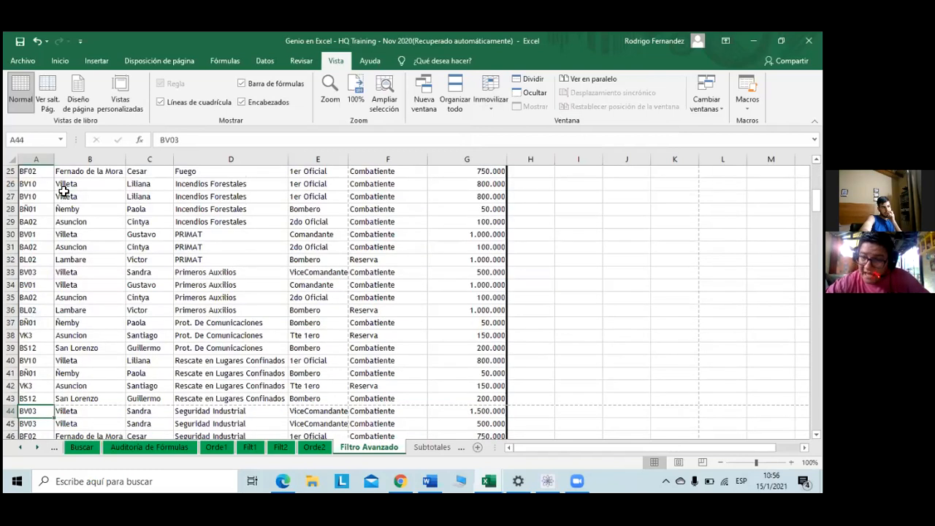
Step: Return to cell A1 and look over the case area beside frozen column A, moving across to column I and back to C9
{"action": "key", "text": "Page_Up"}
{"action": "key", "text": "ctrl+Home"}
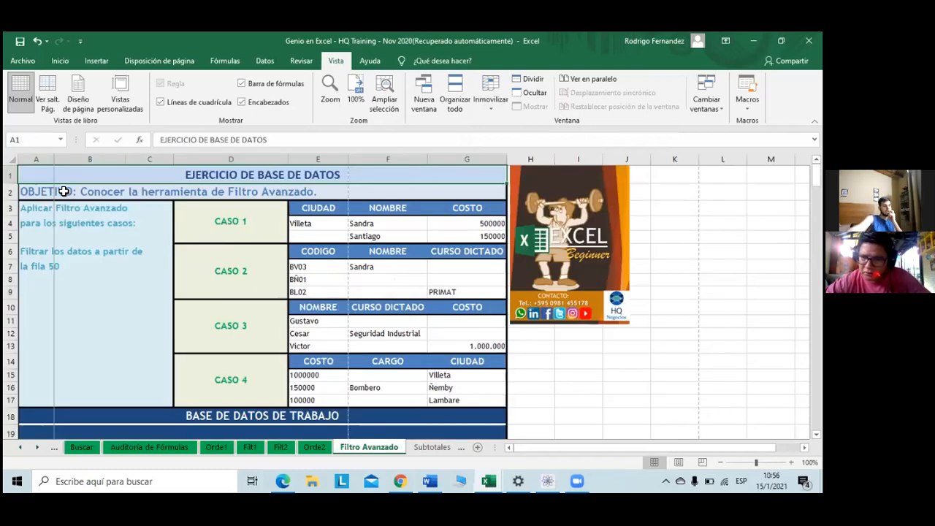
{"action": "key", "text": "Right"}
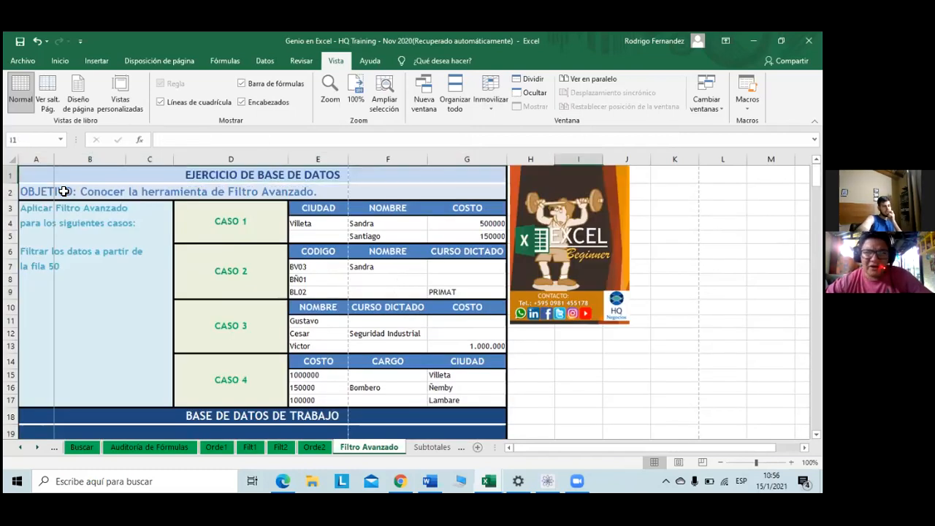
{"action": "key", "text": "Down"}
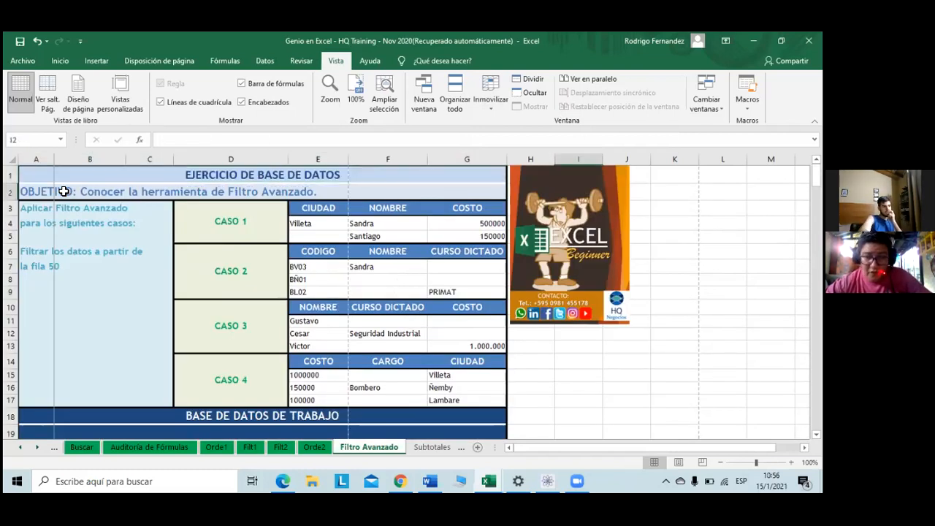
{"action": "key", "text": "Left"}
{"action": "key", "text": "Left"}
{"action": "key", "text": "Left"}
{"action": "key", "text": "Left"}
{"action": "key", "text": "Down"}
{"action": "key", "text": "Down"}
{"action": "key", "text": "Down"}
{"action": "key", "text": "Left"}
{"action": "key", "text": "Left"}
{"action": "key", "text": "Down"}
{"action": "key", "text": "Down"}
{"action": "key", "text": "Down"}
{"action": "key", "text": "Down"}
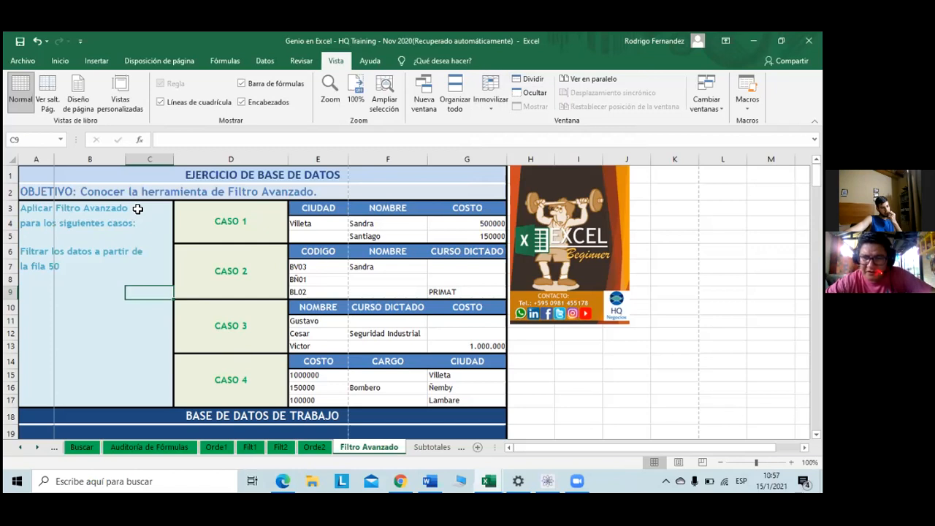
{"action": "scroll", "coordinate": [136, 206], "scroll_direction": "down", "scroll_amount": 1}
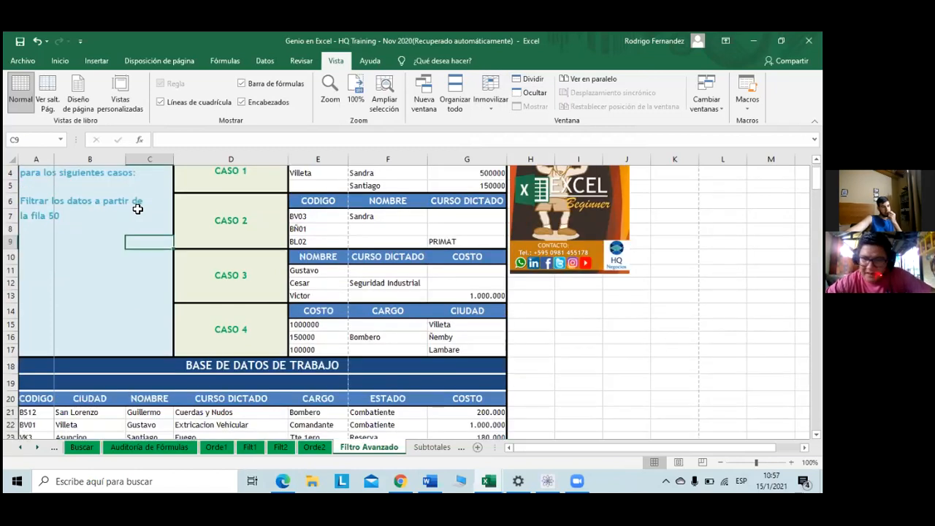
{"action": "scroll", "coordinate": [110, 199], "scroll_direction": "up", "scroll_amount": 1}
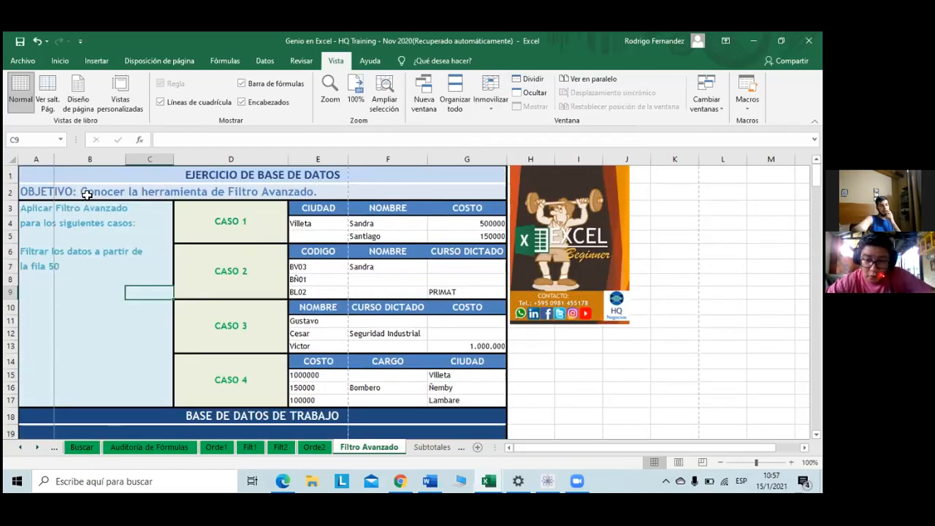
Step: Check how the sheet moves vertically along column B with only column A frozen, down to row 21 and back up to C9
{"action": "key", "text": "Left"}
{"action": "key", "text": "Up"}
{"action": "key", "text": "Up"}
{"action": "key", "text": "Up"}
{"action": "key", "text": "Up"}
{"action": "key", "text": "Up"}
{"action": "key", "text": "Down"}
{"action": "key", "text": "Down"}
{"action": "key", "text": "Down"}
{"action": "key", "text": "Down"}
{"action": "key", "text": "Down"}
{"action": "key", "text": "Down"}
{"action": "key", "text": "Down"}
{"action": "key", "text": "Down"}
{"action": "key", "text": "Down"}
{"action": "key", "text": "Down"}
{"action": "key", "text": "Down"}
{"action": "key", "text": "Down"}
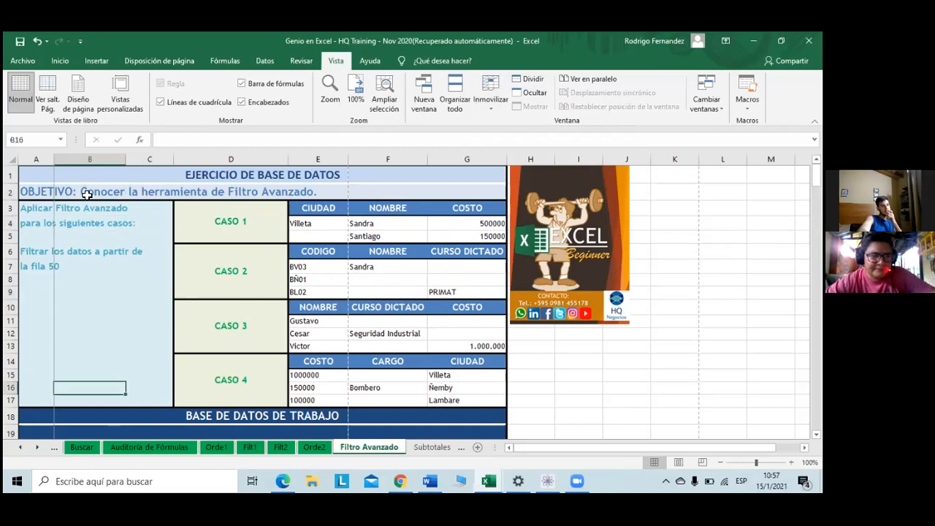
{"action": "key", "text": "Down"}
{"action": "key", "text": "Down"}
{"action": "key", "text": "Down"}
{"action": "key", "text": "Down"}
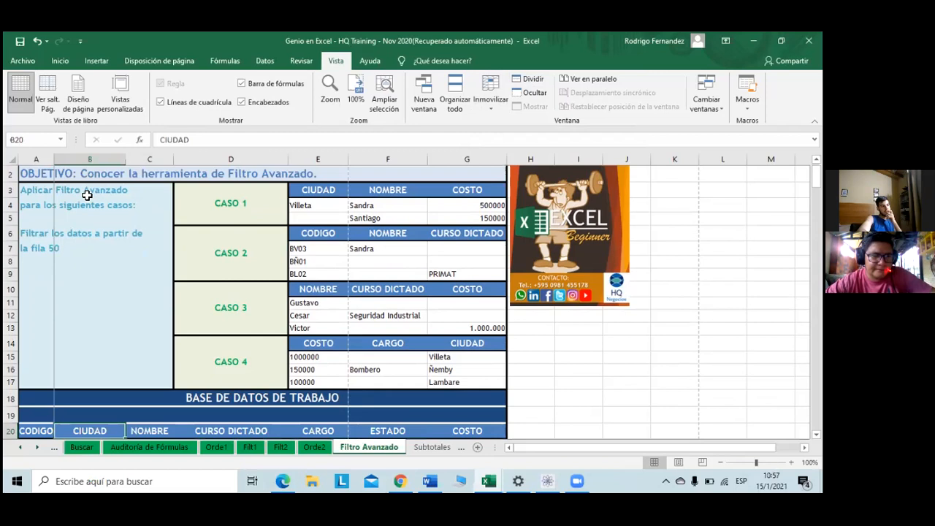
{"action": "key", "text": "Down"}
{"action": "key", "text": "Up"}
{"action": "key", "text": "Up"}
{"action": "key", "text": "Up"}
{"action": "key", "text": "Up"}
{"action": "key", "text": "Up"}
{"action": "key", "text": "Up"}
{"action": "key", "text": "Up"}
{"action": "key", "text": "Up"}
{"action": "key", "text": "Up"}
{"action": "key", "text": "Up"}
{"action": "key", "text": "Up"}
{"action": "key", "text": "Up"}
{"action": "key", "text": "Right"}
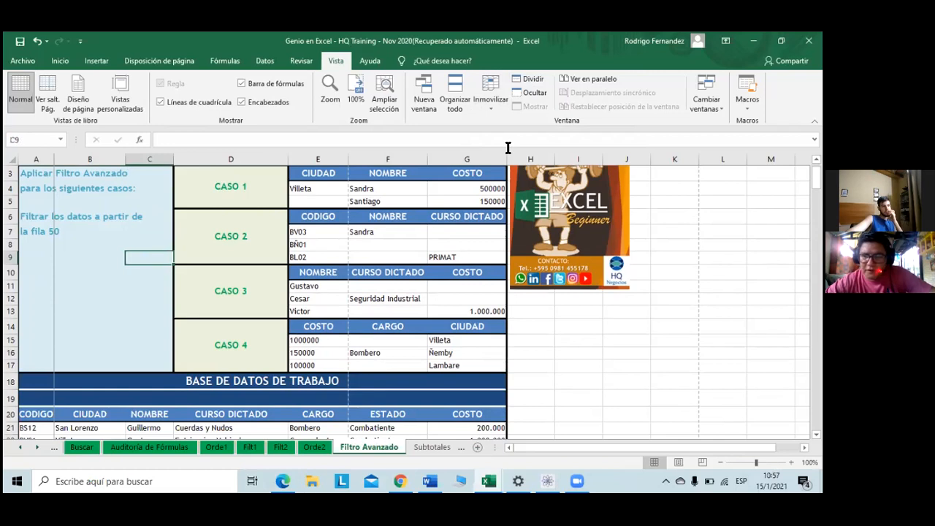
Step: Release the frozen first column and freeze panes from cell C3 instead, with row 3 at the top of the view
{"action": "key", "text": "alt+w"}
{"action": "key", "text": "f"}
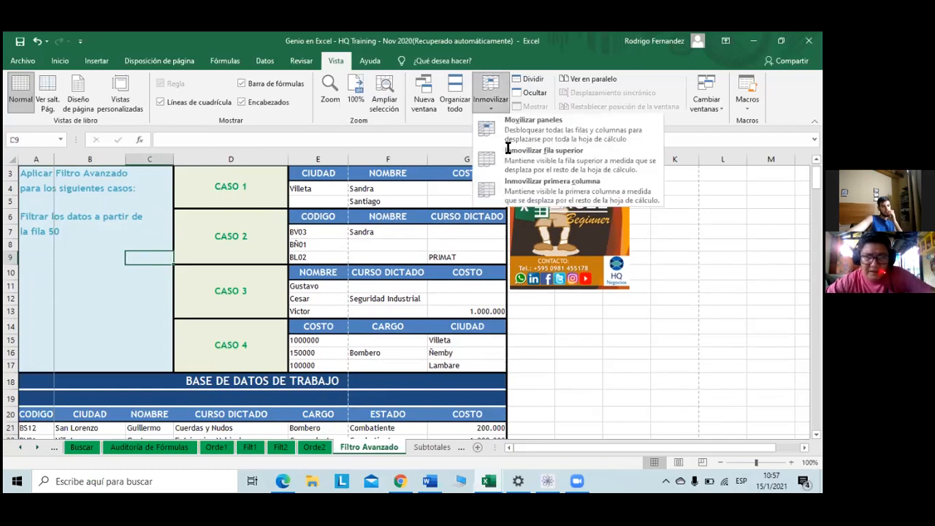
{"action": "left_click", "coordinate": [508, 148]}
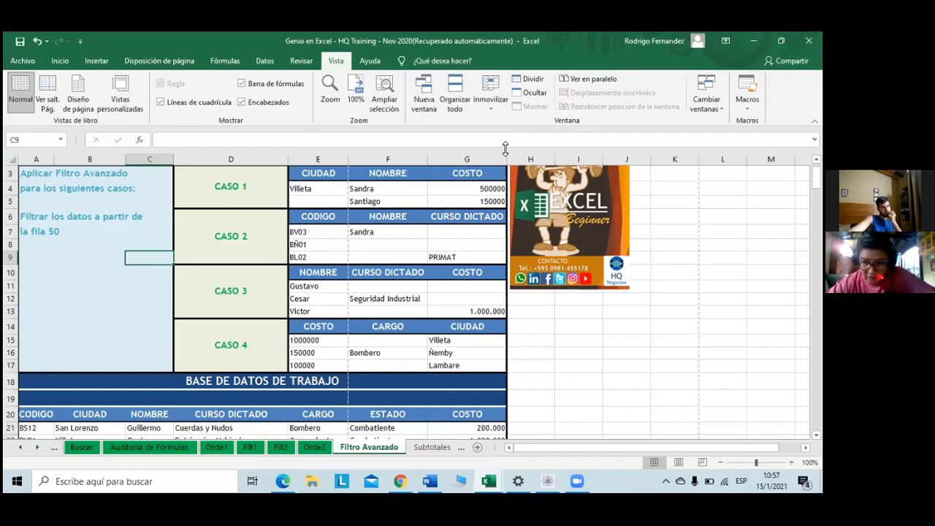
{"action": "key", "text": "Up"}
{"action": "key", "text": "Up"}
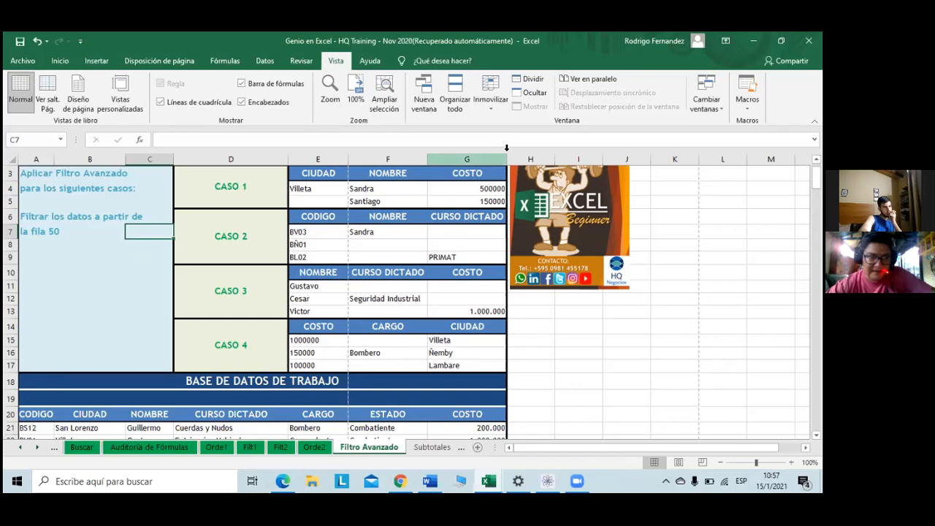
{"action": "key", "text": "Up"}
{"action": "key", "text": "Up"}
{"action": "key", "text": "Up"}
{"action": "key", "text": "Up"}
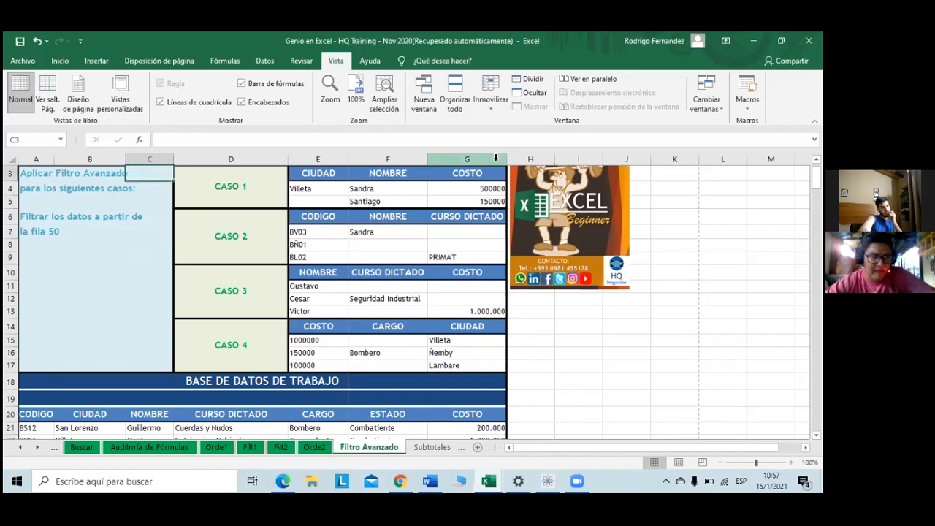
{"action": "left_click", "coordinate": [491, 102]}
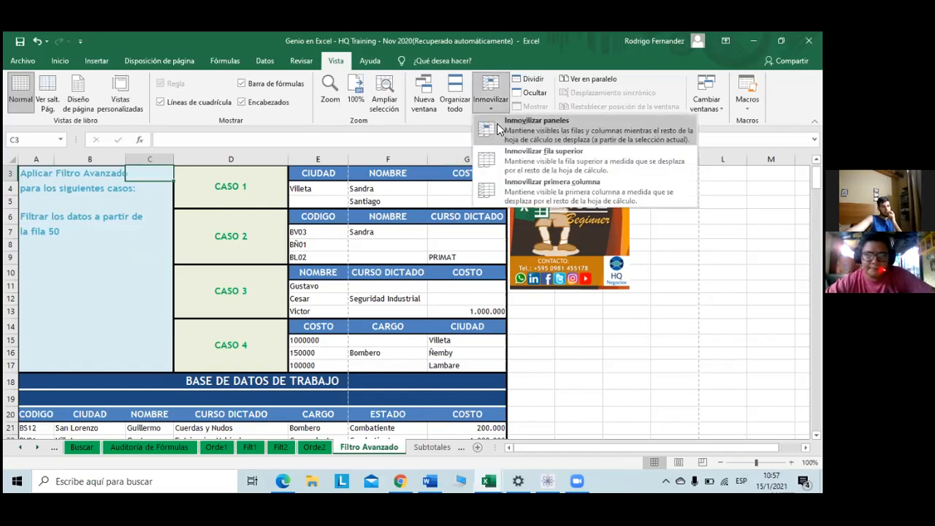
{"action": "left_click", "coordinate": [497, 128]}
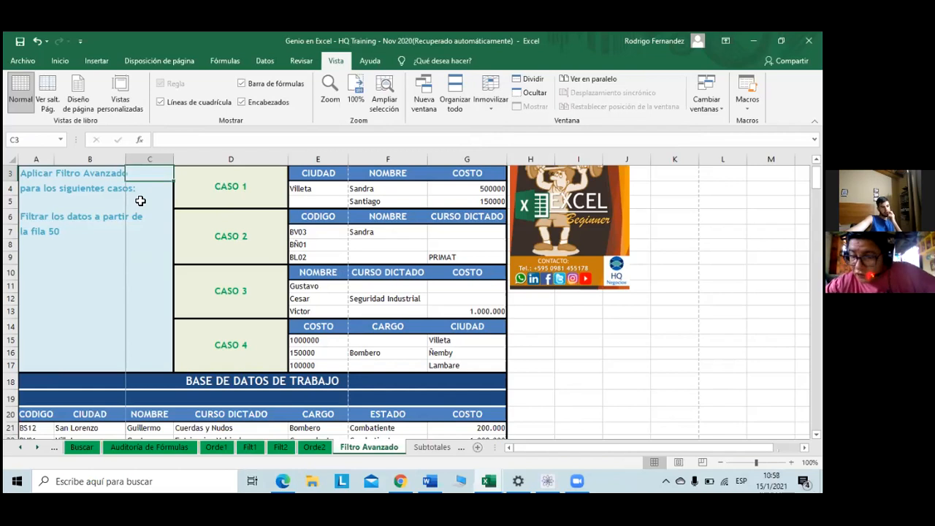
Step: Check how the sheet moves horizontally against frozen columns A and B, going out to T3 and back to A3
{"action": "scroll", "coordinate": [140, 201], "scroll_direction": "up", "scroll_amount": 1}
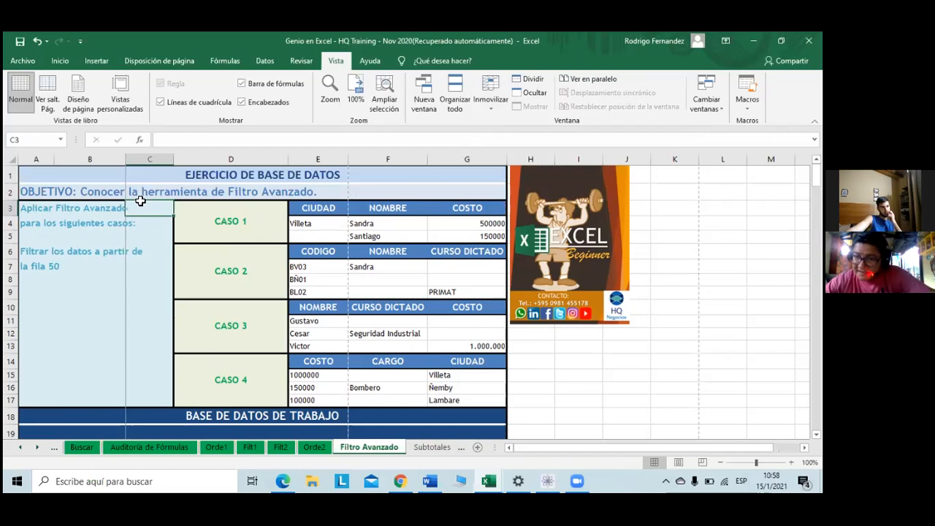
{"action": "scroll", "coordinate": [141, 201], "scroll_direction": "down", "scroll_amount": 1}
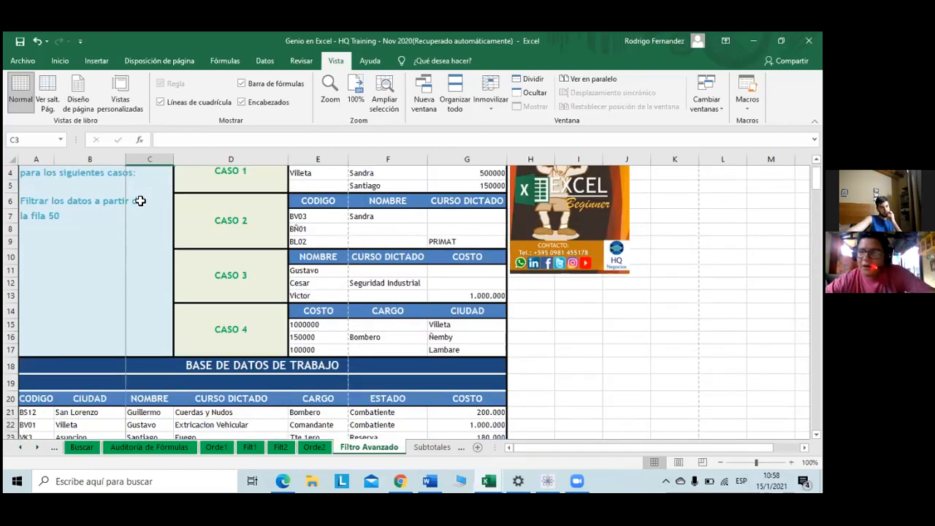
{"action": "scroll", "coordinate": [140, 201], "scroll_direction": "up", "scroll_amount": 1}
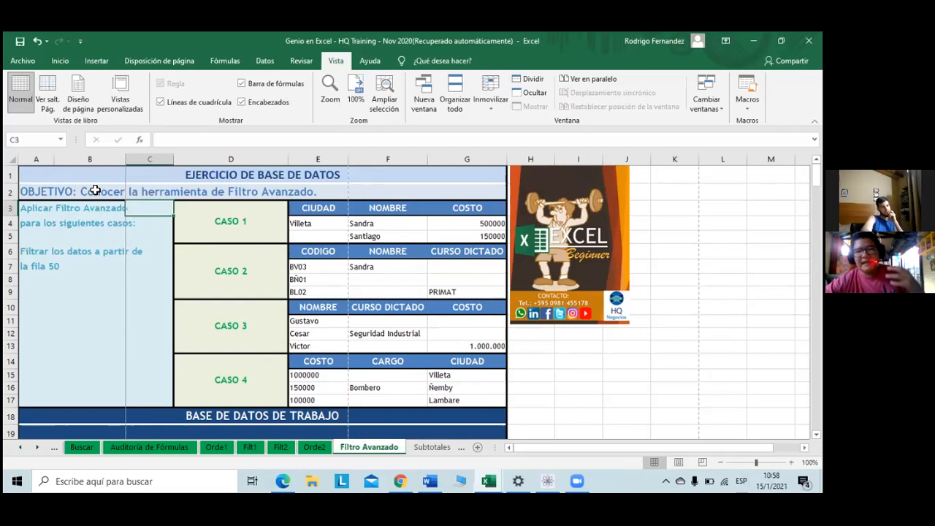
{"action": "key", "text": "Right"}
{"action": "key", "text": "Right"}
{"action": "key", "text": "Right"}
{"action": "key", "text": "Right"}
{"action": "key", "text": "Right"}
{"action": "key", "text": "Right"}
{"action": "key", "text": "Right"}
{"action": "key", "text": "Right"}
{"action": "key", "text": "Right"}
{"action": "key", "text": "Right"}
{"action": "key", "text": "Right"}
{"action": "key", "text": "Right"}
{"action": "key", "text": "Right"}
{"action": "key", "text": "Right"}
{"action": "key", "text": "Right"}
{"action": "key", "text": "Right"}
{"action": "key", "text": "Right"}
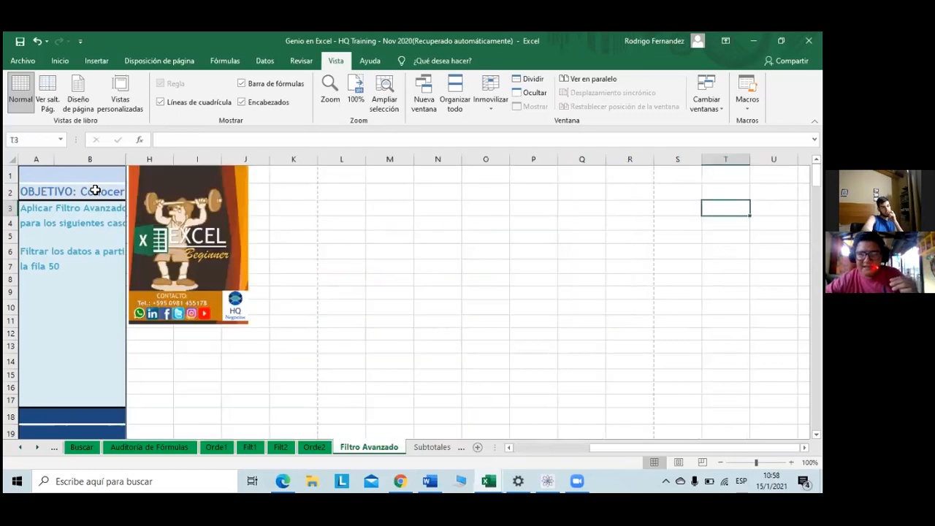
{"action": "key", "text": "Home"}
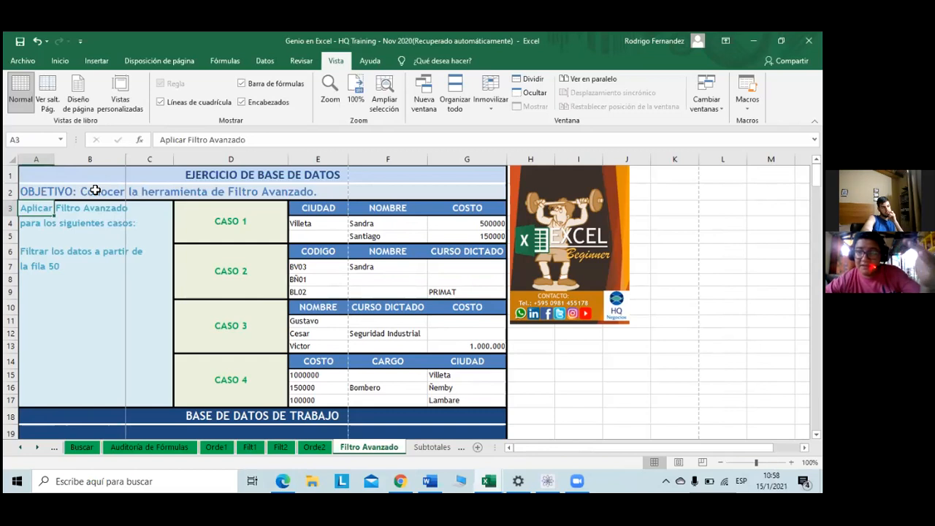
Step: Check how the sheet moves vertically with columns A and B frozen, going down column A to row 26 and back to A1
{"action": "key", "text": "Down"}
{"action": "key", "text": "Down"}
{"action": "key", "text": "Down"}
{"action": "key", "text": "Down"}
{"action": "key", "text": "Down"}
{"action": "key", "text": "Down"}
{"action": "key", "text": "Down"}
{"action": "key", "text": "Down"}
{"action": "key", "text": "Down"}
{"action": "key", "text": "Down"}
{"action": "key", "text": "Down"}
{"action": "key", "text": "Down"}
{"action": "key", "text": "Down"}
{"action": "key", "text": "Down"}
{"action": "key", "text": "Down"}
{"action": "key", "text": "Down"}
{"action": "key", "text": "Down"}
{"action": "key", "text": "Down"}
{"action": "key", "text": "Down"}
{"action": "key", "text": "Down"}
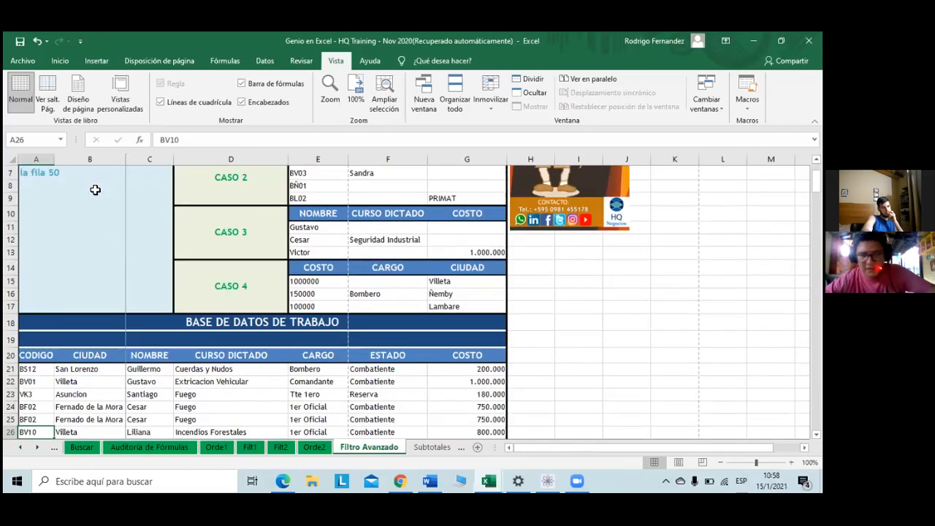
{"action": "key", "text": "ctrl+Home"}
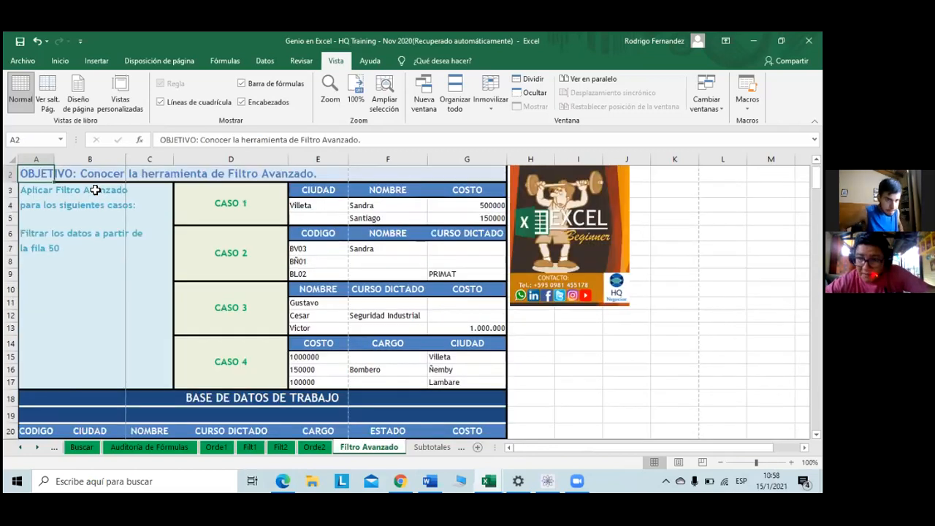
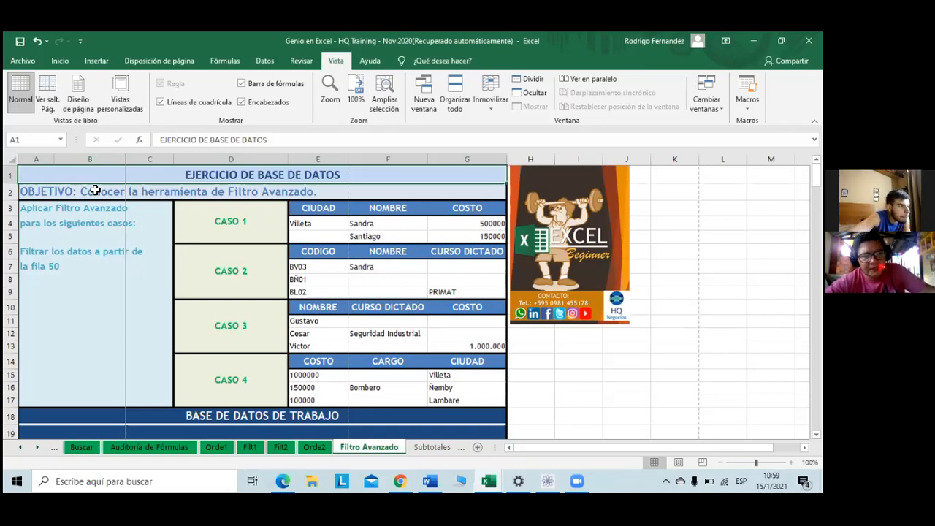
Step: Examine column A from the title down to the first database records, and return up to cell C9
{"action": "key", "text": "Down"}
{"action": "key", "text": "Down"}
{"action": "key", "text": "Down"}
{"action": "key", "text": "Down"}
{"action": "key", "text": "Down"}
{"action": "key", "text": "Down"}
{"action": "key", "text": "Down"}
{"action": "key", "text": "Down"}
{"action": "key", "text": "Down"}
{"action": "key", "text": "Down"}
{"action": "key", "text": "Down"}
{"action": "key", "text": "Down"}
{"action": "key", "text": "Down"}
{"action": "key", "text": "Down"}
{"action": "key", "text": "Down"}
{"action": "key", "text": "Down"}
{"action": "key", "text": "Down"}
{"action": "key", "text": "Down"}
{"action": "key", "text": "Down"}
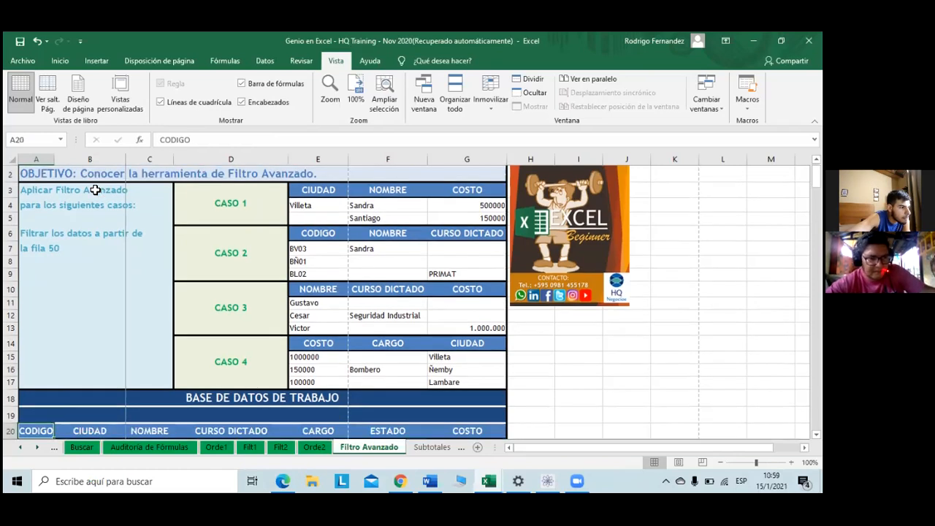
{"action": "key", "text": "Down"}
{"action": "key", "text": "Up"}
{"action": "key", "text": "Up"}
{"action": "key", "text": "Up"}
{"action": "key", "text": "Up"}
{"action": "key", "text": "Up"}
{"action": "key", "text": "Up"}
{"action": "key", "text": "Up"}
{"action": "key", "text": "Up"}
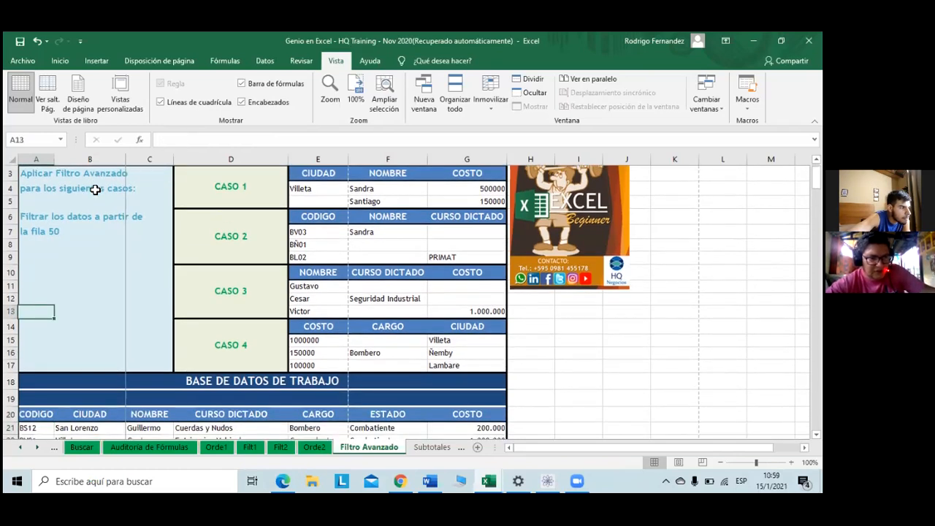
{"action": "key", "text": "Up"}
{"action": "key", "text": "Up"}
{"action": "key", "text": "Up"}
{"action": "key", "text": "Right"}
{"action": "key", "text": "Up"}
{"action": "key", "text": "Right"}
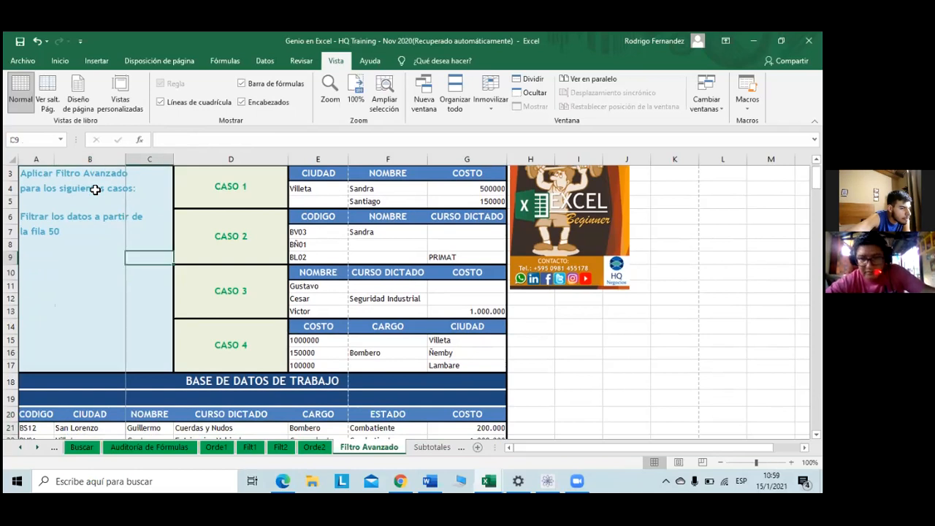
Step: Release the frozen columns and freeze panes from cell A6 instead, keeping rows 3 to 5 fixed
{"action": "left_click", "coordinate": [491, 102]}
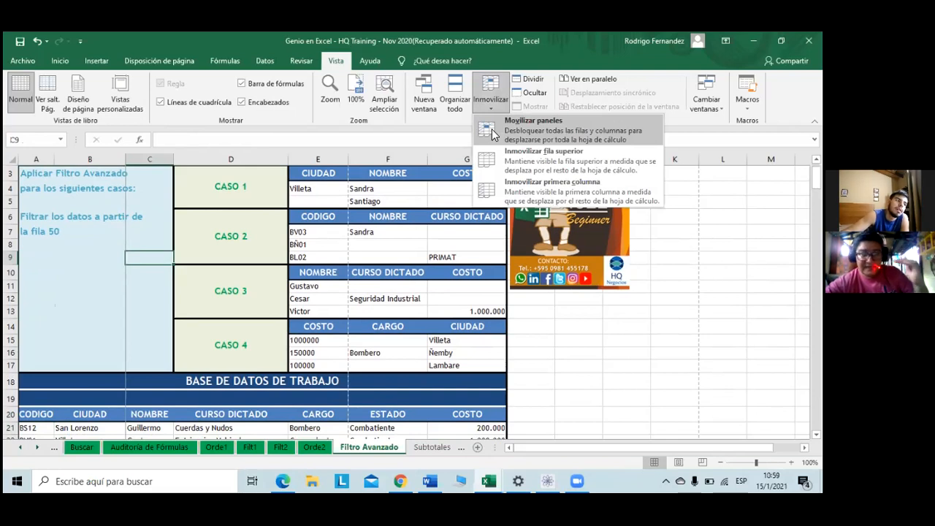
{"action": "left_click", "coordinate": [492, 128]}
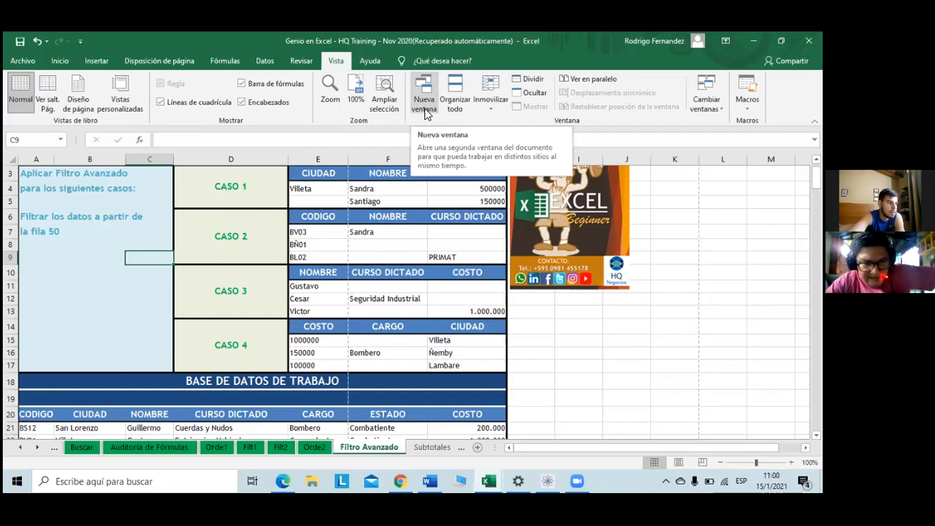
{"action": "key", "text": "Home"}
{"action": "key", "text": "Up"}
{"action": "key", "text": "Up"}
{"action": "key", "text": "Up"}
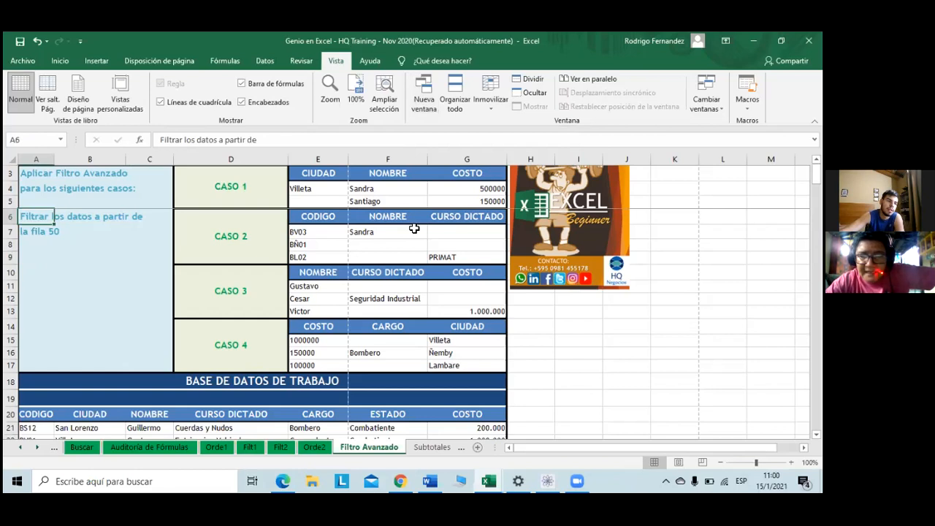
Step: Check how the cases, database and filtered results below row 50 scroll beneath frozen rows 3 to 5, and return to row 6
{"action": "scroll", "coordinate": [415, 228], "scroll_direction": "down", "scroll_amount": 1}
{"action": "scroll", "coordinate": [414, 229], "scroll_direction": "up", "scroll_amount": 1}
{"action": "scroll", "coordinate": [414, 229], "scroll_direction": "down", "scroll_amount": 1}
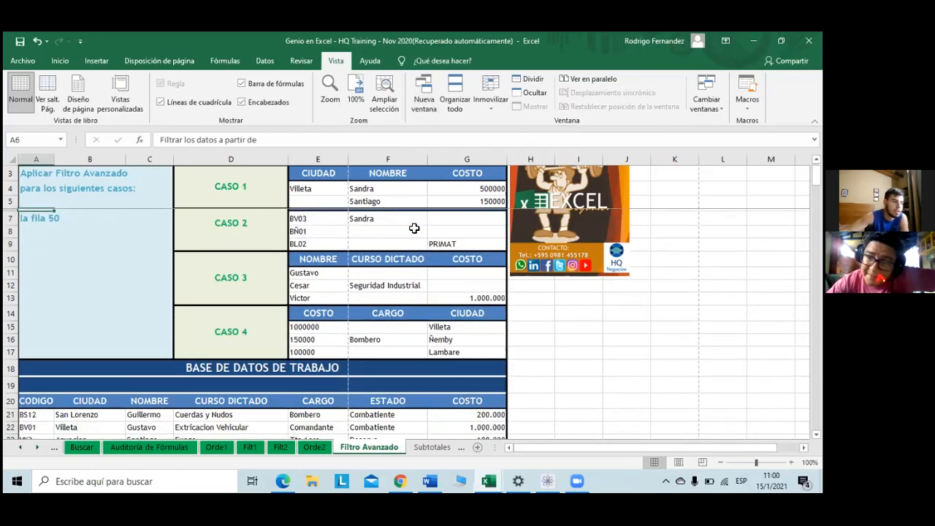
{"action": "scroll", "coordinate": [418, 209], "scroll_direction": "up", "scroll_amount": 1}
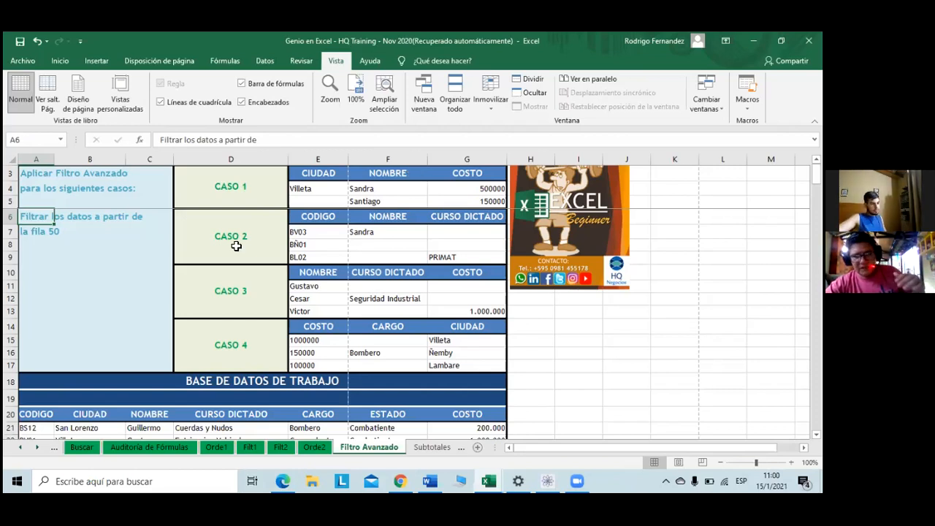
{"action": "scroll", "coordinate": [234, 241], "scroll_direction": "down", "scroll_amount": 5}
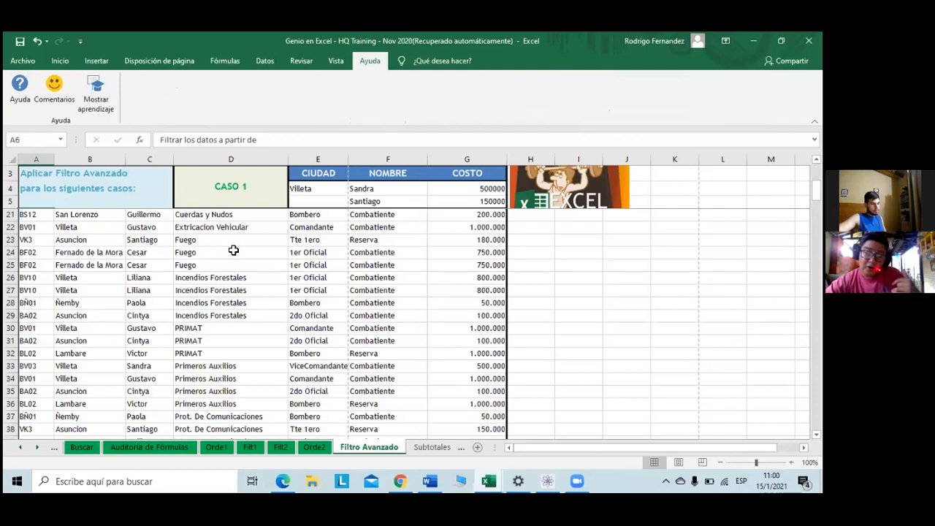
{"action": "scroll", "coordinate": [233, 250], "scroll_direction": "down", "scroll_amount": 8}
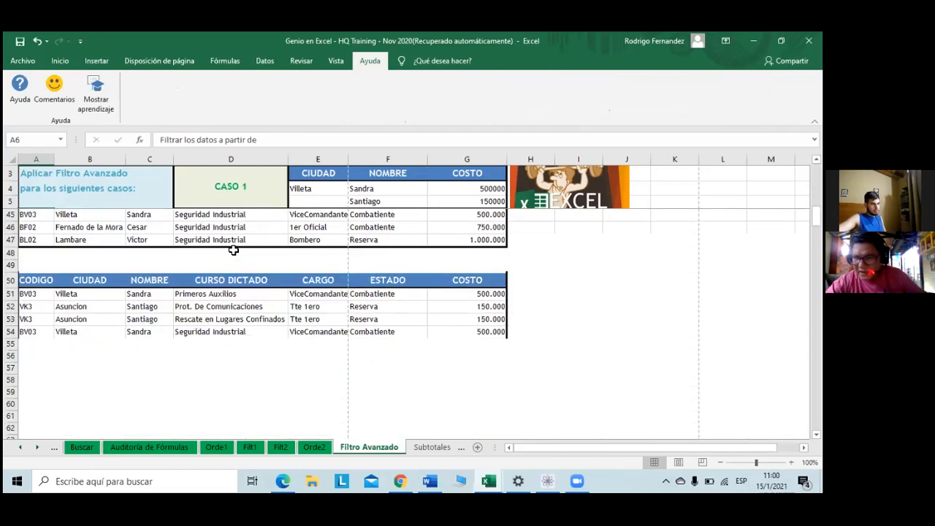
{"action": "scroll", "coordinate": [233, 251], "scroll_direction": "up", "scroll_amount": 8}
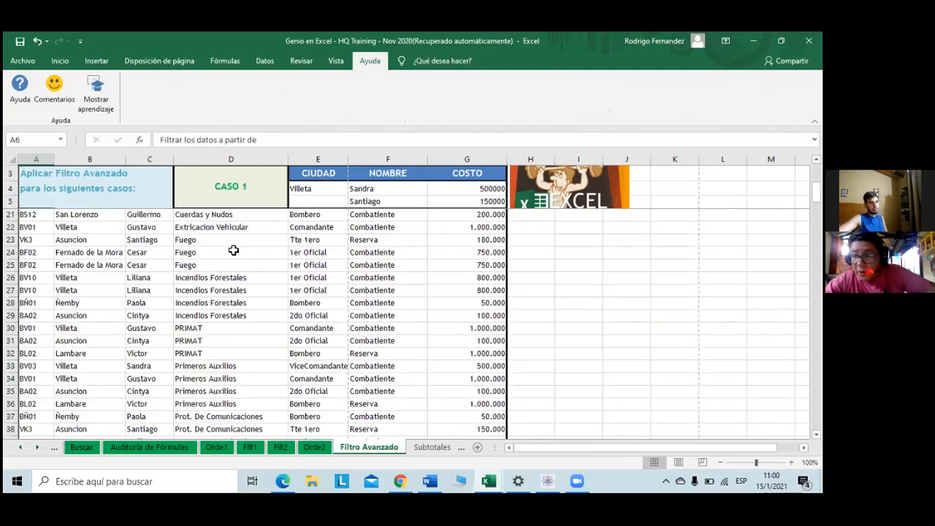
{"action": "scroll", "coordinate": [233, 251], "scroll_direction": "up", "scroll_amount": 5}
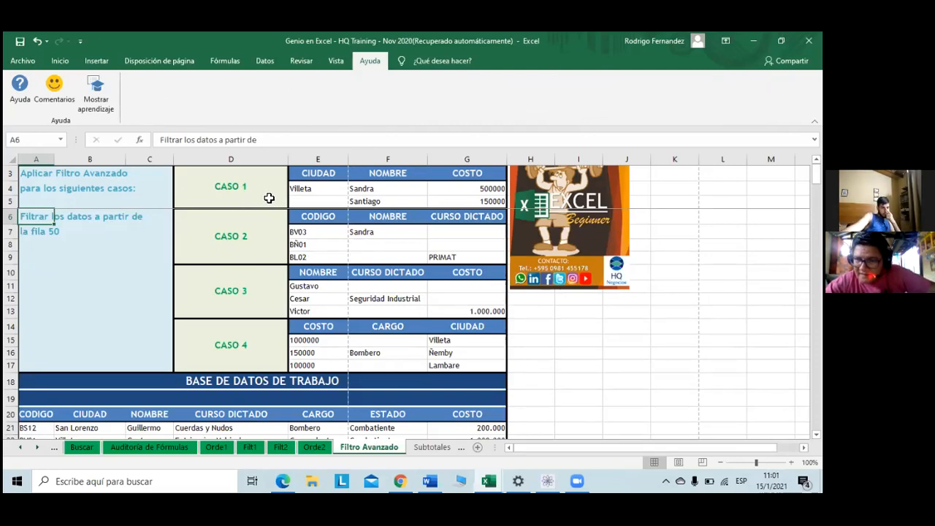
Step: Check the Case 1 results from row 50 onward beneath frozen rows 3 to 5, moving through the cities in column B
{"action": "scroll", "coordinate": [271, 214], "scroll_direction": "down", "scroll_amount": 13}
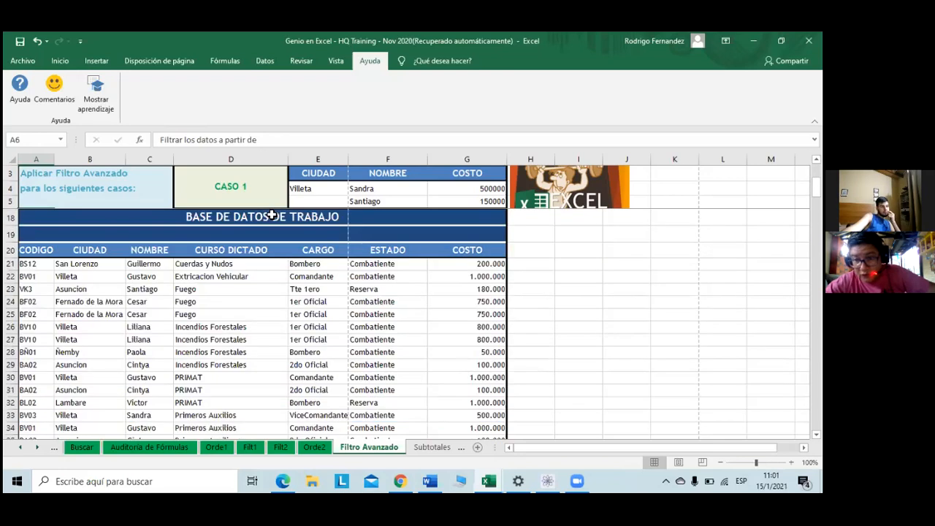
{"action": "scroll", "coordinate": [271, 214], "scroll_direction": "down", "scroll_amount": 2}
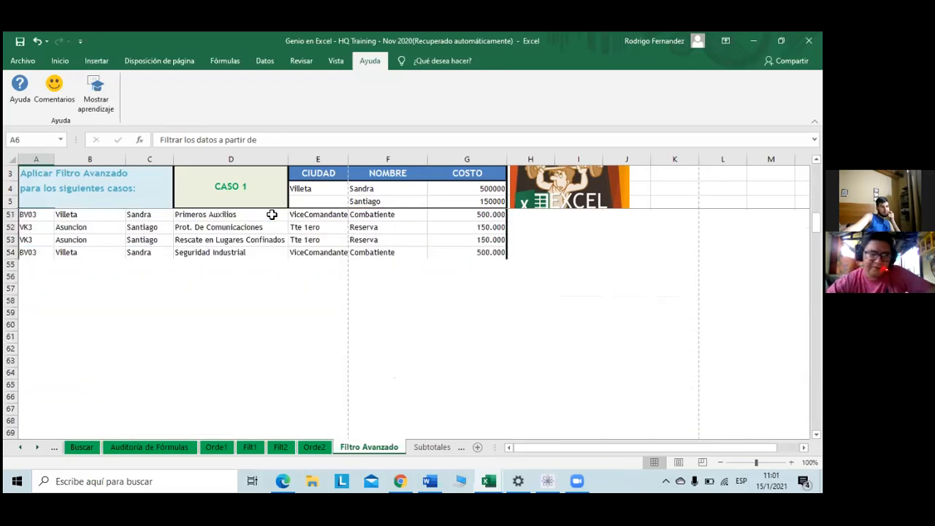
{"action": "scroll", "coordinate": [45, 420], "scroll_direction": "up", "scroll_amount": 1}
{"action": "left_click", "coordinate": [45, 426]}
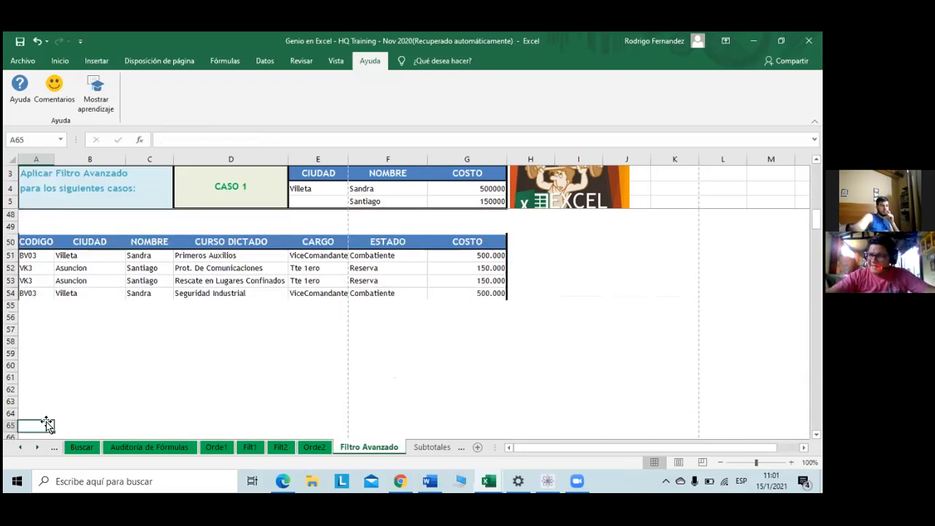
{"action": "key", "text": "Down"}
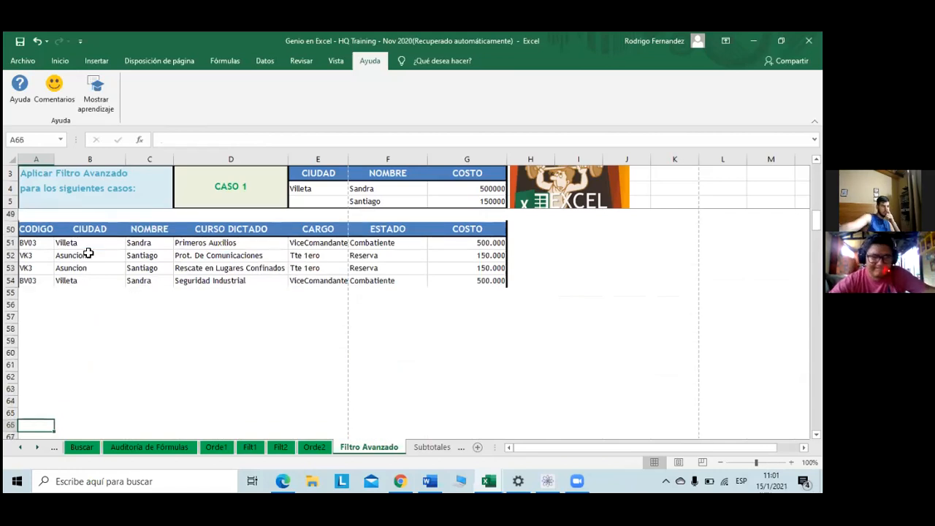
{"action": "key", "text": "Down"}
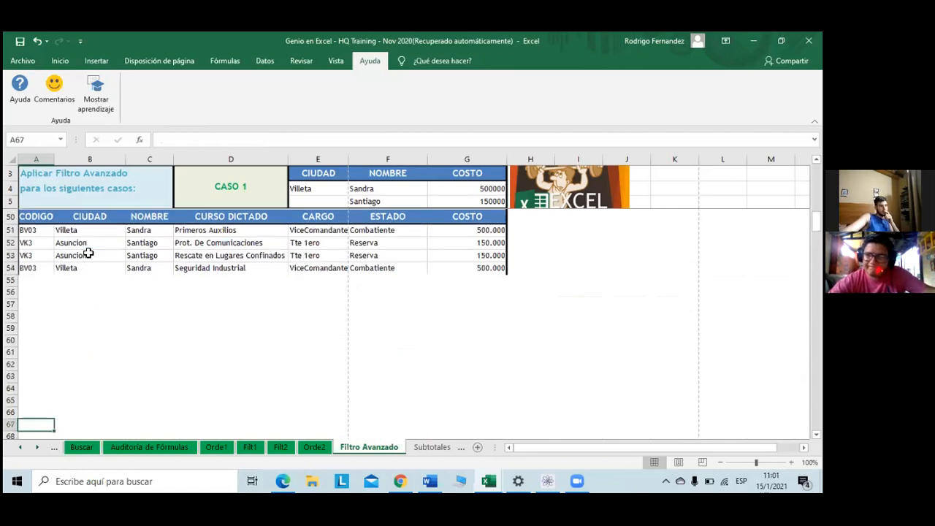
{"action": "left_click", "coordinate": [88, 232]}
{"action": "key", "text": "ctrl+Down"}
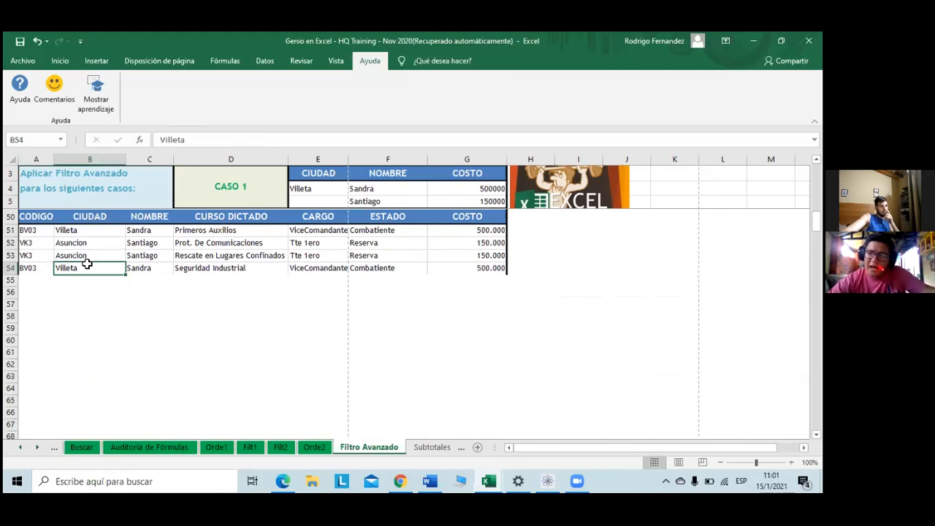
{"action": "key", "text": "Up"}
{"action": "key", "text": "Up"}
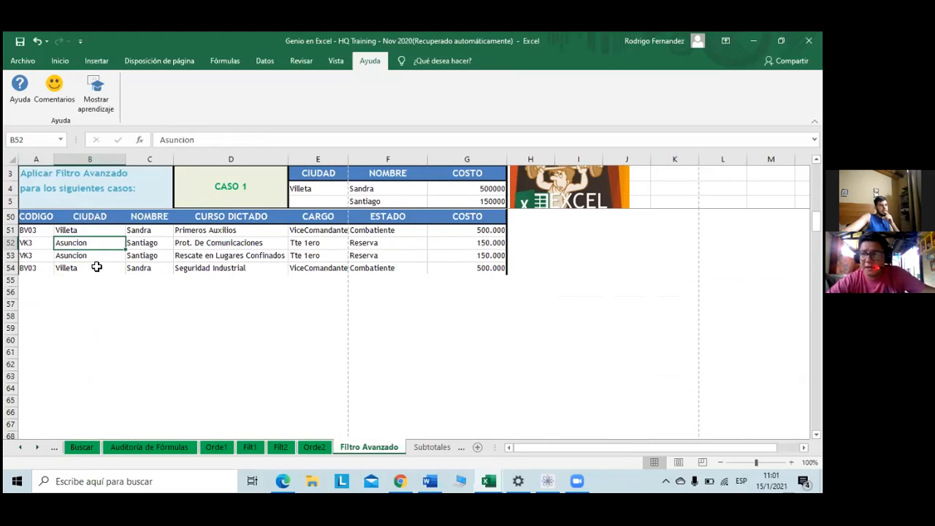
Step: Examine the work database above the results beneath the frozen rows, returning up to the CIUDAD header in cell B20
{"action": "scroll", "coordinate": [97, 267], "scroll_direction": "up", "scroll_amount": 3}
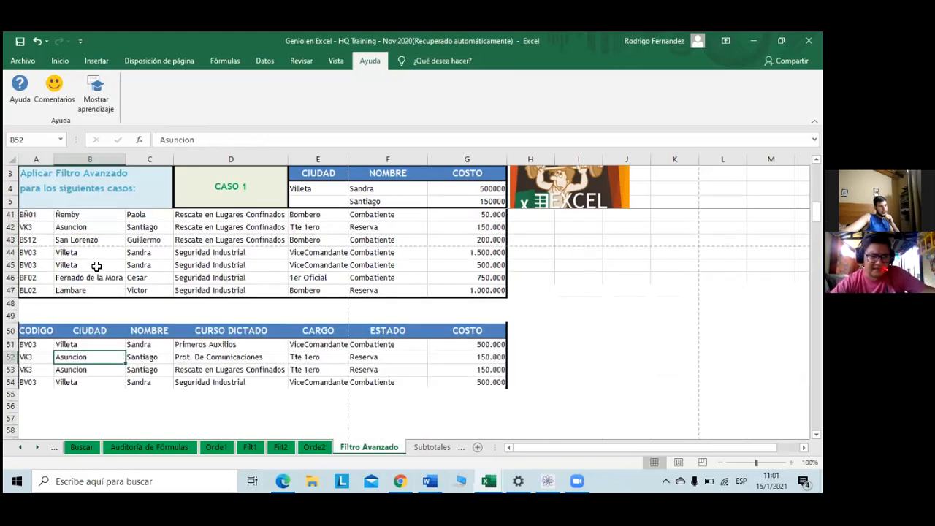
{"action": "scroll", "coordinate": [97, 267], "scroll_direction": "up", "scroll_amount": 4}
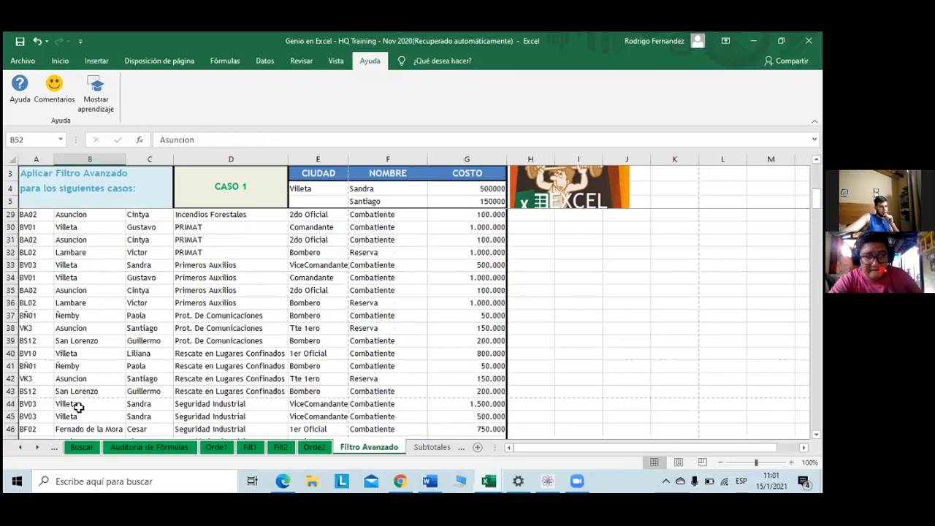
{"action": "scroll", "coordinate": [85, 410], "scroll_direction": "down", "scroll_amount": 1}
{"action": "scroll", "coordinate": [88, 407], "scroll_direction": "up", "scroll_amount": 2}
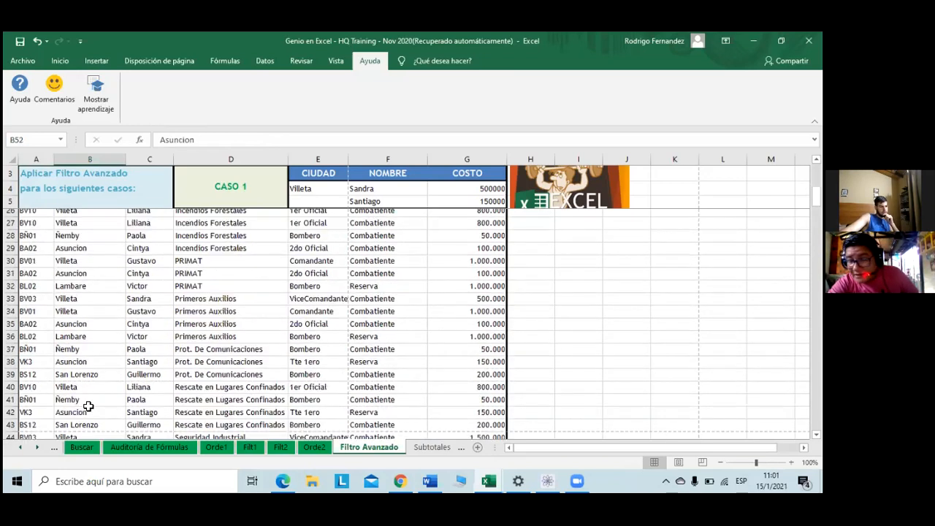
{"action": "scroll", "coordinate": [86, 277], "scroll_direction": "up", "scroll_amount": 1}
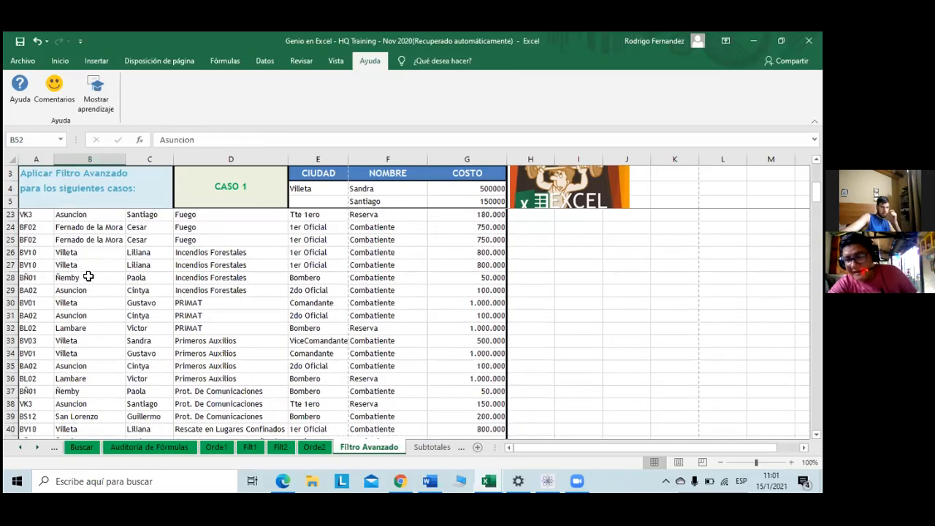
{"action": "scroll", "coordinate": [87, 276], "scroll_direction": "up", "scroll_amount": 1}
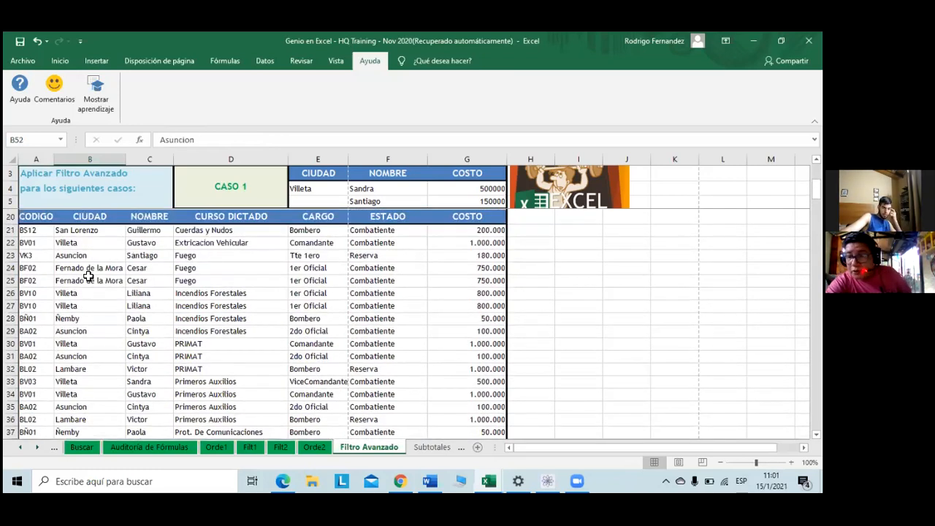
{"action": "scroll", "coordinate": [87, 275], "scroll_direction": "up", "scroll_amount": 1}
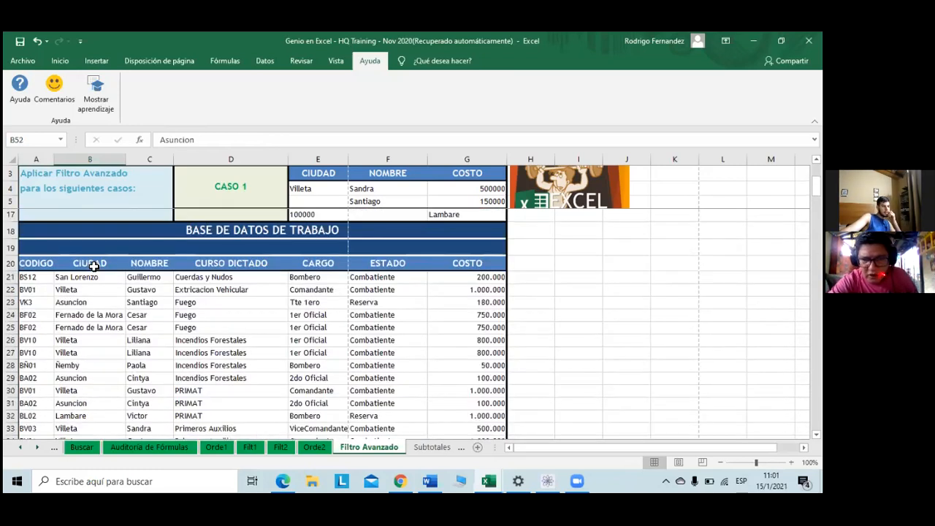
{"action": "key", "text": "ctrl+Up"}
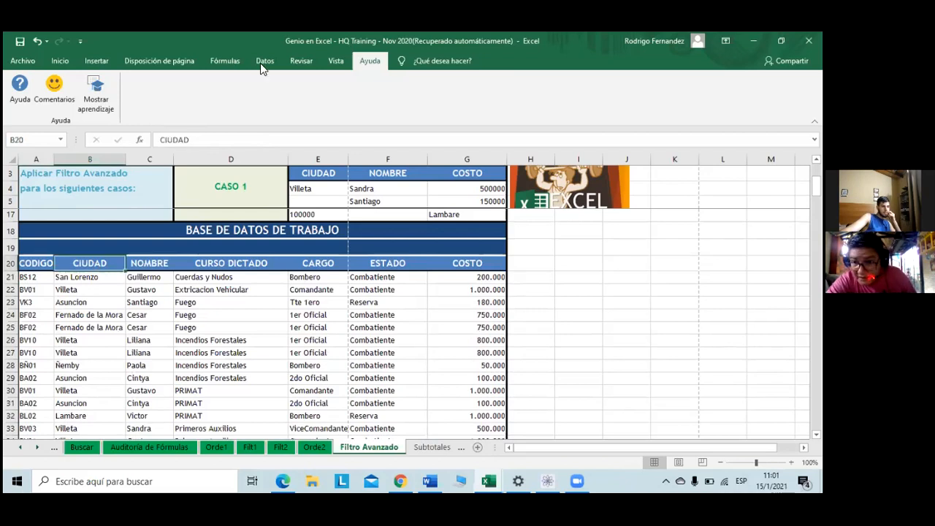
Step: Turn on the standard Filter for the work database headers in A20:G20
{"action": "left_click", "coordinate": [265, 60]}
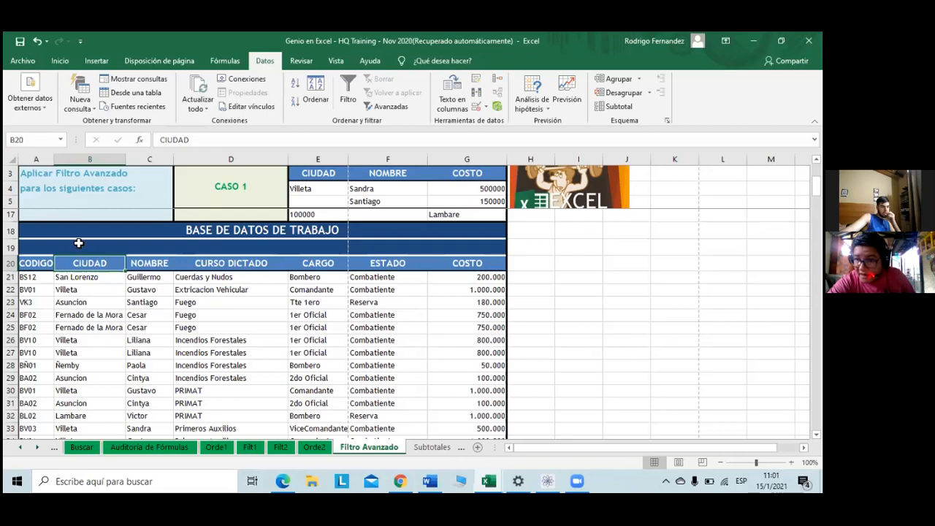
{"action": "left_click_drag", "start_coordinate": [31, 263], "coordinate": [467, 263]}
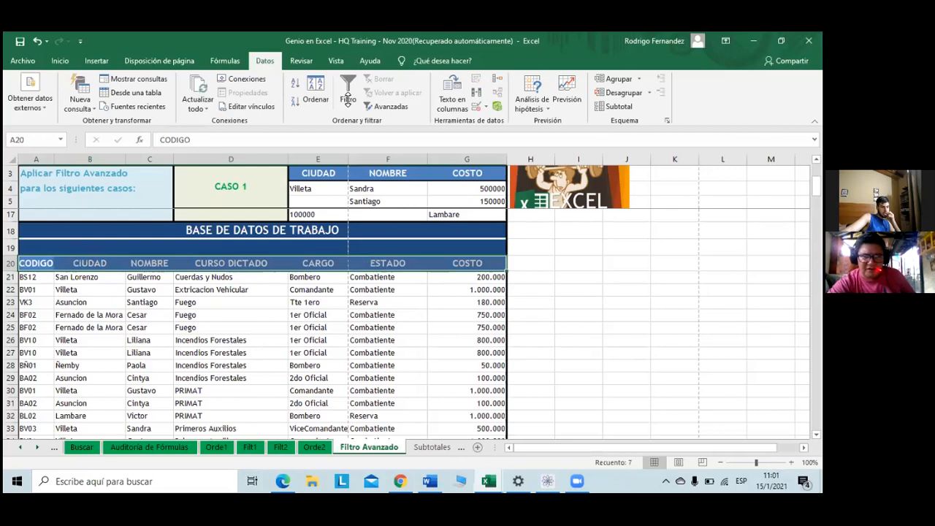
{"action": "left_click", "coordinate": [348, 99]}
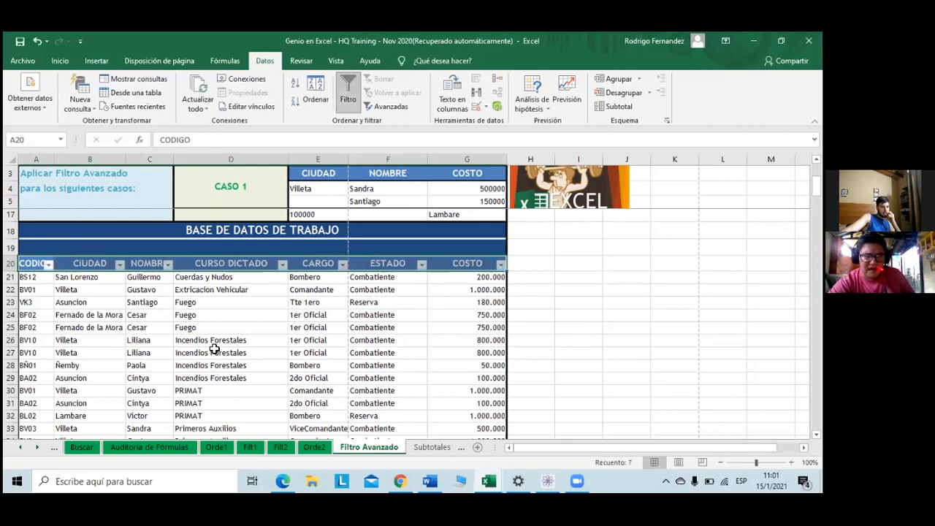
{"action": "left_click", "coordinate": [154, 327]}
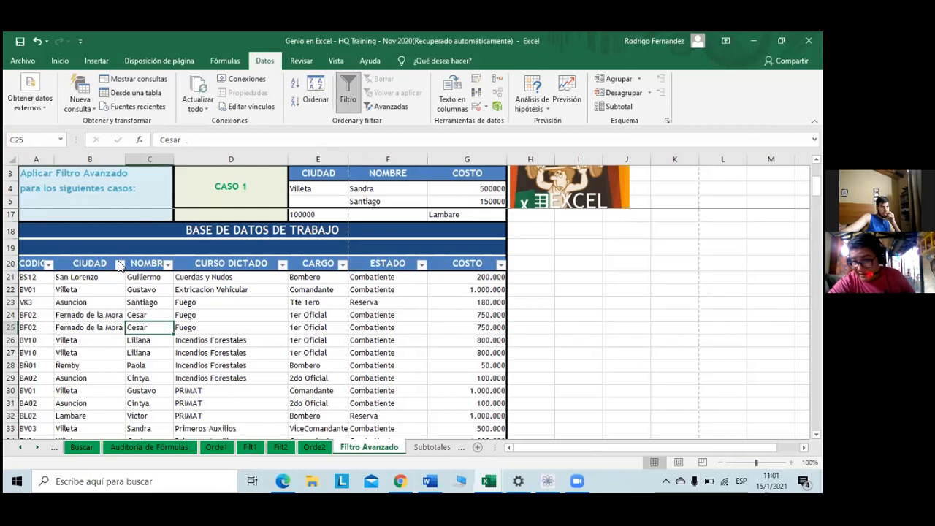
Step: Filter the database's CIUDAD column to show only Villeta
{"action": "left_click", "coordinate": [120, 264]}
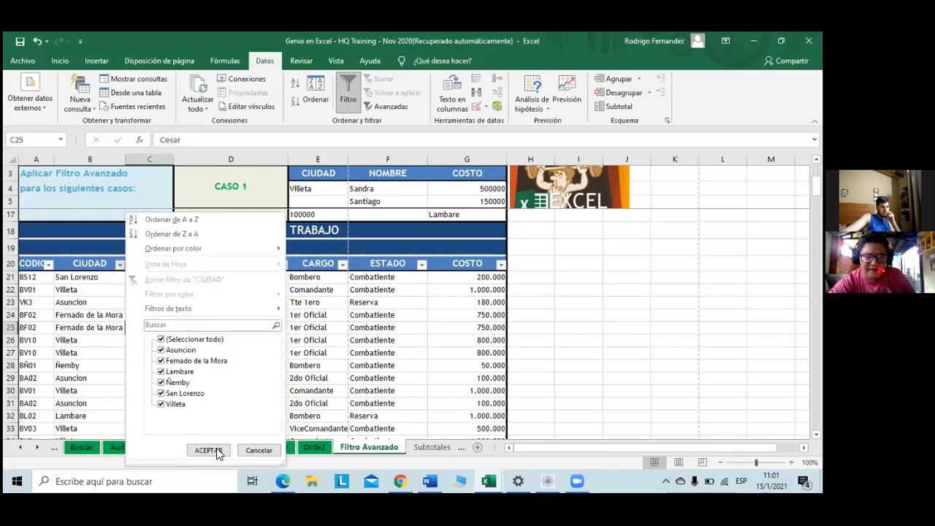
{"action": "key", "text": "space"}
{"action": "key", "text": "End"}
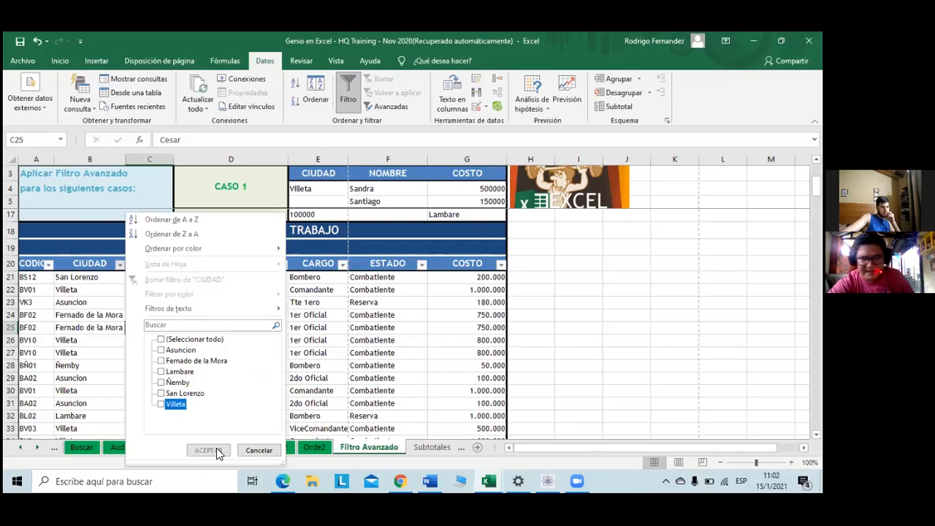
{"action": "key", "text": "space"}
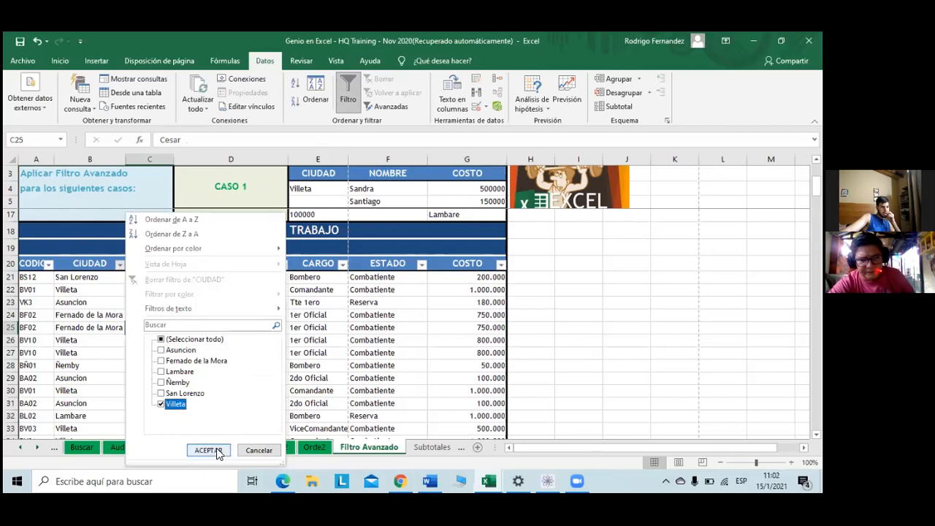
{"action": "left_click", "coordinate": [215, 449]}
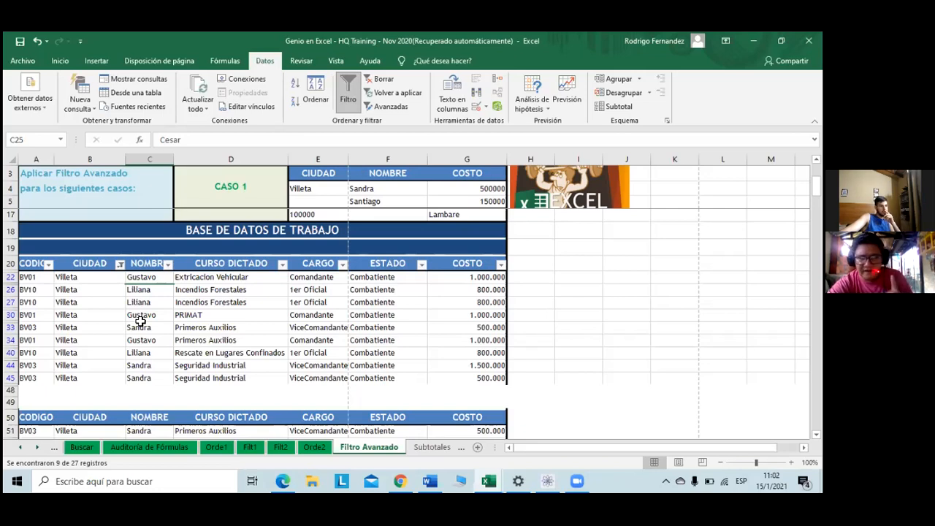
Step: Compare the Villeta records in the database with the names in the Case 1 advanced filter results in rows 51 to 54
{"action": "scroll", "coordinate": [140, 322], "scroll_direction": "down", "scroll_amount": 1}
{"action": "scroll", "coordinate": [140, 322], "scroll_direction": "down", "scroll_amount": 2}
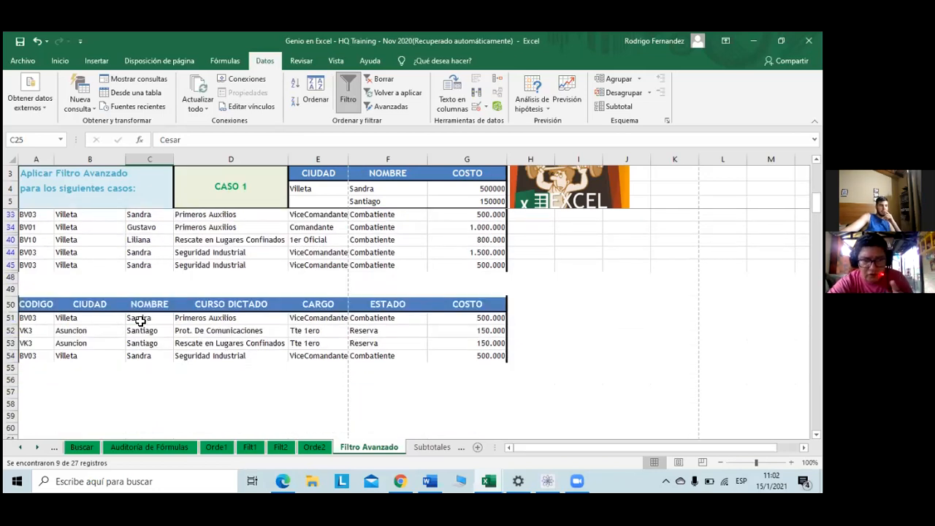
{"action": "left_click", "coordinate": [151, 318]}
{"action": "left_click", "coordinate": [150, 346]}
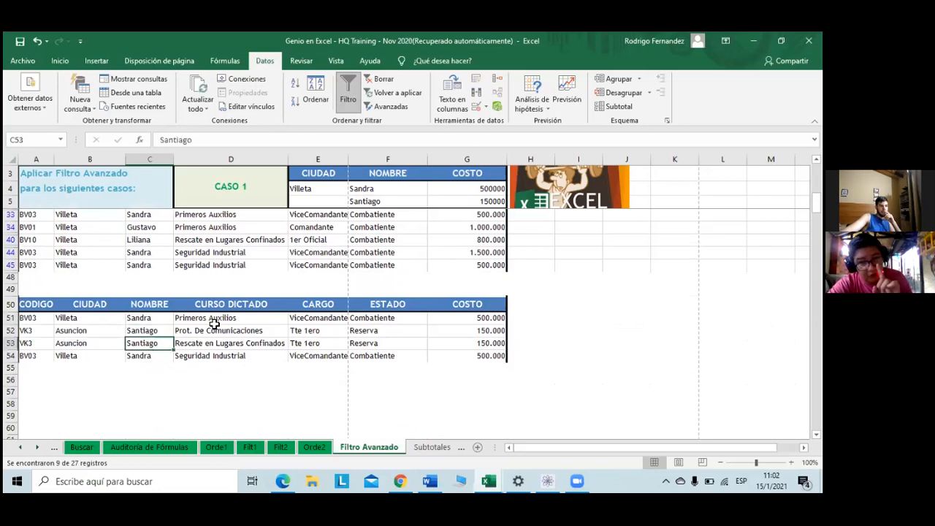
Step: Review the extracted records in rows 51 to 54, below the filtered database
{"action": "key", "text": "Down"}
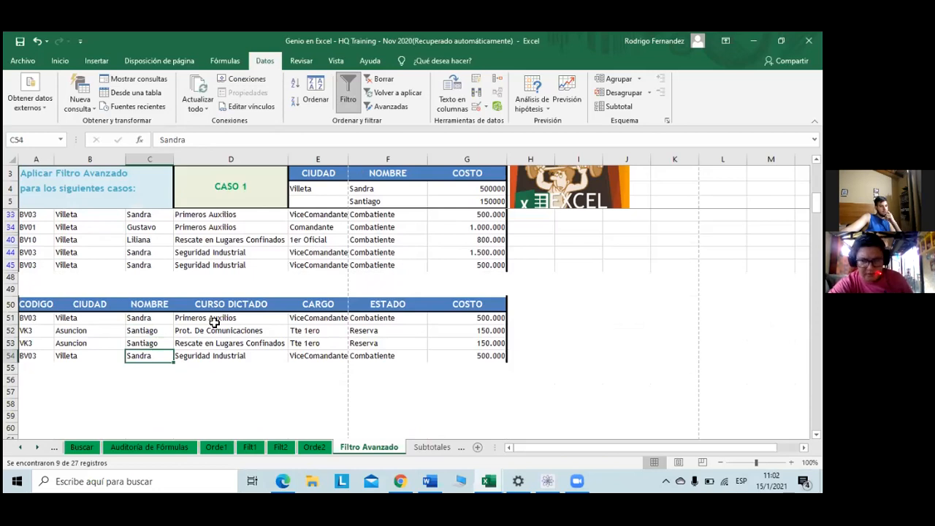
{"action": "scroll", "coordinate": [215, 322], "scroll_direction": "down", "scroll_amount": 1}
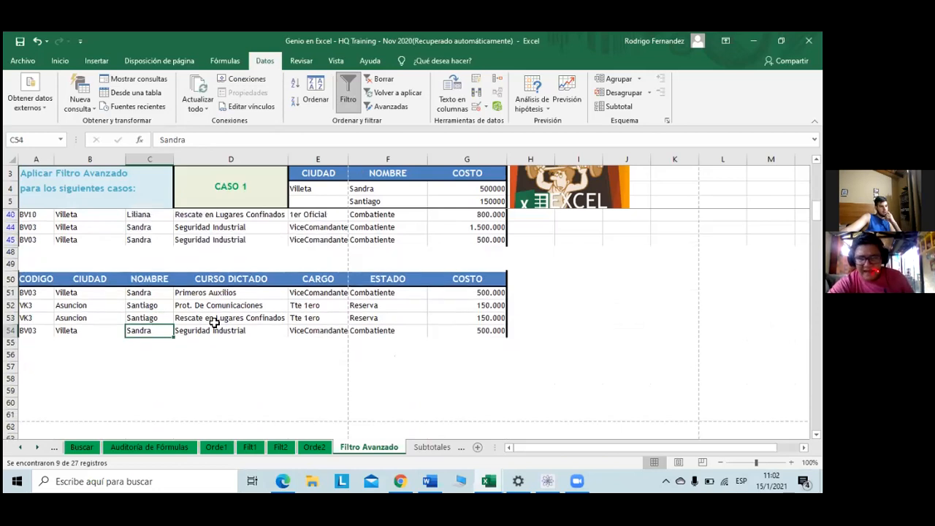
{"action": "scroll", "coordinate": [214, 323], "scroll_direction": "down", "scroll_amount": 1}
{"action": "scroll", "coordinate": [214, 322], "scroll_direction": "down", "scroll_amount": 1}
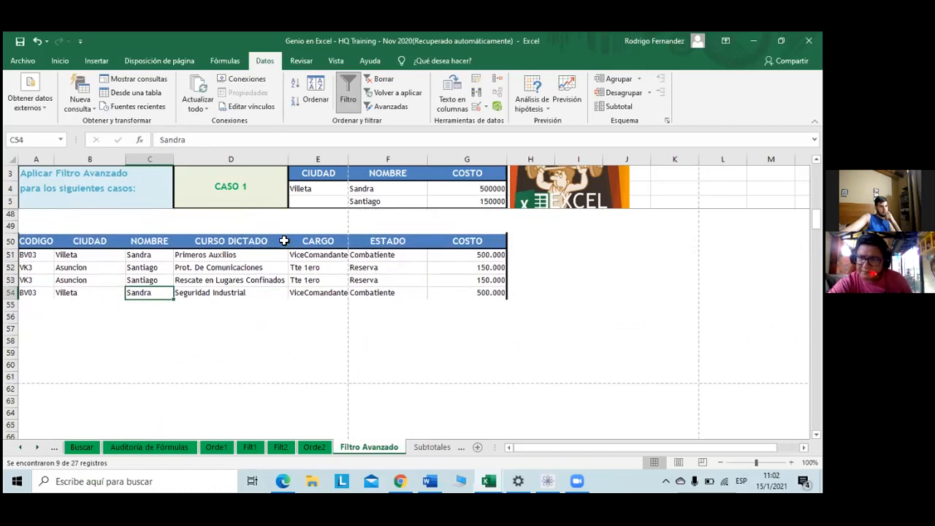
{"action": "key", "text": "Up"}
{"action": "key", "text": "Up"}
{"action": "key", "text": "Up"}
{"action": "key", "text": "Down"}
{"action": "key", "text": "Down"}
{"action": "key", "text": "Down"}
{"action": "key", "text": "Up"}
{"action": "key", "text": "Up"}
{"action": "key", "text": "Up"}
{"action": "scroll", "coordinate": [157, 280], "scroll_direction": "up", "scroll_amount": 10}
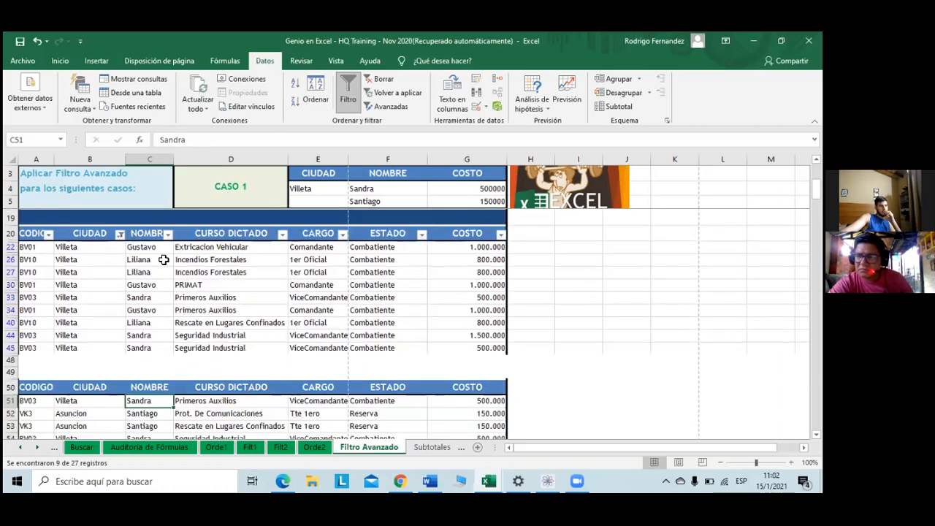
Step: Check the CIUDAD column's Villeta filter and examine the NOMBRE values of the filtered records
{"action": "left_click", "coordinate": [120, 234]}
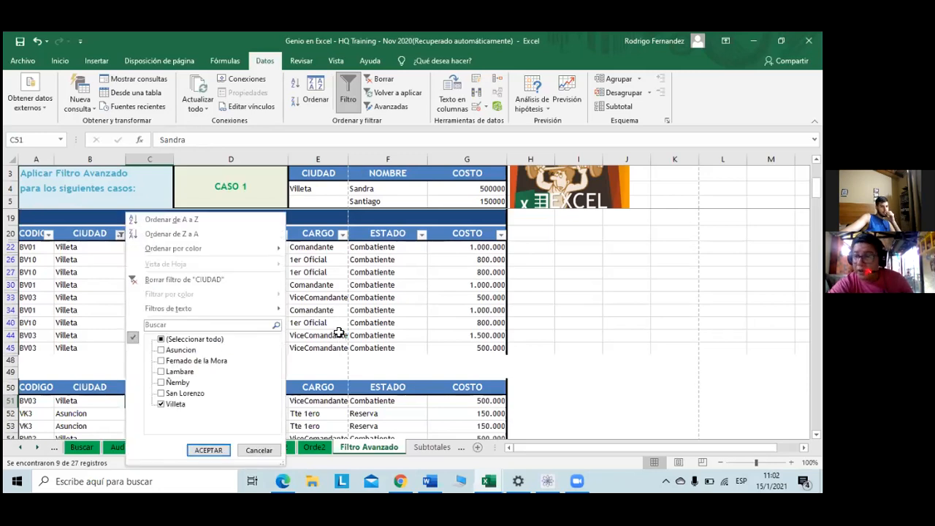
{"action": "key", "text": "Escape"}
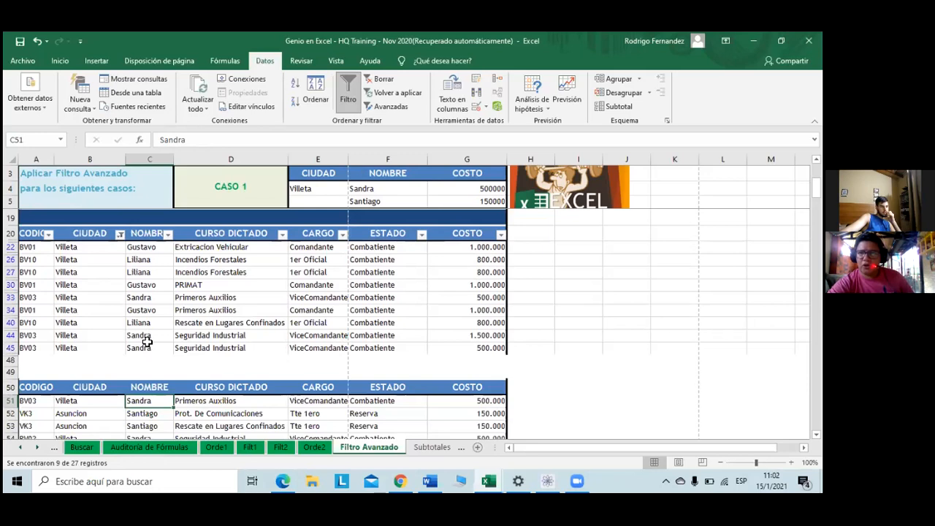
{"action": "left_click_drag", "start_coordinate": [148, 247], "coordinate": [146, 343]}
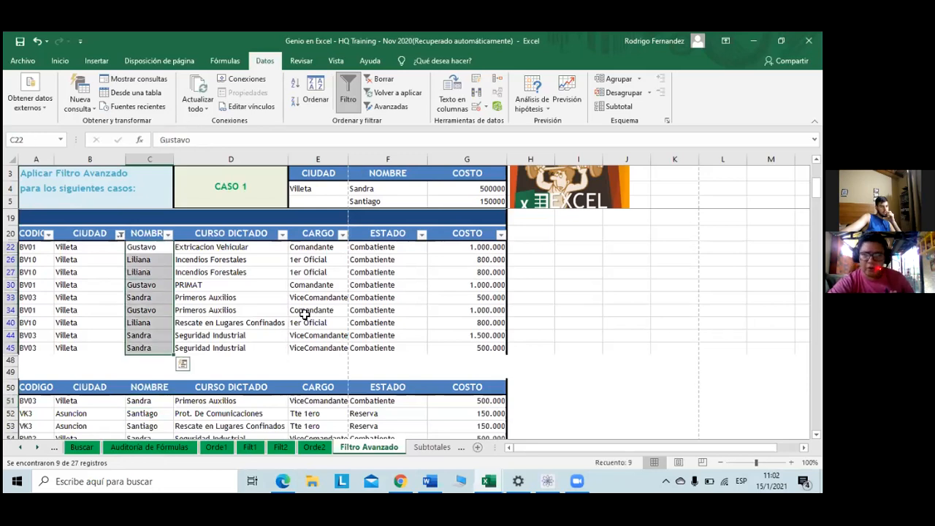
{"action": "left_click", "coordinate": [256, 311]}
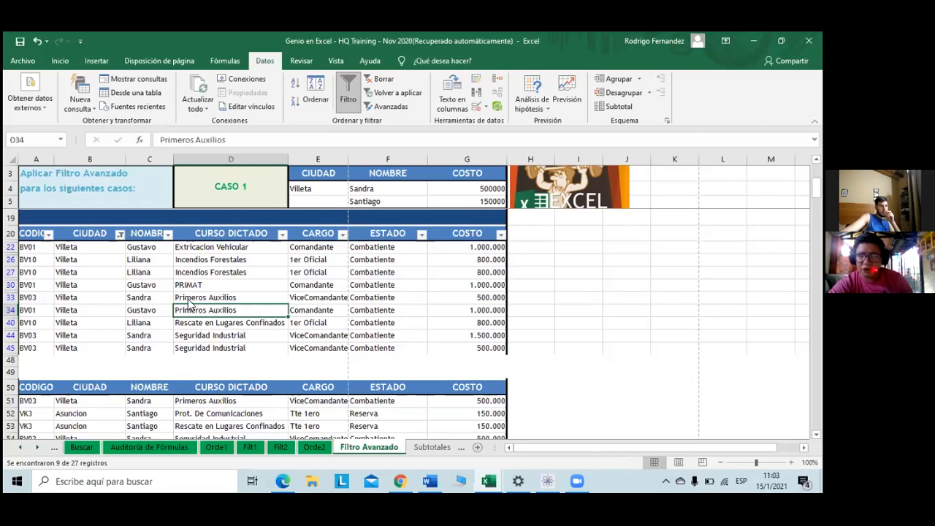
{"action": "left_click", "coordinate": [121, 235]}
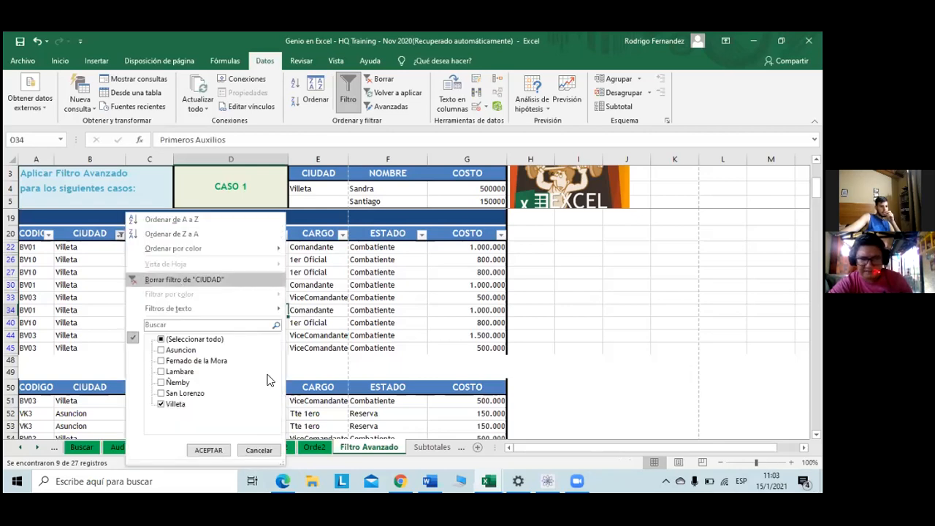
{"action": "left_click", "coordinate": [208, 450]}
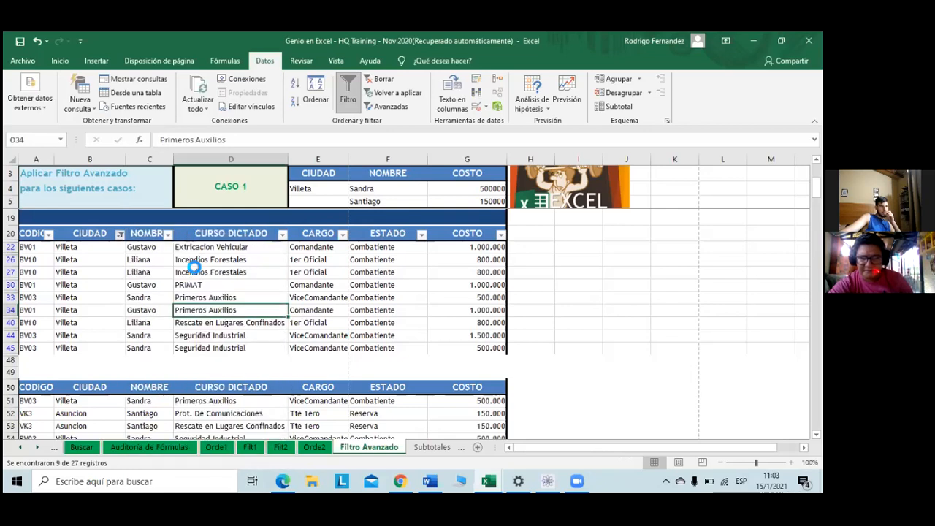
{"action": "left_click", "coordinate": [168, 233]}
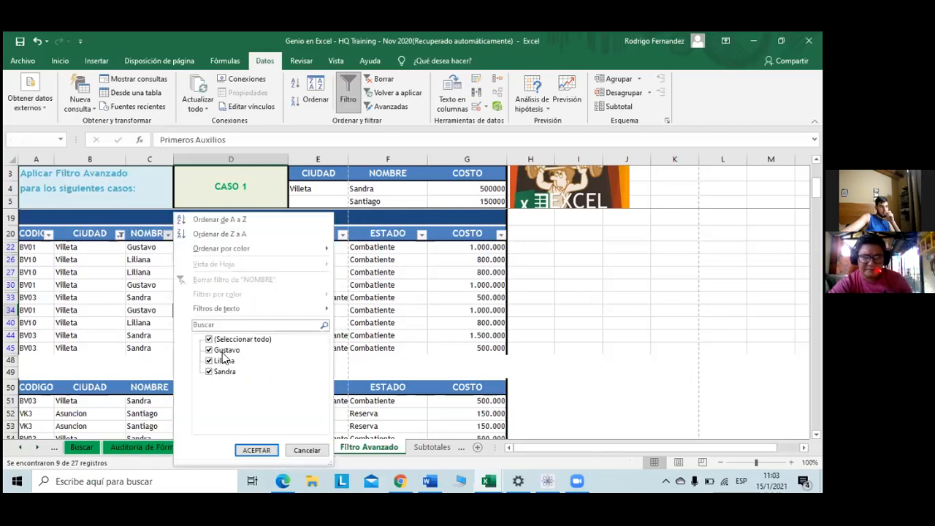
{"action": "left_click", "coordinate": [219, 339]}
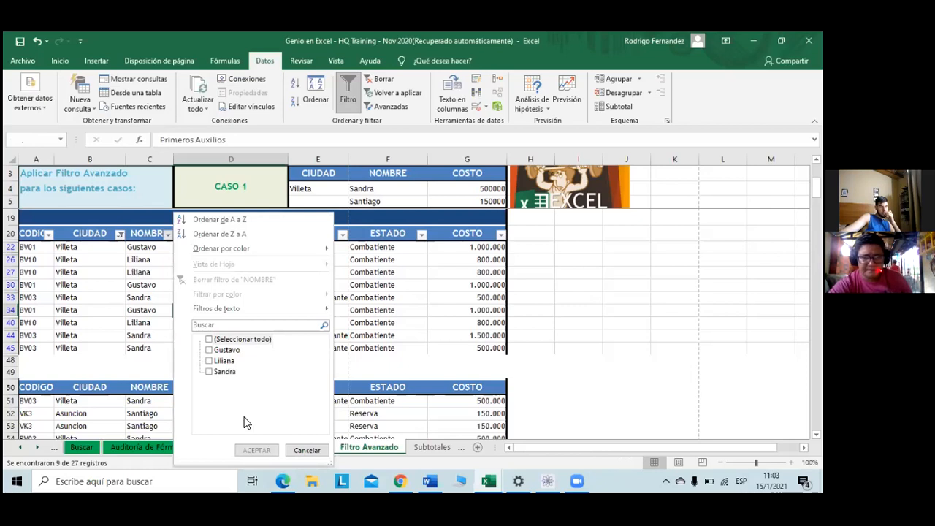
{"action": "left_click", "coordinate": [306, 450]}
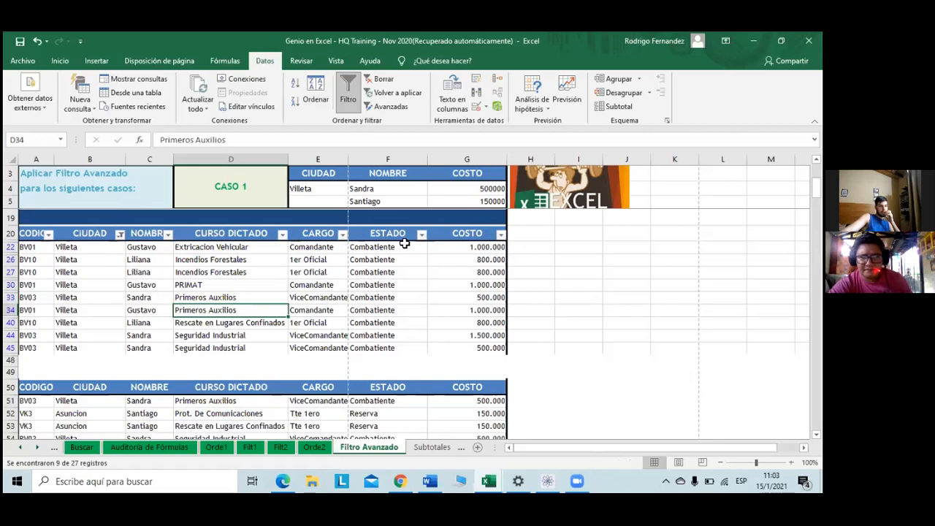
Step: Filter the database's NOMBRE column to show only the name given in criteria cell F4
{"action": "left_click", "coordinate": [398, 202]}
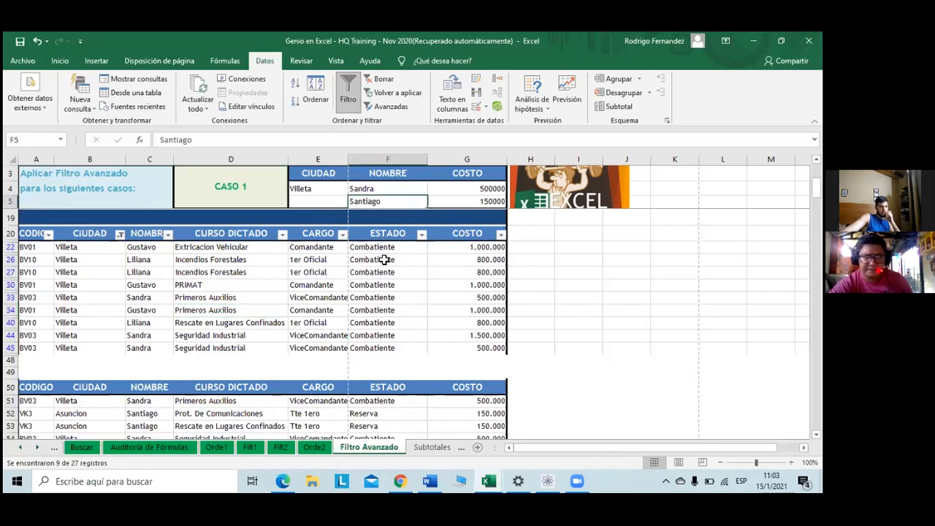
{"action": "left_click", "coordinate": [381, 188]}
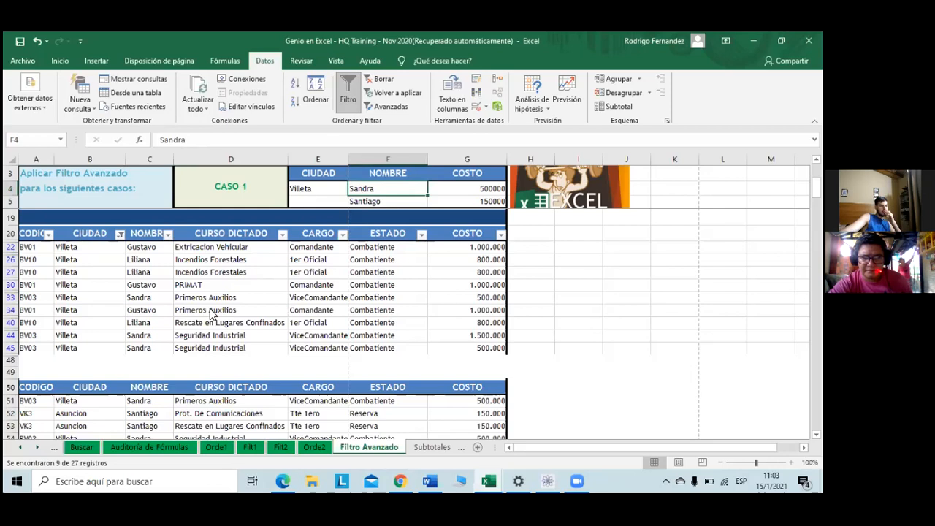
{"action": "left_click", "coordinate": [167, 233]}
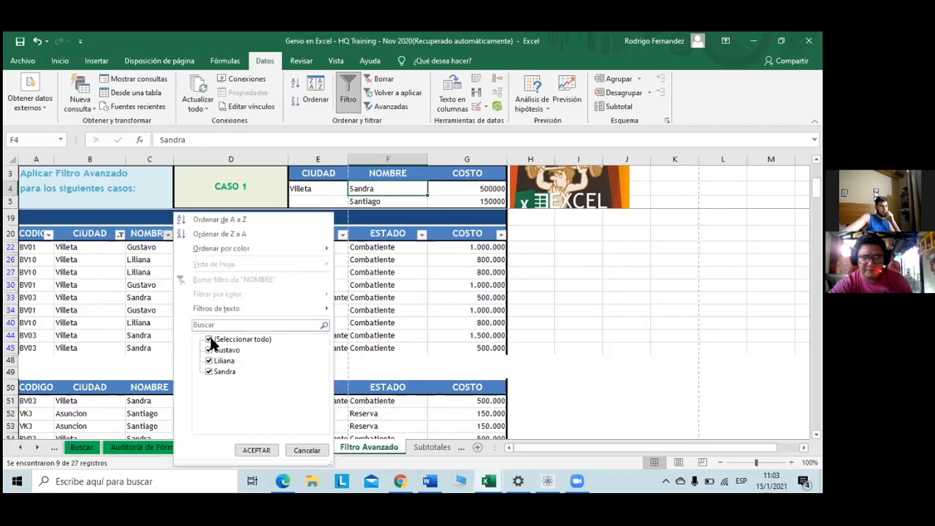
{"action": "left_click", "coordinate": [210, 339]}
{"action": "left_click", "coordinate": [210, 371]}
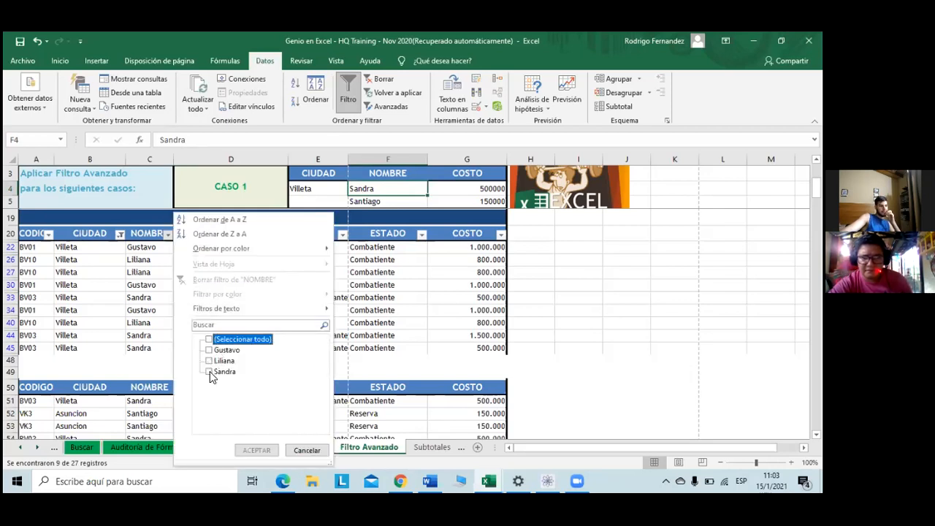
{"action": "left_click", "coordinate": [258, 450]}
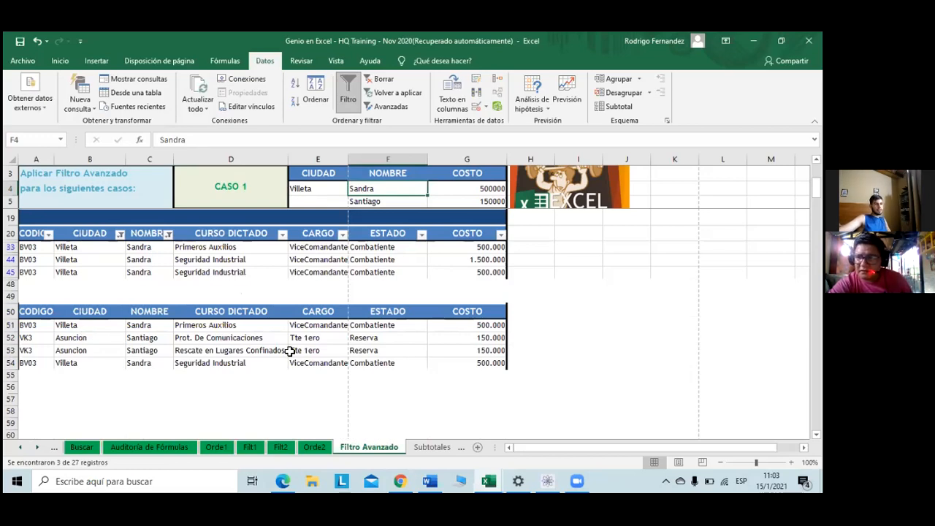
Step: Examine the COSTO and CURSO DICTADO values of the filtered Villeta records in rows 33, 44 and 45
{"action": "left_click", "coordinate": [482, 285]}
{"action": "key", "text": "Up"}
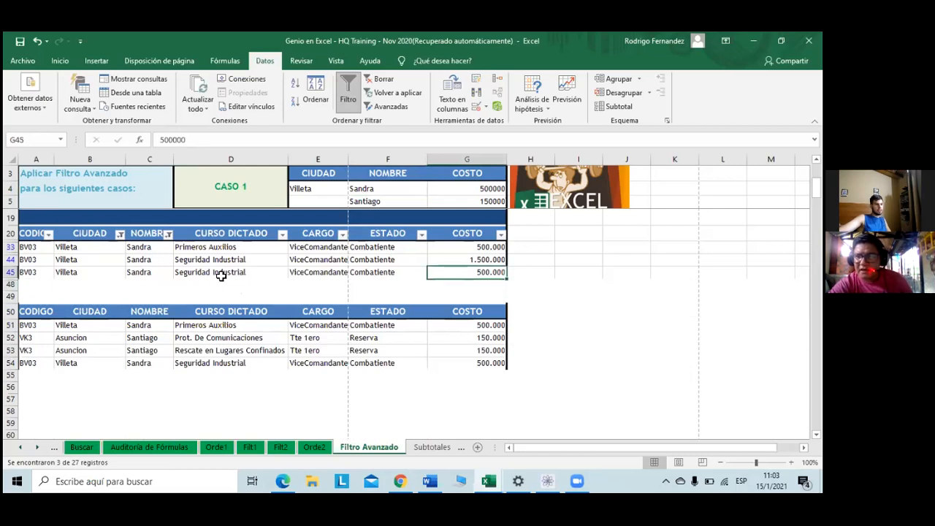
{"action": "key", "text": "ctrl+Home"}
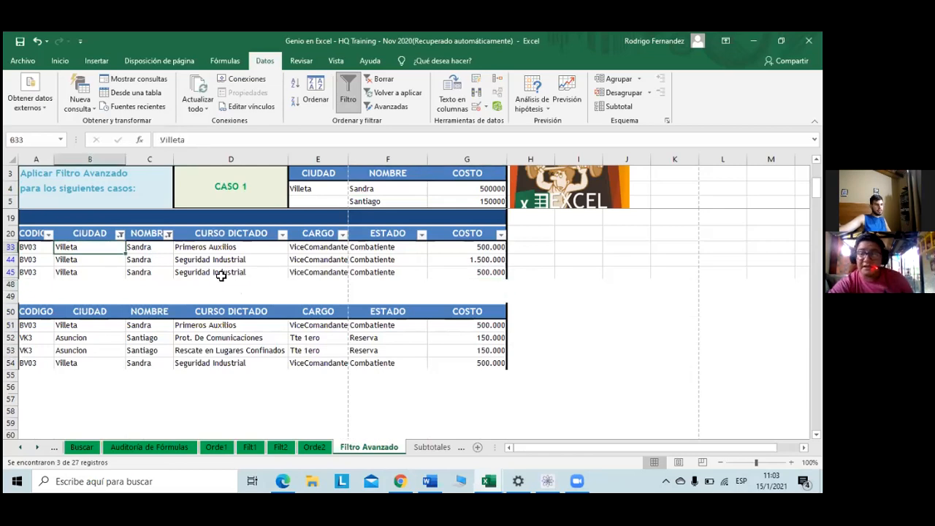
{"action": "key", "text": "Right"}
{"action": "key", "text": "Right"}
{"action": "key", "text": "Down"}
{"action": "key", "text": "Down"}
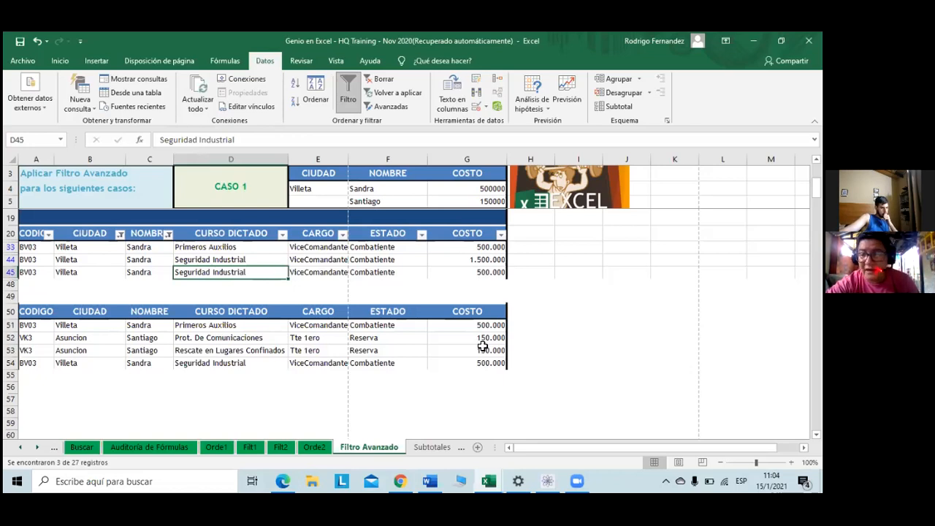
{"action": "key", "text": "Up"}
{"action": "key", "text": "Right"}
{"action": "key", "text": "Right"}
{"action": "key", "text": "Right"}
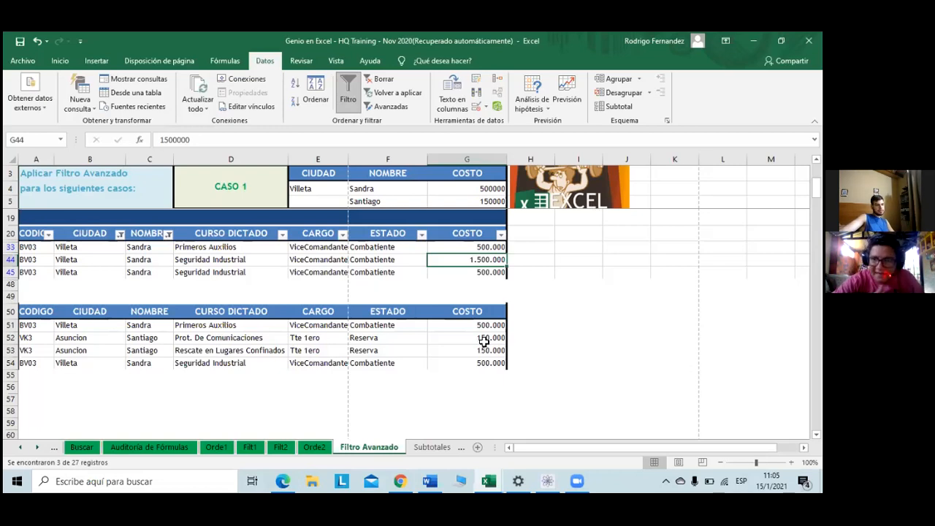
Step: Compare the COSTO criterion in G4 with the extracted costs, and check the second criteria row's NOMBRE and CIUDAD cells
{"action": "left_click", "coordinate": [479, 188]}
{"action": "left_click", "coordinate": [483, 327]}
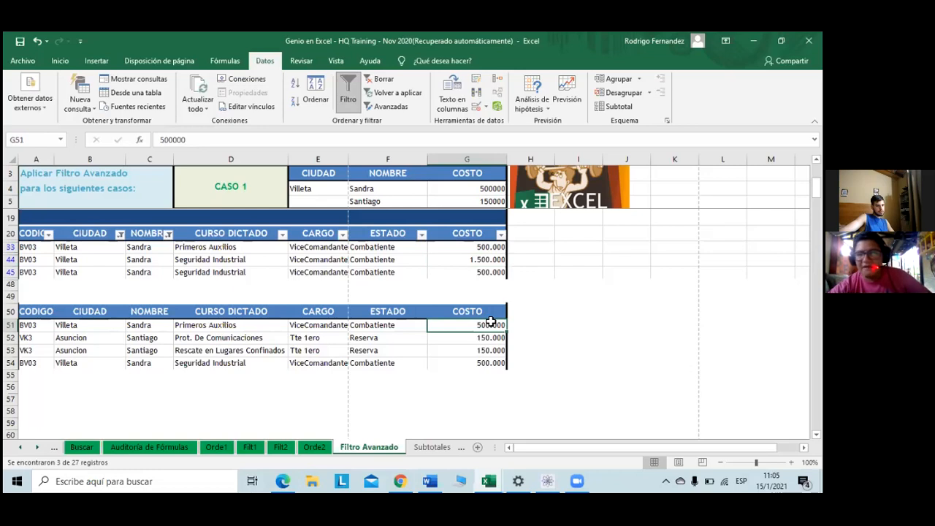
{"action": "left_click", "coordinate": [490, 362]}
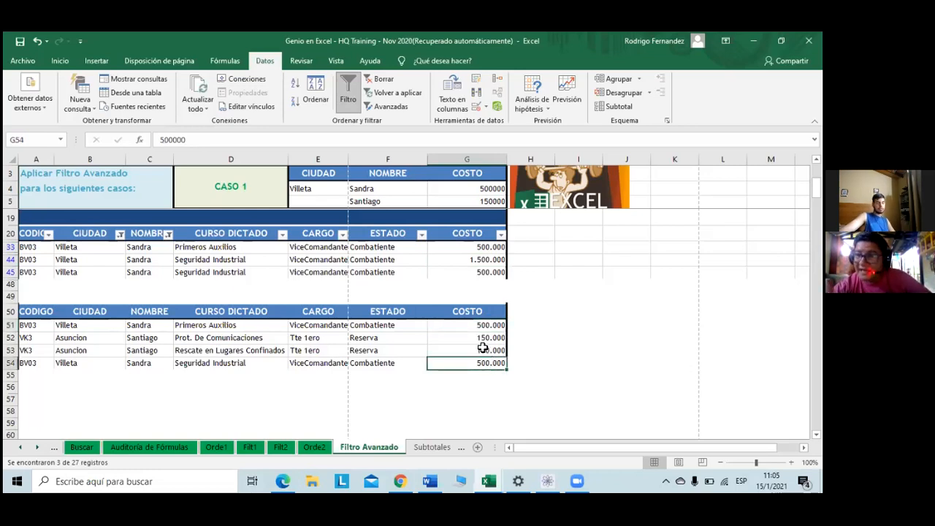
{"action": "left_click", "coordinate": [469, 327]}
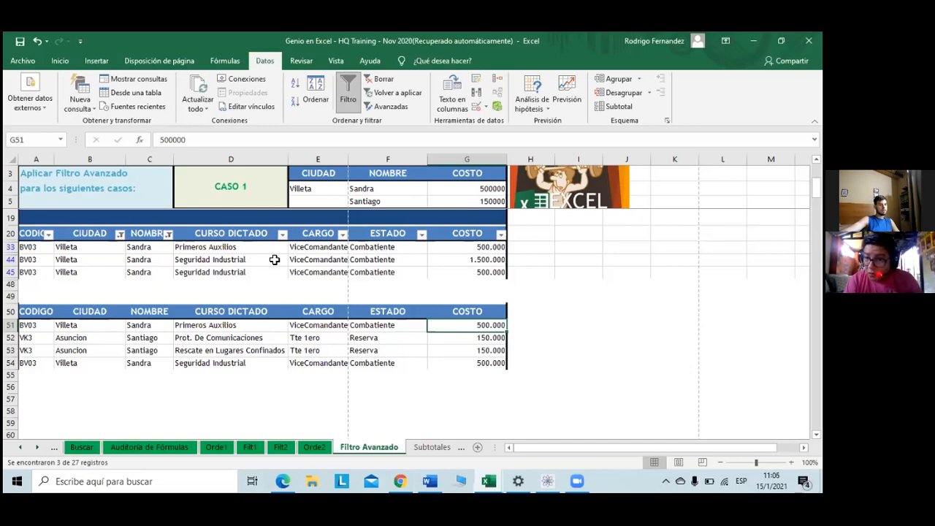
{"action": "scroll", "coordinate": [278, 424], "scroll_direction": "down", "scroll_amount": 1}
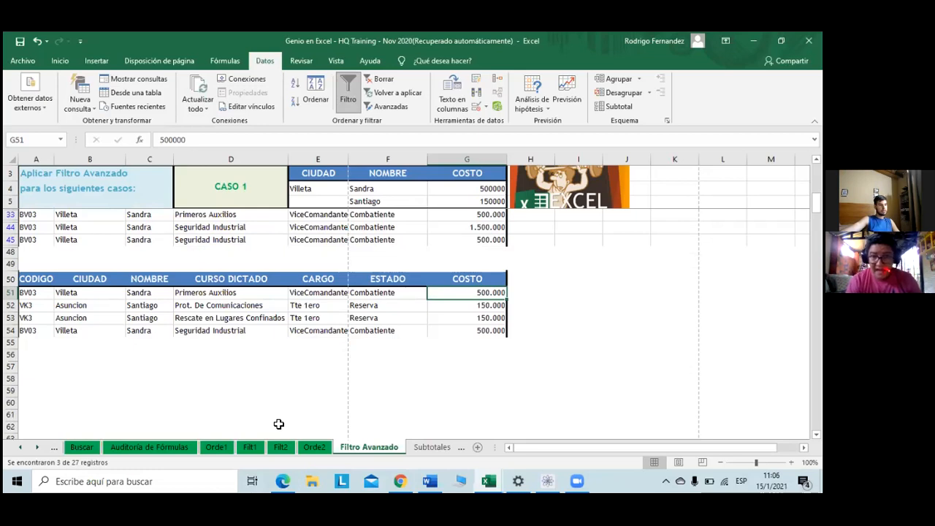
{"action": "left_click", "coordinate": [388, 201]}
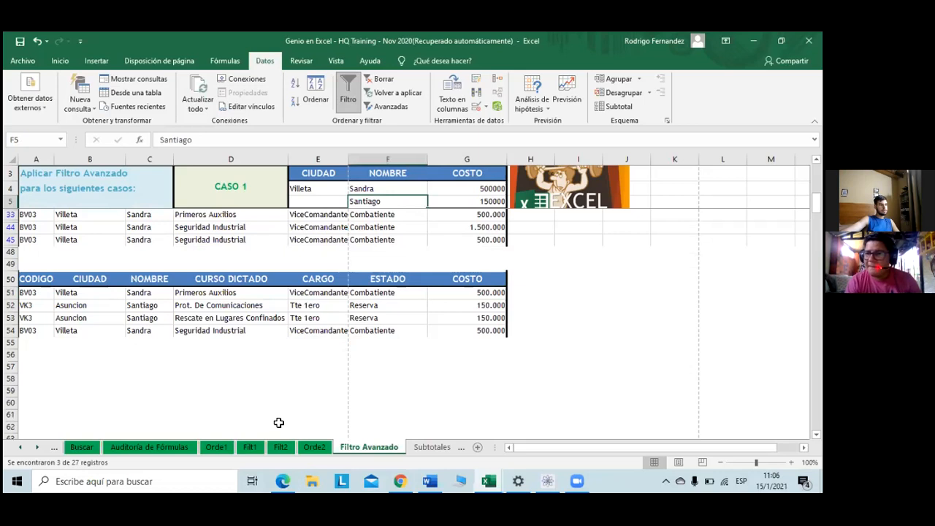
{"action": "left_click", "coordinate": [326, 202]}
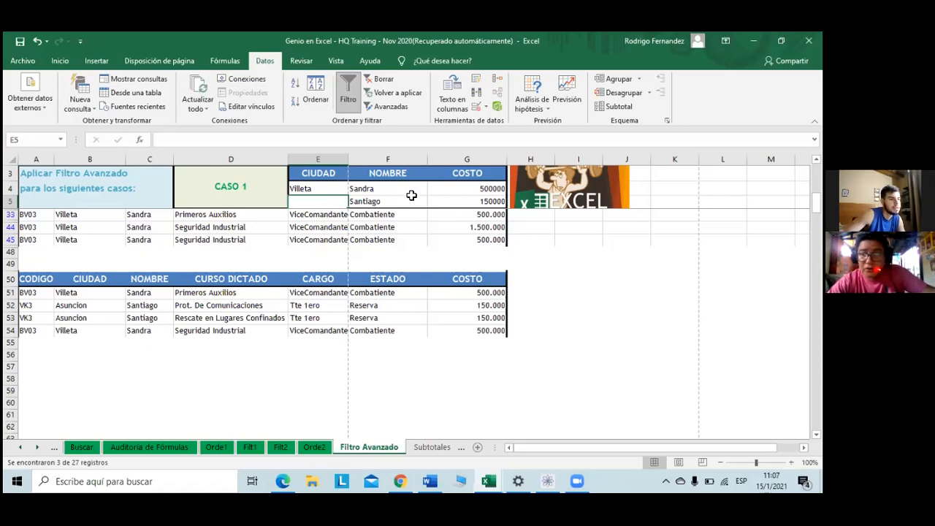
Step: Clear the filters on the CIUDAD and NOMBRE columns of the working database
{"action": "scroll", "coordinate": [358, 233], "scroll_direction": "up", "scroll_amount": 2}
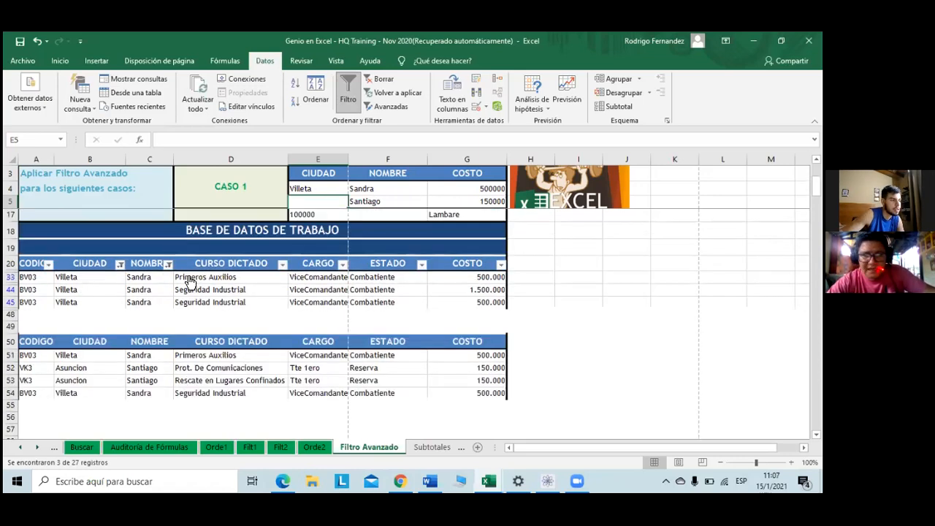
{"action": "left_click", "coordinate": [119, 264]}
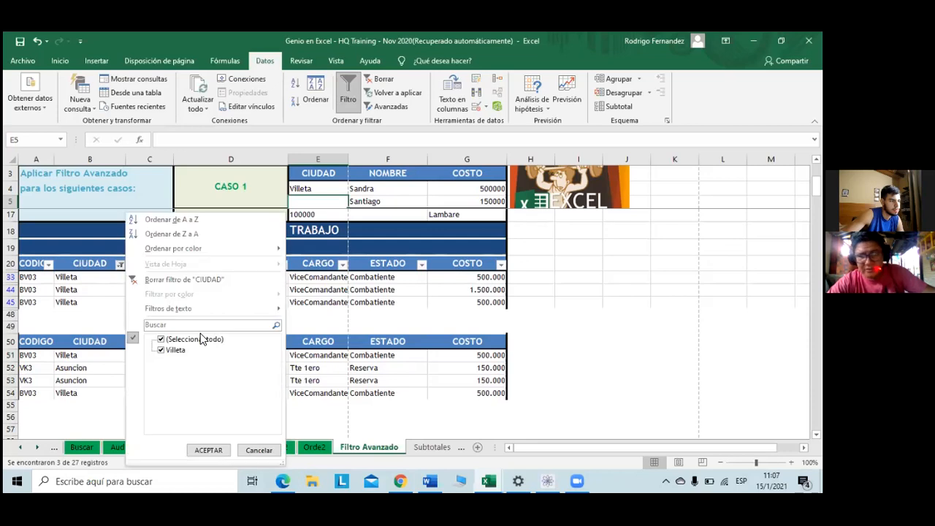
{"action": "left_click", "coordinate": [188, 280]}
{"action": "left_click", "coordinate": [168, 263]}
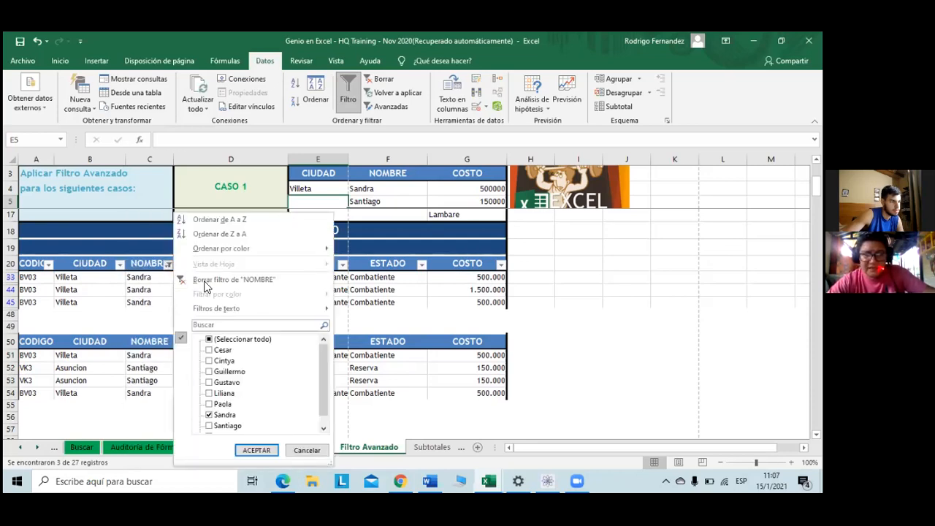
{"action": "left_click", "coordinate": [204, 282]}
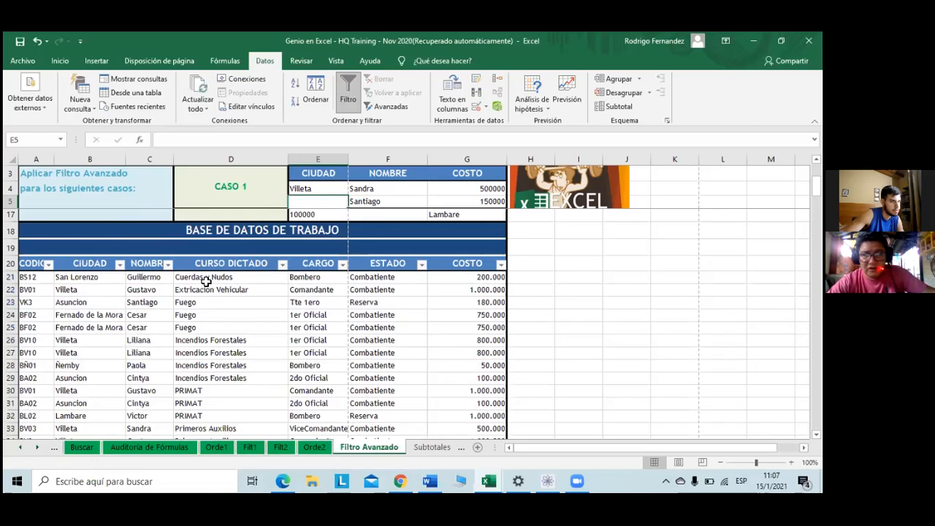
Step: Filter the database's NOMBRE column to show only the name given in criteria cell F5
{"action": "left_click", "coordinate": [120, 263]}
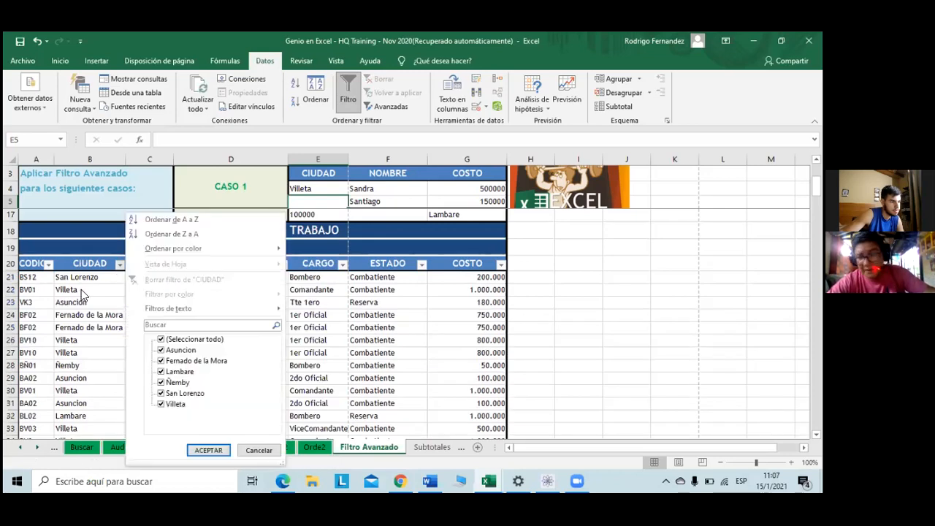
{"action": "left_click", "coordinate": [168, 264]}
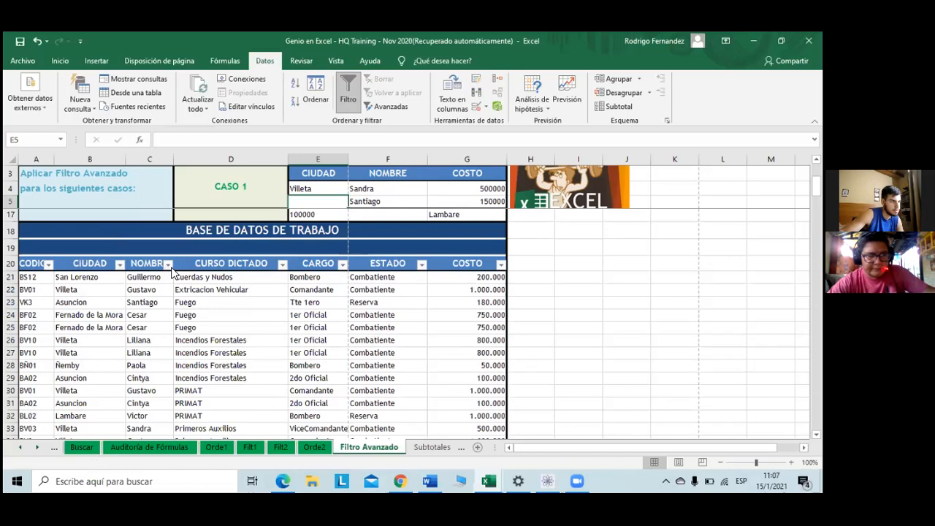
{"action": "left_click", "coordinate": [168, 264]}
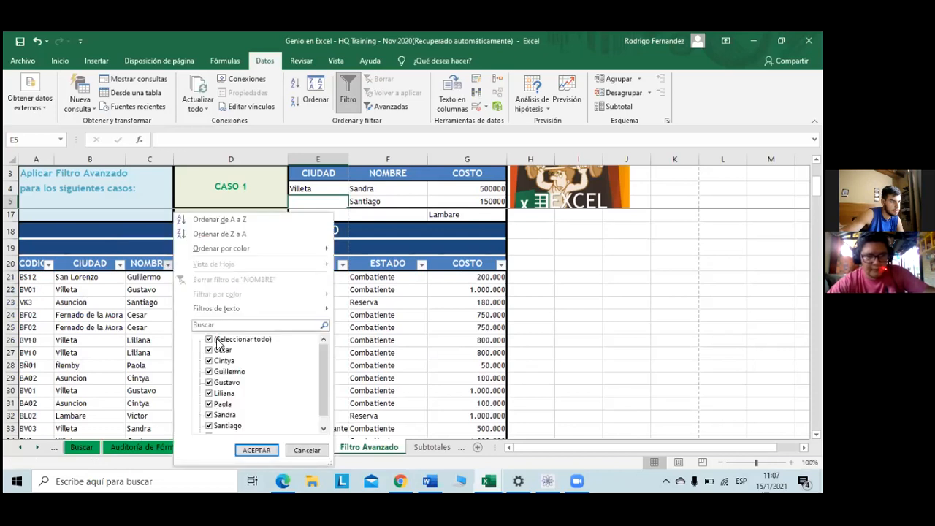
{"action": "left_click", "coordinate": [209, 339]}
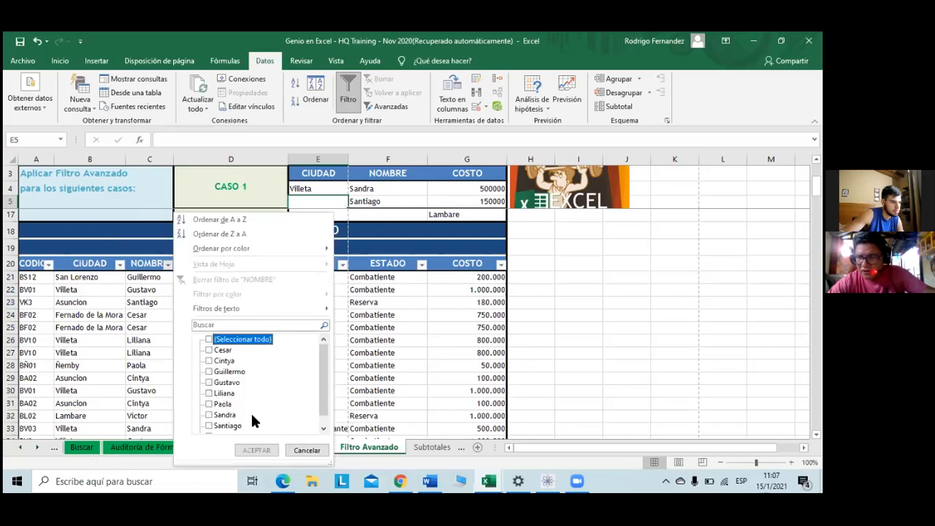
{"action": "scroll", "coordinate": [225, 411], "scroll_direction": "down", "scroll_amount": 1}
{"action": "left_click", "coordinate": [209, 414]}
{"action": "left_click", "coordinate": [257, 450]}
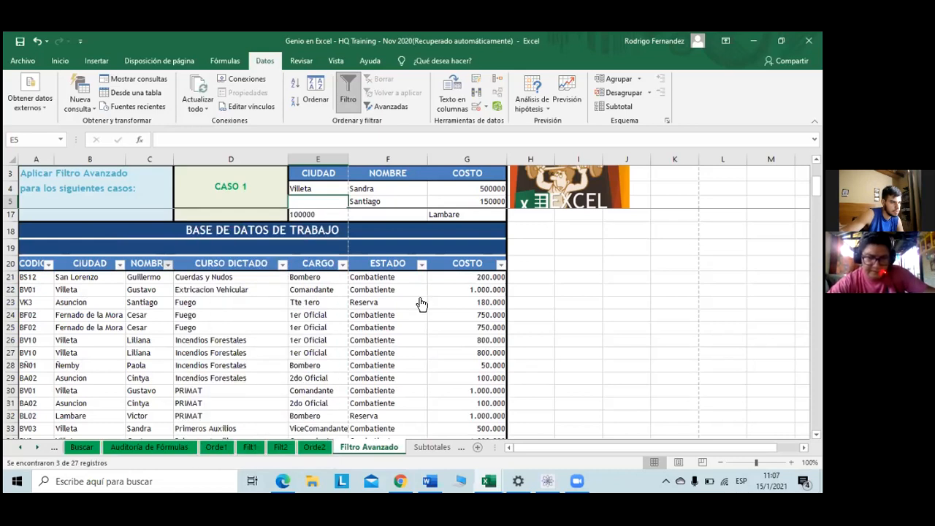
Step: Filter the database's COSTO column to 150.000 and compare the filtered records with the advanced filter extract below row 50
{"action": "left_click", "coordinate": [500, 263]}
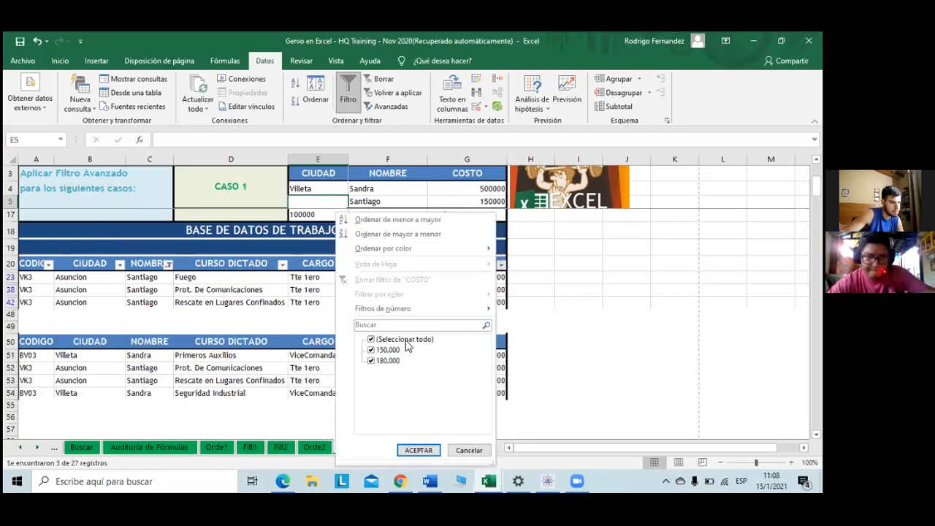
{"action": "left_click", "coordinate": [388, 358]}
{"action": "left_click", "coordinate": [408, 450]}
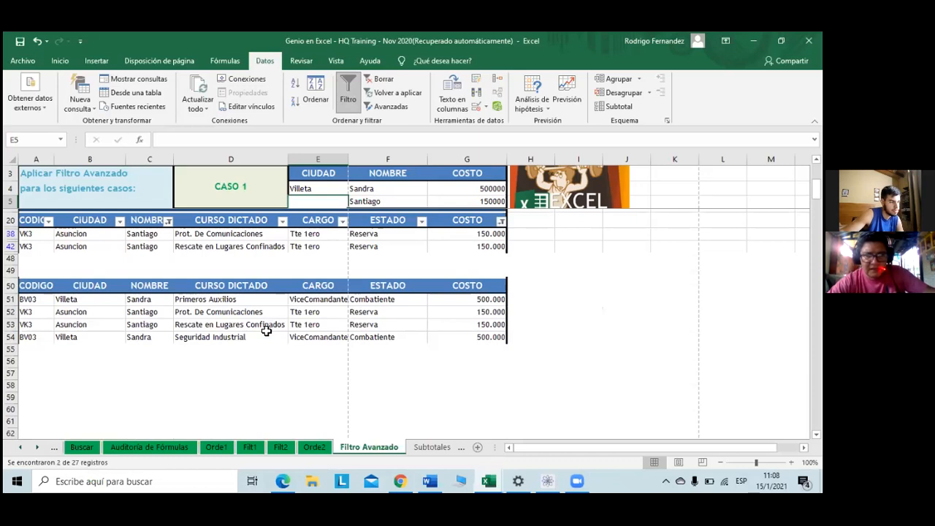
{"action": "scroll", "coordinate": [259, 339], "scroll_direction": "up", "scroll_amount": 1}
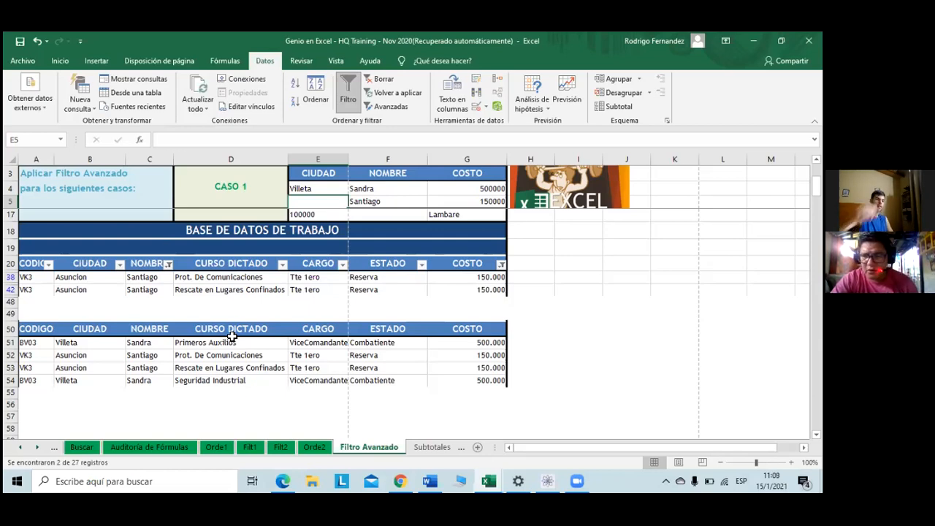
{"action": "key", "text": "ctrl+z"}
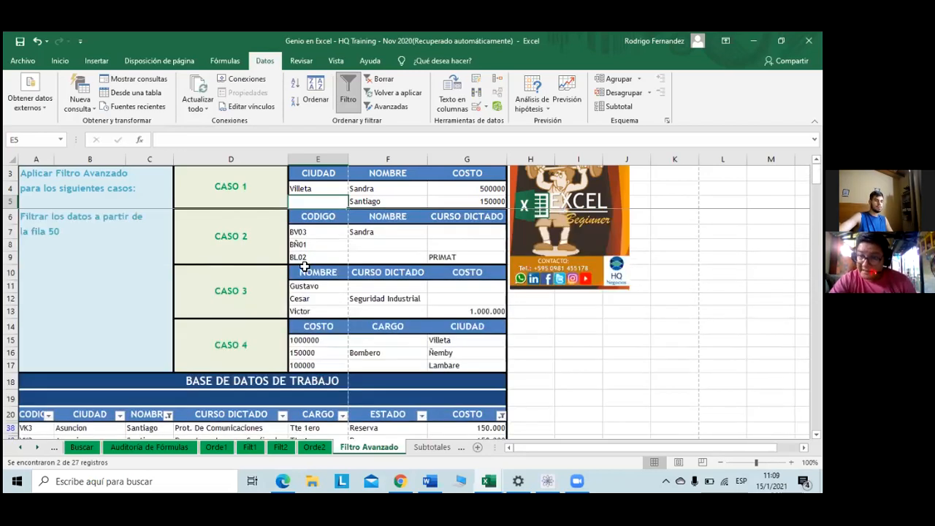
{"action": "key", "text": "ctrl+y"}
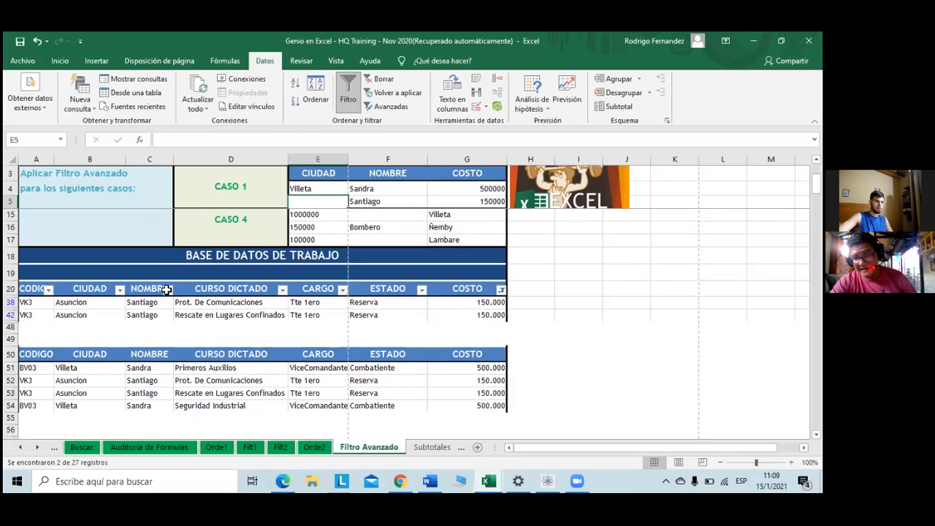
{"action": "key", "text": "ctrl+z"}
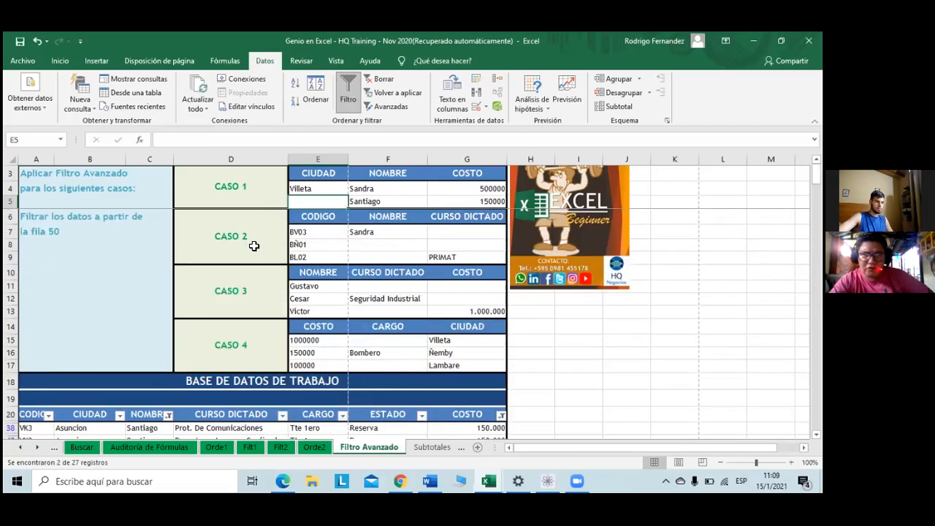
Step: Unfreeze the panes of the Filtro Avanzado sheet so the Case 1 criteria rows scroll freely
{"action": "left_click", "coordinate": [246, 202]}
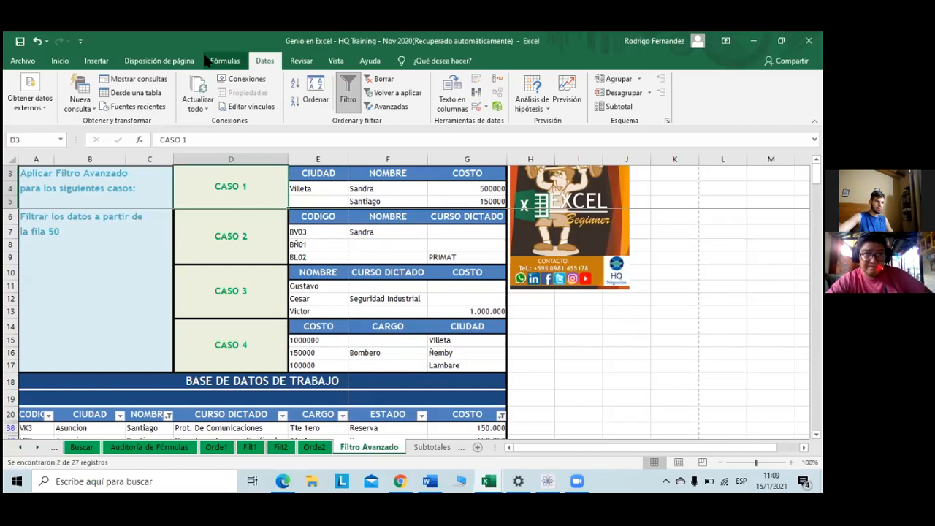
{"action": "left_click", "coordinate": [335, 60]}
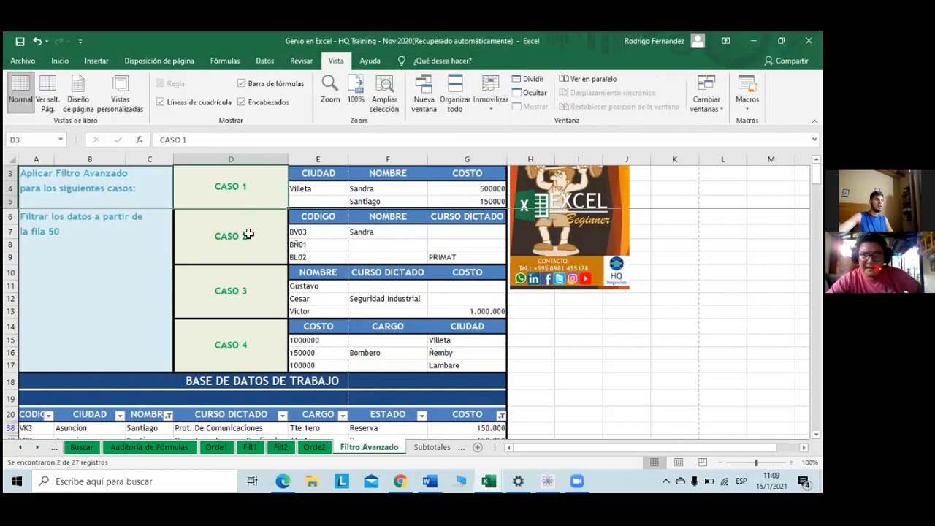
{"action": "key", "text": "Down"}
{"action": "key", "text": "Up"}
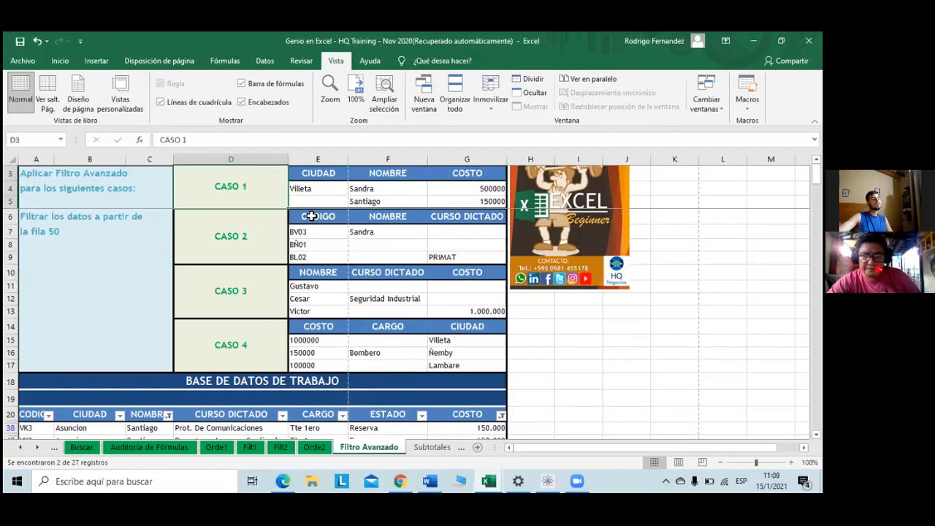
{"action": "left_click", "coordinate": [317, 233]}
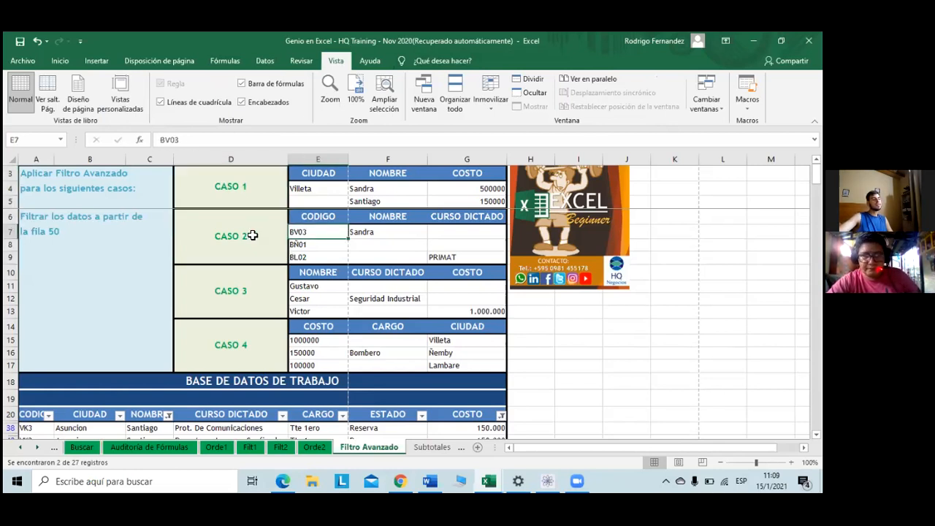
{"action": "key", "text": "Left"}
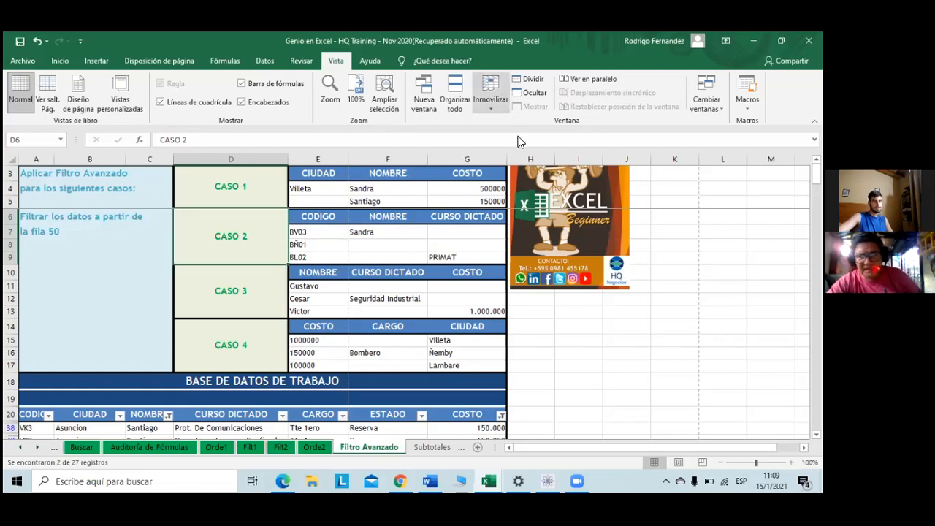
{"action": "left_click", "coordinate": [491, 103]}
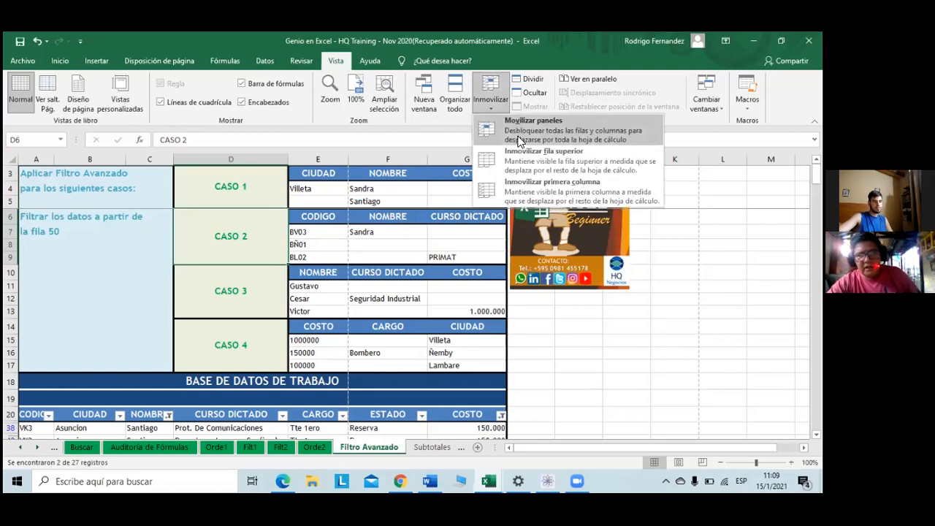
{"action": "left_click", "coordinate": [282, 274]}
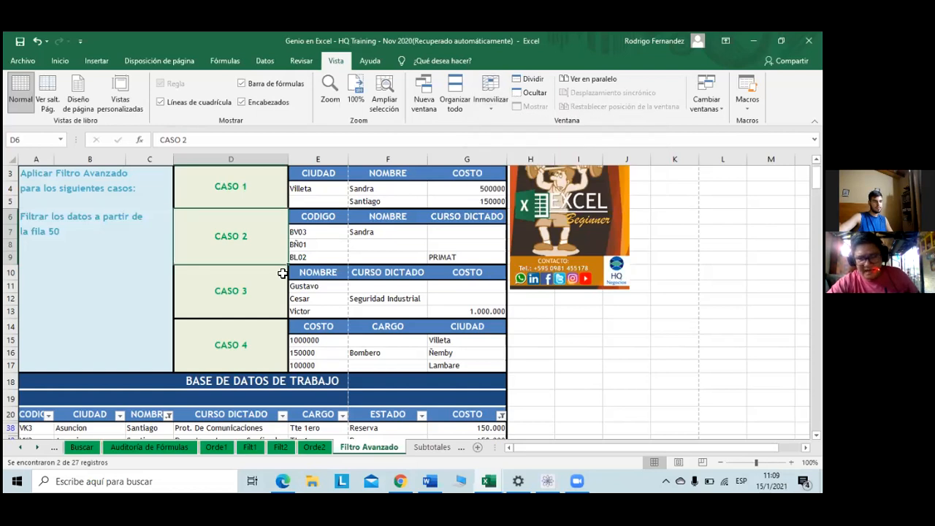
Step: Freeze the panes at cell A10 with row 6 as the first visible row, keeping Case 2's criteria rows 6 to 9 fixed
{"action": "scroll", "coordinate": [282, 273], "scroll_direction": "up", "scroll_amount": 10}
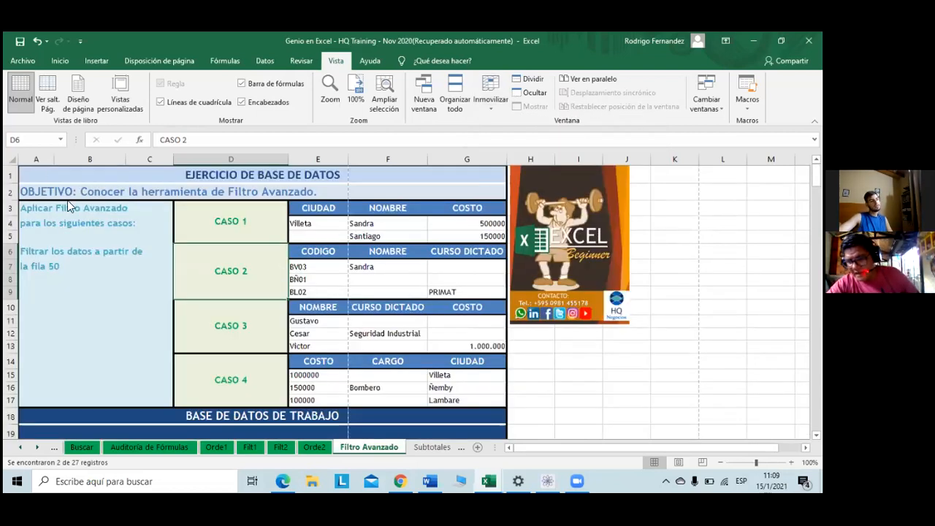
{"action": "scroll", "coordinate": [67, 204], "scroll_direction": "down", "scroll_amount": 2}
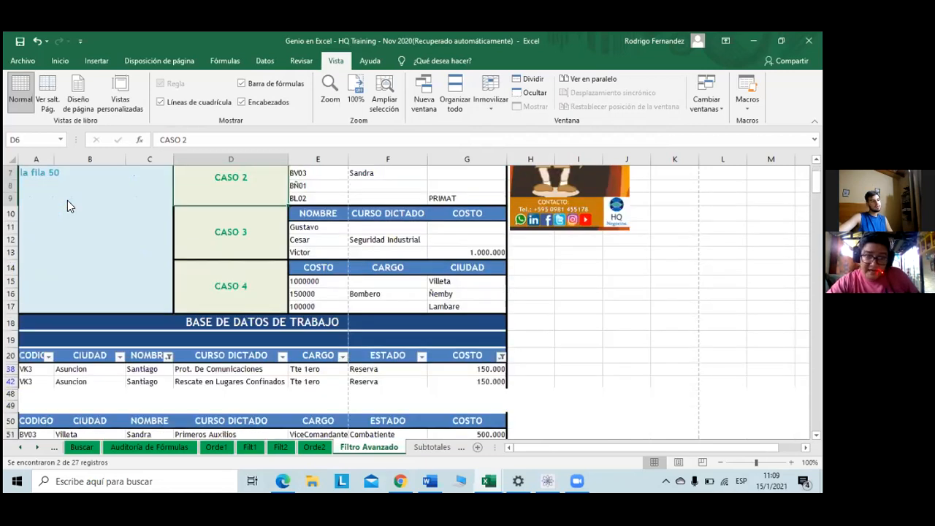
{"action": "key", "text": "Left"}
{"action": "key", "text": "Left"}
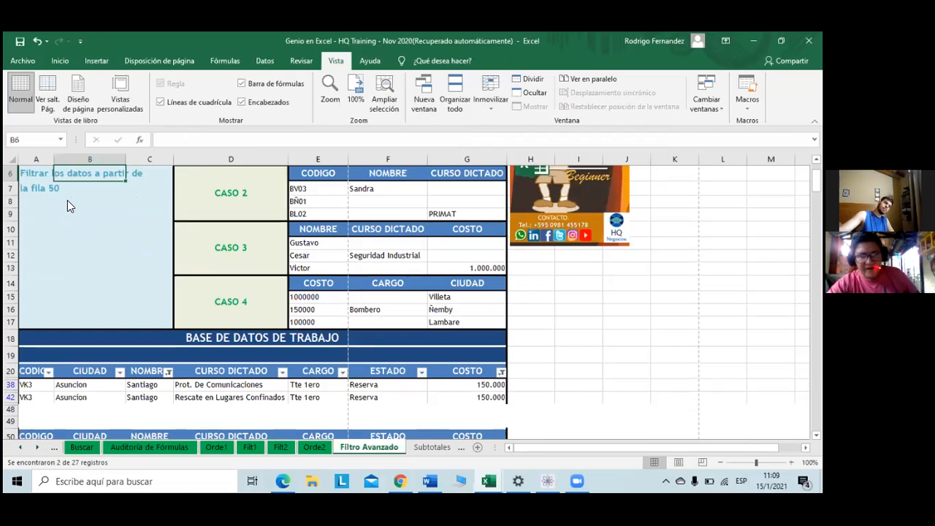
{"action": "key", "text": "Down"}
{"action": "key", "text": "Down"}
{"action": "key", "text": "Down"}
{"action": "key", "text": "Left"}
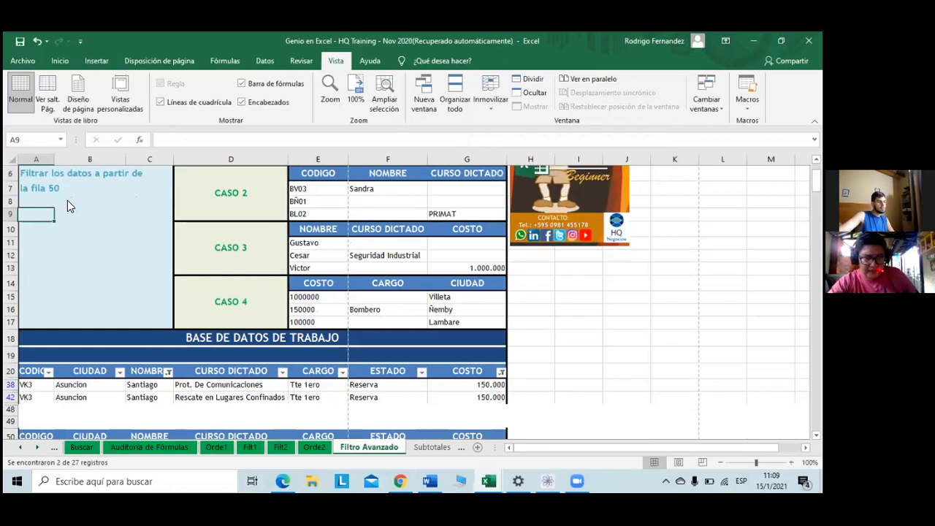
{"action": "key", "text": "Down"}
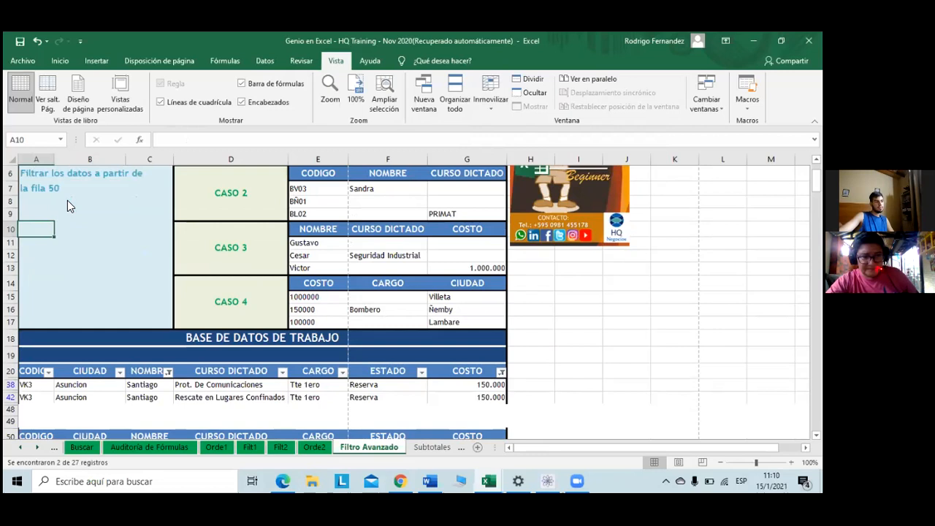
{"action": "key", "text": "Up"}
{"action": "key", "text": "Up"}
{"action": "key", "text": "Up"}
{"action": "key", "text": "Up"}
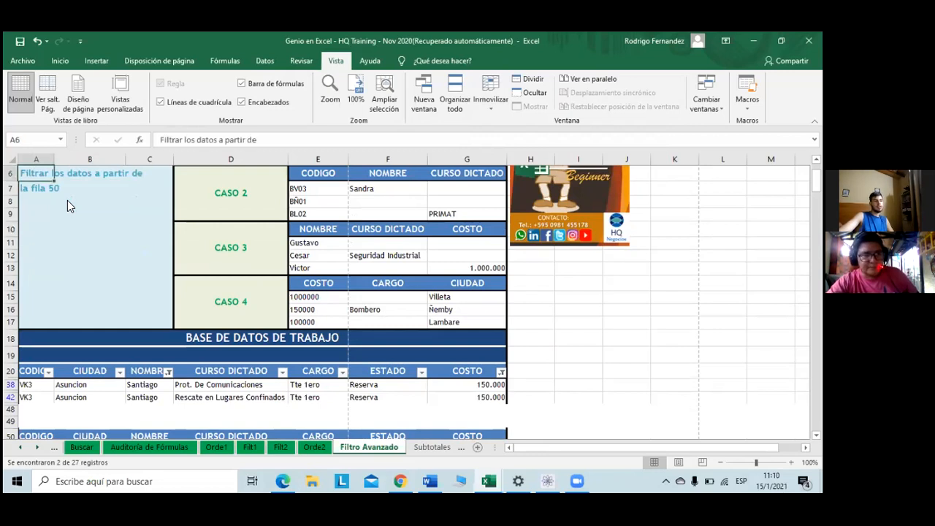
{"action": "key", "text": "Down"}
{"action": "key", "text": "Down"}
{"action": "key", "text": "Down"}
{"action": "key", "text": "Down"}
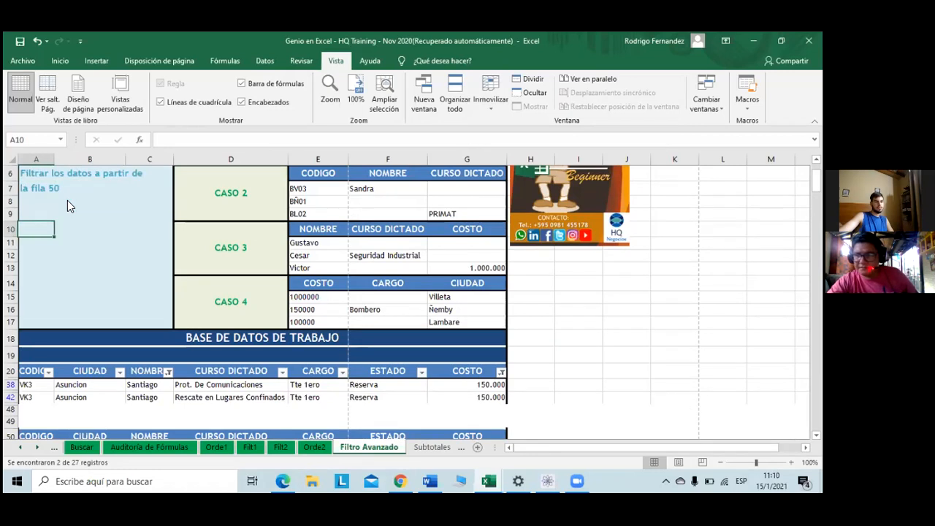
{"action": "key", "text": "alt+n"}
{"action": "key", "text": "m"}
{"action": "key", "text": "Return"}
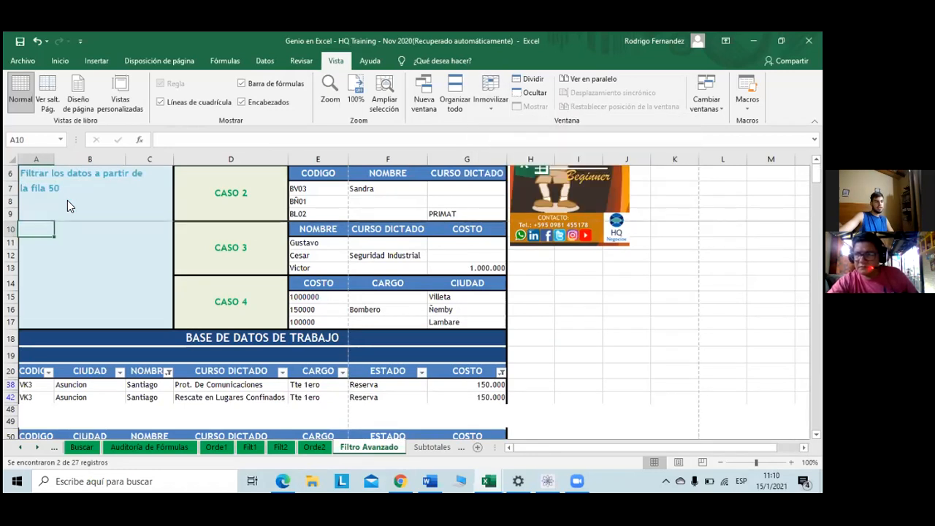
{"action": "scroll", "coordinate": [67, 200], "scroll_direction": "down", "scroll_amount": 2}
{"action": "scroll", "coordinate": [67, 200], "scroll_direction": "up", "scroll_amount": 2}
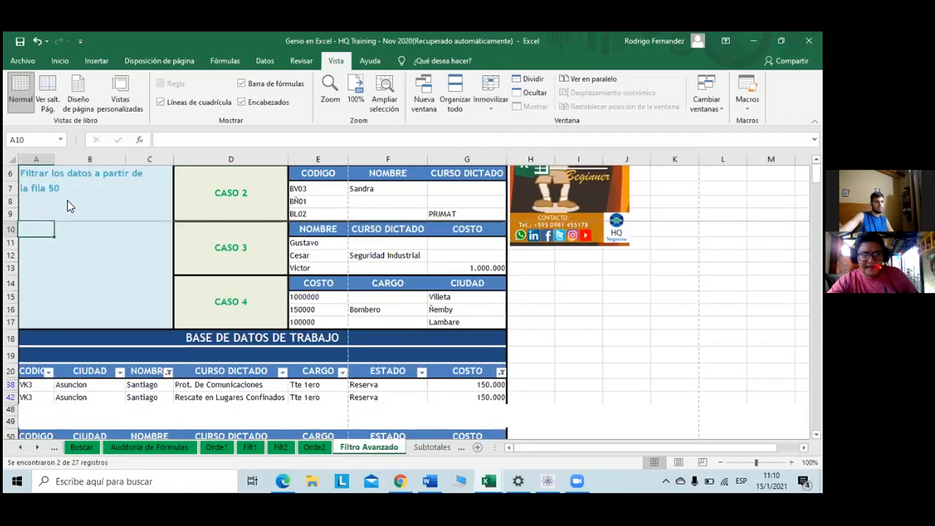
{"action": "scroll", "coordinate": [67, 200], "scroll_direction": "down", "scroll_amount": 3}
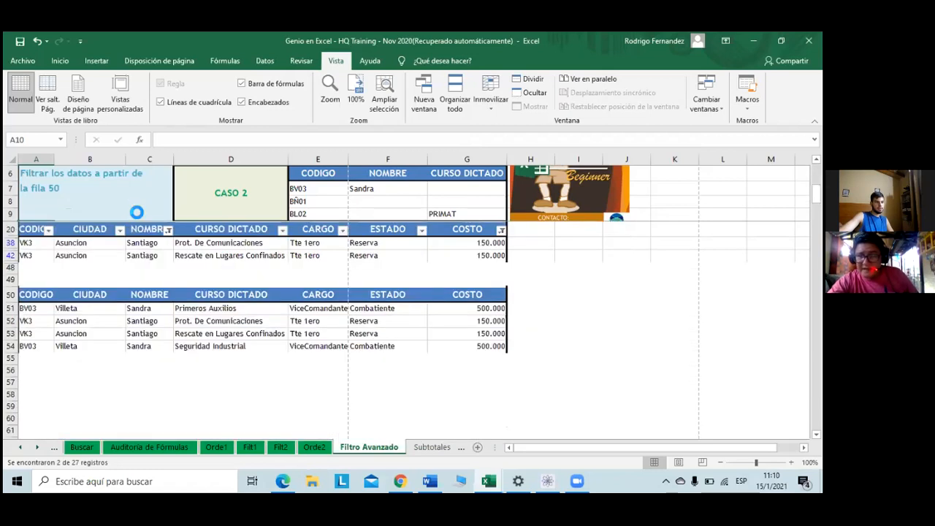
Step: Clear the filters on the NOMBRE and COSTO columns of the working database
{"action": "scroll", "coordinate": [137, 212], "scroll_direction": "up", "scroll_amount": 3}
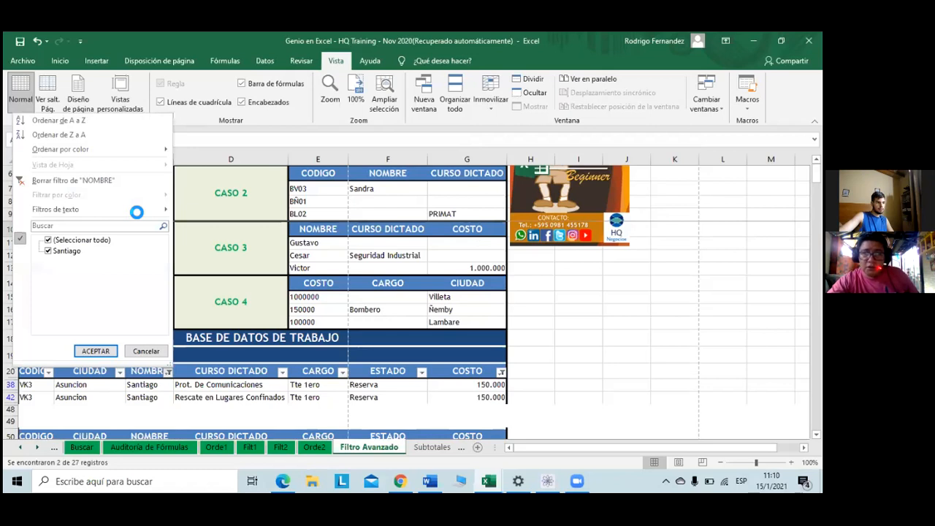
{"action": "key", "text": "Escape"}
{"action": "left_click", "coordinate": [501, 372]}
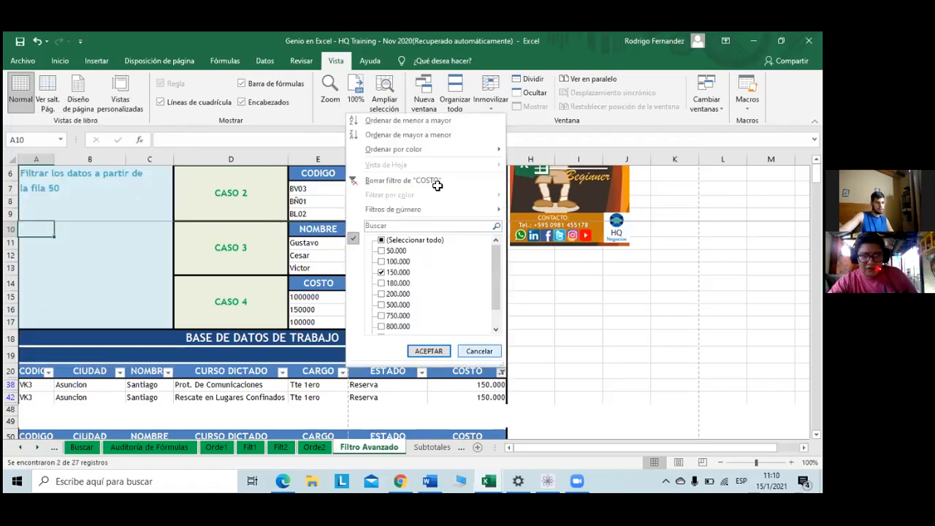
{"action": "left_click", "coordinate": [437, 185]}
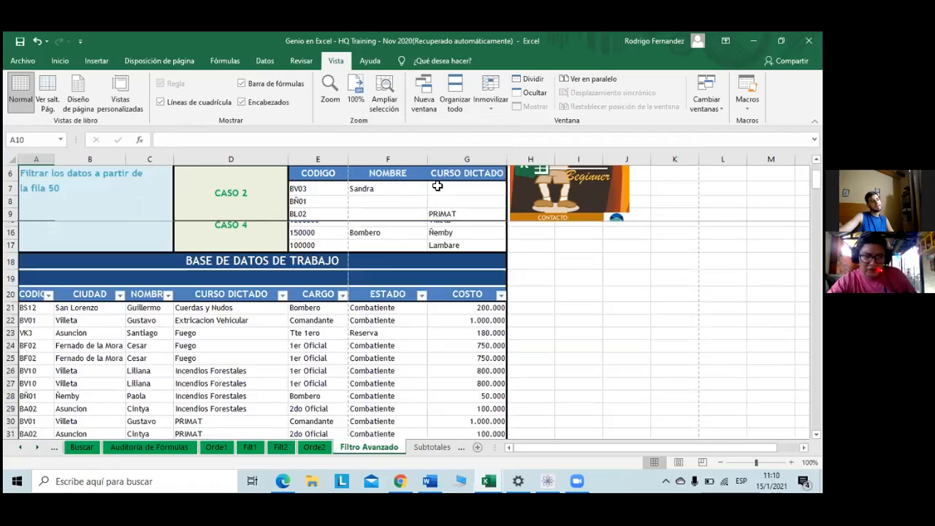
{"action": "scroll", "coordinate": [392, 383], "scroll_direction": "down", "scroll_amount": 2}
{"action": "scroll", "coordinate": [392, 383], "scroll_direction": "up", "scroll_amount": 1}
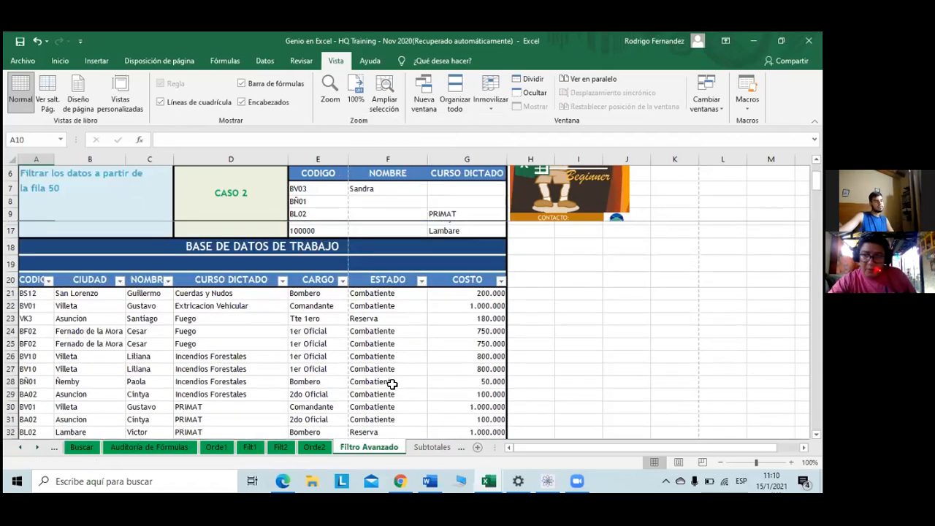
Step: Start an advanced filter on the working database A20:G47 with Case 2's criteria range E6:G9
{"action": "scroll", "coordinate": [35, 291], "scroll_direction": "up", "scroll_amount": 1}
{"action": "left_click_drag", "start_coordinate": [35, 291], "coordinate": [449, 289]}
{"action": "left_click", "coordinate": [440, 279]}
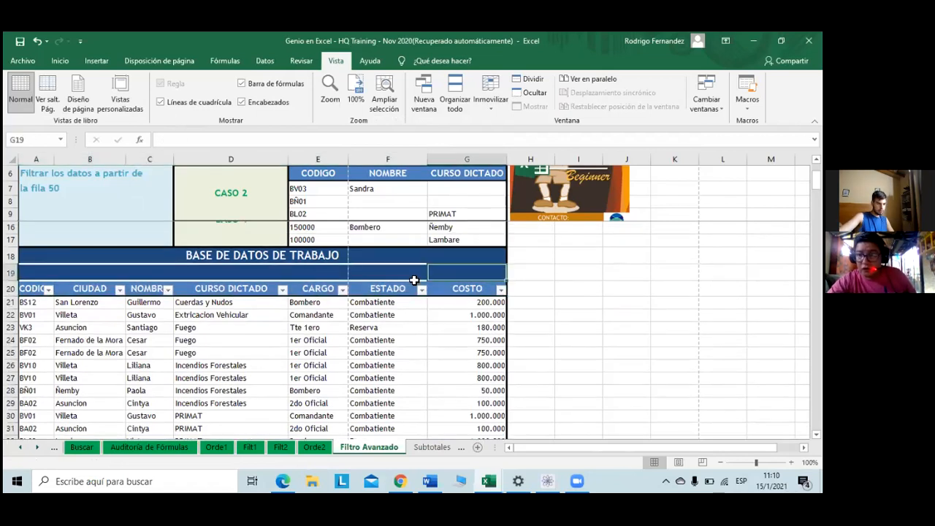
{"action": "left_click", "coordinate": [31, 301]}
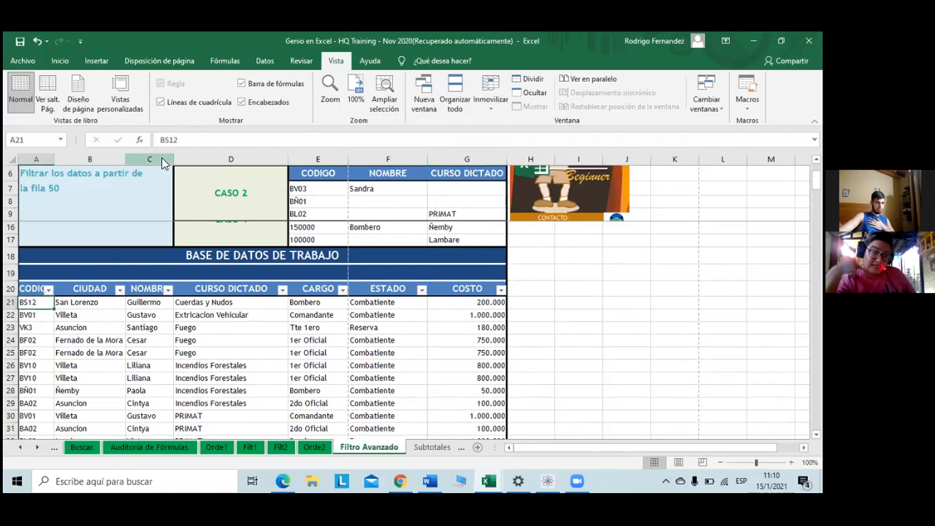
{"action": "left_click", "coordinate": [265, 61]}
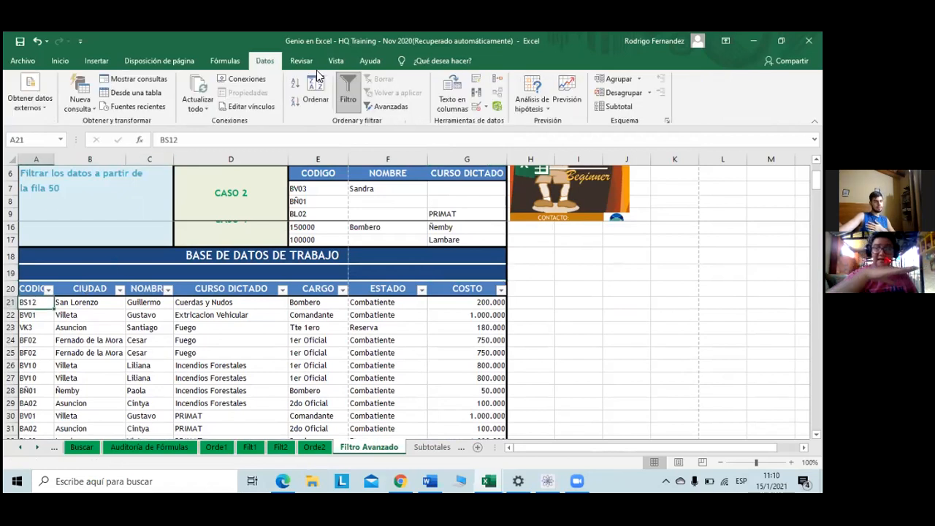
{"action": "left_click", "coordinate": [392, 107]}
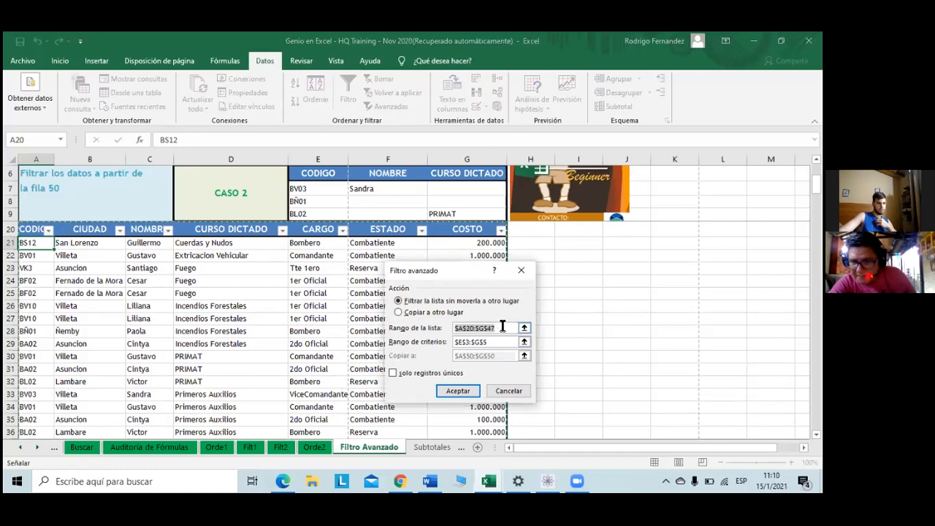
{"action": "left_click", "coordinate": [452, 343]}
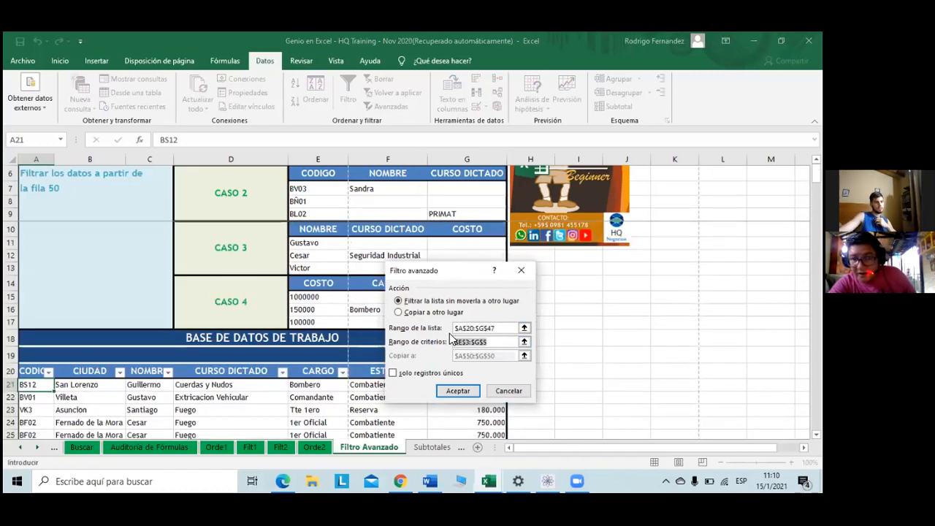
{"action": "key", "text": "BackSpace"}
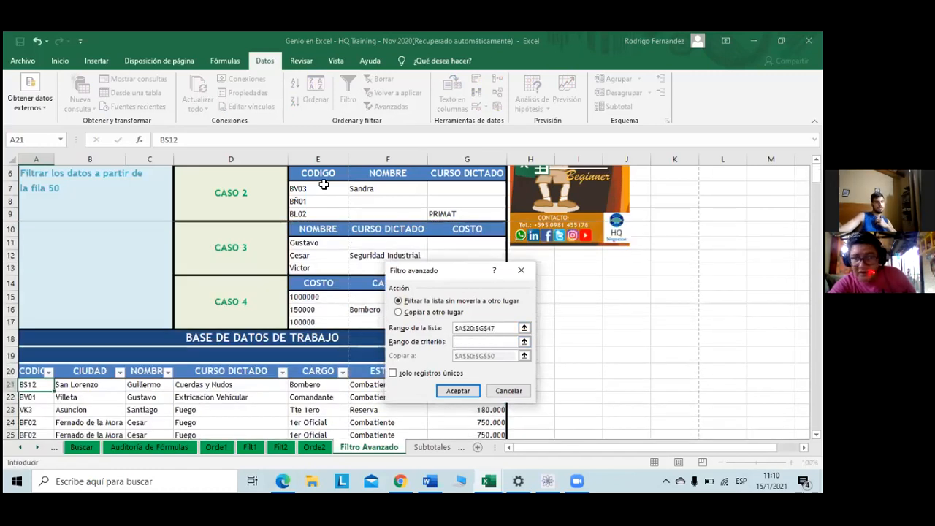
{"action": "left_click_drag", "start_coordinate": [326, 174], "coordinate": [461, 213]}
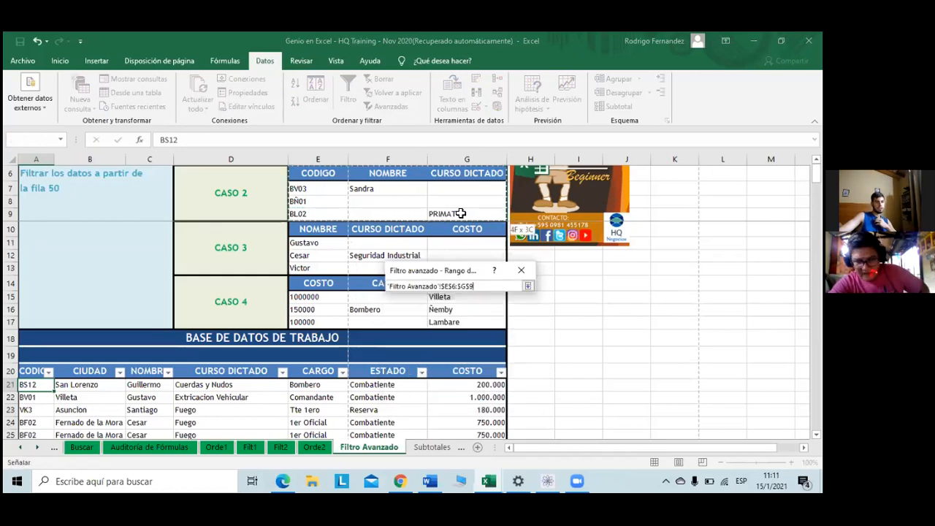
{"action": "left_click_drag", "start_coordinate": [460, 214], "coordinate": [460, 214]}
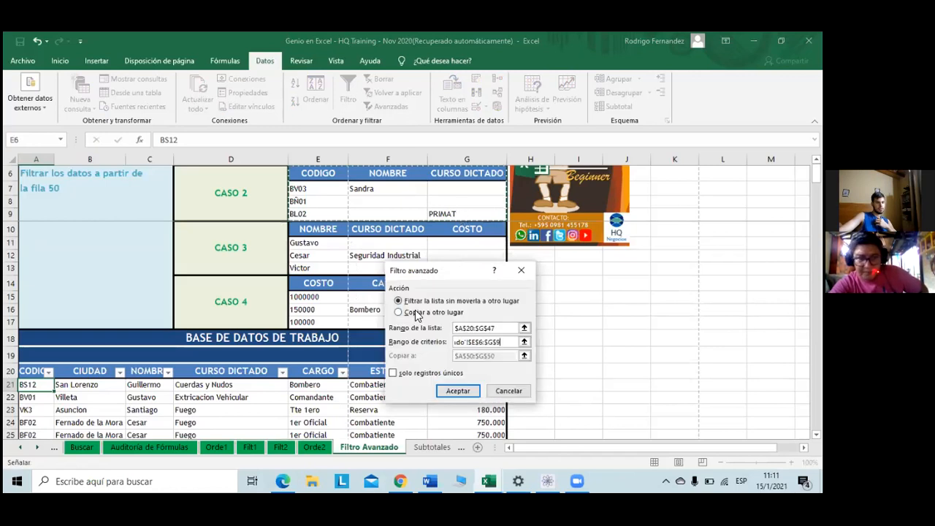
Step: Set the advanced filter to copy its results to cell A56, run it, and review the extracted records
{"action": "left_click", "coordinate": [415, 311]}
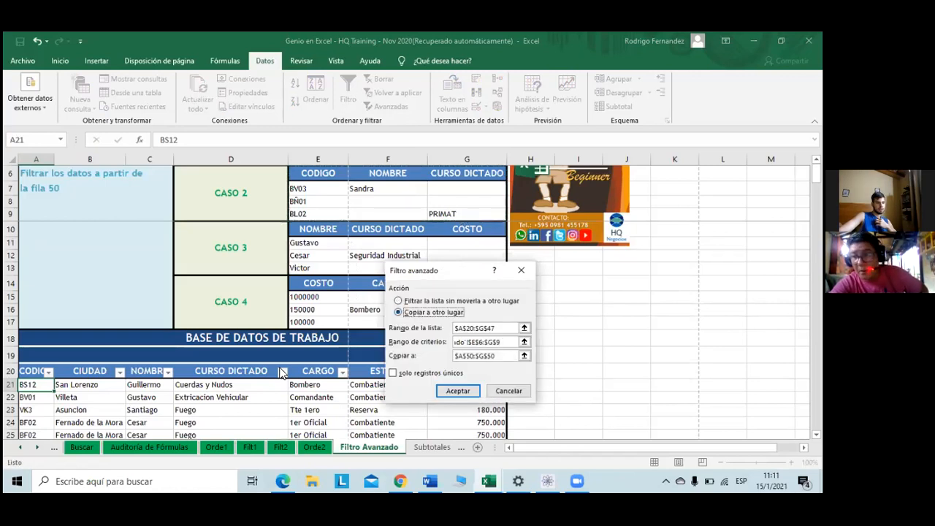
{"action": "left_click", "coordinate": [498, 356]}
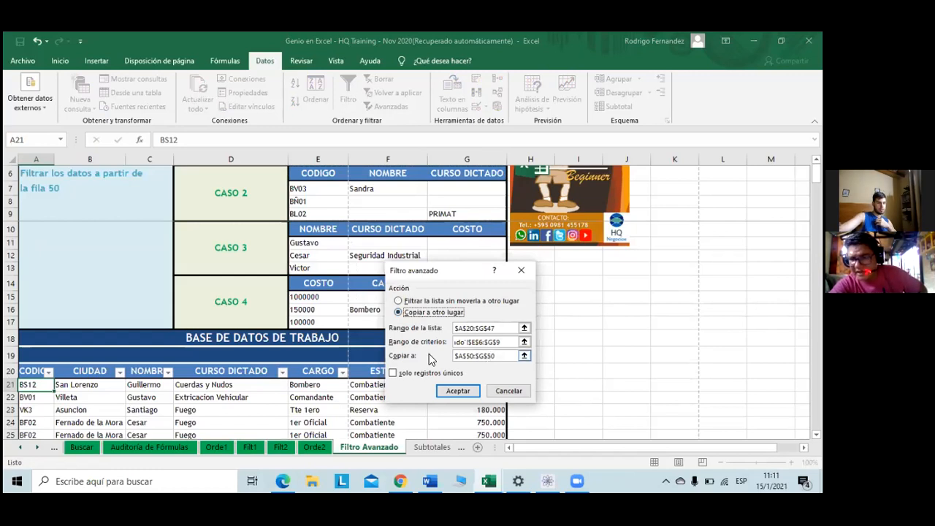
{"action": "key", "text": "BackSpace"}
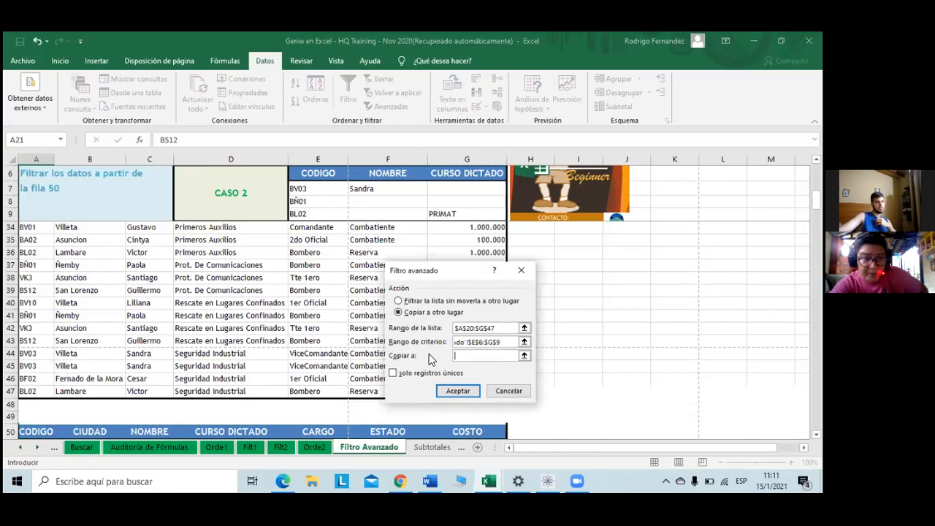
{"action": "left_click", "coordinate": [579, 431]}
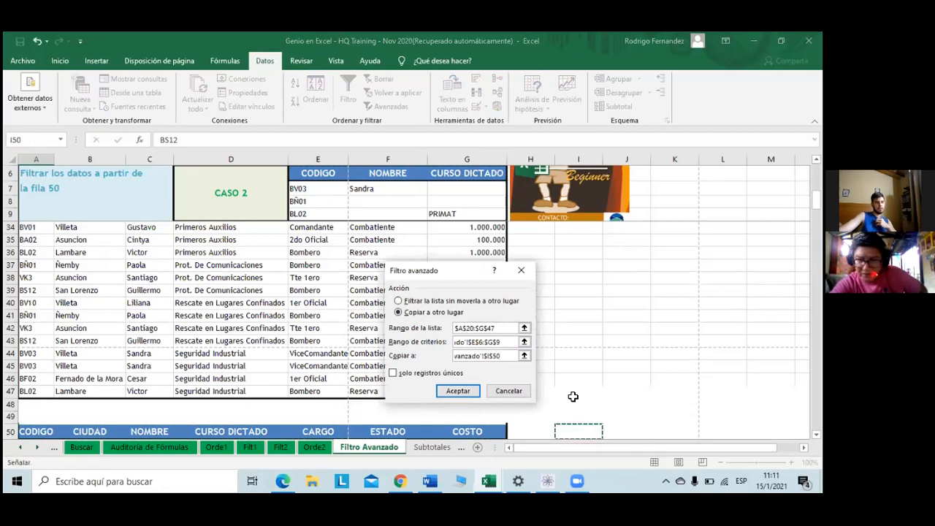
{"action": "scroll", "coordinate": [563, 400], "scroll_direction": "down", "scroll_amount": 2}
{"action": "scroll", "coordinate": [563, 400], "scroll_direction": "down", "scroll_amount": 1}
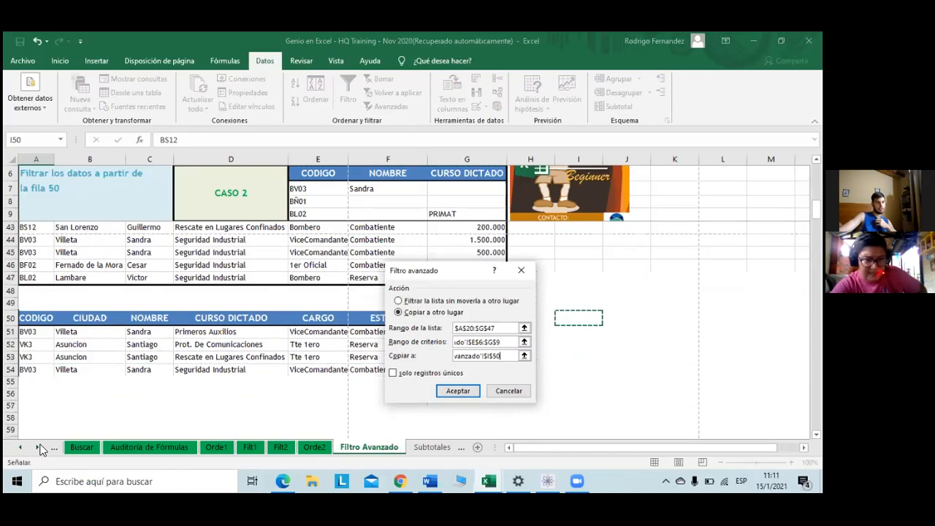
{"action": "left_click", "coordinate": [46, 395]}
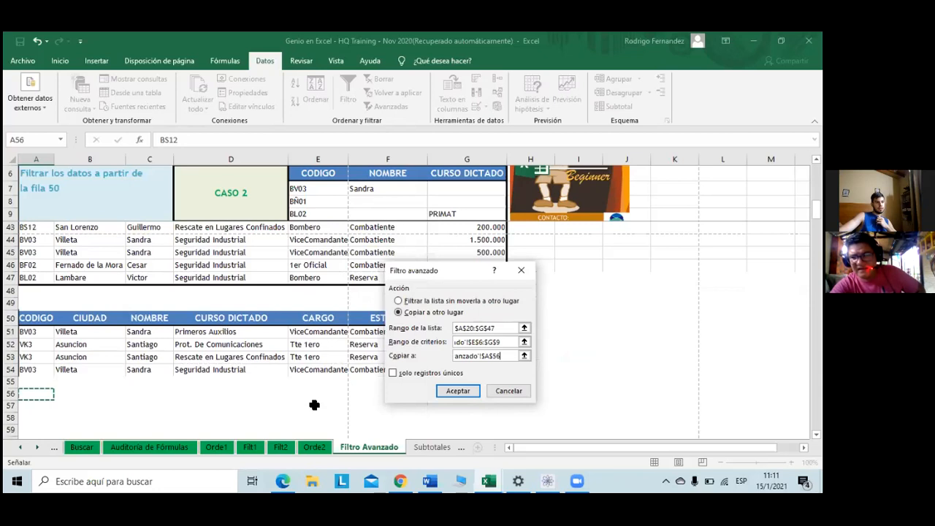
{"action": "left_click", "coordinate": [459, 392]}
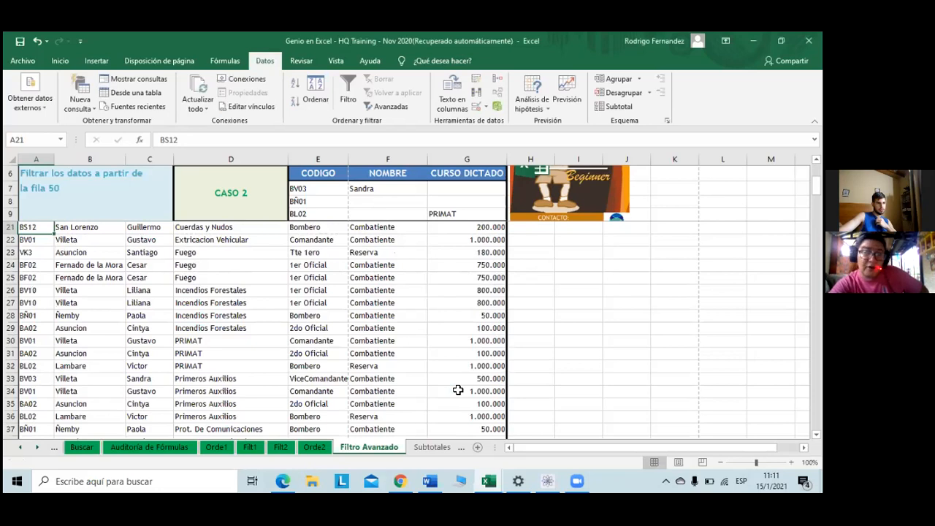
{"action": "scroll", "coordinate": [458, 390], "scroll_direction": "down", "scroll_amount": 1}
{"action": "scroll", "coordinate": [458, 390], "scroll_direction": "down", "scroll_amount": 5}
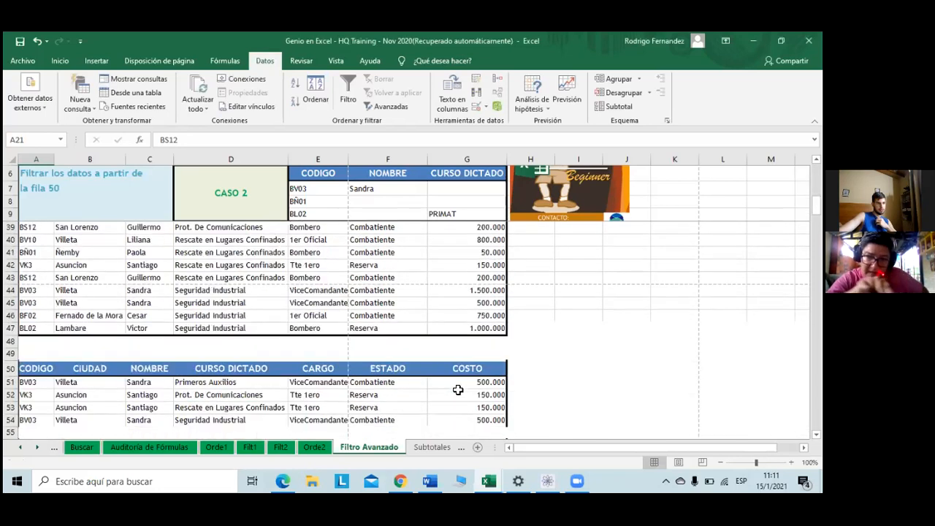
{"action": "scroll", "coordinate": [459, 390], "scroll_direction": "down", "scroll_amount": 3}
{"action": "scroll", "coordinate": [458, 390], "scroll_direction": "down", "scroll_amount": 1}
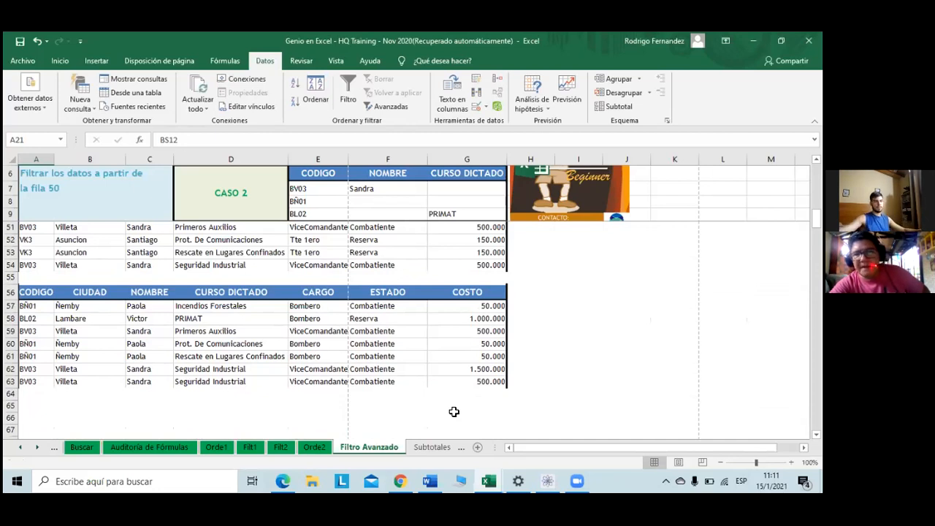
Step: Turn the column filters back on for the working database's header row 20, from CODIGO to COSTO
{"action": "scroll", "coordinate": [385, 342], "scroll_direction": "up", "scroll_amount": 2}
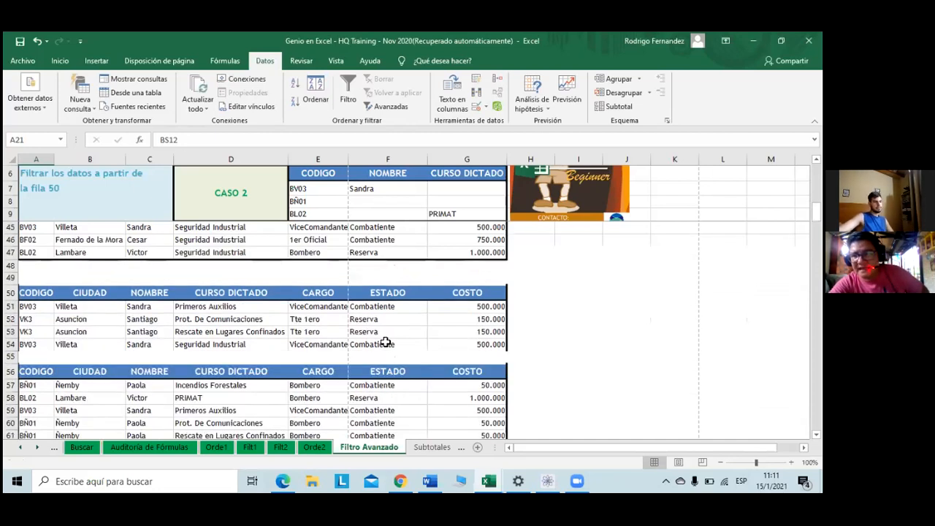
{"action": "scroll", "coordinate": [385, 342], "scroll_direction": "up", "scroll_amount": 10}
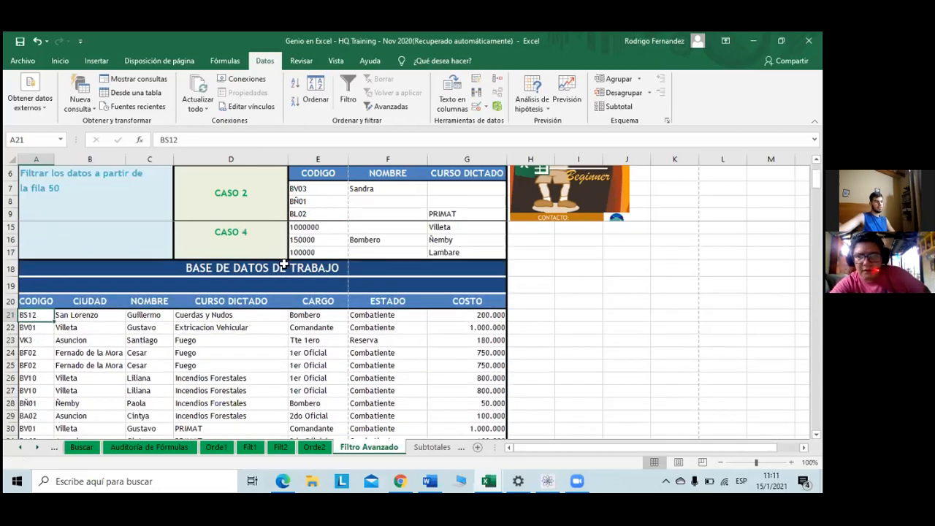
{"action": "left_click_drag", "start_coordinate": [45, 300], "coordinate": [460, 305]}
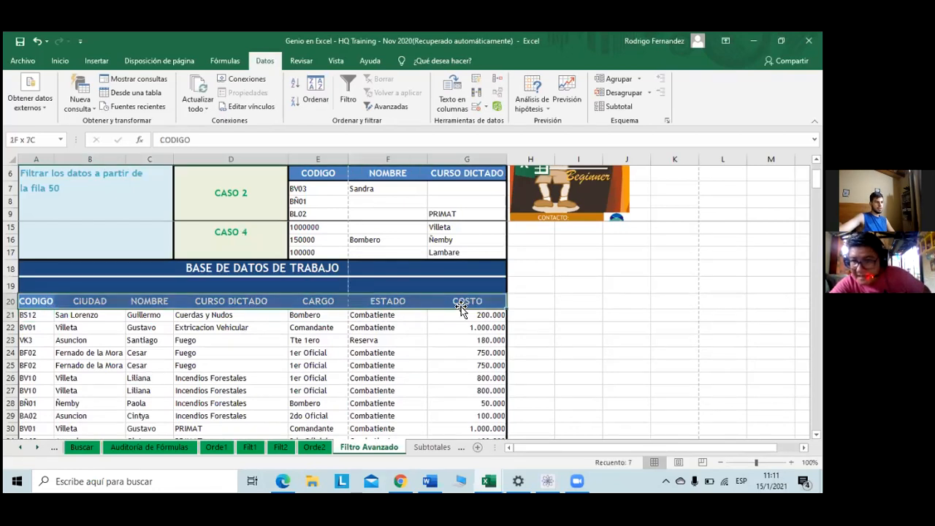
{"action": "left_click", "coordinate": [349, 96]}
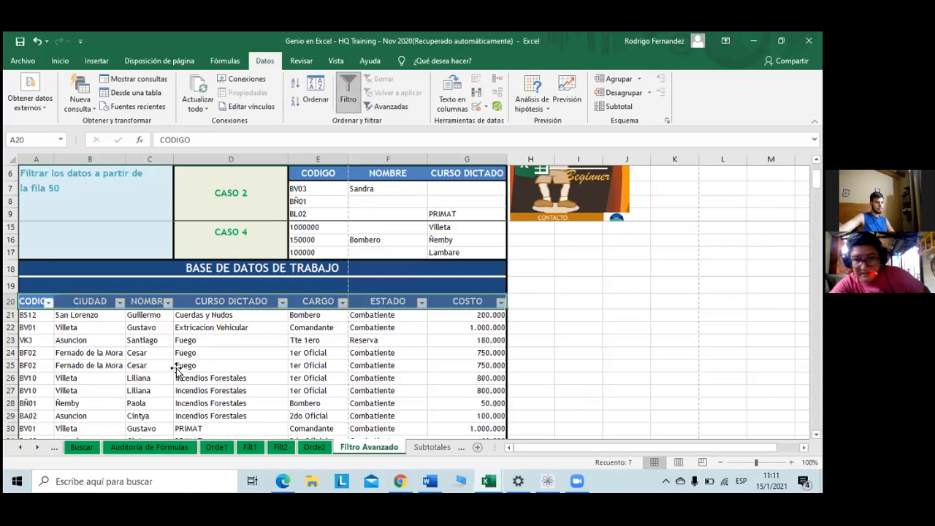
{"action": "left_click", "coordinate": [176, 369]}
Step: Filter the database's CODIGO column to show only code BV03
{"action": "left_click", "coordinate": [49, 301]}
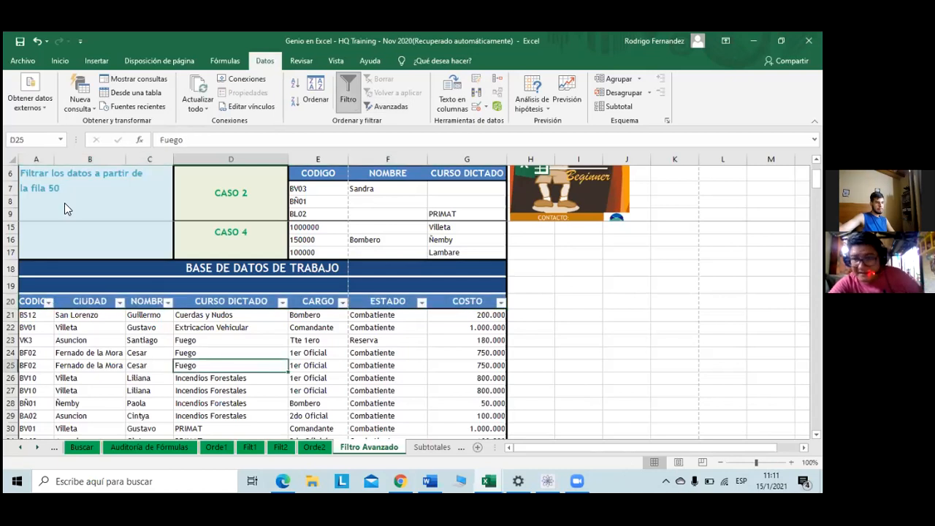
{"action": "left_click", "coordinate": [66, 170]}
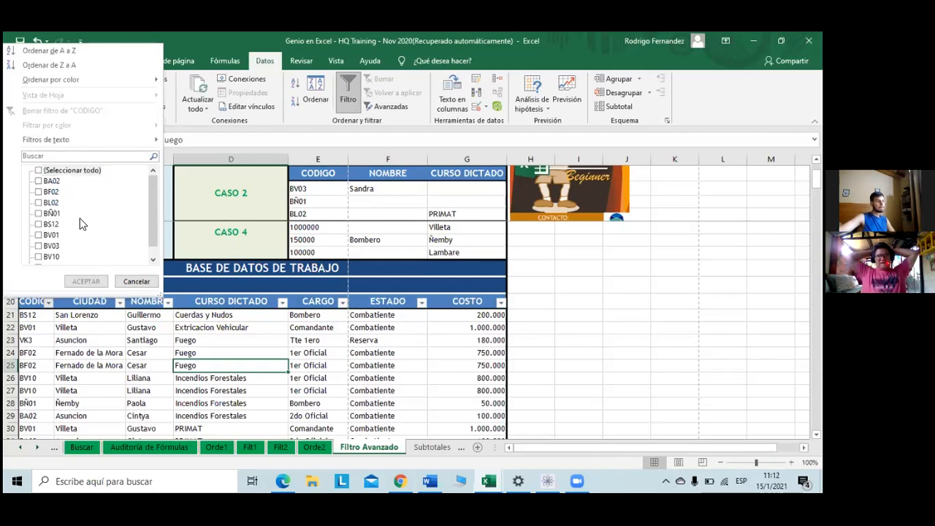
{"action": "left_click", "coordinate": [40, 245]}
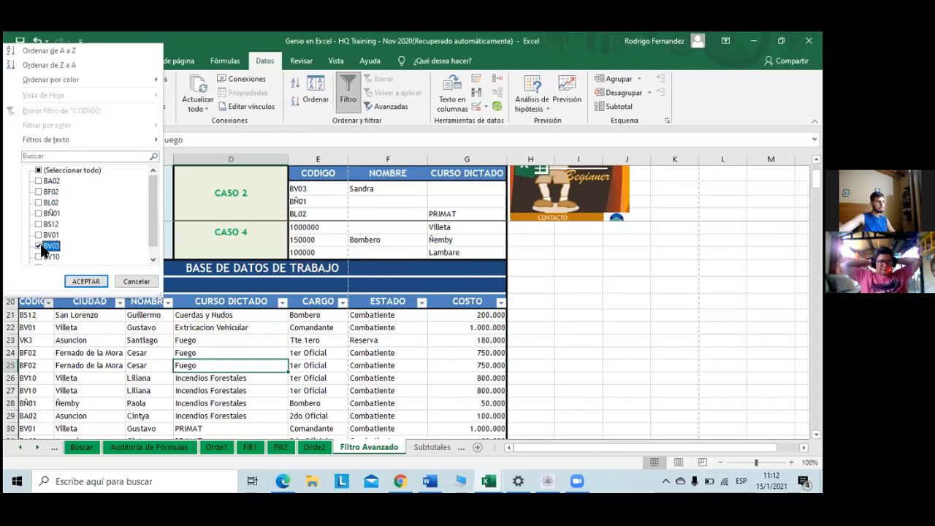
{"action": "scroll", "coordinate": [94, 252], "scroll_direction": "down", "scroll_amount": 1}
{"action": "scroll", "coordinate": [94, 252], "scroll_direction": "up", "scroll_amount": 1}
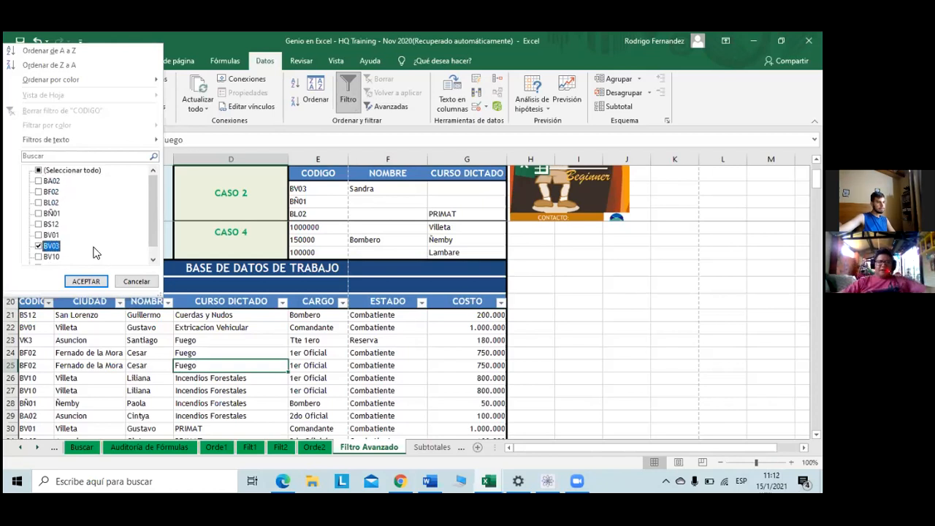
{"action": "left_click", "coordinate": [54, 214]}
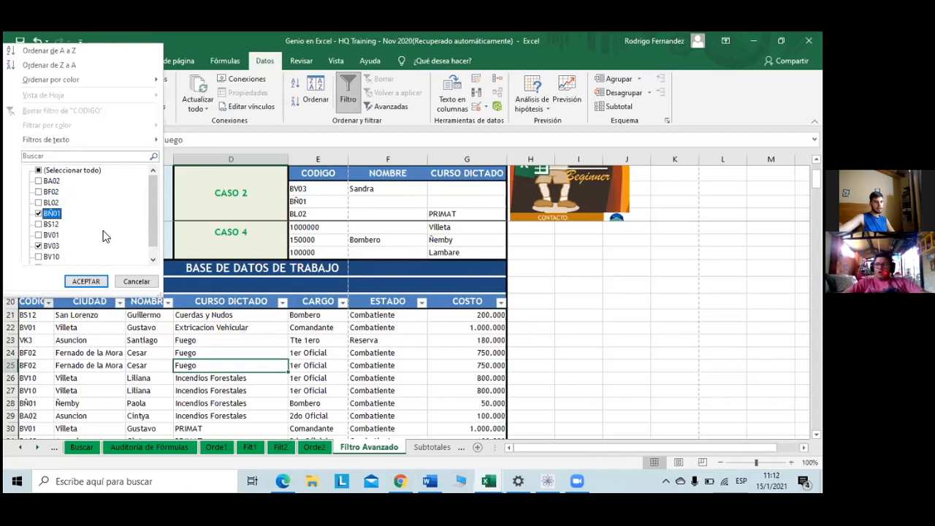
{"action": "left_click", "coordinate": [38, 214]}
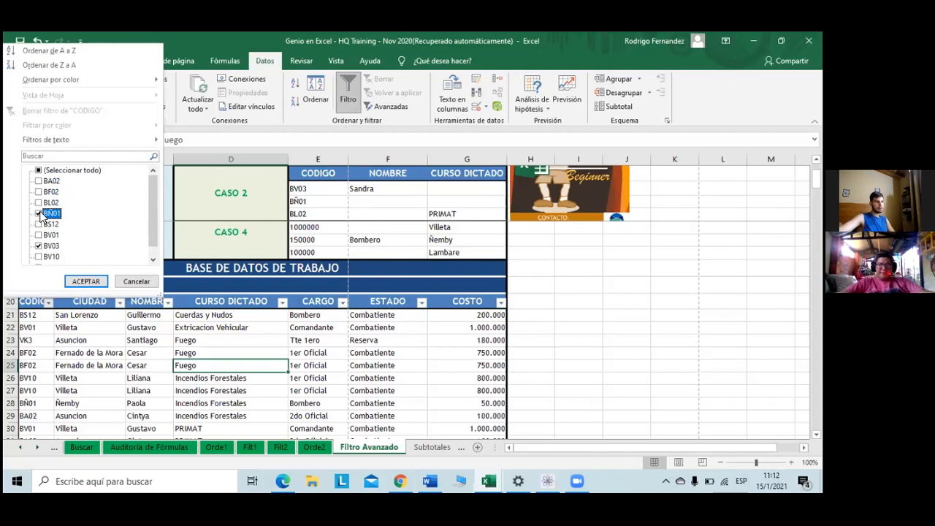
{"action": "left_click", "coordinate": [86, 281]}
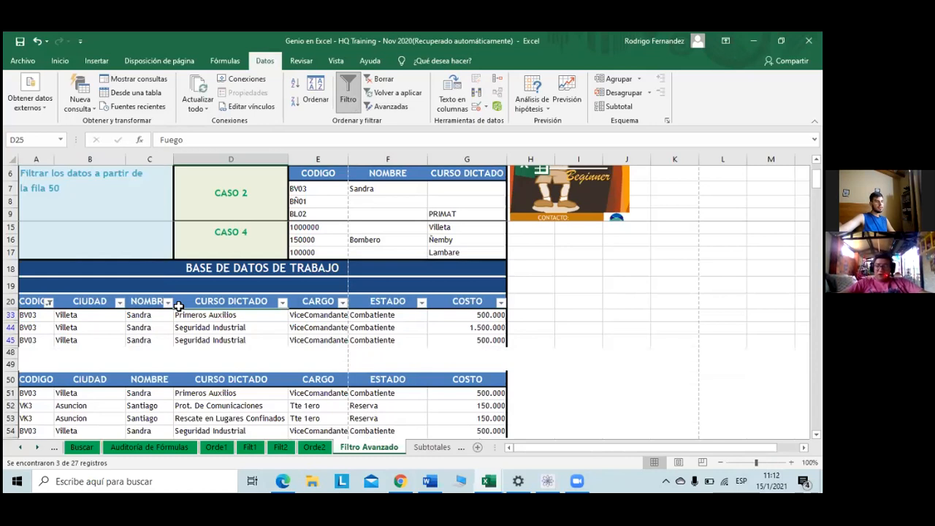
Step: Compare the filtered BV03 records in the database with the BV03 rows of the Case 2 extract below row 56
{"action": "scroll", "coordinate": [266, 289], "scroll_direction": "down", "scroll_amount": 1}
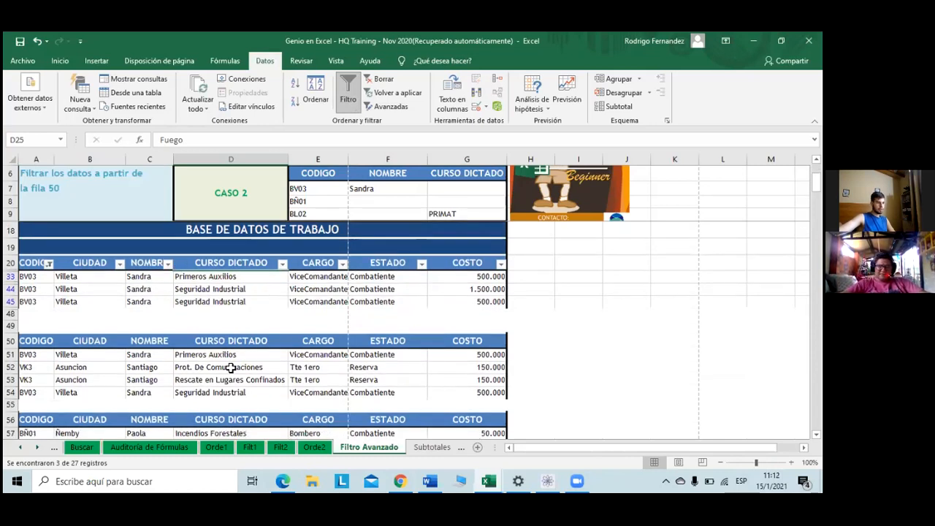
{"action": "scroll", "coordinate": [231, 368], "scroll_direction": "down", "scroll_amount": 1}
{"action": "scroll", "coordinate": [45, 330], "scroll_direction": "down", "scroll_amount": 1}
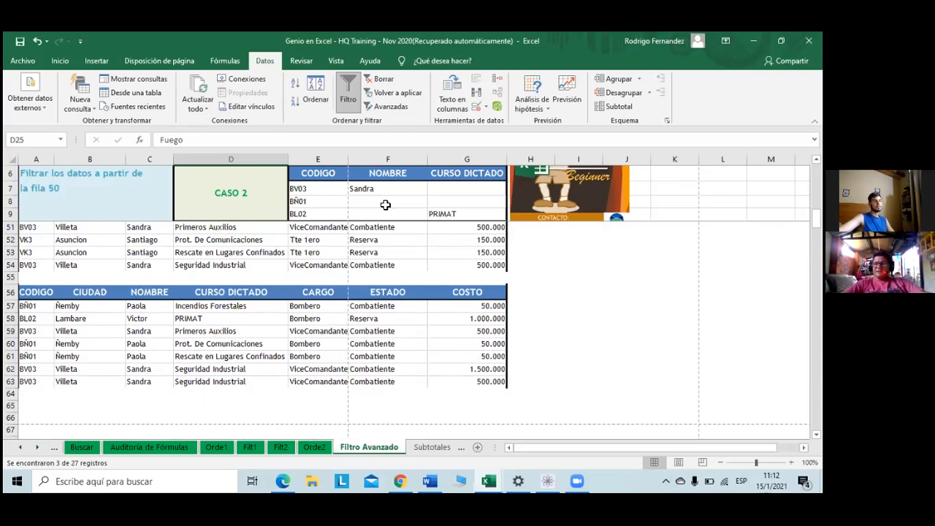
{"action": "scroll", "coordinate": [149, 285], "scroll_direction": "up", "scroll_amount": 4}
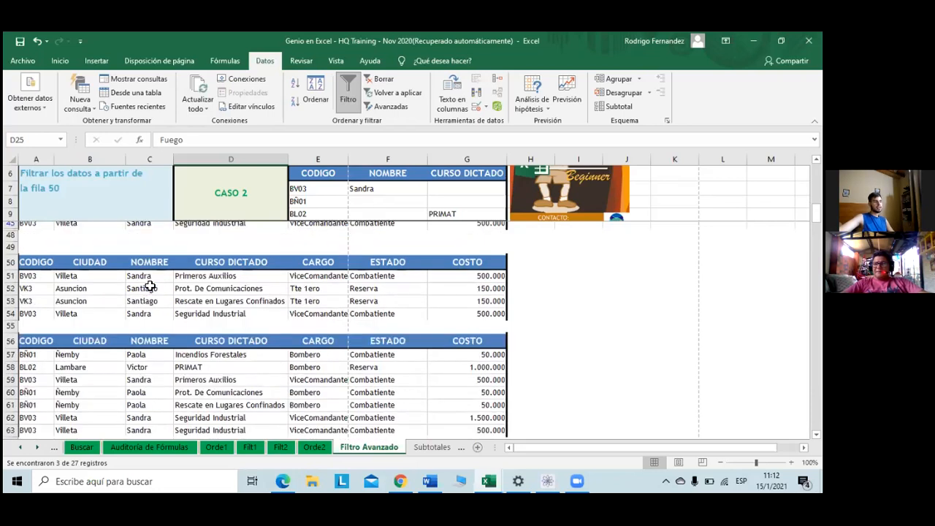
{"action": "left_click", "coordinate": [150, 291]}
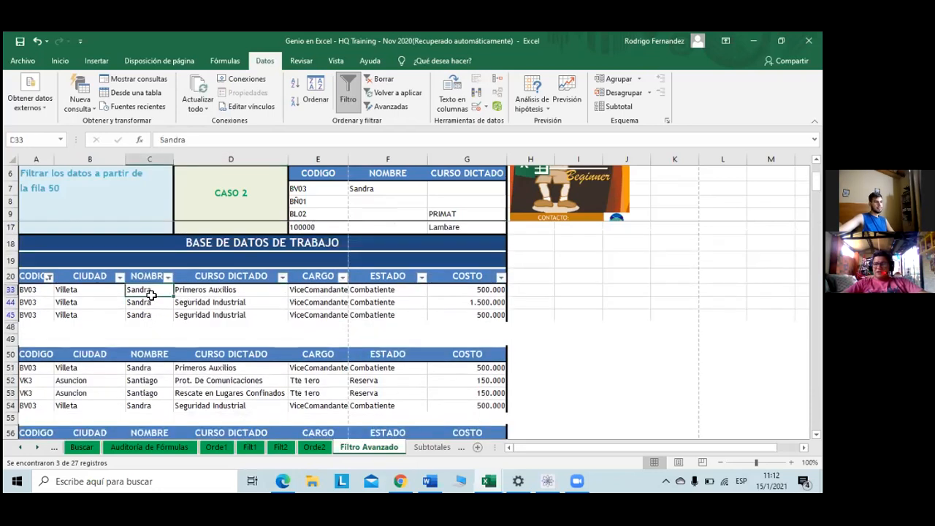
{"action": "left_click", "coordinate": [161, 312], "text": "shift"}
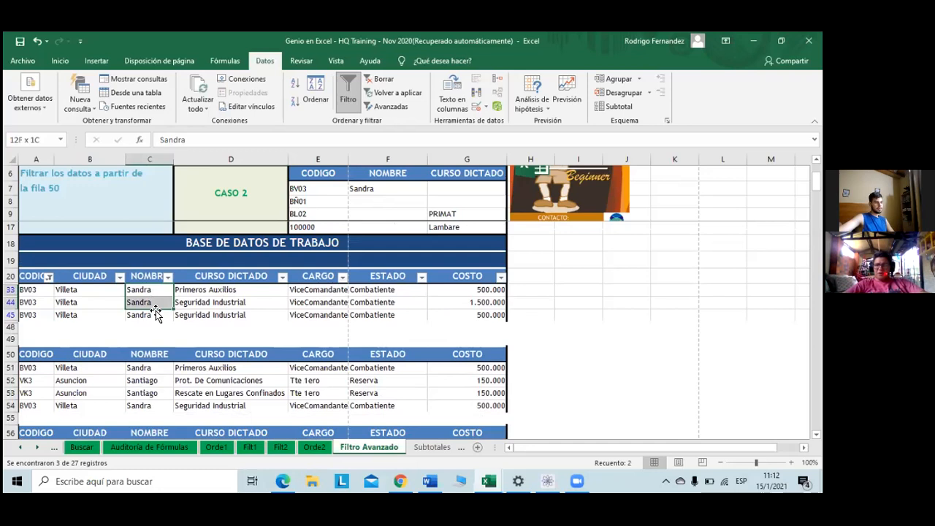
{"action": "scroll", "coordinate": [155, 325], "scroll_direction": "down", "scroll_amount": 3}
{"action": "scroll", "coordinate": [160, 376], "scroll_direction": "down", "scroll_amount": 1}
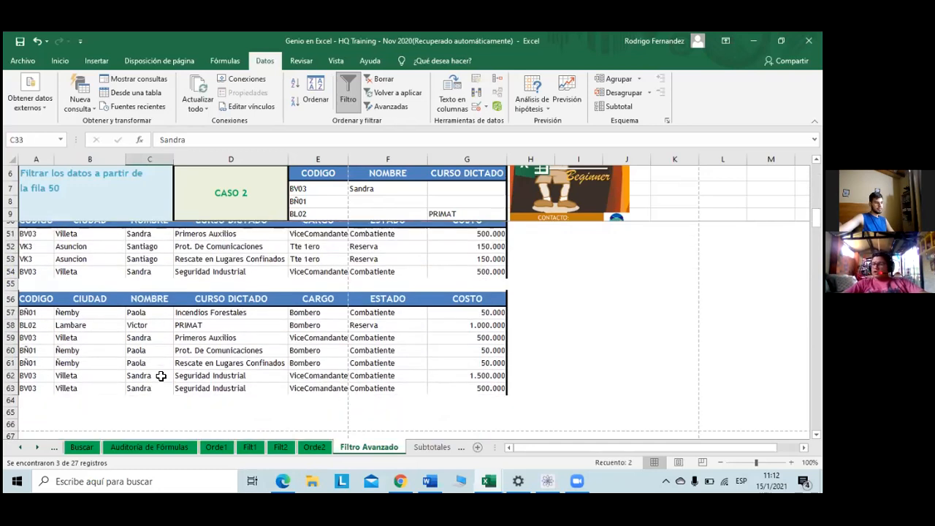
{"action": "left_click_drag", "start_coordinate": [146, 337], "coordinate": [150, 365]}
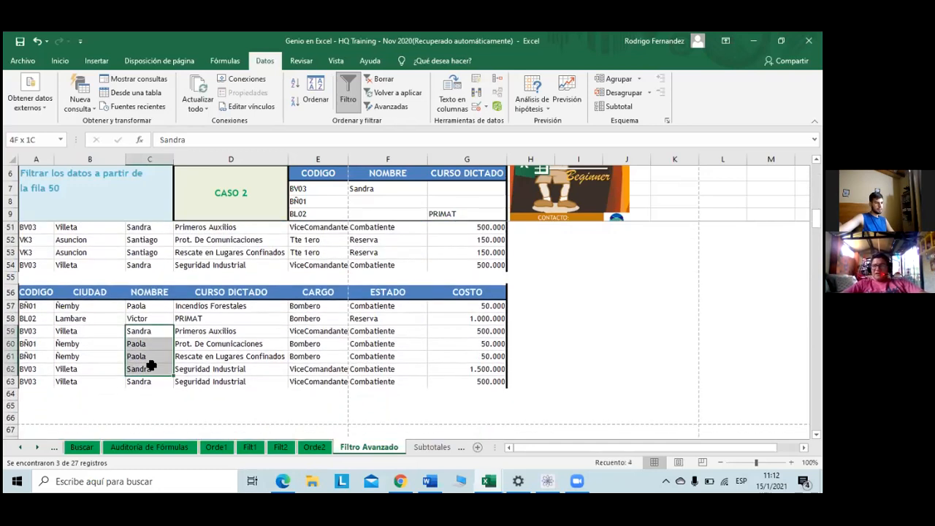
{"action": "left_click", "coordinate": [151, 359]}
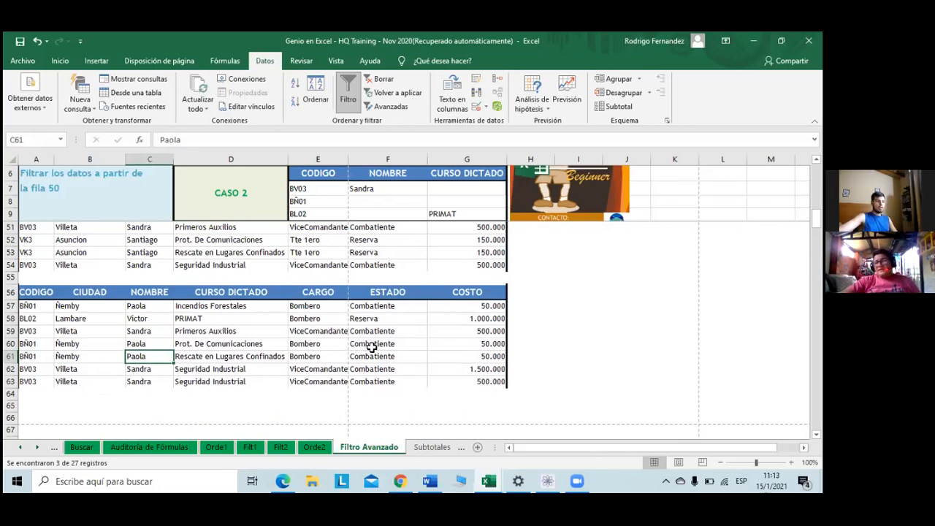
Step: Filter the database's CODIGO column to show only code BÑ01
{"action": "scroll", "coordinate": [371, 348], "scroll_direction": "up", "scroll_amount": 5}
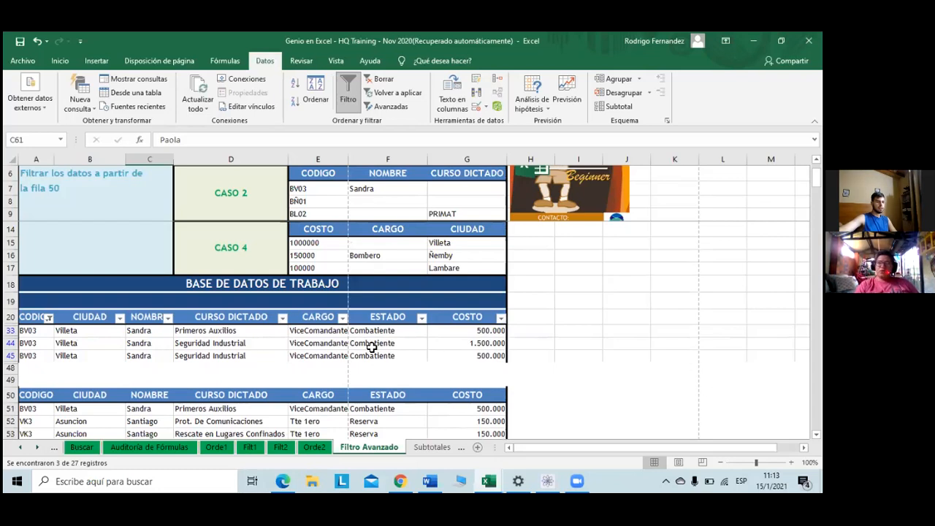
{"action": "left_click", "coordinate": [49, 320]}
{"action": "left_click", "coordinate": [38, 229]}
{"action": "left_click", "coordinate": [38, 260]}
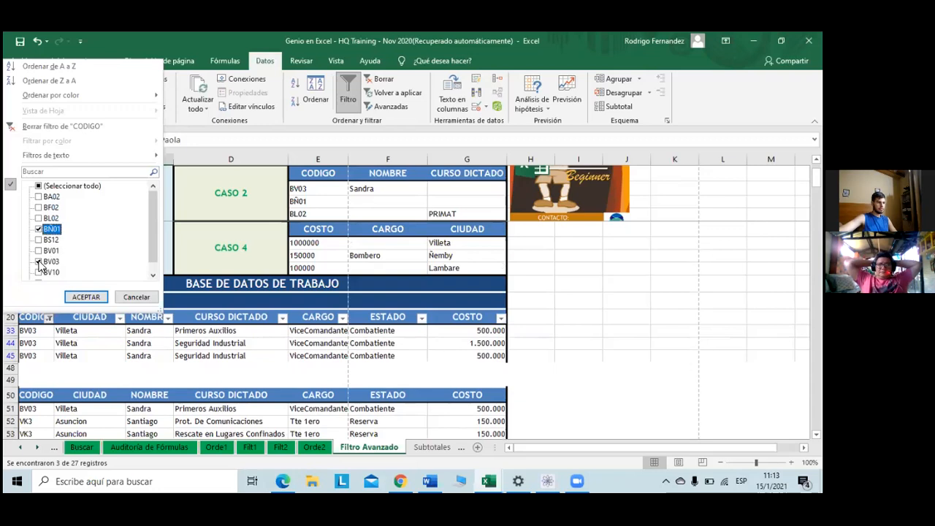
{"action": "left_click", "coordinate": [84, 297]}
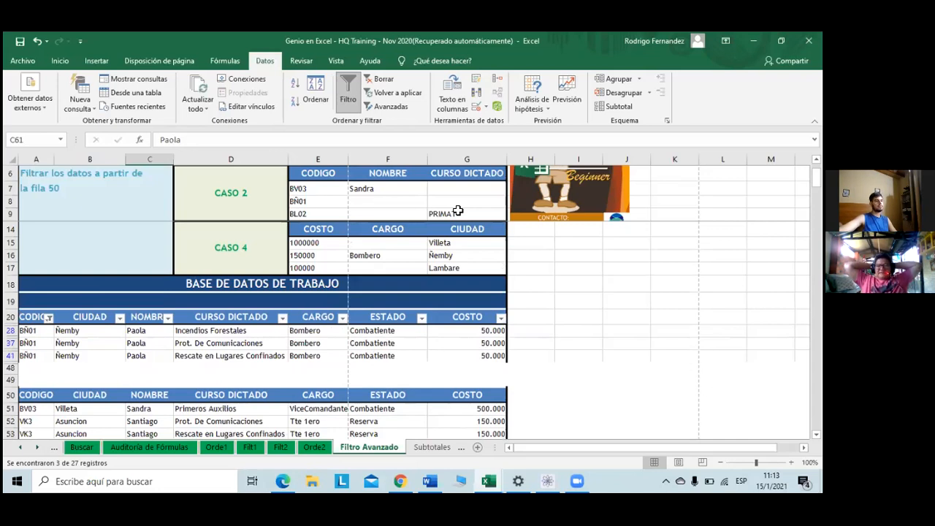
Step: Check the BÑ01 rows in the Case 2 extract against the filtered records and the criteria in row 8, including its empty NOMBRE and CURSO DICTADO cells
{"action": "scroll", "coordinate": [195, 362], "scroll_direction": "down", "scroll_amount": 1}
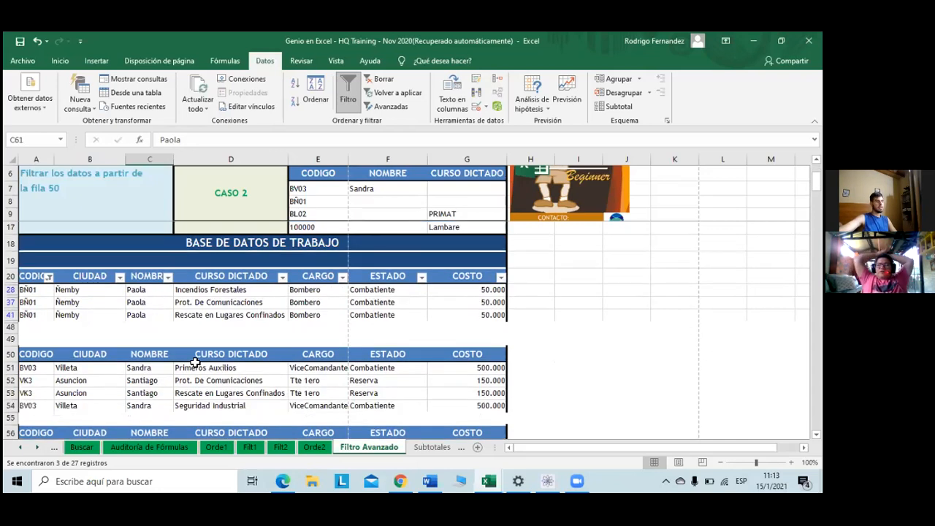
{"action": "scroll", "coordinate": [196, 363], "scroll_direction": "down", "scroll_amount": 2}
{"action": "scroll", "coordinate": [195, 363], "scroll_direction": "down", "scroll_amount": 2}
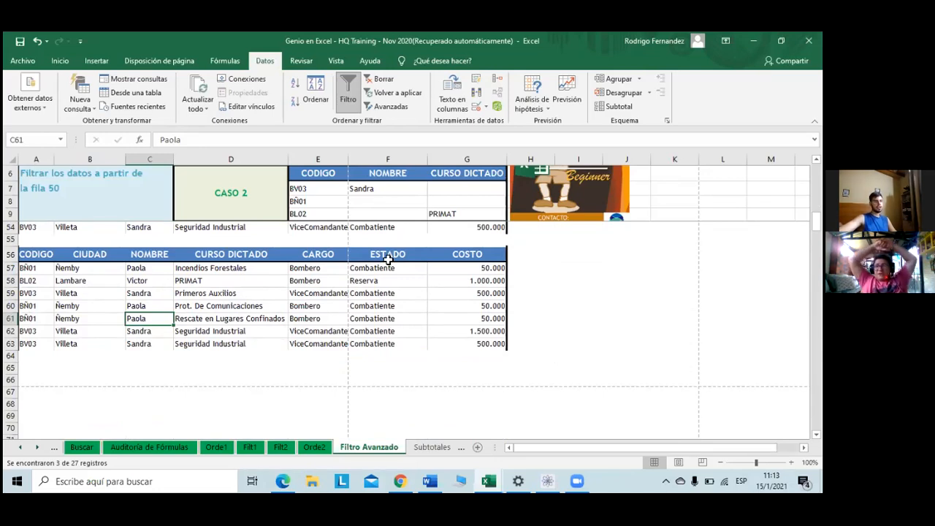
{"action": "left_click", "coordinate": [399, 202]}
{"action": "left_click", "coordinate": [460, 213]}
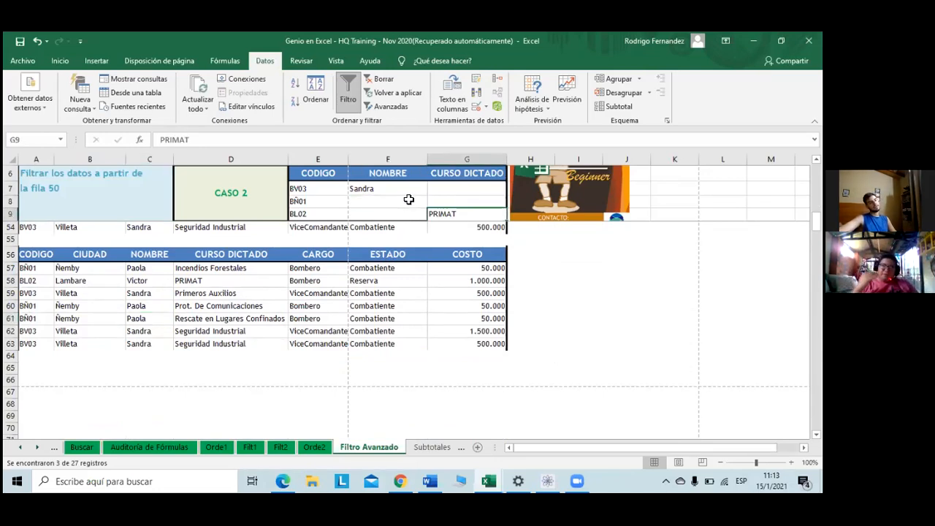
{"action": "left_click_drag", "start_coordinate": [453, 201], "coordinate": [410, 201]}
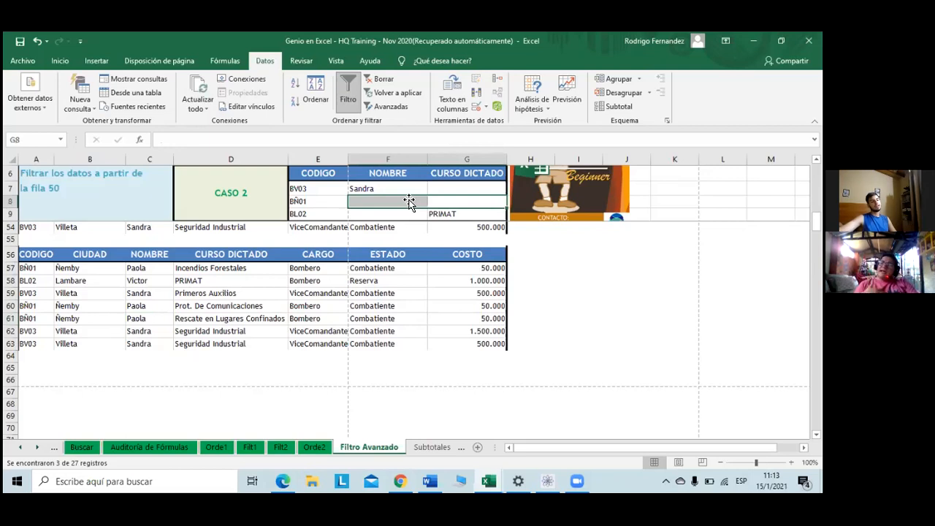
{"action": "left_click", "coordinate": [429, 207]}
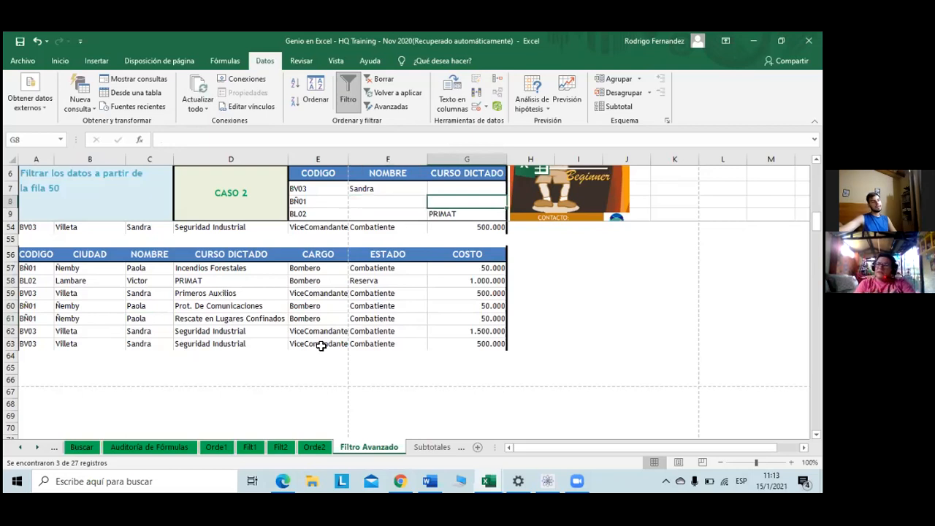
Step: Change the database's CODIGO filter to show only code BL02
{"action": "scroll", "coordinate": [322, 346], "scroll_direction": "up", "scroll_amount": 2}
{"action": "scroll", "coordinate": [322, 346], "scroll_direction": "up", "scroll_amount": 3}
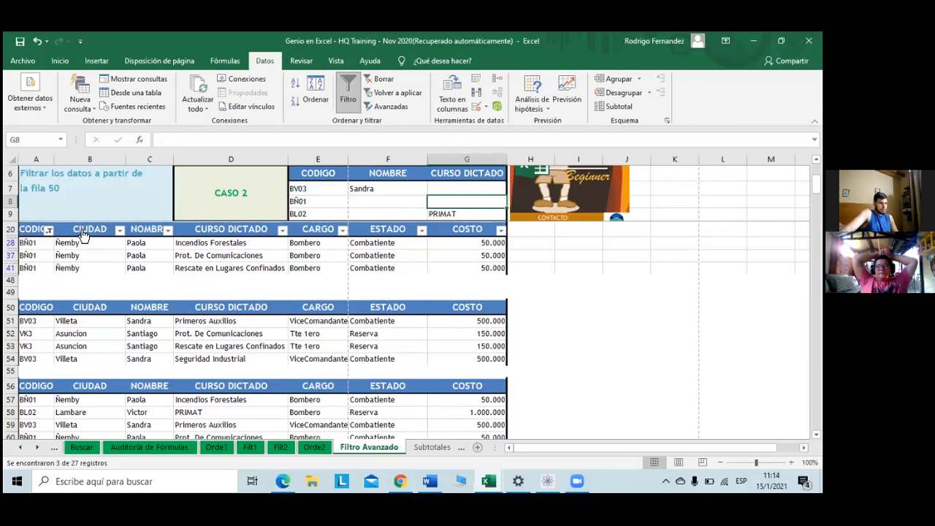
{"action": "left_click", "coordinate": [49, 230]}
{"action": "left_click", "coordinate": [91, 341]}
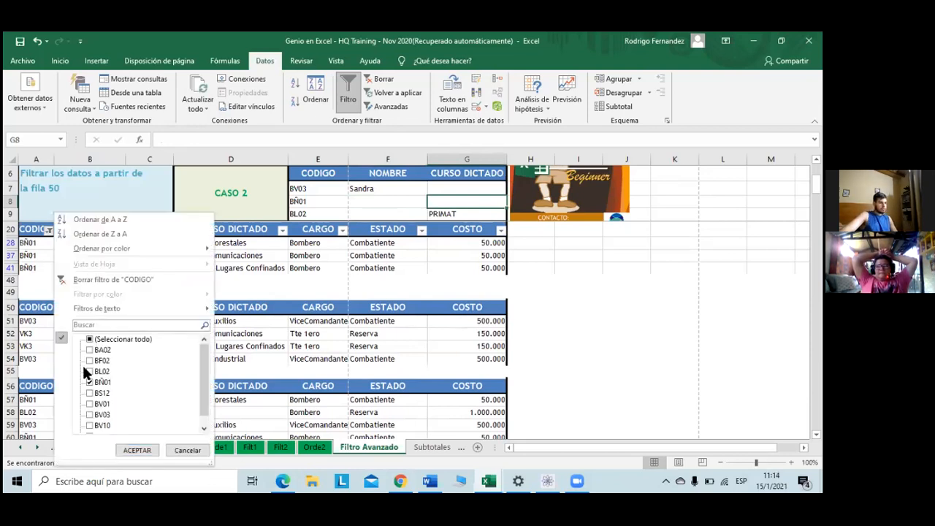
{"action": "left_click", "coordinate": [89, 381]}
{"action": "left_click", "coordinate": [89, 371]}
{"action": "left_click", "coordinate": [130, 451]}
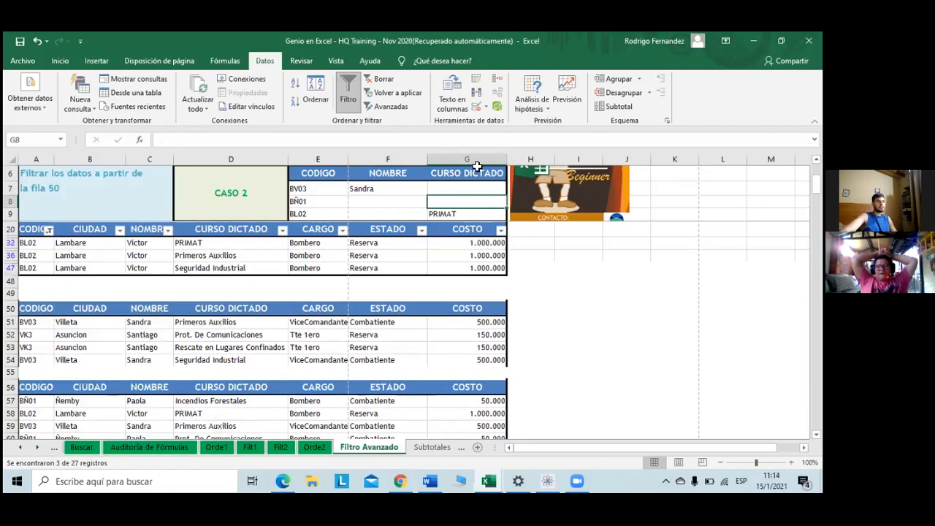
Step: Filter the database's CURSO DICTADO column to show only PRIMAT
{"action": "left_click", "coordinate": [284, 229]}
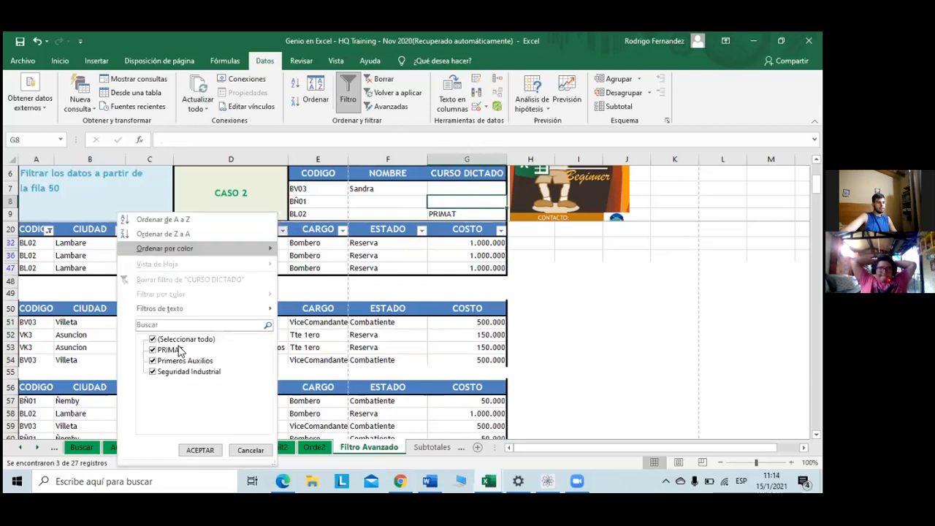
{"action": "left_click", "coordinate": [160, 341]}
{"action": "left_click", "coordinate": [160, 349]}
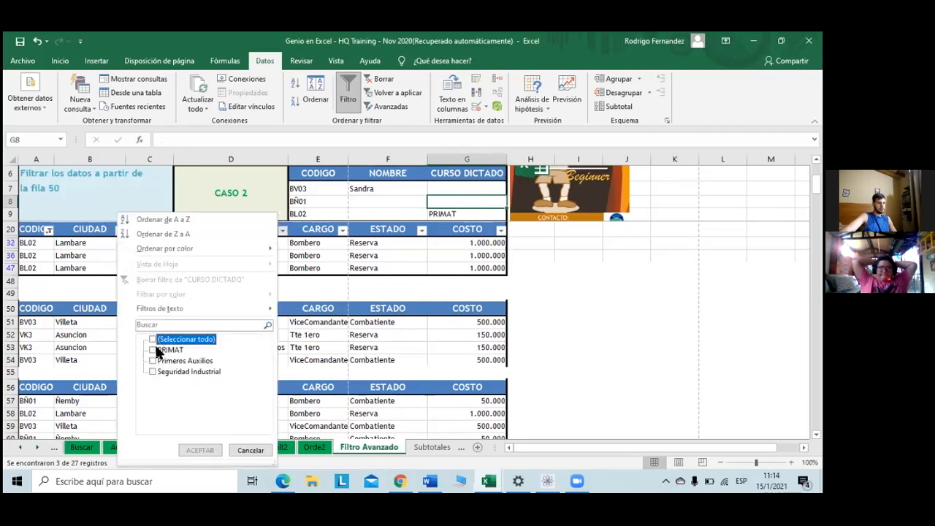
{"action": "left_click", "coordinate": [199, 450]}
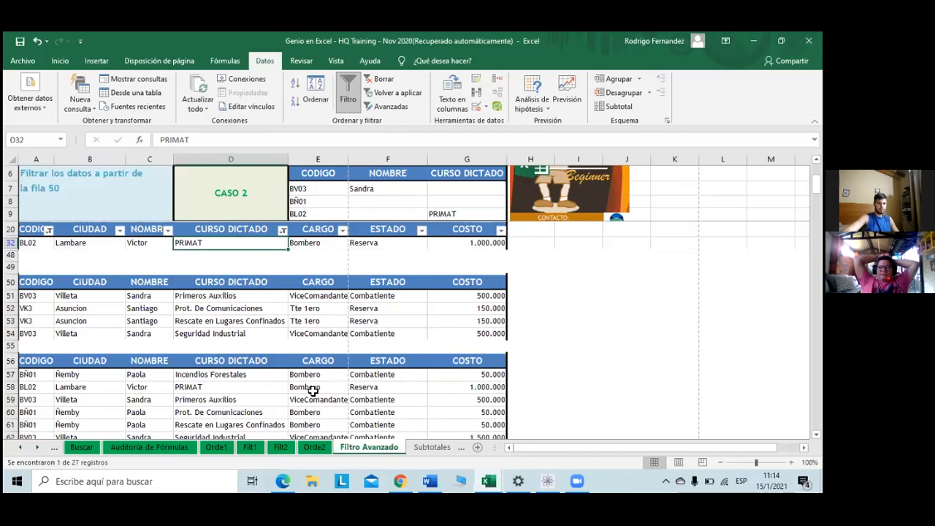
Step: Compare the BL02 record in row 58 of the Case 2 extract with the filtered database record
{"action": "scroll", "coordinate": [207, 353], "scroll_direction": "down", "scroll_amount": 2}
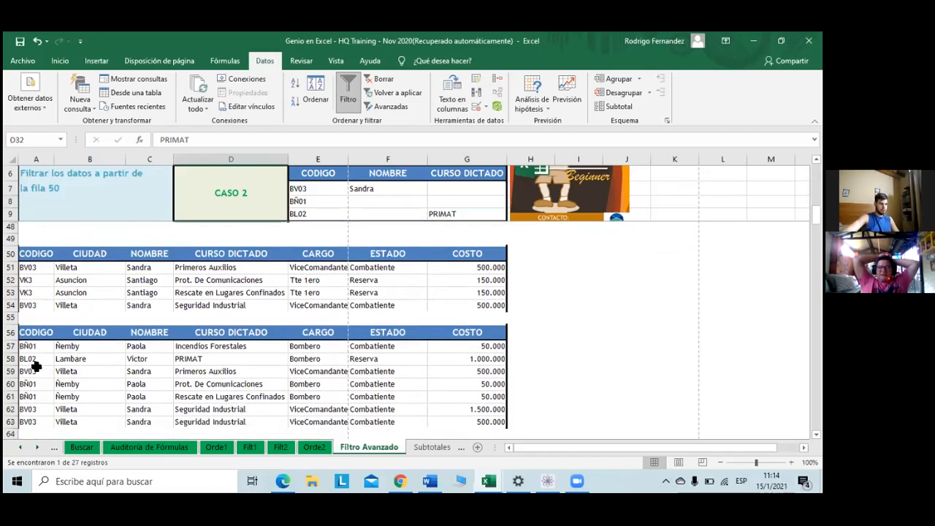
{"action": "left_click_drag", "start_coordinate": [43, 357], "coordinate": [426, 350]}
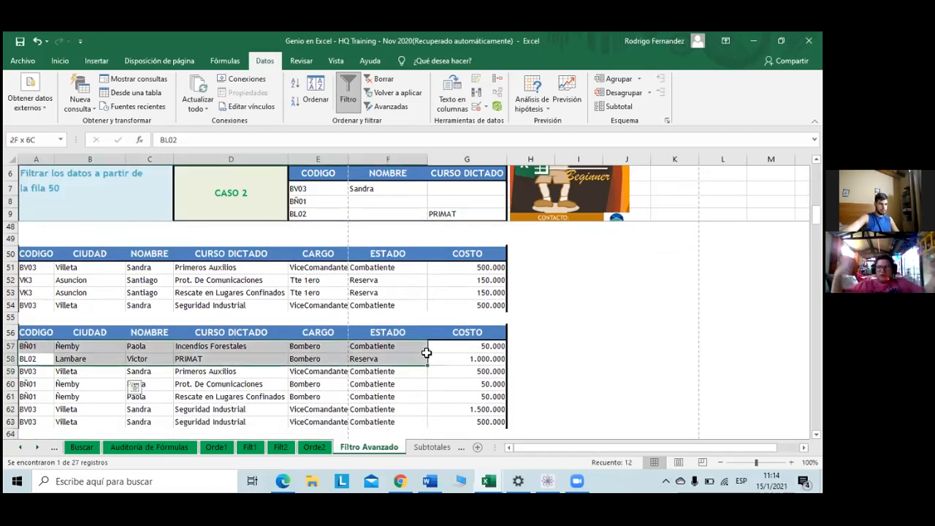
{"action": "key", "text": "ctrl+z"}
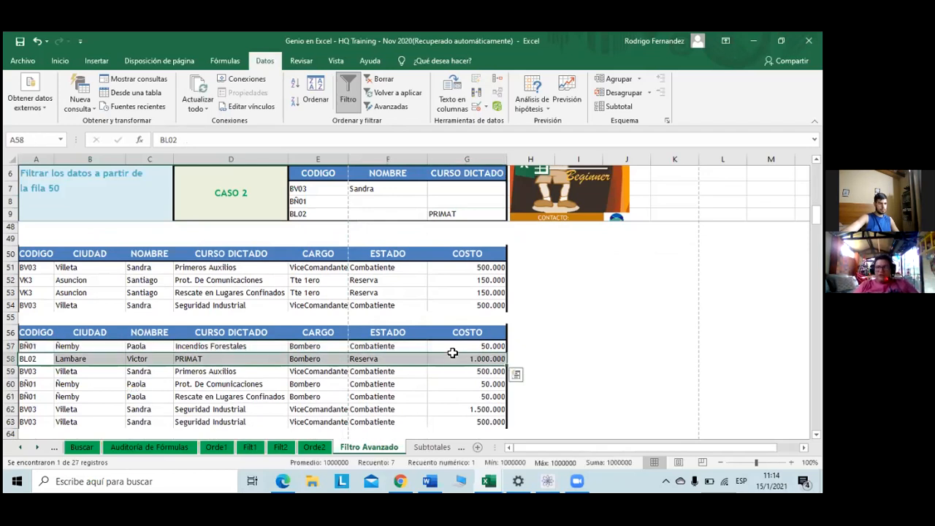
{"action": "key", "text": "ctrl+z"}
{"action": "key", "text": "ctrl+z"}
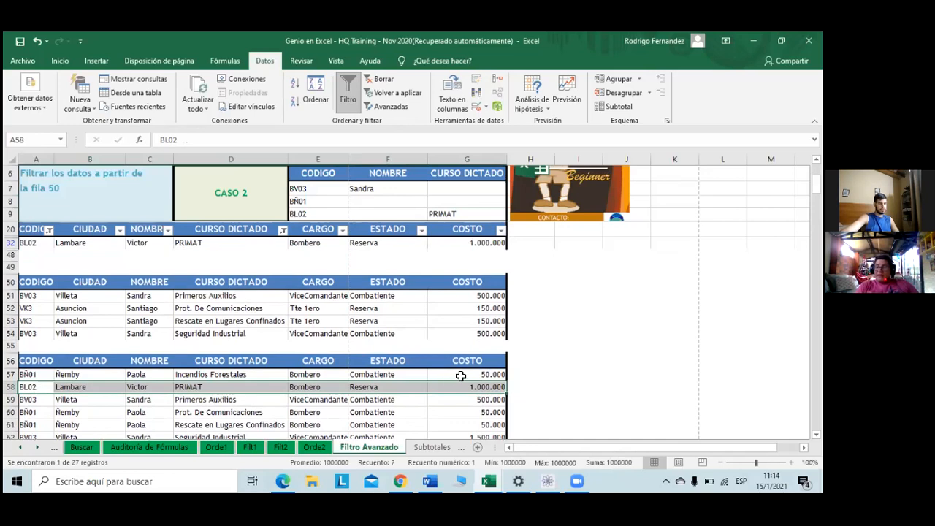
{"action": "key", "text": "ctrl+v"}
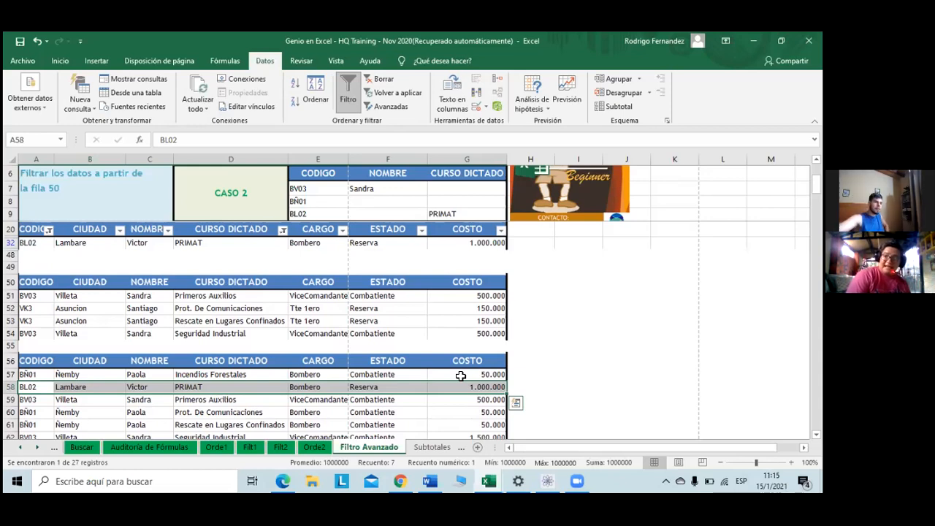
Step: Unfreeze the panes of the Filtro Avanzado sheet
{"action": "left_click", "coordinate": [269, 256]}
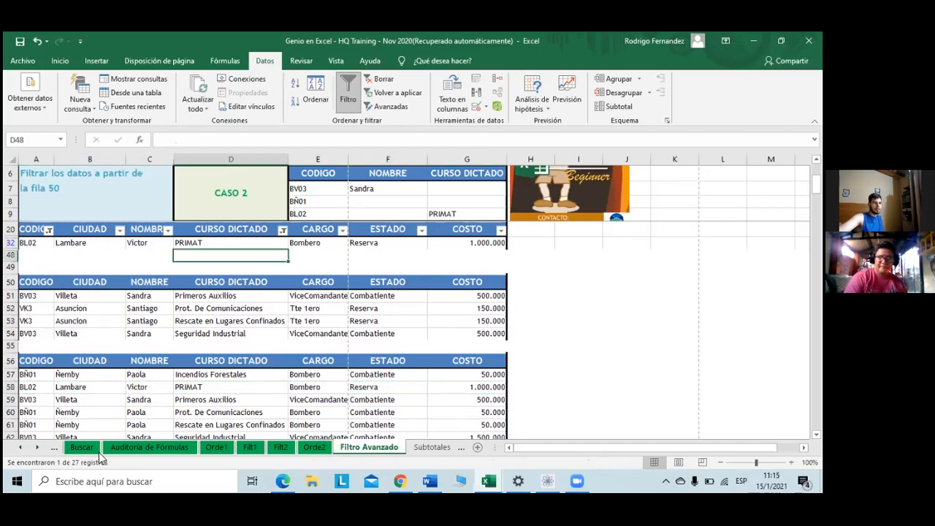
{"action": "left_click", "coordinate": [277, 361]}
{"action": "key", "text": "Up"}
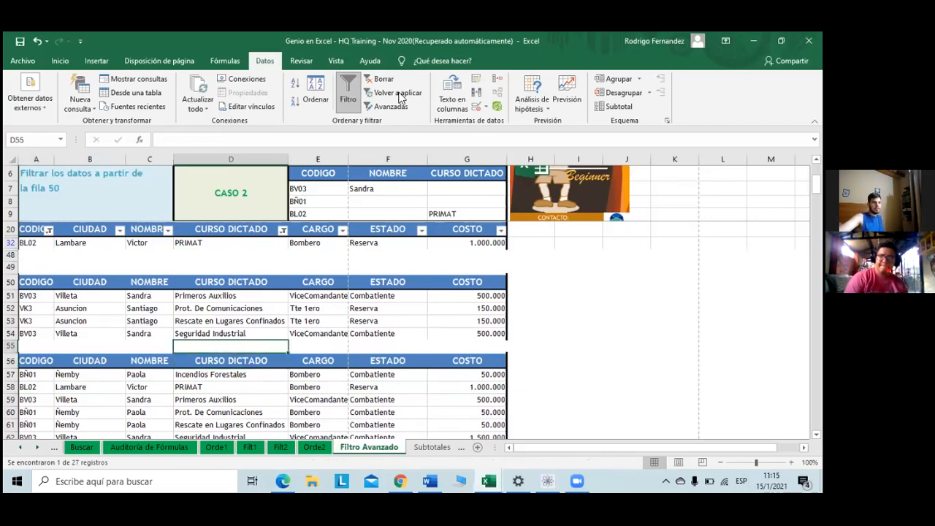
{"action": "left_click", "coordinate": [335, 62]}
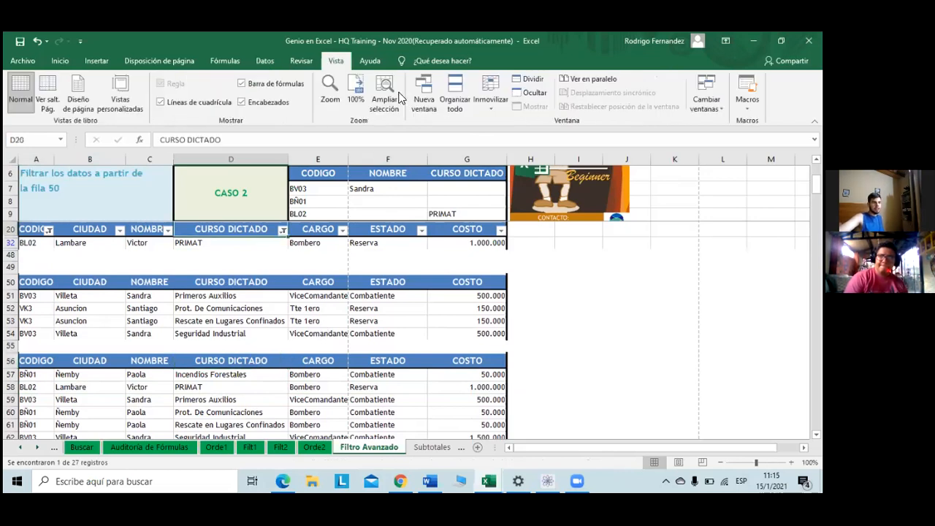
{"action": "left_click", "coordinate": [488, 105]}
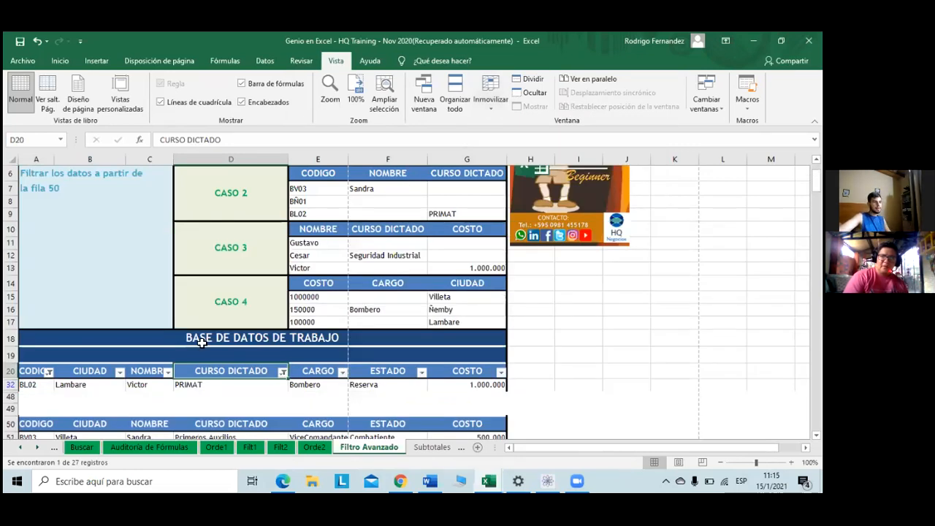
Step: Look over the extract starting at row 50, then return to the criteria cases at the beginning of the sheet
{"action": "left_click", "coordinate": [233, 421]}
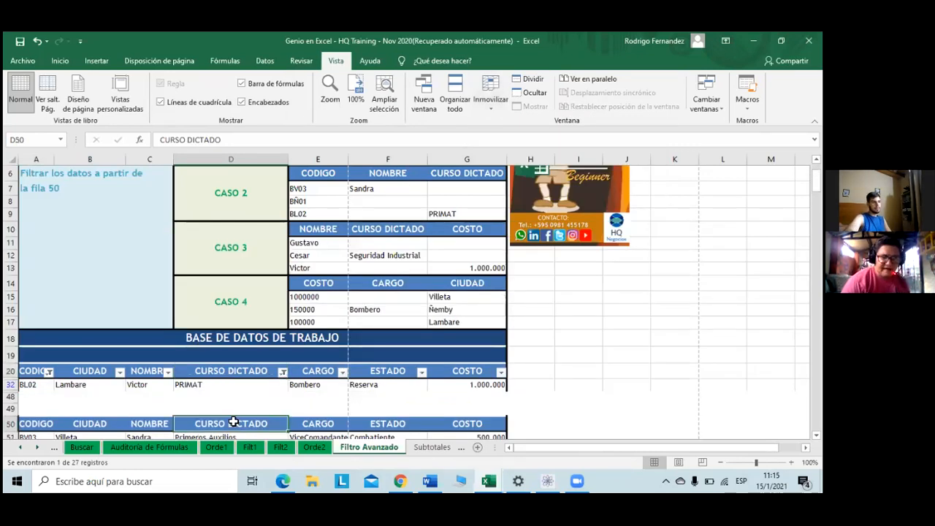
{"action": "key", "text": "Down"}
{"action": "key", "text": "Down"}
{"action": "key", "text": "Down"}
{"action": "key", "text": "Down"}
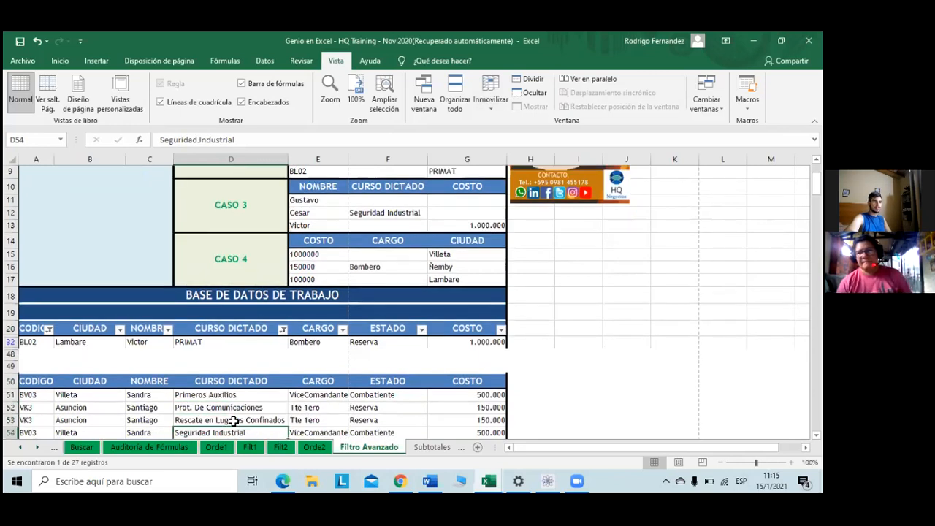
{"action": "scroll", "coordinate": [233, 421], "scroll_direction": "down", "scroll_amount": 1}
{"action": "key", "text": "Up"}
{"action": "key", "text": "ctrl+Home"}
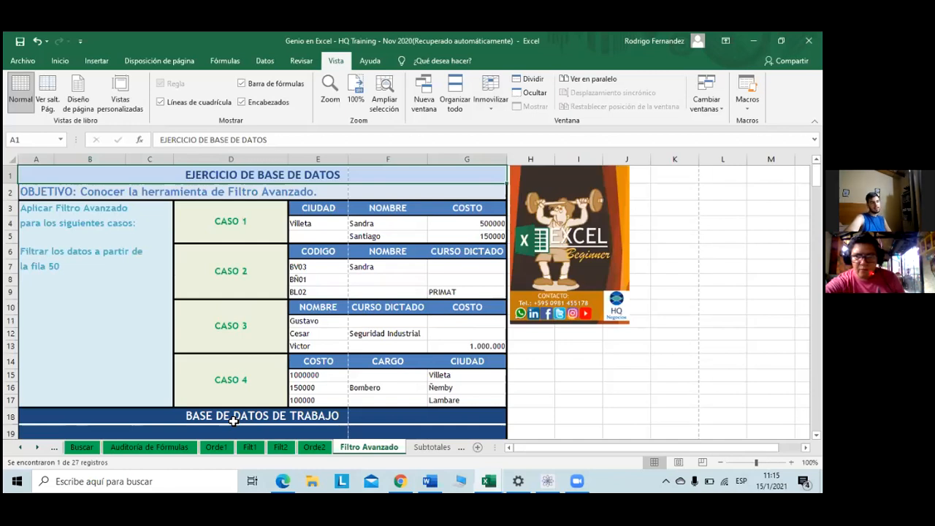
{"action": "key", "text": "Down"}
{"action": "key", "text": "Down"}
{"action": "key", "text": "Down"}
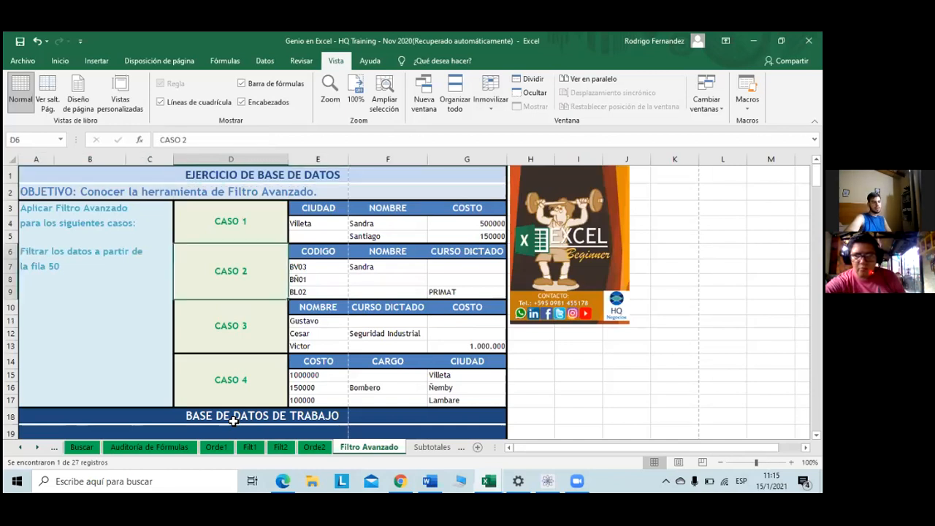
Step: Look over column D from the Case 2 criteria through the filtered database to the end of the first extract
{"action": "key", "text": "Down"}
{"action": "key", "text": "Down"}
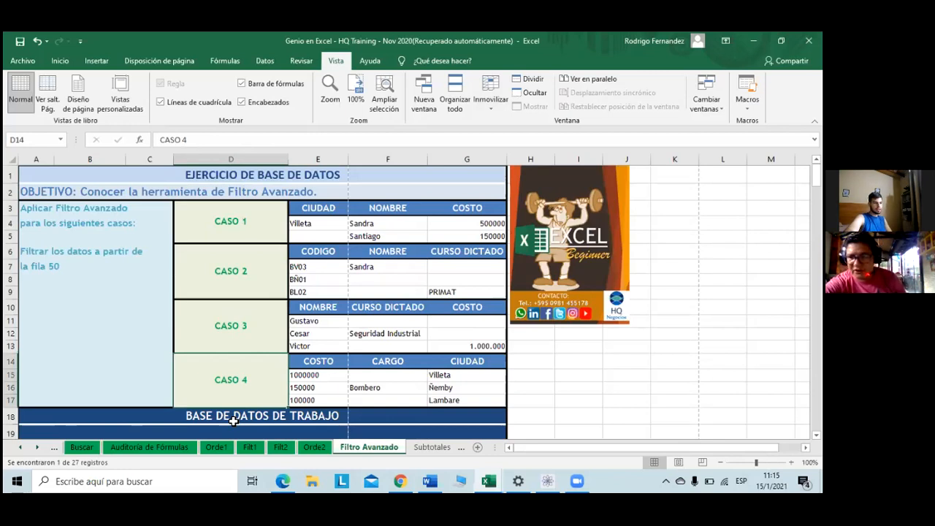
{"action": "key", "text": "Down"}
{"action": "key", "text": "Down"}
{"action": "key", "text": "Down"}
{"action": "key", "text": "Down"}
{"action": "key", "text": "Down"}
{"action": "key", "text": "Down"}
{"action": "key", "text": "Down"}
{"action": "key", "text": "Down"}
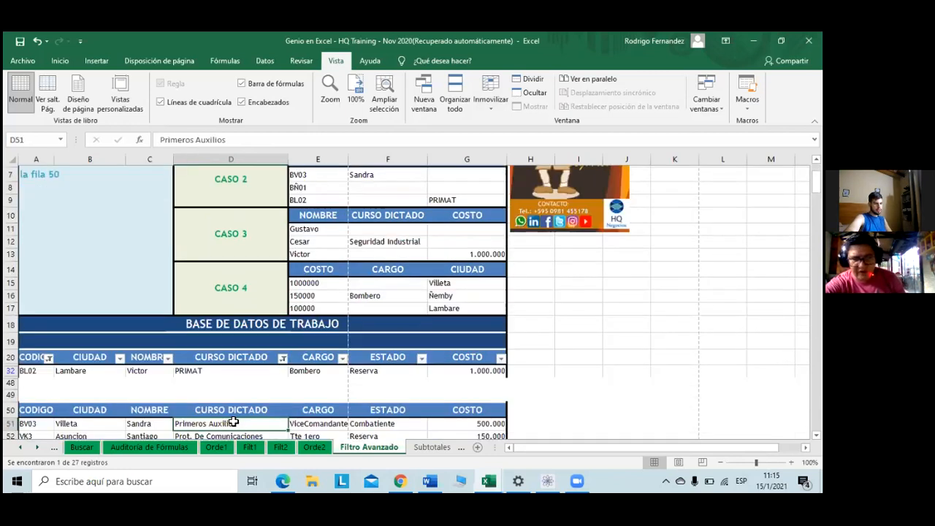
{"action": "key", "text": "Down"}
{"action": "key", "text": "Down"}
{"action": "key", "text": "Down"}
{"action": "key", "text": "Down"}
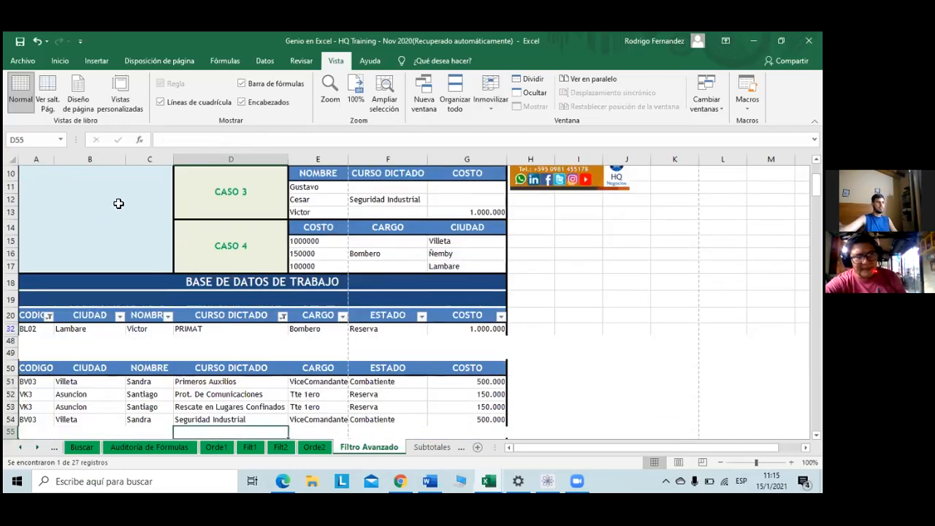
Step: Split the Filtro Avanzado sheet's window into panes at cell C15
{"action": "key", "text": "ctrl+Home"}
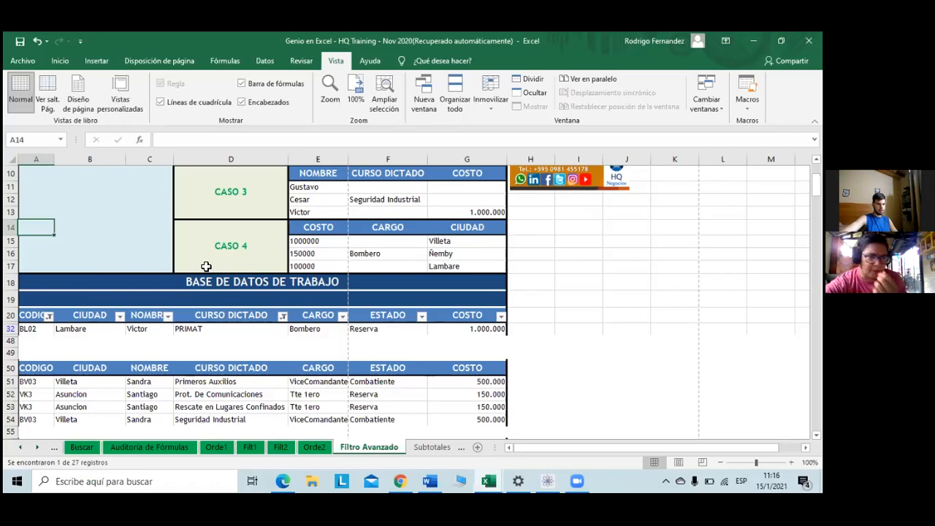
{"action": "left_click", "coordinate": [147, 242]}
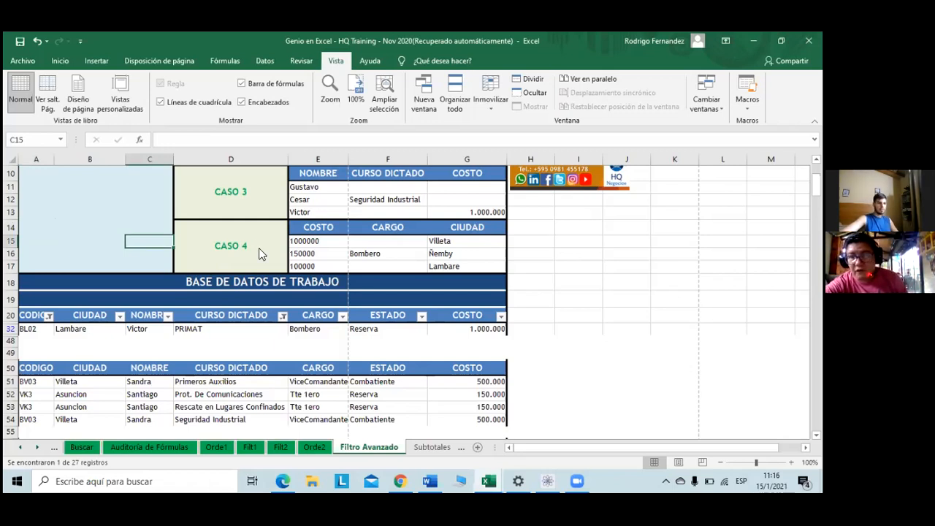
{"action": "left_click", "coordinate": [534, 83]}
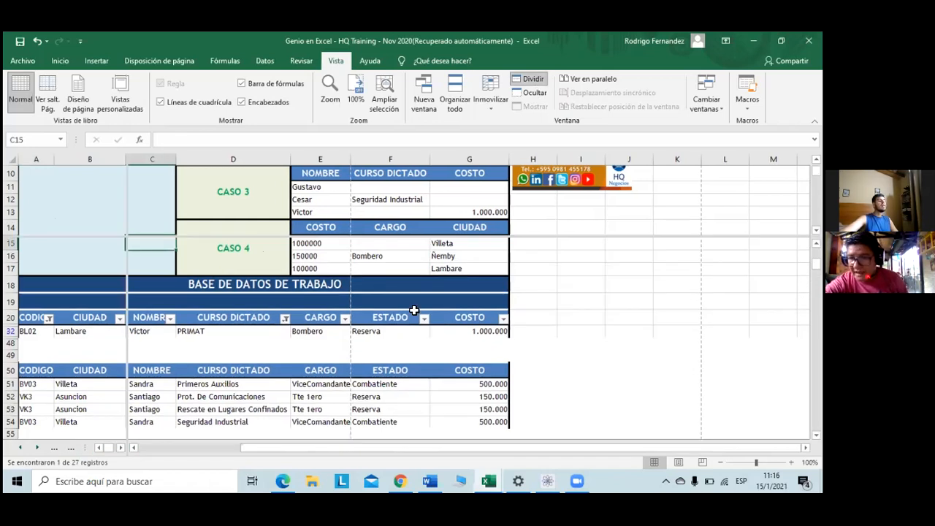
Step: Examine the extracts, database and criteria cases in the lower pane while the upper pane stays at Case 3
{"action": "scroll", "coordinate": [413, 311], "scroll_direction": "down", "scroll_amount": 1}
{"action": "scroll", "coordinate": [414, 310], "scroll_direction": "down", "scroll_amount": 2}
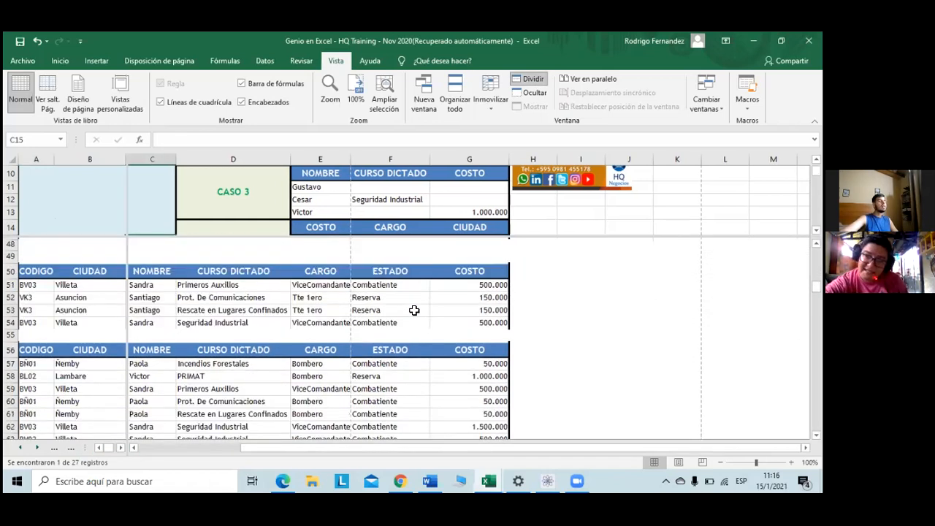
{"action": "scroll", "coordinate": [414, 310], "scroll_direction": "up", "scroll_amount": 3}
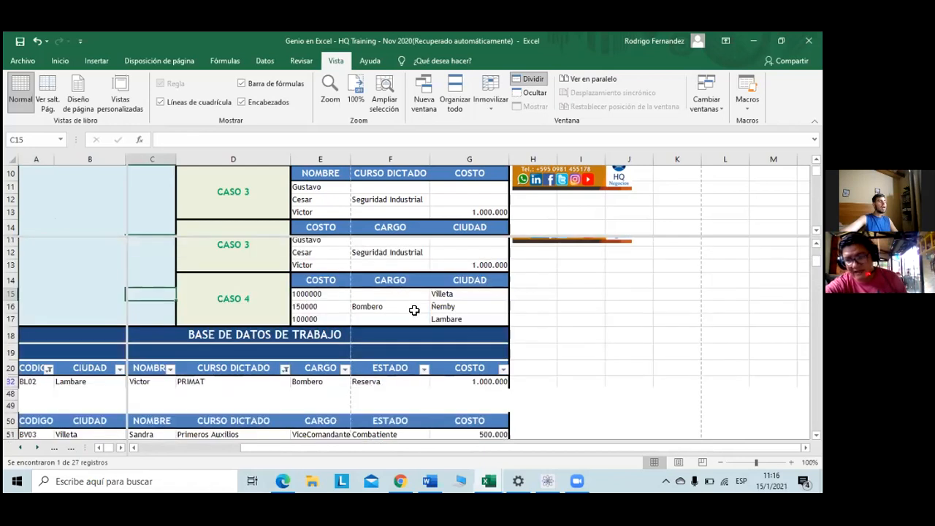
{"action": "scroll", "coordinate": [414, 310], "scroll_direction": "up", "scroll_amount": 3}
{"action": "scroll", "coordinate": [414, 311], "scroll_direction": "down", "scroll_amount": 2}
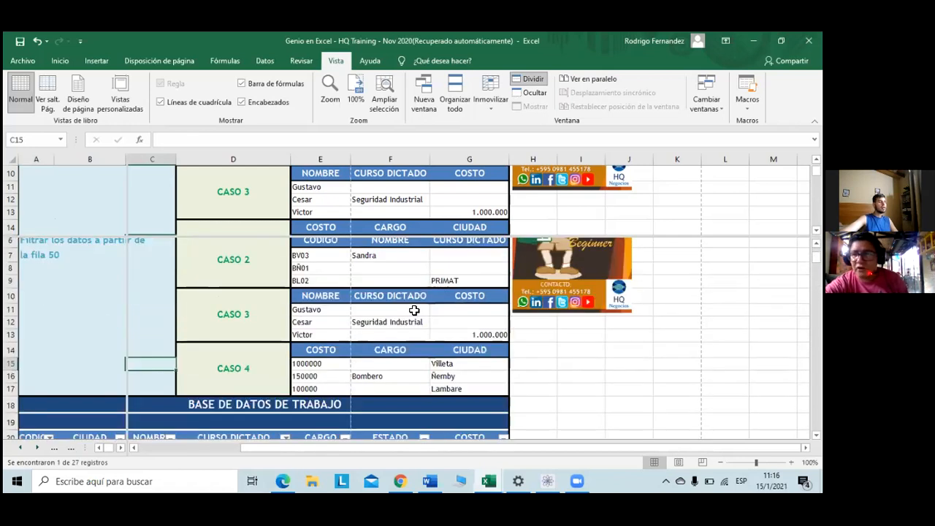
{"action": "scroll", "coordinate": [413, 311], "scroll_direction": "down", "scroll_amount": 2}
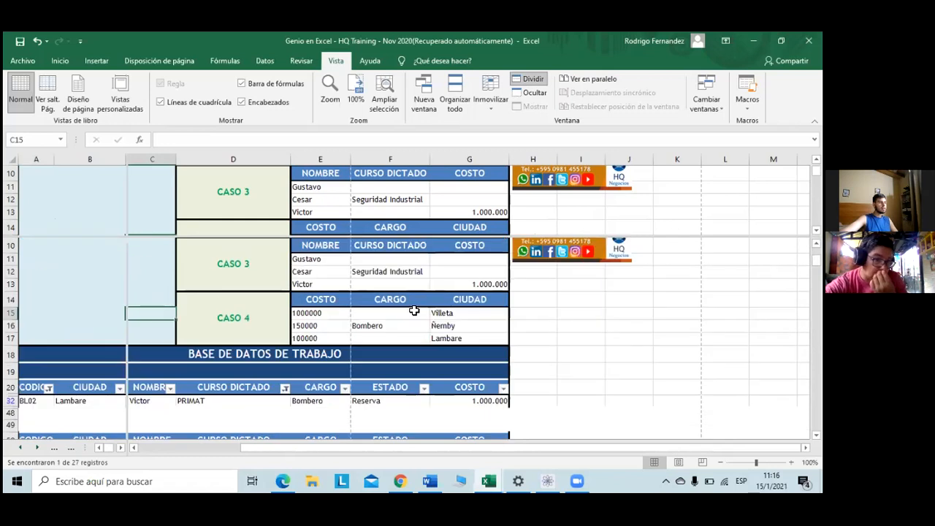
{"action": "scroll", "coordinate": [414, 310], "scroll_direction": "down", "scroll_amount": 1}
{"action": "scroll", "coordinate": [413, 311], "scroll_direction": "down", "scroll_amount": 1}
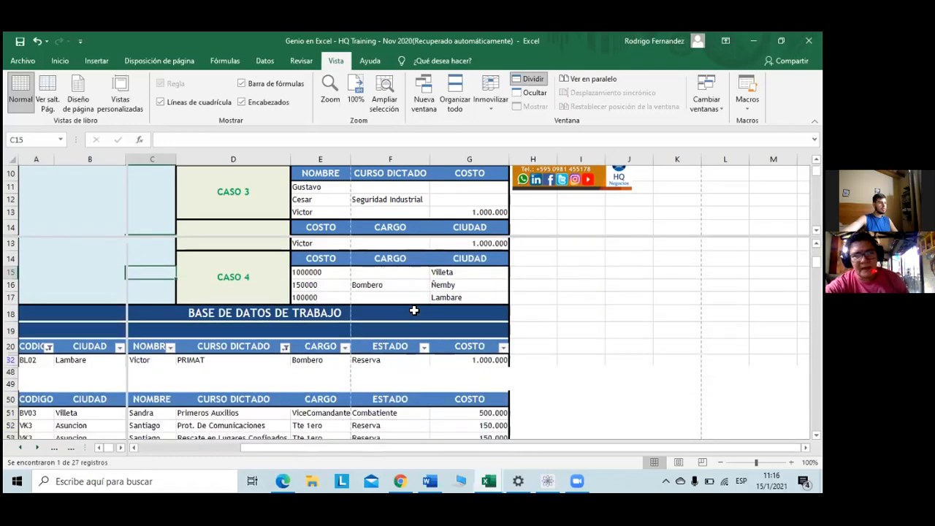
{"action": "scroll", "coordinate": [414, 311], "scroll_direction": "down", "scroll_amount": 1}
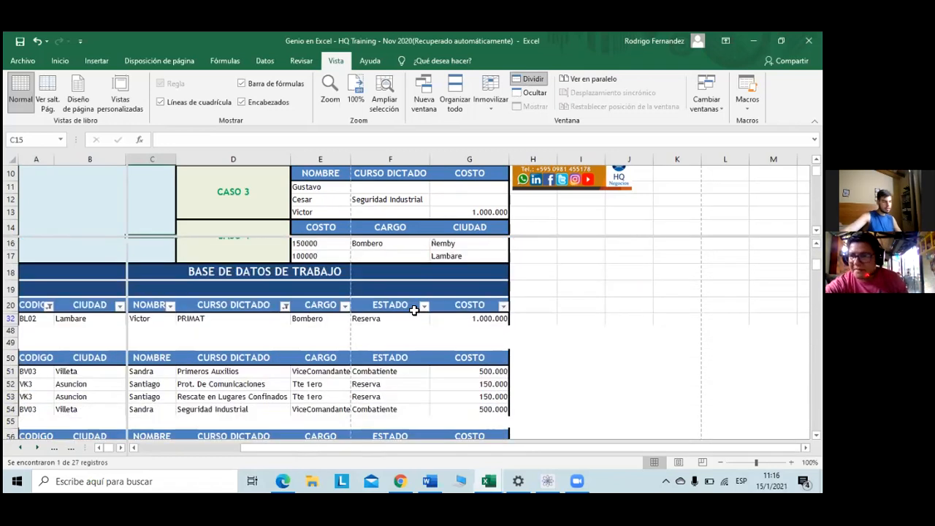
{"action": "scroll", "coordinate": [414, 310], "scroll_direction": "up", "scroll_amount": 5}
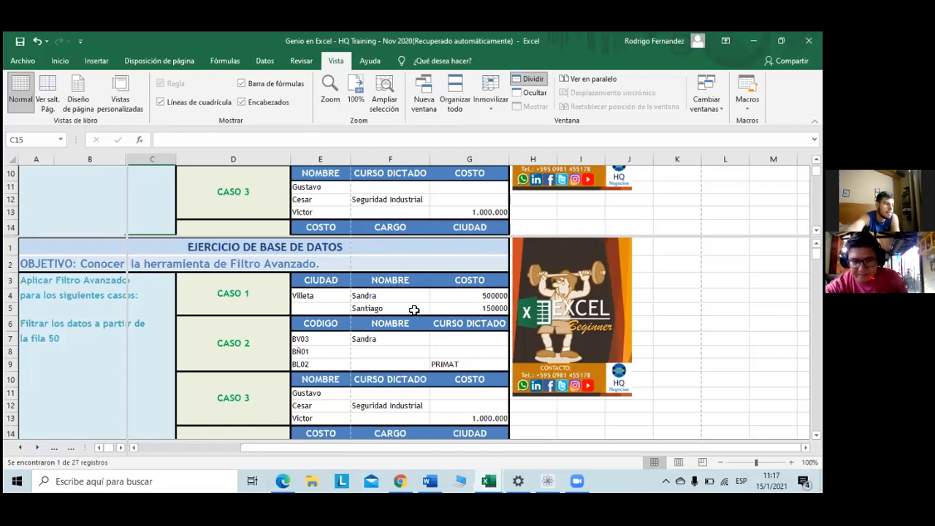
Step: Go down the lower panes from the criteria to extract row 54, examining how the split view follows the active cell
{"action": "key", "text": "Down"}
{"action": "key", "text": "Down"}
{"action": "key", "text": "Down"}
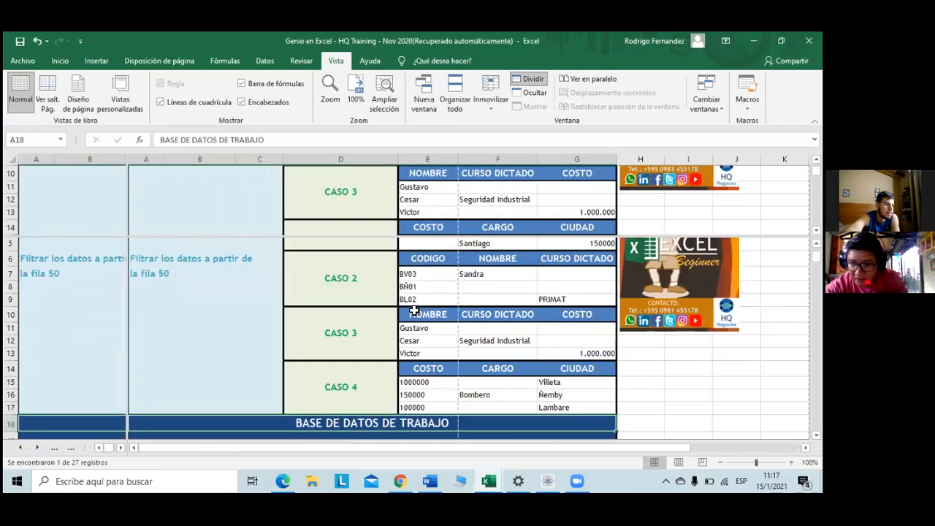
{"action": "key", "text": "Down"}
{"action": "key", "text": "Down"}
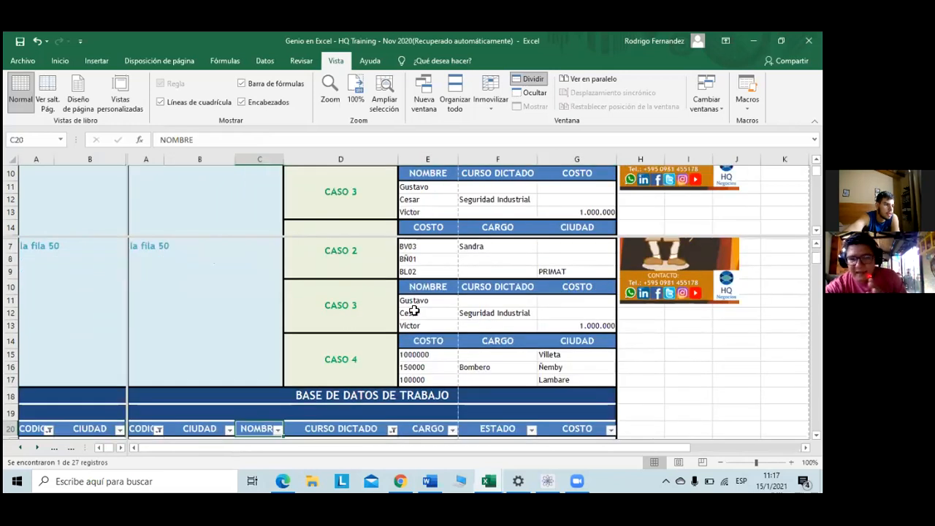
{"action": "key", "text": "Up"}
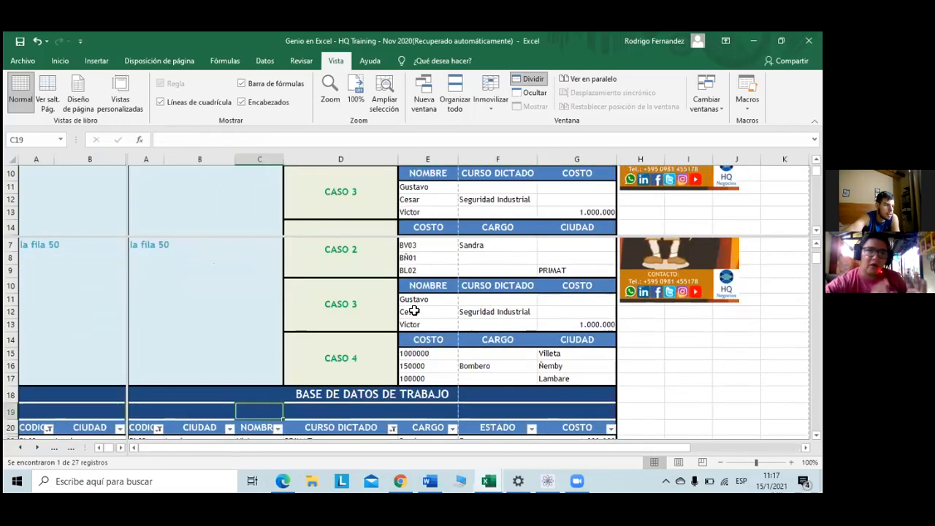
{"action": "key", "text": "Down"}
{"action": "key", "text": "Down"}
{"action": "key", "text": "Down"}
{"action": "key", "text": "Down"}
{"action": "key", "text": "Down"}
{"action": "key", "text": "Down"}
{"action": "key", "text": "Down"}
{"action": "key", "text": "Down"}
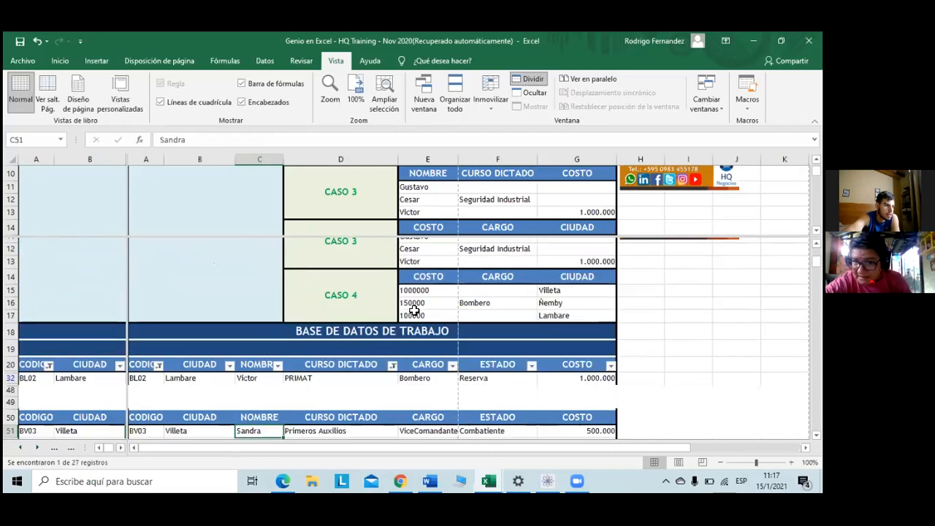
{"action": "key", "text": "Down"}
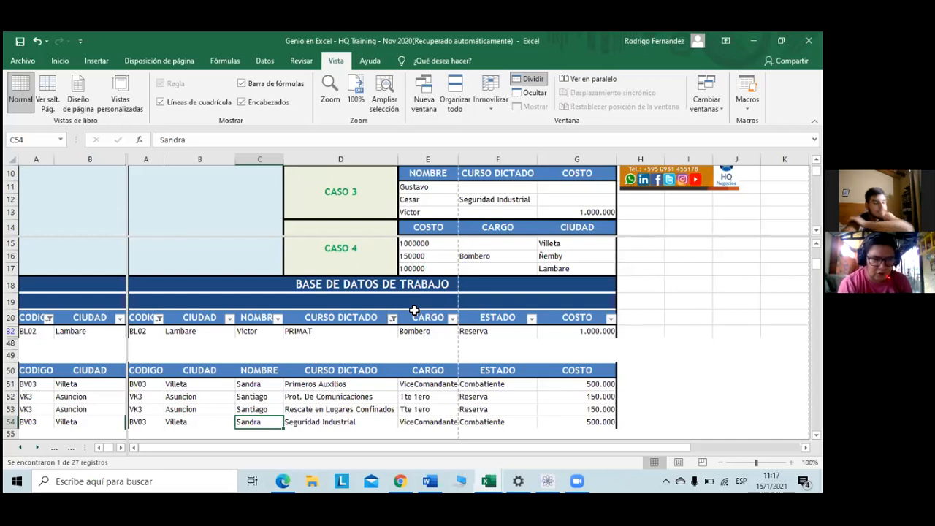
Step: Move along row 54 past the extract's columns and back to its CODIGO cell, comparing the duplicated columns in the split panes
{"action": "key", "text": "Left"}
{"action": "key", "text": "Left"}
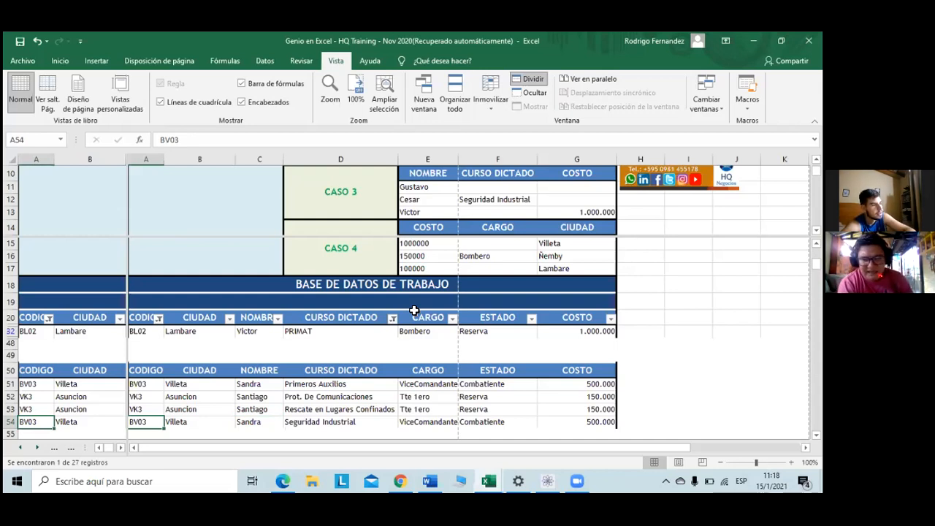
{"action": "key", "text": "Right"}
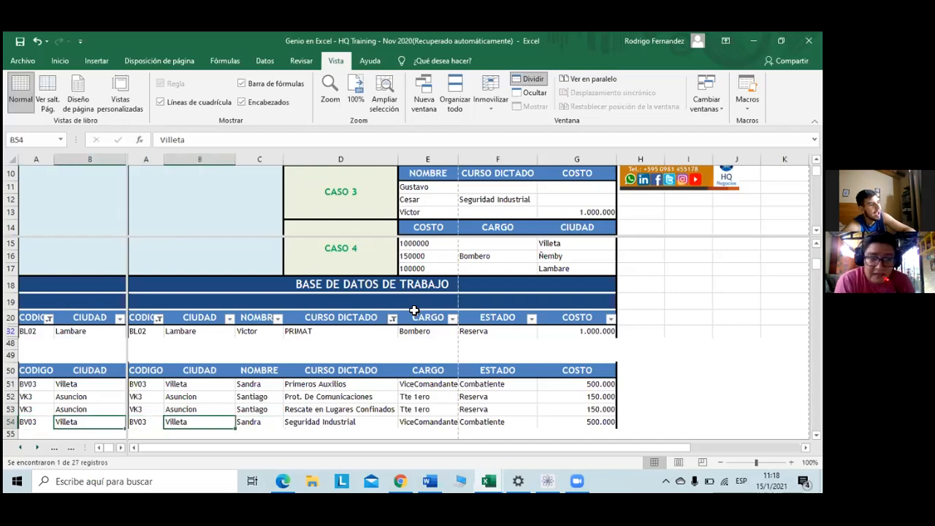
{"action": "key", "text": "Left"}
{"action": "key", "text": "Right"}
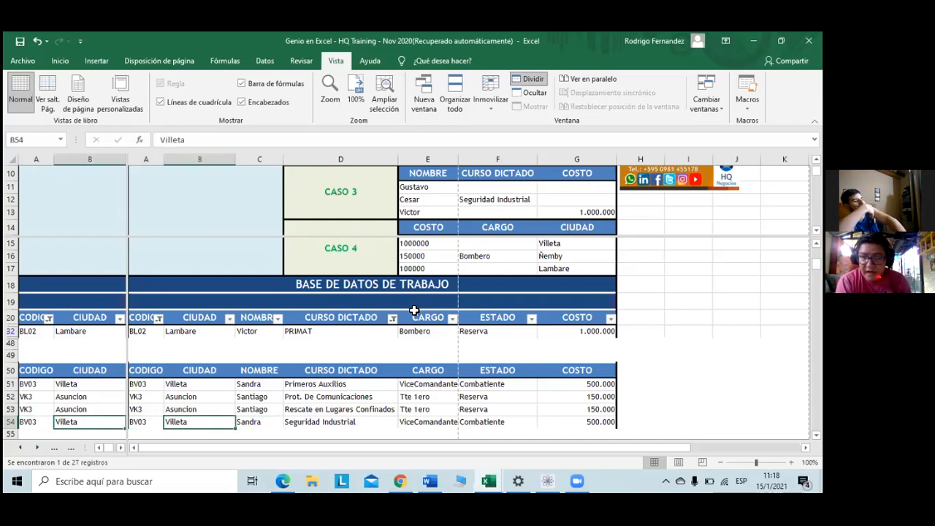
{"action": "key", "text": "Right"}
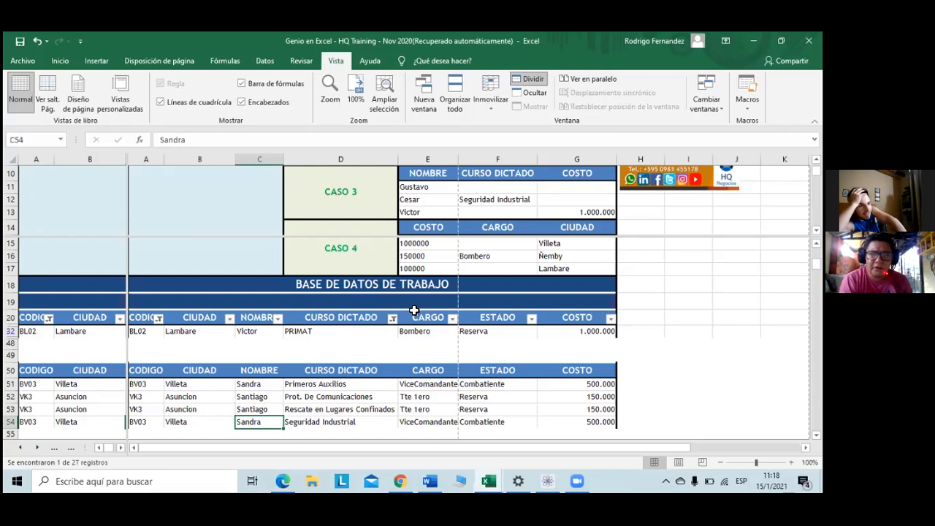
{"action": "key", "text": "Right"}
{"action": "key", "text": "Right"}
{"action": "key", "text": "Right"}
{"action": "key", "text": "Right"}
{"action": "key", "text": "Right"}
{"action": "key", "text": "Right"}
{"action": "key", "text": "Right"}
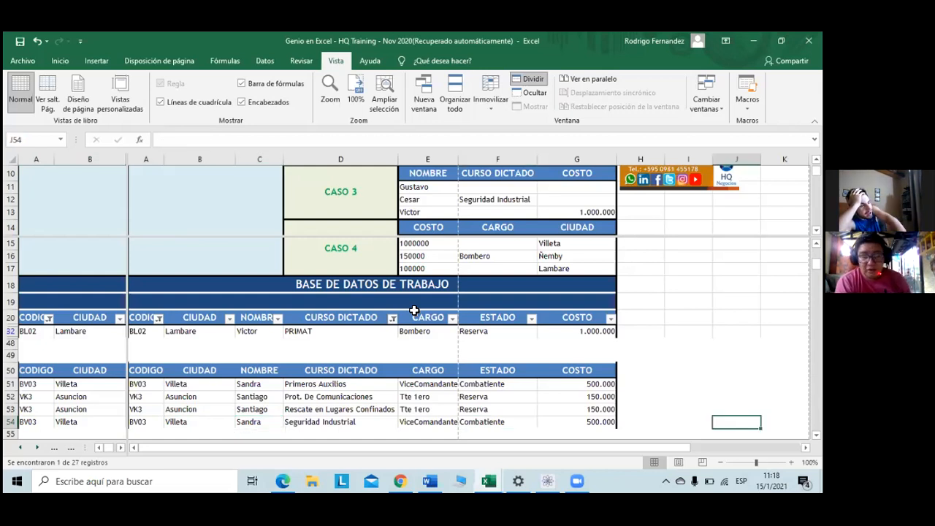
{"action": "key", "text": "Right"}
{"action": "key", "text": "Right"}
{"action": "key", "text": "Right"}
{"action": "key", "text": "Right"}
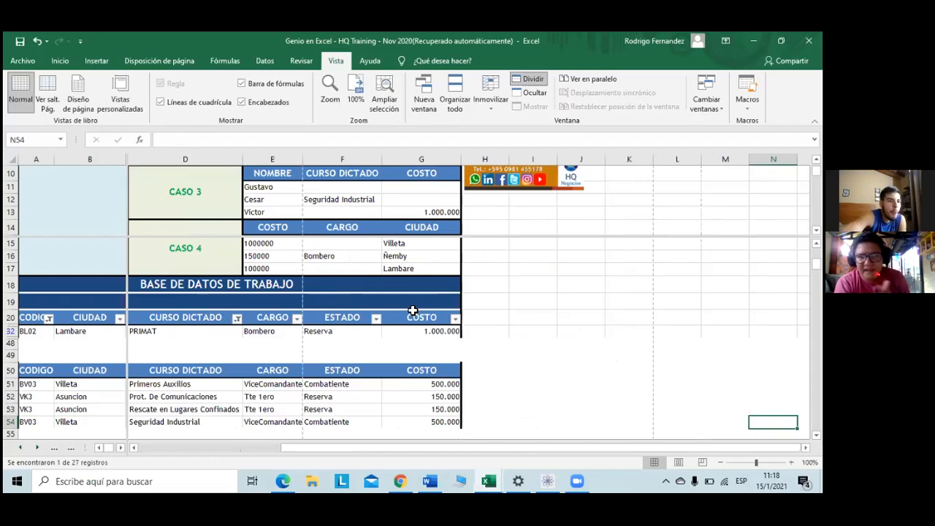
{"action": "key", "text": "Left"}
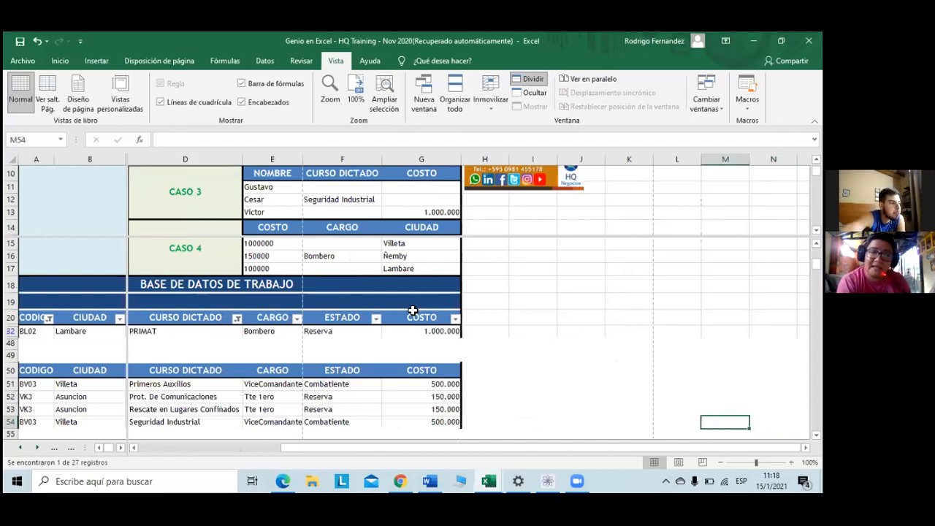
{"action": "key", "text": "Home"}
{"action": "key", "text": "Right"}
{"action": "key", "text": "Right"}
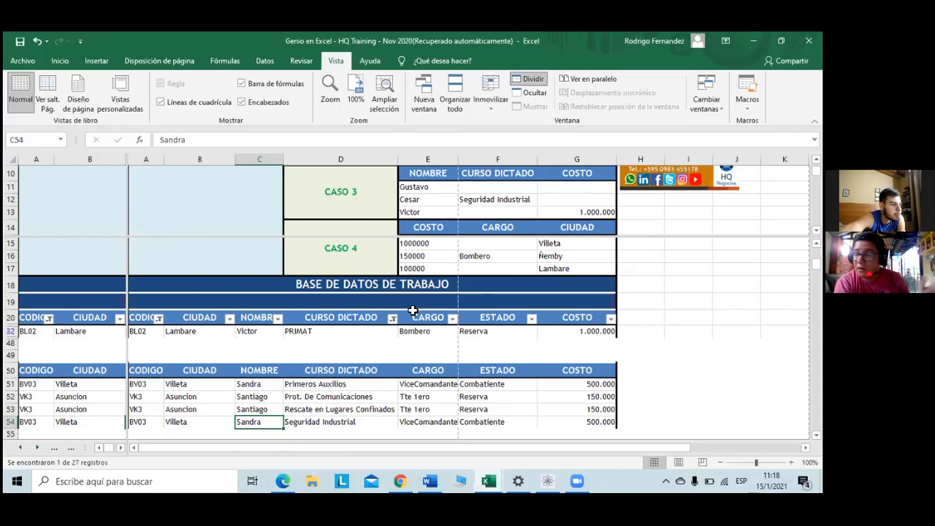
{"action": "key", "text": "Left"}
{"action": "key", "text": "Right"}
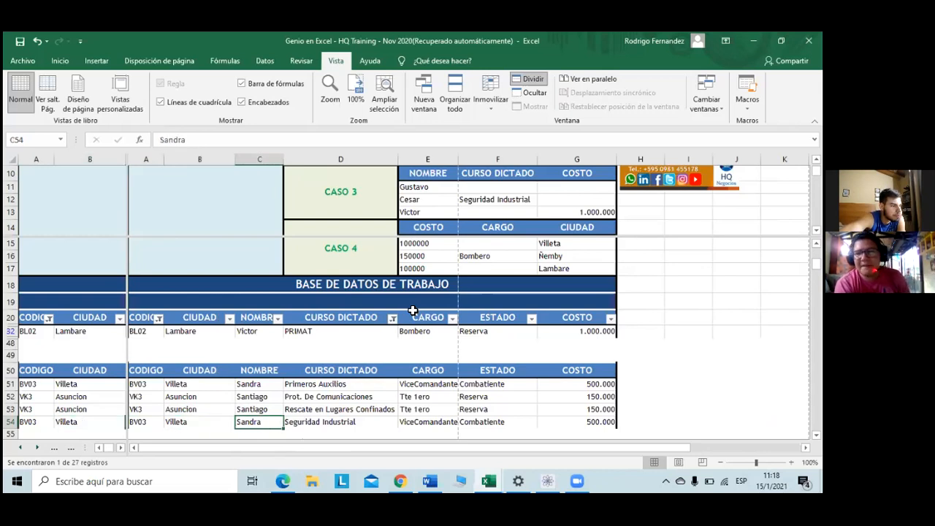
{"action": "key", "text": "Left"}
{"action": "key", "text": "Left"}
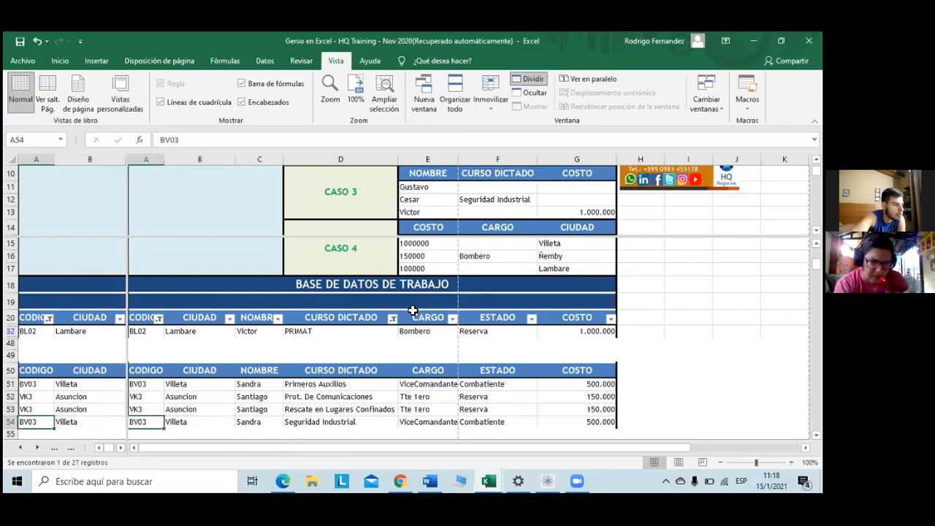
Step: Try replacing the code in cell A54 with ko, and undo the entry
{"action": "type", "text": "ko"}
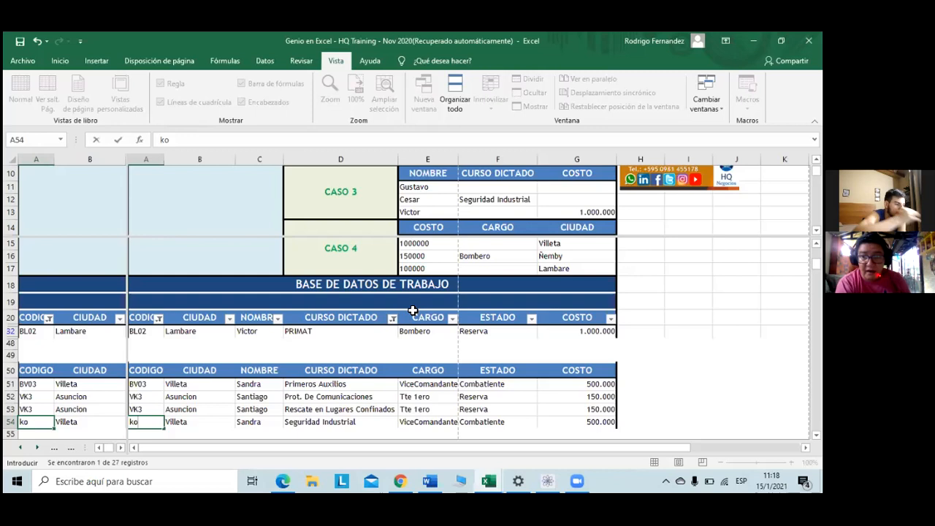
{"action": "key", "text": "ctrl+z"}
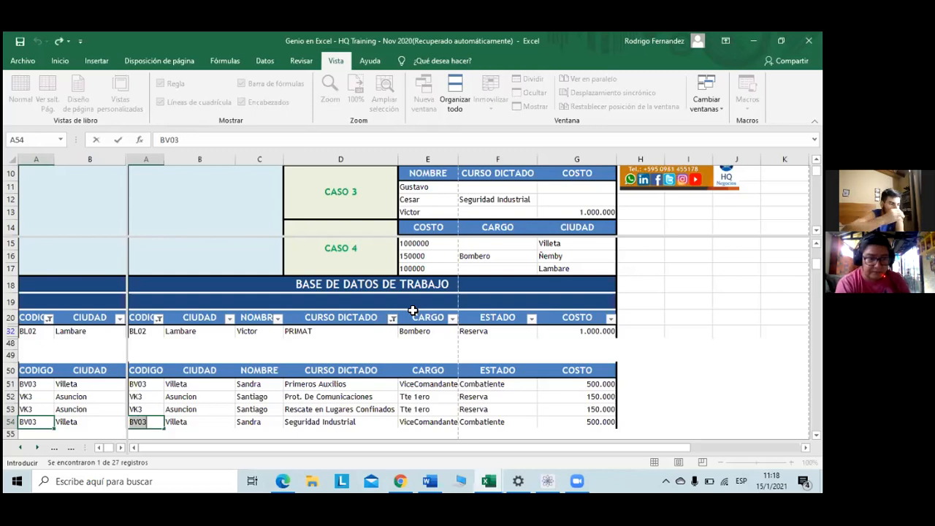
{"action": "left_click", "coordinate": [399, 364]}
Step: Move through row 51 from CODIGO to column H in the narrow pane, and return to cell A1
{"action": "left_click", "coordinate": [35, 380]}
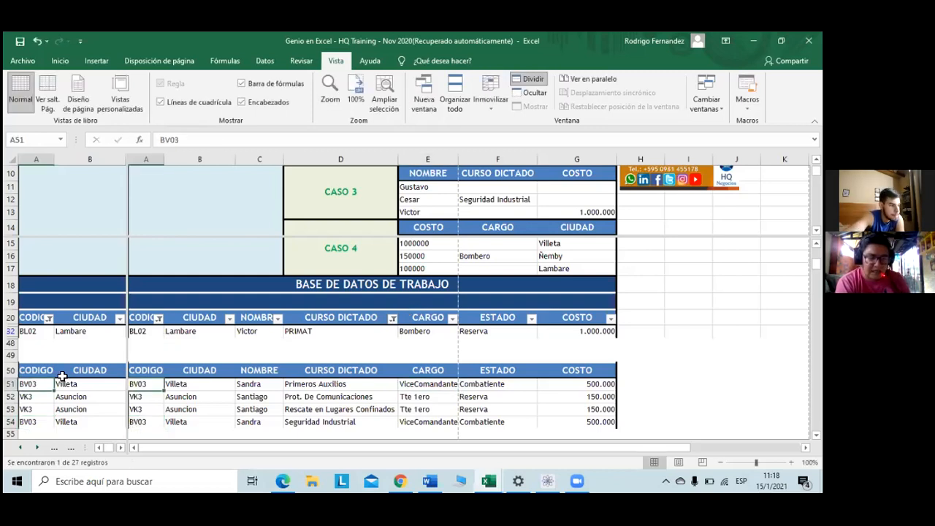
{"action": "key", "text": "Right"}
{"action": "key", "text": "Right"}
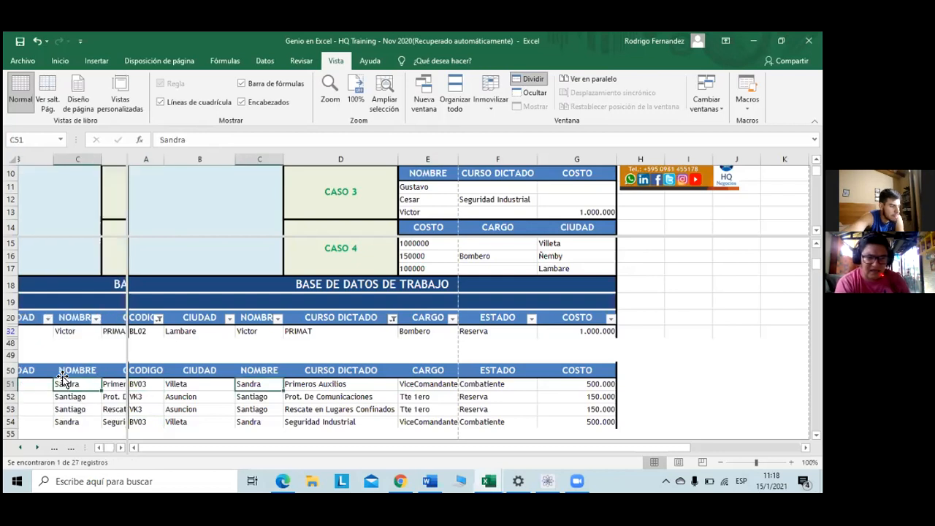
{"action": "key", "text": "Right"}
{"action": "key", "text": "Right"}
{"action": "key", "text": "Right"}
{"action": "key", "text": "Right"}
{"action": "key", "text": "Right"}
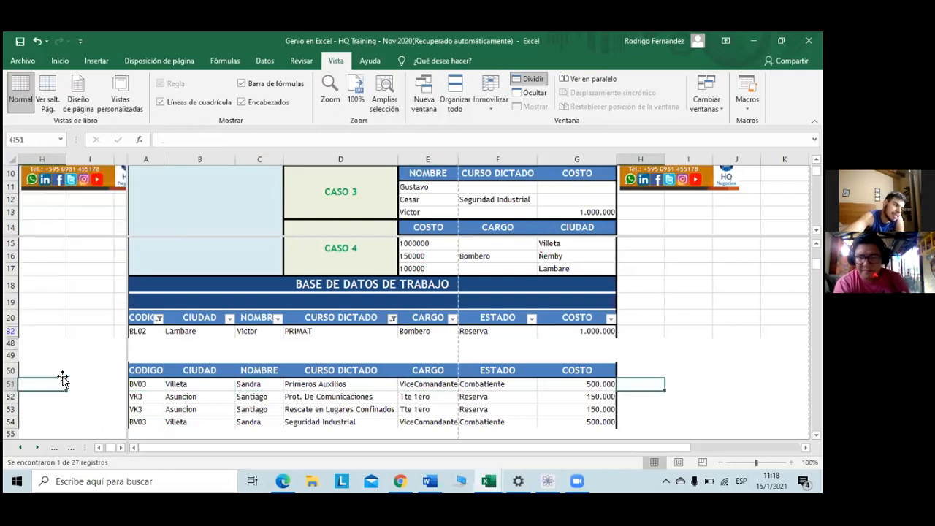
{"action": "key", "text": "Home"}
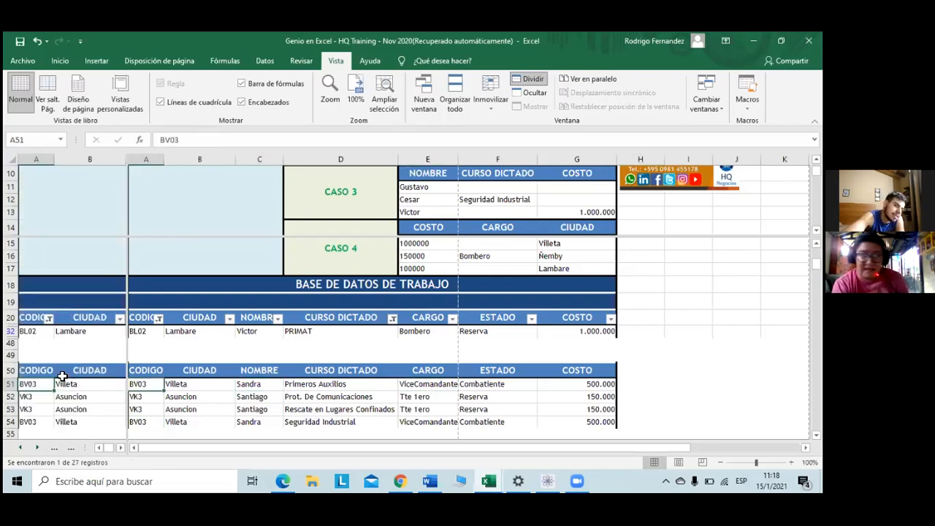
{"action": "key", "text": "ctrl+Home"}
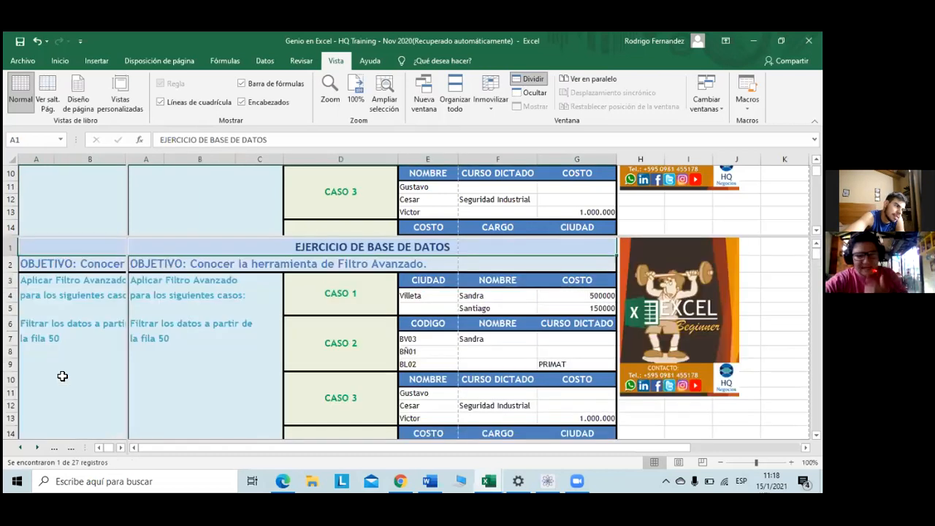
Step: Go down column A from the sheet title to extract row 54, check its CIUDAD cell, and move back to A52, comparing the split panes
{"action": "key", "text": "Down"}
{"action": "key", "text": "Down"}
{"action": "key", "text": "Down"}
{"action": "key", "text": "Down"}
{"action": "key", "text": "Down"}
{"action": "key", "text": "Down"}
{"action": "key", "text": "Down"}
{"action": "key", "text": "Down"}
{"action": "key", "text": "Down"}
{"action": "key", "text": "Down"}
{"action": "key", "text": "Down"}
{"action": "key", "text": "Down"}
{"action": "key", "text": "Down"}
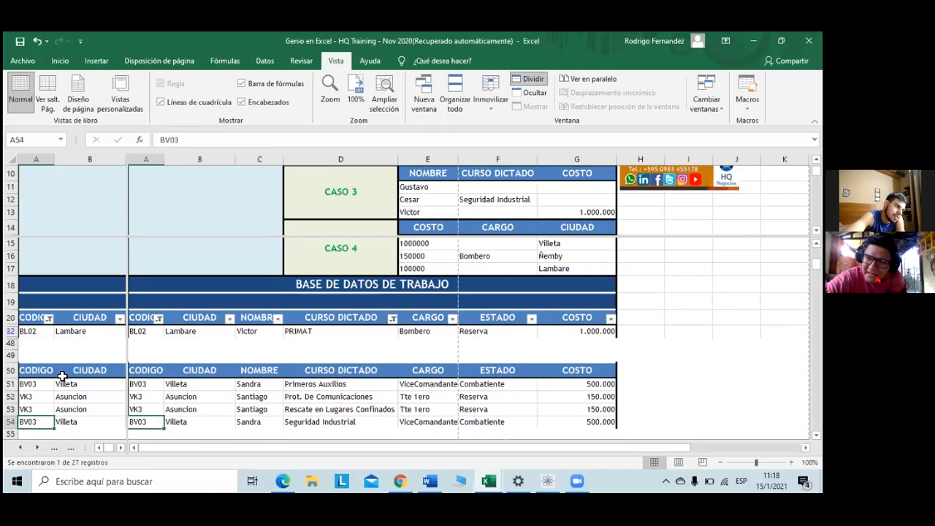
{"action": "key", "text": "Right"}
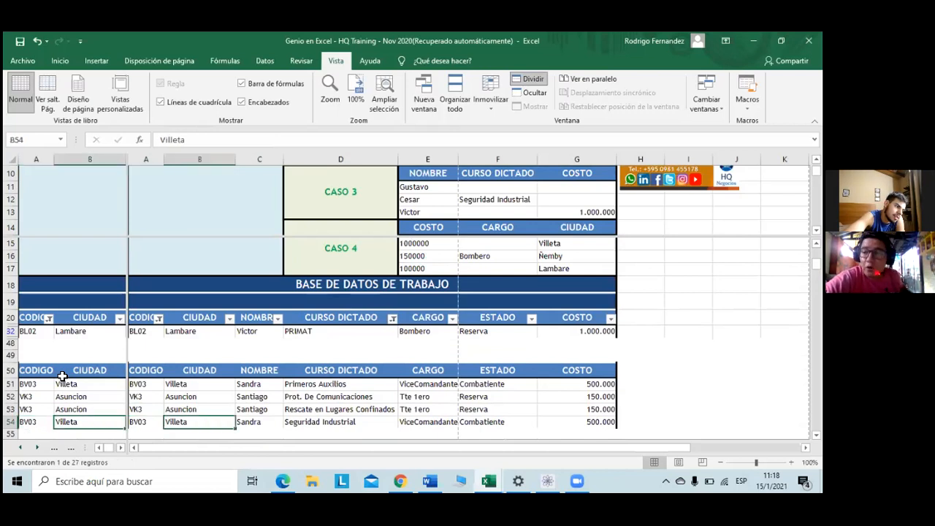
{"action": "key", "text": "Left"}
{"action": "key", "text": "Up"}
{"action": "key", "text": "Up"}
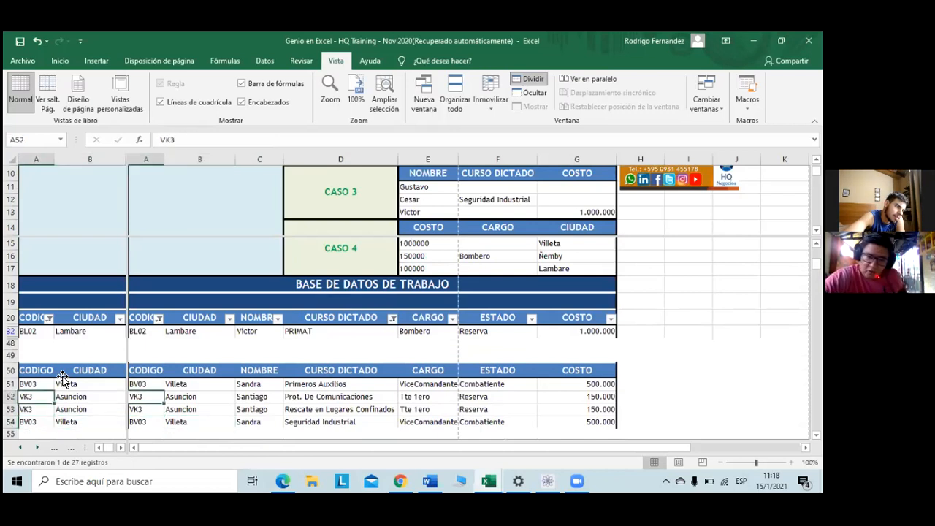
Step: Go up from the row 50 extract header through the database heading to H17, examining how the narrow pane follows the active cell
{"action": "left_click", "coordinate": [63, 376]}
{"action": "key", "text": "Left"}
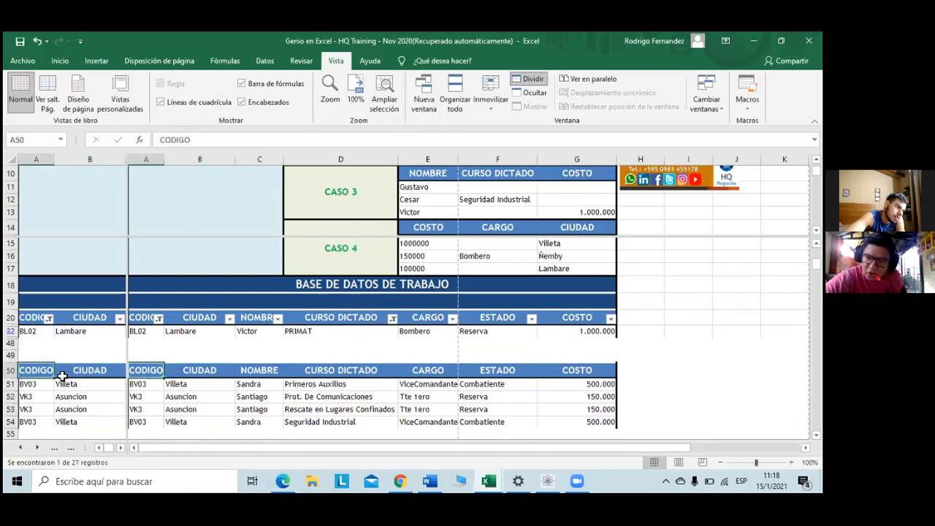
{"action": "key", "text": "Up"}
{"action": "key", "text": "Up"}
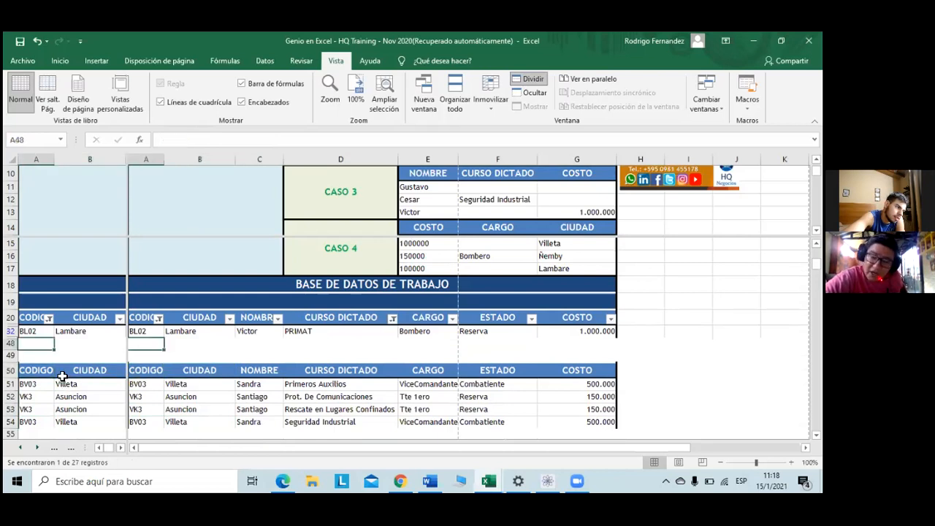
{"action": "key", "text": "Up"}
{"action": "key", "text": "Right"}
{"action": "key", "text": "Up"}
{"action": "key", "text": "Up"}
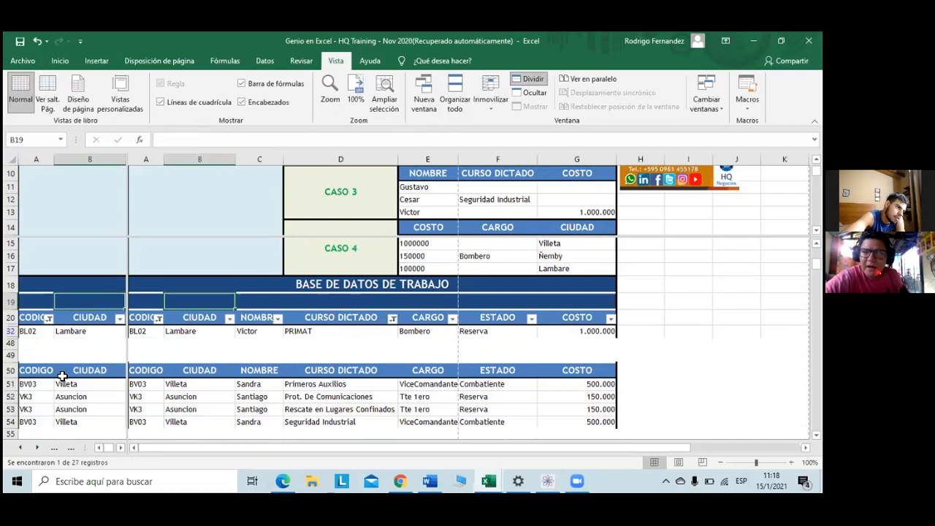
{"action": "key", "text": "Up"}
{"action": "key", "text": "Right"}
{"action": "key", "text": "Up"}
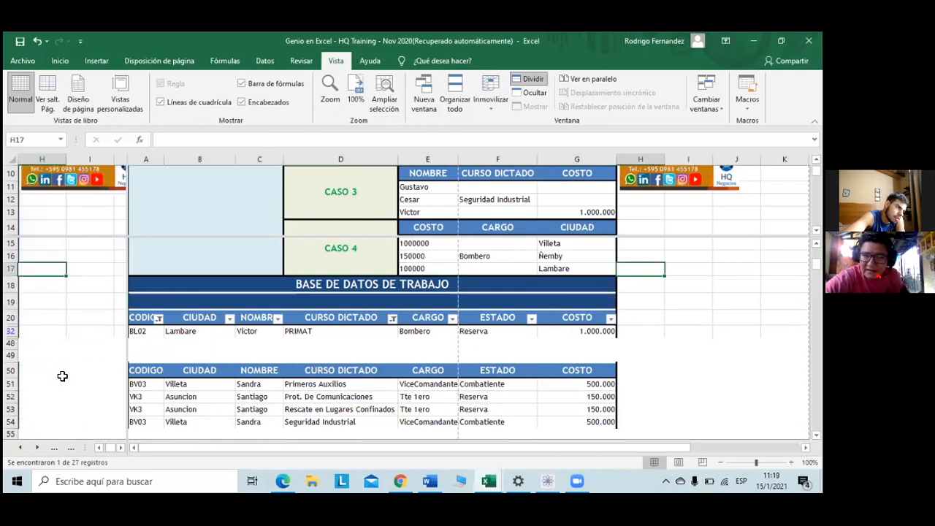
Step: Go up through the Case 4, 3 and 2 criteria from row 17 to G5, alternating between columns G and H to compare the panes
{"action": "key", "text": "Left"}
{"action": "key", "text": "Up"}
{"action": "key", "text": "Up"}
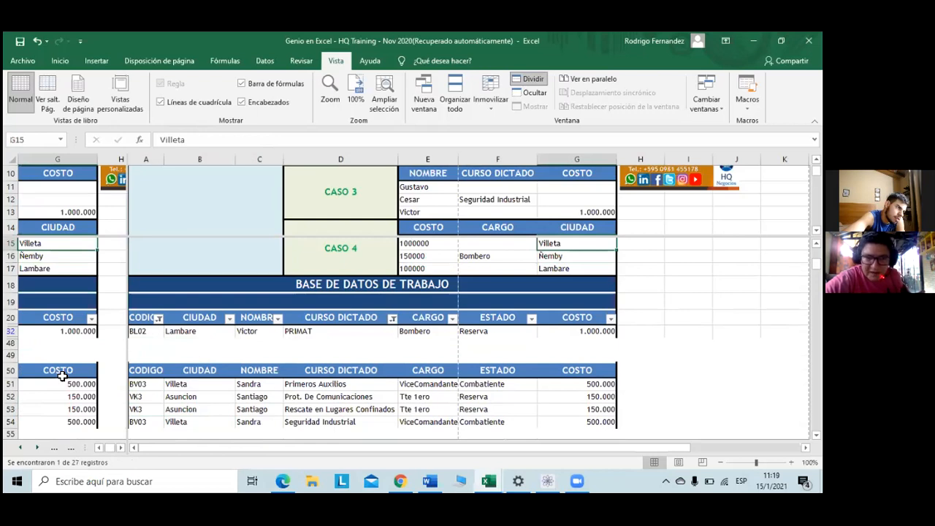
{"action": "key", "text": "Up"}
{"action": "key", "text": "Right"}
{"action": "key", "text": "Up"}
{"action": "key", "text": "Up"}
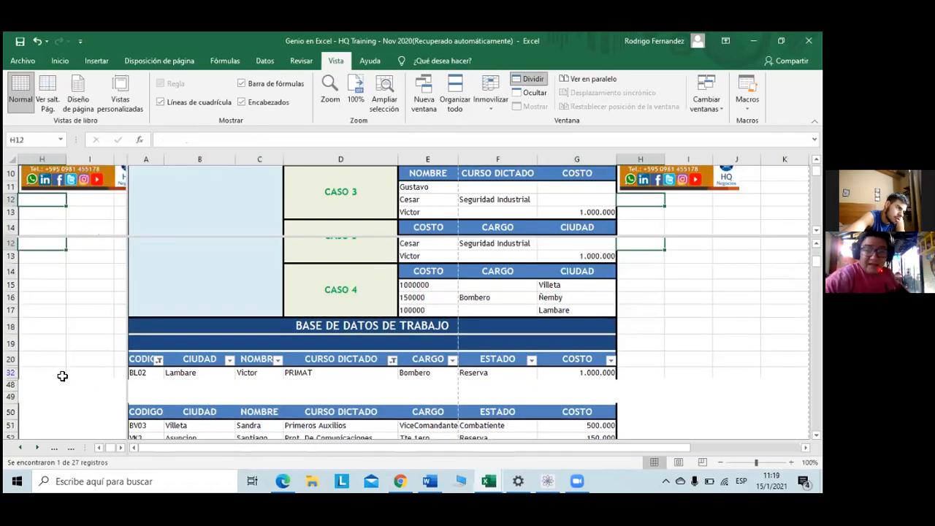
{"action": "key", "text": "Up"}
{"action": "key", "text": "Up"}
{"action": "key", "text": "Up"}
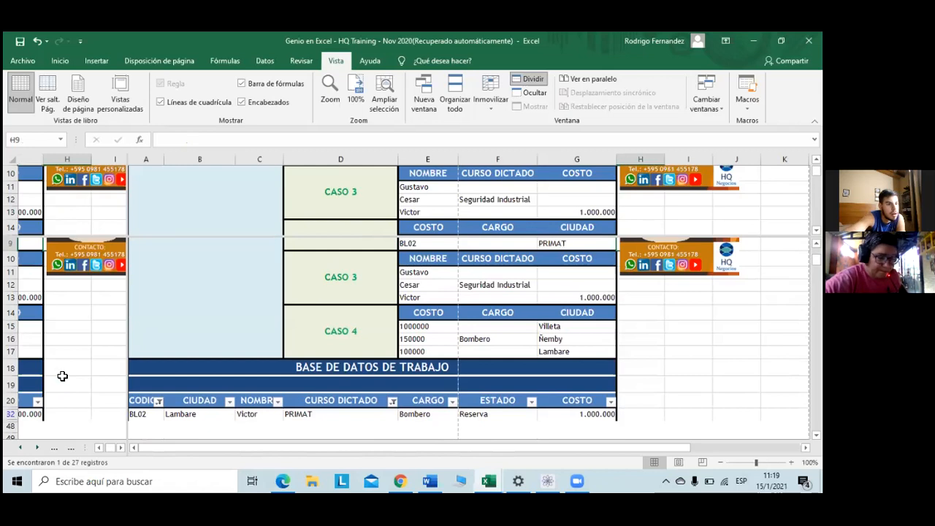
{"action": "key", "text": "Left"}
{"action": "key", "text": "Up"}
{"action": "key", "text": "Up"}
{"action": "key", "text": "Up"}
{"action": "key", "text": "Up"}
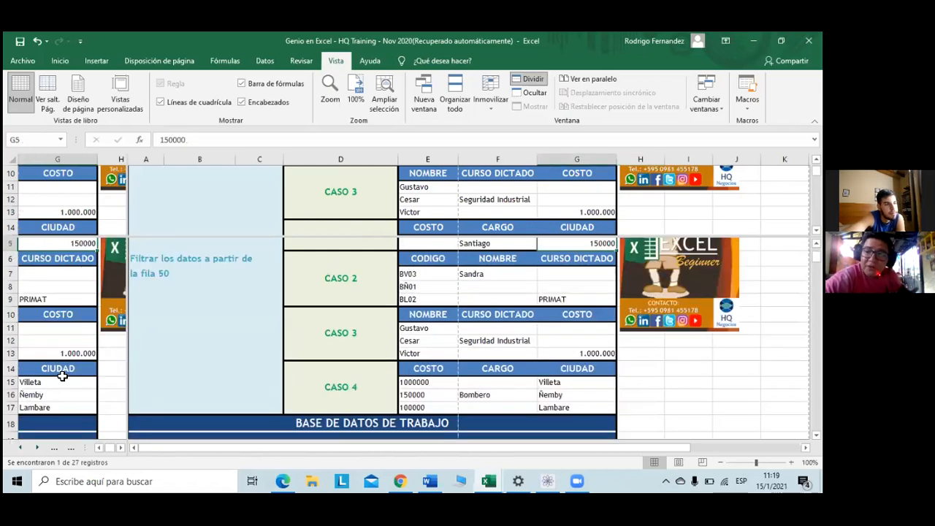
Step: Continue up to the title row and alternate between A1 and H1, examining how the narrow pane shifts sideways
{"action": "key", "text": "Up"}
{"action": "key", "text": "Up"}
{"action": "key", "text": "Up"}
{"action": "key", "text": "Up"}
{"action": "key", "text": "Right"}
{"action": "key", "text": "Left"}
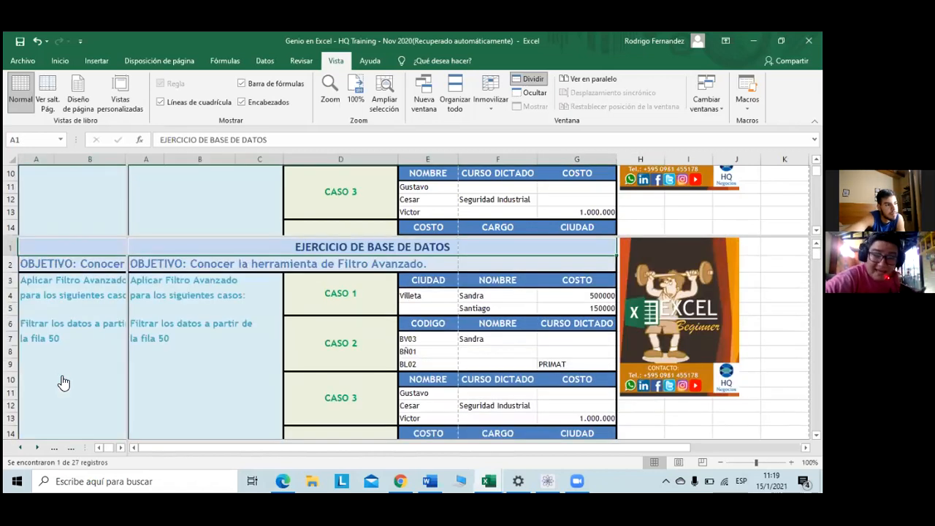
{"action": "key", "text": "Right"}
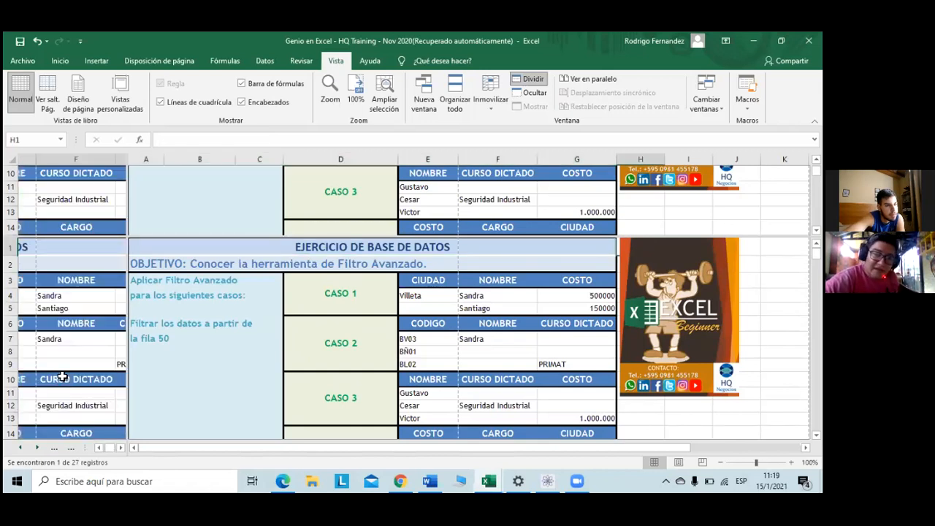
{"action": "key", "text": "Left"}
{"action": "key", "text": "Right"}
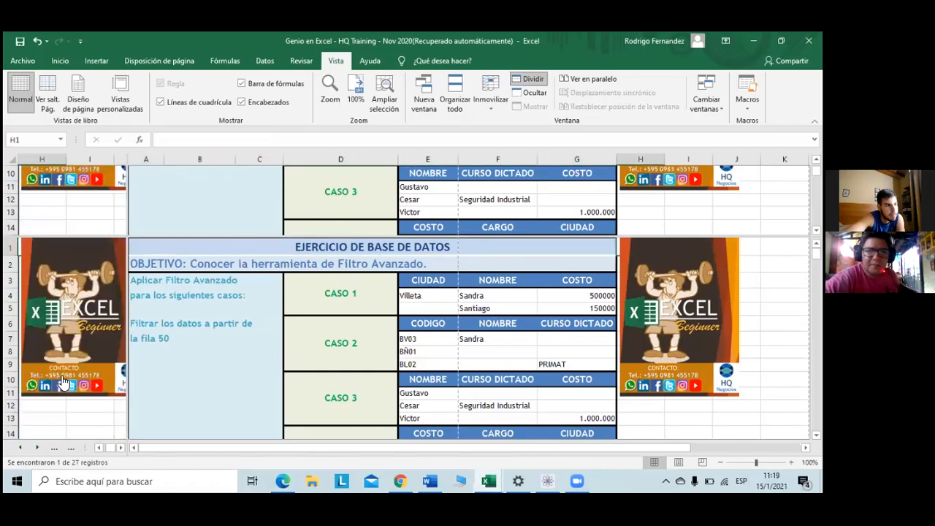
Step: Go down column G through the Case 1 to Case 3 criteria and move to H13, examining the same cells in the upper and lower panes
{"action": "key", "text": "Down"}
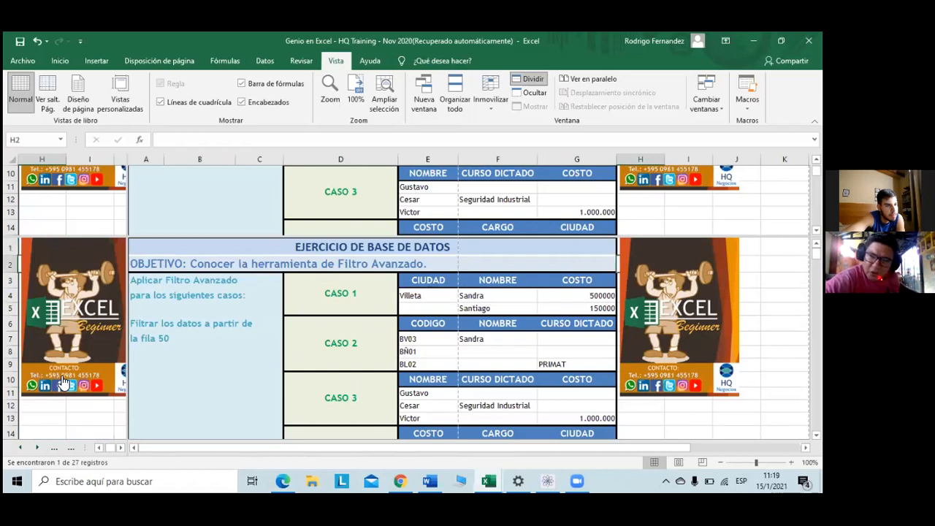
{"action": "key", "text": "Left"}
{"action": "key", "text": "Down"}
{"action": "key", "text": "Down"}
{"action": "key", "text": "Down"}
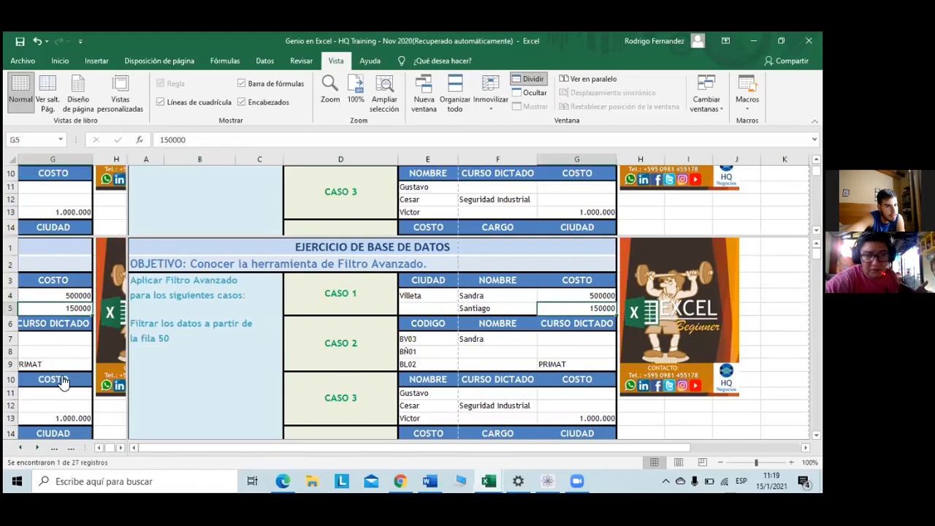
{"action": "key", "text": "Down"}
{"action": "key", "text": "Down"}
{"action": "key", "text": "Down"}
{"action": "key", "text": "Down"}
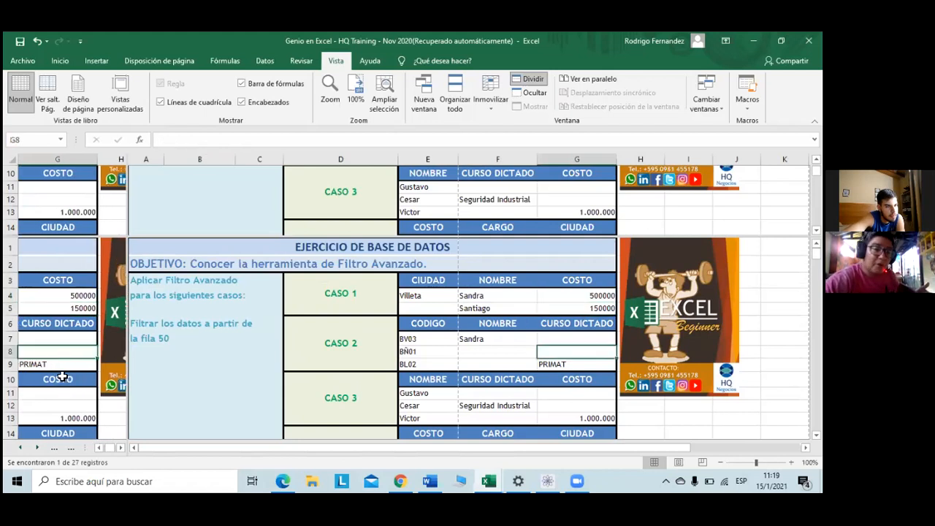
{"action": "key", "text": "Down"}
{"action": "key", "text": "Down"}
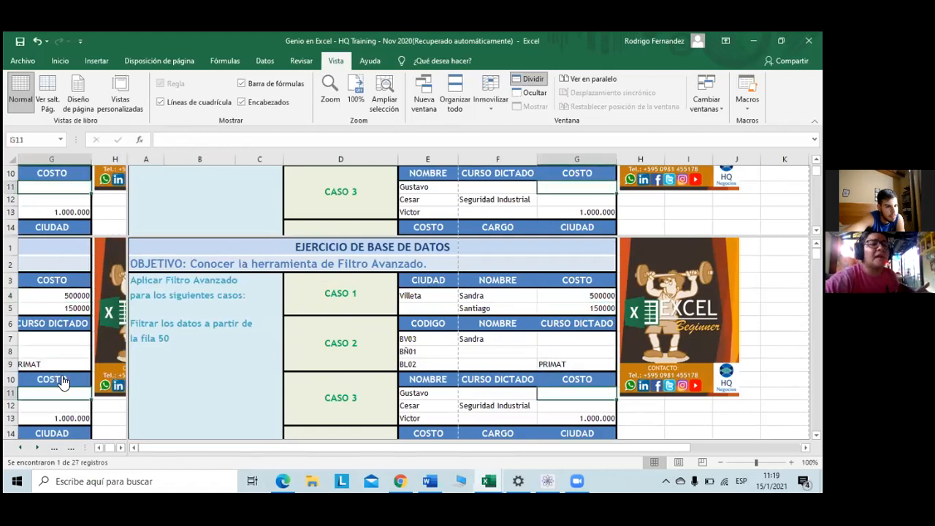
{"action": "key", "text": "Right"}
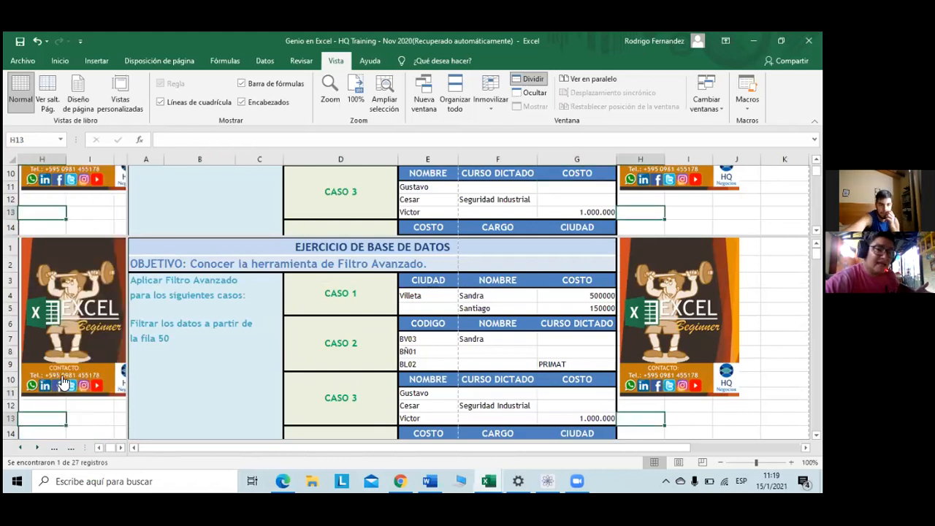
Step: Go down column H from row 13 past the filtered database to H52, examining how the lower panes scroll beneath the upper ones
{"action": "key", "text": "Down"}
{"action": "key", "text": "Down"}
{"action": "key", "text": "Down"}
{"action": "key", "text": "Down"}
{"action": "key", "text": "Down"}
{"action": "key", "text": "Down"}
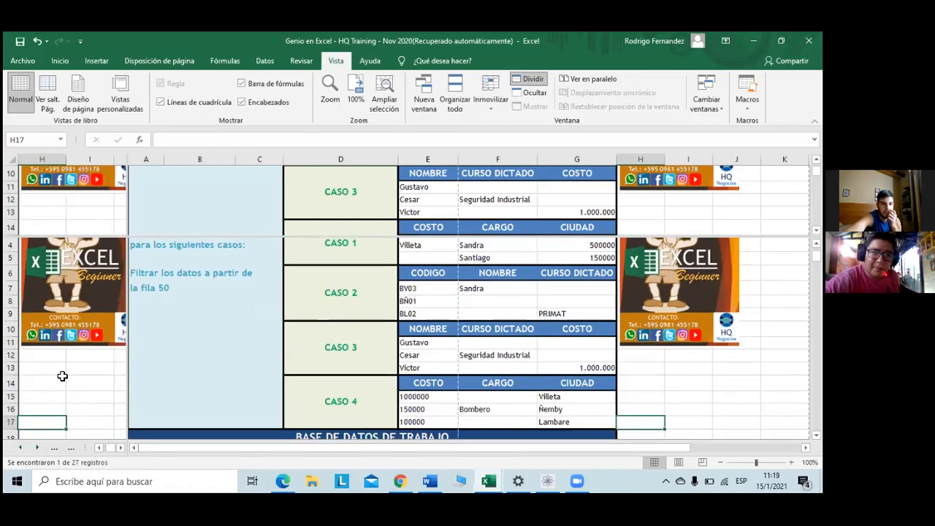
{"action": "key", "text": "Down"}
{"action": "key", "text": "Down"}
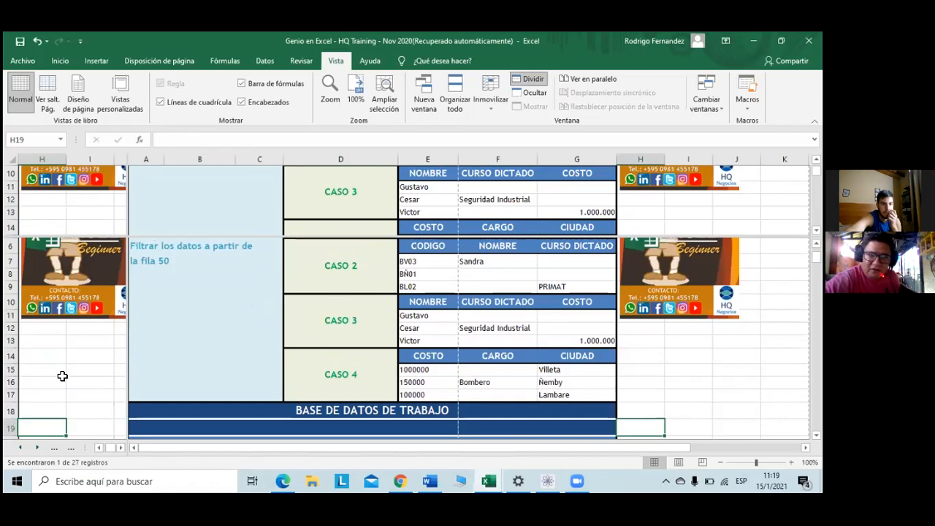
{"action": "key", "text": "Down"}
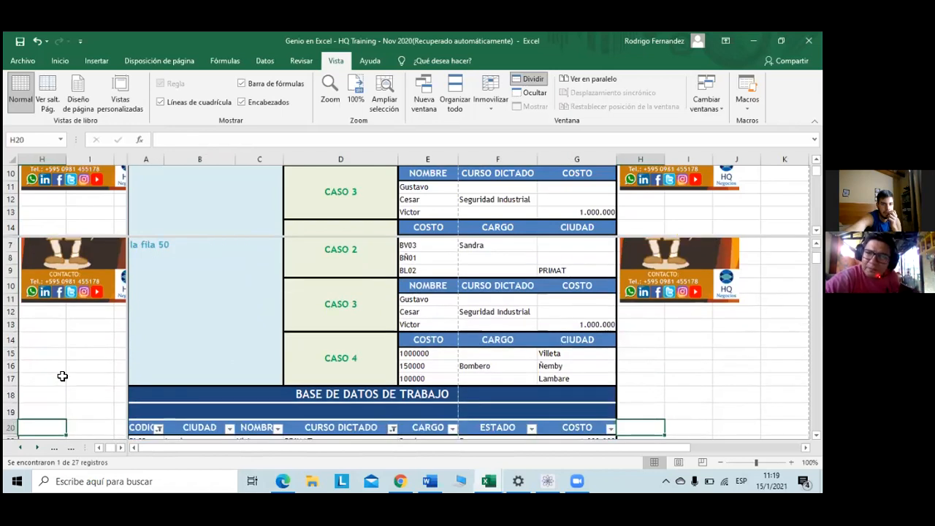
{"action": "key", "text": "Down"}
{"action": "key", "text": "Down"}
{"action": "key", "text": "Down"}
{"action": "key", "text": "Down"}
{"action": "key", "text": "Down"}
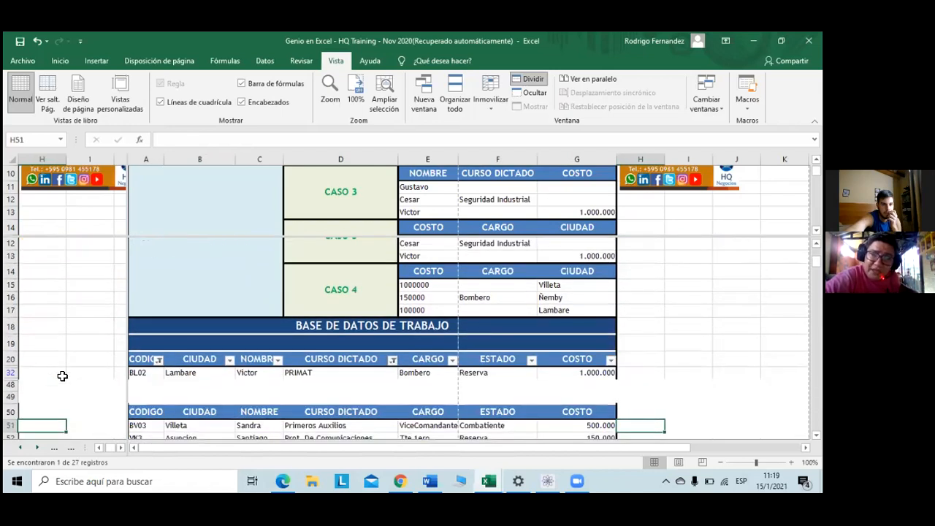
{"action": "key", "text": "Down"}
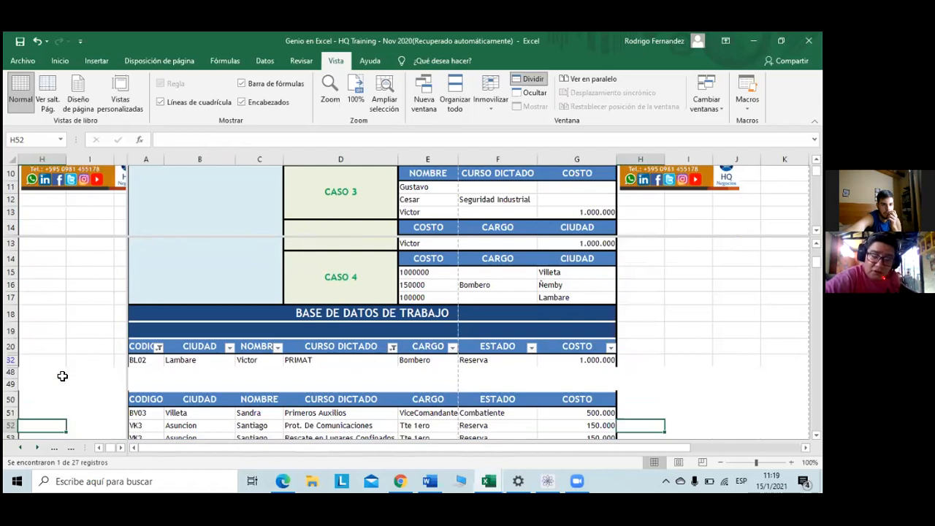
Step: Go down through both extracts to H64, alternating between columns G and H to examine how the narrow pane follows
{"action": "key", "text": "Down"}
{"action": "key", "text": "Left"}
{"action": "key", "text": "Down"}
{"action": "key", "text": "Down"}
{"action": "key", "text": "Down"}
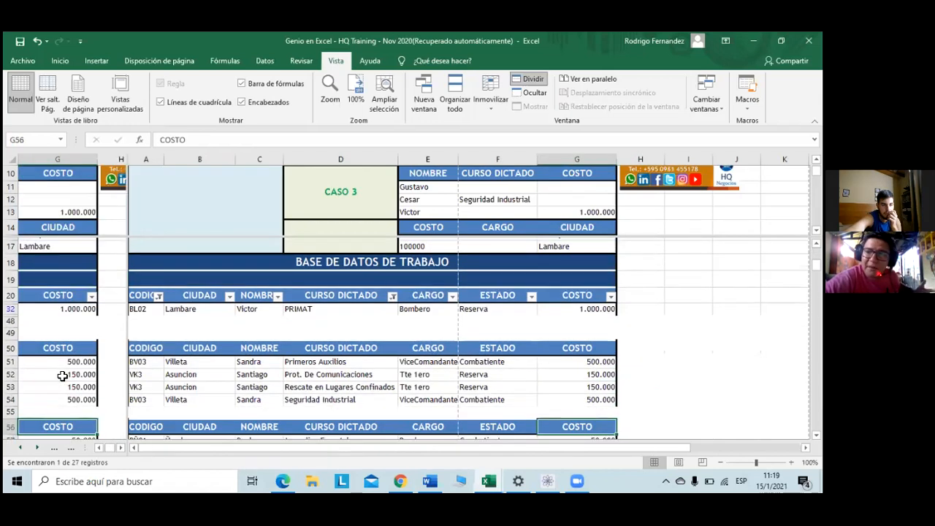
{"action": "key", "text": "Down"}
{"action": "key", "text": "Down"}
{"action": "key", "text": "Right"}
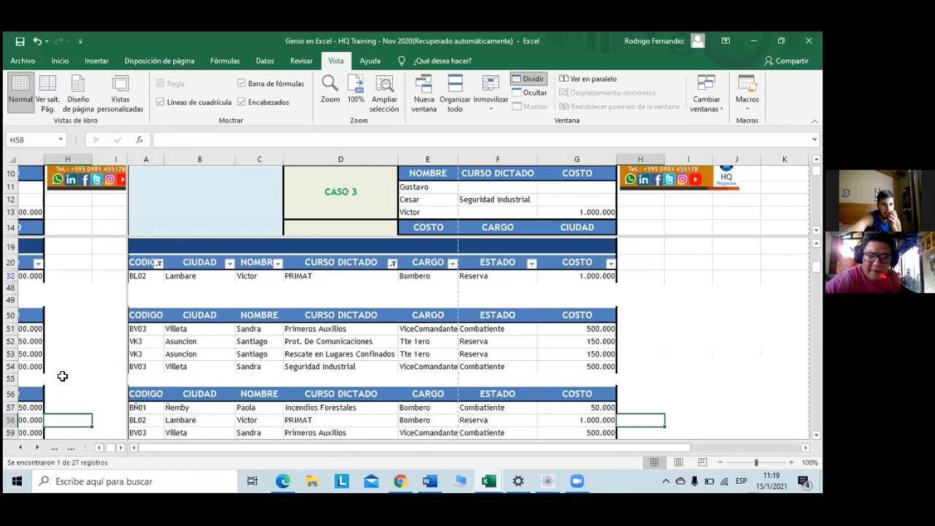
{"action": "key", "text": "Down"}
{"action": "key", "text": "Down"}
{"action": "key", "text": "Left"}
{"action": "key", "text": "Down"}
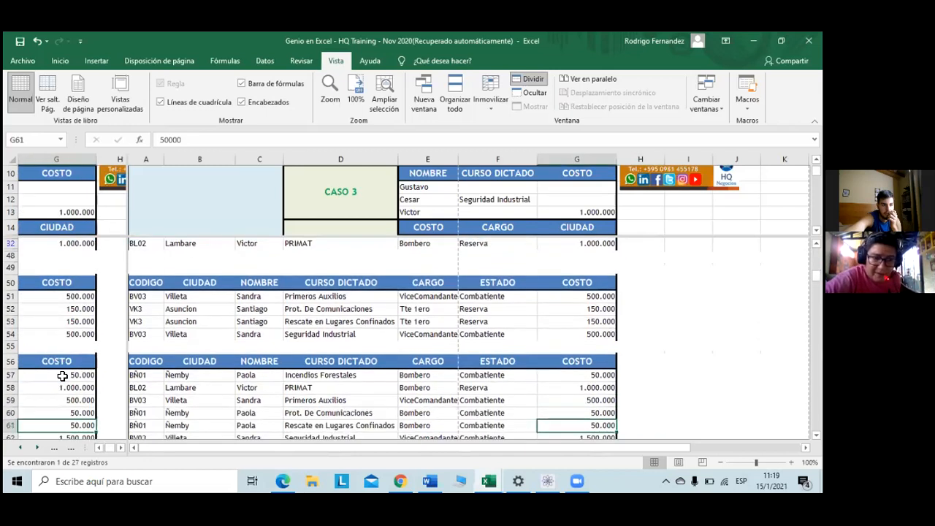
{"action": "key", "text": "Right"}
{"action": "key", "text": "Down"}
{"action": "key", "text": "Left"}
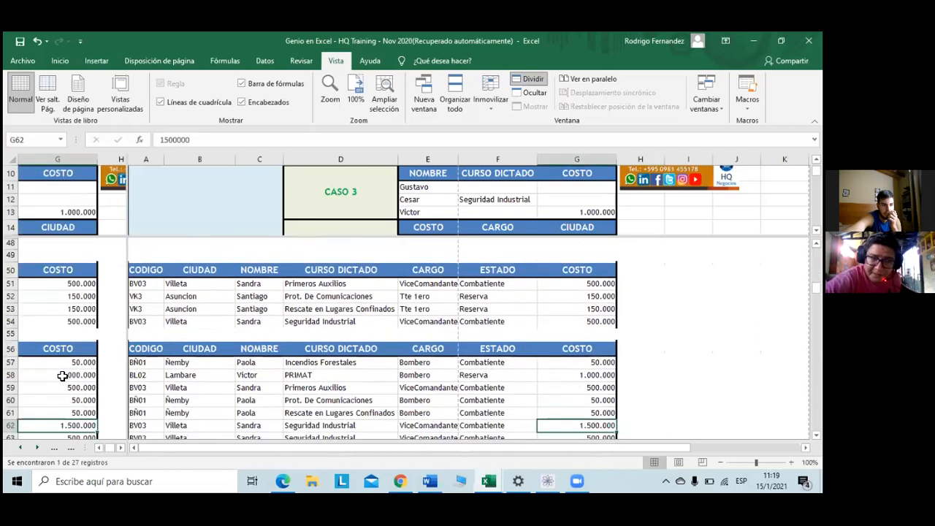
{"action": "key", "text": "Down"}
{"action": "key", "text": "Down"}
{"action": "key", "text": "Right"}
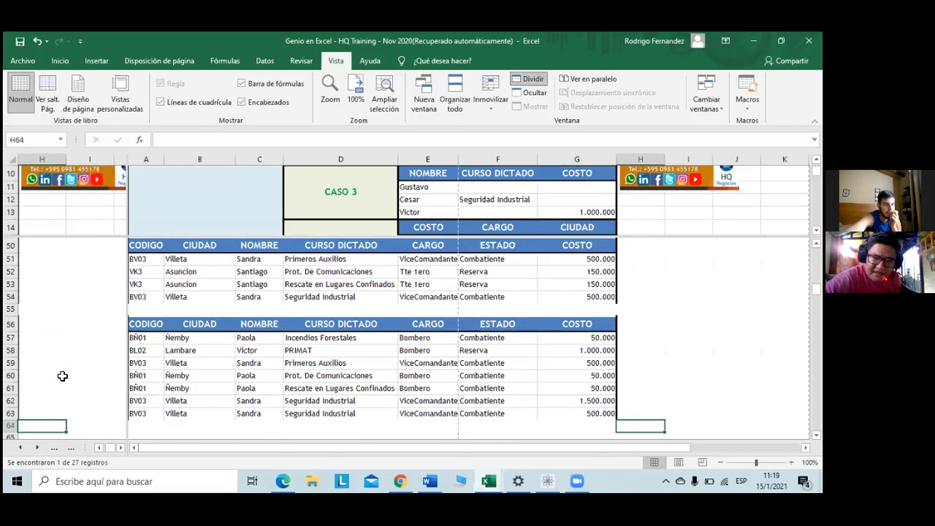
Step: Return up the second extract's COSTO column to row 57 and move along that row to its NOMBRE cell, comparing the duplicated columns
{"action": "key", "text": "Down"}
{"action": "key", "text": "Left"}
{"action": "key", "text": "Up"}
{"action": "key", "text": "Up"}
{"action": "key", "text": "Up"}
{"action": "key", "text": "Up"}
{"action": "key", "text": "Up"}
{"action": "key", "text": "Up"}
{"action": "key", "text": "Up"}
{"action": "key", "text": "Up"}
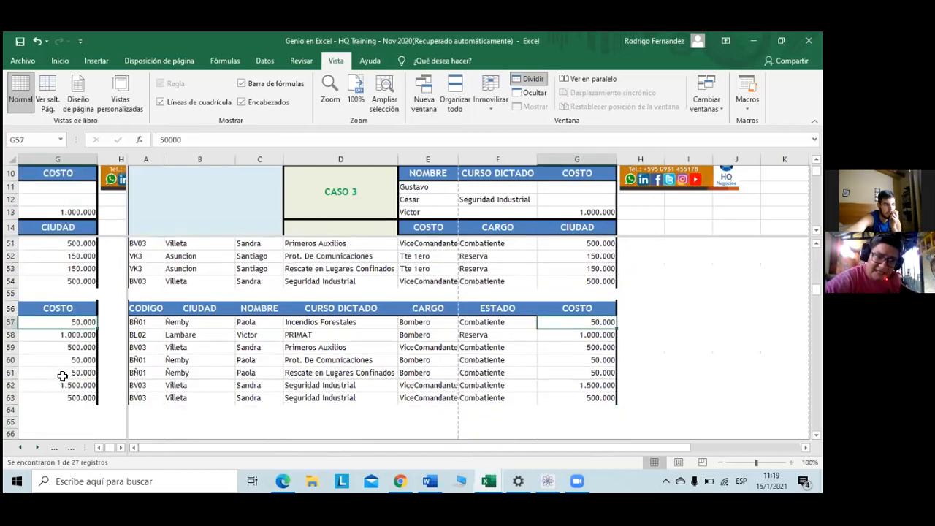
{"action": "key", "text": "Left"}
{"action": "key", "text": "Left"}
{"action": "key", "text": "Left"}
{"action": "key", "text": "Left"}
{"action": "key", "text": "Left"}
{"action": "key", "text": "Left"}
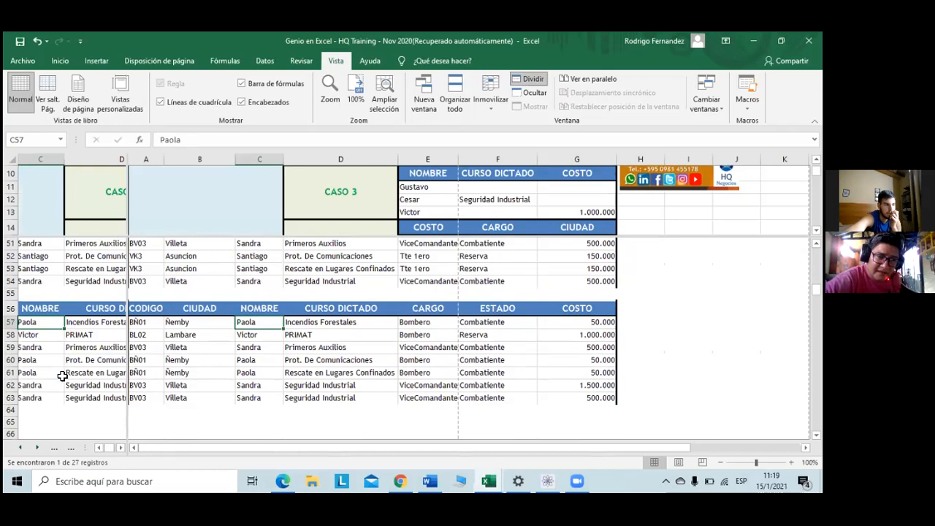
Step: Move along blank row 55 to column E and back to A54, and select Case 3's criteria cell E12 in the upper pane
{"action": "key", "text": "Up"}
{"action": "key", "text": "Up"}
{"action": "key", "text": "Right"}
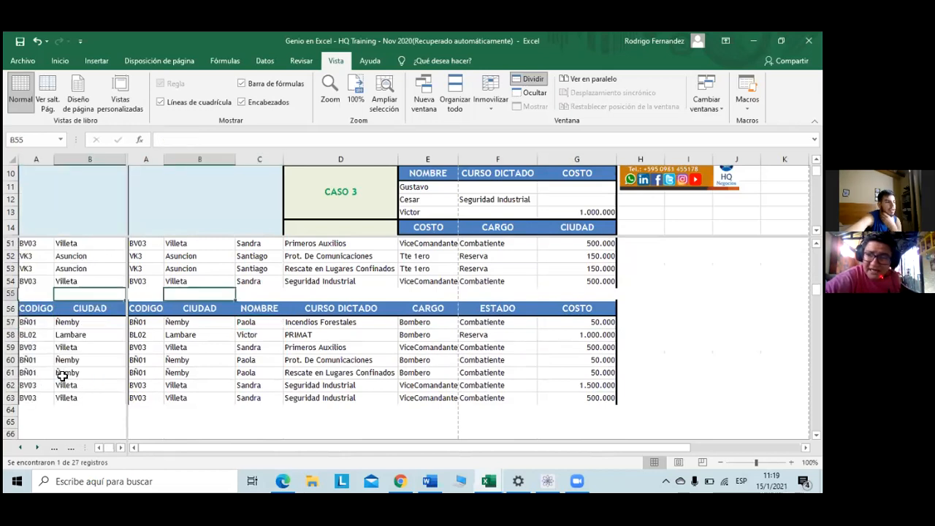
{"action": "key", "text": "Right"}
{"action": "key", "text": "Right"}
{"action": "key", "text": "Right"}
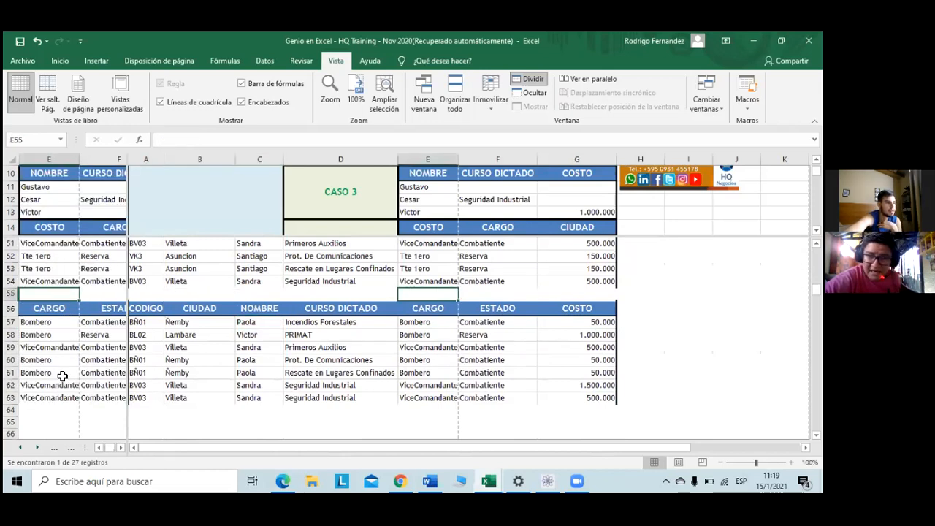
{"action": "key", "text": "Left"}
{"action": "key", "text": "Left"}
{"action": "key", "text": "Left"}
{"action": "key", "text": "Left"}
{"action": "key", "text": "Up"}
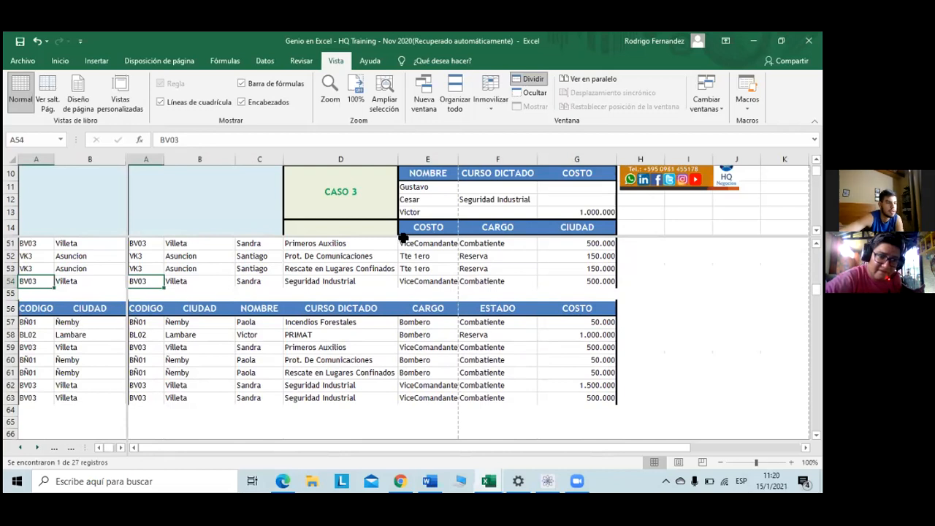
{"action": "left_click", "coordinate": [422, 199]}
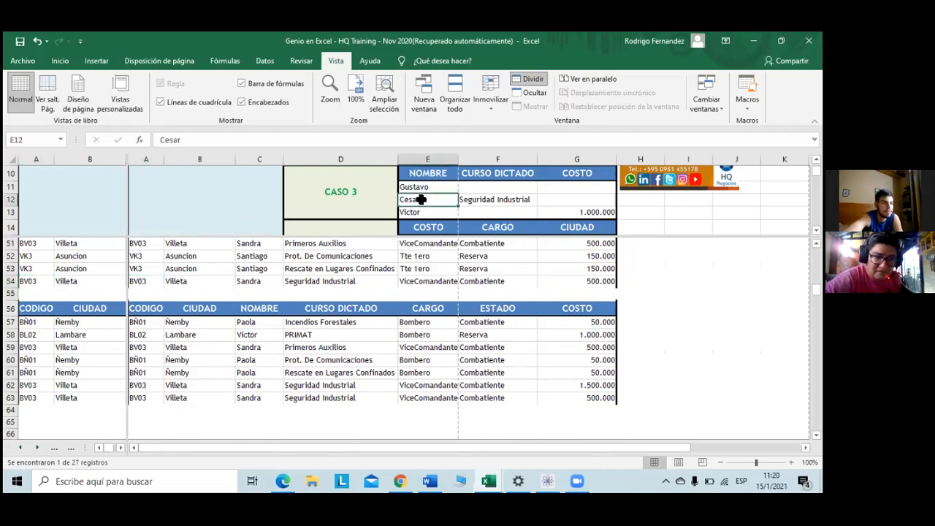
Step: Go up column E from Case 3's criteria to Case 1's rows, examining how the upper pane scrolls above the lower one
{"action": "key", "text": "Up"}
{"action": "key", "text": "Up"}
{"action": "key", "text": "Up"}
{"action": "key", "text": "Up"}
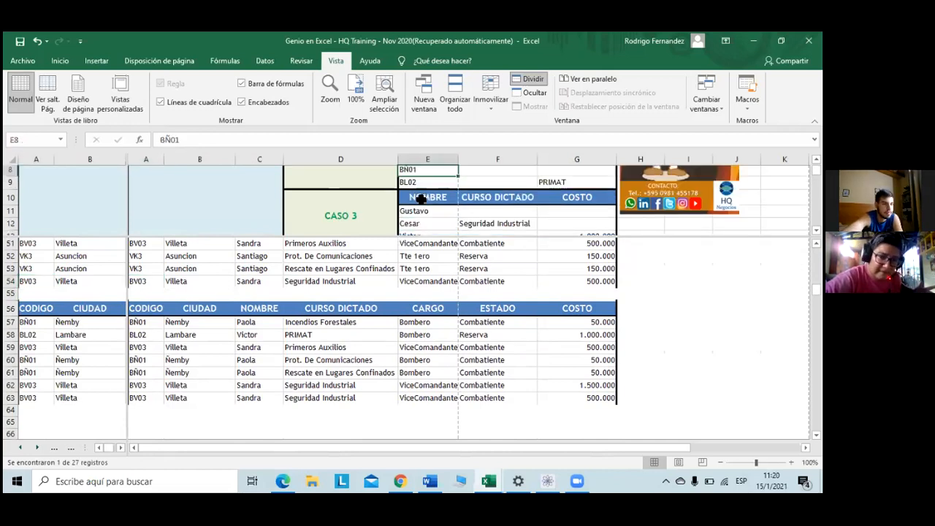
{"action": "key", "text": "Up"}
{"action": "key", "text": "Up"}
{"action": "key", "text": "Up"}
{"action": "key", "text": "Up"}
Step: Go back down column E through the Case 2 and Case 3 criteria to Case 4's COSTO header in E14
{"action": "key", "text": "Down"}
{"action": "key", "text": "Down"}
{"action": "key", "text": "Down"}
{"action": "key", "text": "Down"}
{"action": "key", "text": "Down"}
{"action": "key", "text": "Down"}
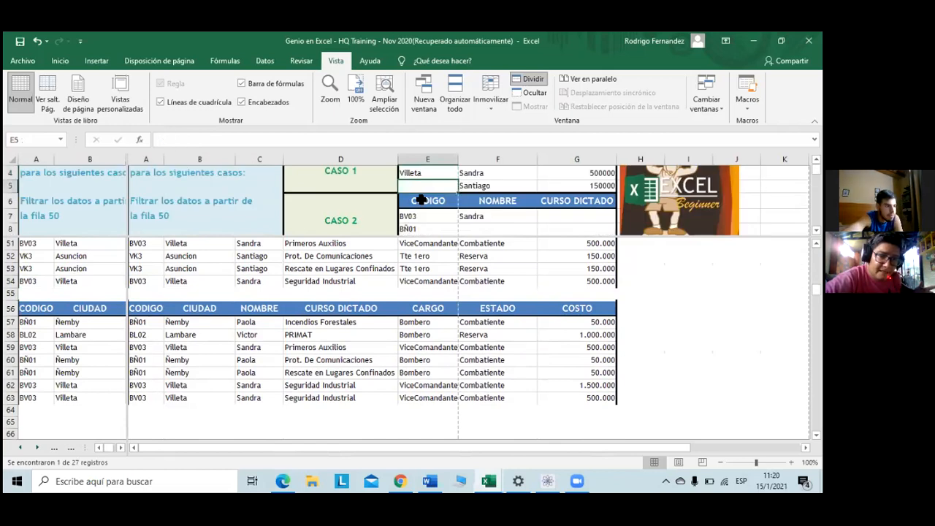
{"action": "key", "text": "Down"}
{"action": "key", "text": "Down"}
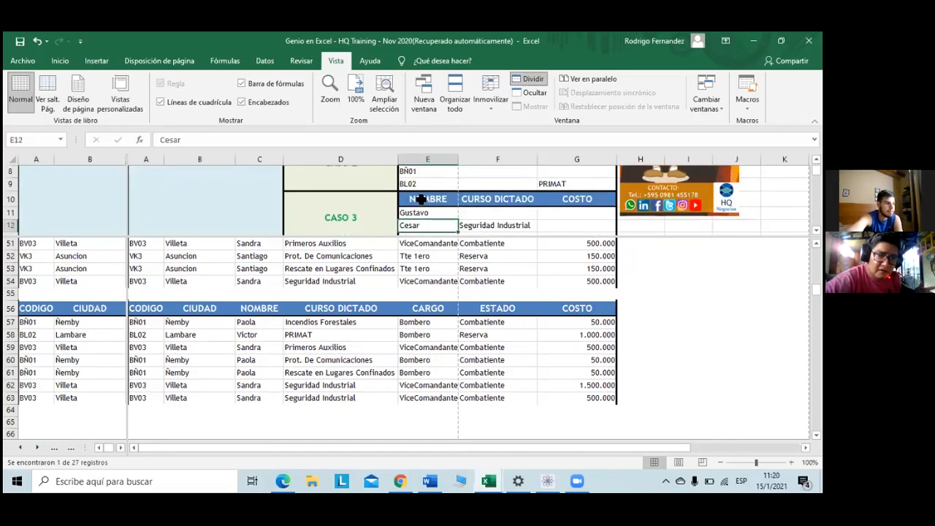
{"action": "key", "text": "Down"}
{"action": "key", "text": "Down"}
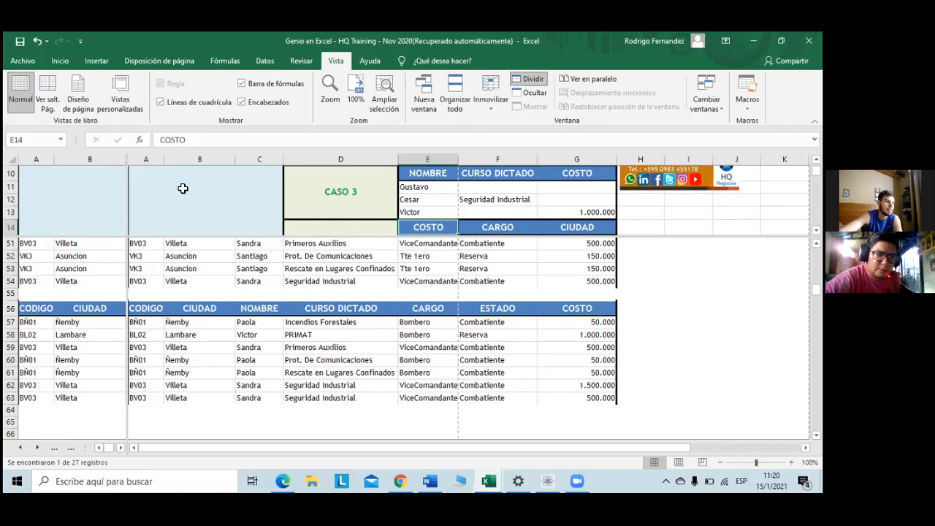
Step: Select B11 in the narrow upper pane and go up column A to the exercise instructions, comparing both upper panes
{"action": "left_click", "coordinate": [92, 188]}
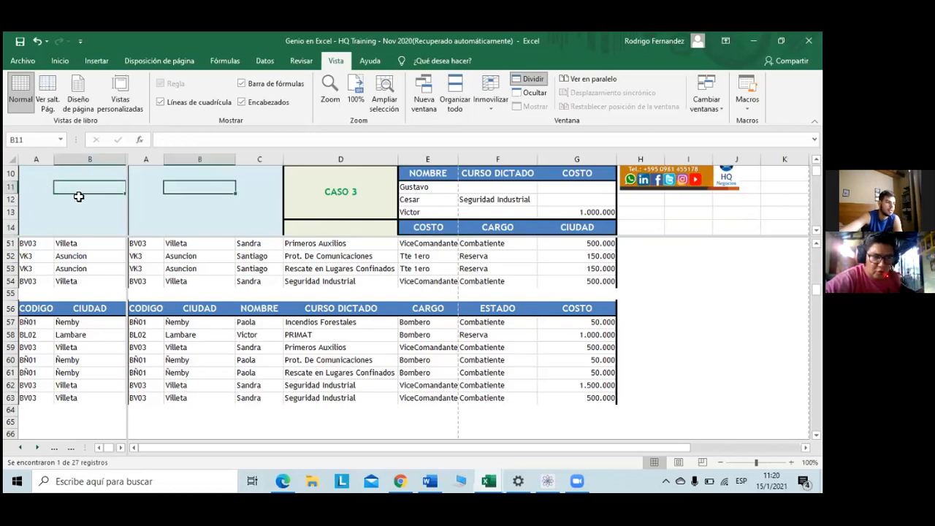
{"action": "key", "text": "Left"}
{"action": "key", "text": "Up"}
{"action": "key", "text": "Up"}
{"action": "key", "text": "Up"}
{"action": "key", "text": "Up"}
{"action": "key", "text": "Up"}
{"action": "key", "text": "Up"}
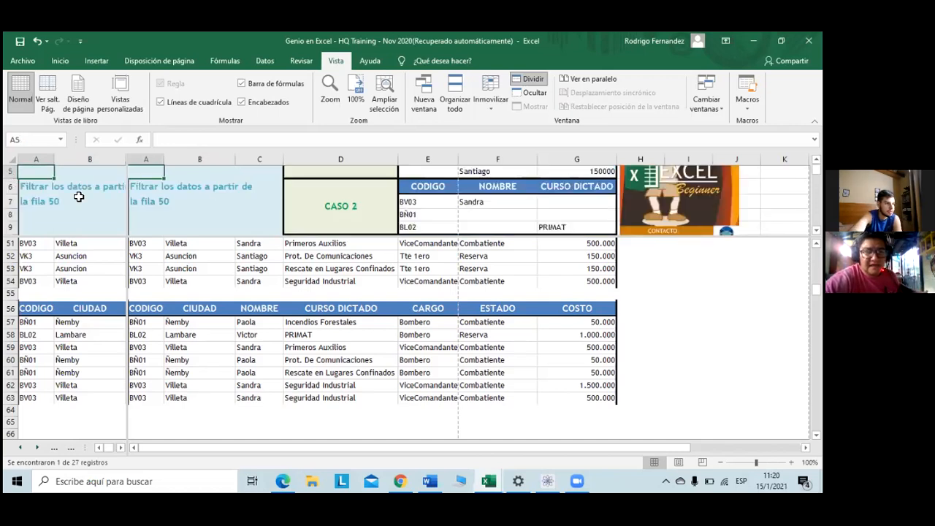
{"action": "key", "text": "Up"}
Step: Move across to column C and down to C11, examining how the narrow pane shifts sideways independently of the wide one
{"action": "key", "text": "Right"}
{"action": "key", "text": "Right"}
{"action": "key", "text": "Down"}
{"action": "key", "text": "Down"}
{"action": "key", "text": "Down"}
{"action": "key", "text": "Down"}
{"action": "key", "text": "Down"}
{"action": "key", "text": "Down"}
{"action": "key", "text": "Down"}
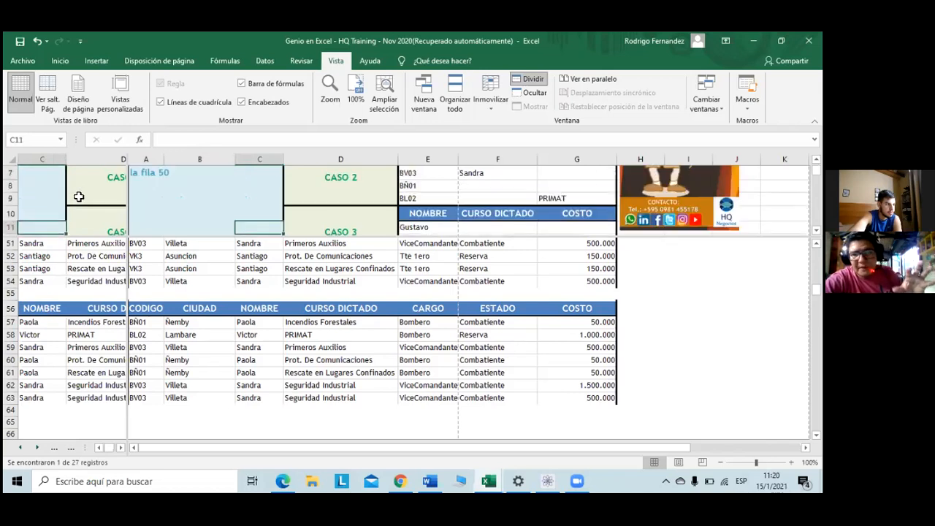
Step: Return to column A and go up to A5, examining how the narrow pane scrolls back
{"action": "key", "text": "Left"}
{"action": "key", "text": "Left"}
{"action": "key", "text": "Up"}
{"action": "key", "text": "Up"}
{"action": "key", "text": "Up"}
{"action": "key", "text": "Up"}
{"action": "key", "text": "Up"}
{"action": "key", "text": "Up"}
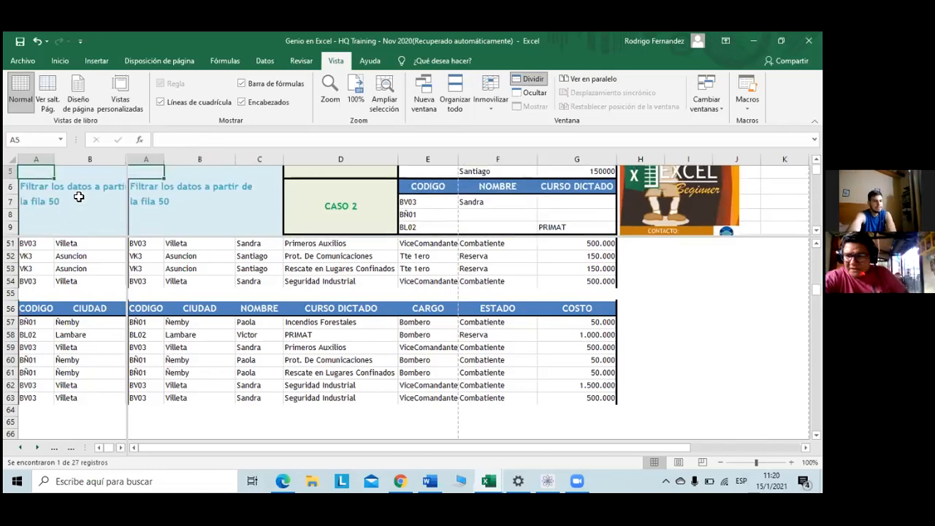
Step: Go down column A to row 12 and move across to B12 in the narrow upper pane
{"action": "key", "text": "Down"}
{"action": "key", "text": "Down"}
{"action": "key", "text": "Down"}
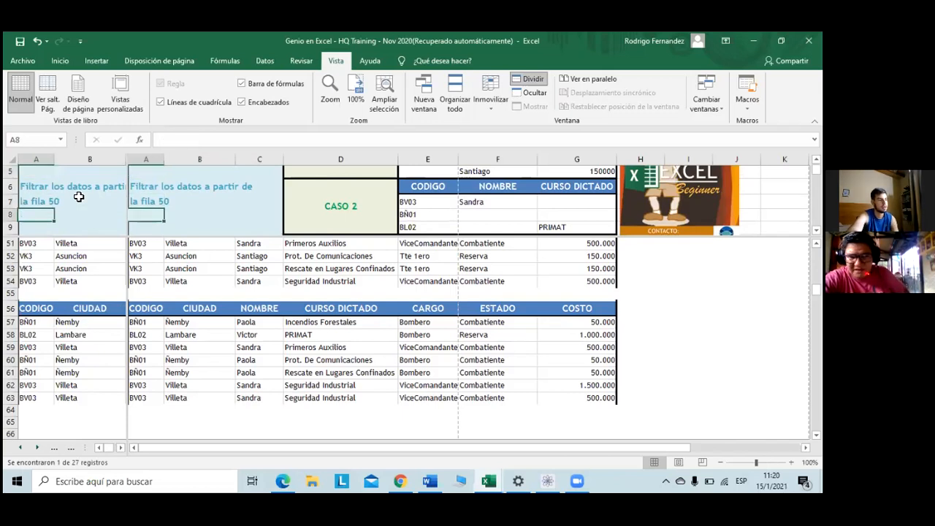
{"action": "key", "text": "Down"}
{"action": "key", "text": "Down"}
{"action": "key", "text": "Down"}
{"action": "key", "text": "Down"}
{"action": "key", "text": "Right"}
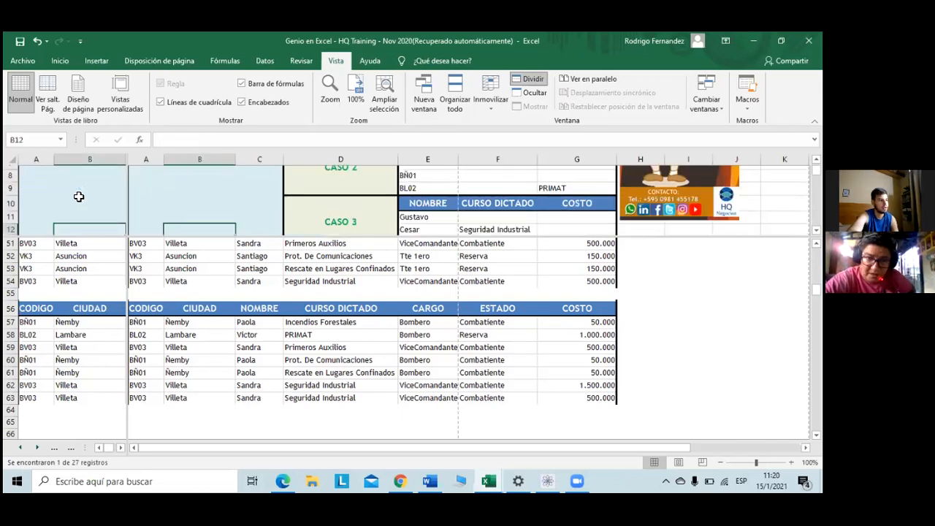
Step: Continue down column B to the BASE DE DATOS DE TRABAJO title in row 18, examining the upper panes
{"action": "key", "text": "Down"}
{"action": "key", "text": "Down"}
{"action": "key", "text": "Down"}
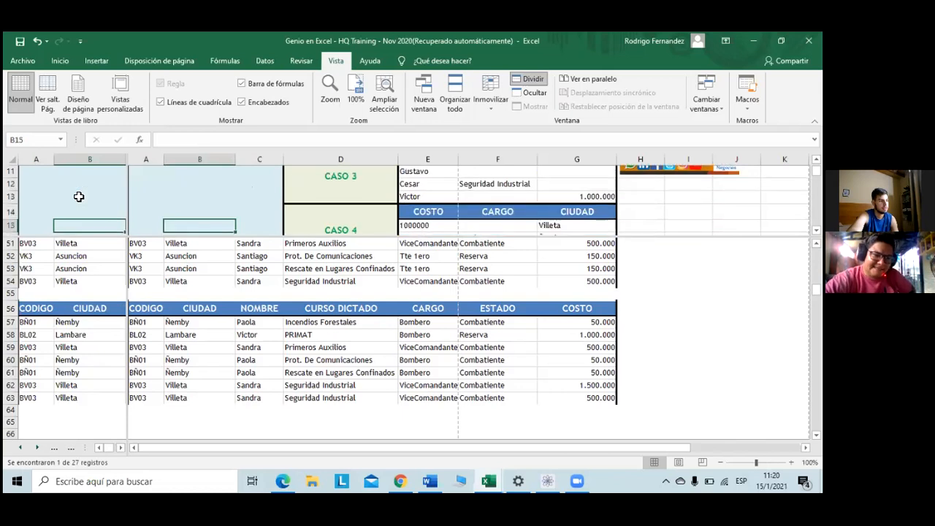
{"action": "key", "text": "Down"}
{"action": "key", "text": "Down"}
{"action": "key", "text": "Down"}
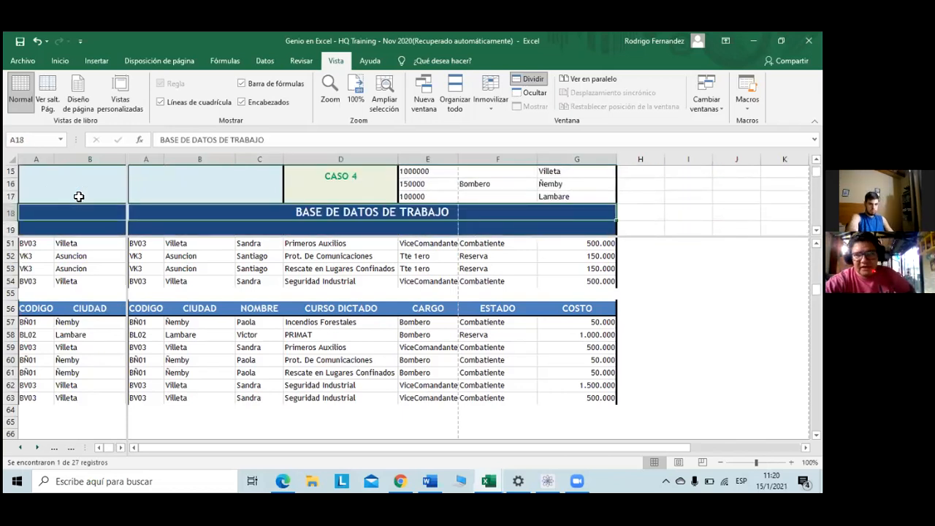
Step: Jump to Case 4's CIUDAD header in G14 and go up column G to G8, comparing the duplicated column
{"action": "key", "text": "ctrl+Up"}
{"action": "key", "text": "ctrl+Right"}
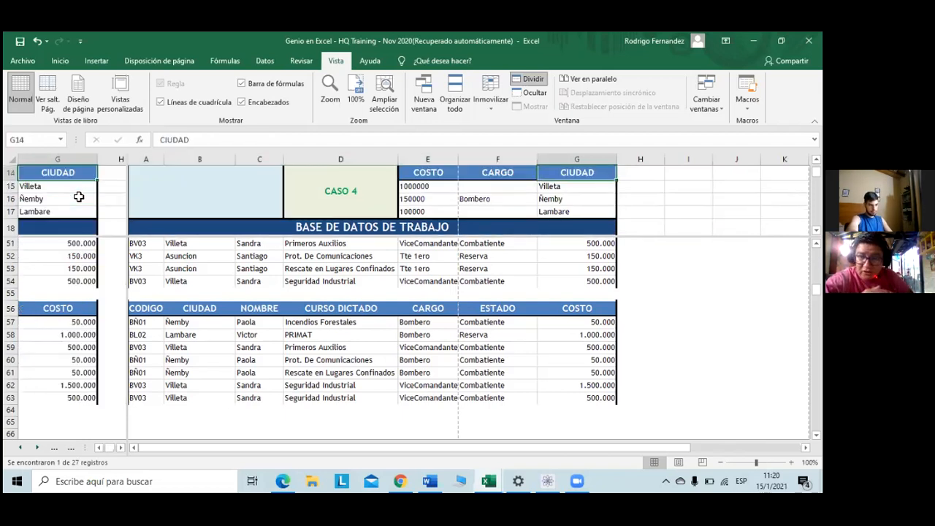
{"action": "key", "text": "Up"}
{"action": "key", "text": "Up"}
{"action": "key", "text": "Up"}
{"action": "key", "text": "Up"}
{"action": "key", "text": "Up"}
{"action": "key", "text": "Up"}
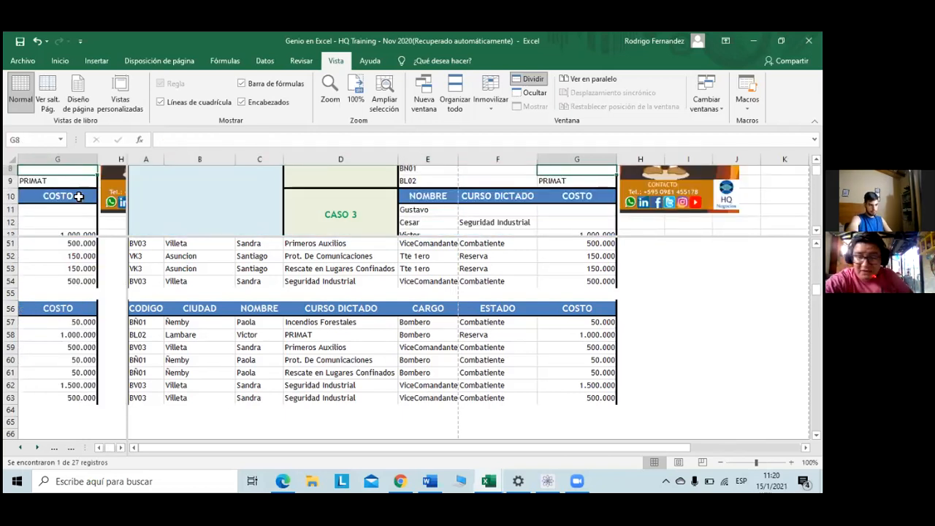
Step: Continue up column G to the top rows and return to A1, the exercise title
{"action": "key", "text": "Up"}
{"action": "key", "text": "Up"}
{"action": "key", "text": "Up"}
{"action": "key", "text": "Up"}
{"action": "key", "text": "Up"}
{"action": "key", "text": "Up"}
{"action": "key", "text": "ctrl+Home"}
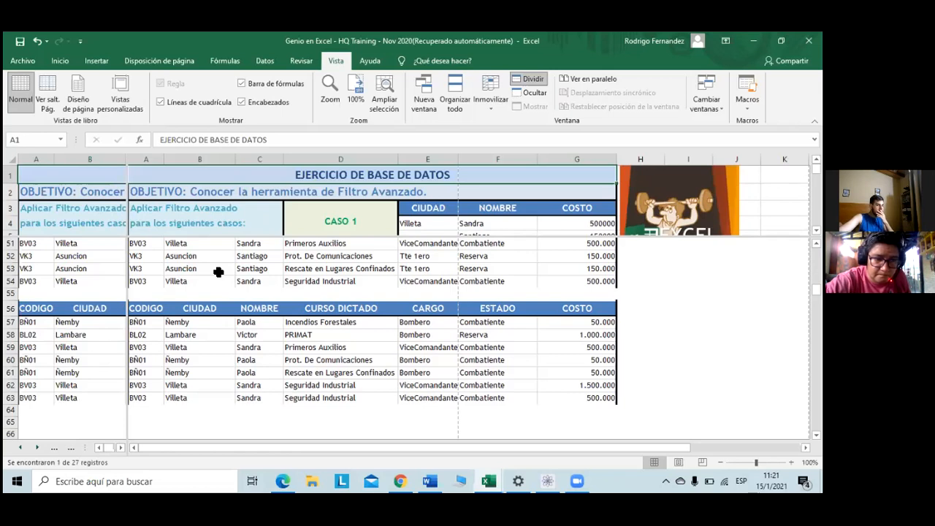
Step: Select D54 in the wide lower pane and bring the case criteria and filtered database into view there
{"action": "left_click", "coordinate": [331, 283]}
{"action": "scroll", "coordinate": [331, 283], "scroll_direction": "up", "scroll_amount": 2}
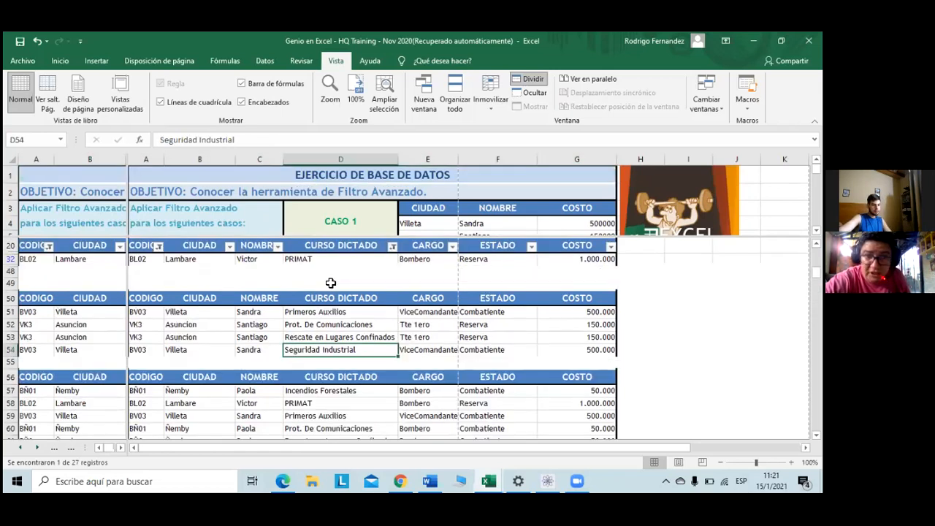
{"action": "scroll", "coordinate": [331, 283], "scroll_direction": "up", "scroll_amount": 2}
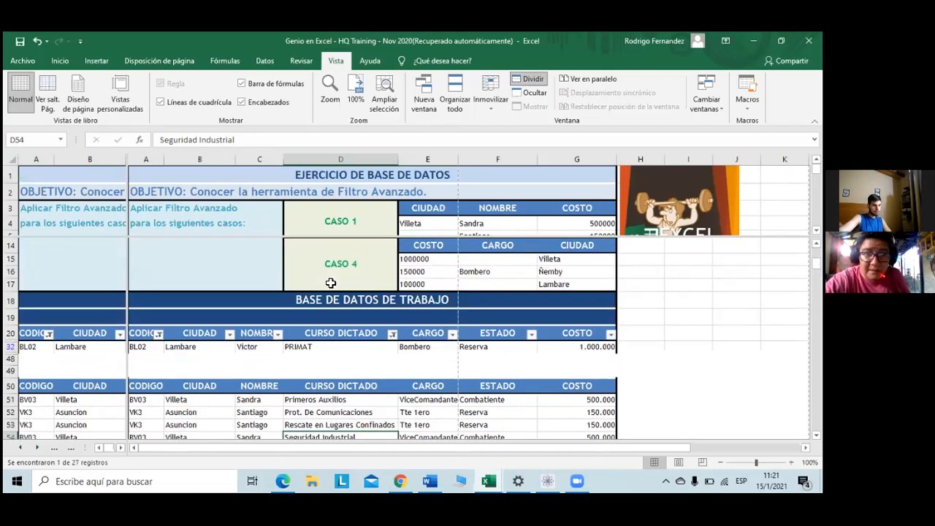
{"action": "scroll", "coordinate": [331, 283], "scroll_direction": "up", "scroll_amount": 3}
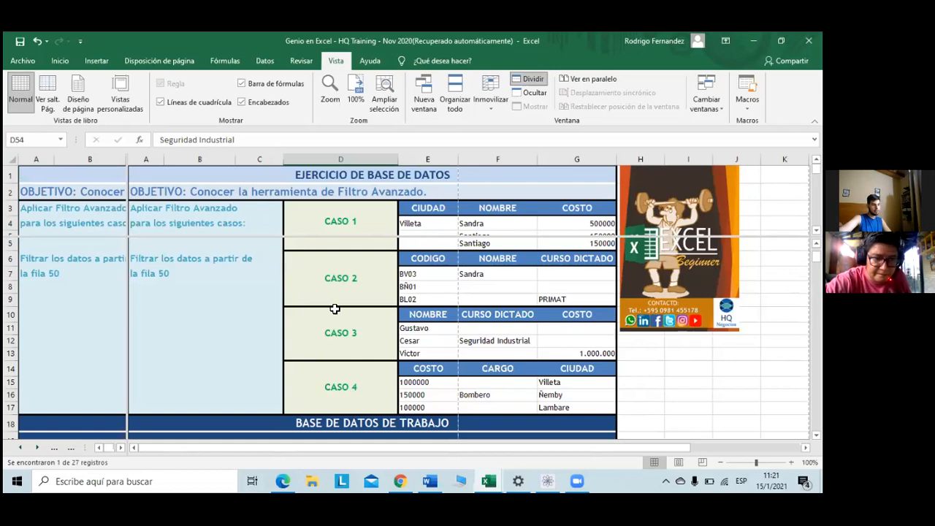
{"action": "scroll", "coordinate": [334, 308], "scroll_direction": "down", "scroll_amount": 1}
{"action": "scroll", "coordinate": [164, 220], "scroll_direction": "down", "scroll_amount": 1}
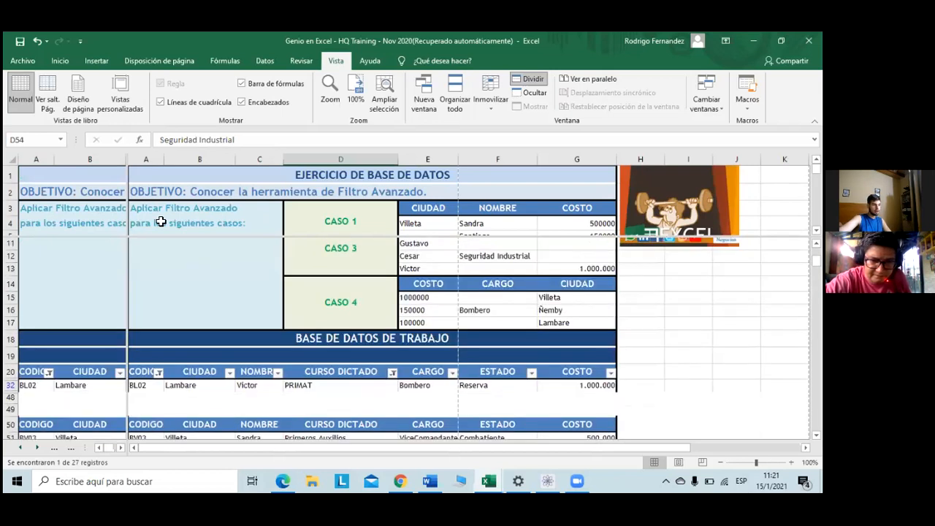
Step: Select A4 in the wide upper pane and go down column A to the Case 3 rows, comparing the upper and lower panes
{"action": "left_click", "coordinate": [162, 224]}
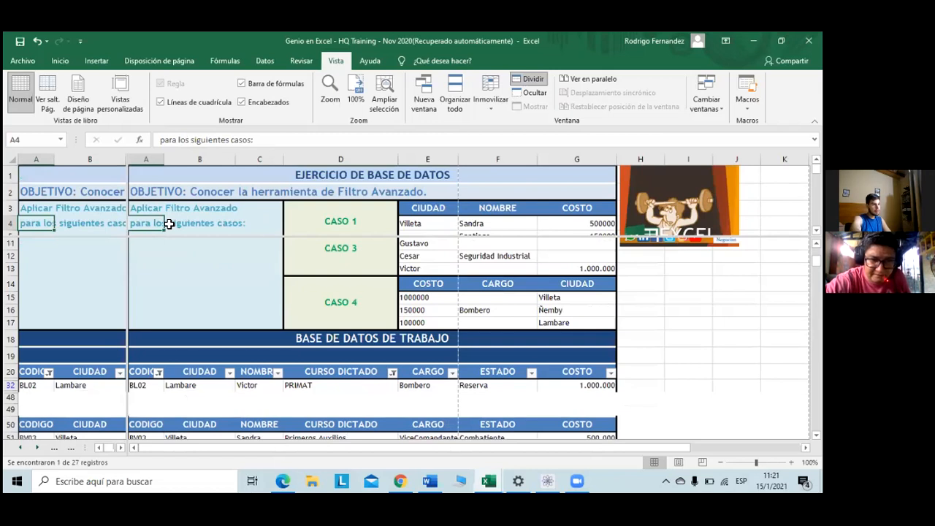
{"action": "key", "text": "Down"}
{"action": "key", "text": "Down"}
{"action": "key", "text": "Down"}
{"action": "key", "text": "Down"}
{"action": "key", "text": "Down"}
{"action": "key", "text": "Down"}
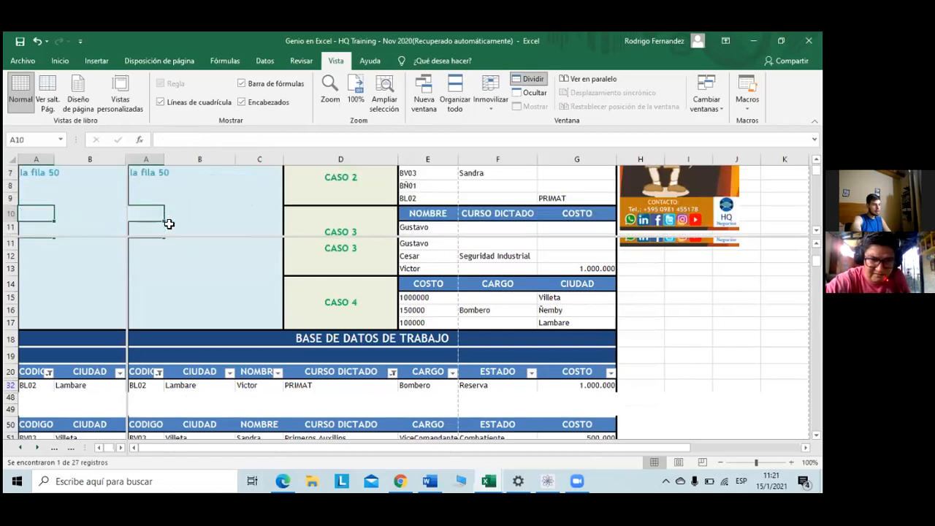
{"action": "key", "text": "Down"}
Step: Move across to E11 and go down Case 3's NOMBRE criteria to E14 and back to E13, comparing all four panes
{"action": "key", "text": "Right"}
{"action": "key", "text": "Right"}
{"action": "key", "text": "Right"}
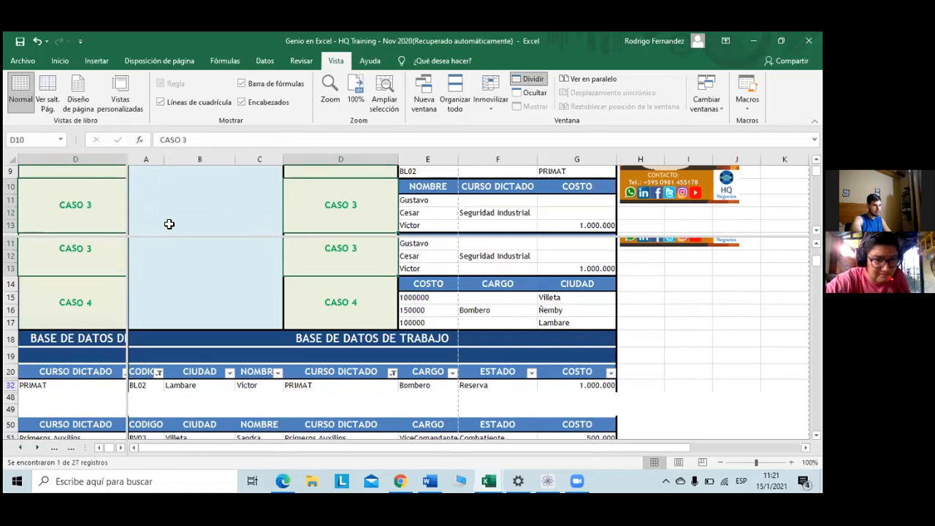
{"action": "key", "text": "Right"}
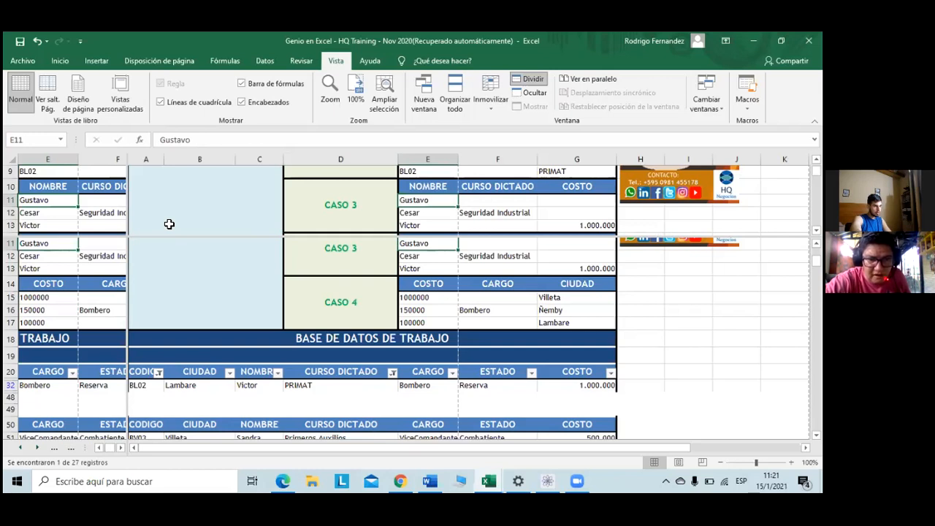
{"action": "key", "text": "Down"}
{"action": "key", "text": "Down"}
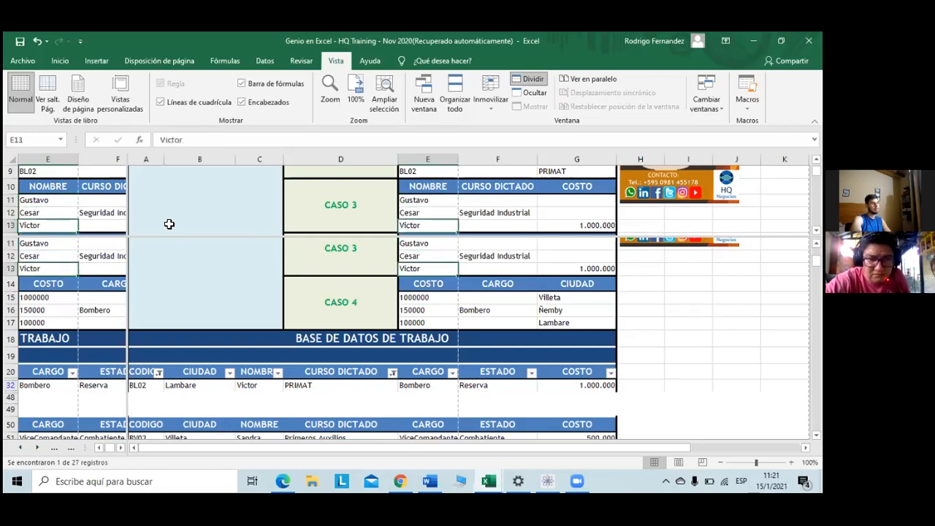
{"action": "key", "text": "Down"}
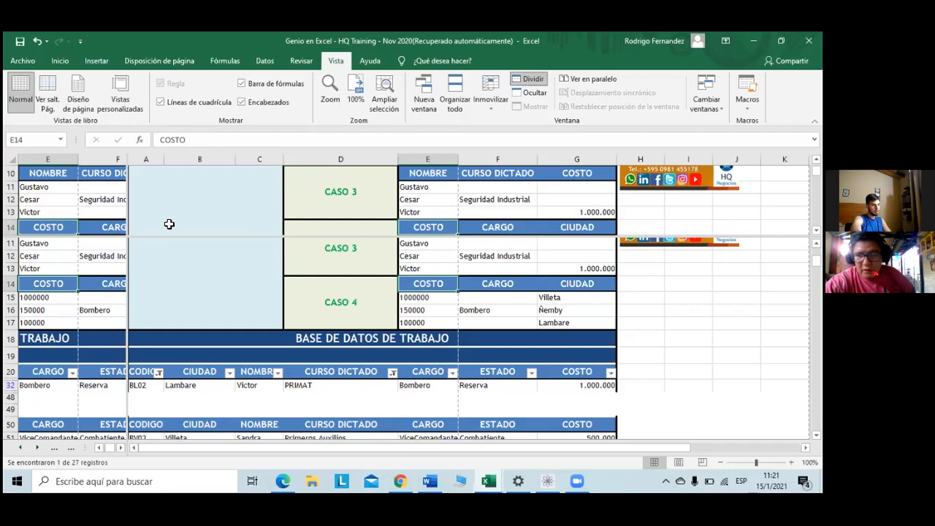
{"action": "key", "text": "Up"}
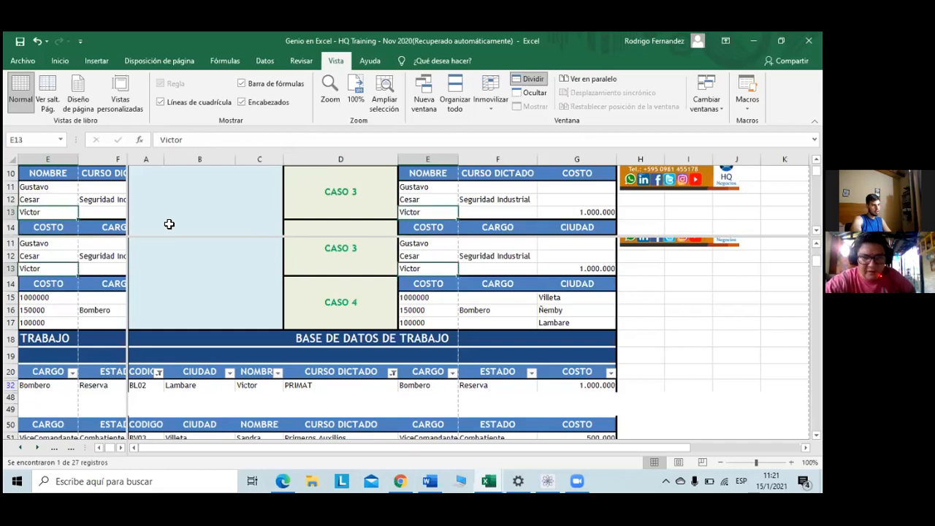
Step: Move through column F of the Case 3 criteria and back to E12, examining the selection repeated in every pane
{"action": "key", "text": "Right"}
{"action": "key", "text": "Up"}
{"action": "key", "text": "Up"}
{"action": "key", "text": "Left"}
{"action": "key", "text": "Down"}
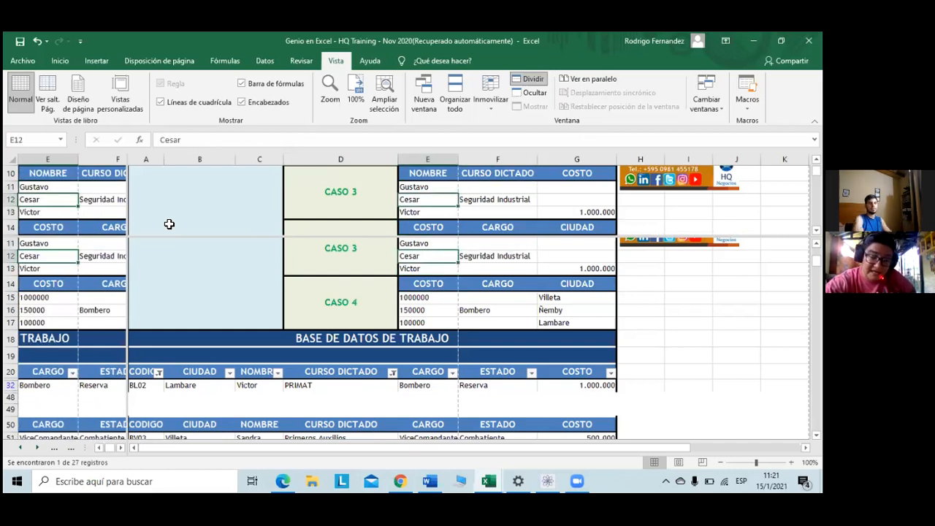
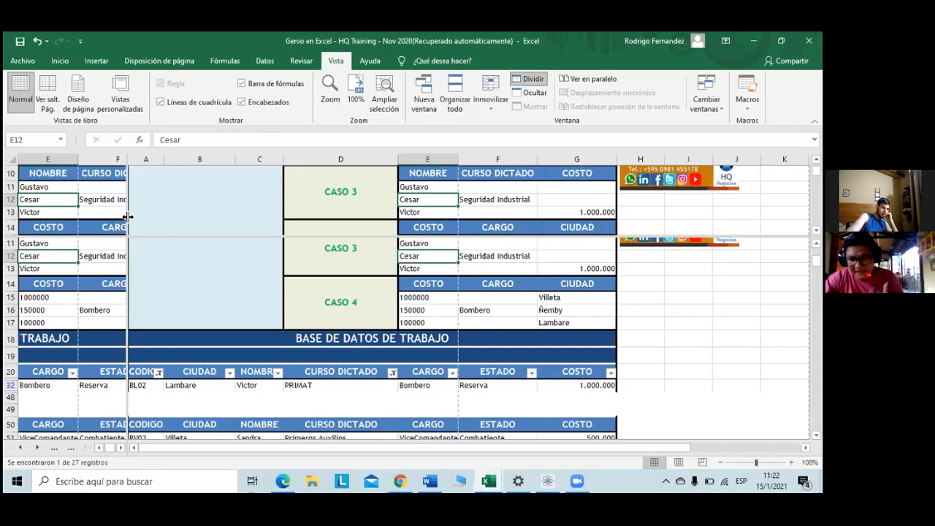
Step: Reposition the split dividers so the narrow panes extend through column G and the upper panes end below row 13
{"action": "left_click_drag", "start_coordinate": [128, 216], "coordinate": [159, 216]}
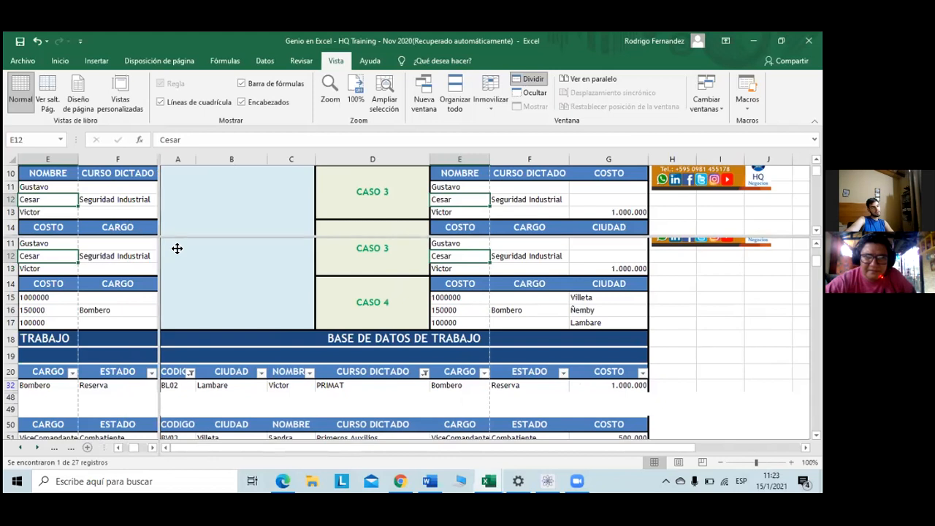
{"action": "left_click_drag", "start_coordinate": [160, 237], "coordinate": [184, 266]}
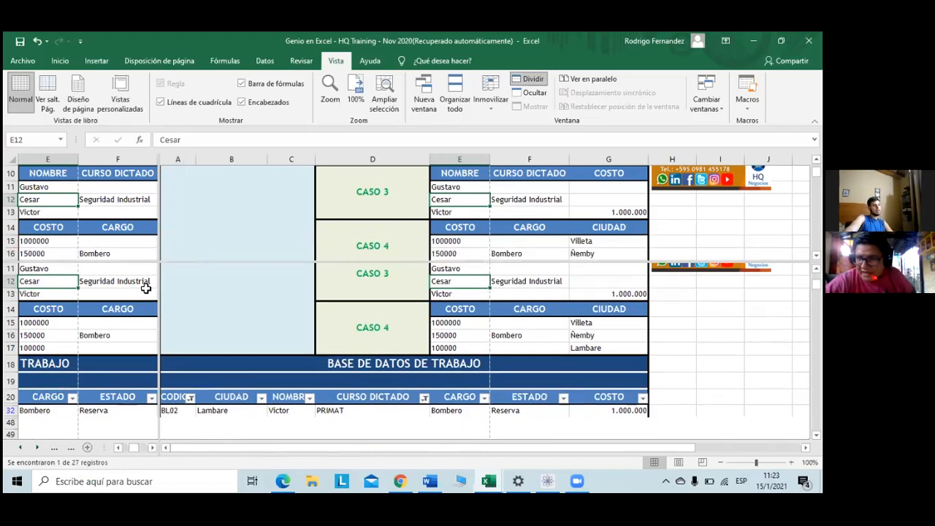
{"action": "left_click_drag", "start_coordinate": [160, 260], "coordinate": [241, 210]}
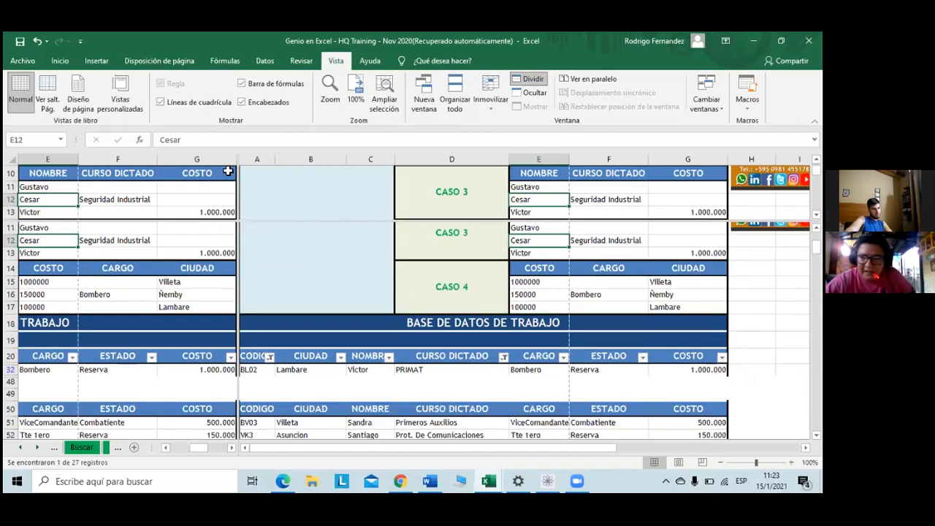
{"action": "left_click_drag", "start_coordinate": [239, 218], "coordinate": [244, 215]}
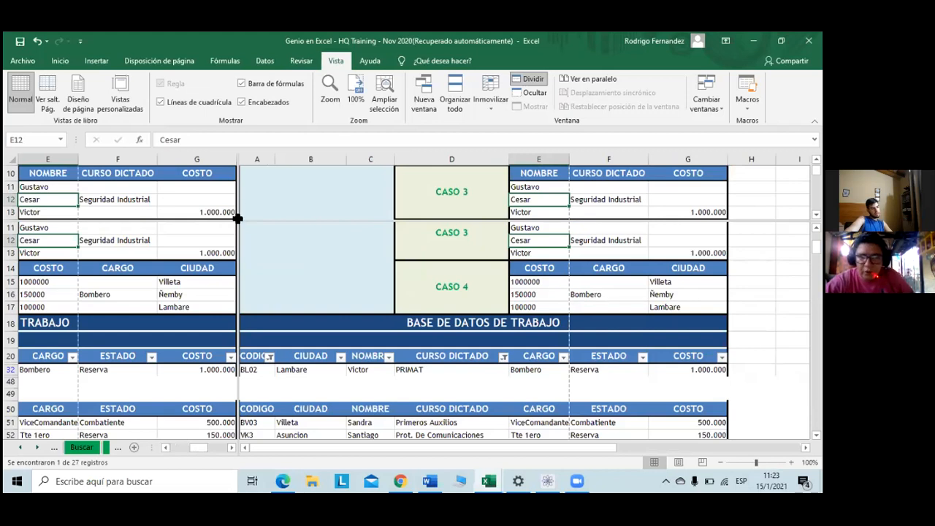
Step: Remove the window split and bring the exercise's top rows back into view
{"action": "double_click", "coordinate": [238, 221]}
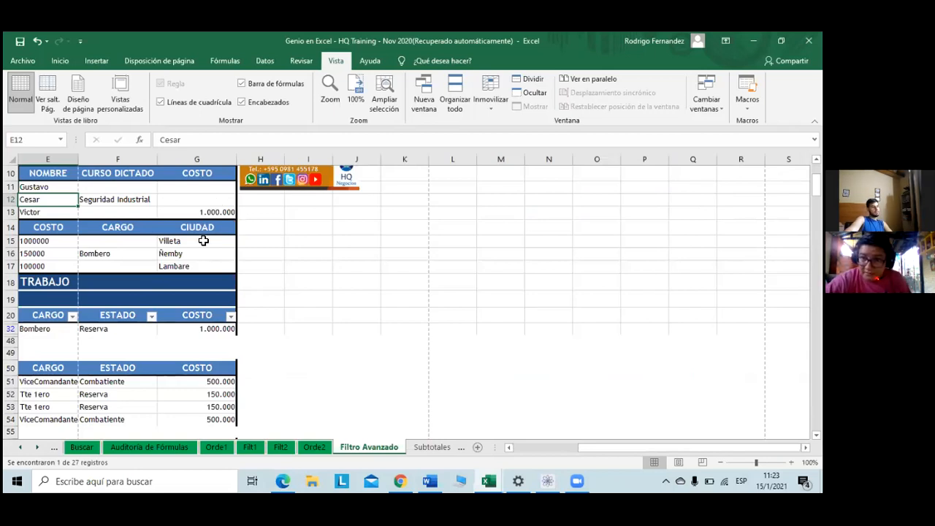
{"action": "scroll", "coordinate": [203, 240], "scroll_direction": "up", "scroll_amount": 4}
{"action": "scroll", "coordinate": [203, 241], "scroll_direction": "down", "scroll_amount": 4}
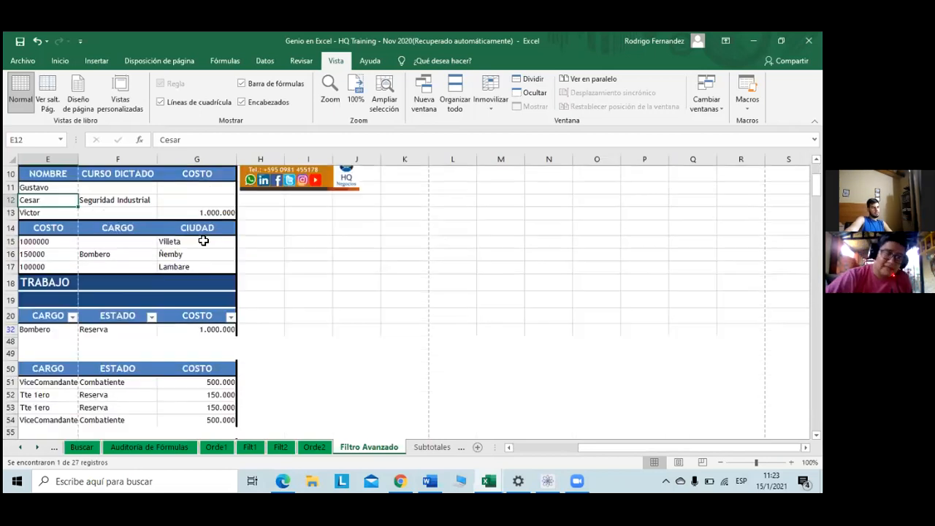
{"action": "scroll", "coordinate": [601, 434], "scroll_direction": "up", "scroll_amount": 3}
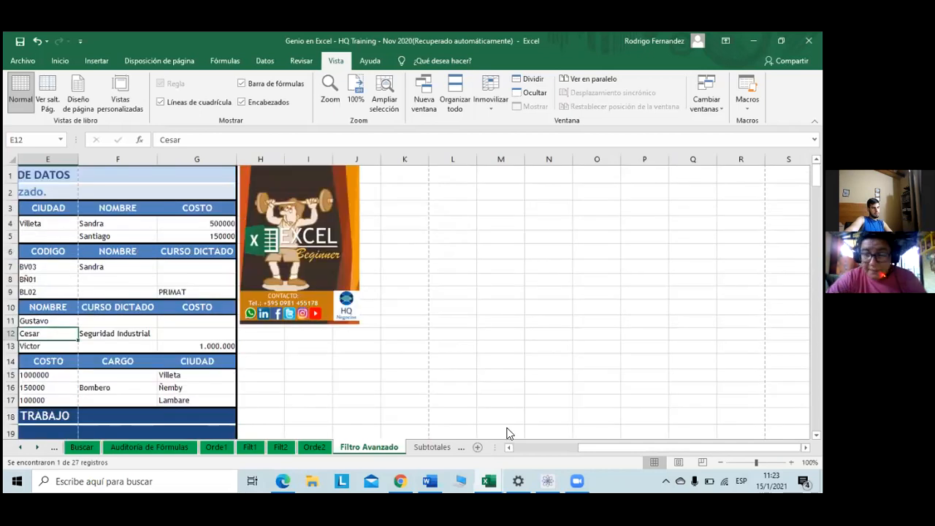
Step: Go down column E from the Case 3 criteria to E55, examining the criteria, the filtered database and the extracted results
{"action": "scroll", "coordinate": [476, 414], "scroll_direction": "left", "scroll_amount": 2}
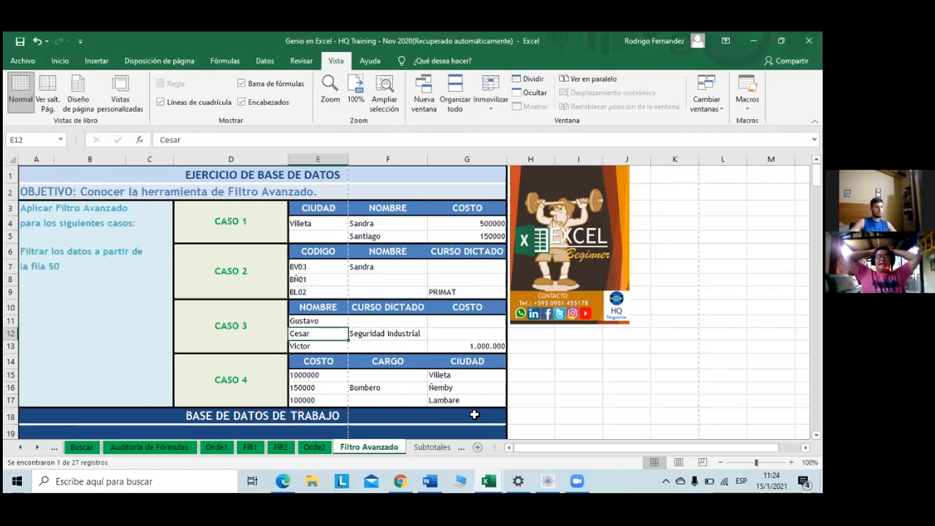
{"action": "key", "text": "Down"}
{"action": "key", "text": "Down"}
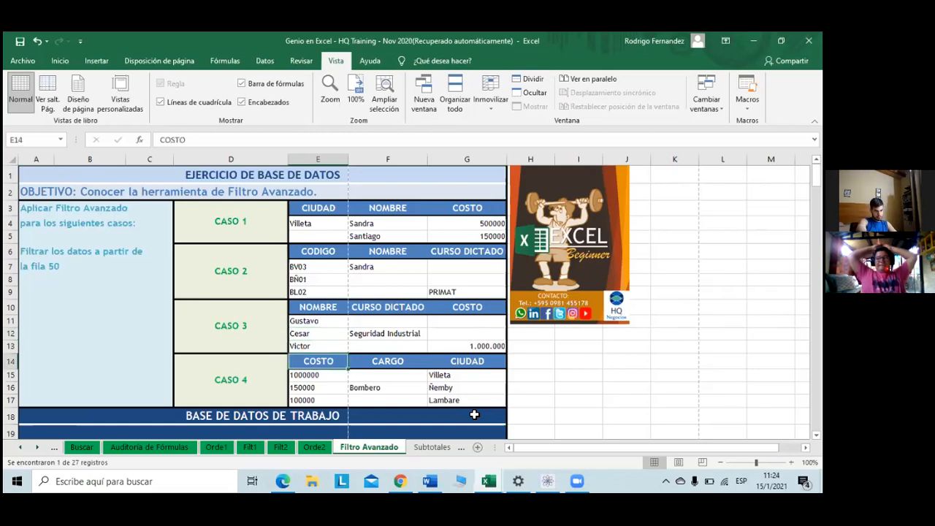
{"action": "key", "text": "Down"}
{"action": "key", "text": "Down"}
{"action": "key", "text": "Down"}
{"action": "key", "text": "Down"}
{"action": "key", "text": "Down"}
{"action": "key", "text": "Down"}
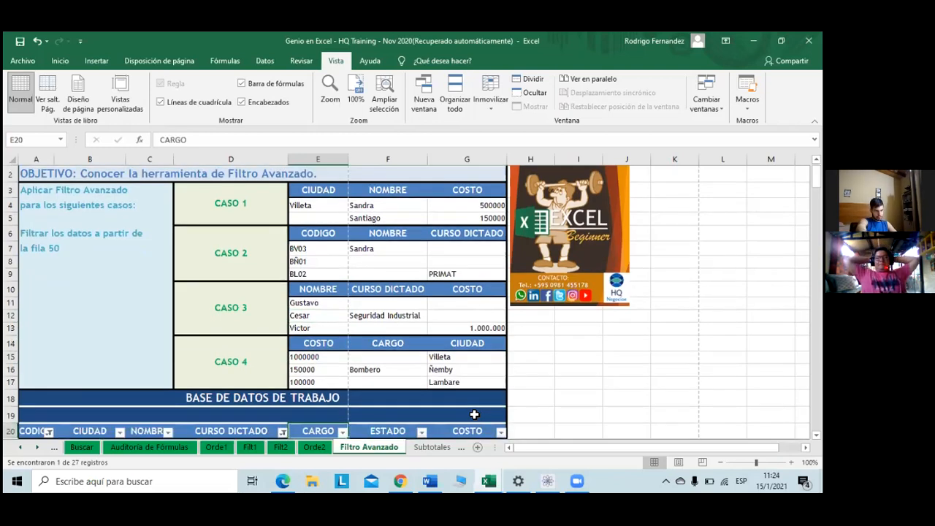
{"action": "key", "text": "Down"}
{"action": "key", "text": "Down"}
{"action": "key", "text": "Down"}
{"action": "key", "text": "Down"}
{"action": "key", "text": "Down"}
{"action": "key", "text": "Down"}
{"action": "key", "text": "Down"}
{"action": "key", "text": "Down"}
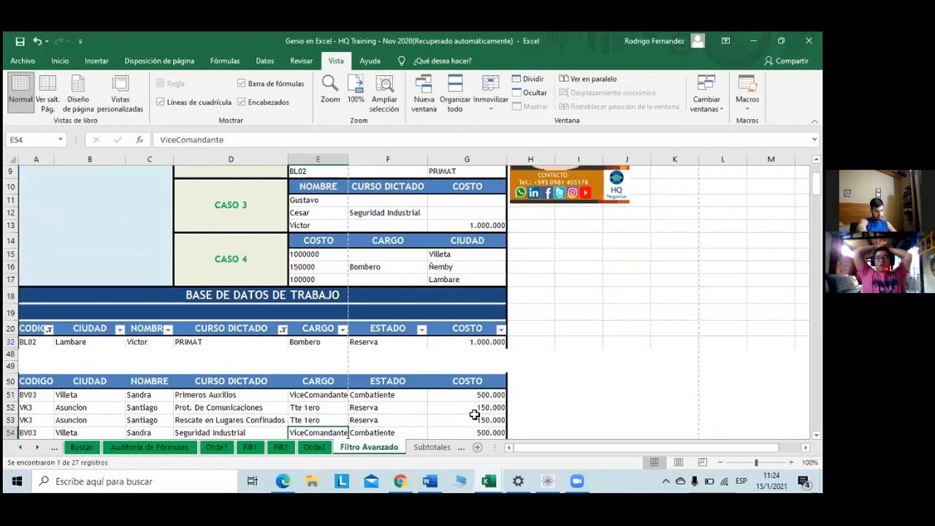
{"action": "key", "text": "Down"}
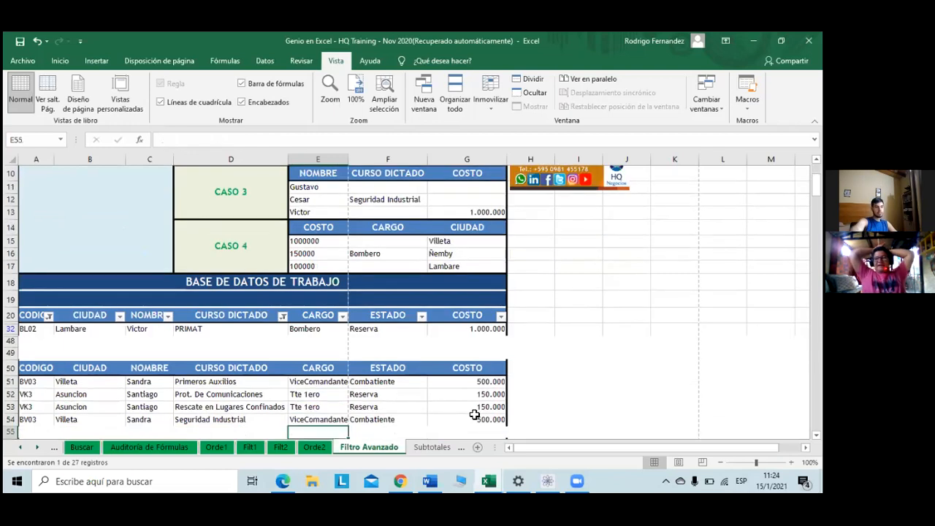
Step: Split the window horizontally above row 14, using A14 as the split point
{"action": "left_click", "coordinate": [251, 228]}
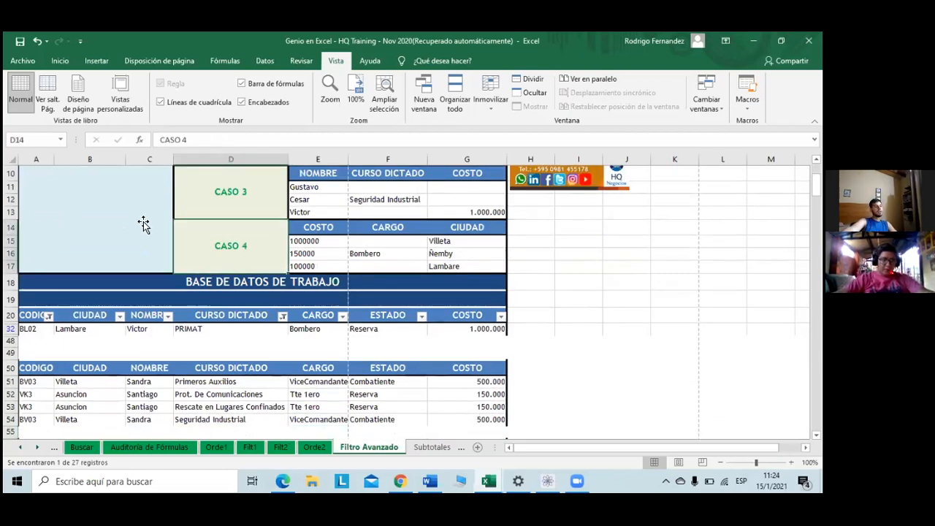
{"action": "left_click", "coordinate": [141, 222]}
{"action": "left_click", "coordinate": [34, 228]}
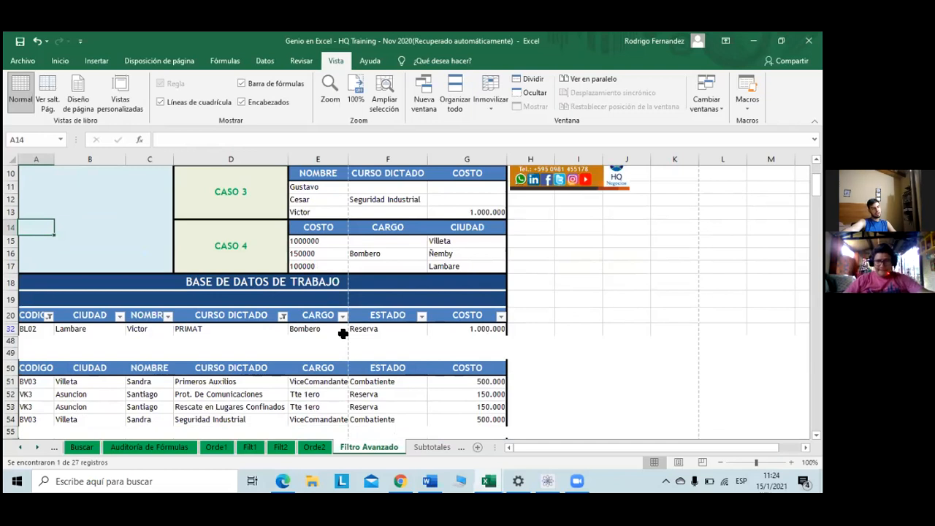
{"action": "left_click", "coordinate": [530, 79]}
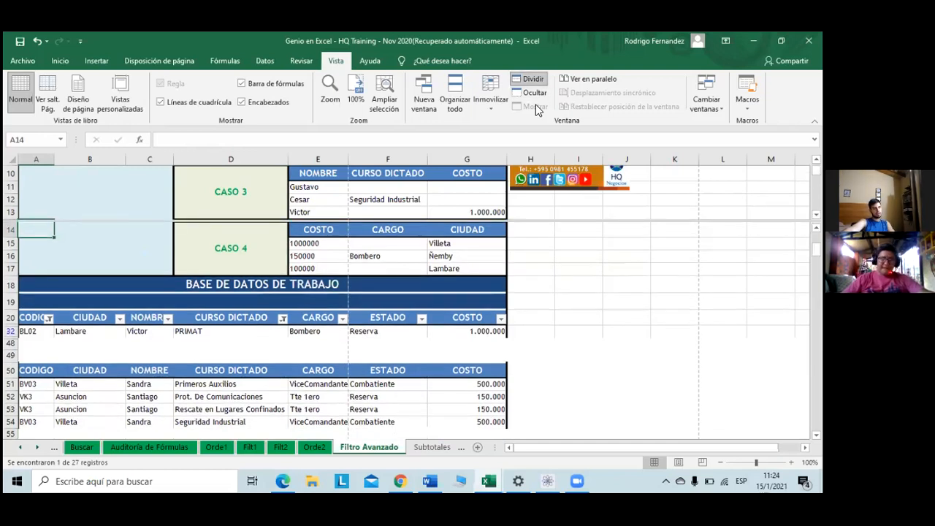
Step: Clear the CURSO DICTADO and CODIGO filters so the working database is fully listed
{"action": "scroll", "coordinate": [473, 286], "scroll_direction": "up", "scroll_amount": 1}
{"action": "scroll", "coordinate": [474, 286], "scroll_direction": "down", "scroll_amount": 1}
{"action": "scroll", "coordinate": [474, 286], "scroll_direction": "down", "scroll_amount": 1}
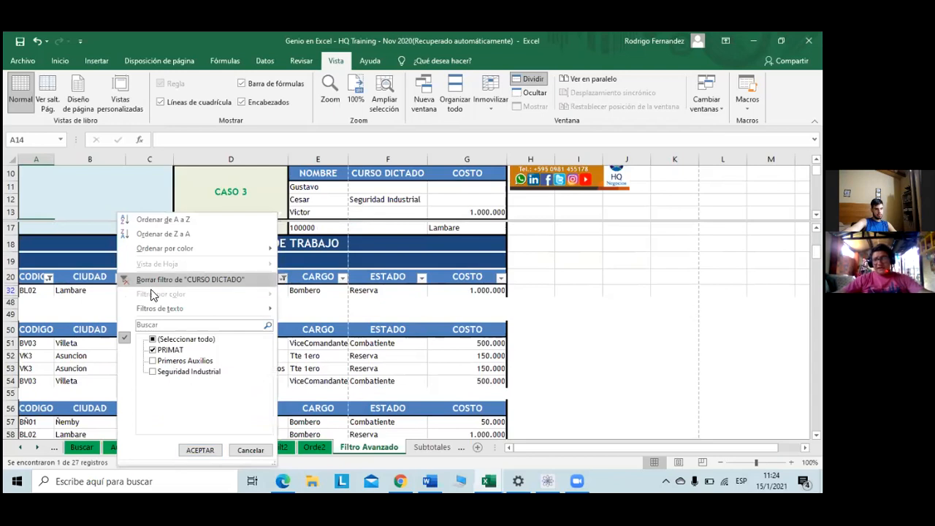
{"action": "left_click", "coordinate": [148, 280]}
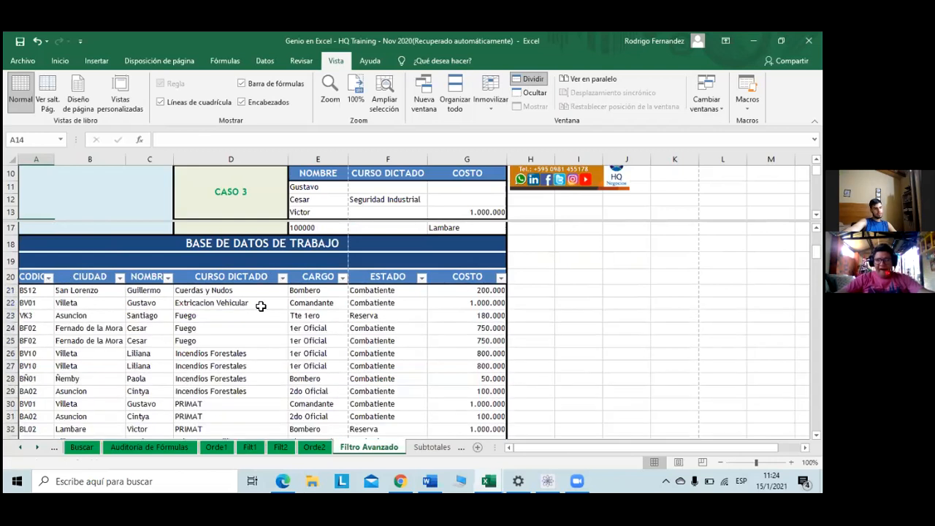
{"action": "scroll", "coordinate": [261, 306], "scroll_direction": "down", "scroll_amount": 4}
{"action": "scroll", "coordinate": [184, 305], "scroll_direction": "up", "scroll_amount": 4}
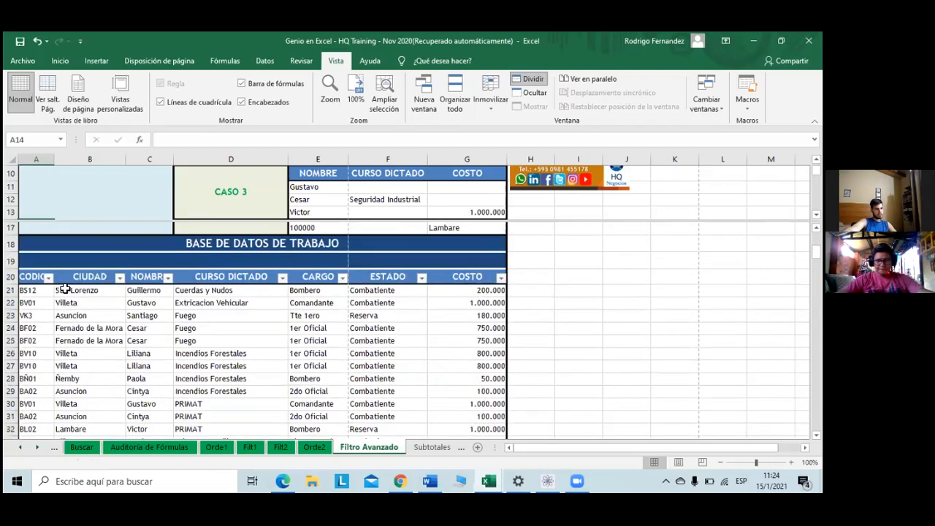
Step: Start an advanced filter from database cell A21 and set the criteria range to the Case 3 block, E10:G13
{"action": "left_click", "coordinate": [31, 293]}
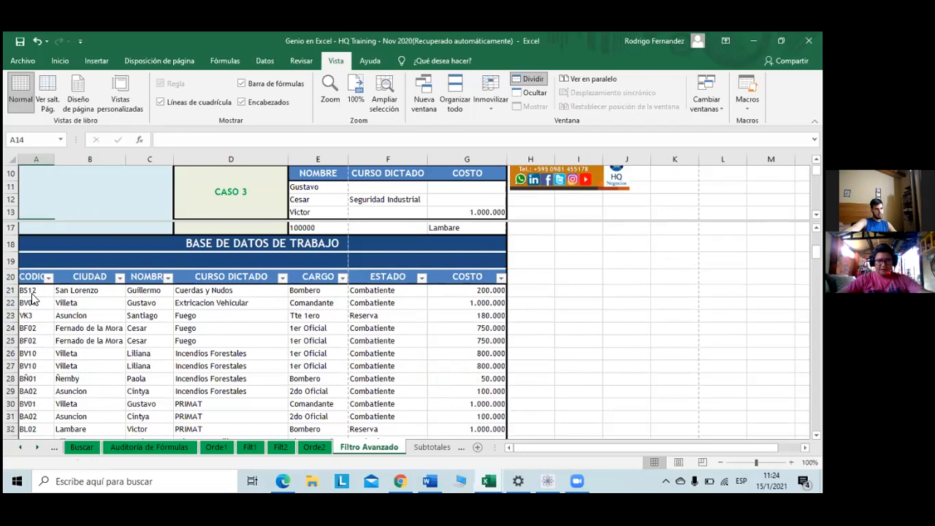
{"action": "scroll", "coordinate": [431, 98], "scroll_direction": "up", "scroll_amount": 2}
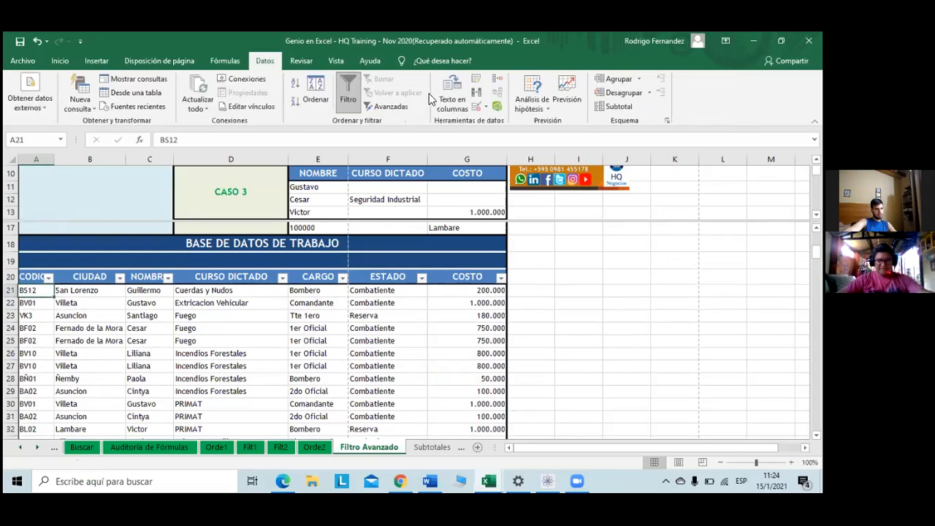
{"action": "left_click", "coordinate": [383, 106]}
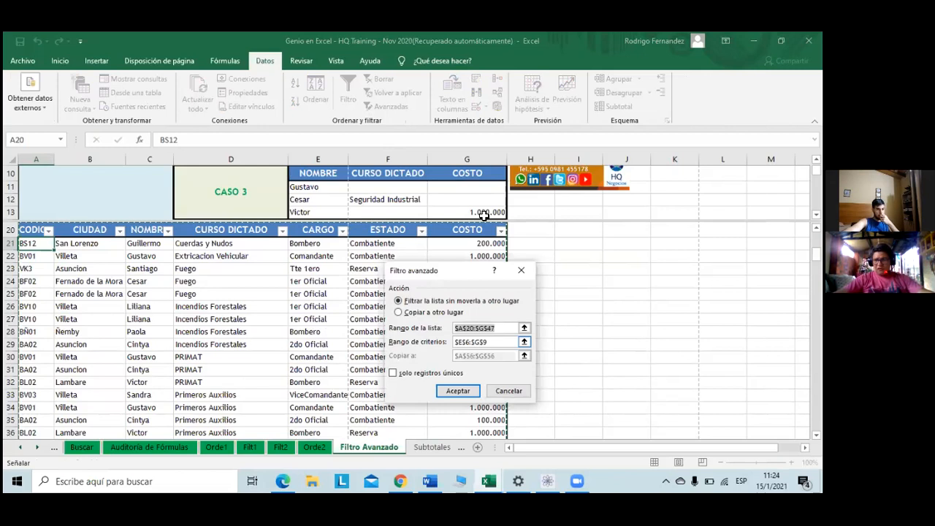
{"action": "key", "text": "Tab"}
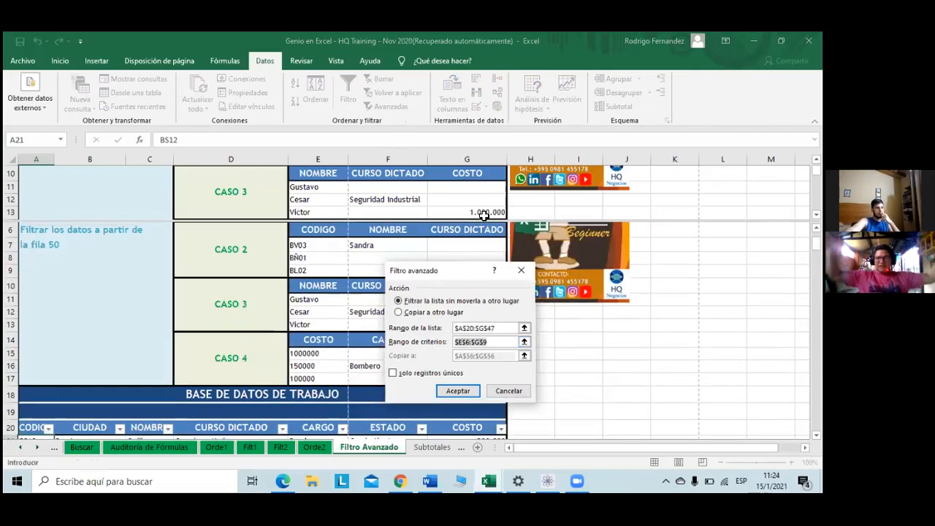
{"action": "key", "text": "BackSpace"}
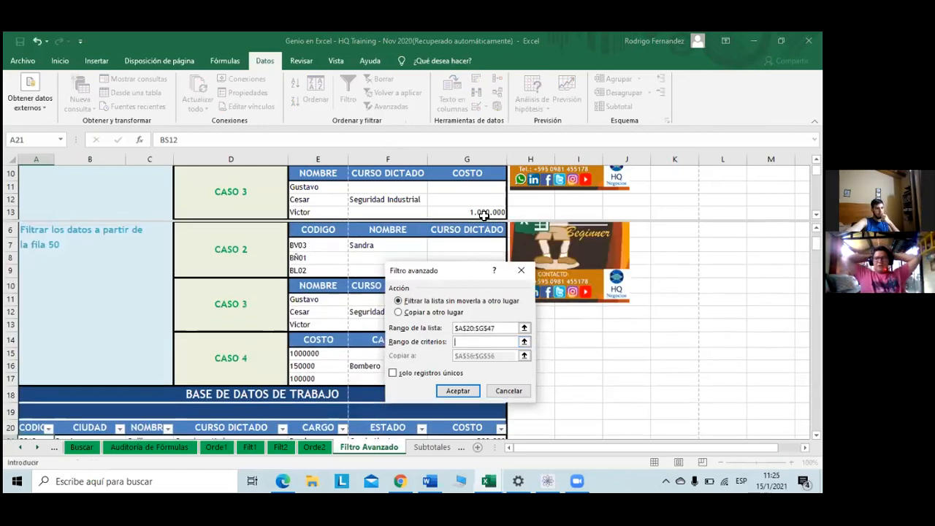
{"action": "left_click_drag", "start_coordinate": [314, 174], "coordinate": [484, 214]}
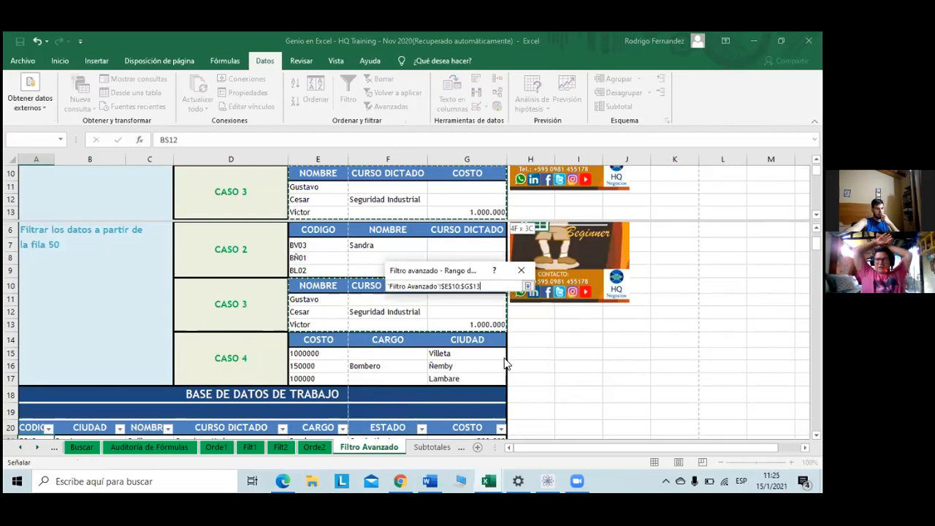
{"action": "key", "text": "Return"}
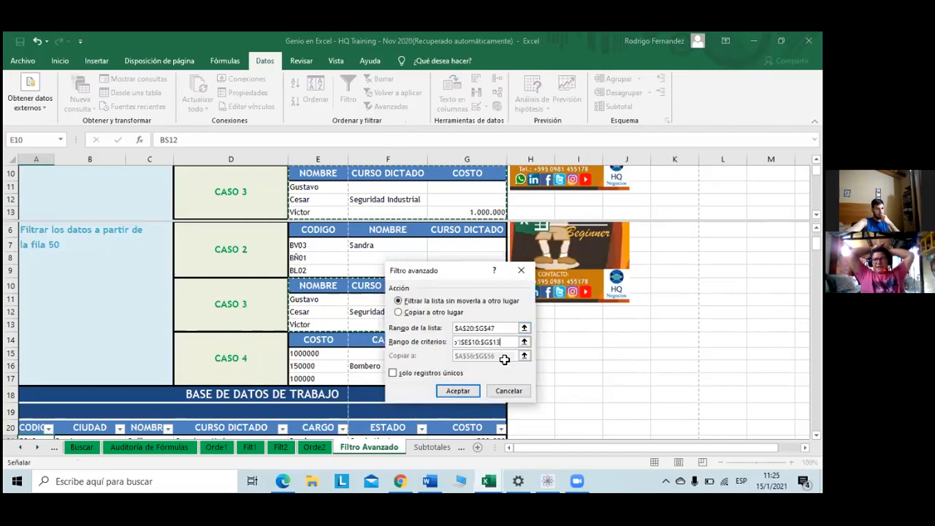
{"action": "scroll", "coordinate": [504, 360], "scroll_direction": "down", "scroll_amount": 1}
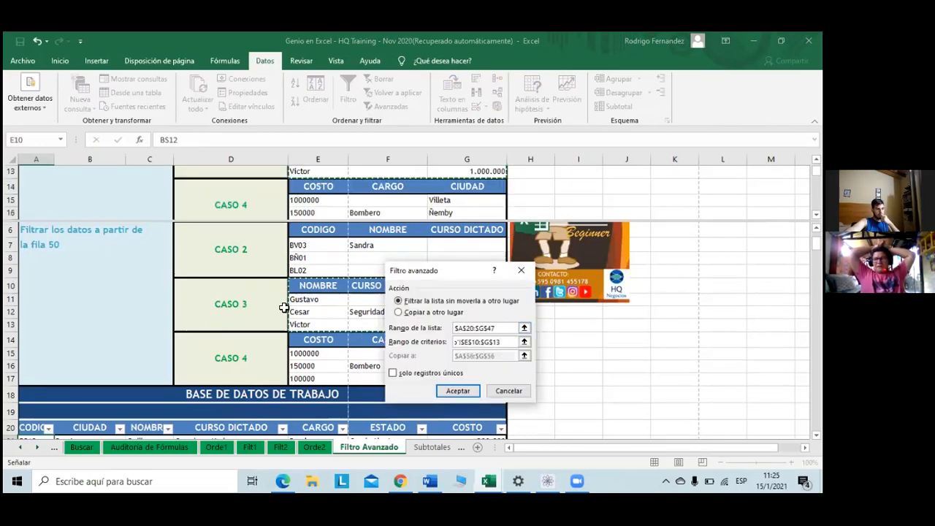
{"action": "scroll", "coordinate": [504, 358], "scroll_direction": "up", "scroll_amount": 1}
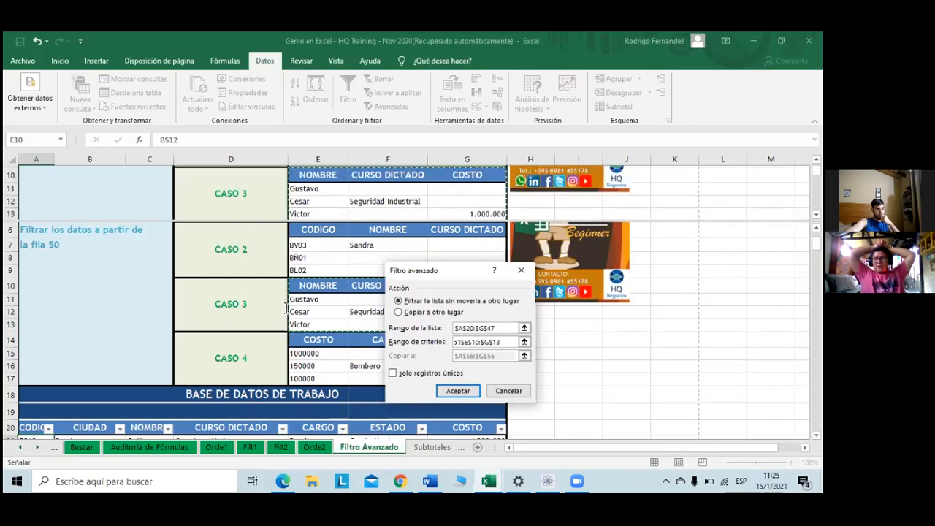
Step: Have the advanced filter copy its results to another location starting at A65, and run it
{"action": "left_click", "coordinate": [397, 312]}
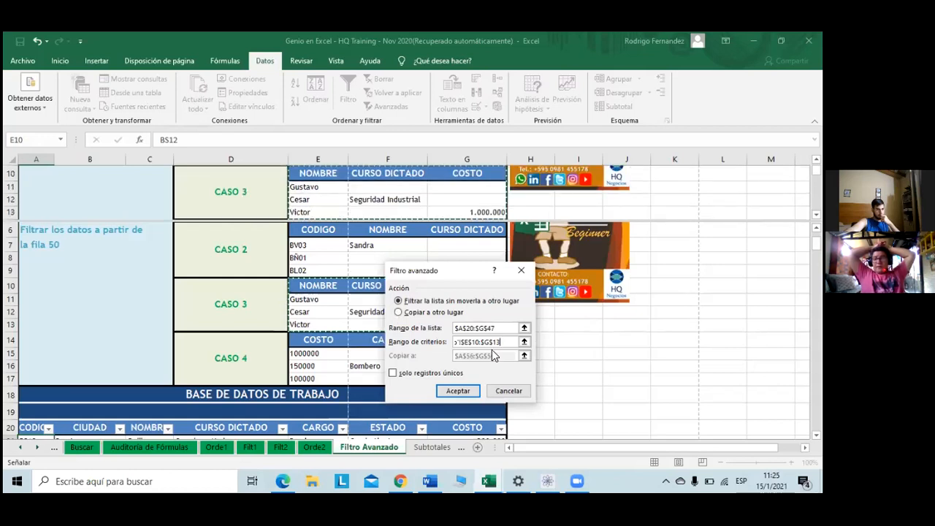
{"action": "left_click", "coordinate": [427, 353]}
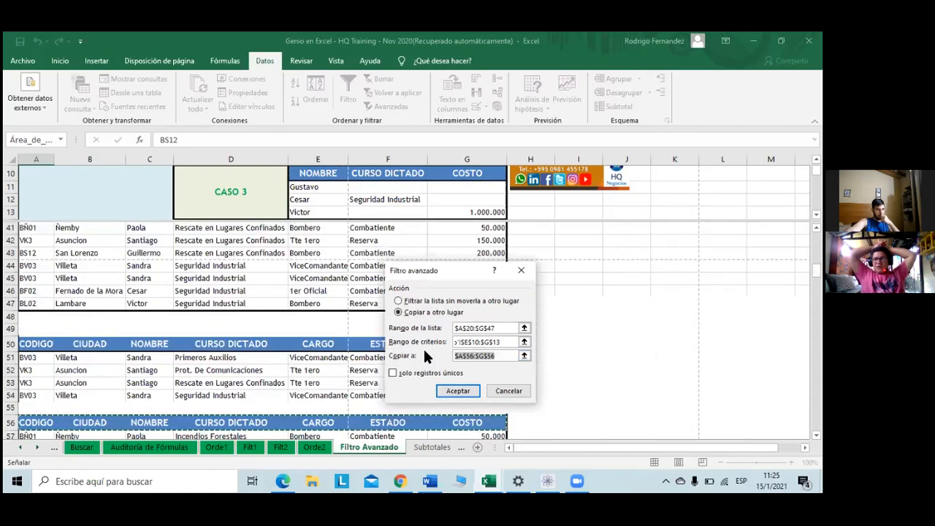
{"action": "key", "text": "Delete"}
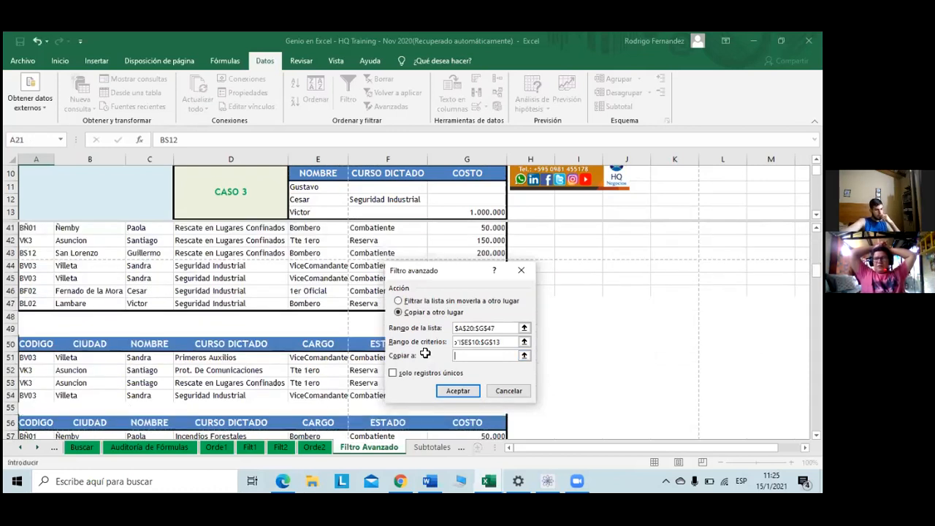
{"action": "scroll", "coordinate": [425, 354], "scroll_direction": "down", "scroll_amount": 2}
{"action": "scroll", "coordinate": [25, 381], "scroll_direction": "down", "scroll_amount": 2}
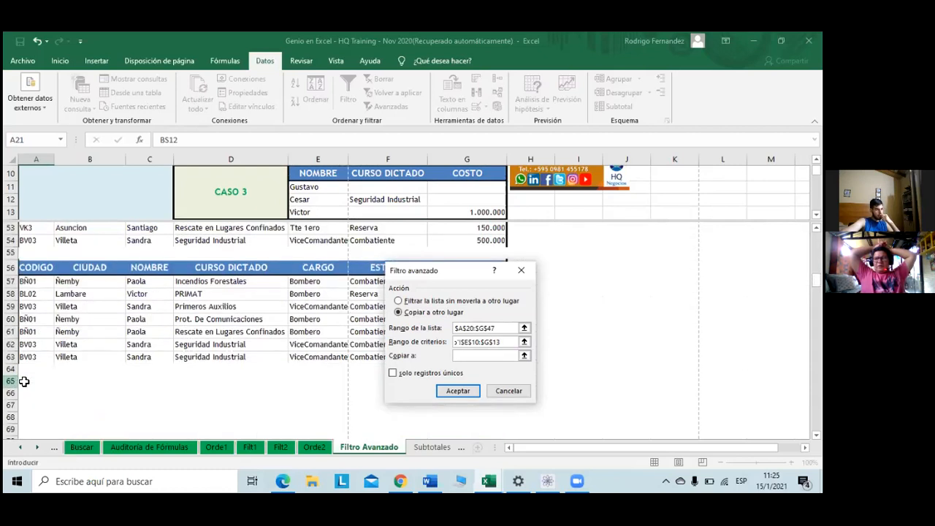
{"action": "left_click", "coordinate": [24, 382]}
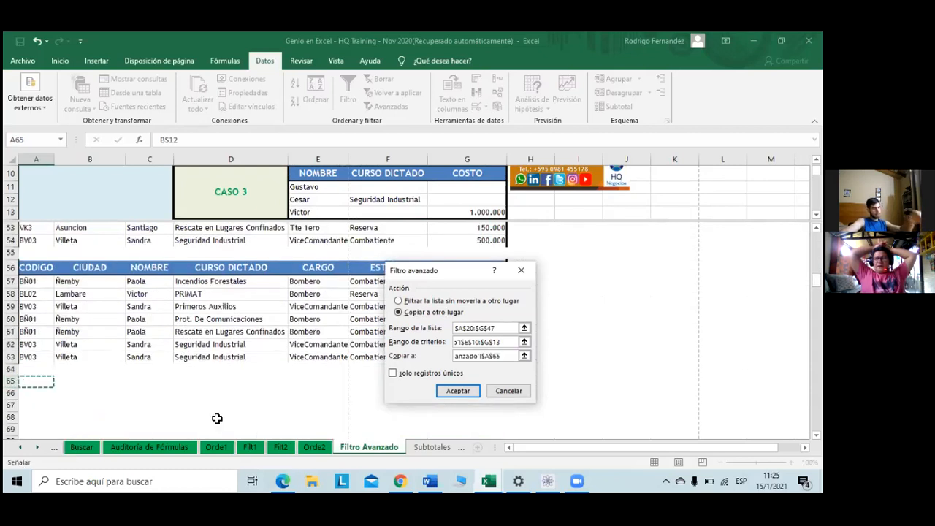
{"action": "left_click", "coordinate": [463, 390]}
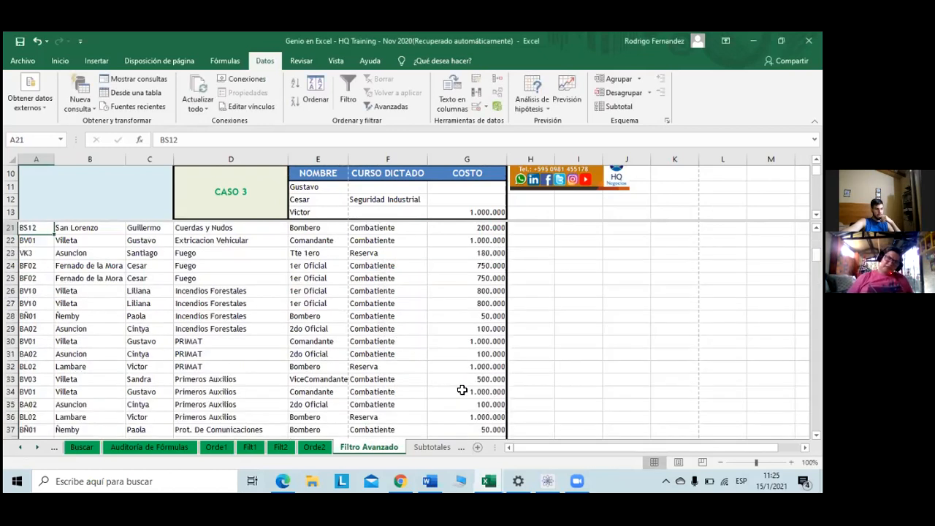
Step: Examine the Case 3 extraction below row 65, checking its NOMBRE values in C66:C72 against the criteria
{"action": "scroll", "coordinate": [462, 391], "scroll_direction": "down", "scroll_amount": 3}
{"action": "scroll", "coordinate": [462, 390], "scroll_direction": "down", "scroll_amount": 3}
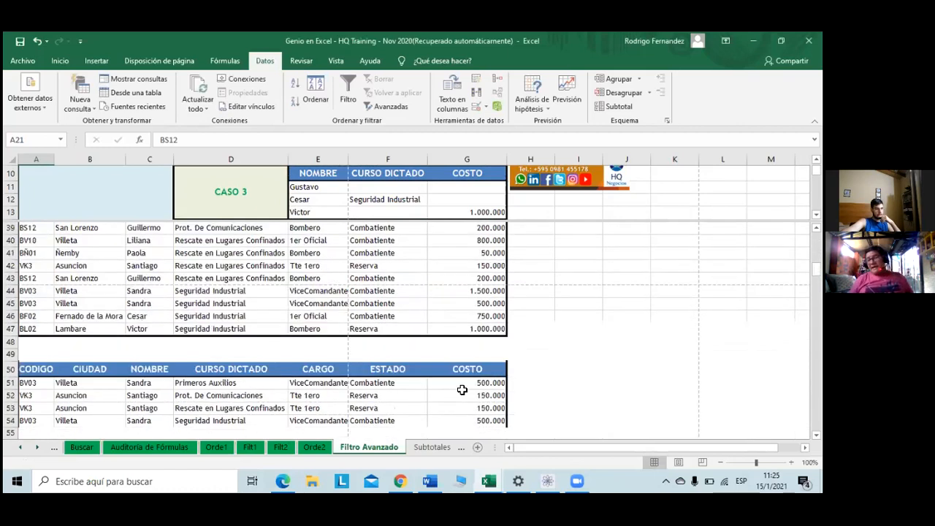
{"action": "scroll", "coordinate": [462, 390], "scroll_direction": "down", "scroll_amount": 3}
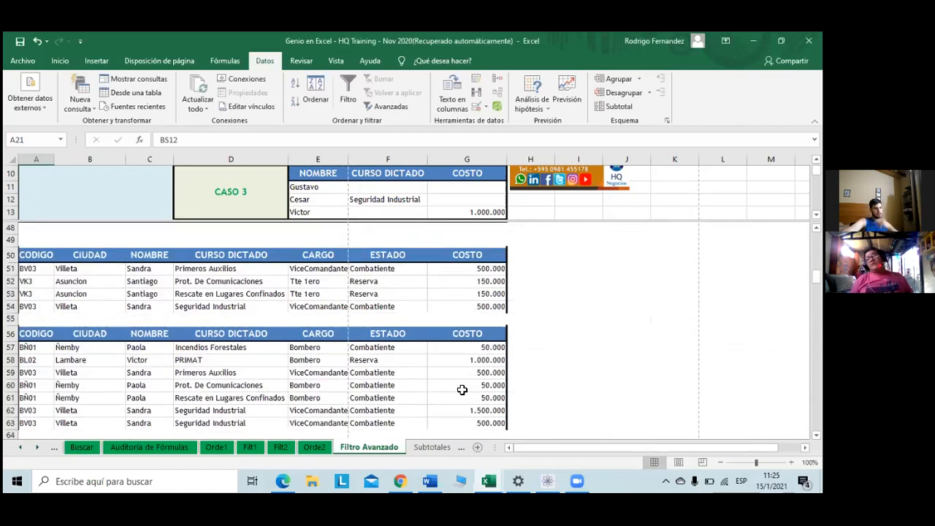
{"action": "scroll", "coordinate": [461, 390], "scroll_direction": "down", "scroll_amount": 4}
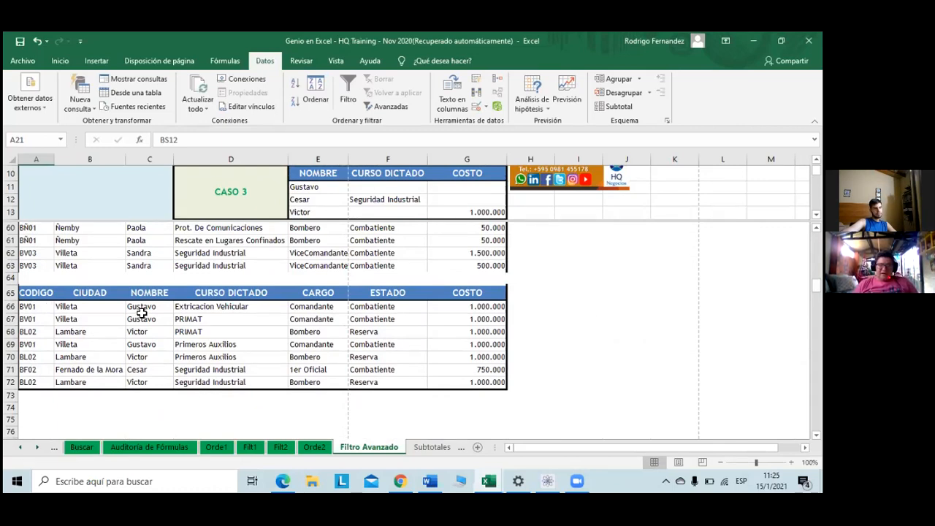
{"action": "left_click_drag", "start_coordinate": [142, 306], "coordinate": [147, 379]}
{"action": "left_click", "coordinate": [146, 367]}
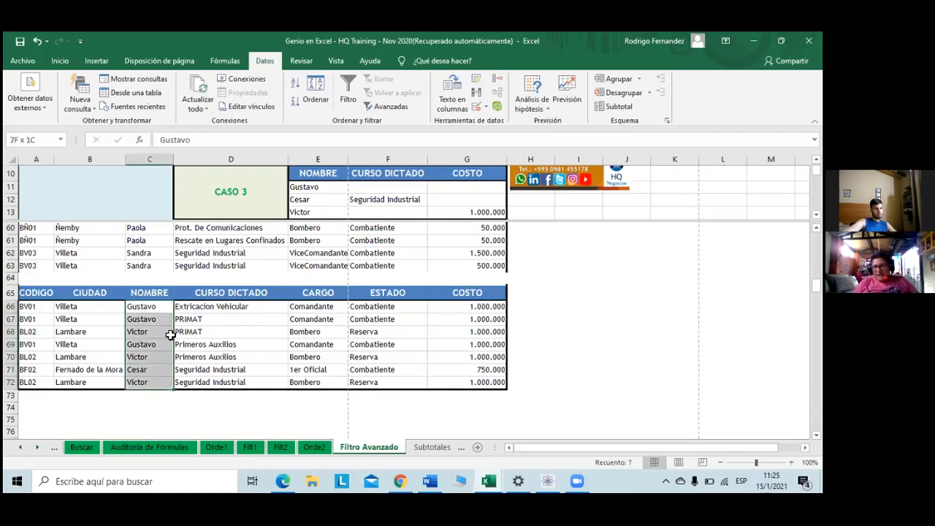
Step: Turn on the regular filter for database headers A20:G20 and open the NOMBRE column's filter list
{"action": "scroll", "coordinate": [171, 334], "scroll_direction": "up", "scroll_amount": 4}
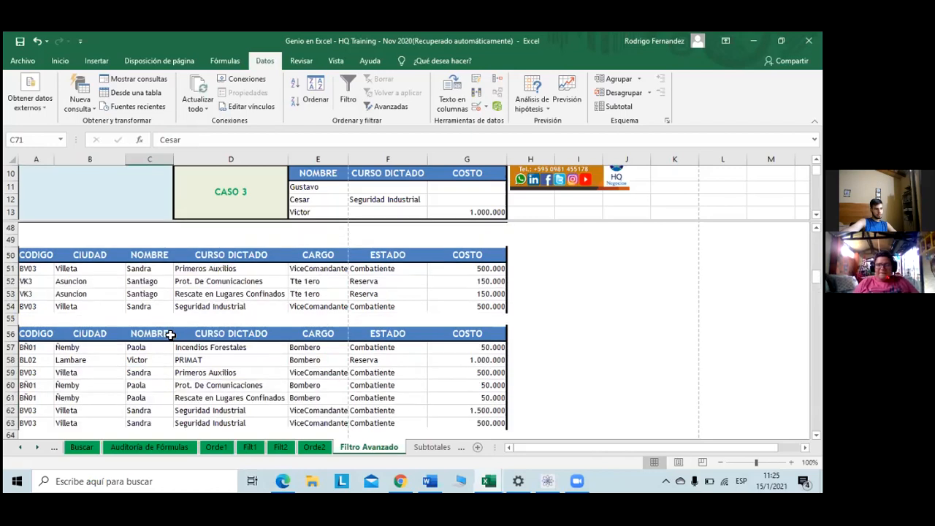
{"action": "scroll", "coordinate": [170, 334], "scroll_direction": "up", "scroll_amount": 6}
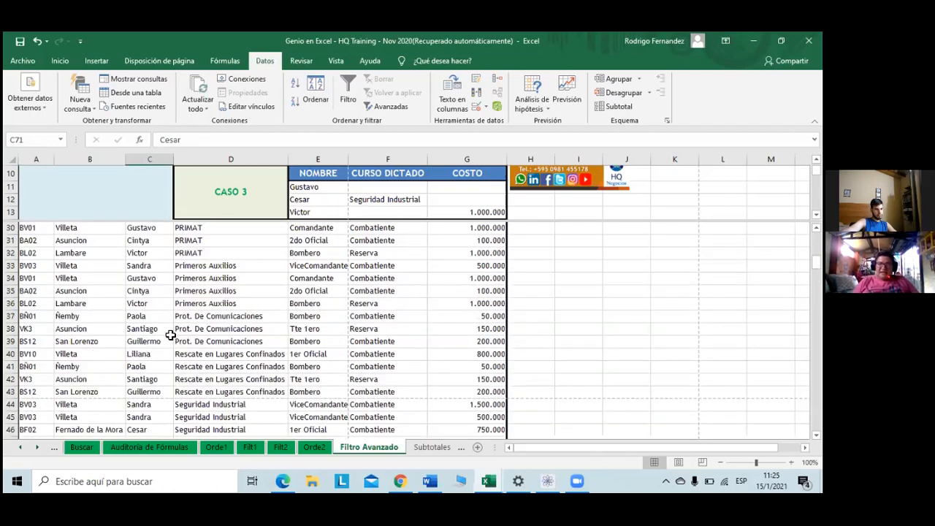
{"action": "scroll", "coordinate": [61, 292], "scroll_direction": "up", "scroll_amount": 5}
{"action": "left_click_drag", "start_coordinate": [92, 301], "coordinate": [467, 302]}
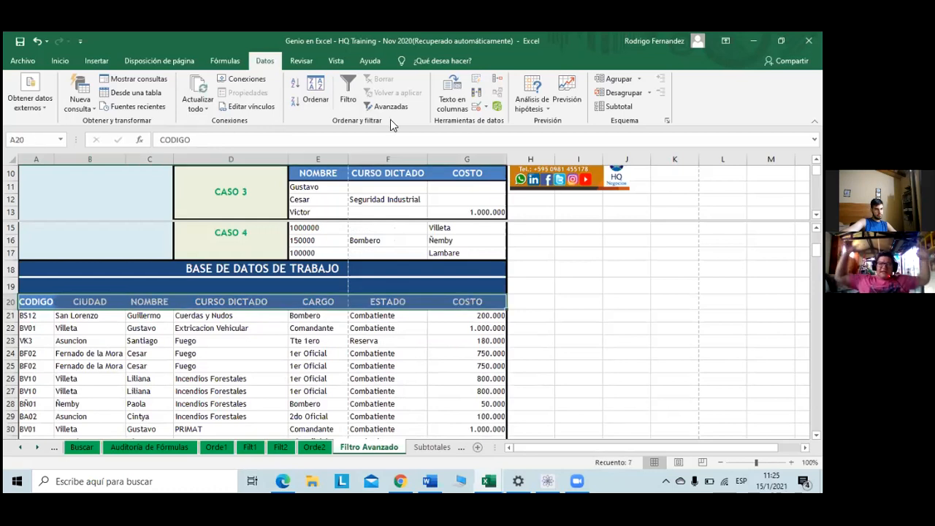
{"action": "left_click", "coordinate": [354, 97]}
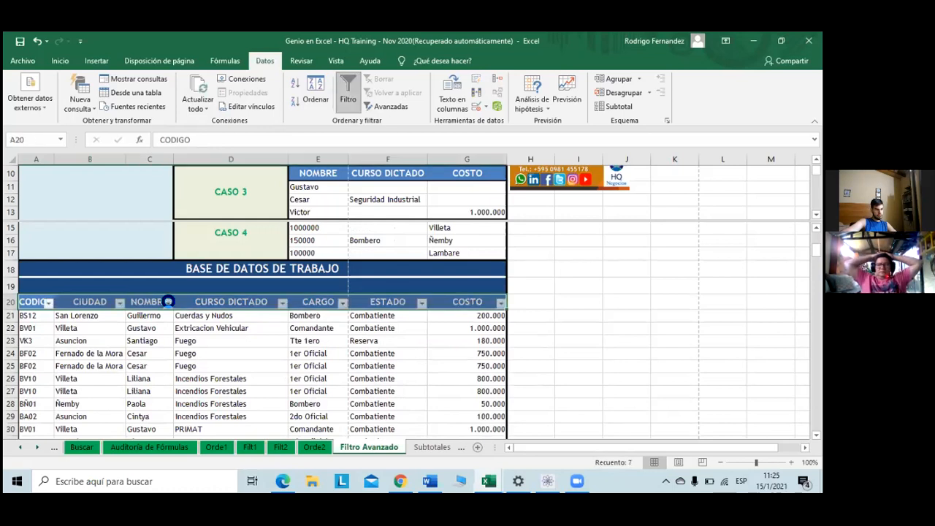
{"action": "left_click", "coordinate": [167, 304]}
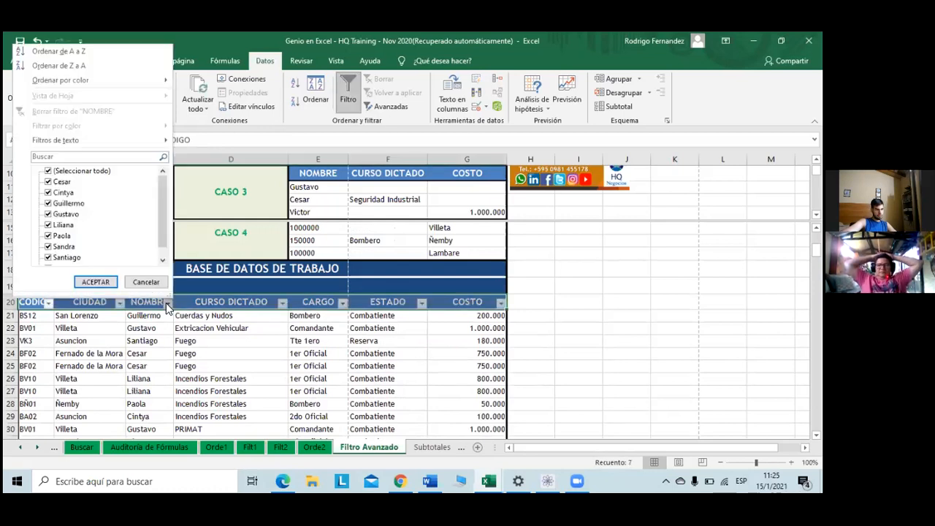
Step: Filter the working database's NOMBRE column to the first name in the CASO 3 criteria and compare its records with the extract below row 65
{"action": "left_click", "coordinate": [69, 171]}
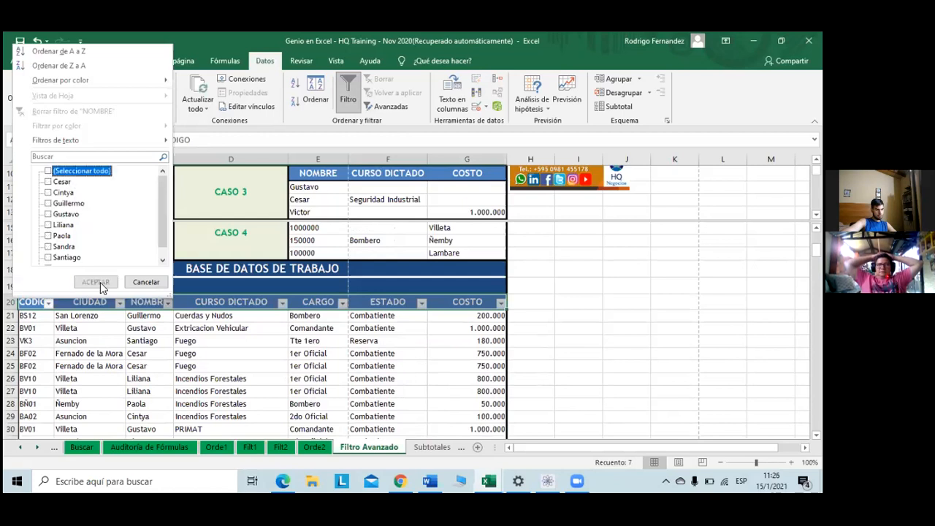
{"action": "left_click", "coordinate": [47, 214]}
{"action": "left_click", "coordinate": [97, 282]}
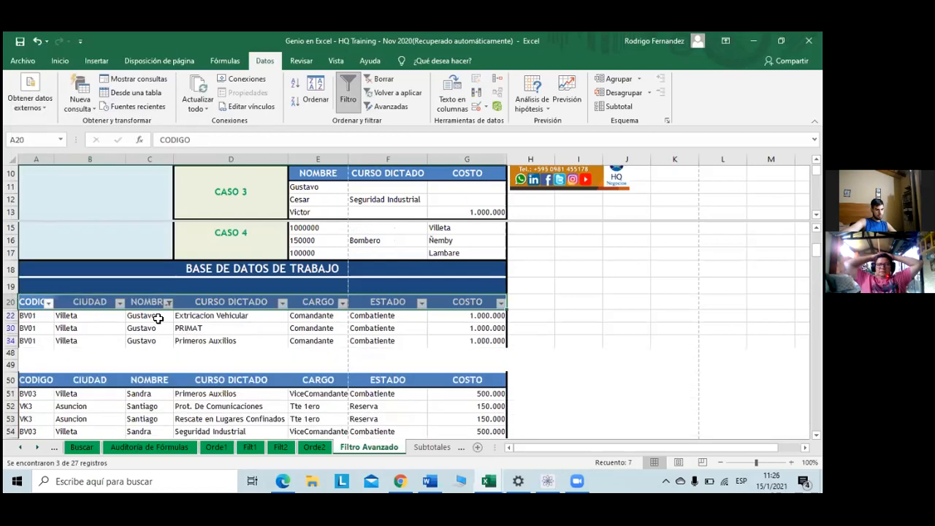
{"action": "left_click", "coordinate": [157, 318]}
{"action": "scroll", "coordinate": [189, 314], "scroll_direction": "down", "scroll_amount": 2}
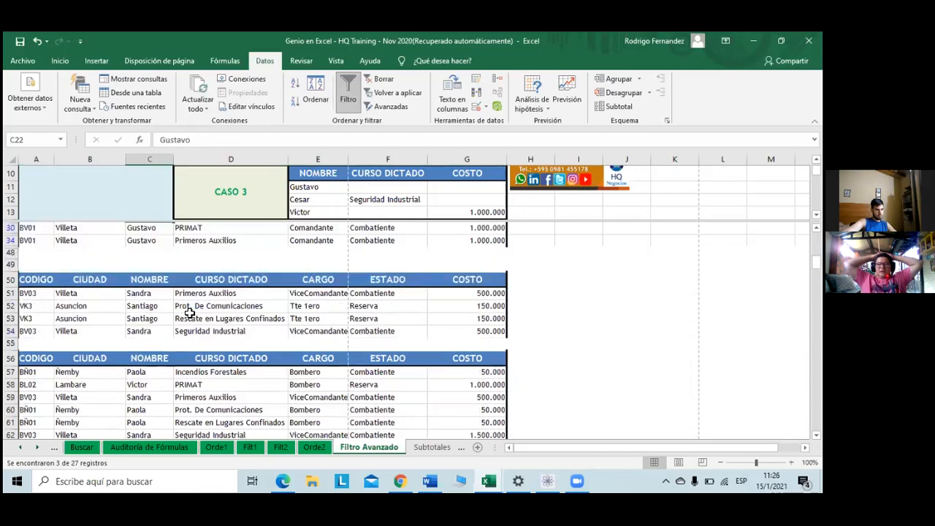
{"action": "scroll", "coordinate": [99, 318], "scroll_direction": "down", "scroll_amount": 5}
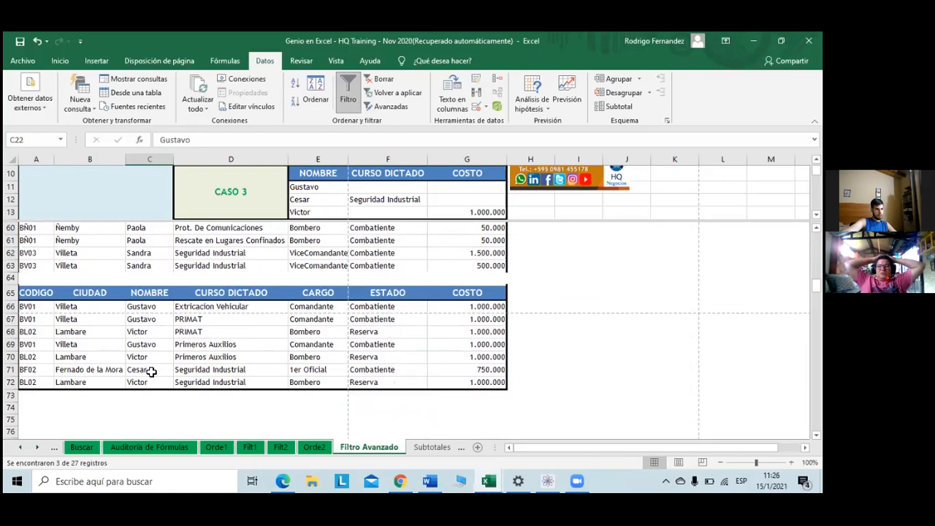
{"action": "left_click", "coordinate": [165, 340]}
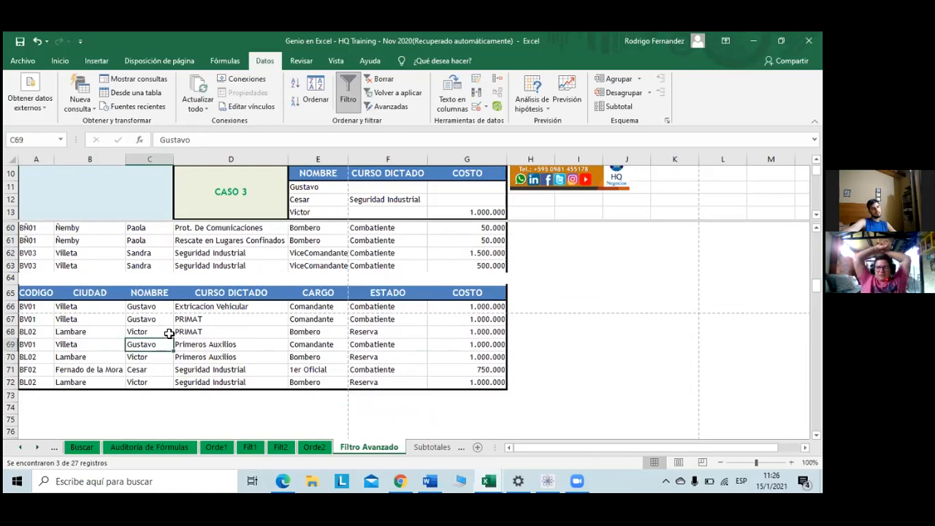
{"action": "scroll", "coordinate": [169, 341], "scroll_direction": "up", "scroll_amount": 5}
{"action": "scroll", "coordinate": [170, 340], "scroll_direction": "up", "scroll_amount": 2}
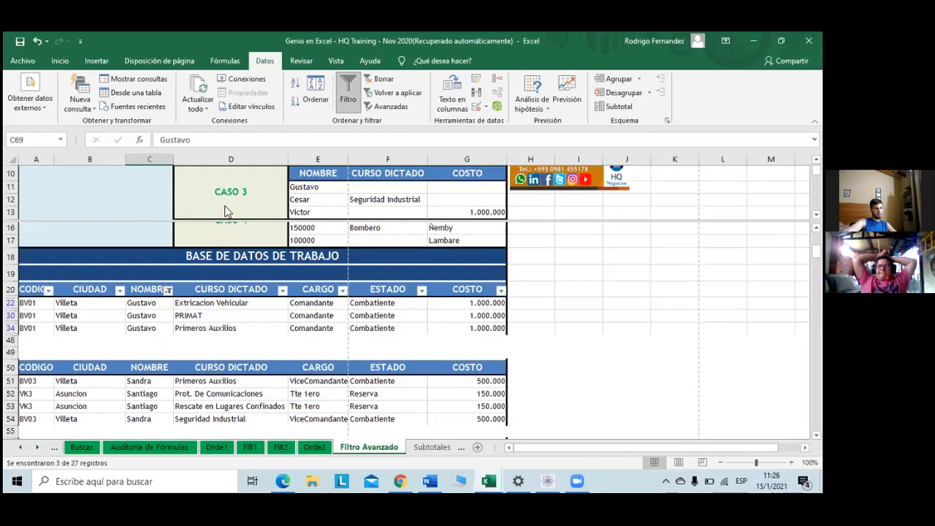
Step: Filter NOMBRE to the second CASO 3 name and check its Seguridad Industrial record against the extract and the criteria row
{"action": "key", "text": "alt+Down"}
{"action": "left_click", "coordinate": [250, 279]}
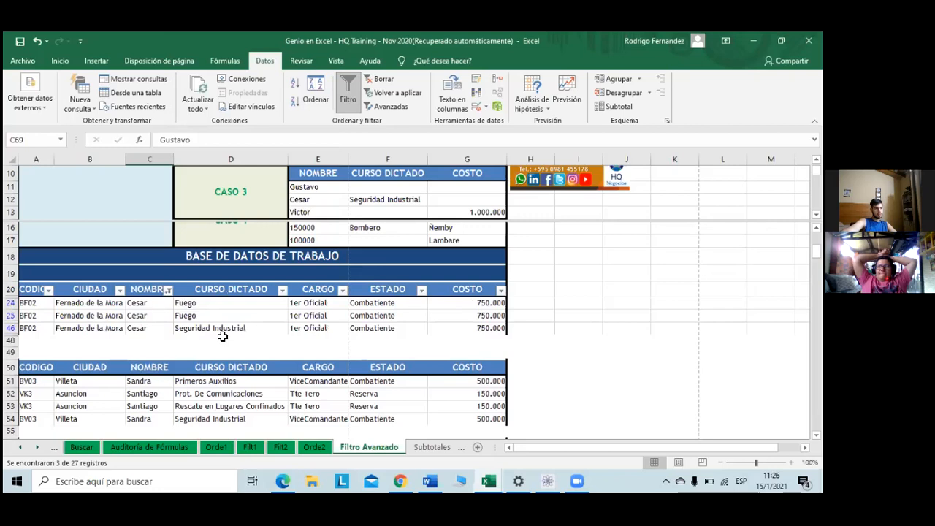
{"action": "scroll", "coordinate": [223, 336], "scroll_direction": "up", "scroll_amount": 1}
{"action": "scroll", "coordinate": [223, 336], "scroll_direction": "down", "scroll_amount": 1}
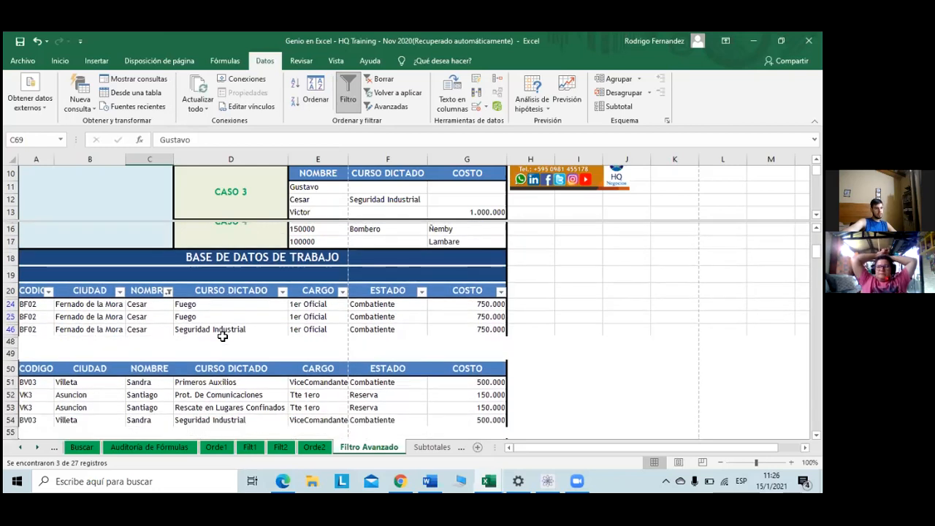
{"action": "scroll", "coordinate": [223, 336], "scroll_direction": "down", "scroll_amount": 1}
{"action": "scroll", "coordinate": [224, 336], "scroll_direction": "down", "scroll_amount": 2}
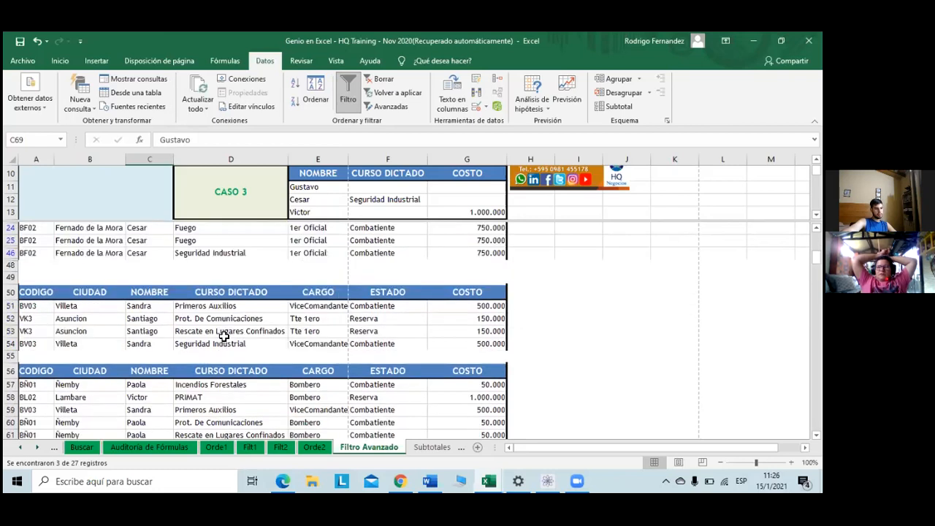
{"action": "scroll", "coordinate": [223, 336], "scroll_direction": "down", "scroll_amount": 5}
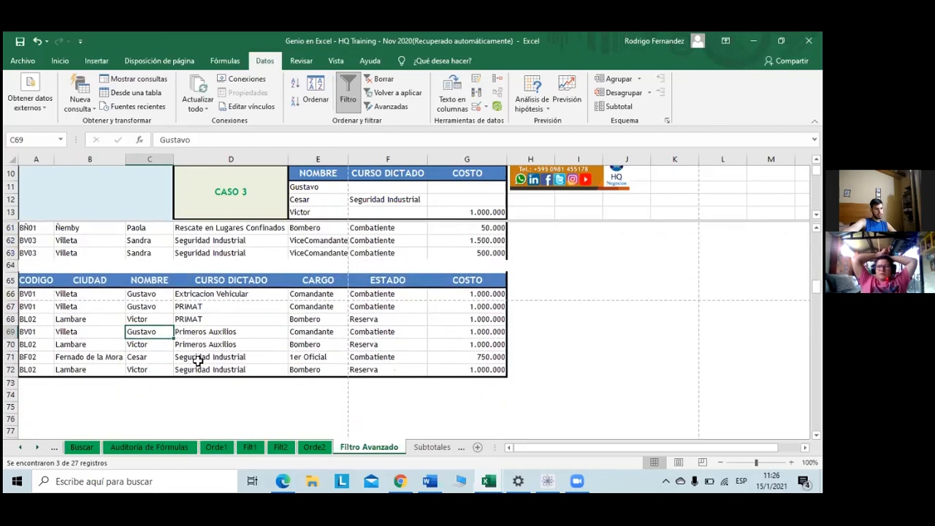
{"action": "left_click_drag", "start_coordinate": [150, 357], "coordinate": [220, 357]}
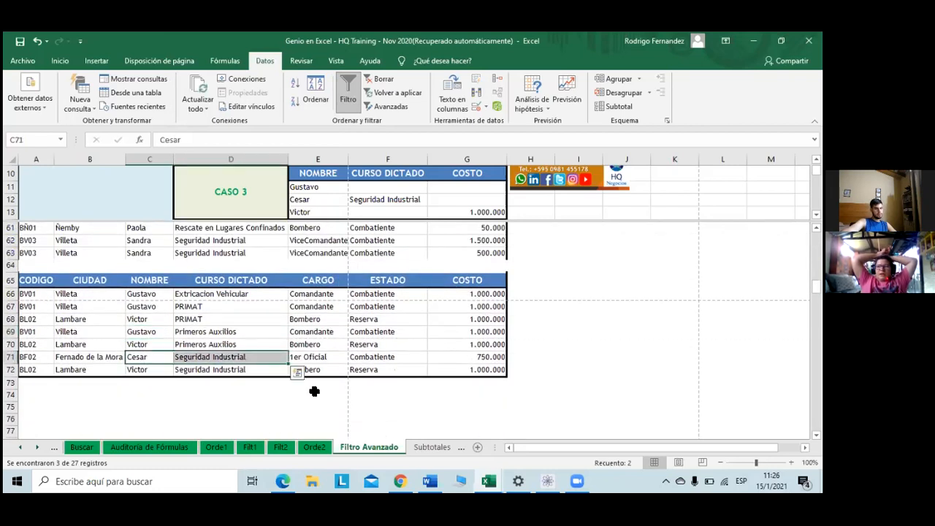
{"action": "scroll", "coordinate": [391, 203], "scroll_direction": "up", "scroll_amount": 1}
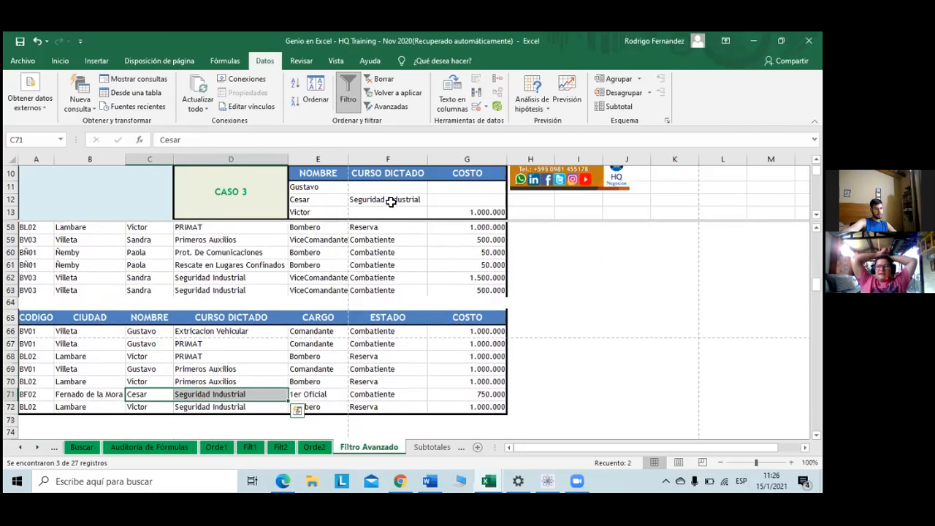
{"action": "left_click", "coordinate": [391, 201]}
{"action": "left_click", "coordinate": [334, 336]}
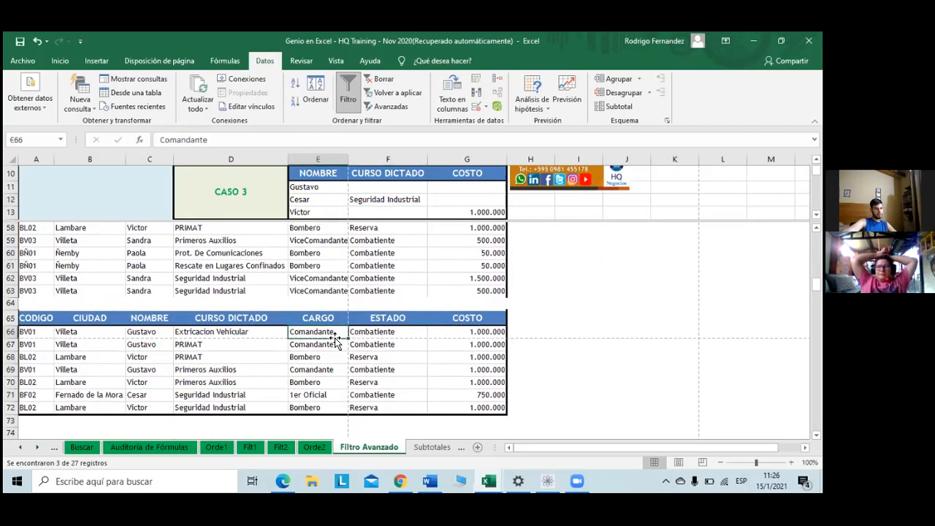
{"action": "scroll", "coordinate": [335, 337], "scroll_direction": "up", "scroll_amount": 2}
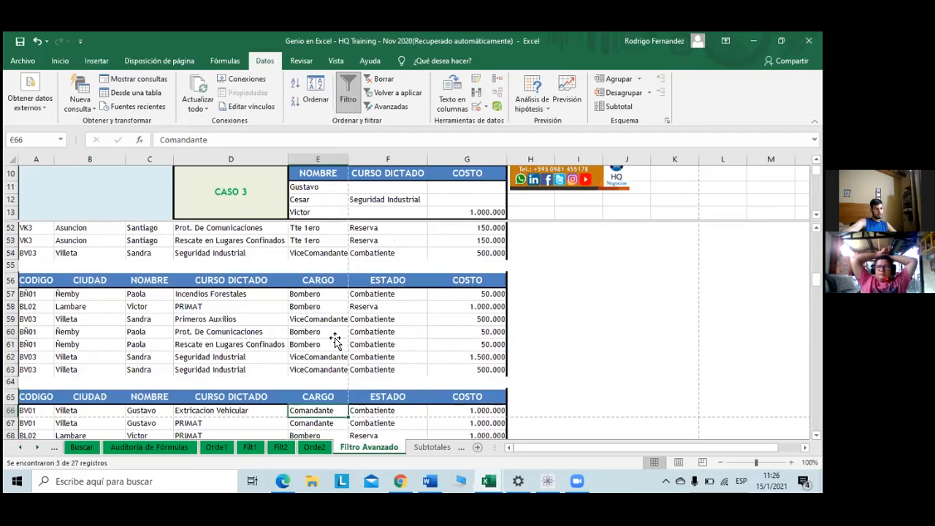
{"action": "scroll", "coordinate": [335, 340], "scroll_direction": "up", "scroll_amount": 2}
{"action": "scroll", "coordinate": [172, 280], "scroll_direction": "up", "scroll_amount": 2}
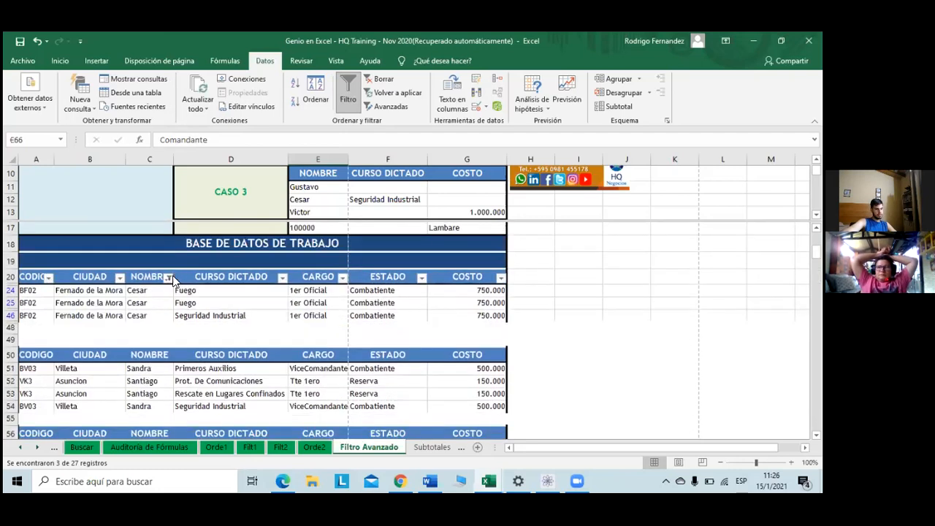
Step: Filter NOMBRE to the third CASO 3 name and compare its 1.000.000 cost records with the rows in the extract
{"action": "left_click", "coordinate": [168, 277]}
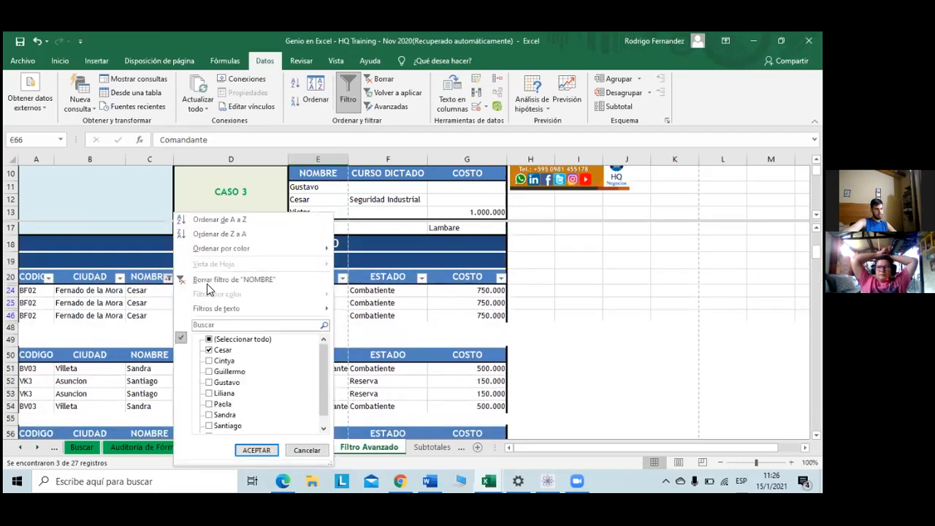
{"action": "left_click", "coordinate": [216, 351]}
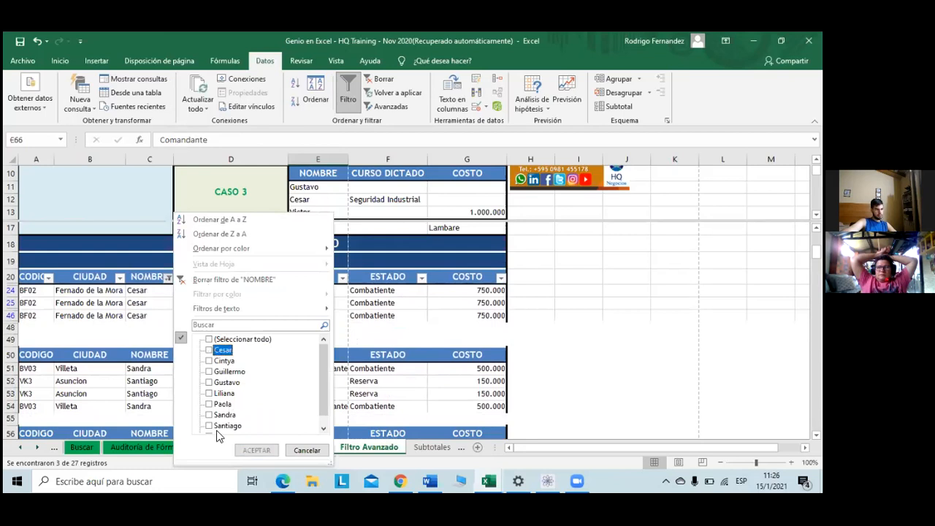
{"action": "scroll", "coordinate": [217, 430], "scroll_direction": "down", "scroll_amount": 1}
{"action": "left_click", "coordinate": [233, 425]}
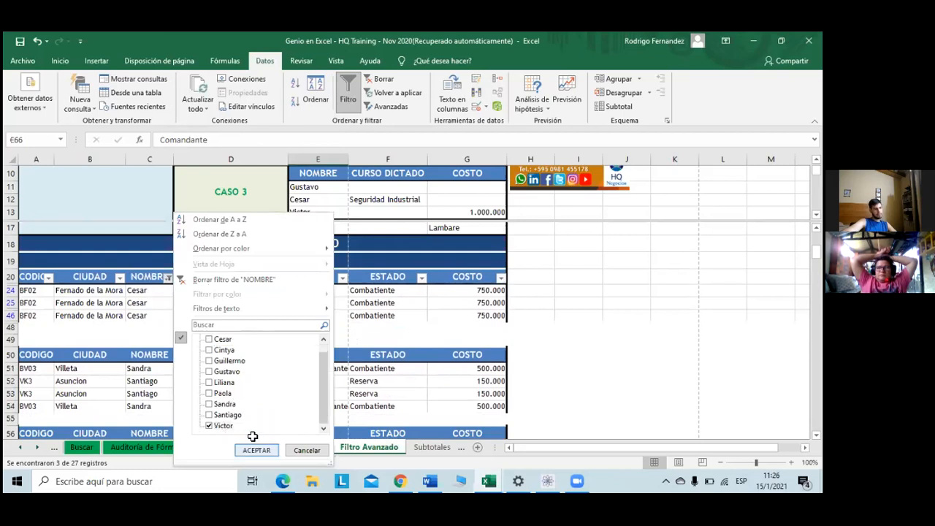
{"action": "left_click", "coordinate": [256, 450]}
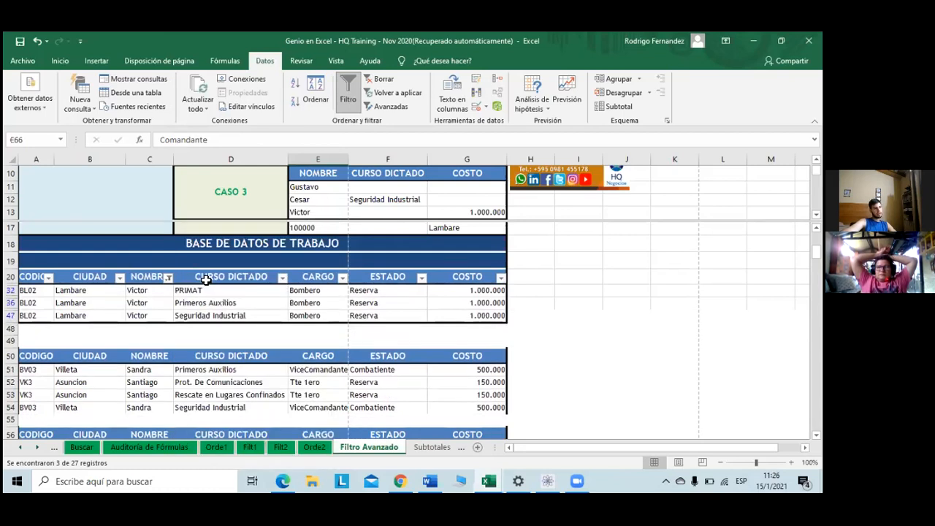
{"action": "left_click", "coordinate": [454, 319]}
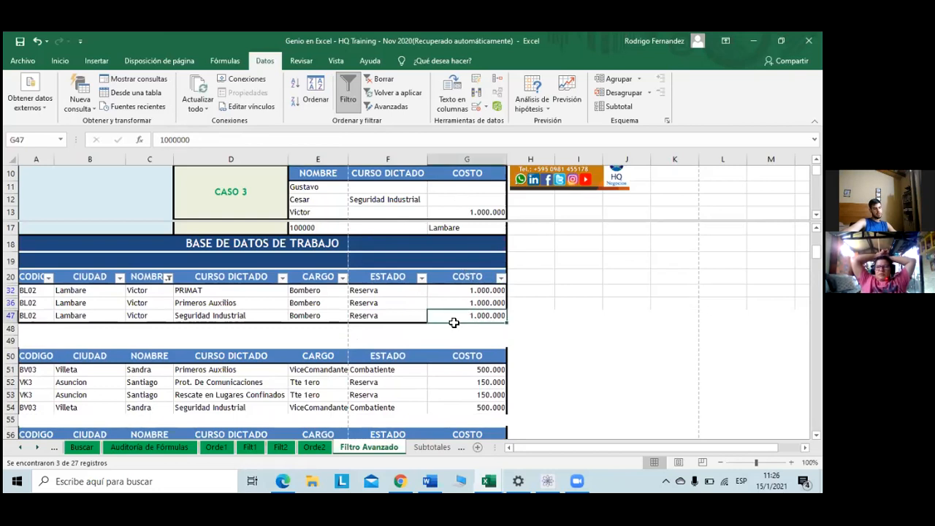
{"action": "scroll", "coordinate": [474, 264], "scroll_direction": "down", "scroll_amount": 10}
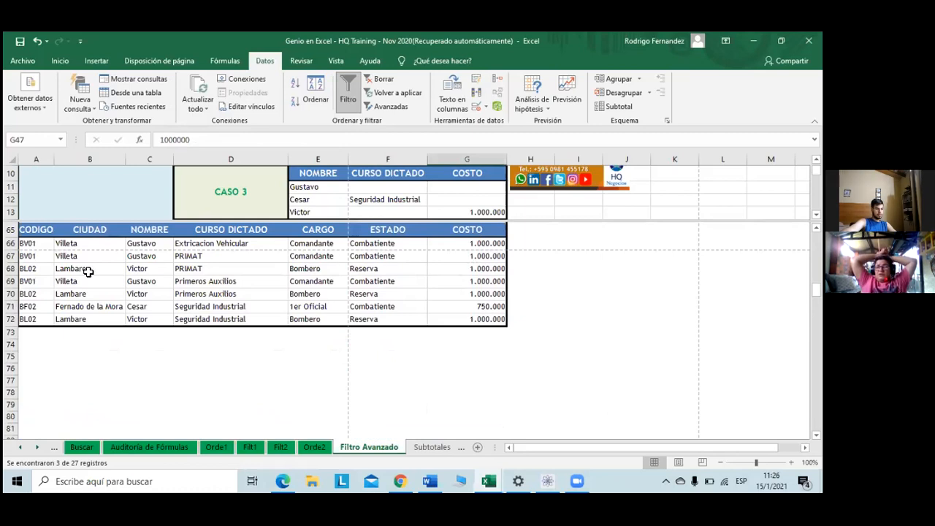
{"action": "left_click_drag", "start_coordinate": [136, 269], "coordinate": [144, 322]}
{"action": "left_click", "coordinate": [149, 305]}
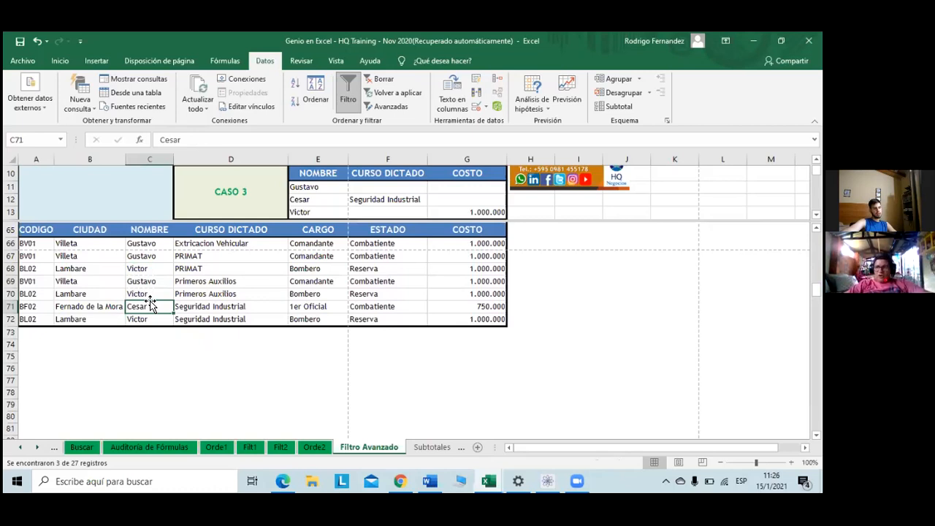
{"action": "scroll", "coordinate": [149, 305], "scroll_direction": "up", "scroll_amount": 1}
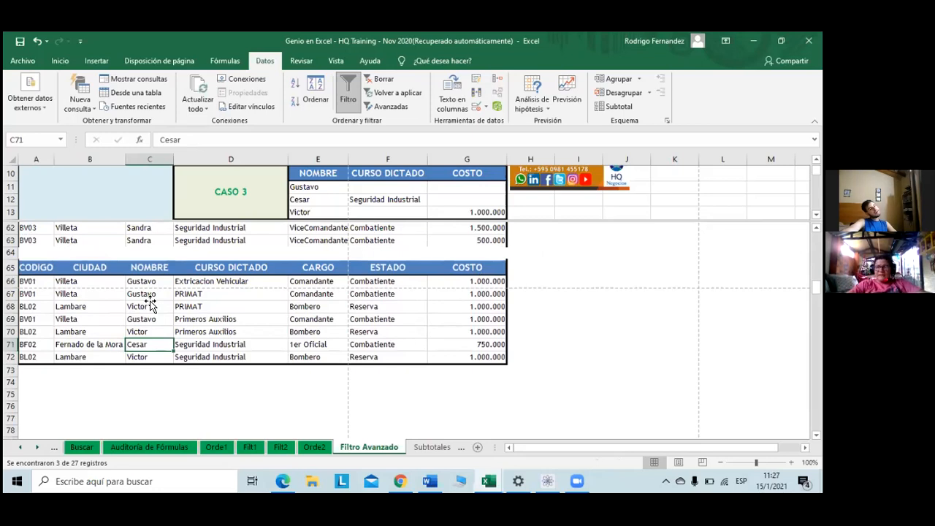
{"action": "scroll", "coordinate": [150, 303], "scroll_direction": "up", "scroll_amount": 1}
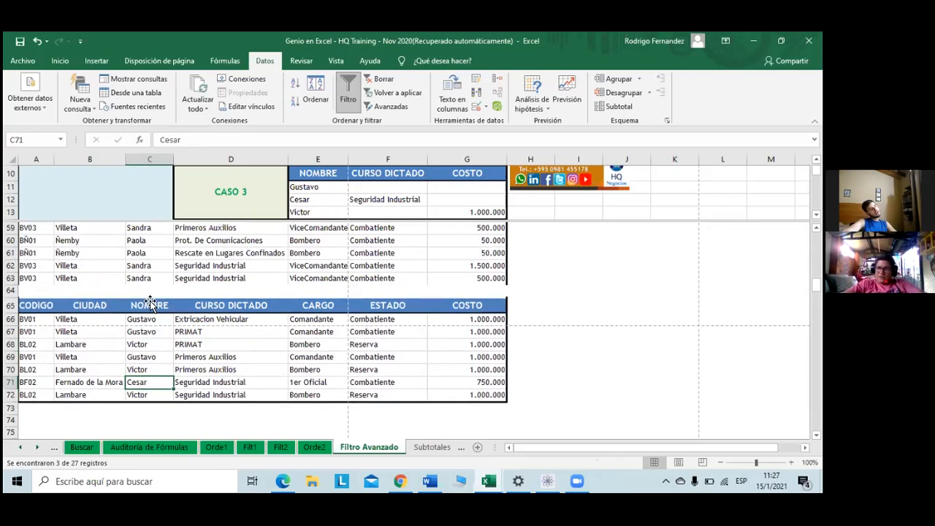
{"action": "scroll", "coordinate": [150, 303], "scroll_direction": "down", "scroll_amount": 1}
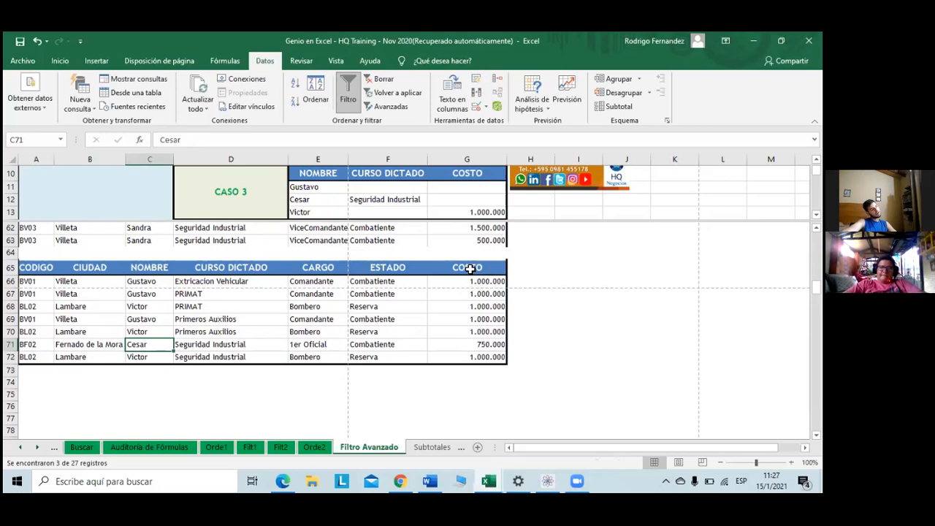
Step: Move the column filter from the working database to the CODIGO through COSTO headers in row 65 of the CASO 3 extract
{"action": "left_click", "coordinate": [470, 269]}
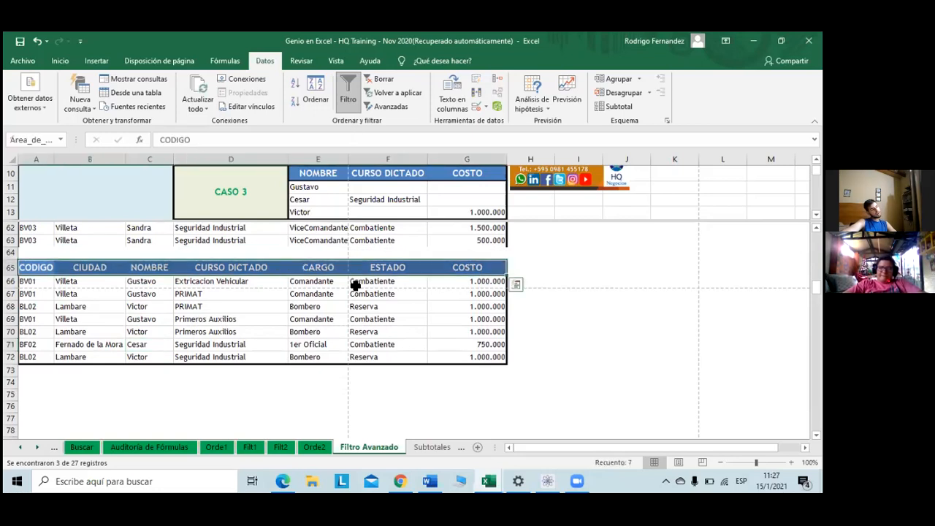
{"action": "key", "text": "ctrl+shift+l"}
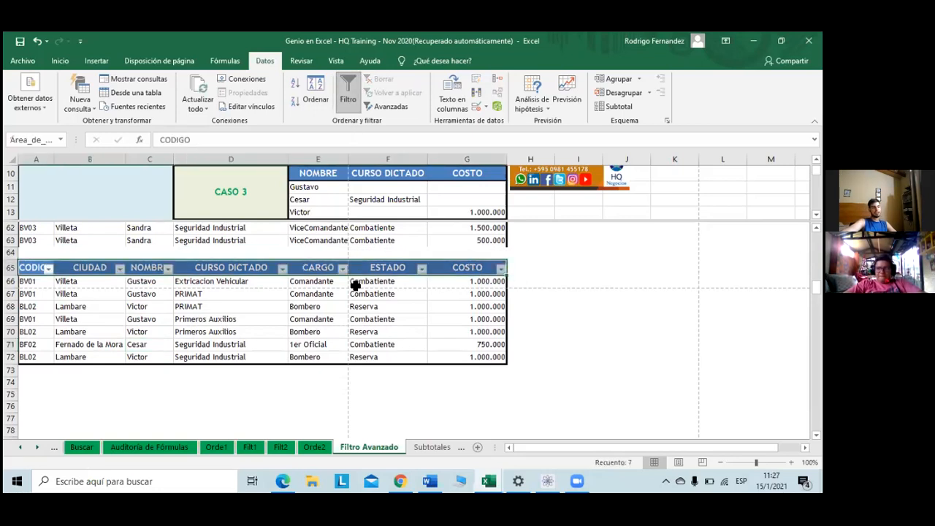
{"action": "scroll", "coordinate": [355, 285], "scroll_direction": "up", "scroll_amount": 7}
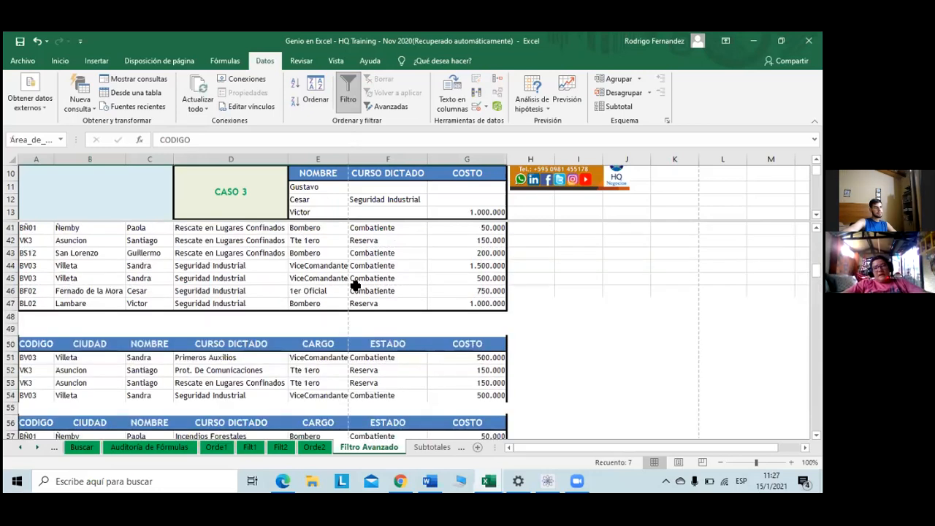
{"action": "scroll", "coordinate": [355, 285], "scroll_direction": "up", "scroll_amount": 6}
{"action": "scroll", "coordinate": [355, 285], "scroll_direction": "up", "scroll_amount": 2}
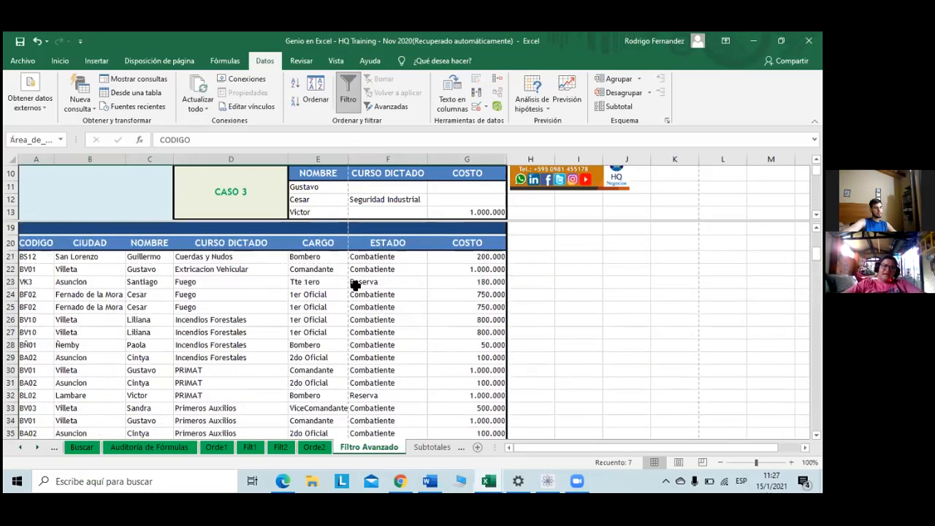
{"action": "scroll", "coordinate": [355, 285], "scroll_direction": "down", "scroll_amount": 7}
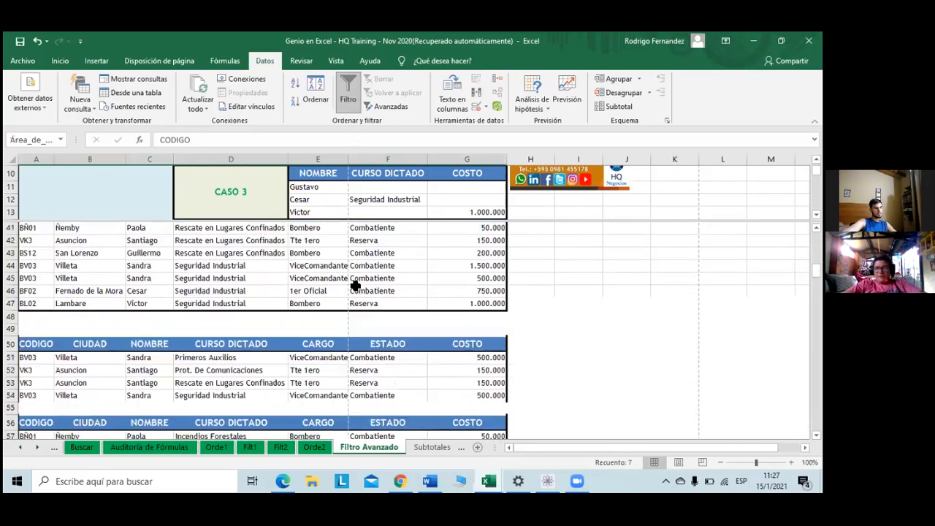
{"action": "scroll", "coordinate": [355, 285], "scroll_direction": "down", "scroll_amount": 6}
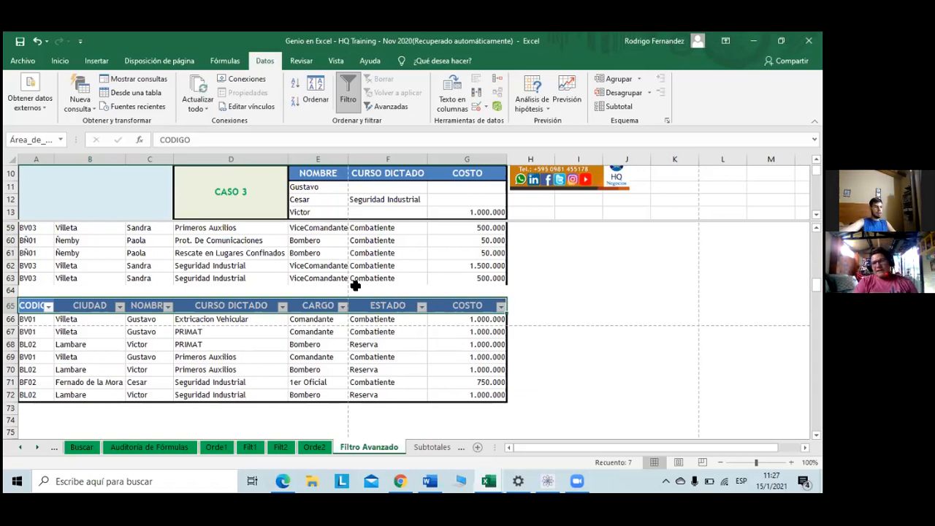
Step: Convert the working database range A20:G47, from the CODIGO header through the last COSTO record, into a table with headers
{"action": "scroll", "coordinate": [119, 331], "scroll_direction": "up", "scroll_amount": 4}
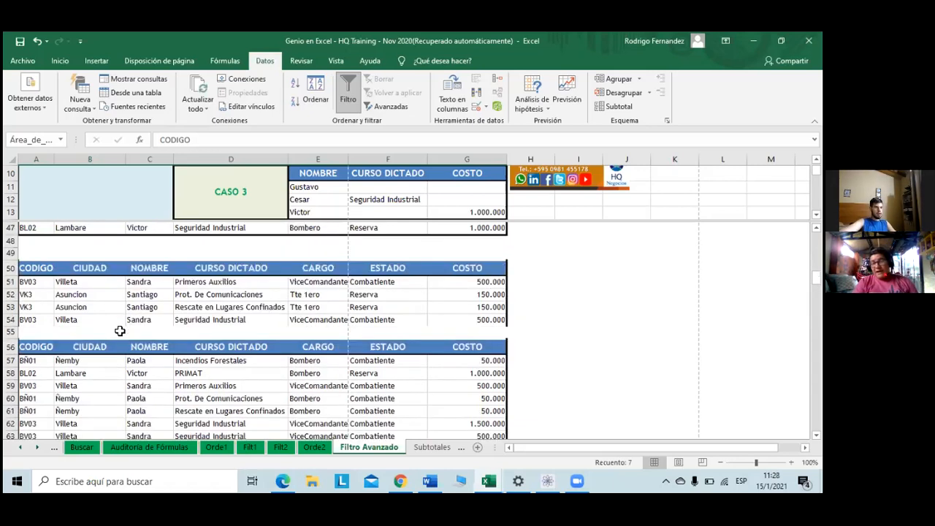
{"action": "scroll", "coordinate": [120, 331], "scroll_direction": "up", "scroll_amount": 7}
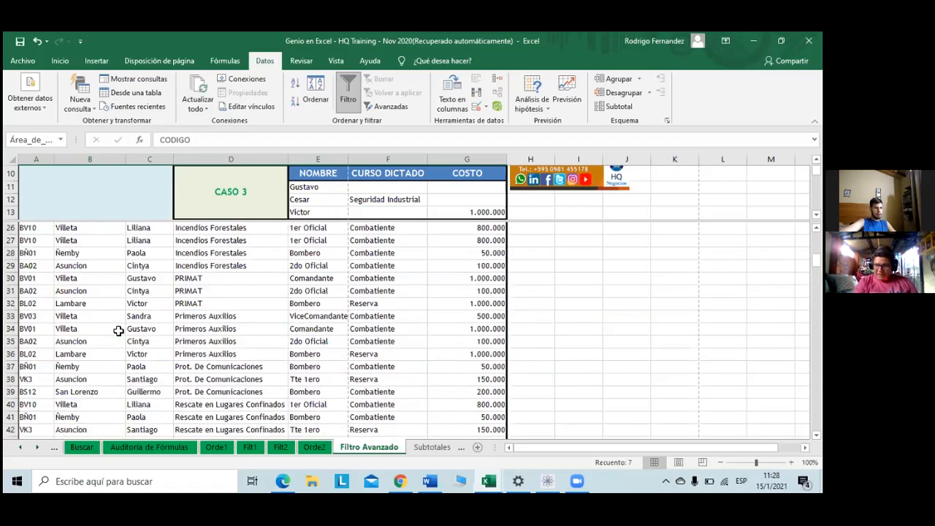
{"action": "scroll", "coordinate": [37, 271], "scroll_direction": "up", "scroll_amount": 3}
{"action": "left_click", "coordinate": [42, 276]}
{"action": "left_click_drag", "start_coordinate": [42, 277], "coordinate": [456, 276]}
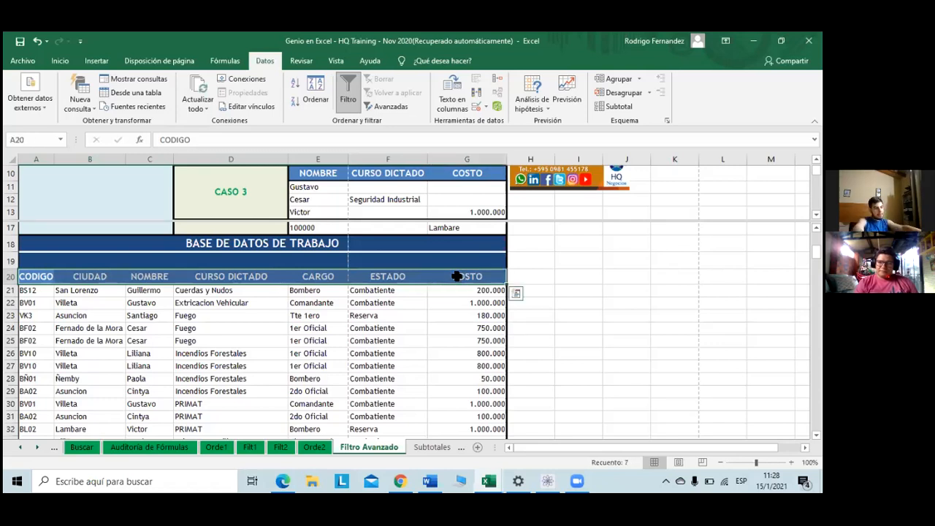
{"action": "key", "text": "ctrl+shift+Down"}
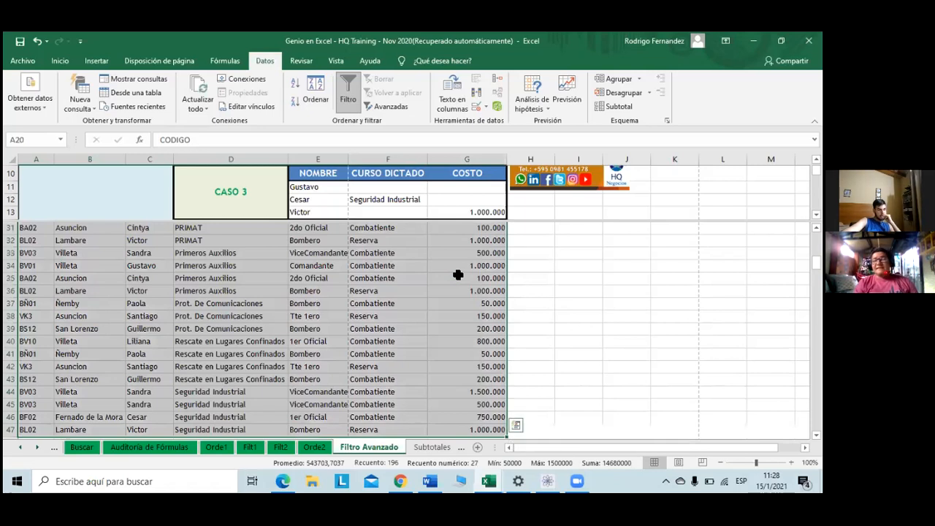
{"action": "scroll", "coordinate": [457, 275], "scroll_direction": "up", "scroll_amount": 1}
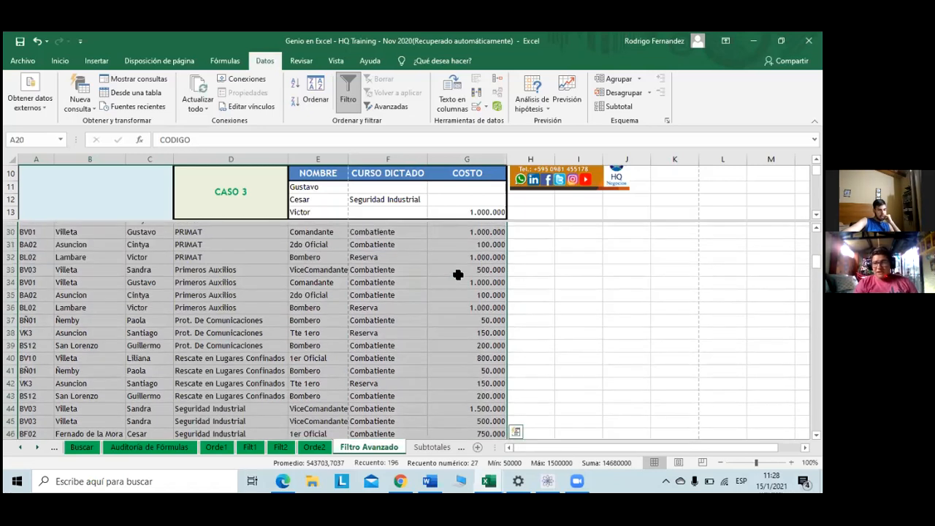
{"action": "scroll", "coordinate": [458, 274], "scroll_direction": "up", "scroll_amount": 3}
{"action": "scroll", "coordinate": [108, 55], "scroll_direction": "up", "scroll_amount": 1}
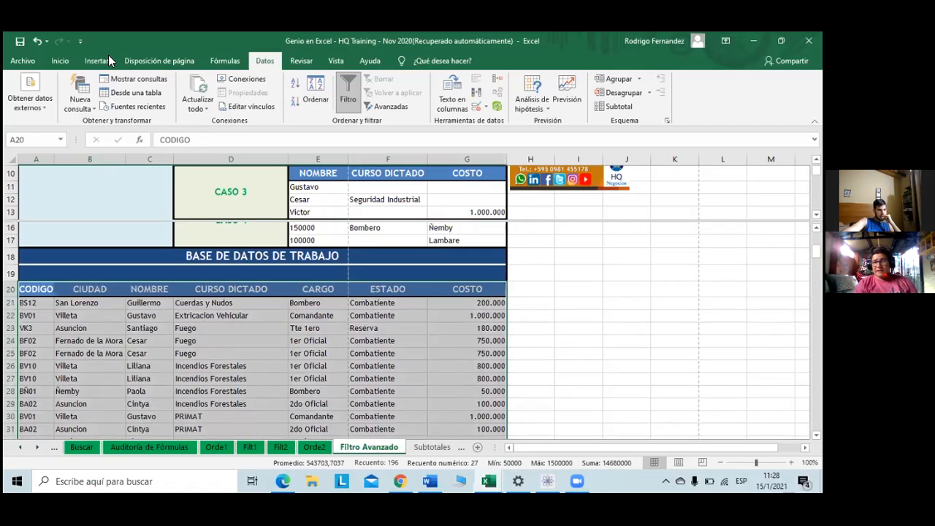
{"action": "left_click", "coordinate": [108, 56]}
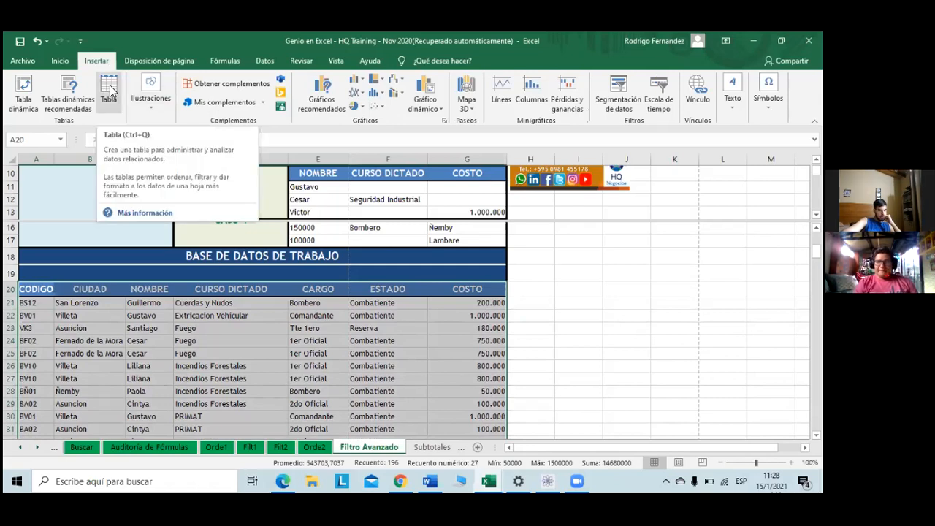
{"action": "left_click", "coordinate": [112, 89]}
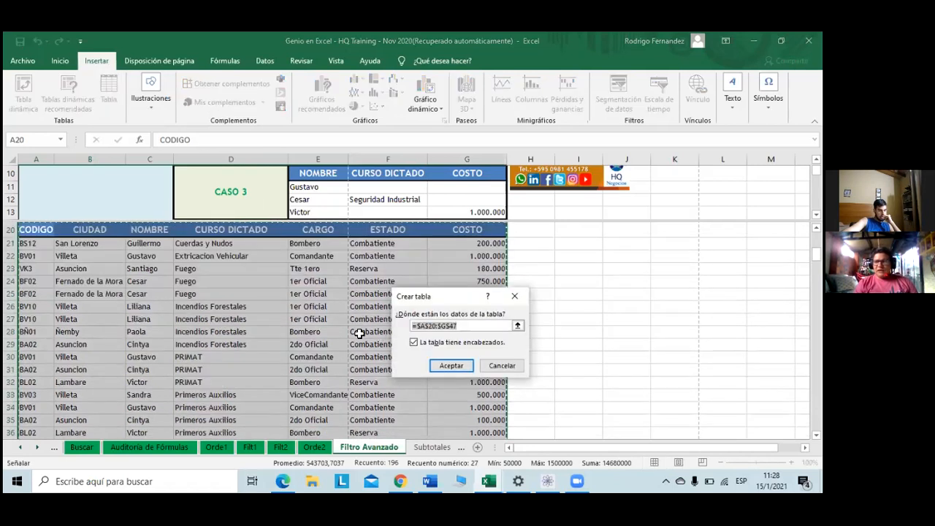
{"action": "scroll", "coordinate": [360, 333], "scroll_direction": "down", "scroll_amount": 4}
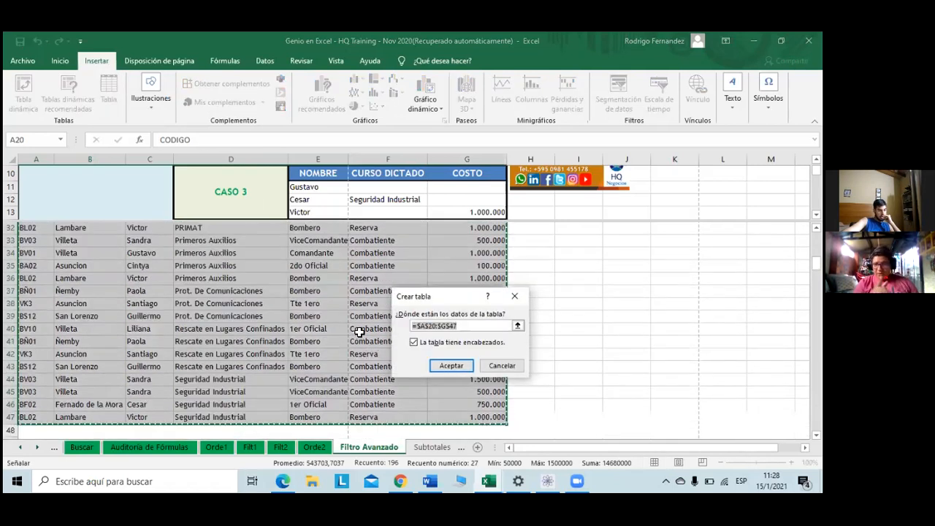
{"action": "scroll", "coordinate": [360, 332], "scroll_direction": "up", "scroll_amount": 3}
{"action": "scroll", "coordinate": [360, 331], "scroll_direction": "up", "scroll_amount": 2}
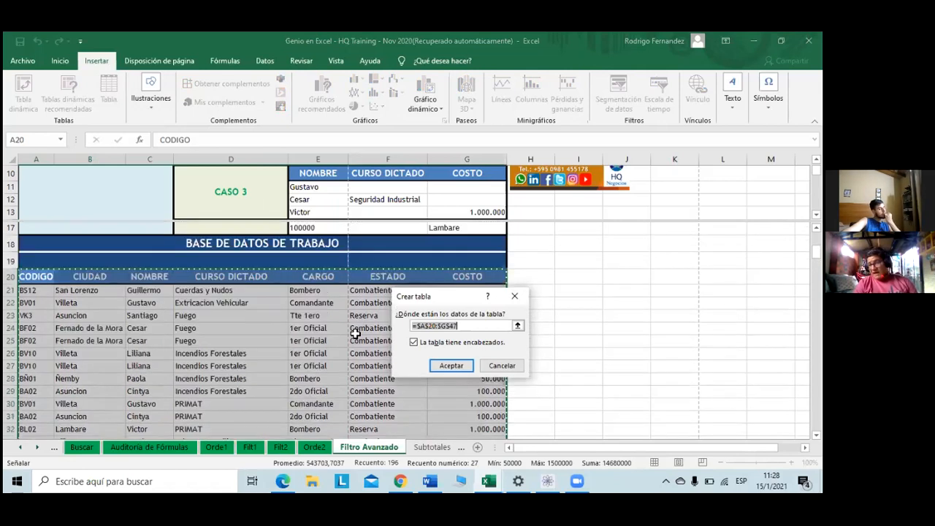
{"action": "left_click", "coordinate": [445, 369]}
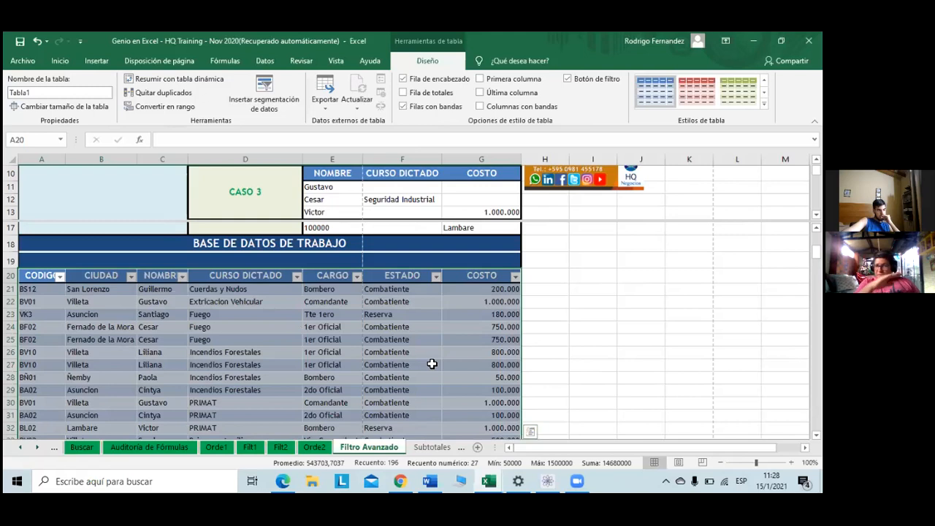
{"action": "left_click", "coordinate": [433, 364]}
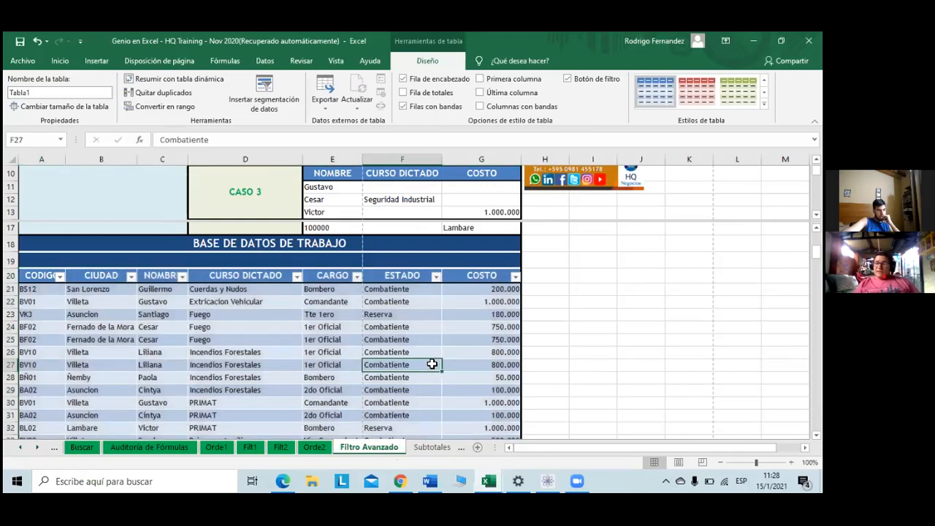
Step: Convert the extract in rows 50 to 54, columns CODIGO through COSTO, into a table with the red banded style
{"action": "scroll", "coordinate": [431, 364], "scroll_direction": "down", "scroll_amount": 5}
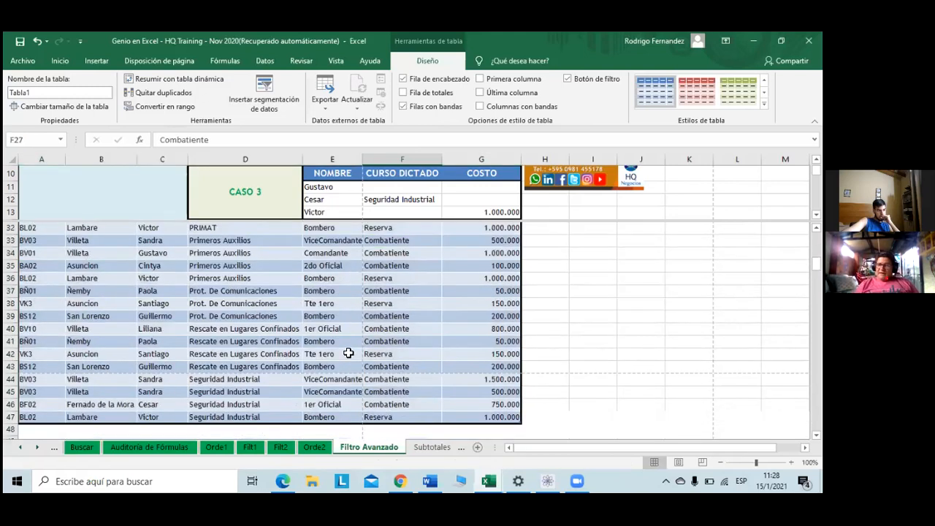
{"action": "scroll", "coordinate": [348, 354], "scroll_direction": "down", "scroll_amount": 2}
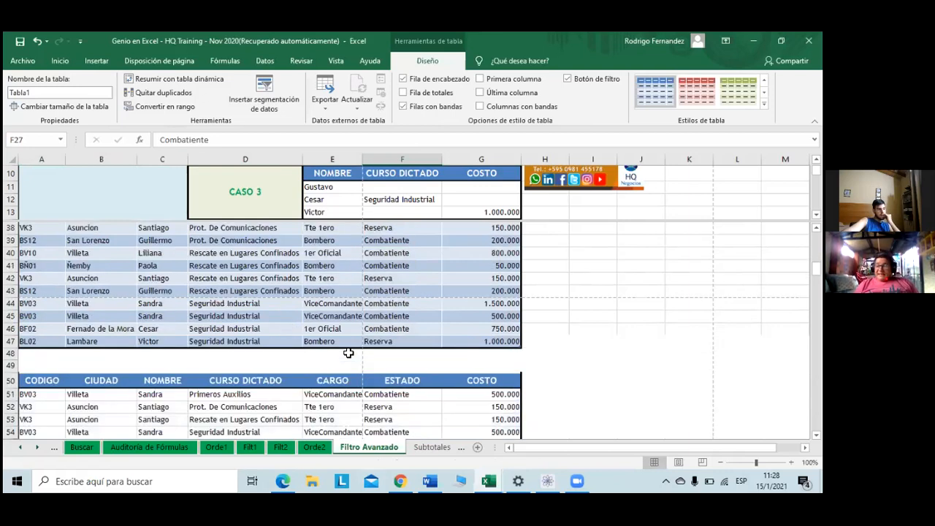
{"action": "scroll", "coordinate": [349, 353], "scroll_direction": "up", "scroll_amount": 5}
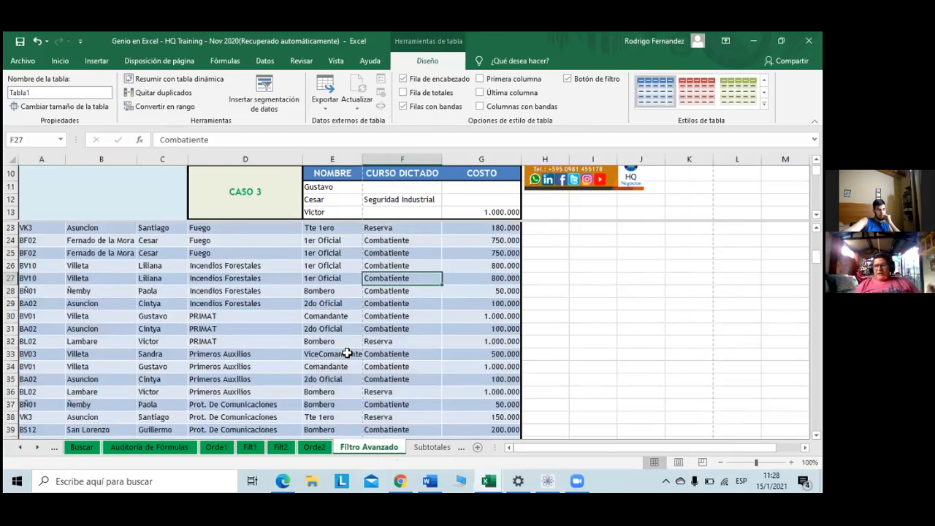
{"action": "scroll", "coordinate": [347, 354], "scroll_direction": "up", "scroll_amount": 2}
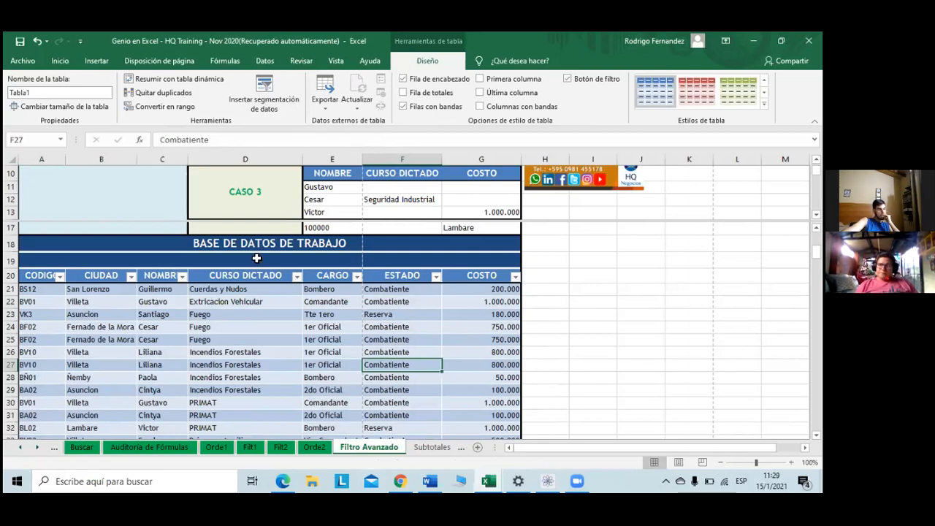
{"action": "scroll", "coordinate": [259, 257], "scroll_direction": "down", "scroll_amount": 1}
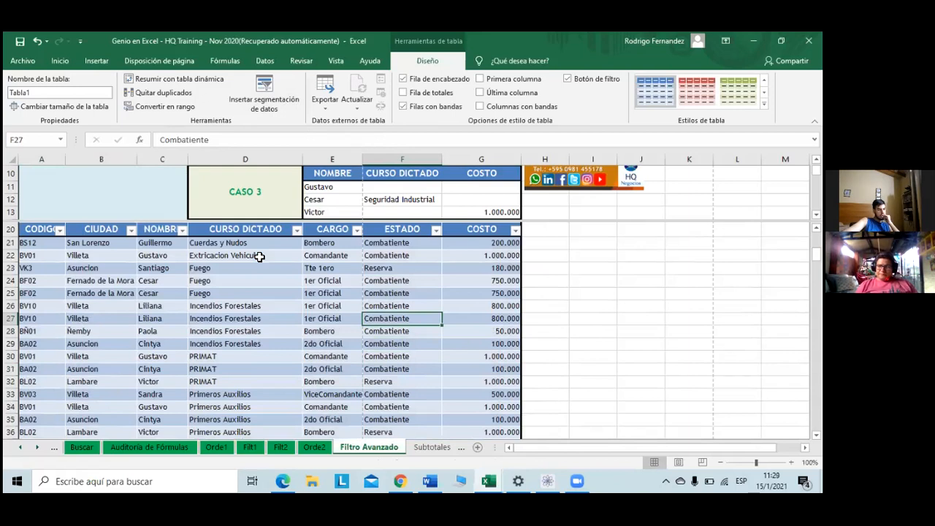
{"action": "scroll", "coordinate": [258, 255], "scroll_direction": "down", "scroll_amount": 1}
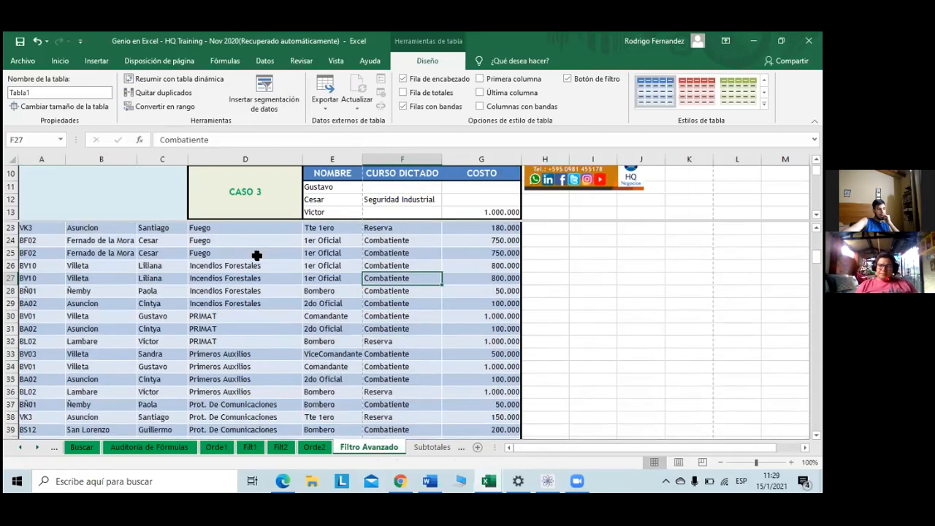
{"action": "scroll", "coordinate": [52, 303], "scroll_direction": "down", "scroll_amount": 6}
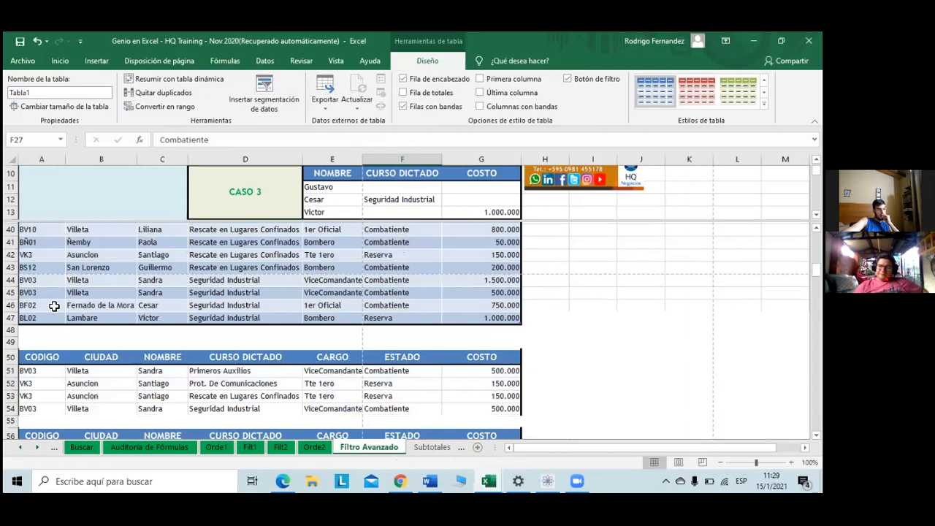
{"action": "scroll", "coordinate": [48, 310], "scroll_direction": "down", "scroll_amount": 1}
{"action": "left_click_drag", "start_coordinate": [47, 307], "coordinate": [503, 354]}
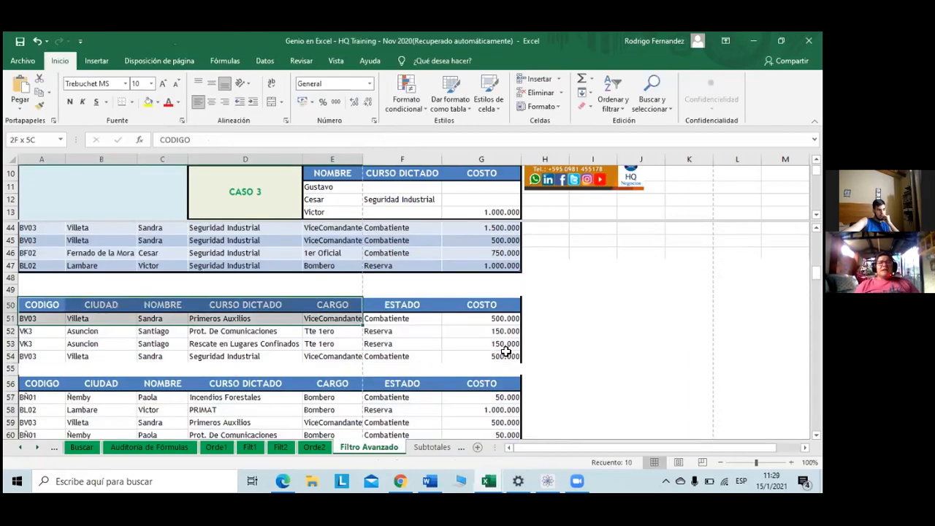
{"action": "left_click", "coordinate": [97, 61]}
{"action": "left_click", "coordinate": [106, 99]}
{"action": "left_click", "coordinate": [452, 366]}
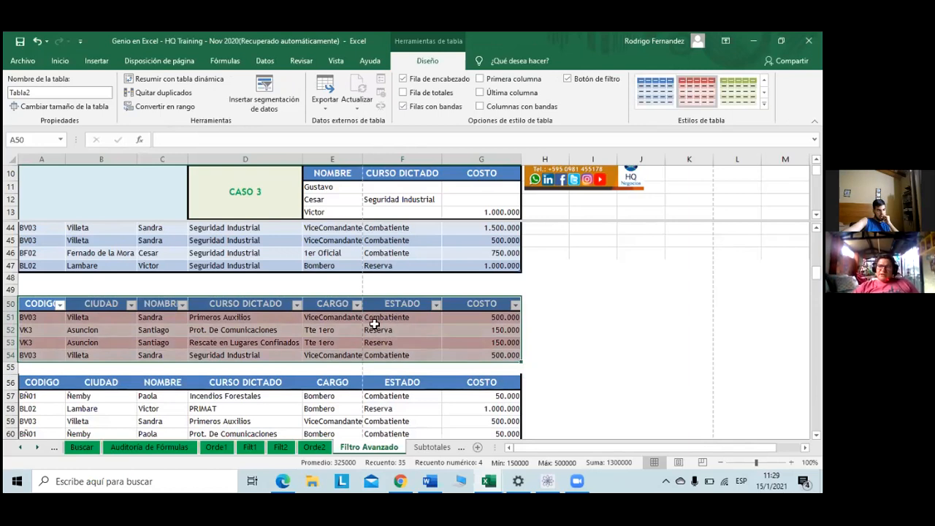
{"action": "left_click", "coordinate": [374, 324]}
{"action": "scroll", "coordinate": [462, 382], "scroll_direction": "down", "scroll_amount": 2}
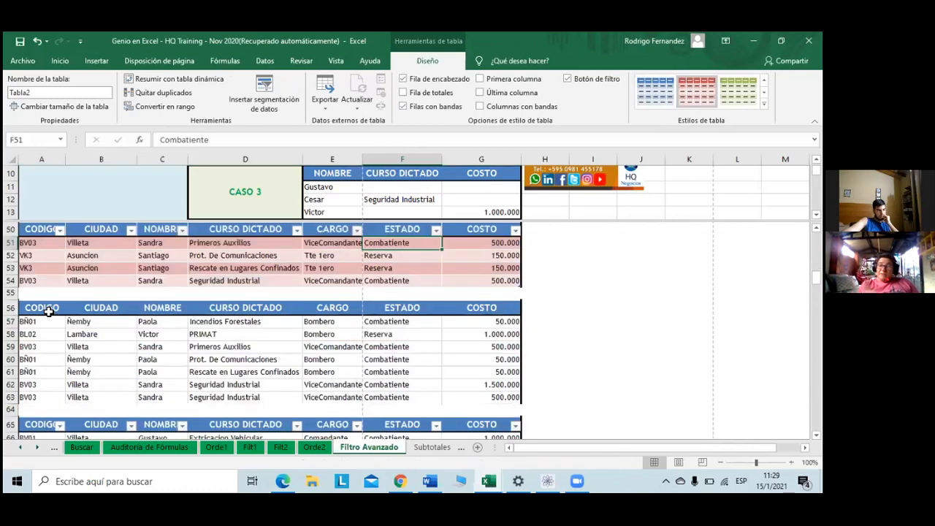
{"action": "left_click_drag", "start_coordinate": [33, 308], "coordinate": [506, 396]}
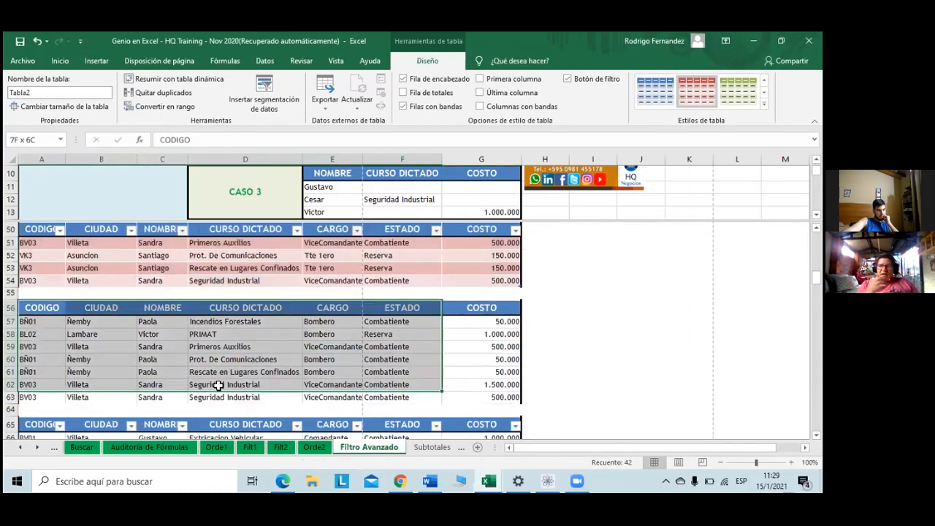
{"action": "left_click", "coordinate": [482, 360]}
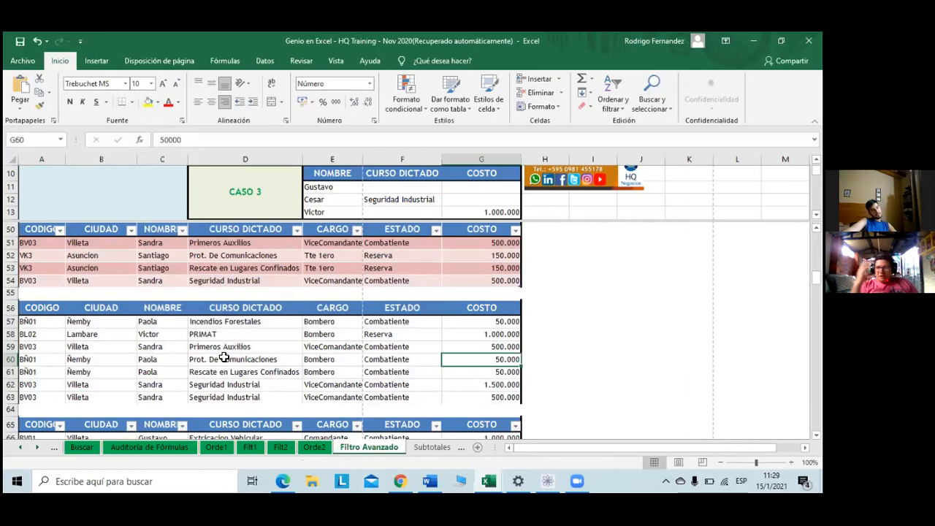
Step: Examine the CASO 4 criteria, the working database table and the extracts beneath it
{"action": "scroll", "coordinate": [227, 354], "scroll_direction": "up", "scroll_amount": 3}
{"action": "scroll", "coordinate": [231, 352], "scroll_direction": "up", "scroll_amount": 10}
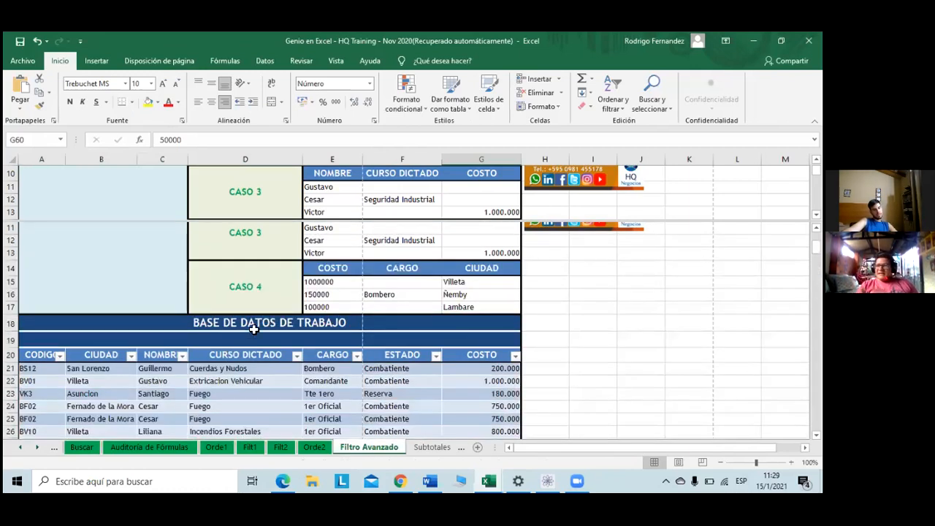
{"action": "scroll", "coordinate": [253, 330], "scroll_direction": "down", "scroll_amount": 1}
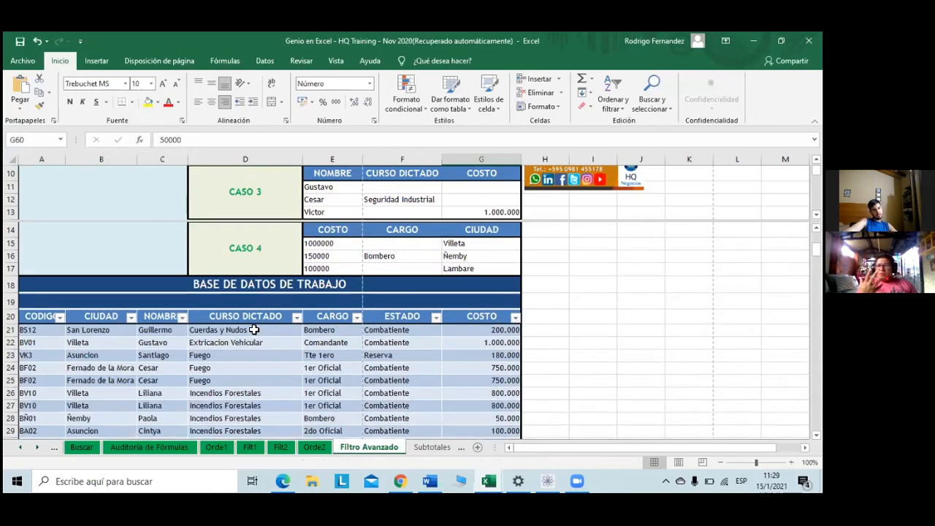
{"action": "scroll", "coordinate": [253, 329], "scroll_direction": "down", "scroll_amount": 5}
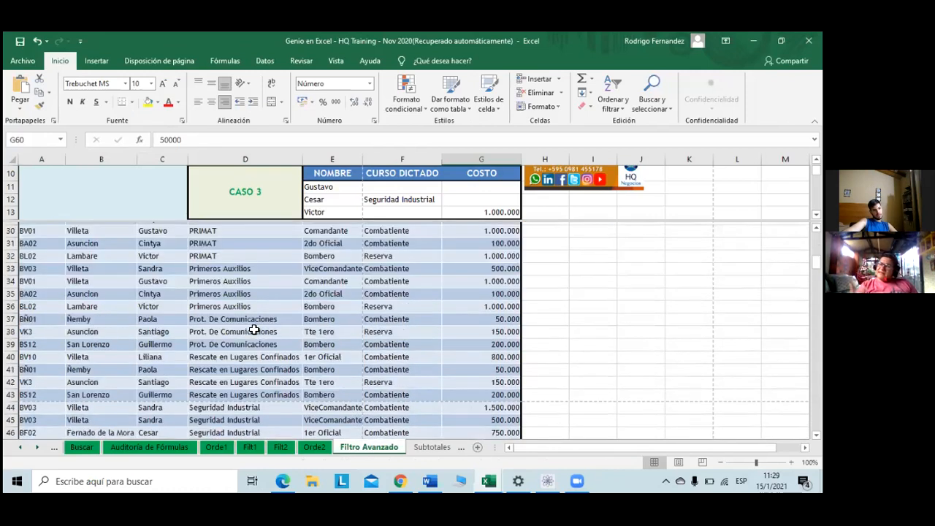
{"action": "scroll", "coordinate": [252, 330], "scroll_direction": "down", "scroll_amount": 4}
{"action": "scroll", "coordinate": [253, 329], "scroll_direction": "down", "scroll_amount": 1}
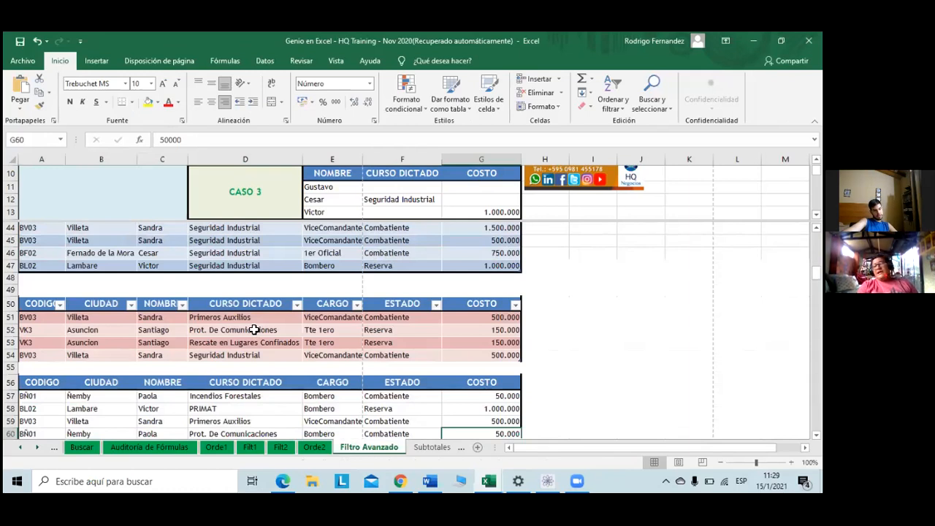
{"action": "scroll", "coordinate": [252, 329], "scroll_direction": "down", "scroll_amount": 1}
{"action": "scroll", "coordinate": [130, 281], "scroll_direction": "down", "scroll_amount": 2}
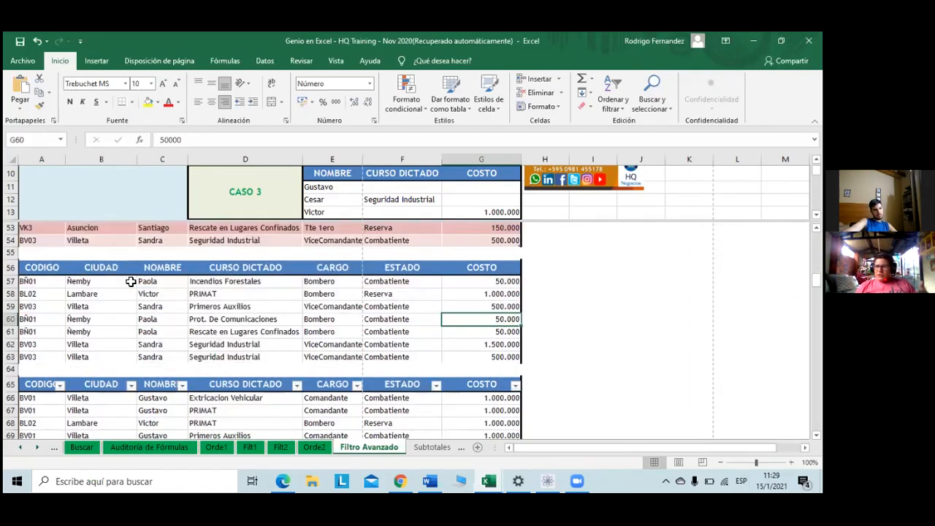
Step: Convert the extract in rows 56 to 63 into a table with the green banded style
{"action": "key", "text": "ctrl+a"}
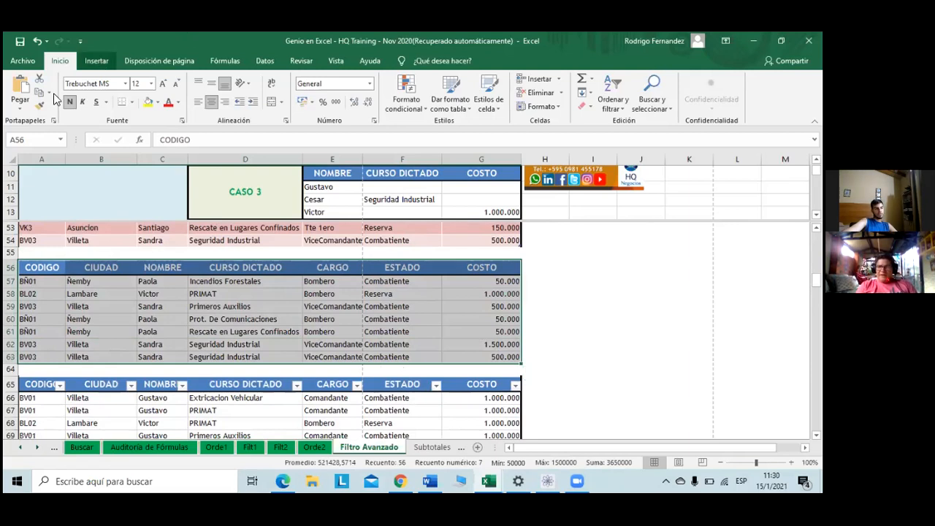
{"action": "scroll", "coordinate": [110, 89], "scroll_direction": "down", "scroll_amount": 1}
{"action": "left_click", "coordinate": [113, 89]}
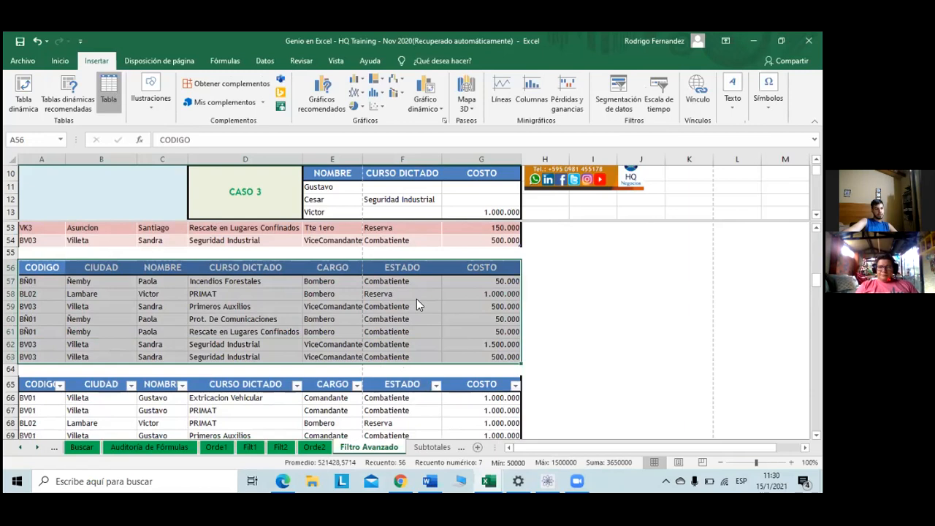
{"action": "key", "text": "Return"}
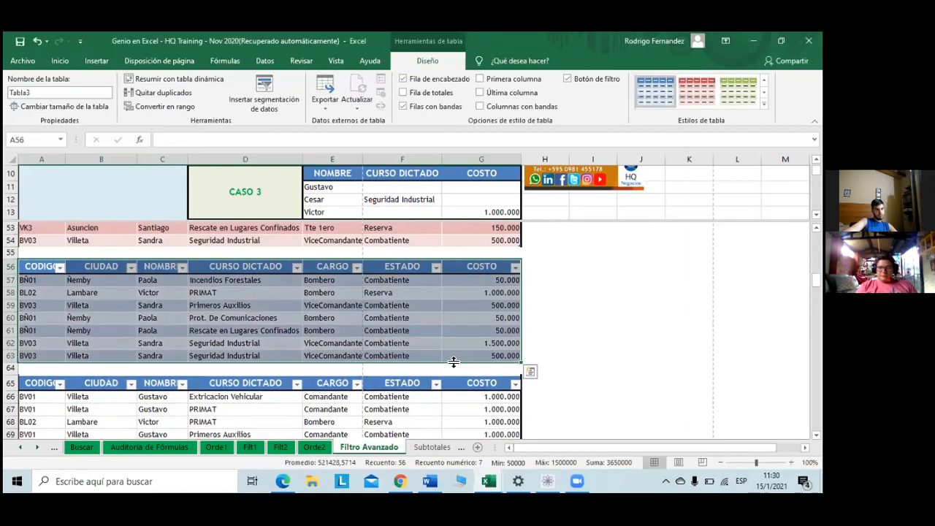
{"action": "left_click", "coordinate": [387, 282]}
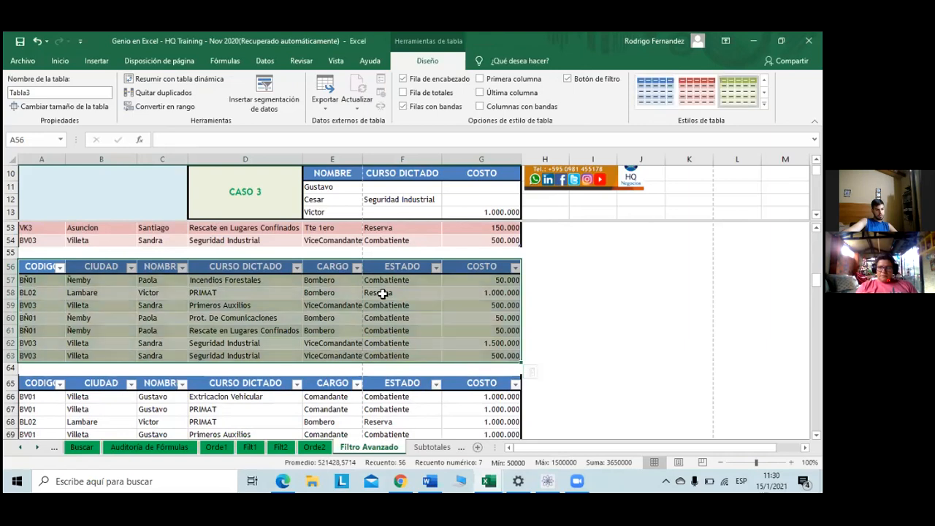
Step: Convert the extract in rows 65 to 72, columns CODIGO through COSTO, into a table with headers and the lavender light 5 style
{"action": "scroll", "coordinate": [54, 305], "scroll_direction": "down", "scroll_amount": 2}
{"action": "left_click_drag", "start_coordinate": [54, 306], "coordinate": [491, 395]}
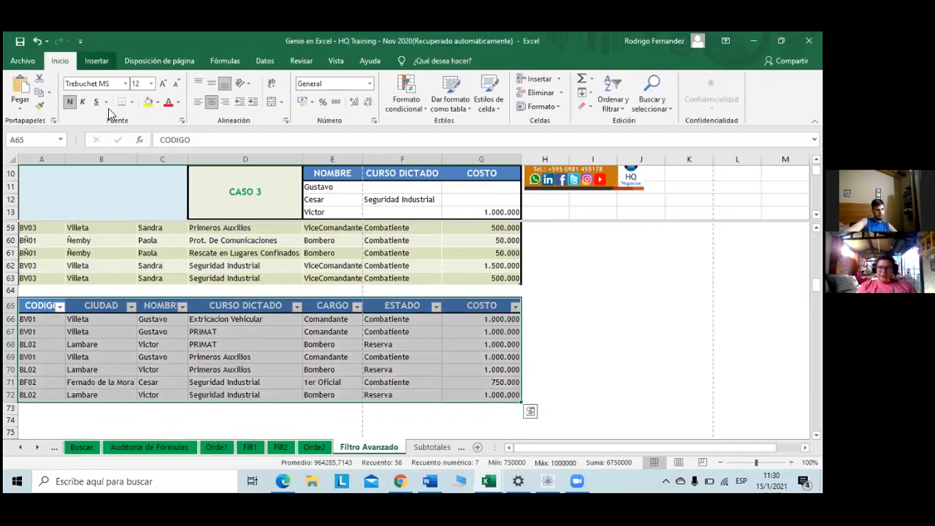
{"action": "key", "text": "ctrl+t"}
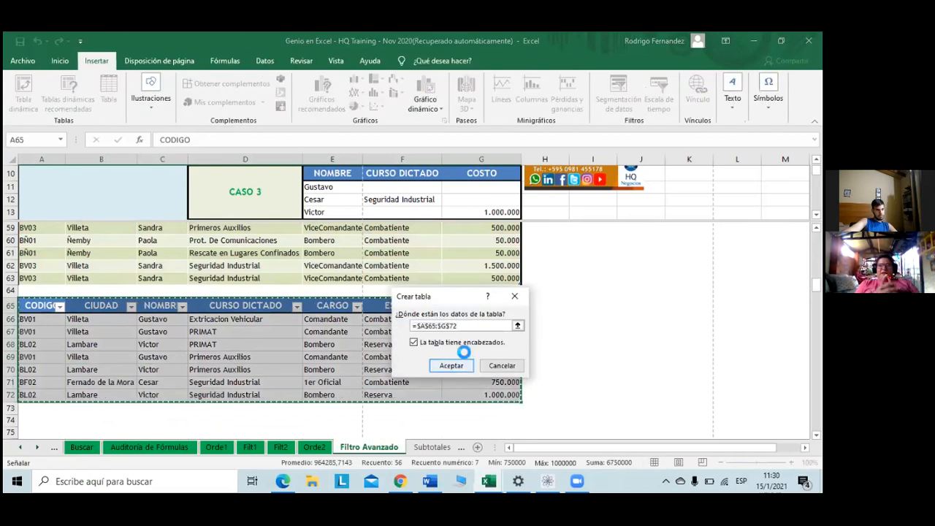
{"action": "key", "text": "Return"}
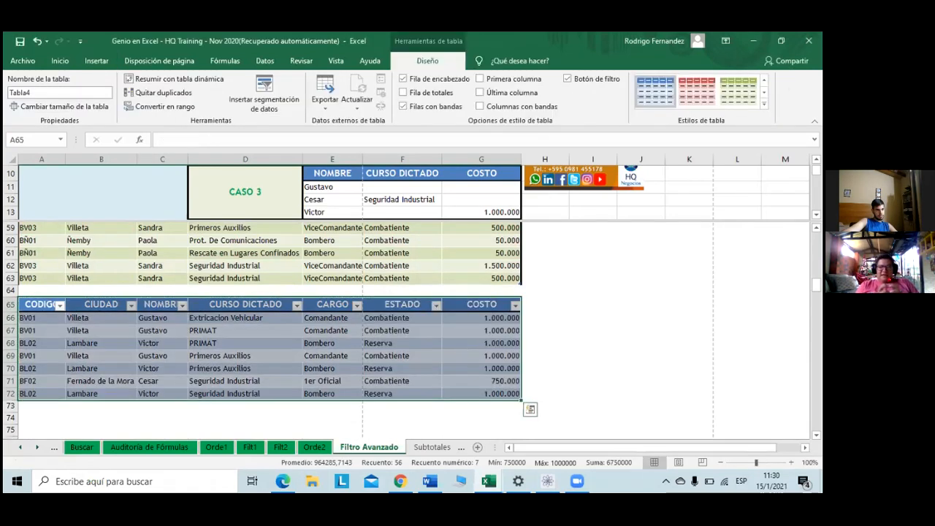
{"action": "left_click", "coordinate": [763, 103]}
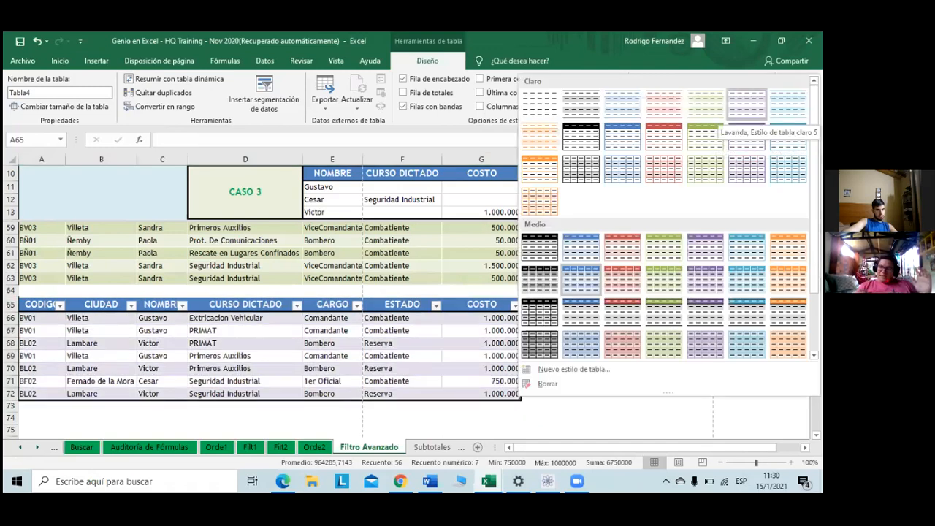
{"action": "left_click", "coordinate": [746, 103]}
{"action": "left_click", "coordinate": [331, 343]}
Step: Review the coloured extract tables and the working database, and remove the horizontal split from the sheet window
{"action": "scroll", "coordinate": [432, 334], "scroll_direction": "up", "scroll_amount": 1}
{"action": "scroll", "coordinate": [435, 345], "scroll_direction": "up", "scroll_amount": 3}
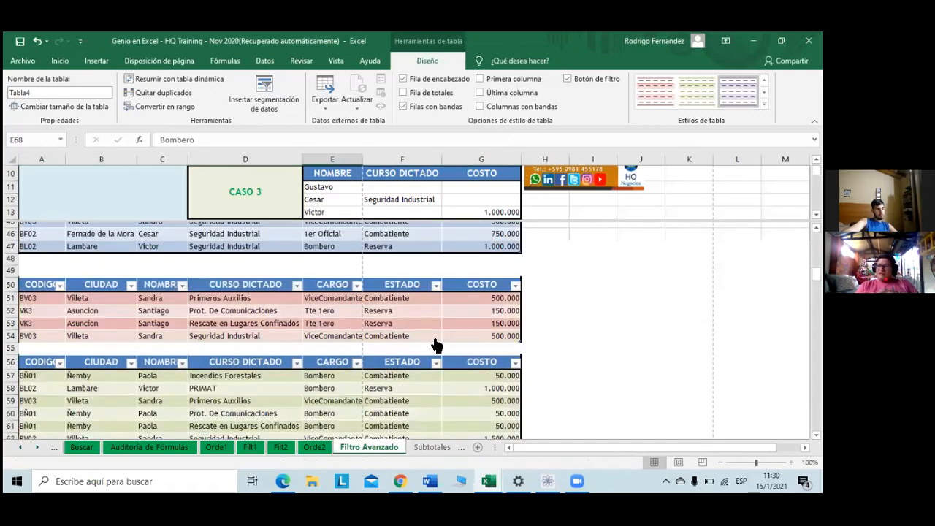
{"action": "scroll", "coordinate": [417, 342], "scroll_direction": "down", "scroll_amount": 4}
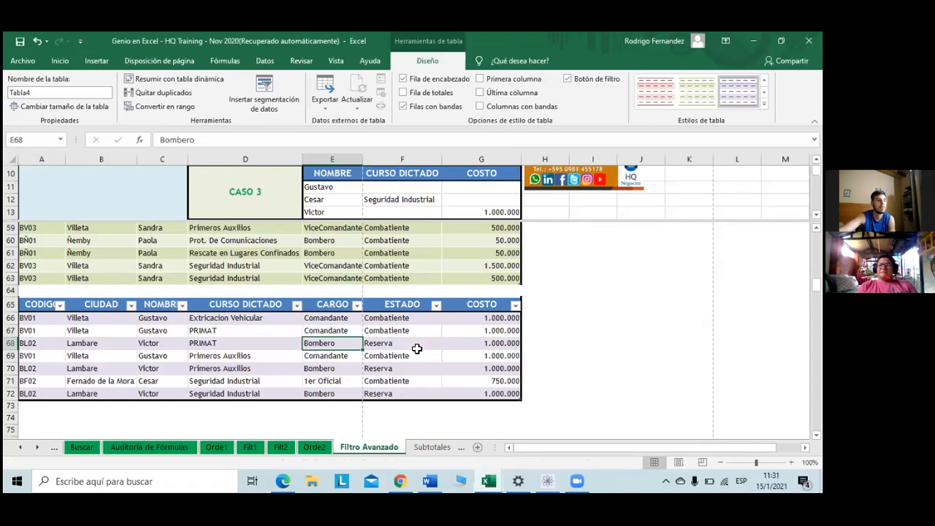
{"action": "scroll", "coordinate": [416, 348], "scroll_direction": "up", "scroll_amount": 4}
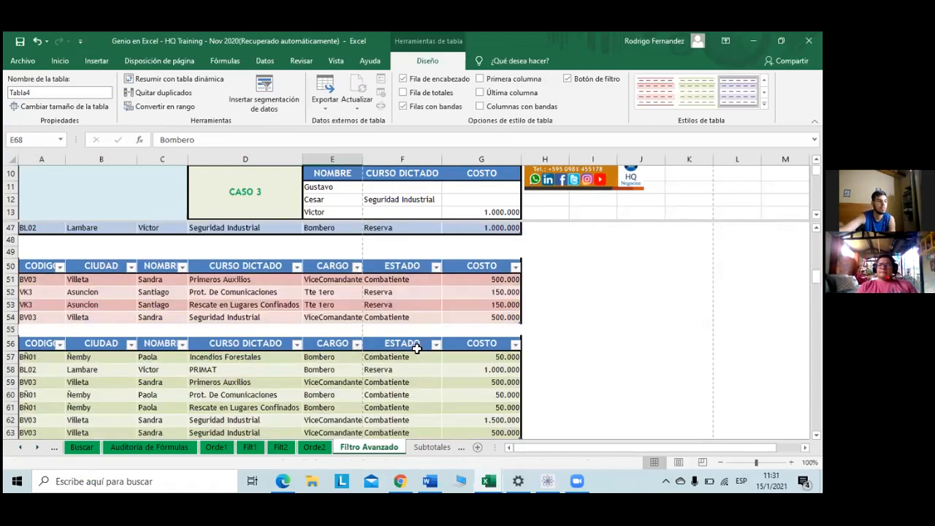
{"action": "scroll", "coordinate": [416, 348], "scroll_direction": "up", "scroll_amount": 9}
{"action": "scroll", "coordinate": [416, 348], "scroll_direction": "up", "scroll_amount": 1}
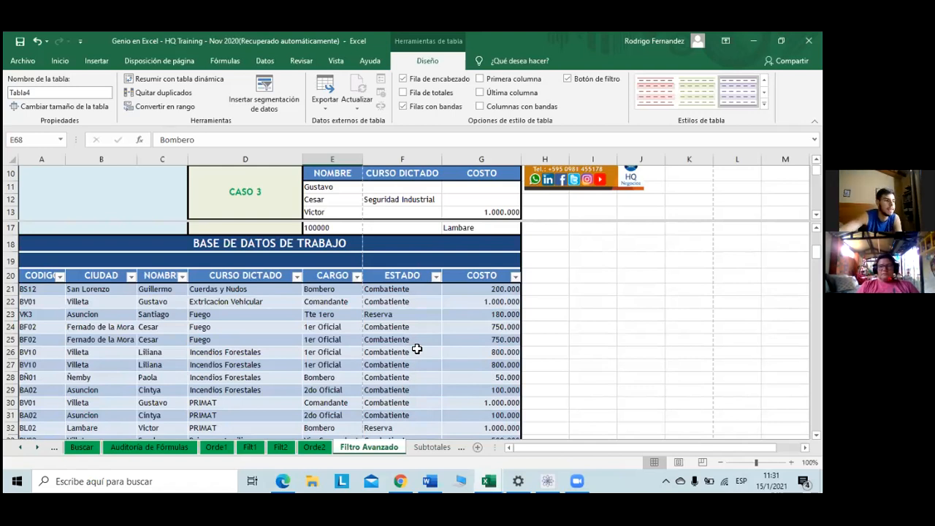
{"action": "double_click", "coordinate": [400, 221]}
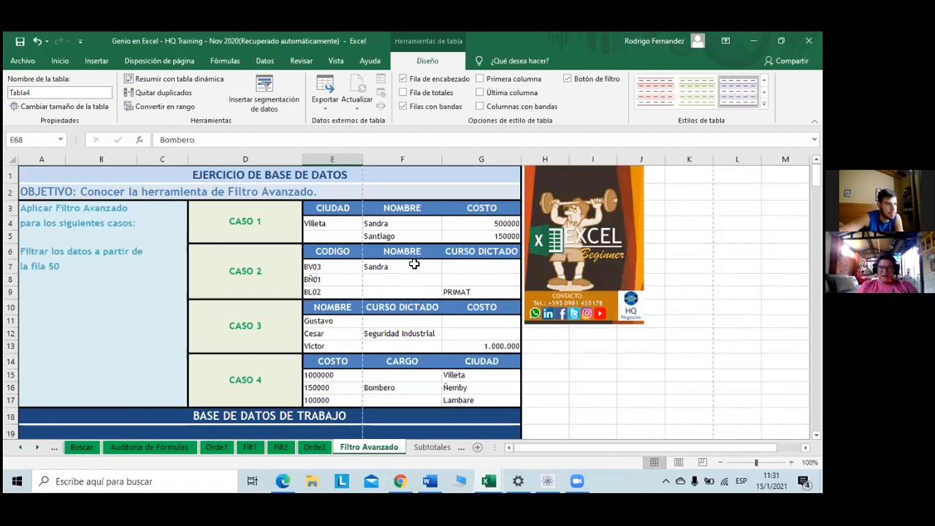
Step: Examine the working database table's column headings and records down to row 47 with the active cell in CURSO DICTADO
{"action": "scroll", "coordinate": [414, 263], "scroll_direction": "down", "scroll_amount": 2}
{"action": "scroll", "coordinate": [413, 266], "scroll_direction": "down", "scroll_amount": 2}
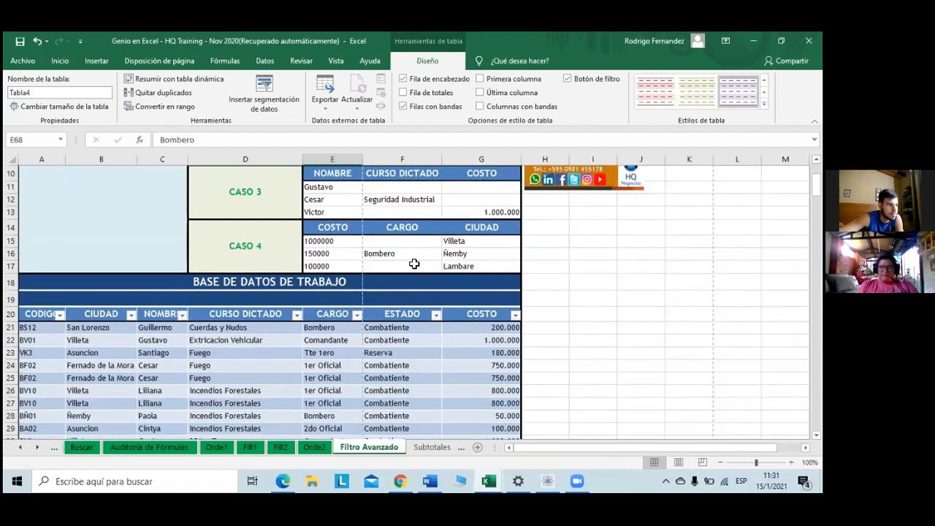
{"action": "left_click", "coordinate": [263, 426]}
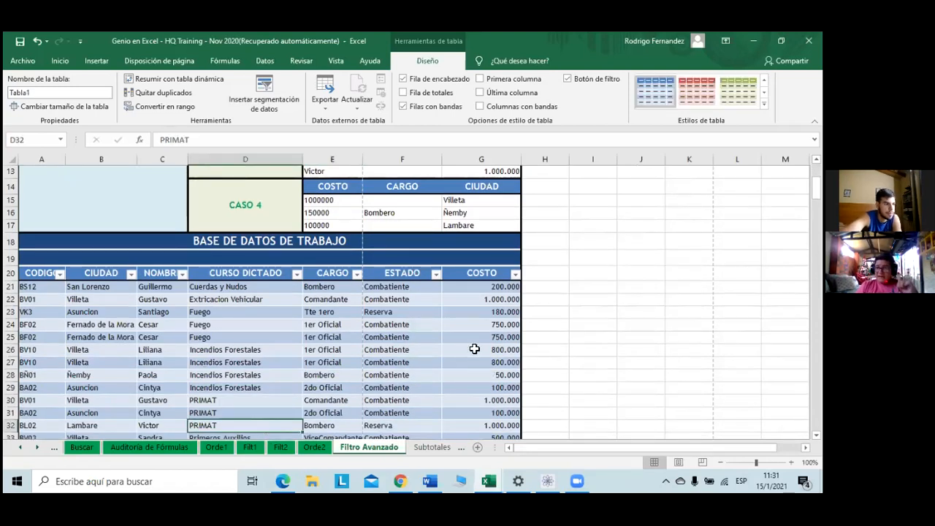
{"action": "key", "text": "Down"}
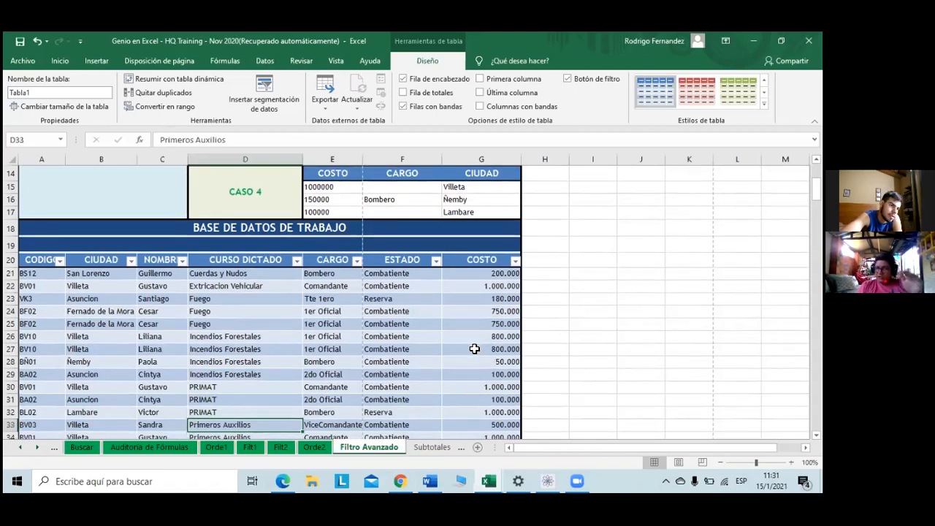
{"action": "key", "text": "Down"}
{"action": "key", "text": "Down"}
{"action": "key", "text": "Down"}
{"action": "key", "text": "Down"}
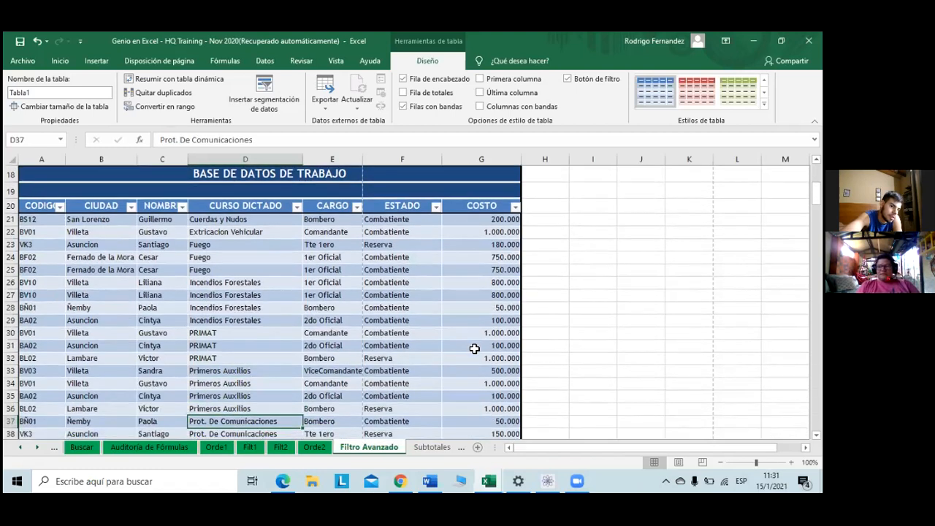
{"action": "key", "text": "Down"}
{"action": "key", "text": "Down"}
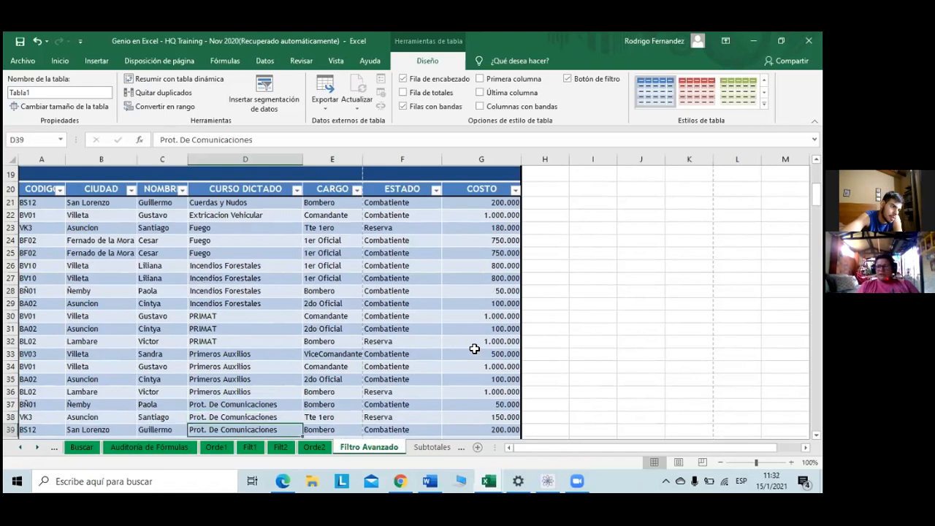
{"action": "key", "text": "Down"}
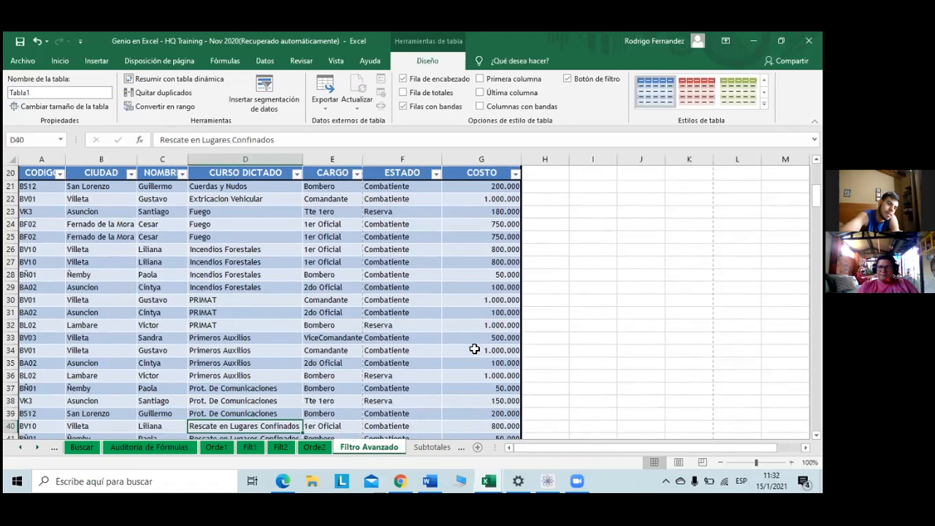
{"action": "key", "text": "Down"}
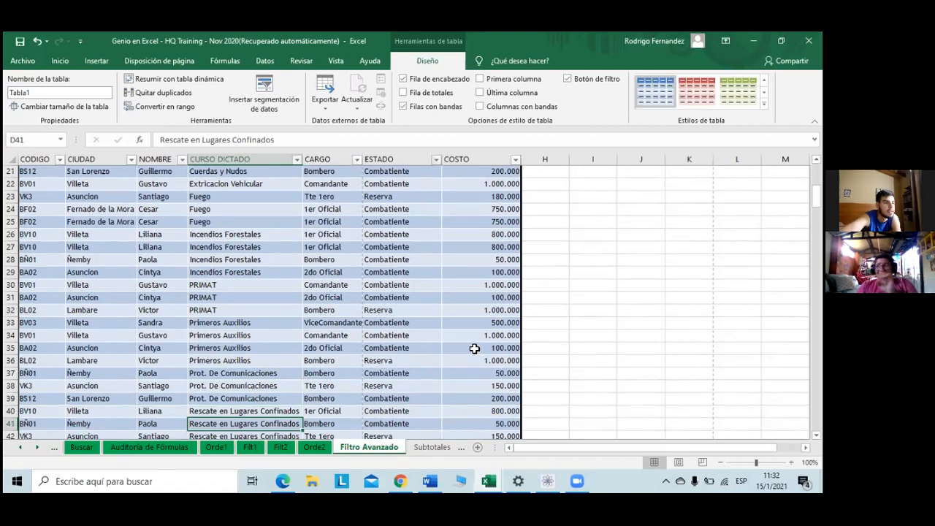
{"action": "key", "text": "Down"}
{"action": "key", "text": "Down"}
{"action": "key", "text": "Down"}
{"action": "key", "text": "Down"}
{"action": "key", "text": "Down"}
{"action": "key", "text": "Down"}
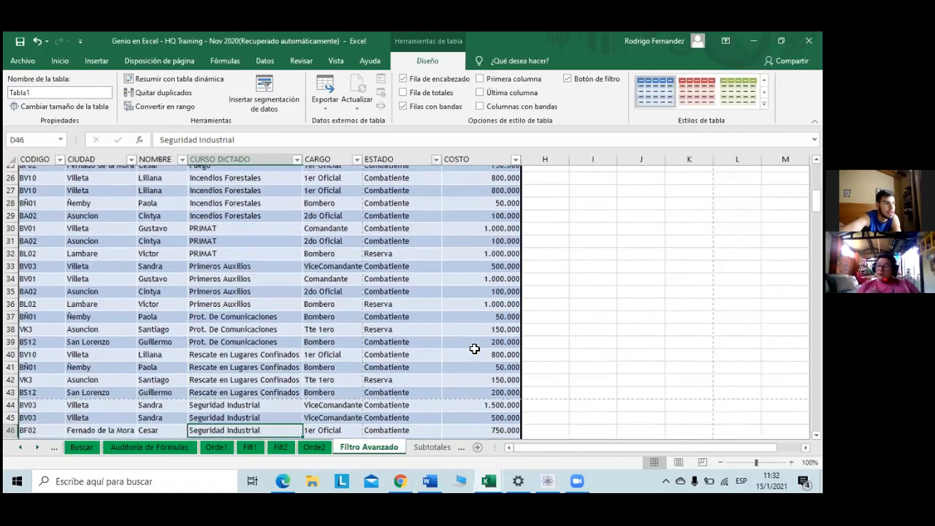
{"action": "key", "text": "Down"}
{"action": "key", "text": "Up"}
{"action": "key", "text": "Up"}
{"action": "key", "text": "Up"}
{"action": "key", "text": "Up"}
{"action": "key", "text": "Up"}
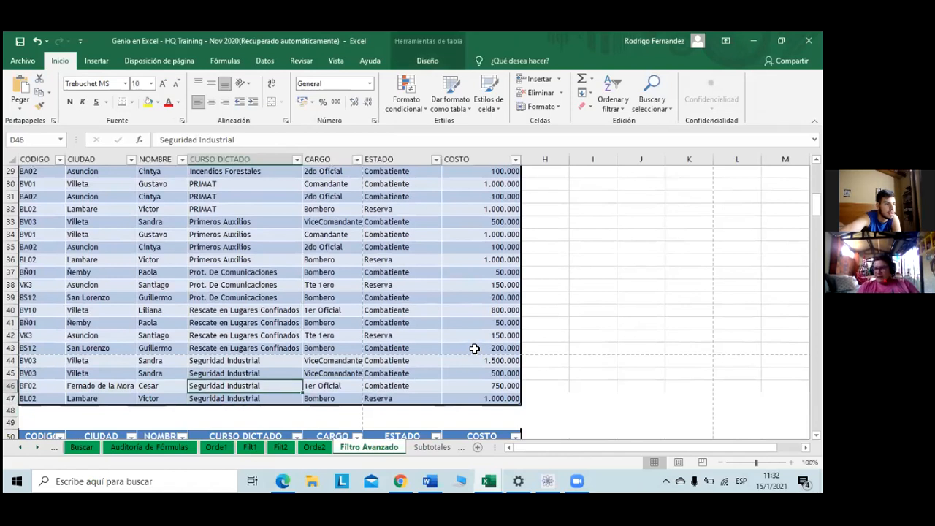
{"action": "key", "text": "Up"}
{"action": "key", "text": "Up"}
{"action": "key", "text": "Up"}
{"action": "key", "text": "Up"}
{"action": "key", "text": "Up"}
{"action": "key", "text": "Up"}
{"action": "key", "text": "Up"}
{"action": "key", "text": "Up"}
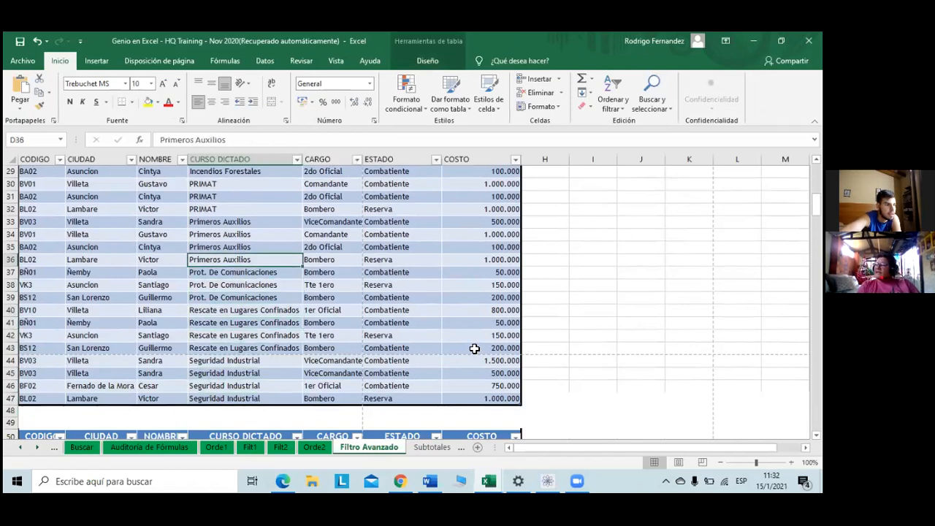
{"action": "key", "text": "Up"}
{"action": "key", "text": "Up"}
{"action": "key", "text": "Up"}
{"action": "key", "text": "Up"}
{"action": "key", "text": "Up"}
{"action": "key", "text": "Up"}
{"action": "key", "text": "Up"}
{"action": "key", "text": "Up"}
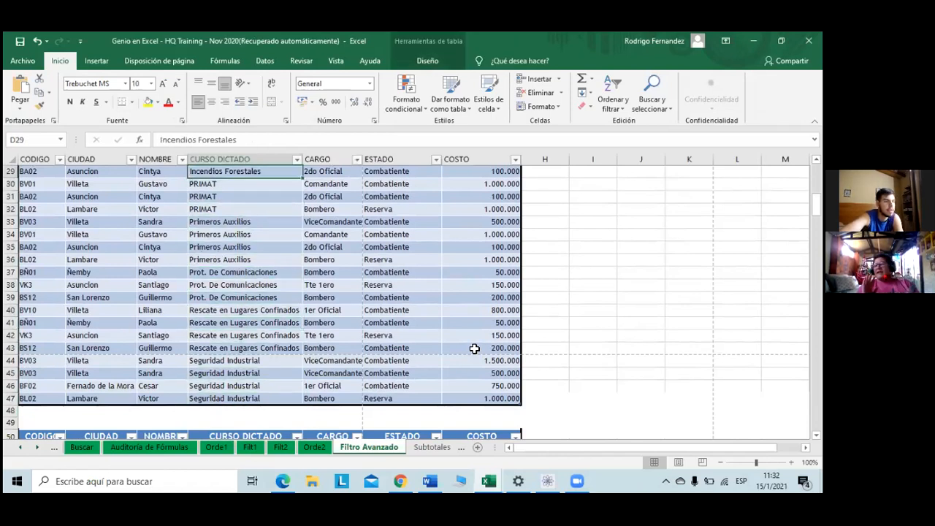
Step: Compare the column headings with the active cell outside the table in K27 and inside it in E27
{"action": "key", "text": "Right"}
{"action": "key", "text": "Right"}
{"action": "key", "text": "Right"}
{"action": "key", "text": "Right"}
{"action": "key", "text": "Right"}
{"action": "key", "text": "Right"}
{"action": "key", "text": "Right"}
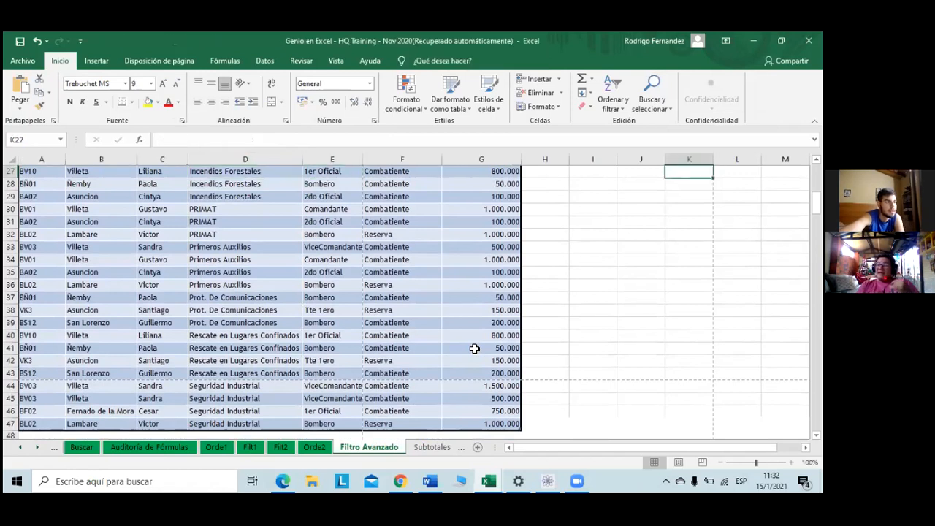
{"action": "key", "text": "Left"}
{"action": "key", "text": "Left"}
{"action": "key", "text": "Left"}
{"action": "key", "text": "Left"}
{"action": "key", "text": "Left"}
{"action": "key", "text": "Left"}
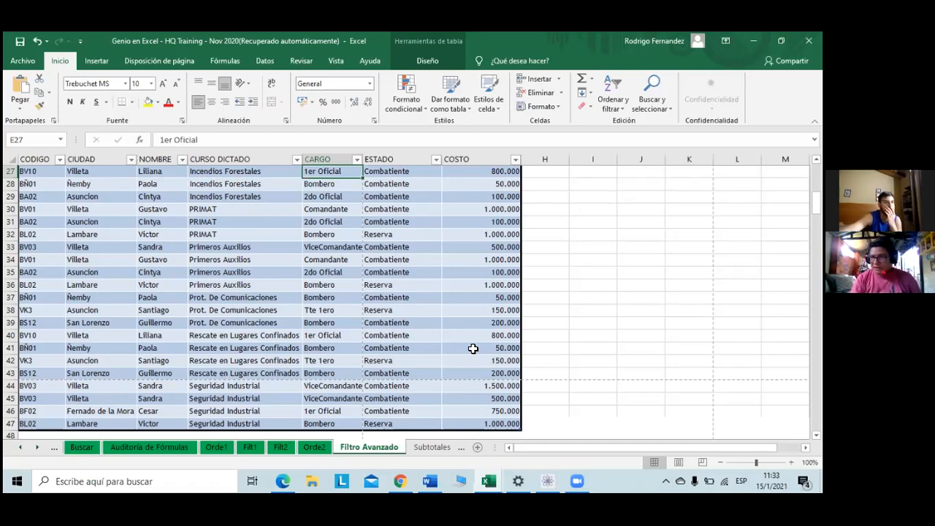
Step: Add an AutoSum total of the COSTO column in G48, directly beneath the working database table
{"action": "left_click", "coordinate": [29, 435]}
{"action": "scroll", "coordinate": [41, 420], "scroll_direction": "down", "scroll_amount": 2}
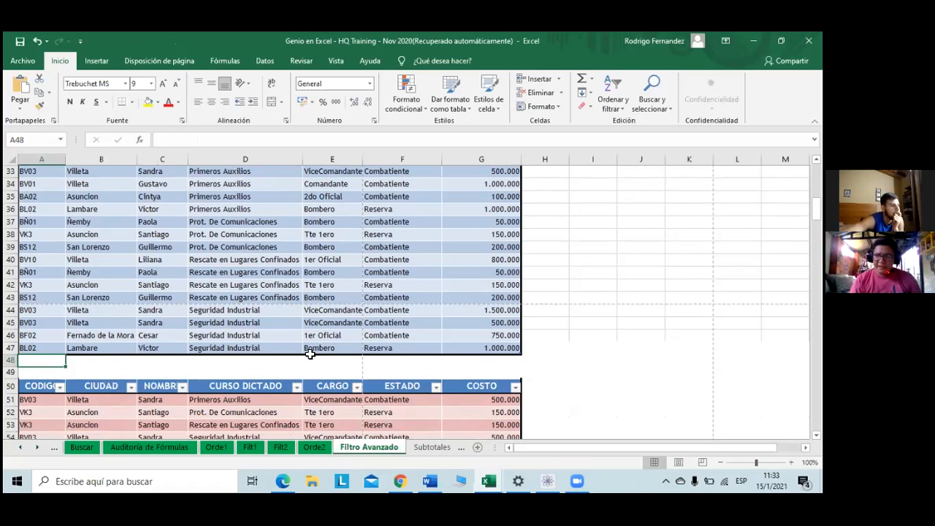
{"action": "left_click", "coordinate": [495, 361]}
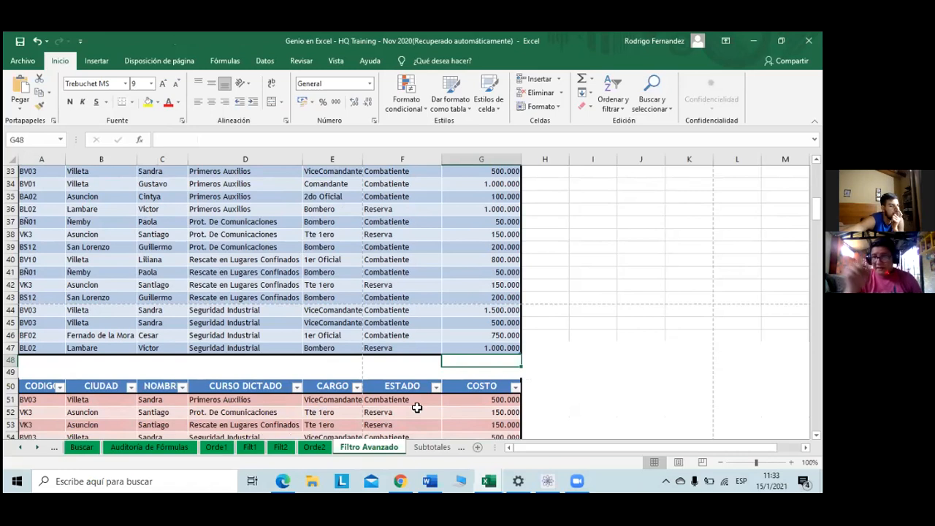
{"action": "left_click", "coordinate": [564, 139]}
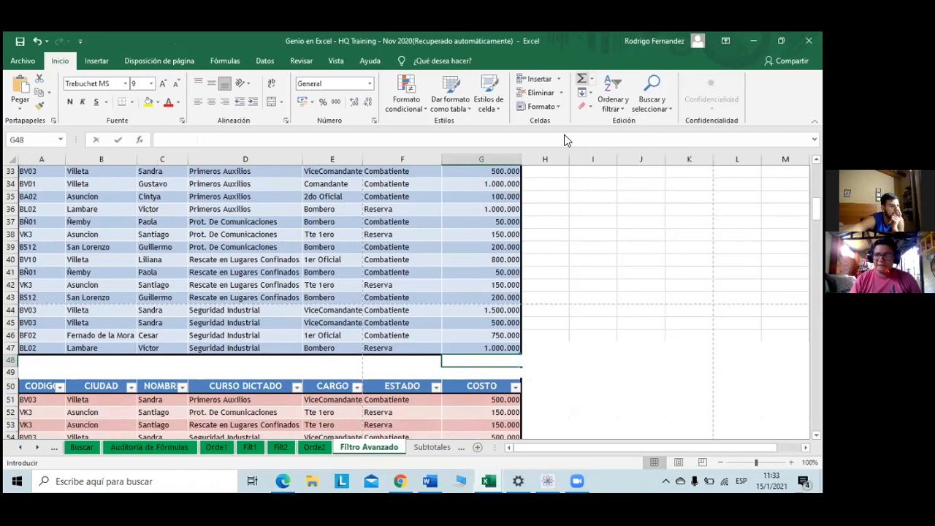
{"action": "left_click", "coordinate": [583, 84]}
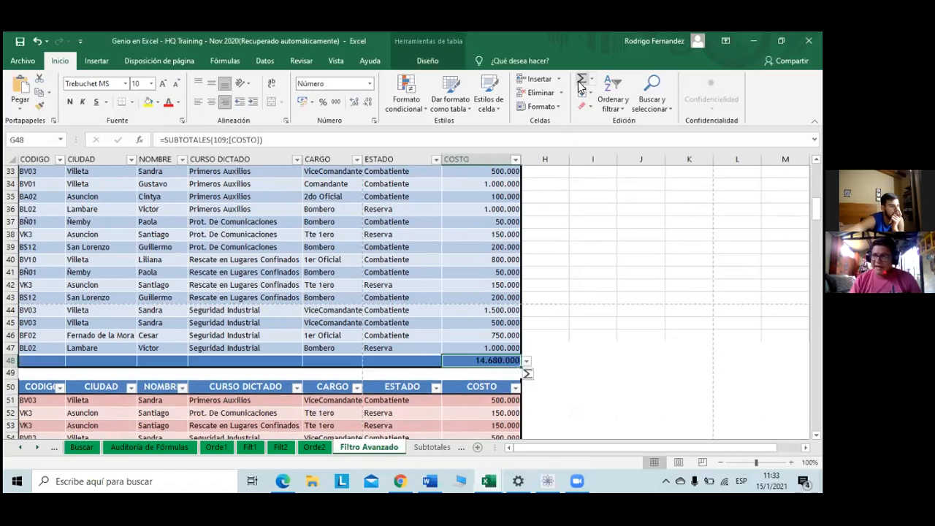
Step: Check the sum of the COSTO values in G21:G47 against the table's total
{"action": "left_click_drag", "start_coordinate": [487, 350], "coordinate": [480, 400]}
{"action": "left_click", "coordinate": [482, 271]}
{"action": "scroll", "coordinate": [483, 211], "scroll_direction": "up", "scroll_amount": 3}
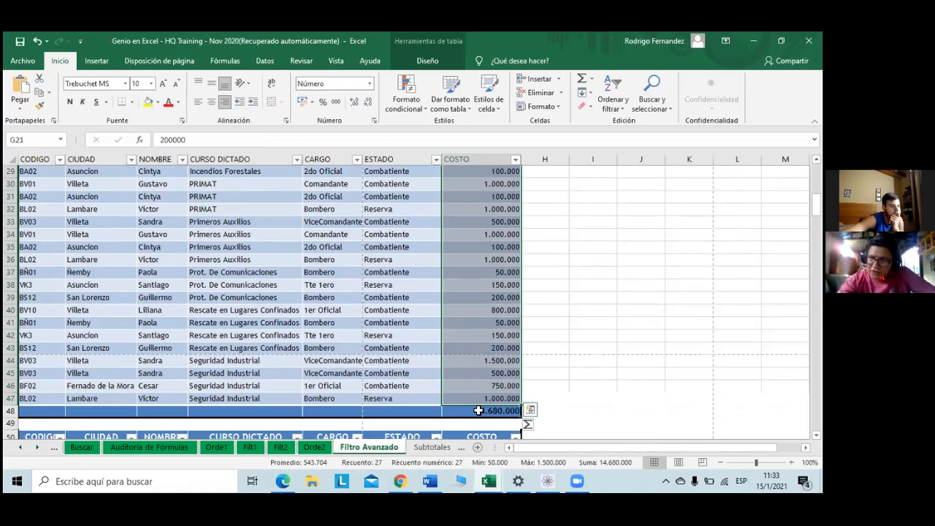
Step: Inspect the summary functions offered for the ESTADO column's total cell, F48
{"action": "left_click", "coordinate": [417, 408]}
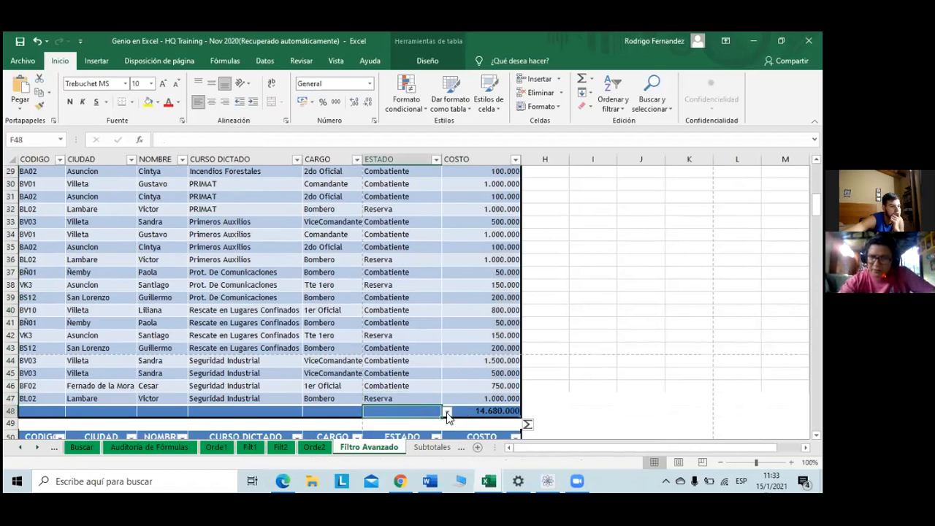
{"action": "left_click", "coordinate": [448, 413]}
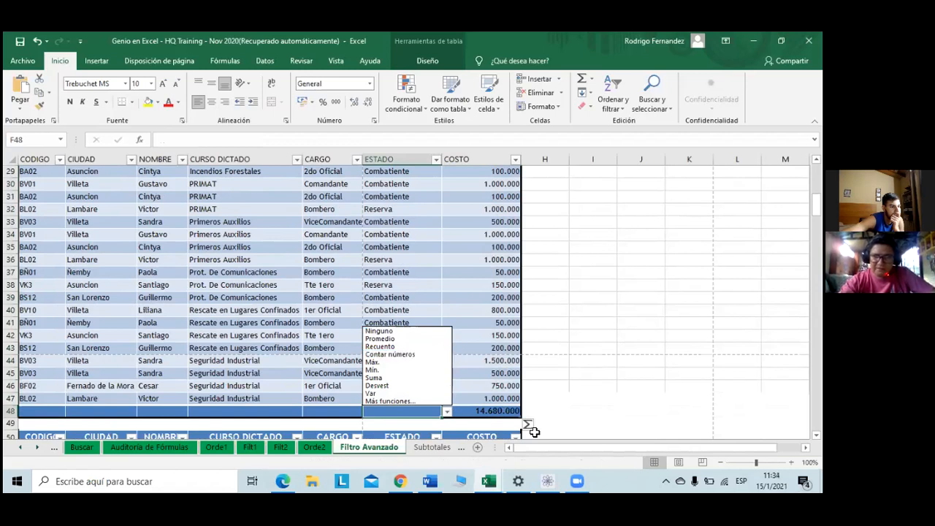
{"action": "key", "text": "s"}
{"action": "key", "text": "Return"}
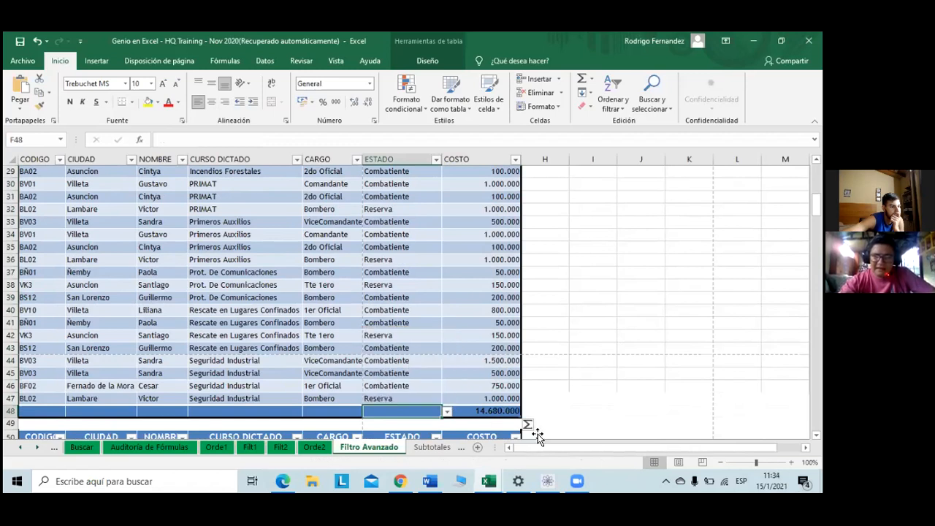
{"action": "key", "text": "ctrl+a"}
Step: Examine the SUBTOTALES formula behind the COSTO total in G48
{"action": "left_click", "coordinate": [486, 410]}
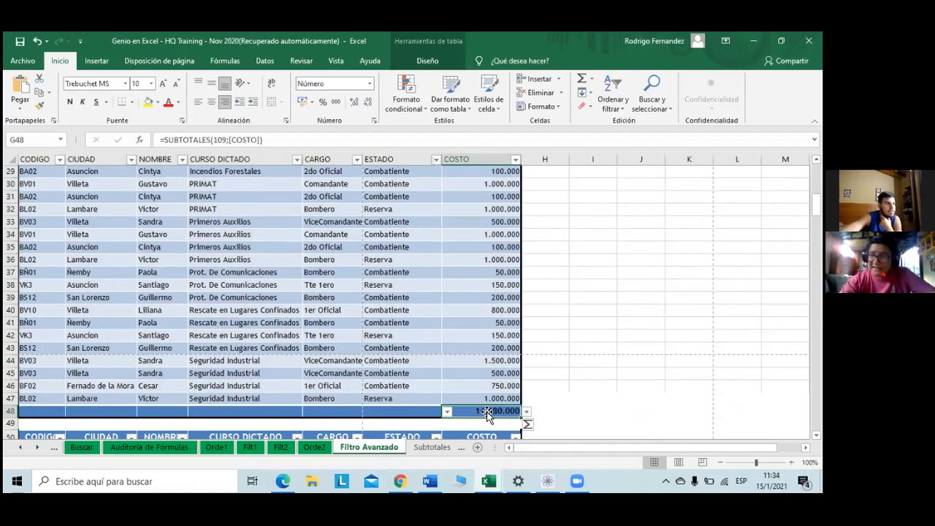
{"action": "left_click_drag", "start_coordinate": [160, 139], "coordinate": [211, 140]}
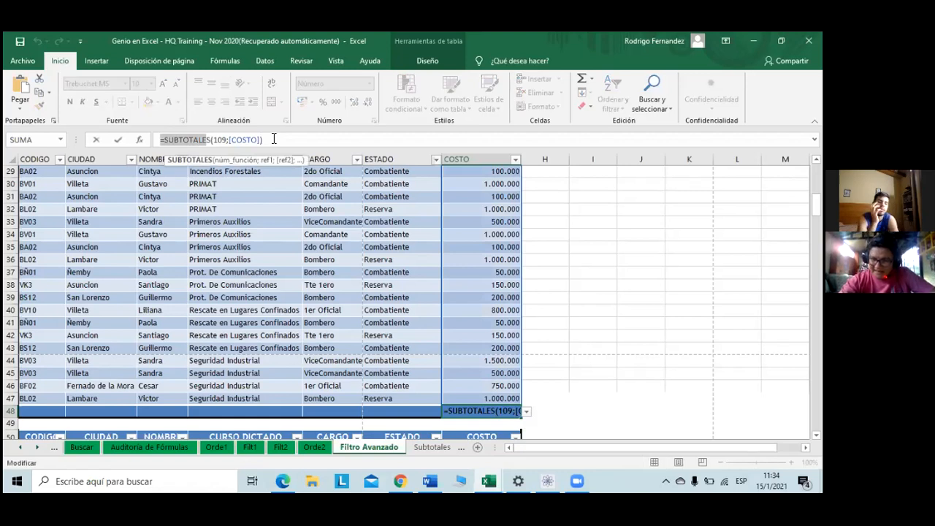
{"action": "left_click", "coordinate": [274, 139]}
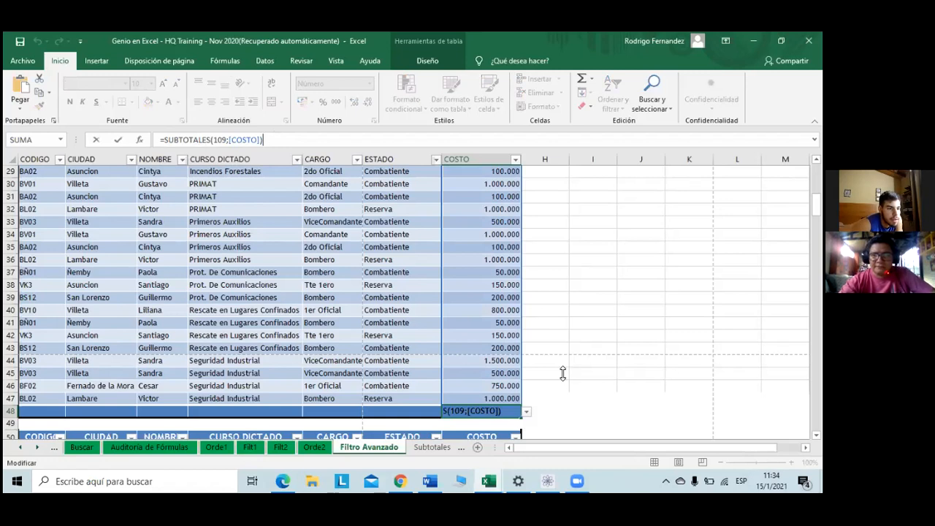
Step: Change the COSTO column's total in G48 to the average function, Promedio
{"action": "left_click", "coordinate": [526, 410]}
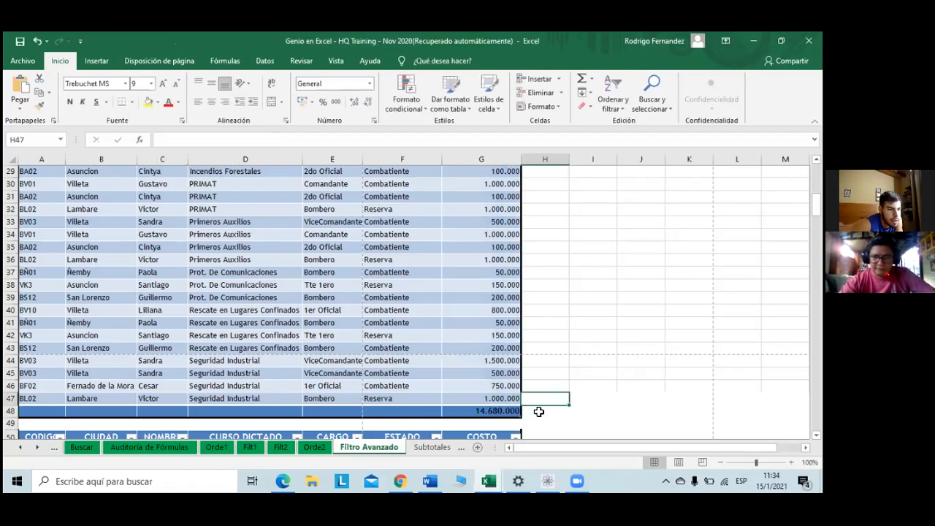
{"action": "key", "text": "Left"}
{"action": "left_click", "coordinate": [526, 411]}
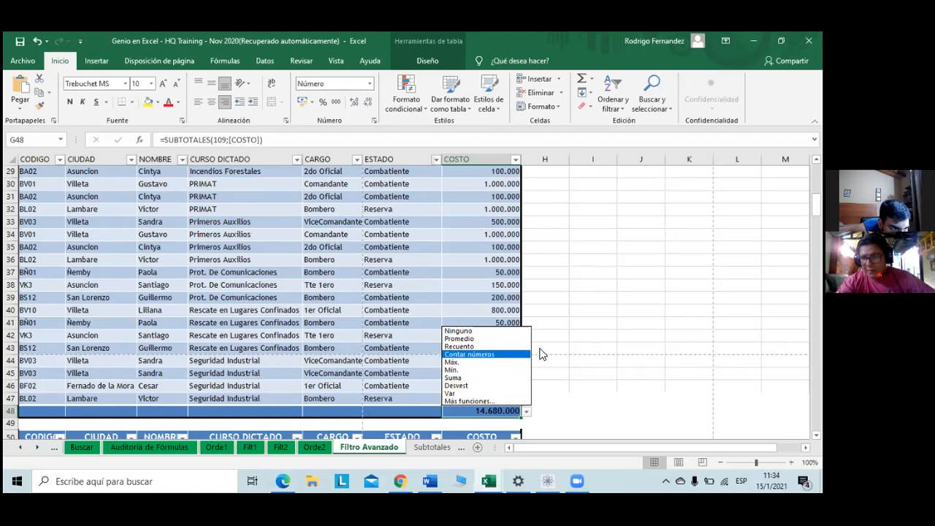
{"action": "left_click", "coordinate": [475, 339]}
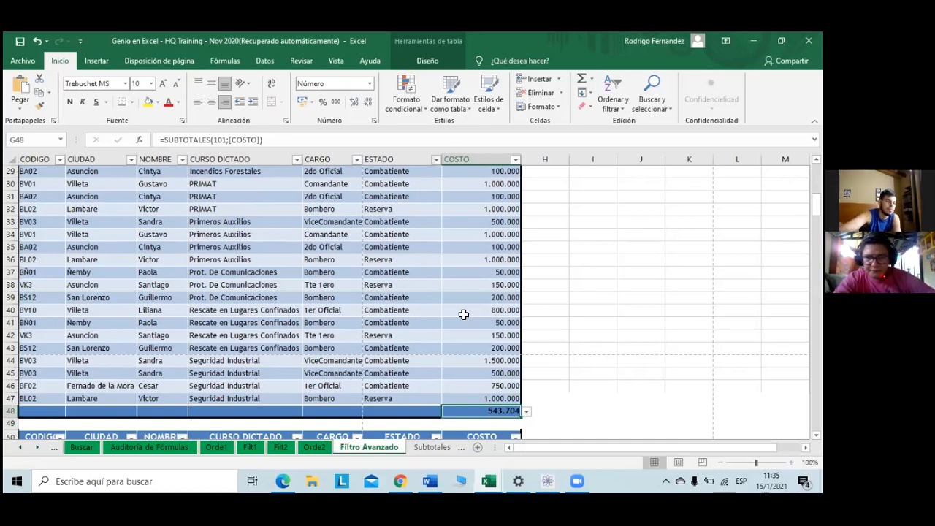
Step: Try Suma as the ESTADO column's total in F48 and replace it with Recuento
{"action": "key", "text": "Left"}
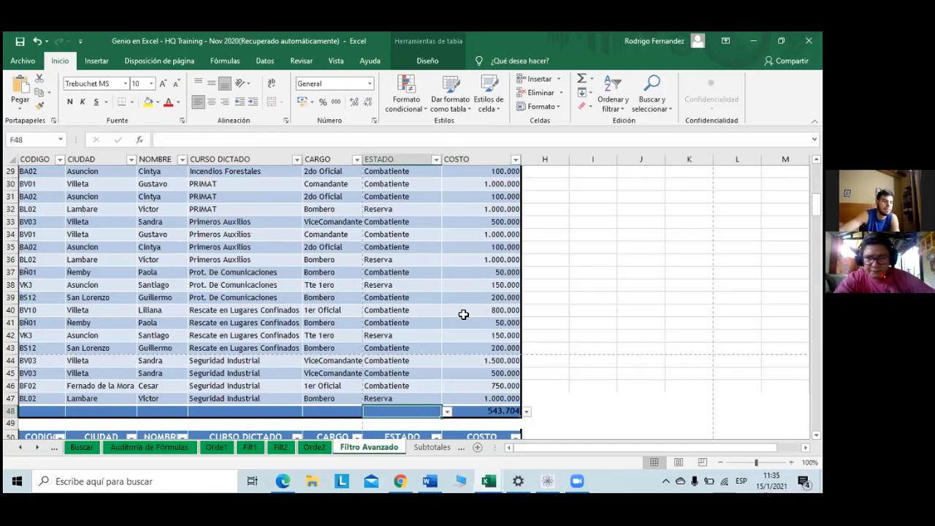
{"action": "left_click", "coordinate": [447, 412]}
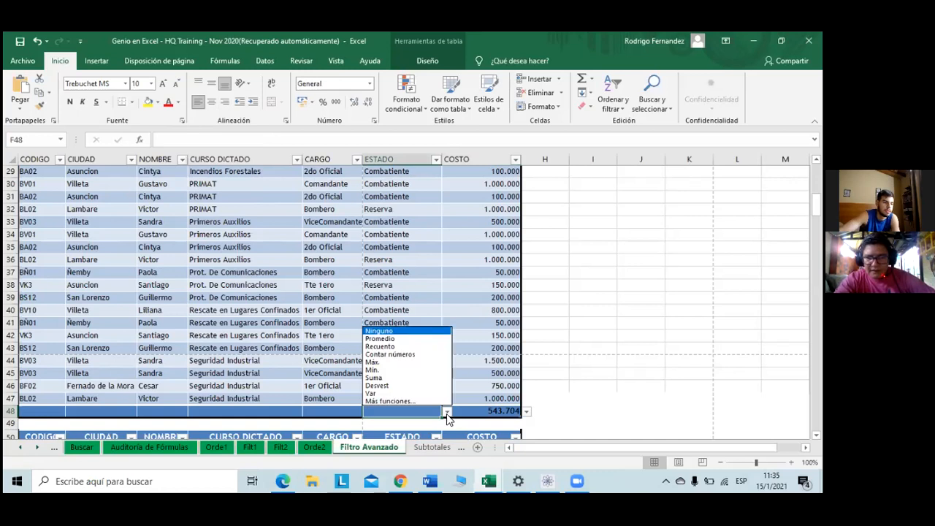
{"action": "left_click", "coordinate": [414, 378]}
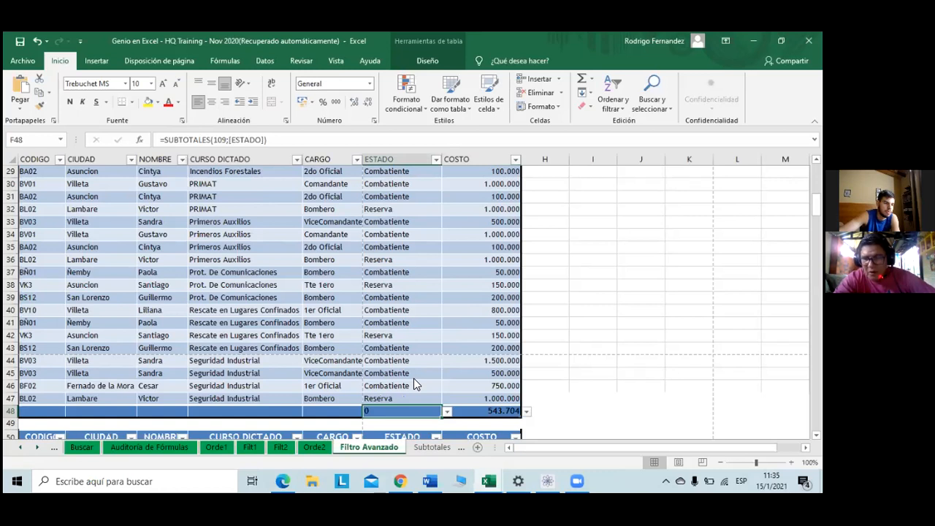
{"action": "left_click", "coordinate": [446, 412]}
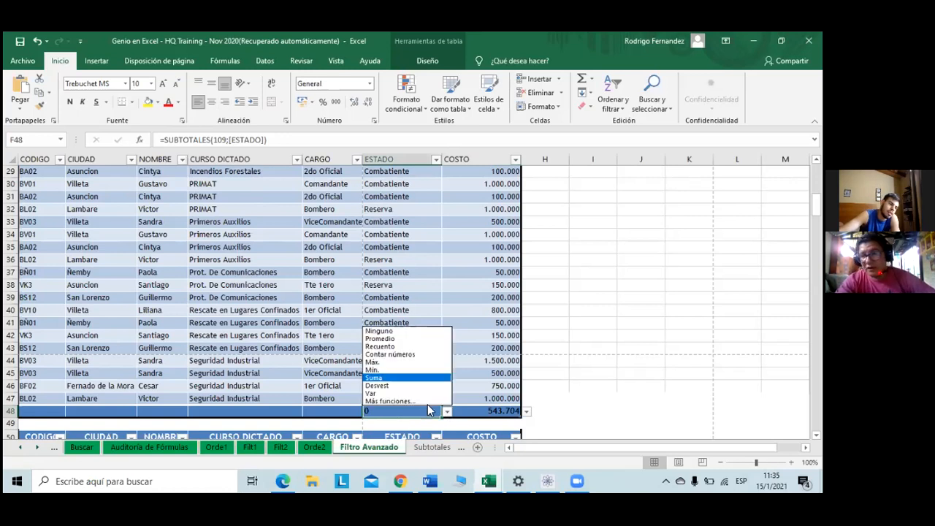
{"action": "left_click", "coordinate": [398, 347]}
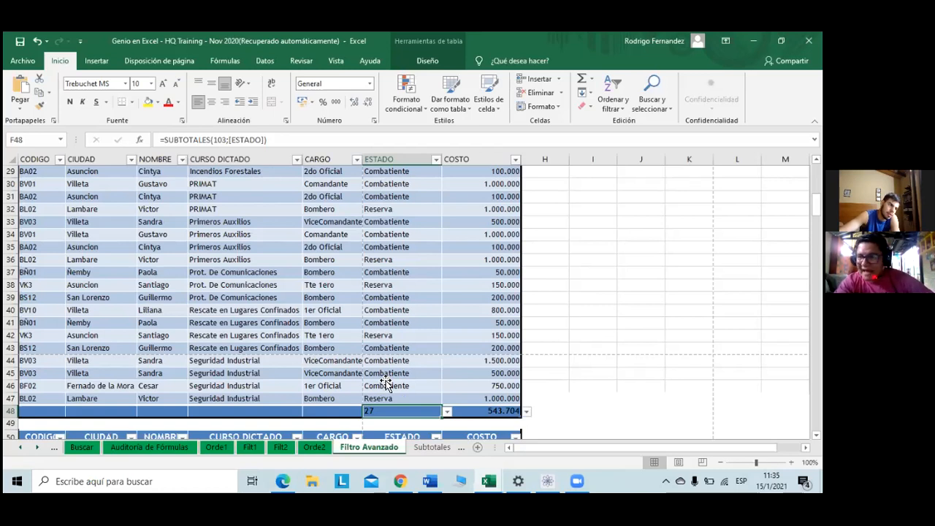
Step: Add a Suma total for the CODIGO column in A48
{"action": "left_click", "coordinate": [41, 417]}
{"action": "left_click", "coordinate": [170, 401]}
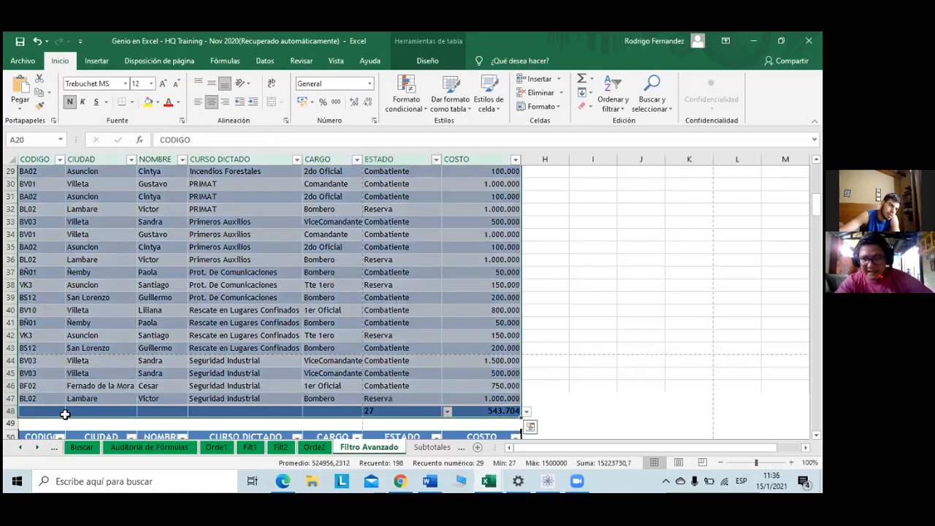
{"action": "left_click", "coordinate": [54, 413]}
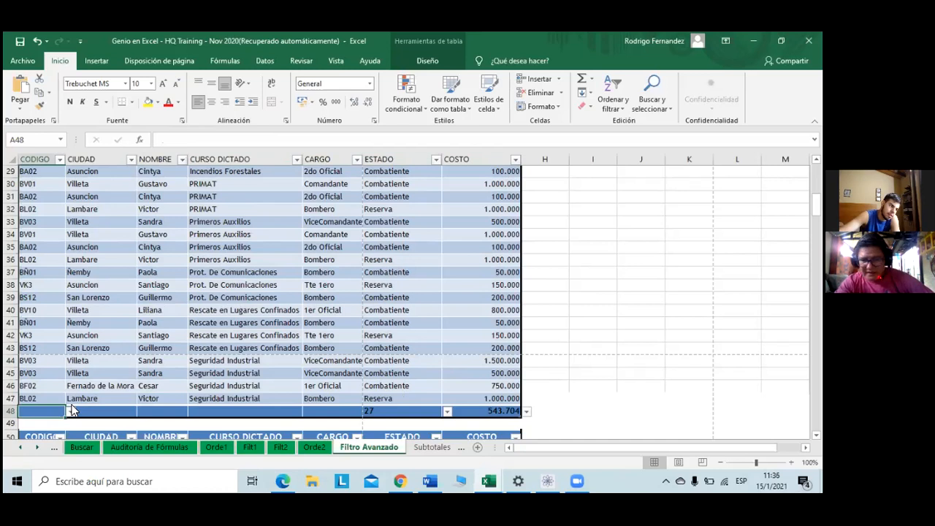
{"action": "left_click", "coordinate": [71, 409]}
{"action": "left_click", "coordinate": [48, 377]}
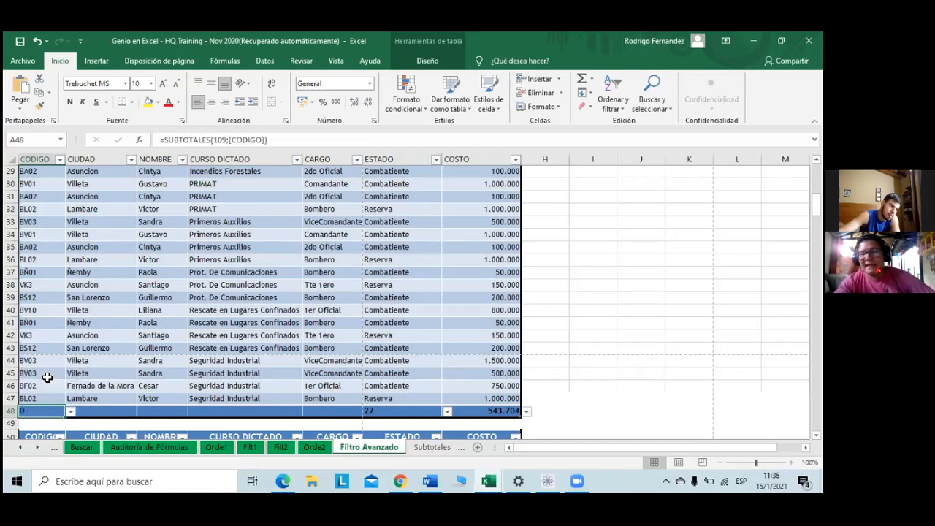
Step: Inspect the cells of the working database's total row, from CIUDAD across to the COSTO formula in G48
{"action": "left_click", "coordinate": [103, 408]}
{"action": "left_click", "coordinate": [103, 412]}
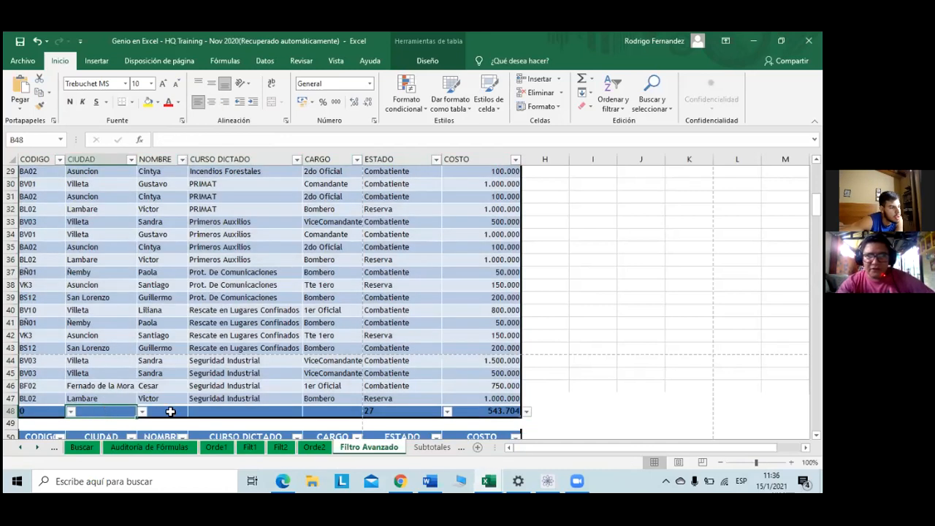
{"action": "left_click", "coordinate": [223, 411]}
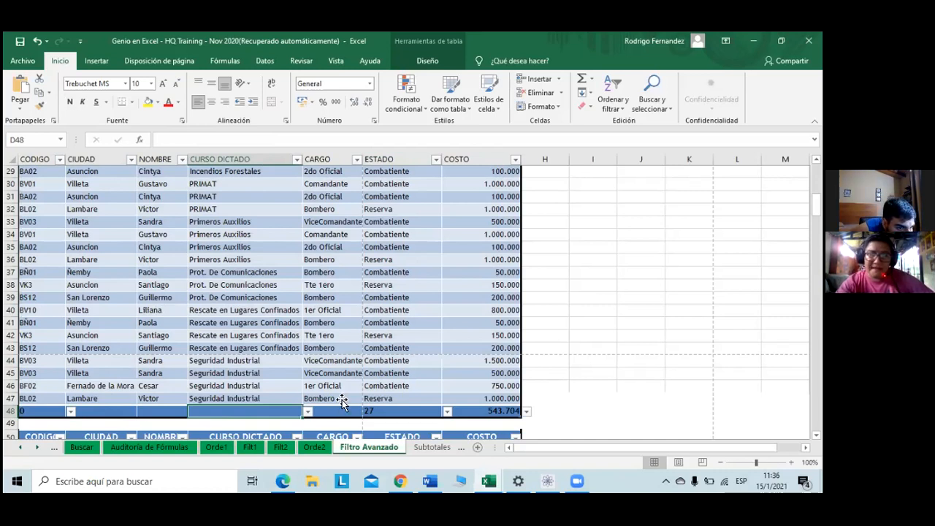
{"action": "left_click", "coordinate": [342, 399]}
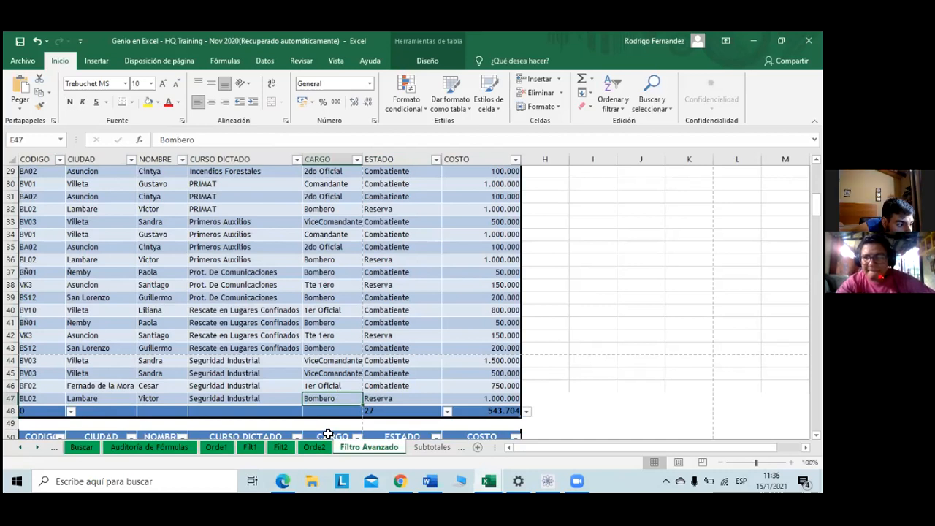
{"action": "left_click", "coordinate": [325, 421]}
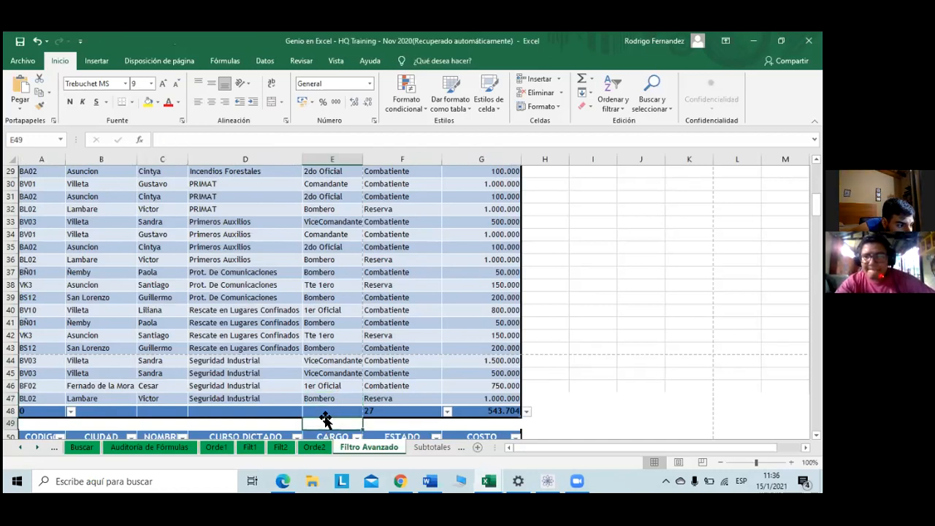
{"action": "left_click", "coordinate": [21, 412]}
{"action": "left_click", "coordinate": [34, 423]}
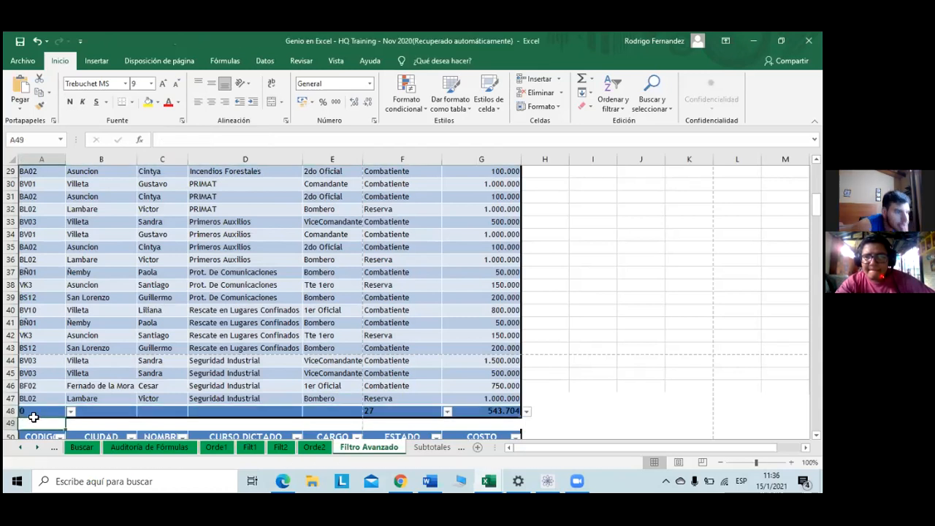
{"action": "left_click", "coordinate": [516, 414]}
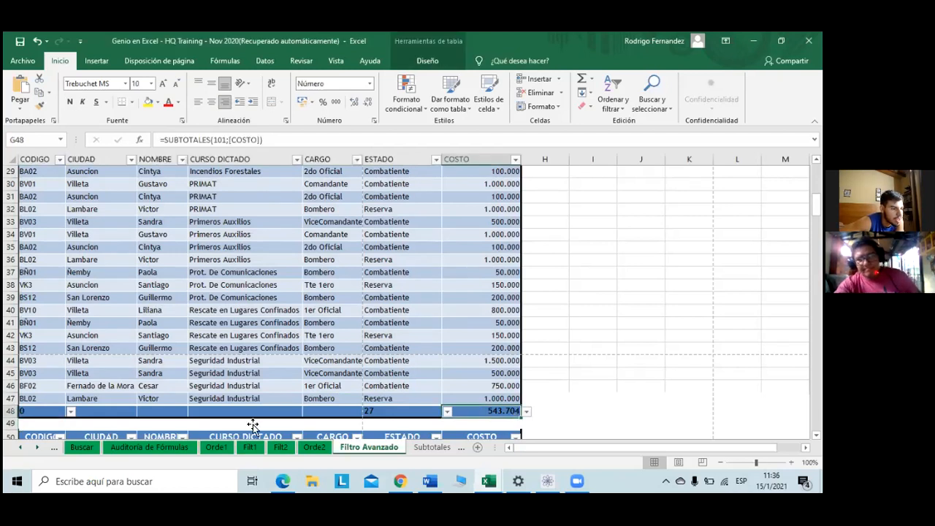
Step: Check the table name of the working database by selecting it with its headers and with its data rows only
{"action": "left_click", "coordinate": [355, 419]}
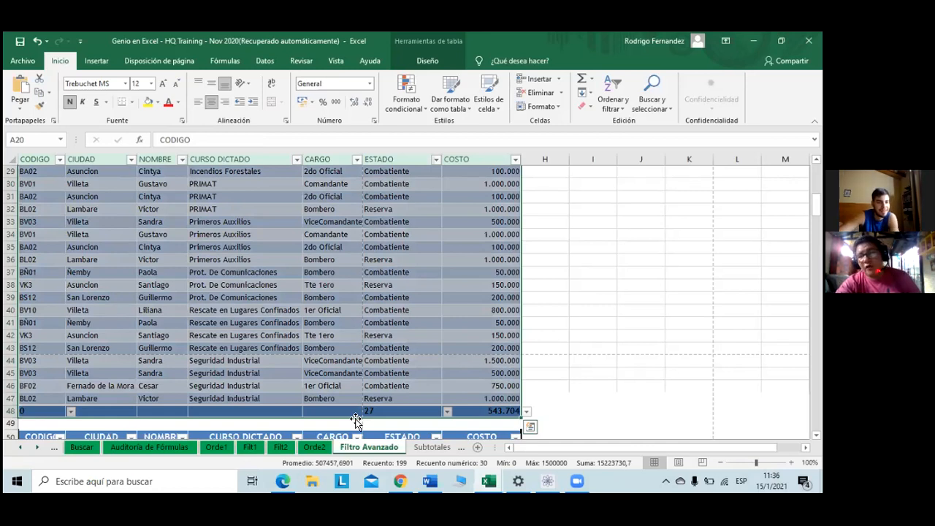
{"action": "scroll", "coordinate": [355, 419], "scroll_direction": "up", "scroll_amount": 4}
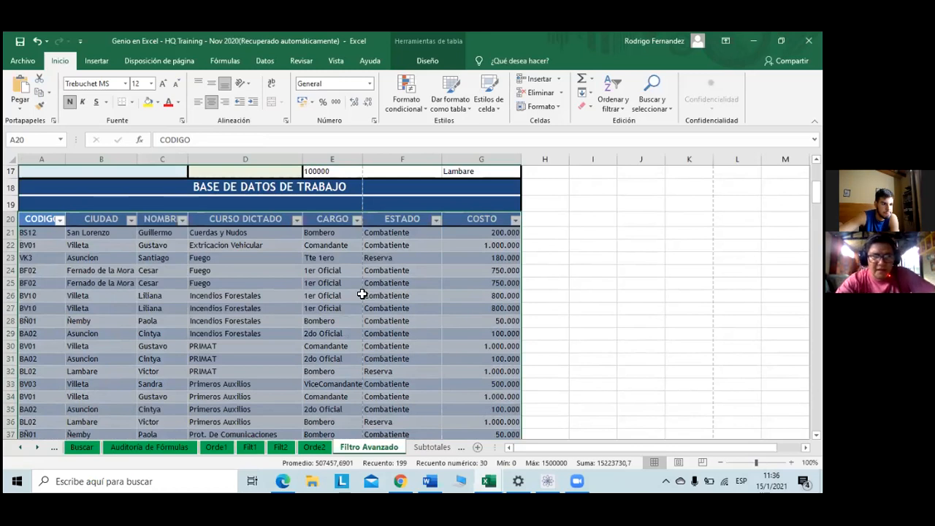
{"action": "left_click", "coordinate": [157, 258]}
{"action": "left_click", "coordinate": [32, 214]}
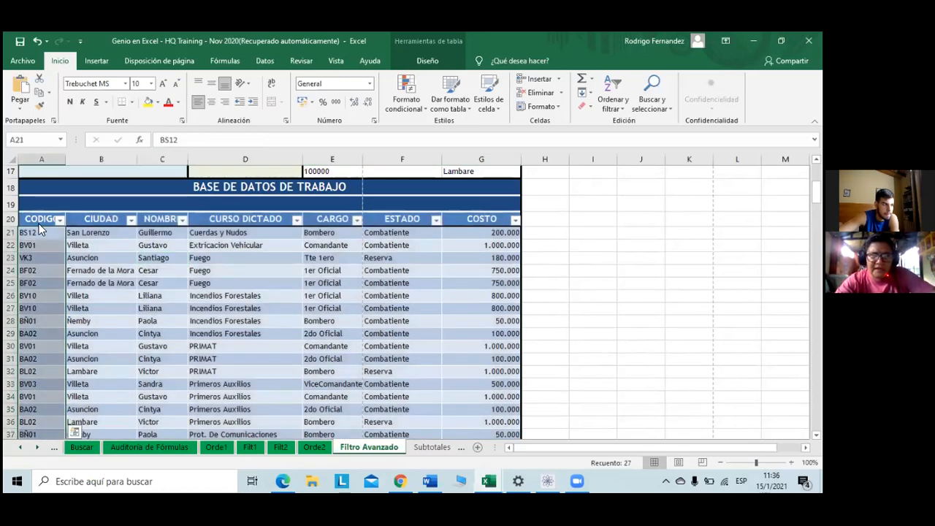
{"action": "left_click", "coordinate": [27, 213]}
{"action": "left_click", "coordinate": [26, 212]}
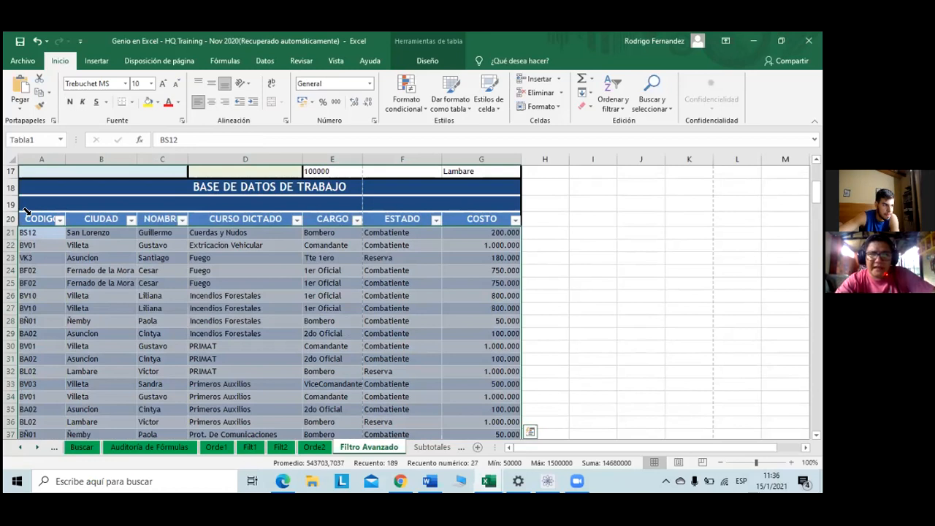
{"action": "left_click", "coordinate": [224, 359]}
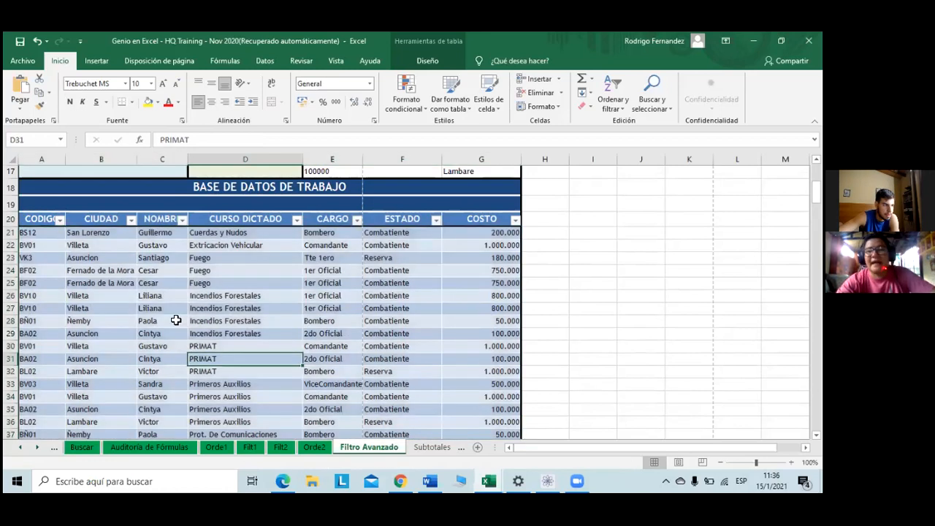
{"action": "left_click", "coordinate": [32, 218]}
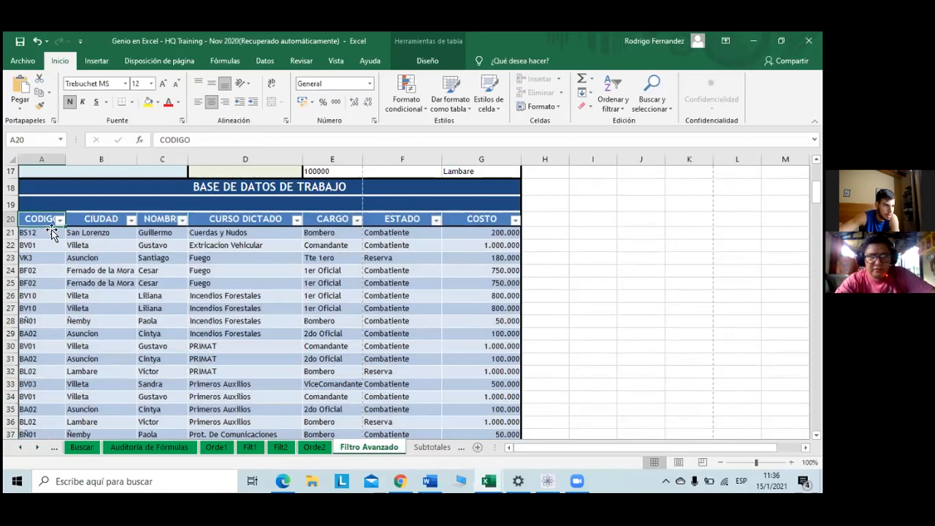
{"action": "left_click", "coordinate": [24, 209]}
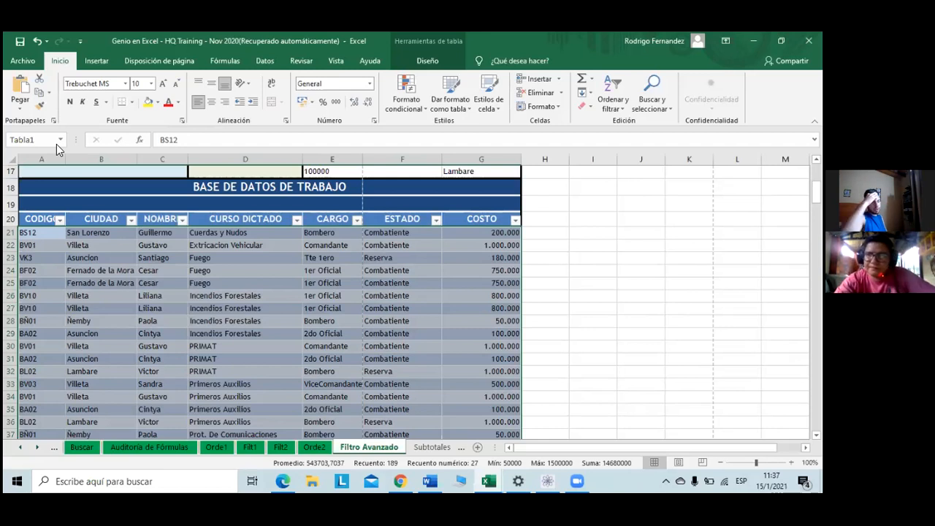
Step: Check the table name of the first filter extract by selecting A51:G54, with and without the header row
{"action": "scroll", "coordinate": [26, 178], "scroll_direction": "down", "scroll_amount": 7}
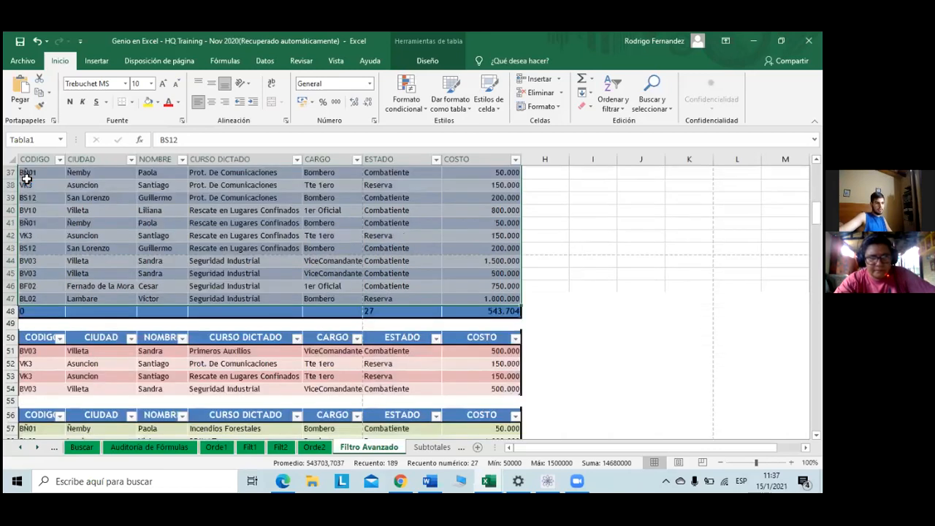
{"action": "scroll", "coordinate": [32, 291], "scroll_direction": "down", "scroll_amount": 2}
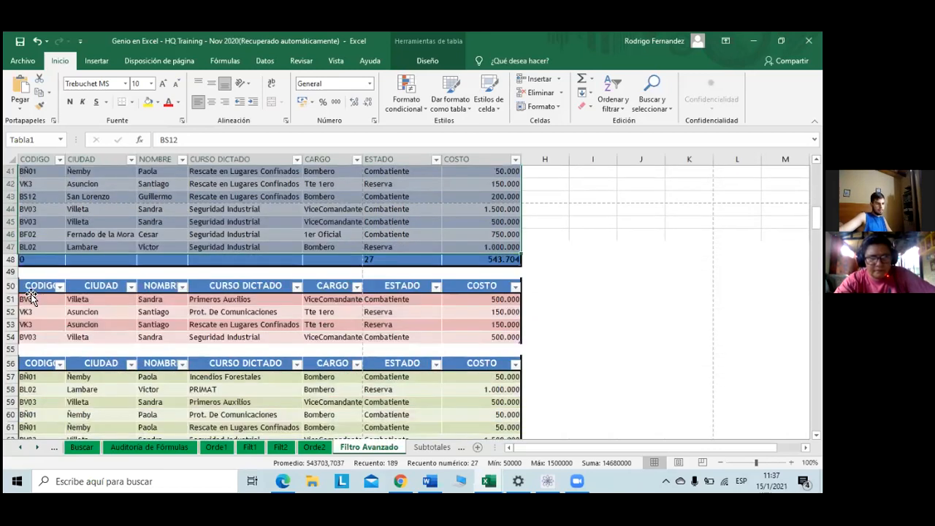
{"action": "left_click", "coordinate": [26, 298]}
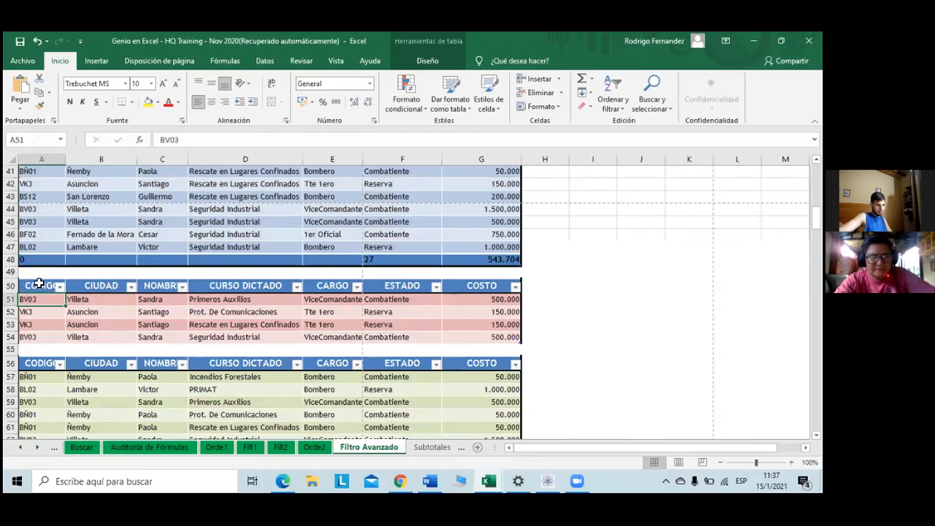
{"action": "left_click_drag", "start_coordinate": [40, 297], "coordinate": [514, 338]}
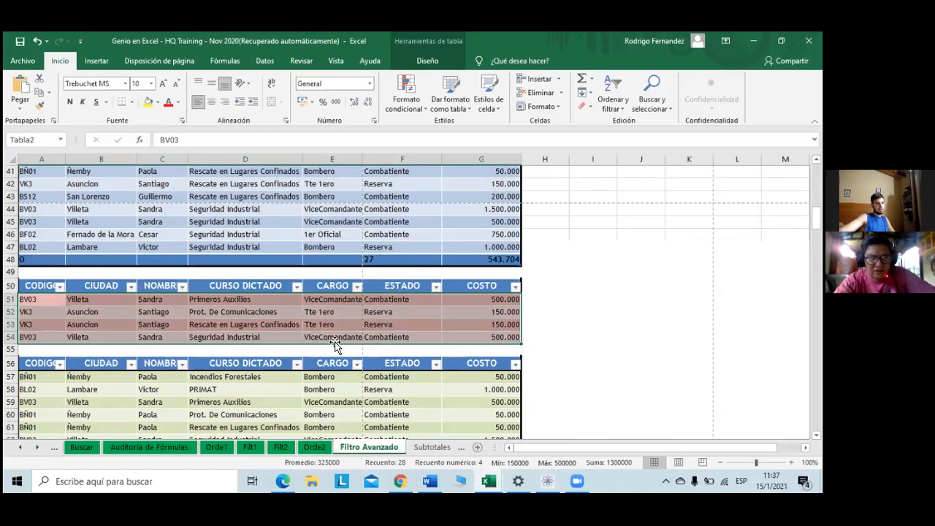
{"action": "left_click", "coordinate": [136, 336]}
{"action": "left_click_drag", "start_coordinate": [33, 286], "coordinate": [495, 338]}
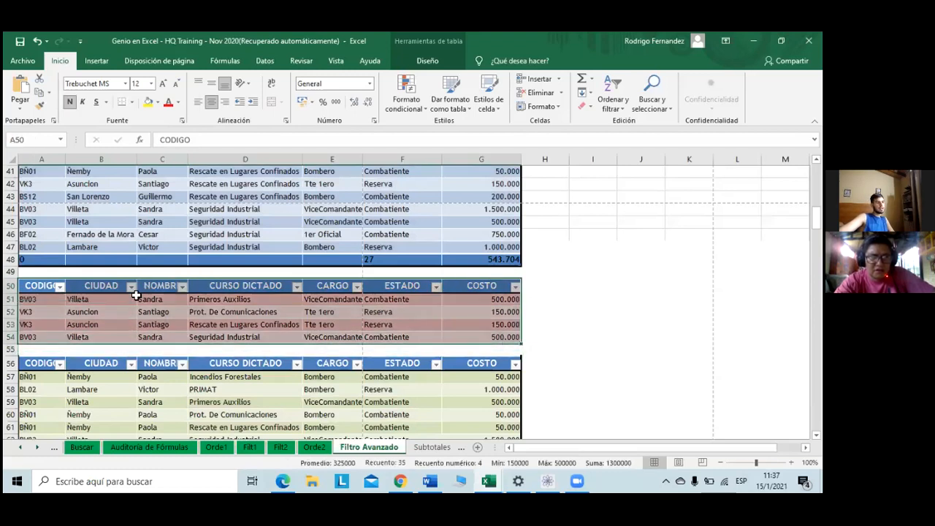
{"action": "left_click", "coordinate": [21, 298]}
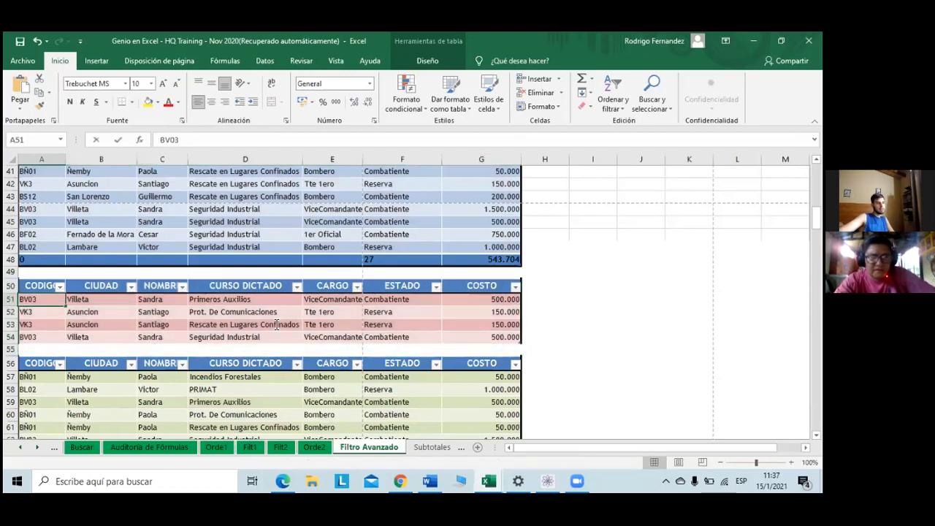
{"action": "left_click", "coordinate": [48, 324]}
{"action": "left_click_drag", "start_coordinate": [48, 324], "coordinate": [499, 347]}
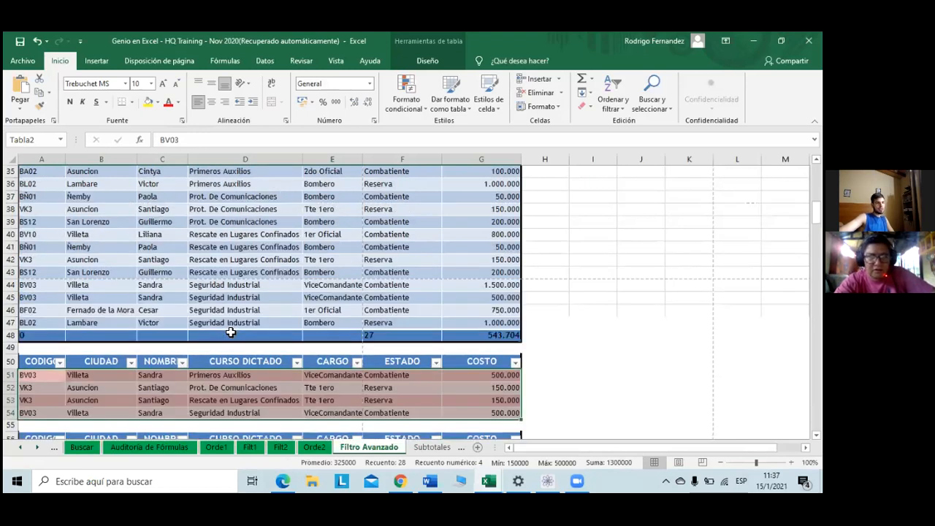
Step: Compare selecting the working database with its total row, A21:G48, against its data rows only, A21:G47, to check the table name
{"action": "scroll", "coordinate": [230, 332], "scroll_direction": "up", "scroll_amount": 7}
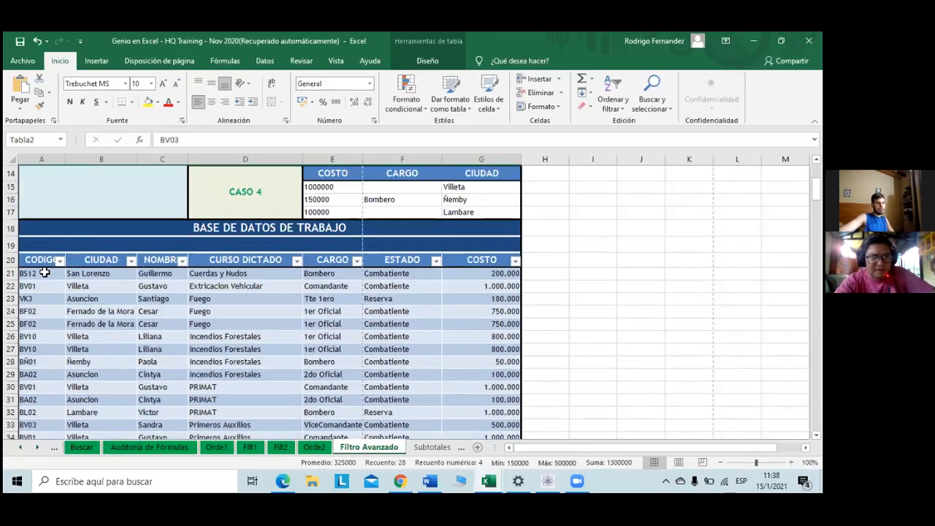
{"action": "left_click", "coordinate": [44, 272]}
{"action": "key", "text": "ctrl+c"}
{"action": "left_click_drag", "start_coordinate": [243, 451], "coordinate": [487, 424]}
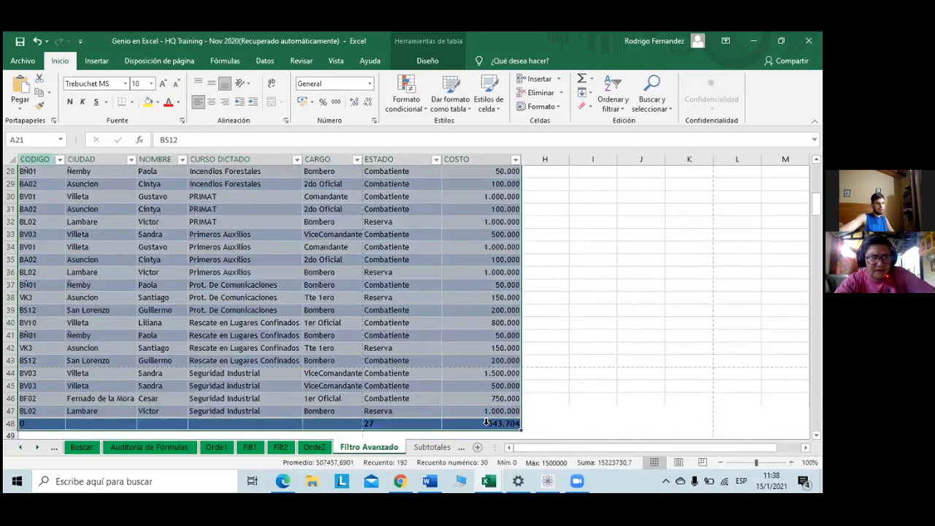
{"action": "left_click", "coordinate": [380, 400]}
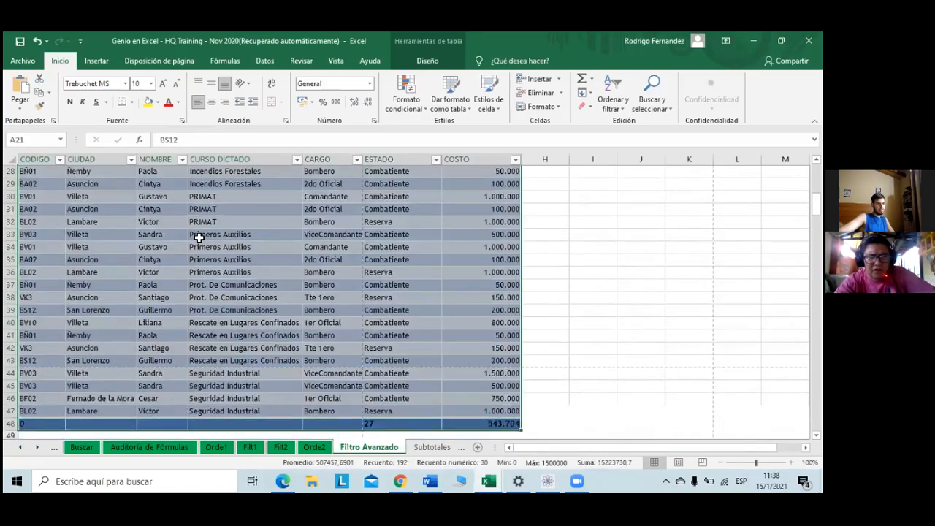
{"action": "scroll", "coordinate": [198, 237], "scroll_direction": "up", "scroll_amount": 2}
{"action": "scroll", "coordinate": [192, 235], "scroll_direction": "up", "scroll_amount": 2}
{"action": "left_click_drag", "start_coordinate": [29, 245], "coordinate": [237, 410]}
{"action": "scroll", "coordinate": [233, 403], "scroll_direction": "down", "scroll_amount": 4}
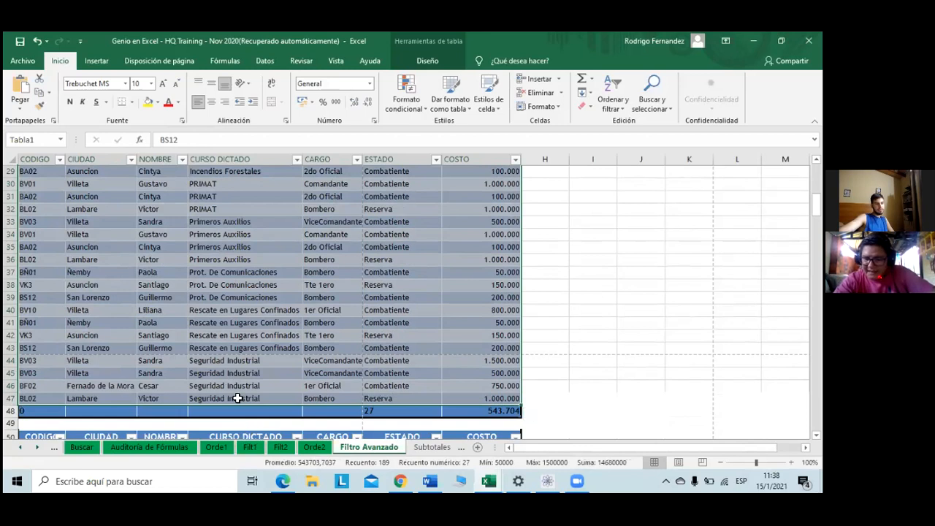
Step: Check the table names of the second and third filter extracts by selecting their data rows, A57:G63 and A66:G72
{"action": "left_click", "coordinate": [237, 395]}
{"action": "scroll", "coordinate": [219, 398], "scroll_direction": "down", "scroll_amount": 6}
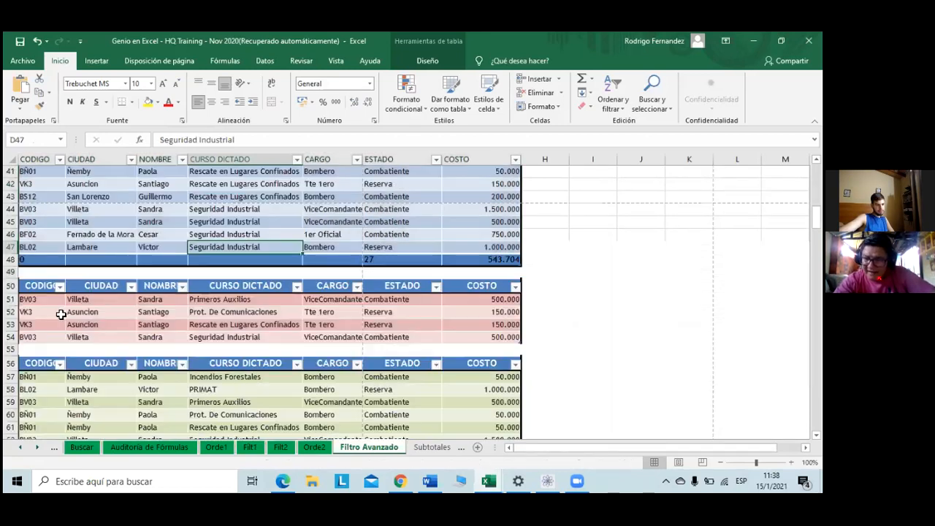
{"action": "left_click_drag", "start_coordinate": [32, 302], "coordinate": [502, 379]}
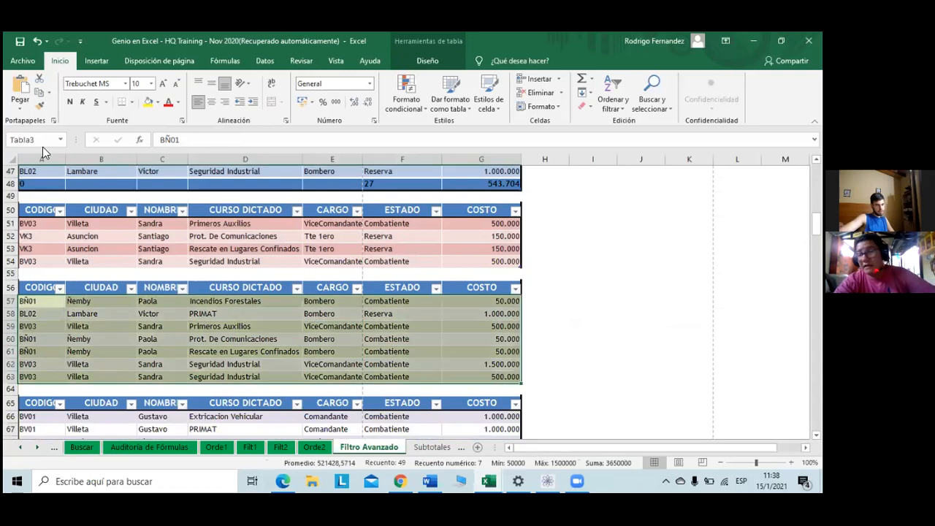
{"action": "left_click", "coordinate": [261, 354]}
{"action": "scroll", "coordinate": [261, 352], "scroll_direction": "down", "scroll_amount": 2}
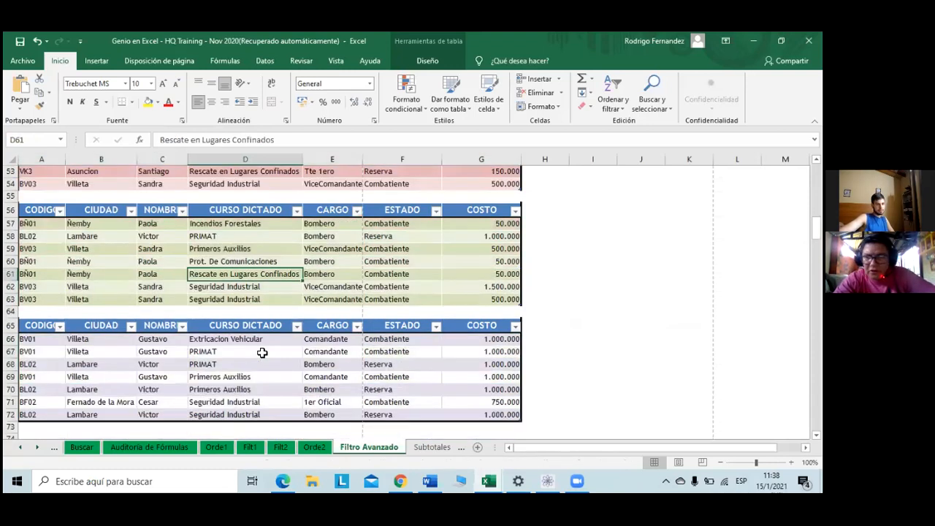
{"action": "left_click_drag", "start_coordinate": [111, 345], "coordinate": [485, 418]}
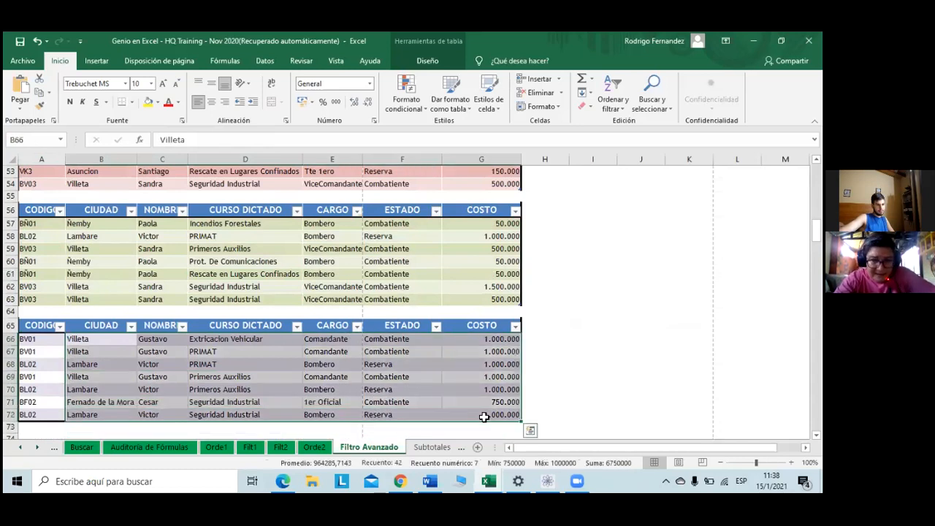
{"action": "left_click_drag", "start_coordinate": [44, 341], "coordinate": [468, 415]}
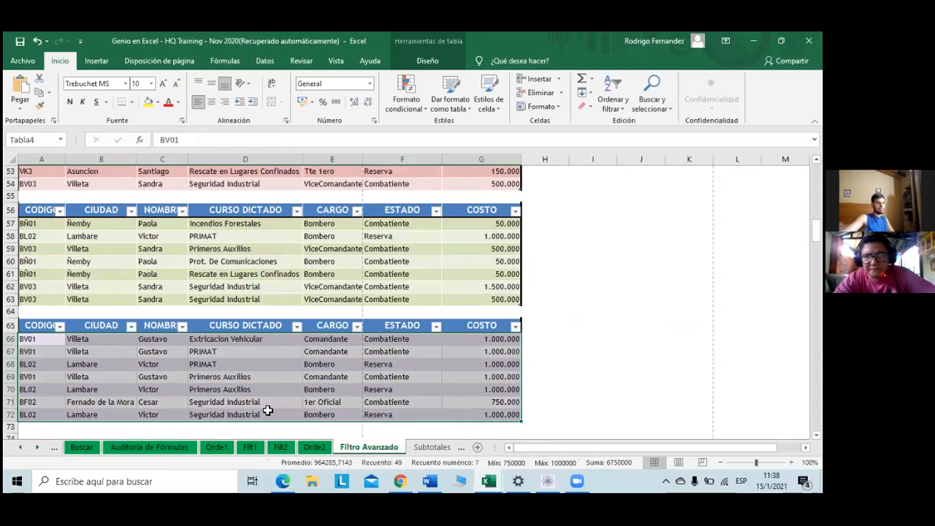
Step: Extend the working database with a new column headed "I.V.A.%" in H20, next to COSTO
{"action": "scroll", "coordinate": [268, 411], "scroll_direction": "up", "scroll_amount": 11}
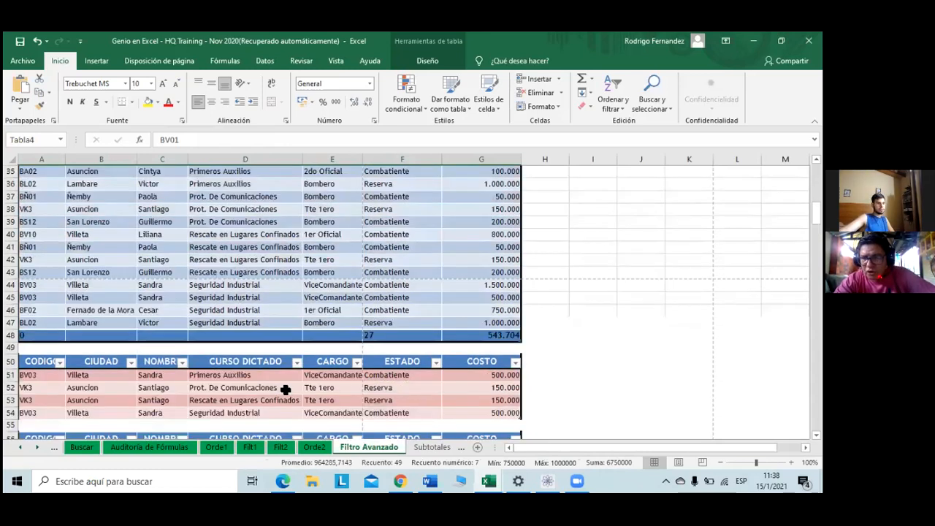
{"action": "scroll", "coordinate": [285, 390], "scroll_direction": "up", "scroll_amount": 1}
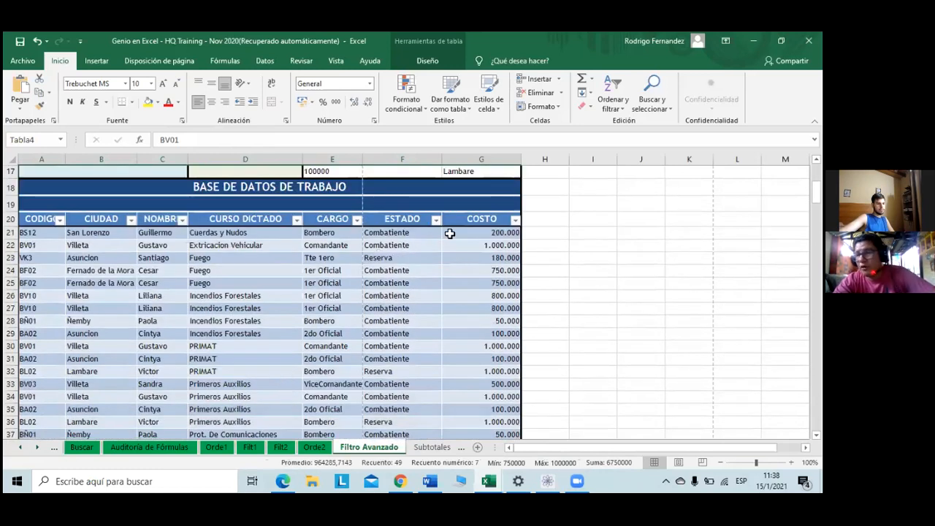
{"action": "left_click", "coordinate": [545, 219]}
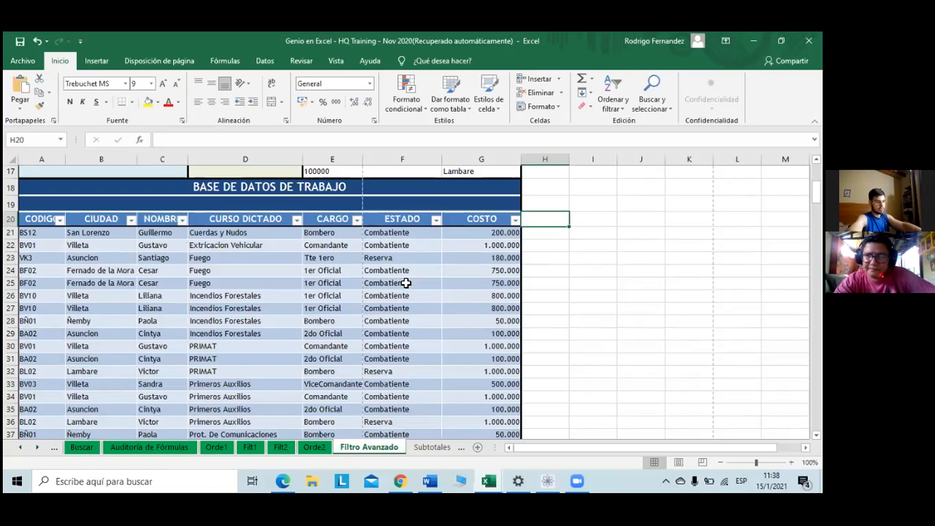
{"action": "key", "text": "Caps_Lock"}
{"action": "type", "text": "I."}
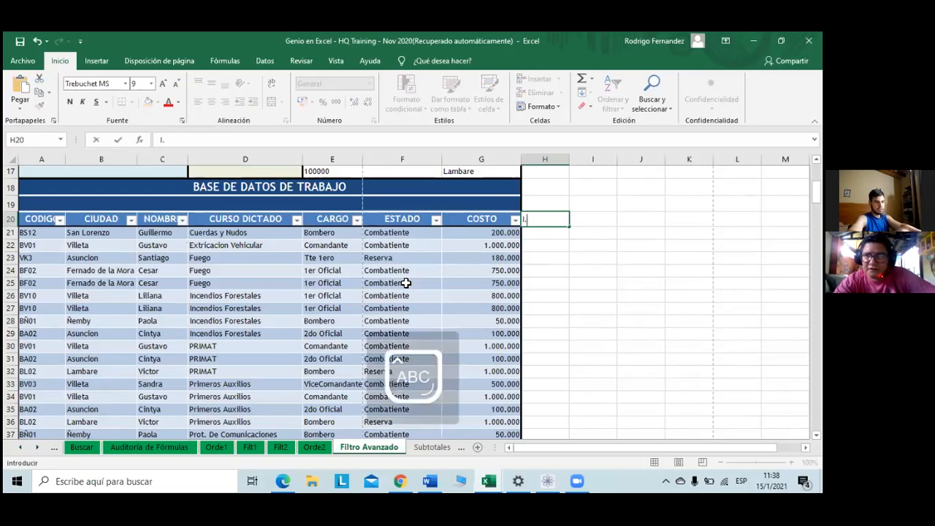
{"action": "type", "text": "V.A.%"}
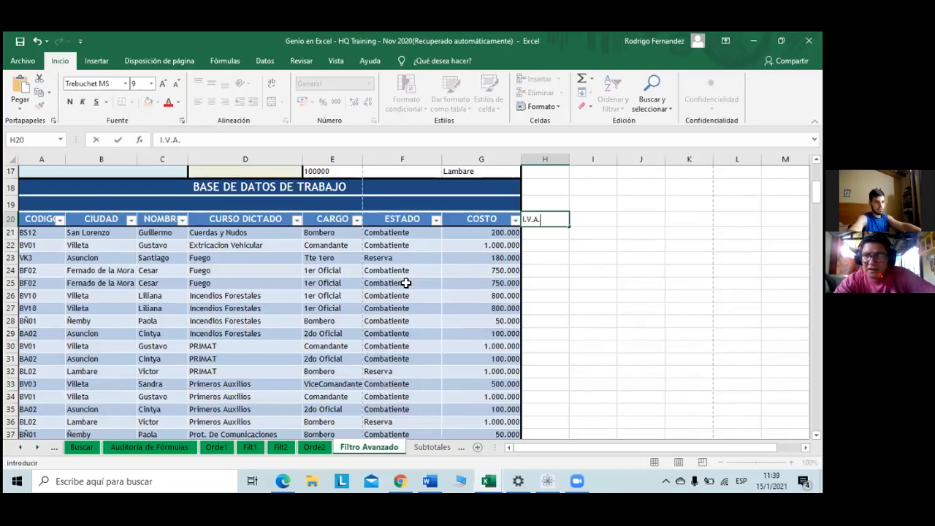
{"action": "key", "text": "Caps_Lock"}
{"action": "type", "text": "%"}
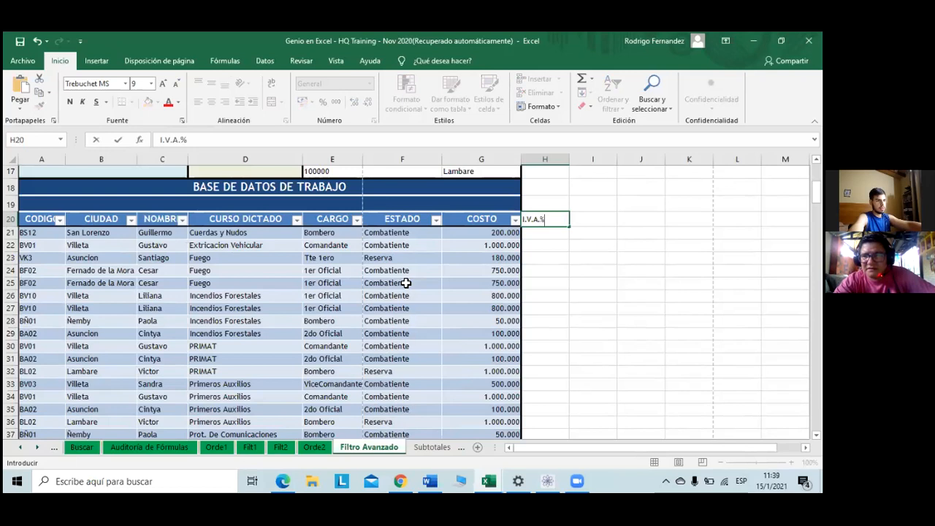
{"action": "key", "text": "Left"}
{"action": "type", "text": "10"}
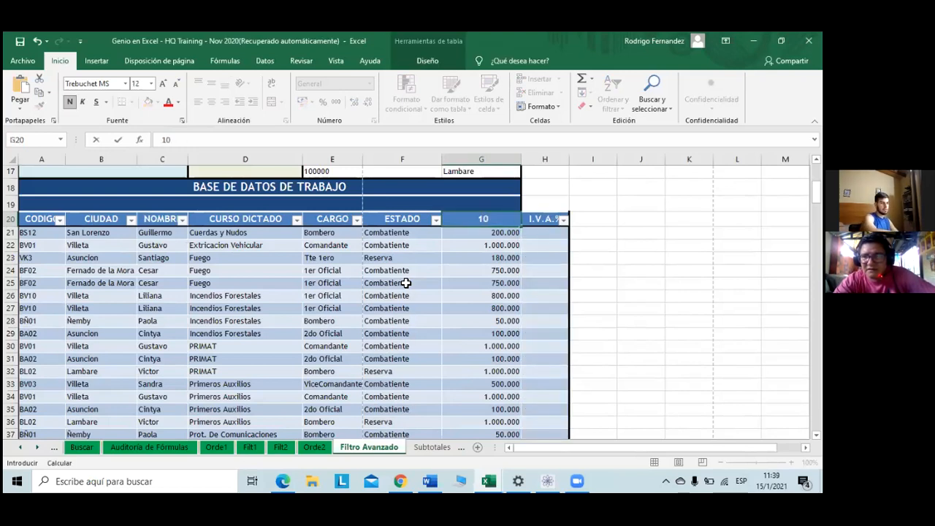
{"action": "key", "text": "ctrl+z"}
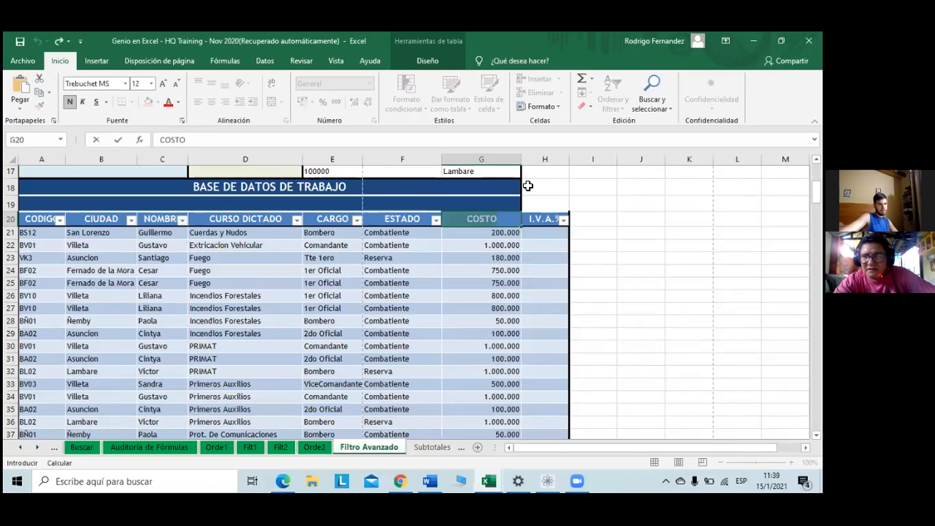
Step: Change the new column's heading in H20 to "I.V.A. 10%" and fit column H's width to its contents
{"action": "left_click", "coordinate": [534, 225]}
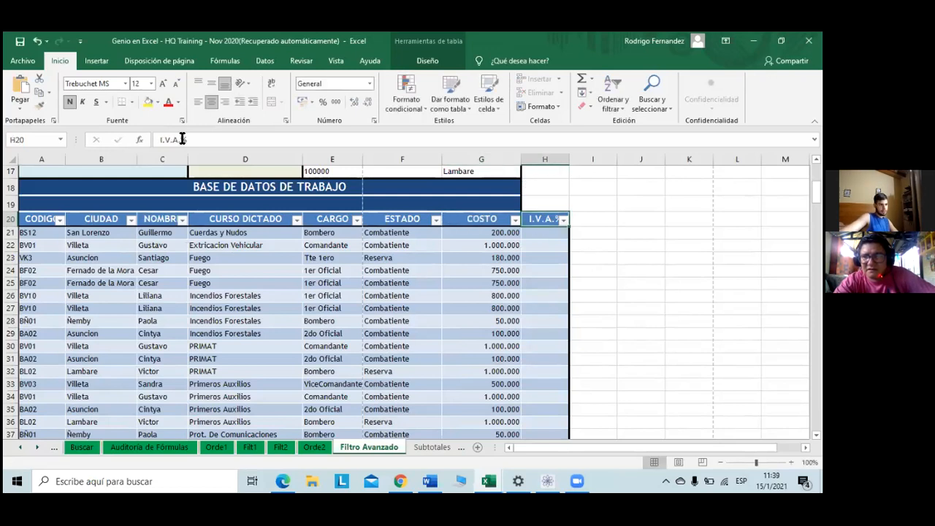
{"action": "left_click", "coordinate": [181, 138]}
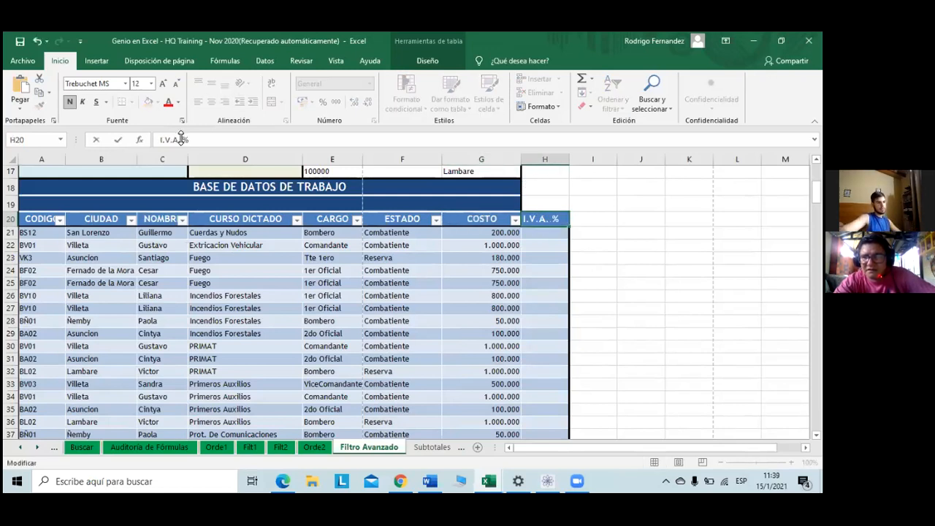
{"action": "type", "text": "10"}
{"action": "left_click", "coordinate": [543, 284]}
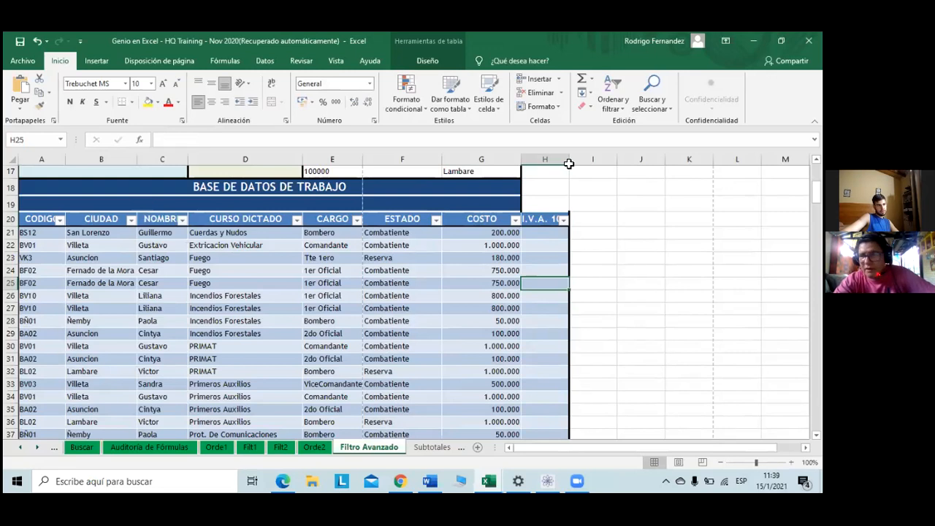
{"action": "double_click", "coordinate": [569, 163]}
{"action": "left_click", "coordinate": [559, 232]}
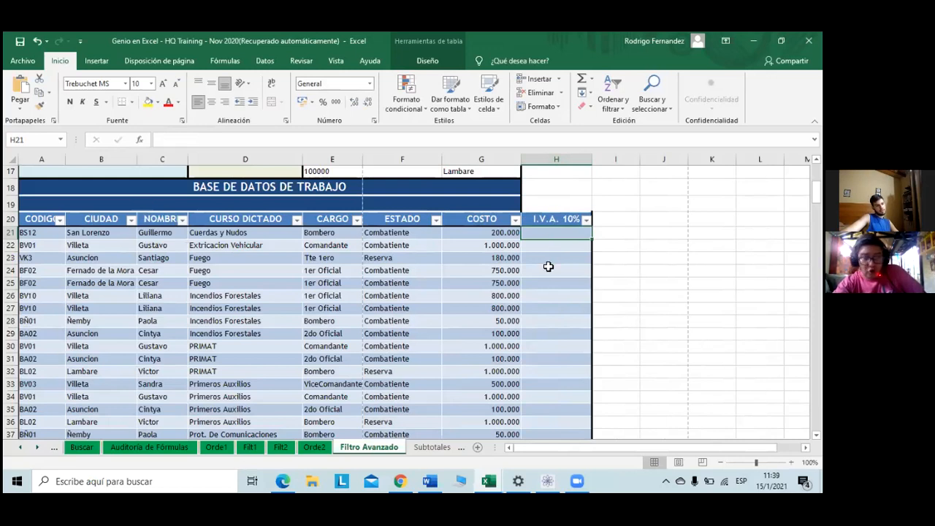
{"action": "scroll", "coordinate": [548, 267], "scroll_direction": "down", "scroll_amount": 7}
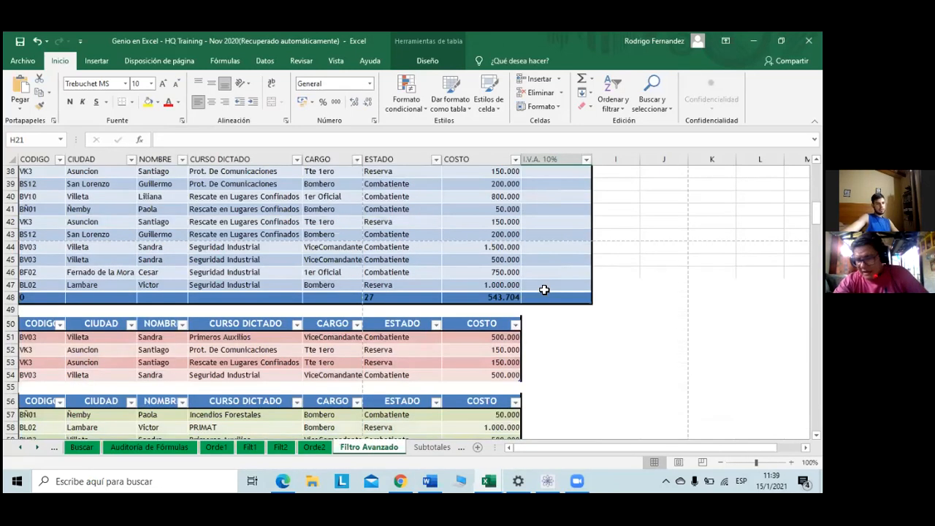
{"action": "scroll", "coordinate": [545, 290], "scroll_direction": "up", "scroll_amount": 2}
{"action": "scroll", "coordinate": [545, 288], "scroll_direction": "up", "scroll_amount": 4}
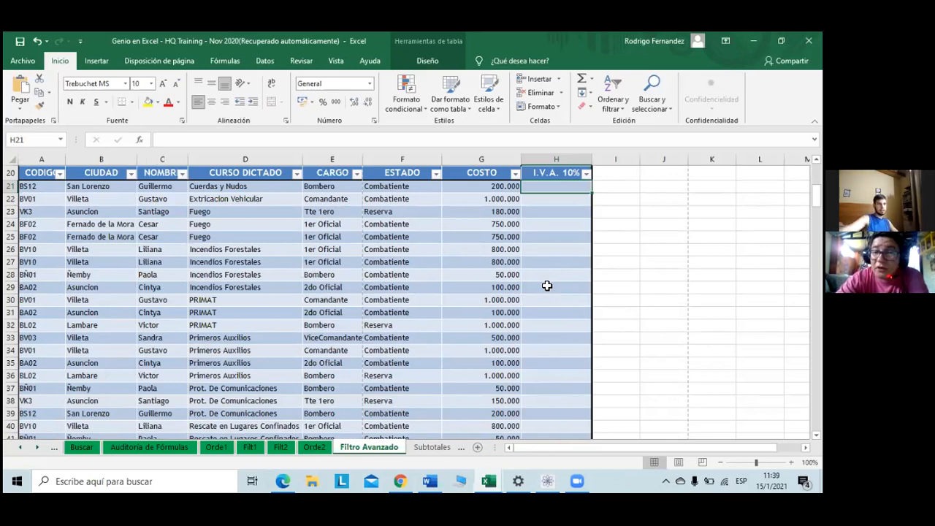
{"action": "type", "text": "="}
{"action": "key", "text": "Left"}
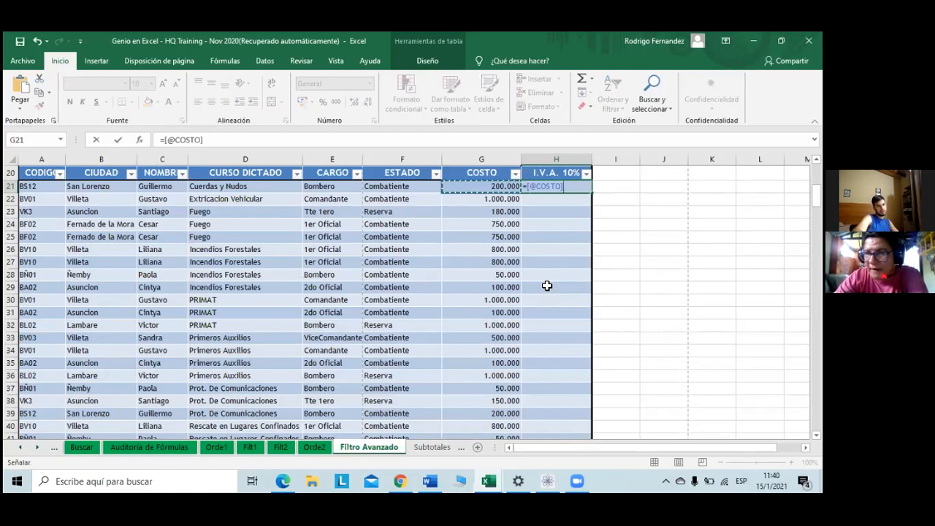
Step: Try moving the formula's reference down the COSTO column to G29 and back to G21 to compare the reference notation
{"action": "key", "text": "Right"}
{"action": "key", "text": "Left"}
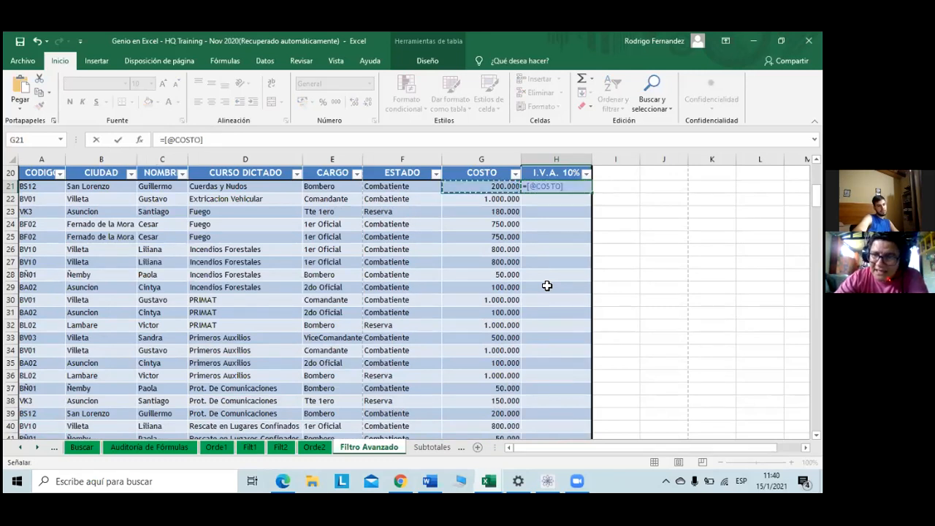
{"action": "key", "text": "Down"}
{"action": "key", "text": "Down"}
{"action": "key", "text": "Down"}
{"action": "key", "text": "Down"}
{"action": "key", "text": "Down"}
{"action": "key", "text": "Down"}
{"action": "key", "text": "Down"}
{"action": "key", "text": "Down"}
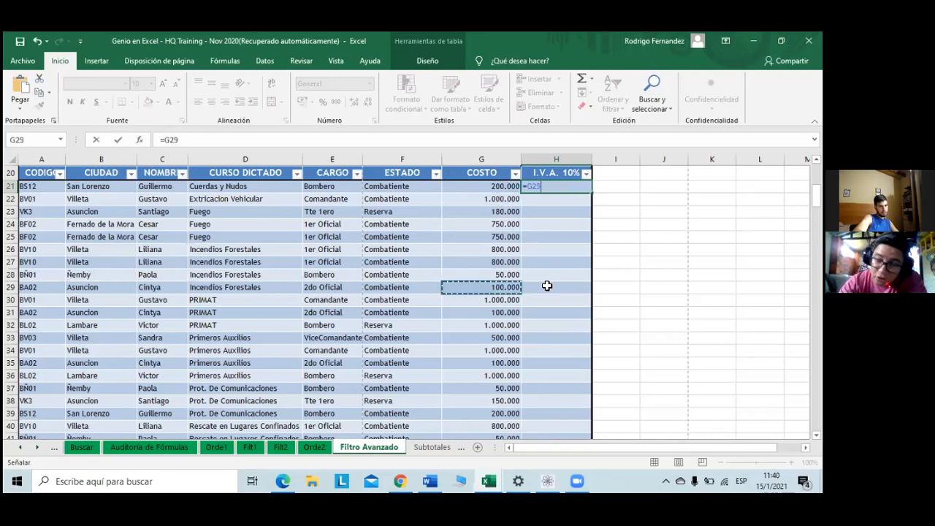
{"action": "key", "text": "Up"}
{"action": "key", "text": "Up"}
{"action": "key", "text": "Up"}
{"action": "key", "text": "Up"}
{"action": "key", "text": "Up"}
{"action": "key", "text": "Up"}
{"action": "key", "text": "Up"}
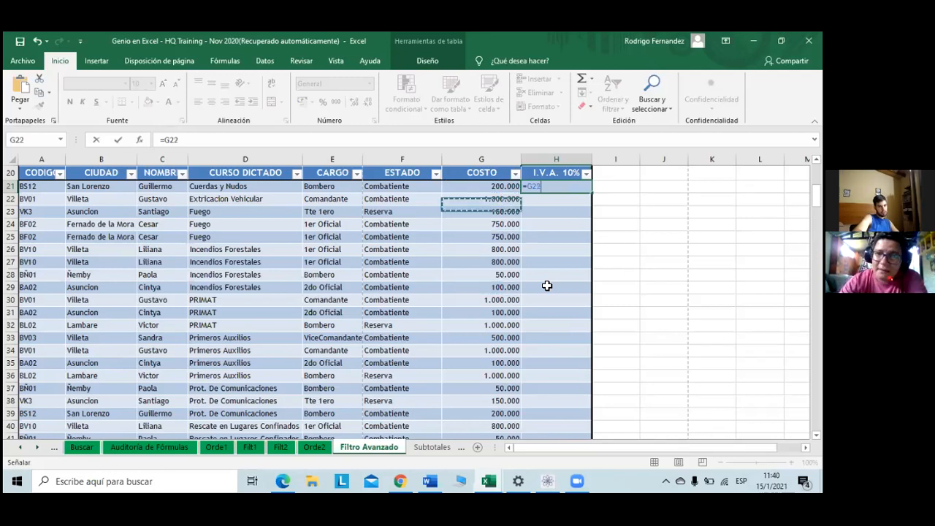
{"action": "key", "text": "Up"}
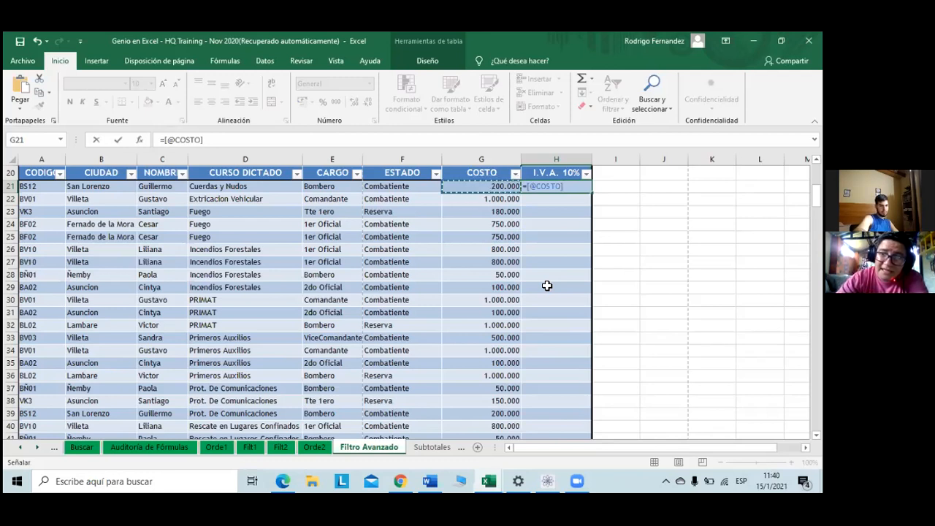
{"action": "type", "text": "+"}
{"action": "key", "text": "BackSpace"}
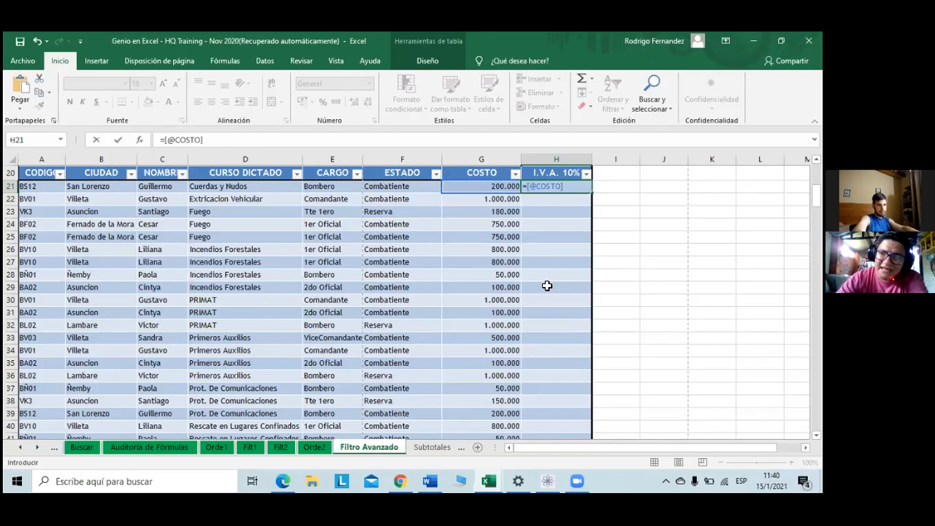
{"action": "key", "text": "BackSpace"}
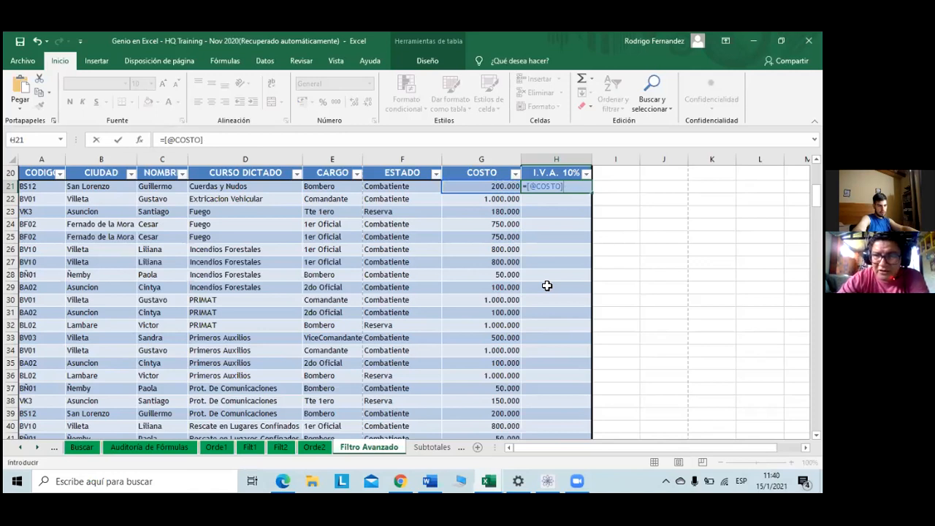
{"action": "type", "text": "*"}
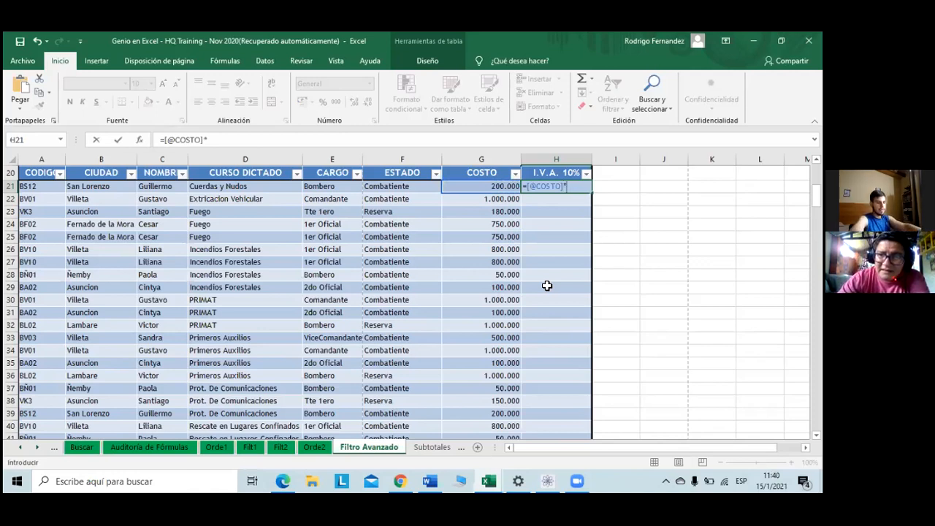
{"action": "type", "text": "10"}
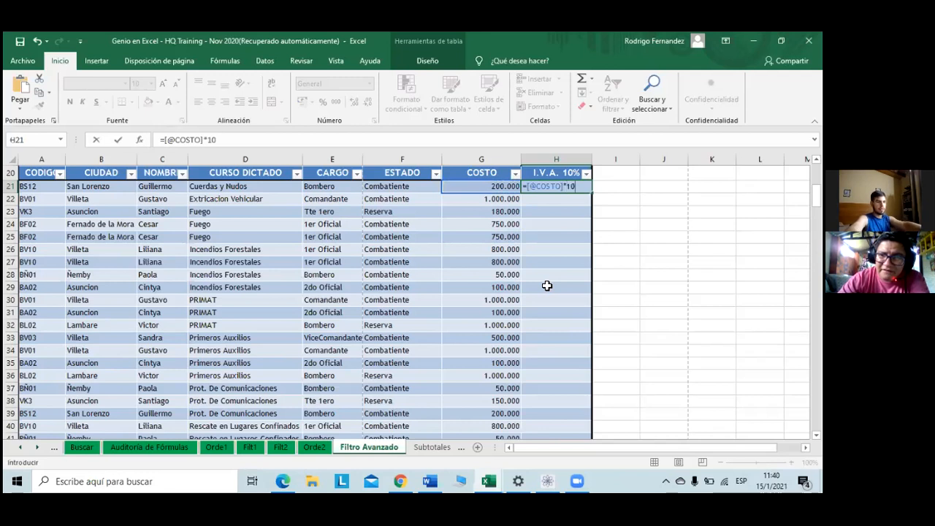
{"action": "type", "text": "%"}
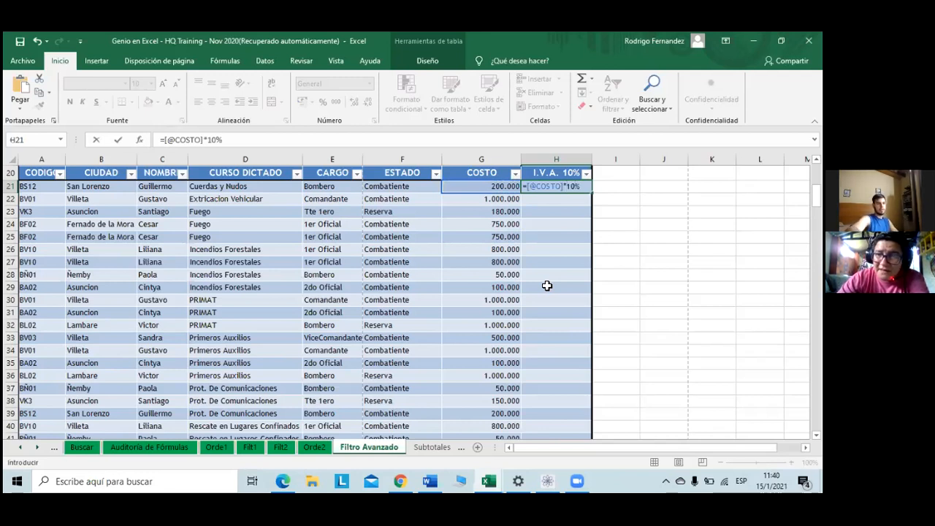
{"action": "key", "text": "Return"}
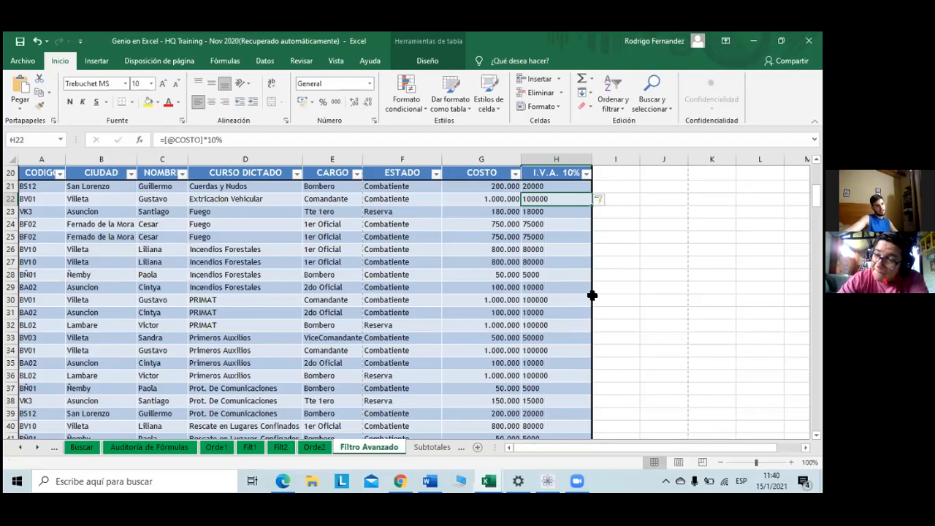
Step: Inspect the formulas in the I.V.A. 10% column, checking H21 and H29 and looking down to the total row
{"action": "left_click", "coordinate": [548, 188]}
{"action": "left_click", "coordinate": [534, 287]}
{"action": "scroll", "coordinate": [532, 315], "scroll_direction": "down", "scroll_amount": 3}
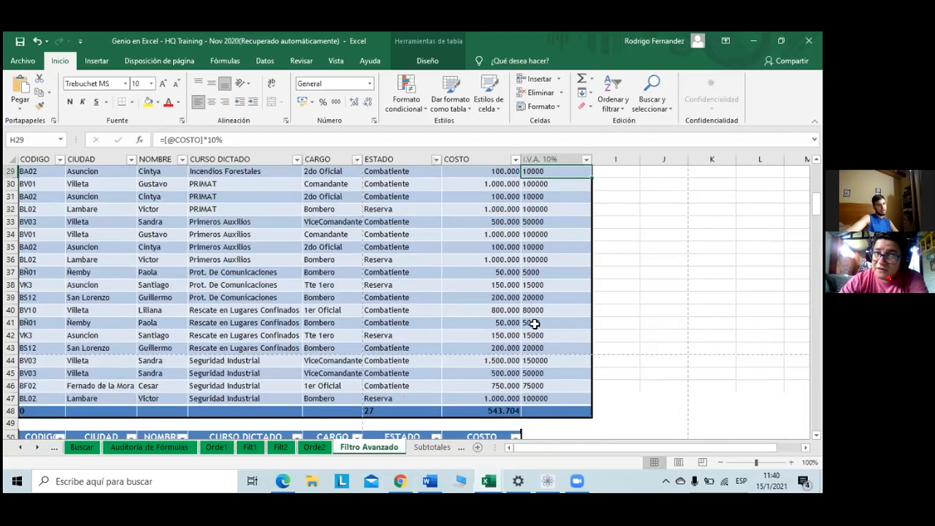
{"action": "scroll", "coordinate": [535, 324], "scroll_direction": "down", "scroll_amount": 2}
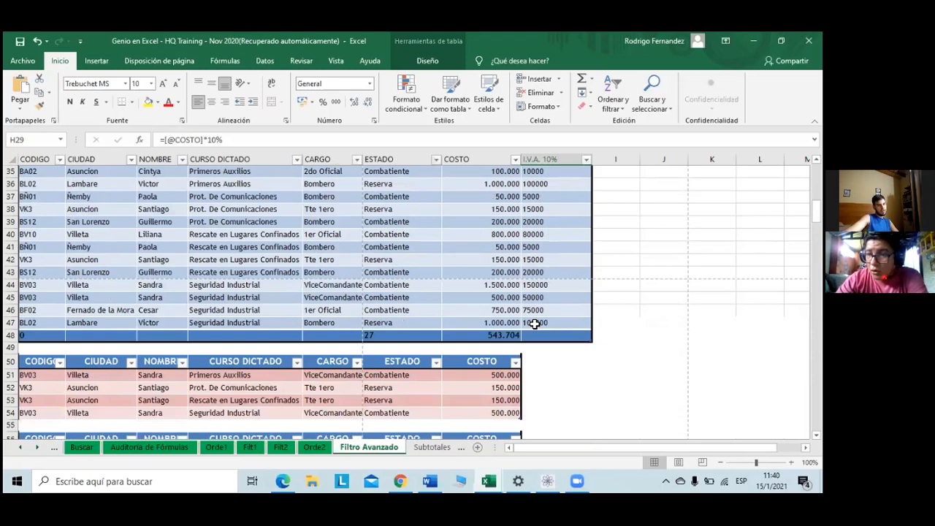
Step: Apply the Número format to the I.V.A. 10% values in H21:H47
{"action": "left_click_drag", "start_coordinate": [536, 323], "coordinate": [530, 168]}
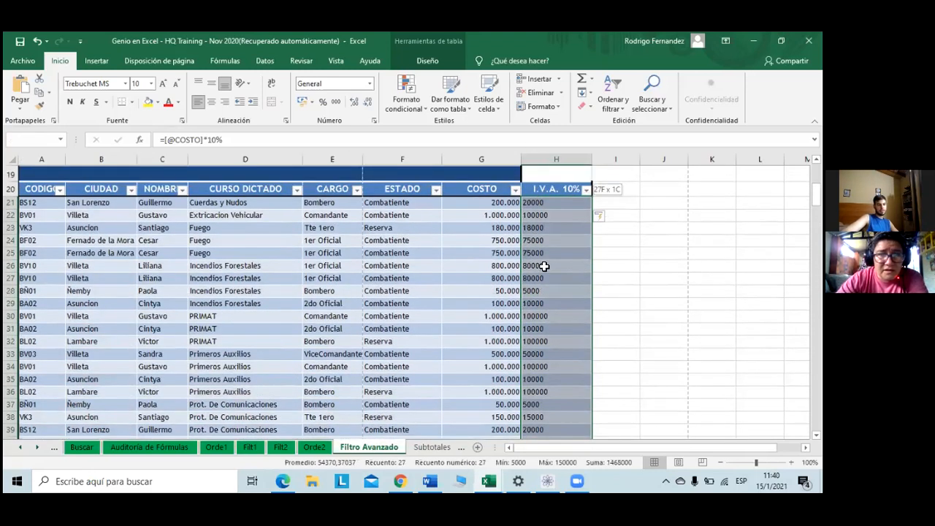
{"action": "left_click_drag", "start_coordinate": [544, 266], "coordinate": [546, 267]}
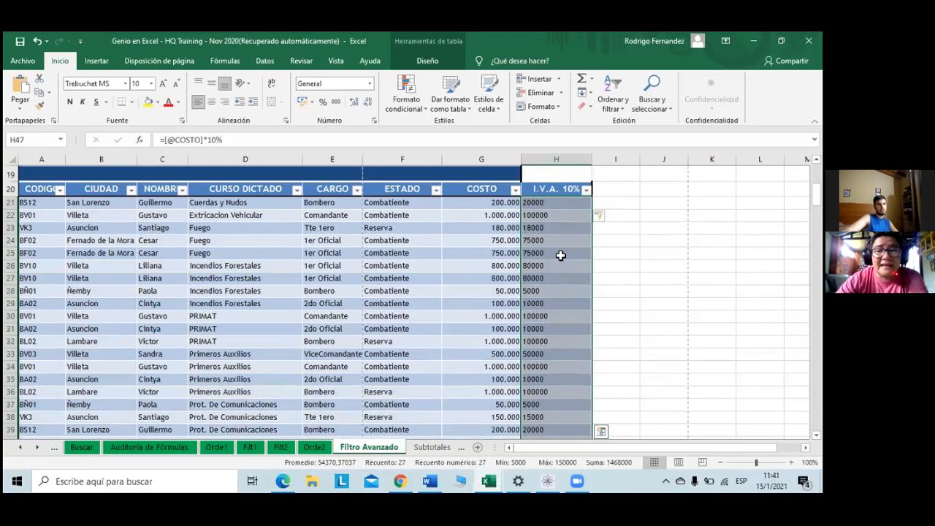
{"action": "left_click", "coordinate": [369, 83]}
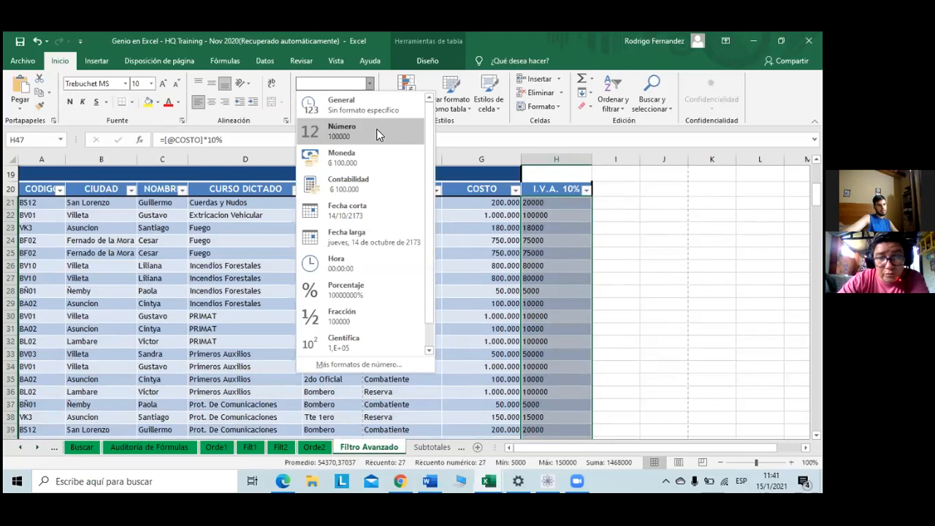
{"action": "left_click", "coordinate": [376, 129]}
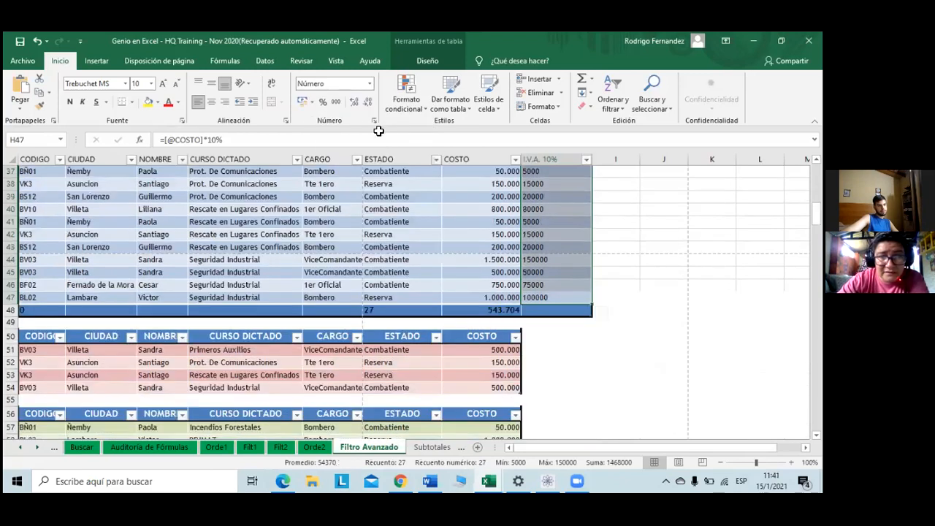
{"action": "scroll", "coordinate": [461, 233], "scroll_direction": "up", "scroll_amount": 2}
{"action": "left_click", "coordinate": [461, 233]}
Step: Show the I.V.A. 10% values in H21:H47 with thousands separators and no decimals, matching the COSTO column
{"action": "scroll", "coordinate": [558, 237], "scroll_direction": "up", "scroll_amount": 3}
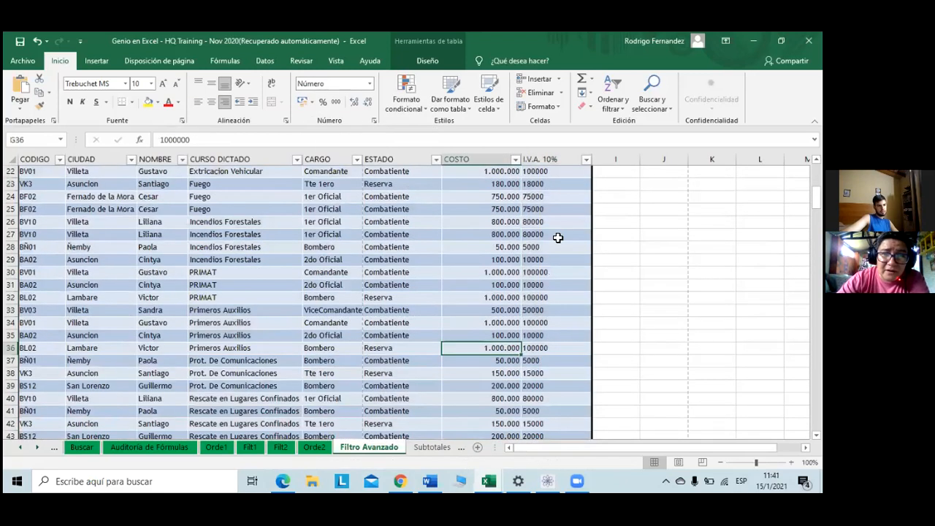
{"action": "scroll", "coordinate": [558, 238], "scroll_direction": "up", "scroll_amount": 2}
{"action": "left_click_drag", "start_coordinate": [555, 245], "coordinate": [556, 258]}
{"action": "mouse_move", "coordinate": [551, 402]}
{"action": "left_mouse_down"}
{"action": "mouse_move", "coordinate": [545, 459]}
{"action": "mouse_move", "coordinate": [539, 390]}
{"action": "mouse_move", "coordinate": [540, 399]}
{"action": "left_mouse_up"}
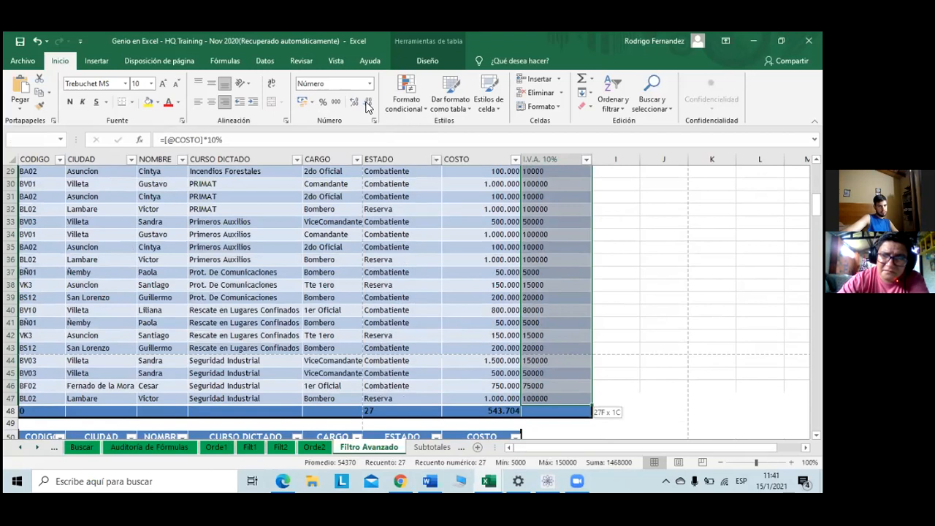
{"action": "left_click", "coordinate": [335, 108]}
{"action": "scroll", "coordinate": [603, 288], "scroll_direction": "up", "scroll_amount": 6}
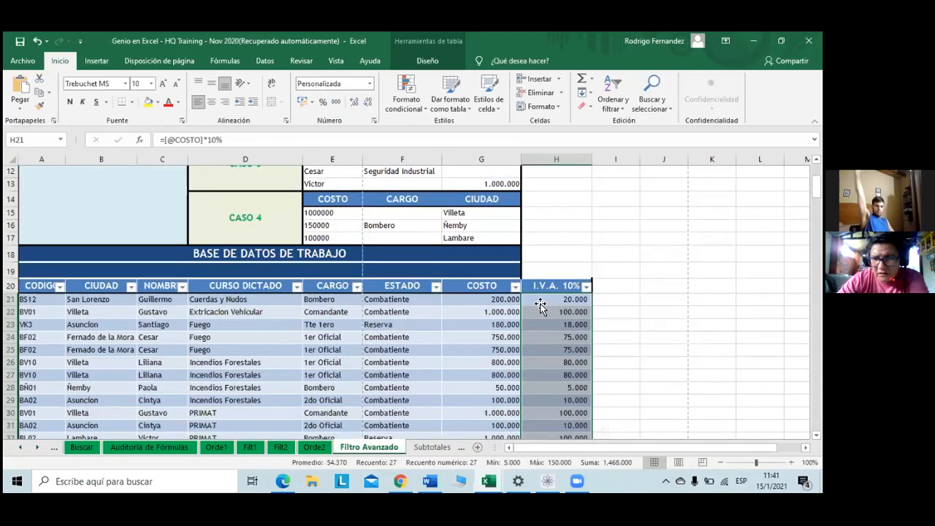
{"action": "left_click", "coordinate": [540, 303]}
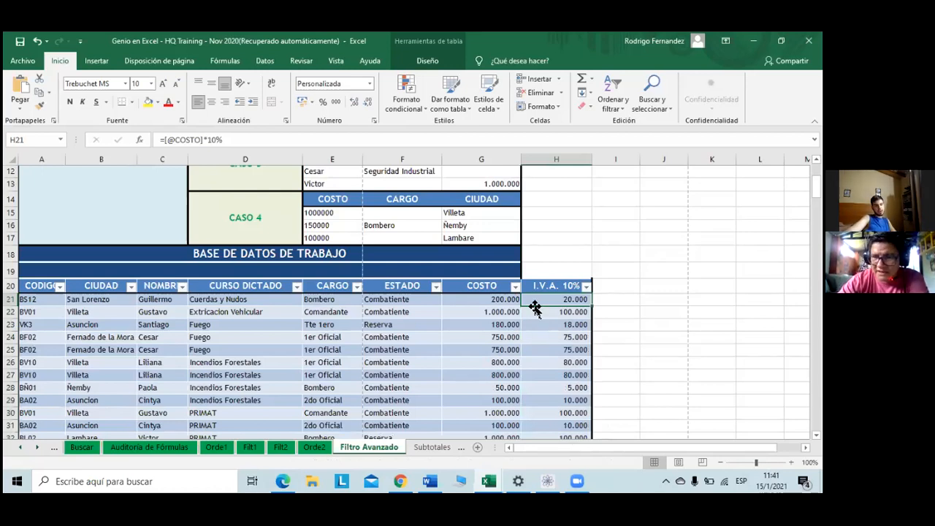
Step: Convert the working database table Tabla1, from the CODIGO header to the total row, into a normal range
{"action": "left_click", "coordinate": [45, 286]}
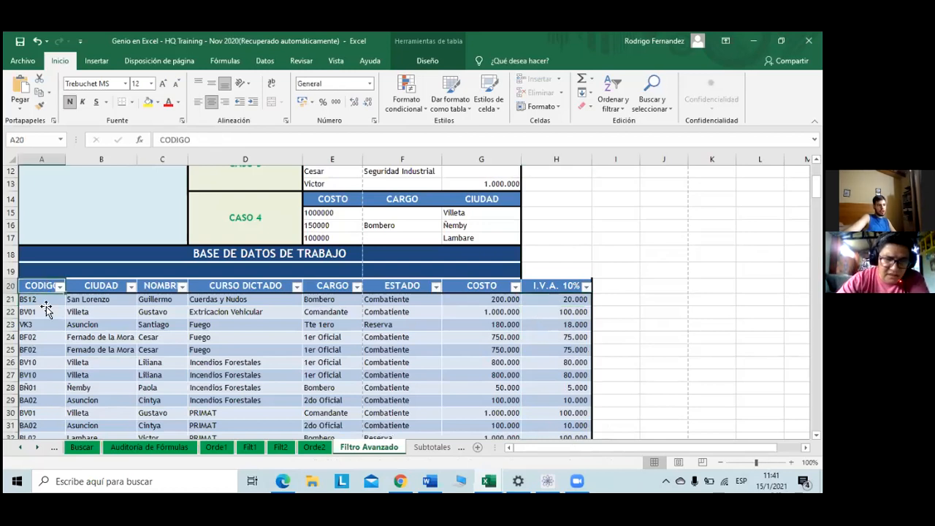
{"action": "left_click", "coordinate": [44, 301]}
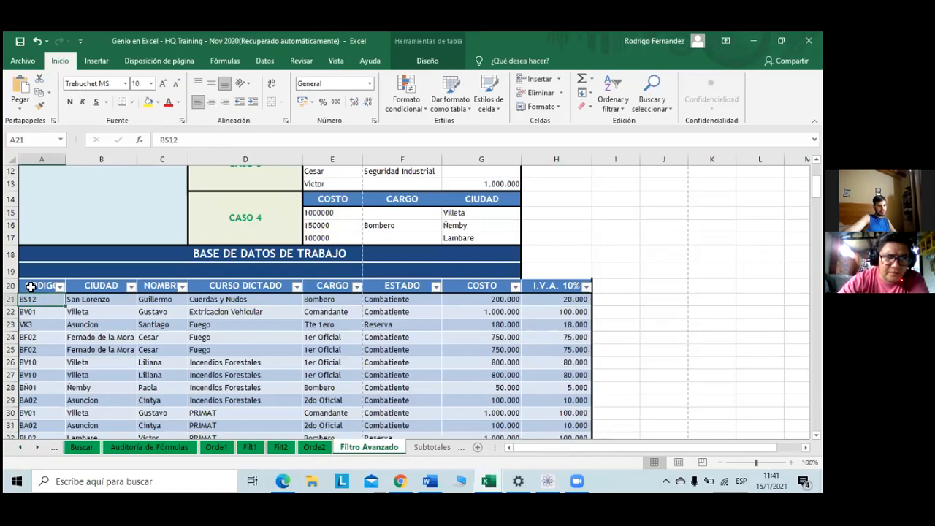
{"action": "left_click", "coordinate": [30, 286]}
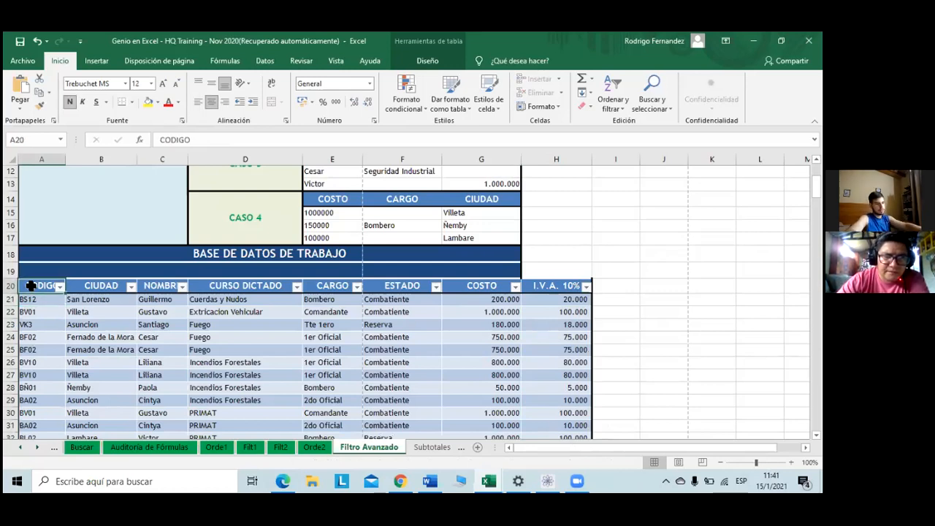
{"action": "key", "text": "ctrl+shift+Right"}
{"action": "key", "text": "ctrl+shift+Down"}
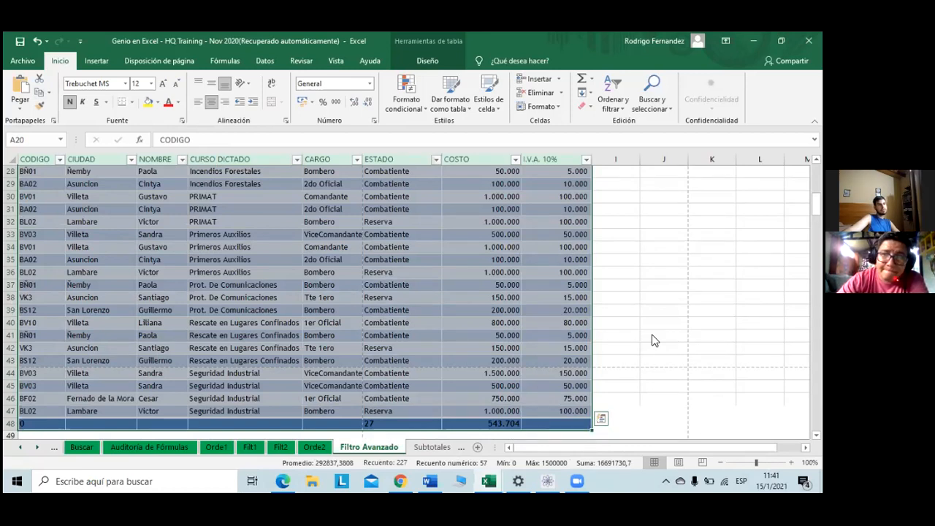
{"action": "left_click", "coordinate": [430, 63]}
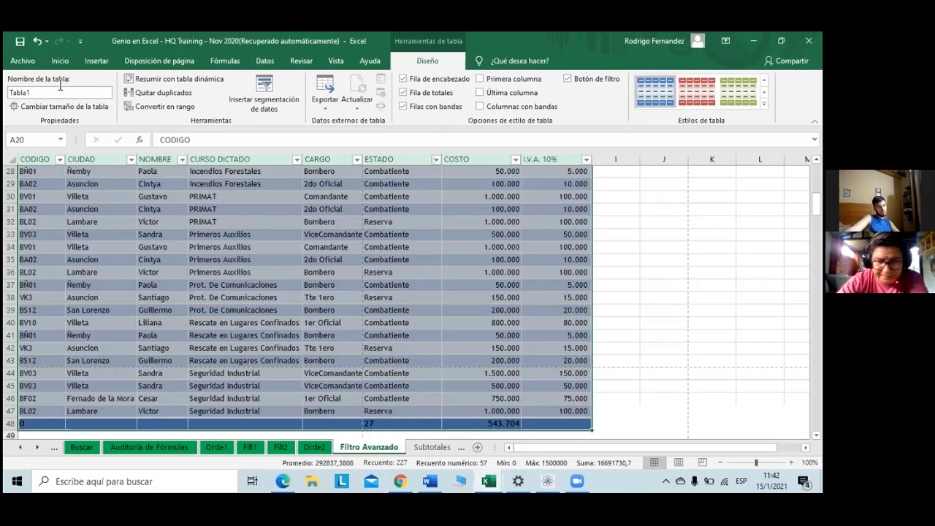
{"action": "left_click", "coordinate": [147, 105]}
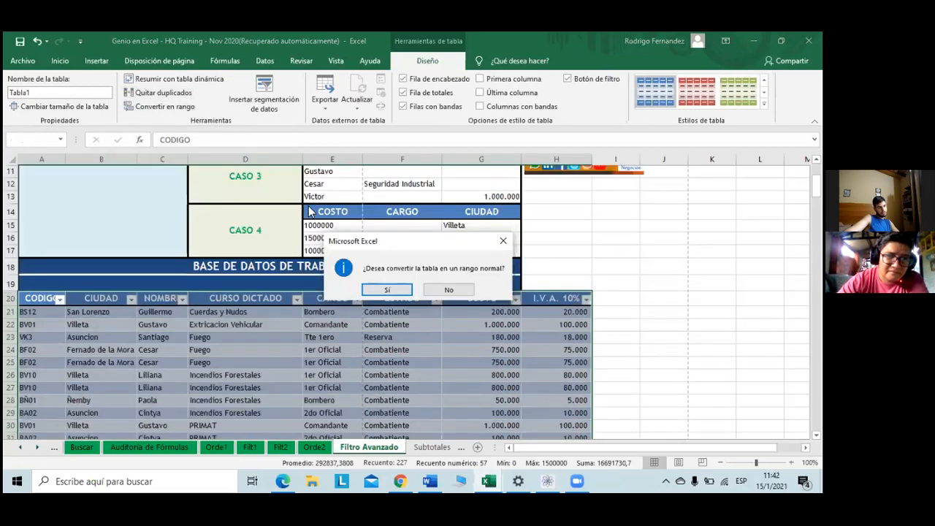
{"action": "left_click", "coordinate": [395, 290]}
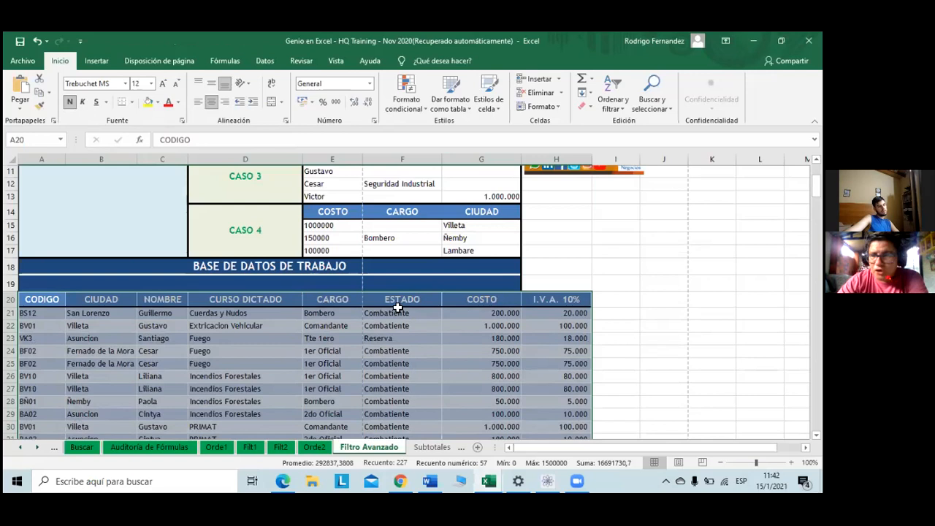
Step: Inspect the converted range, checking the formulas of the COSTO total in G48 and the first I.V.A. value in H21
{"action": "left_click", "coordinate": [406, 310]}
{"action": "scroll", "coordinate": [424, 300], "scroll_direction": "down", "scroll_amount": 2}
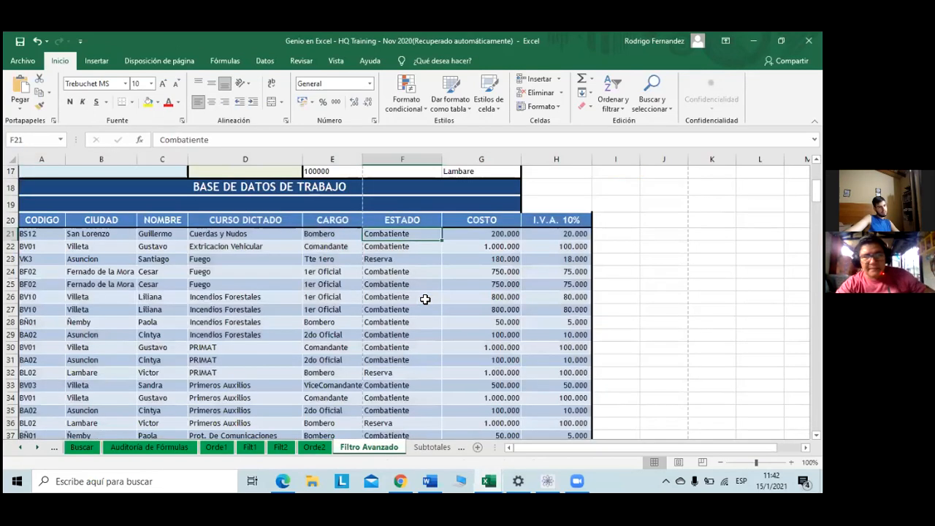
{"action": "scroll", "coordinate": [506, 338], "scroll_direction": "down", "scroll_amount": 5}
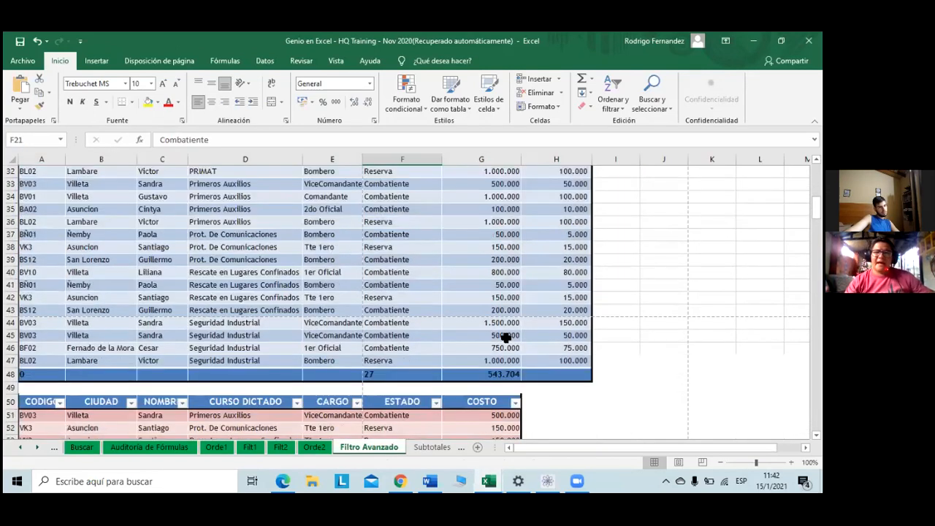
{"action": "left_click", "coordinate": [531, 374]}
{"action": "left_click", "coordinate": [506, 373]}
{"action": "scroll", "coordinate": [506, 375], "scroll_direction": "up", "scroll_amount": 4}
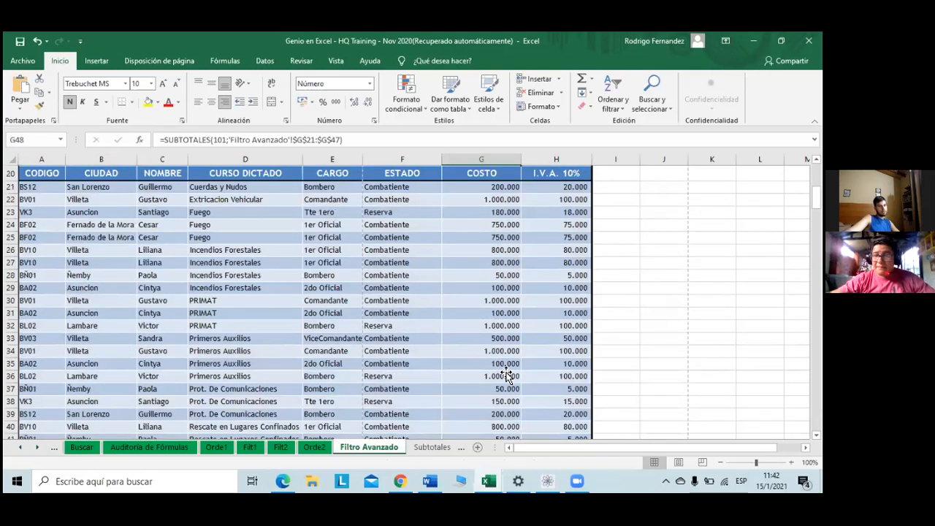
{"action": "scroll", "coordinate": [506, 375], "scroll_direction": "up", "scroll_amount": 4}
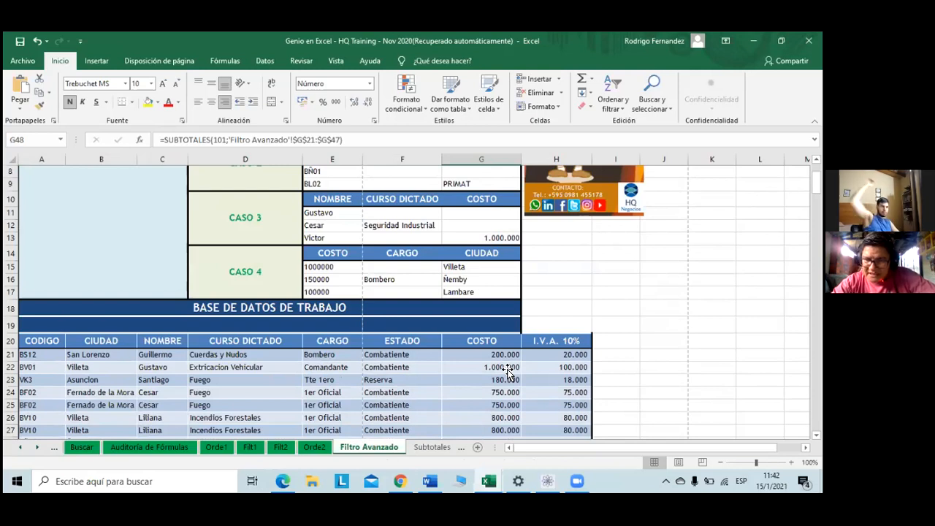
{"action": "left_click", "coordinate": [554, 356]}
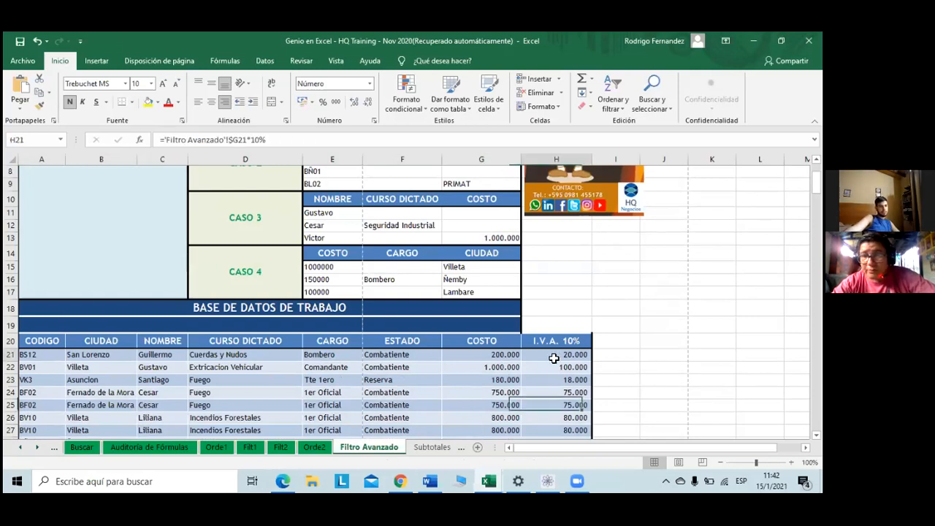
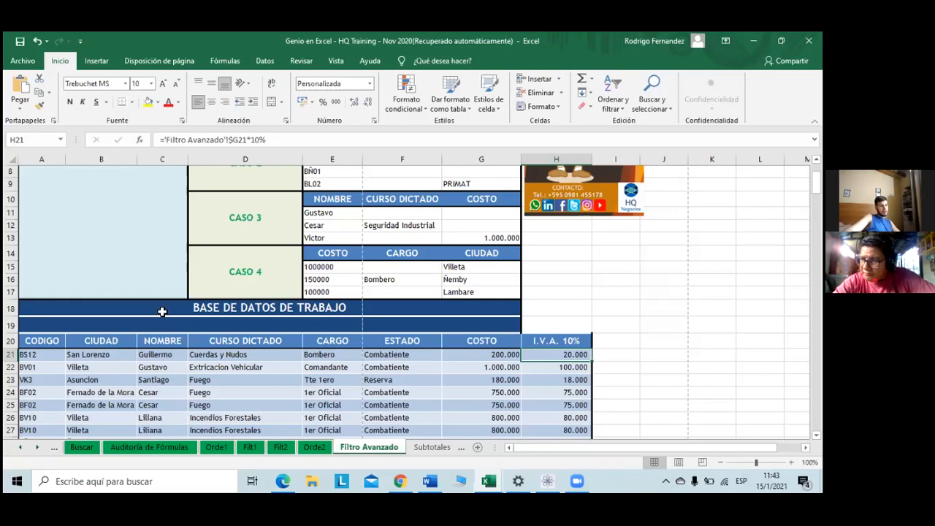
Step: Select the database records with the total row, then only A21:H47, leaving out the headers and the total row
{"action": "left_click", "coordinate": [29, 355]}
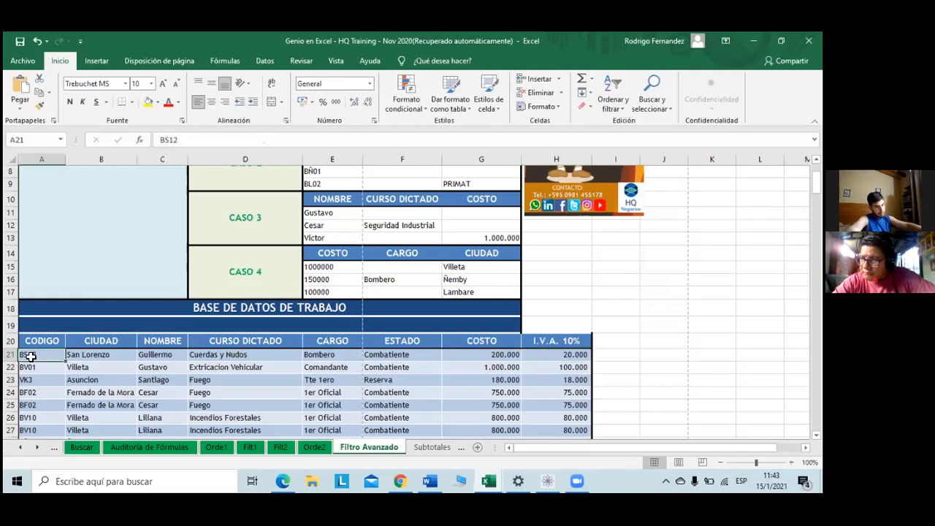
{"action": "key", "text": "ctrl+shift+Right"}
{"action": "key", "text": "ctrl+shift+Down"}
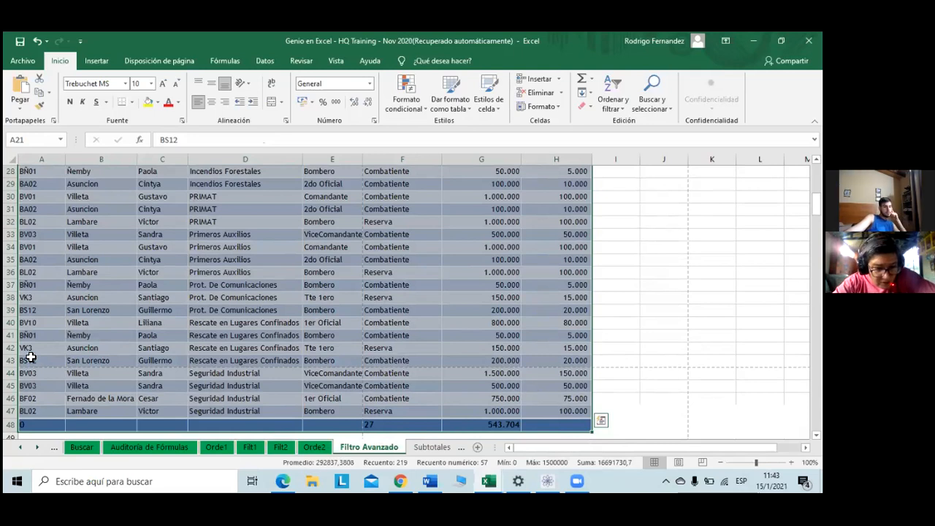
{"action": "scroll", "coordinate": [30, 357], "scroll_direction": "up", "scroll_amount": 2}
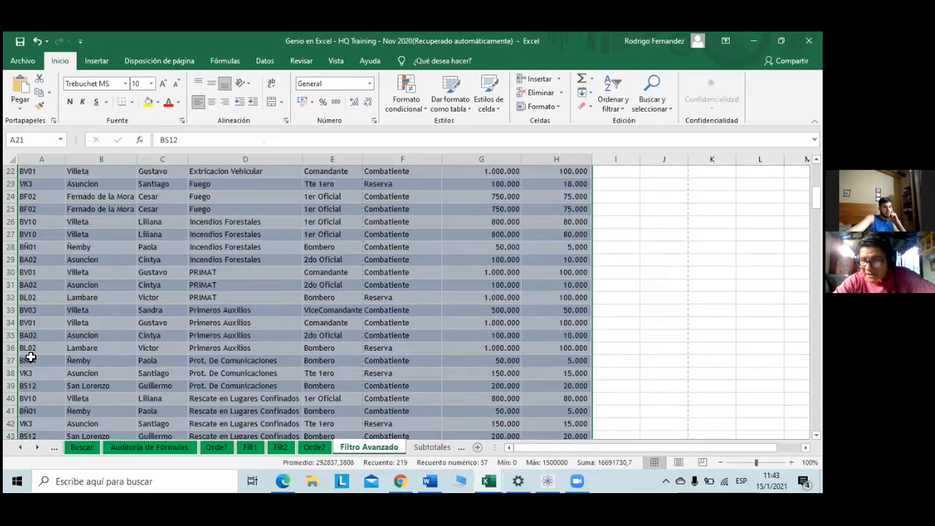
{"action": "scroll", "coordinate": [29, 357], "scroll_direction": "down", "scroll_amount": 1}
{"action": "scroll", "coordinate": [30, 357], "scroll_direction": "down", "scroll_amount": 2}
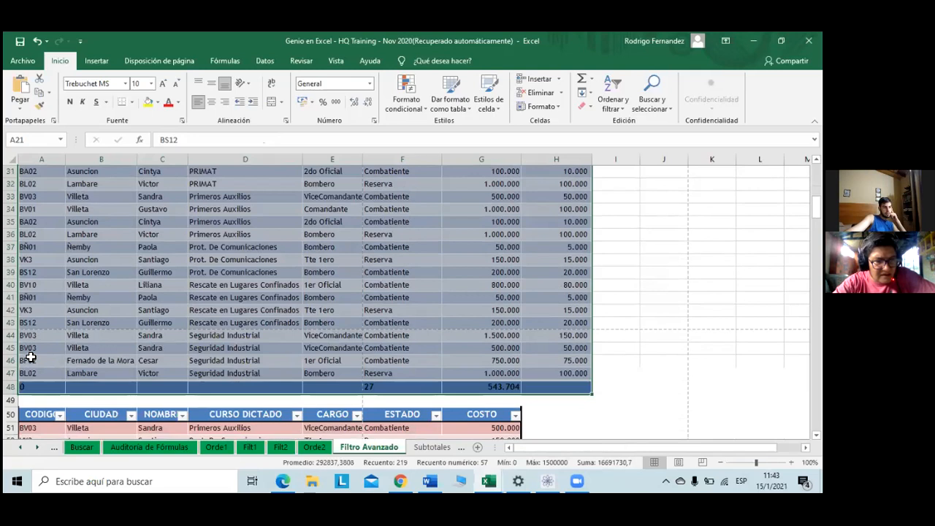
{"action": "left_click_drag", "start_coordinate": [570, 373], "coordinate": [28, 228]}
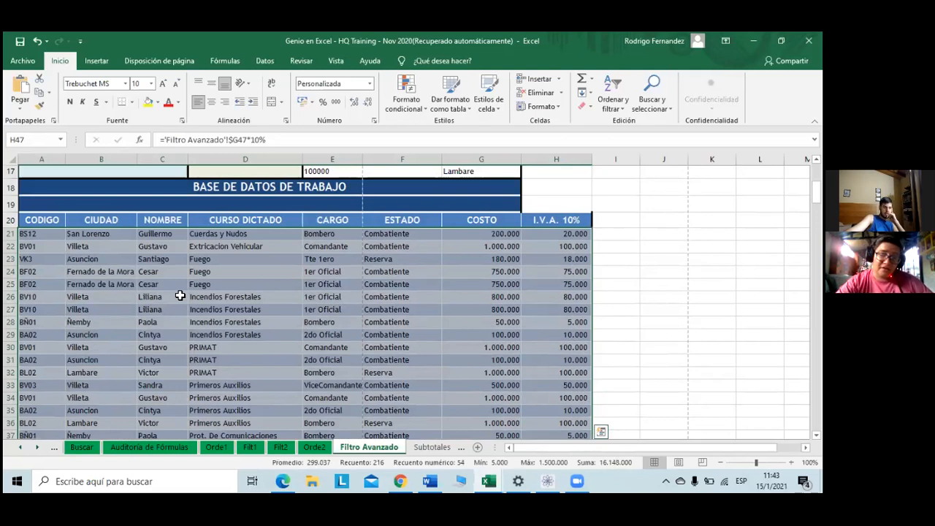
{"action": "double_click", "coordinate": [179, 295]}
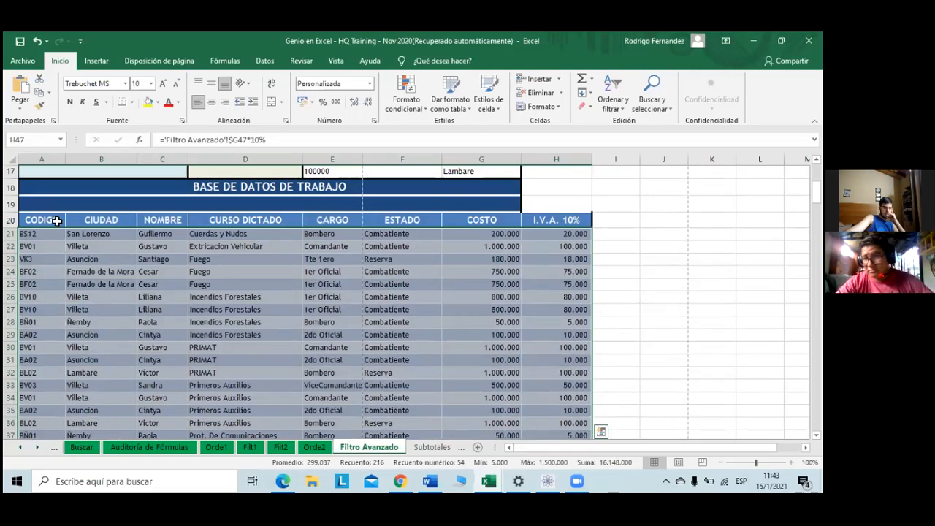
Step: Convert the range A20:H48, including its header row, back into a table
{"action": "left_click", "coordinate": [56, 221]}
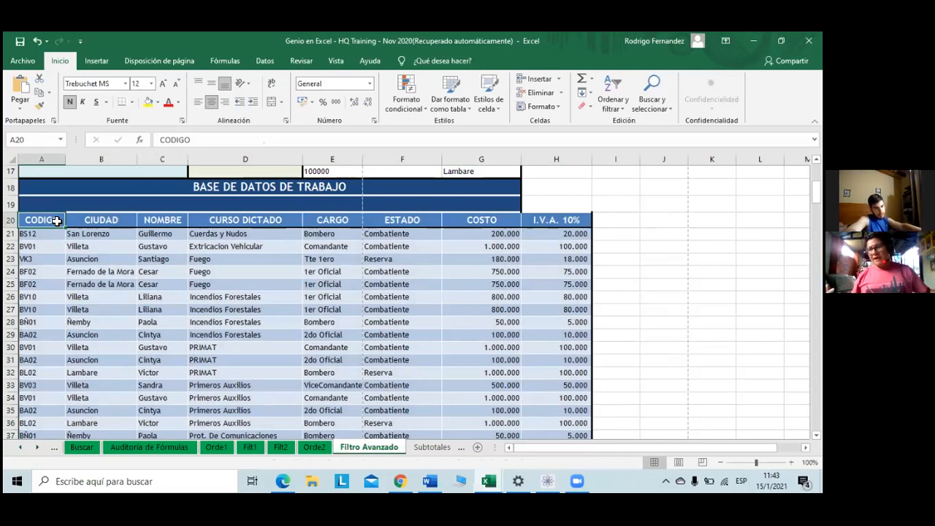
{"action": "key", "text": "ctrl+shift+End"}
{"action": "scroll", "coordinate": [110, 182], "scroll_direction": "up", "scroll_amount": 10}
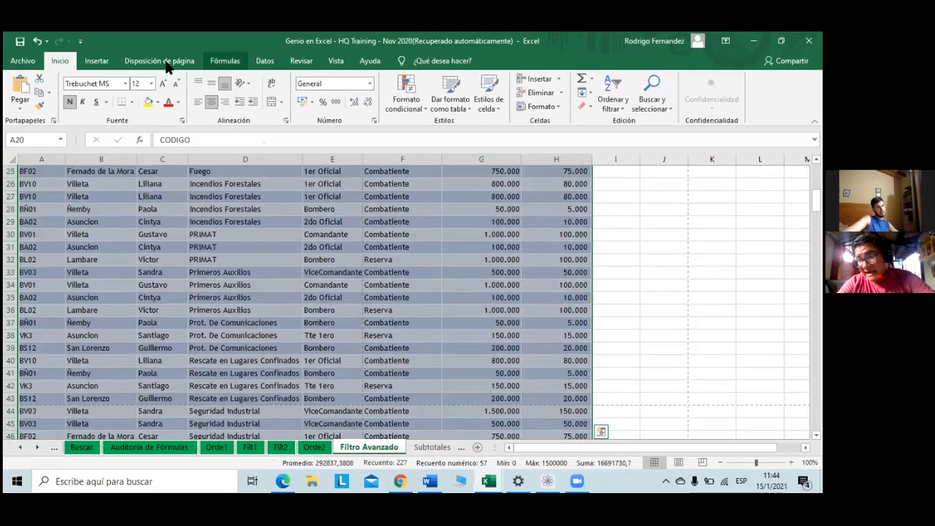
{"action": "left_click", "coordinate": [98, 63]}
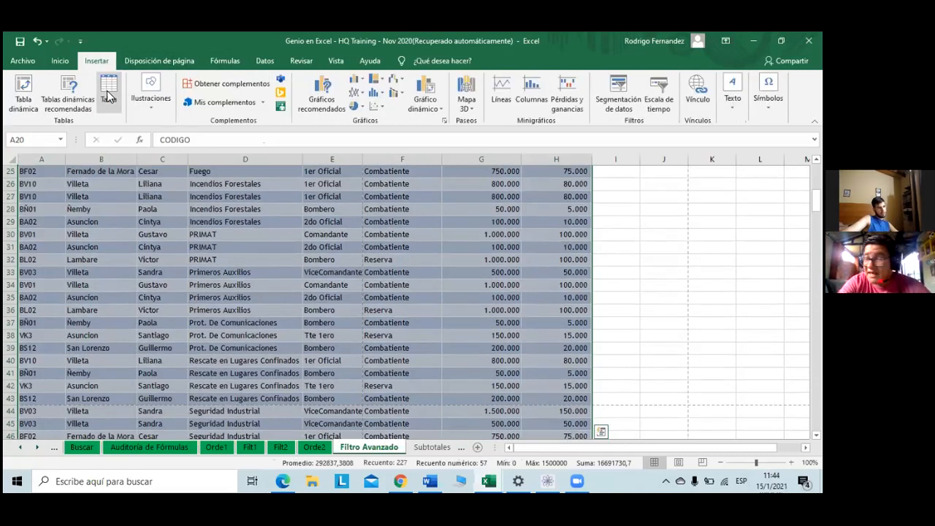
{"action": "left_click", "coordinate": [107, 96]}
{"action": "left_click", "coordinate": [452, 365]}
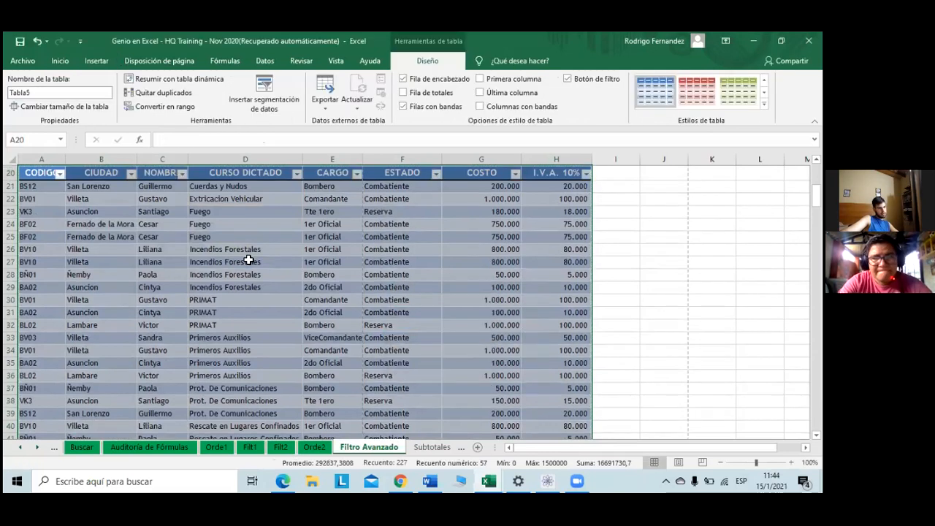
Step: Rename the new database table as Tabla1
{"action": "left_click", "coordinate": [82, 91]}
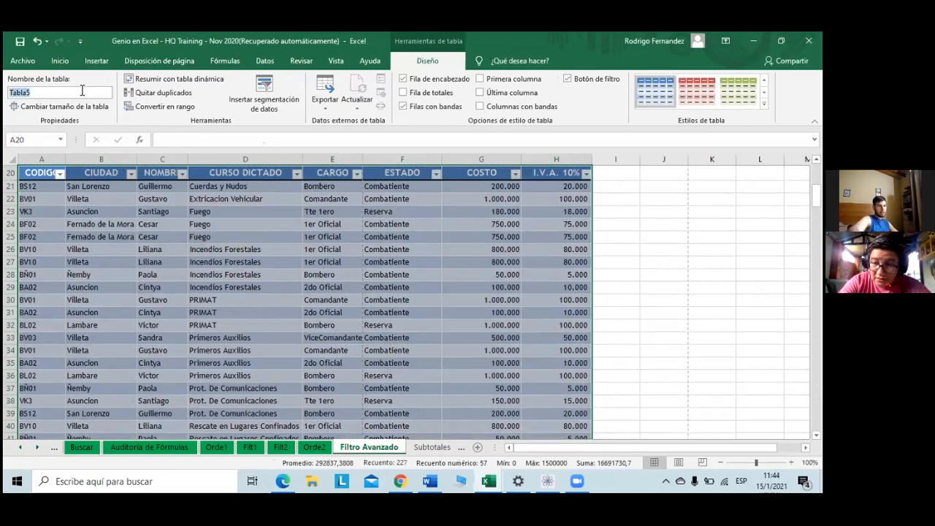
{"action": "key", "text": "Right"}
{"action": "key", "text": "BackSpace"}
{"action": "type", "text": "1"}
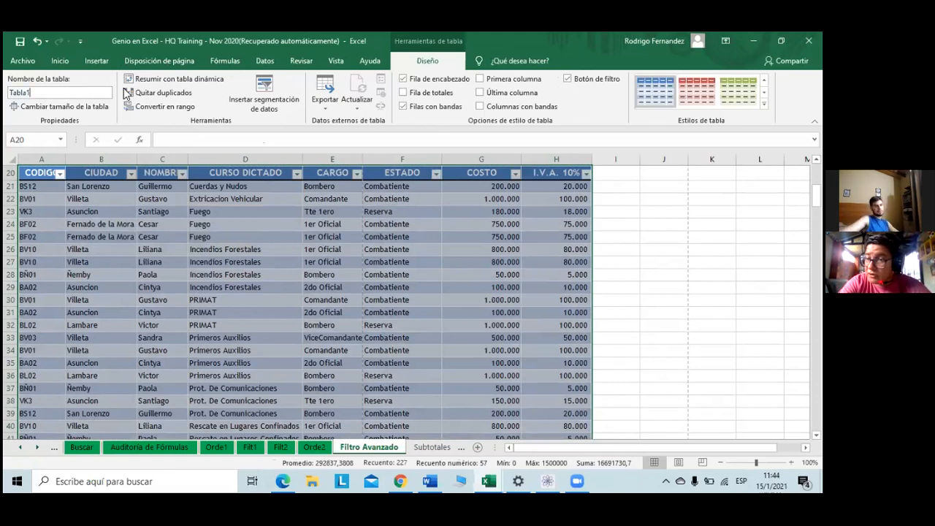
{"action": "left_click", "coordinate": [271, 213]}
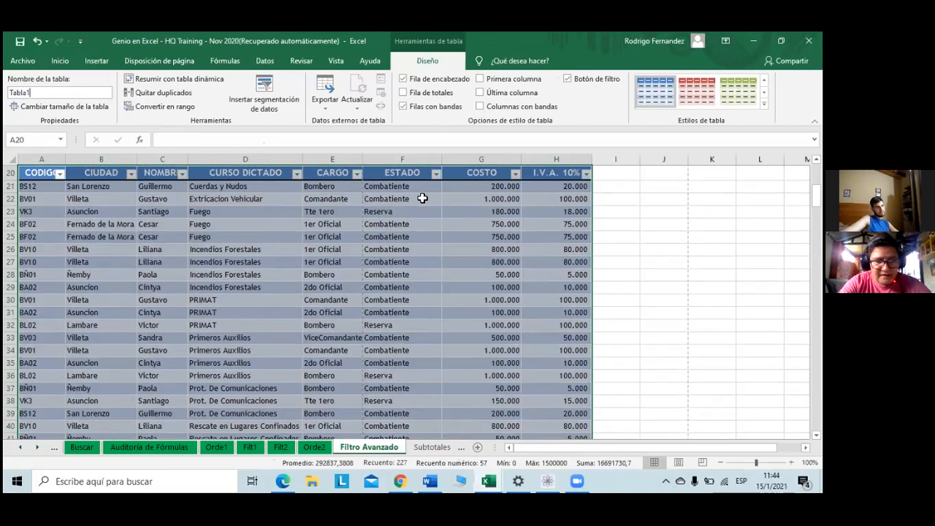
{"action": "scroll", "coordinate": [422, 198], "scroll_direction": "down", "scroll_amount": 1}
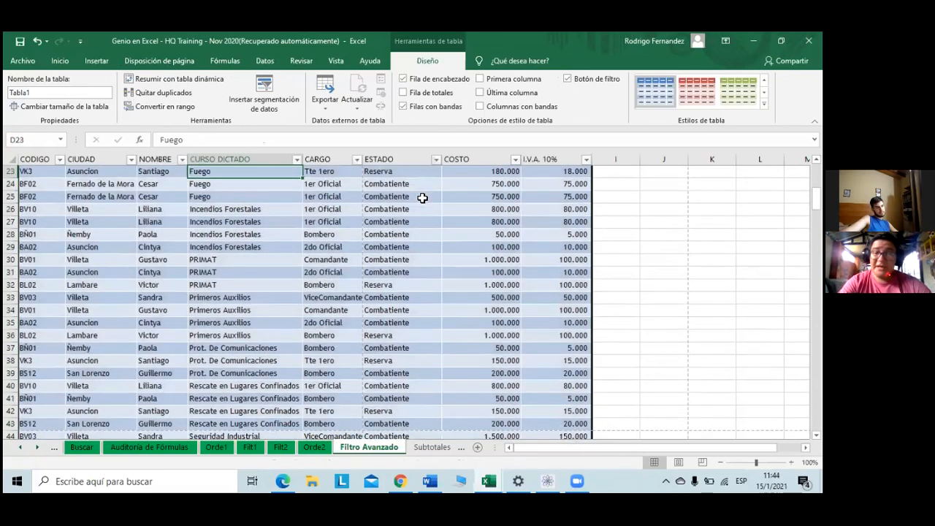
Step: Split the worksheet window just above the BASE DE DATOS DE TRABAJO title row, keeping the CASO 4 criteria in the upper pane
{"action": "scroll", "coordinate": [423, 198], "scroll_direction": "down", "scroll_amount": 3}
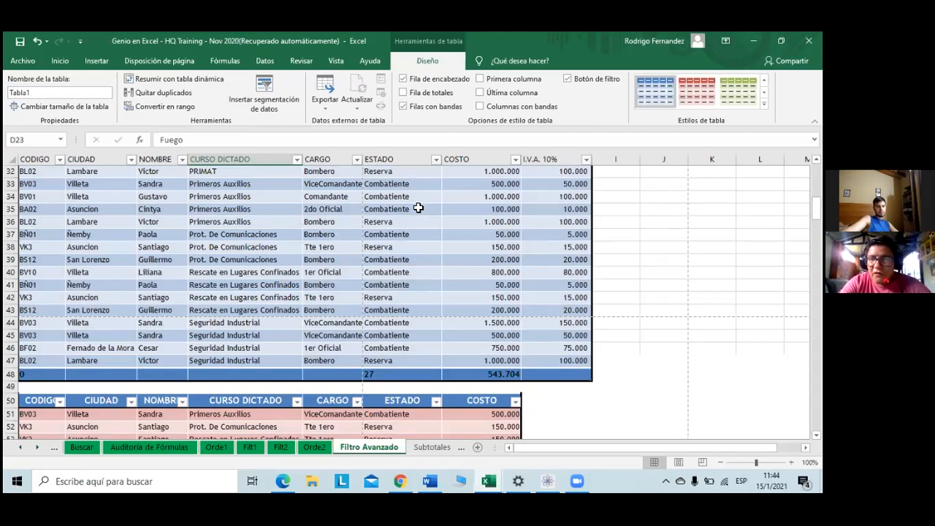
{"action": "scroll", "coordinate": [410, 247], "scroll_direction": "up", "scroll_amount": 5}
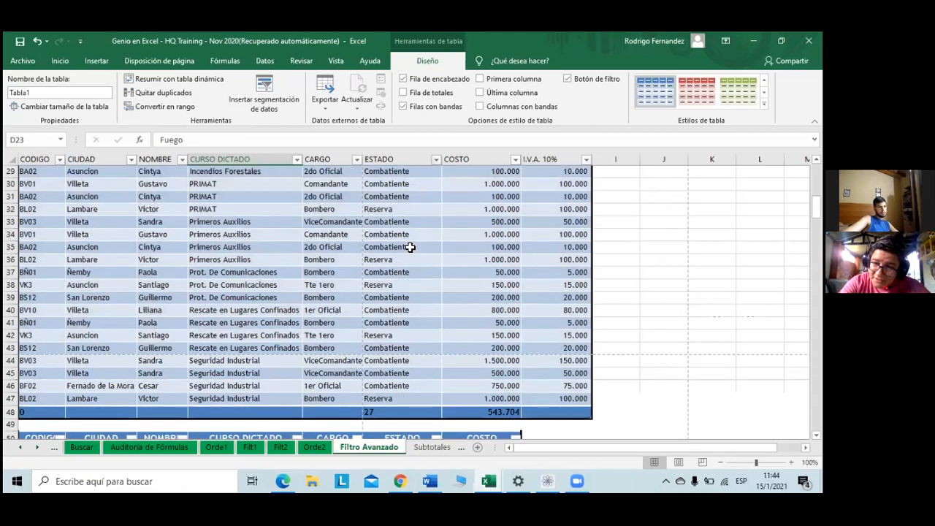
{"action": "scroll", "coordinate": [246, 242], "scroll_direction": "up", "scroll_amount": 2}
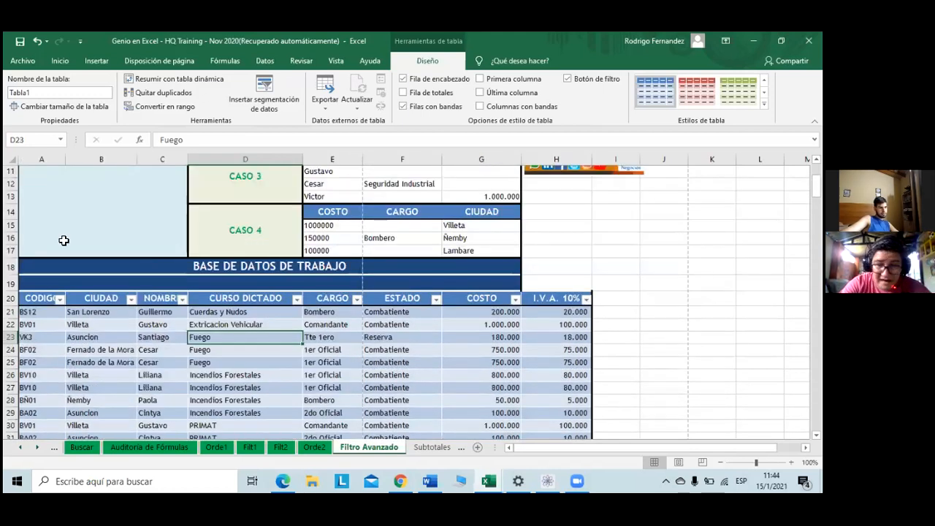
{"action": "left_click", "coordinate": [34, 266]}
{"action": "scroll", "coordinate": [62, 251], "scroll_direction": "down", "scroll_amount": 1}
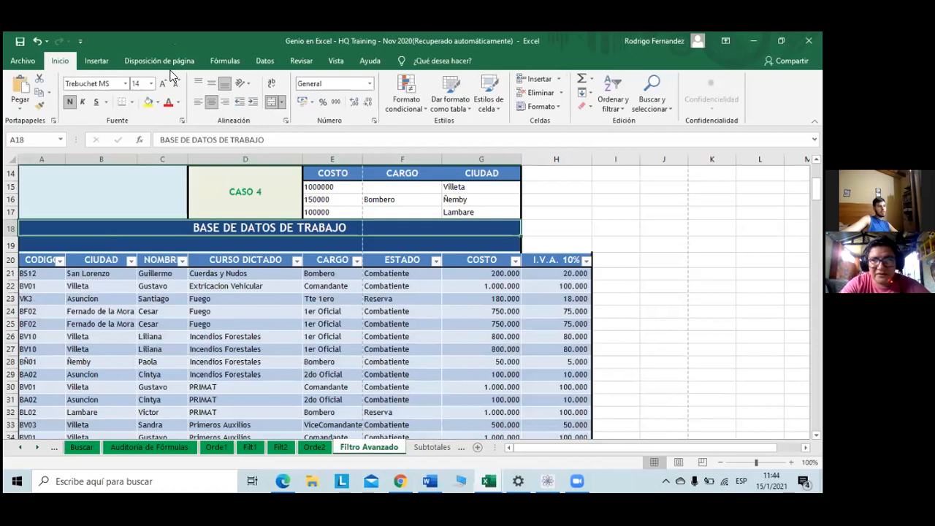
{"action": "left_click", "coordinate": [332, 62]}
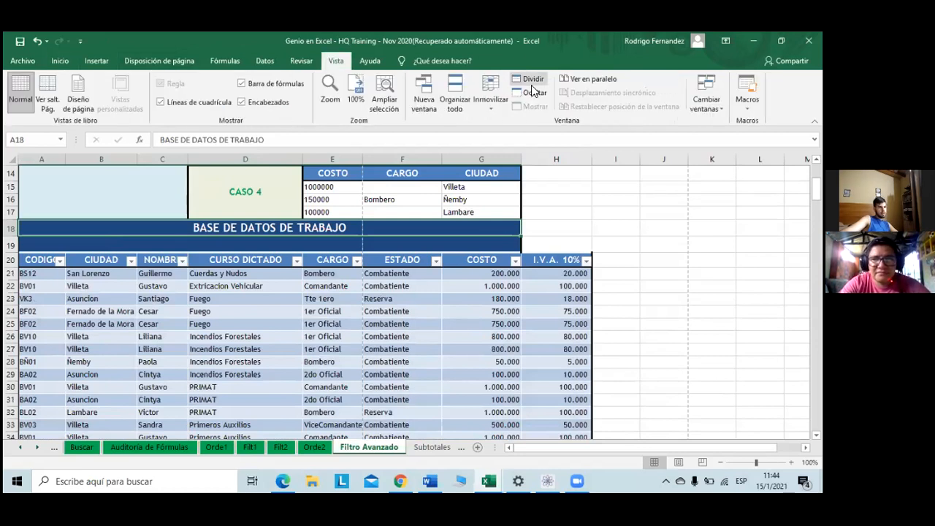
{"action": "left_click", "coordinate": [531, 81]}
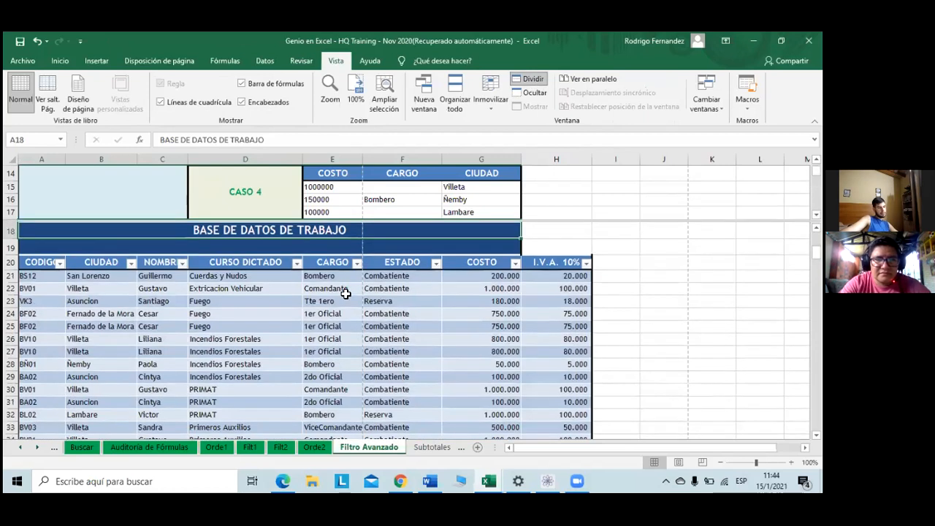
{"action": "scroll", "coordinate": [346, 293], "scroll_direction": "down", "scroll_amount": 3}
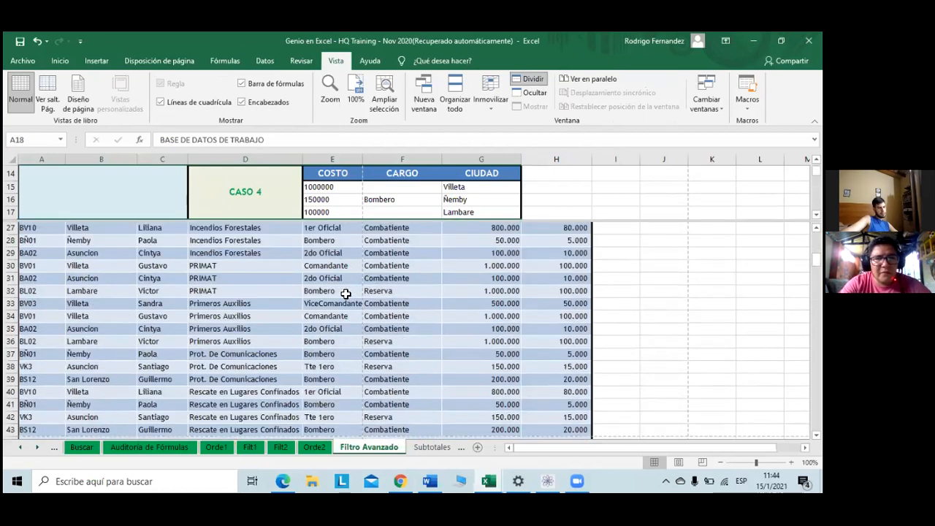
{"action": "scroll", "coordinate": [346, 293], "scroll_direction": "down", "scroll_amount": 3}
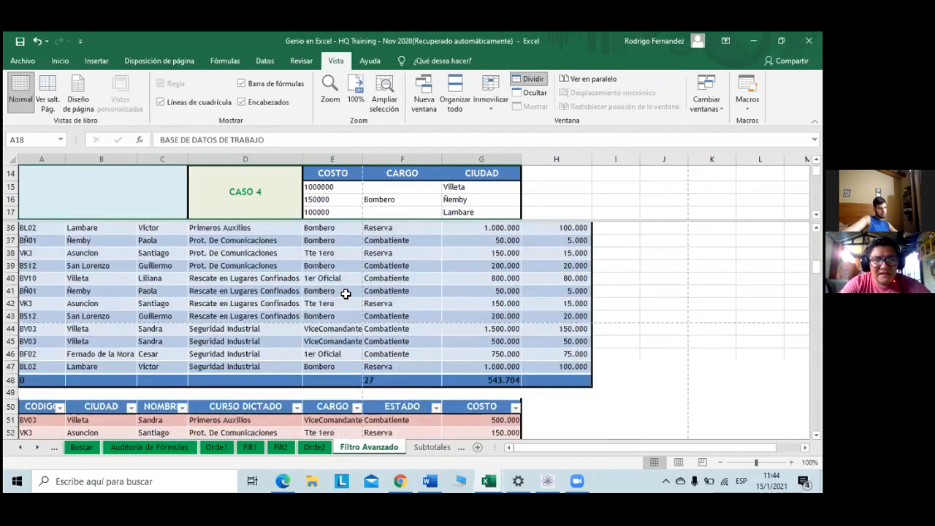
Step: Start an advanced filter from cell A21, the first record of the database table
{"action": "scroll", "coordinate": [345, 293], "scroll_direction": "up", "scroll_amount": 4}
{"action": "scroll", "coordinate": [119, 286], "scroll_direction": "up", "scroll_amount": 3}
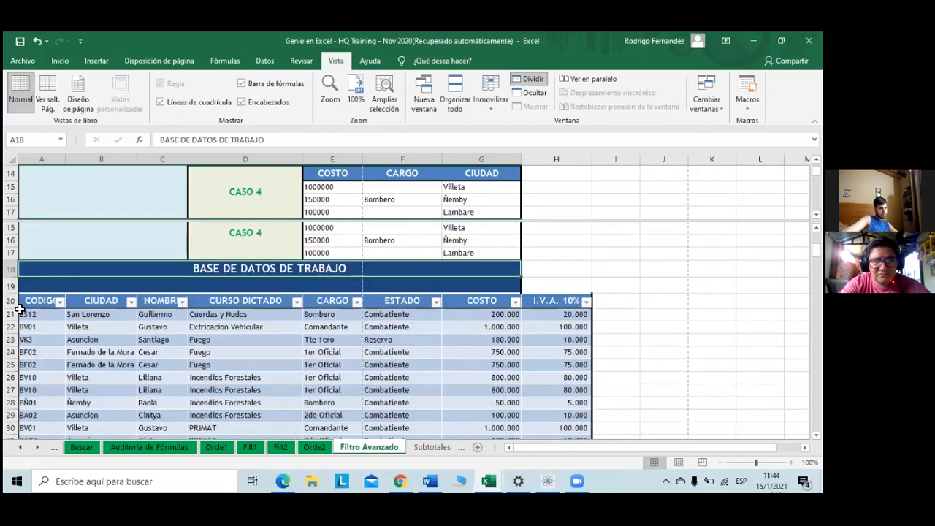
{"action": "left_click", "coordinate": [52, 315]}
{"action": "left_click", "coordinate": [268, 57]}
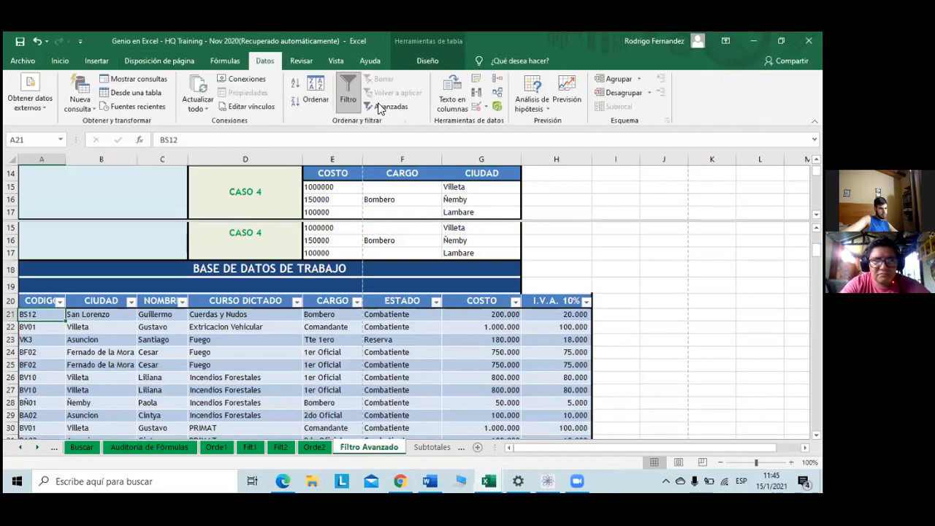
{"action": "left_click", "coordinate": [386, 107]}
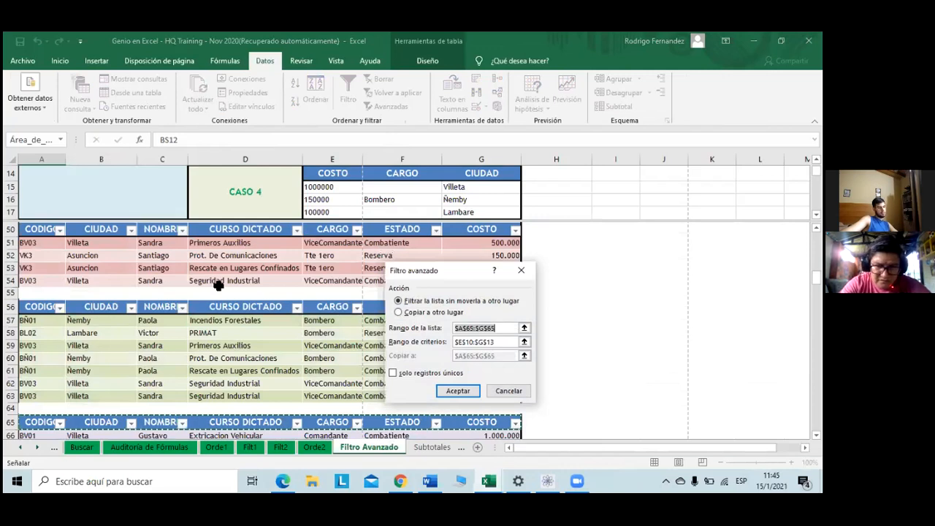
Step: Replace the advanced filter's list range with the database A20:H47, including the headers but not the total row
{"action": "scroll", "coordinate": [218, 285], "scroll_direction": "up", "scroll_amount": 3}
{"action": "scroll", "coordinate": [219, 287], "scroll_direction": "up", "scroll_amount": 3}
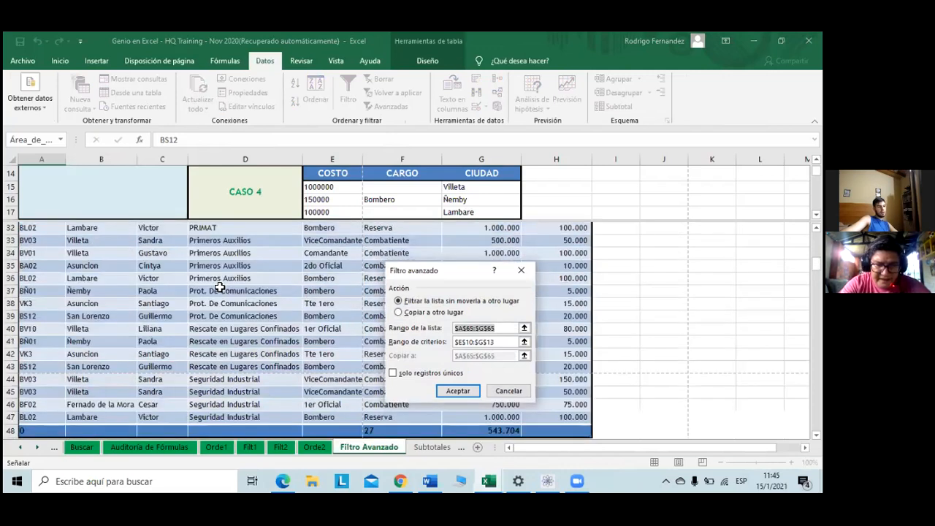
{"action": "scroll", "coordinate": [221, 287], "scroll_direction": "up", "scroll_amount": 4}
{"action": "scroll", "coordinate": [221, 286], "scroll_direction": "up", "scroll_amount": 1}
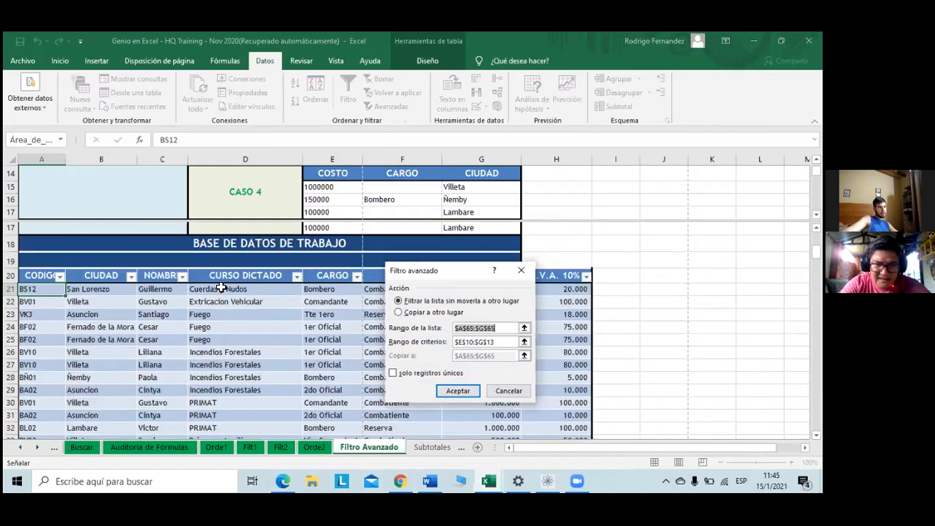
{"action": "scroll", "coordinate": [220, 288], "scroll_direction": "down", "scroll_amount": 6}
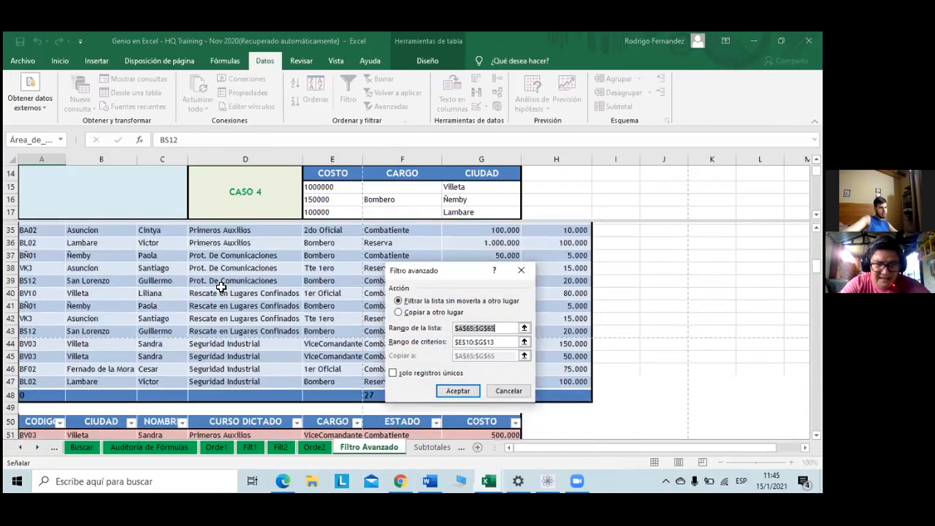
{"action": "scroll", "coordinate": [130, 347], "scroll_direction": "down", "scroll_amount": 7}
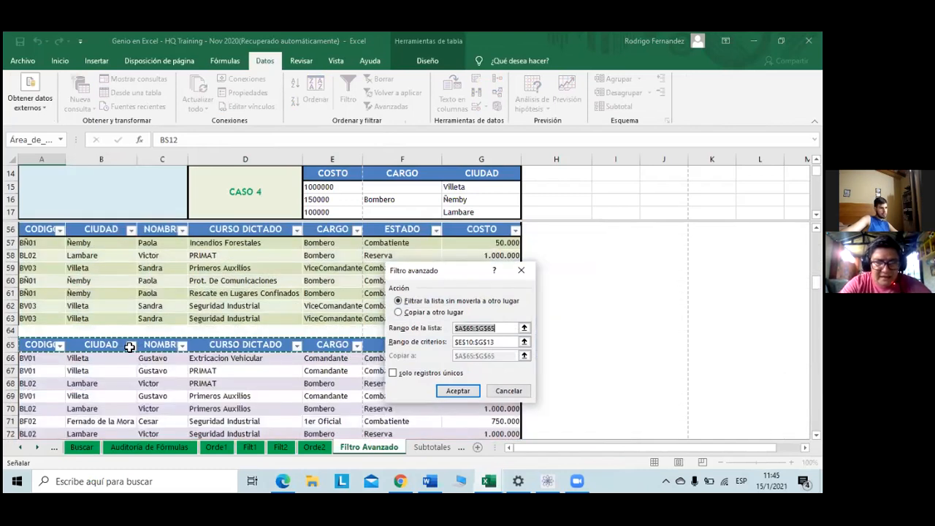
{"action": "scroll", "coordinate": [130, 347], "scroll_direction": "up", "scroll_amount": 1}
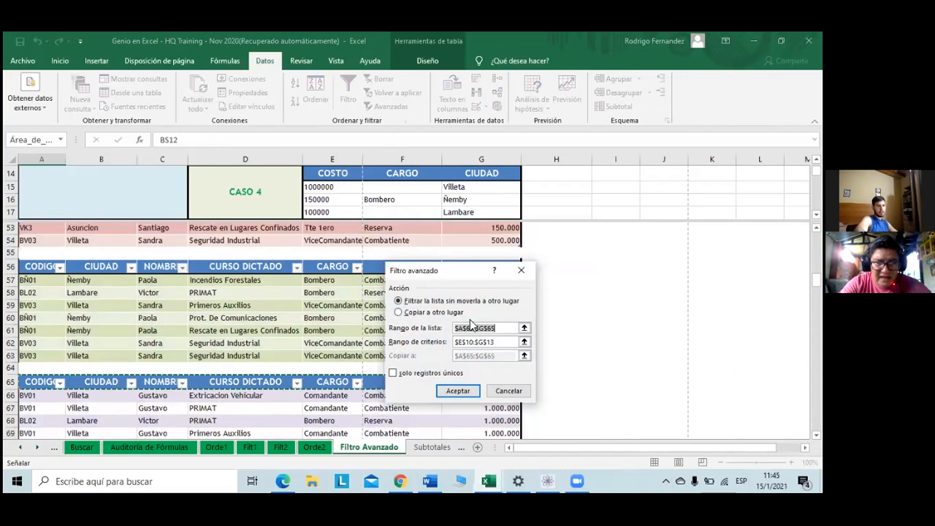
{"action": "scroll", "coordinate": [469, 319], "scroll_direction": "up", "scroll_amount": 3}
{"action": "key", "text": "BackSpace"}
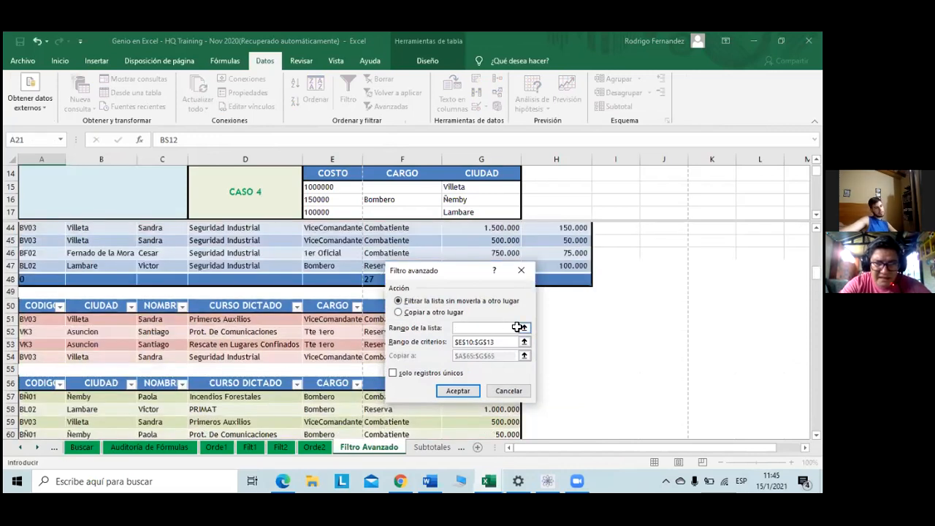
{"action": "scroll", "coordinate": [518, 326], "scroll_direction": "up", "scroll_amount": 4}
{"action": "scroll", "coordinate": [518, 326], "scroll_direction": "up", "scroll_amount": 5}
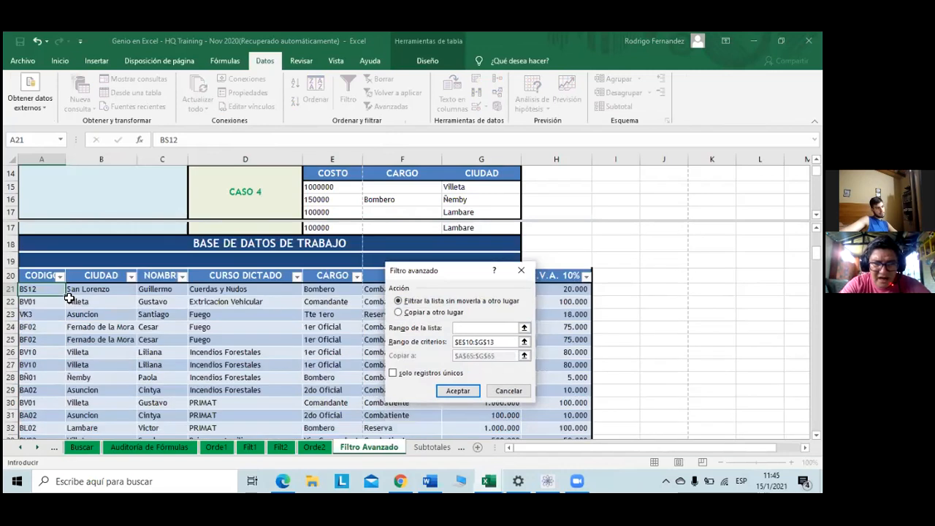
{"action": "left_click", "coordinate": [32, 276]}
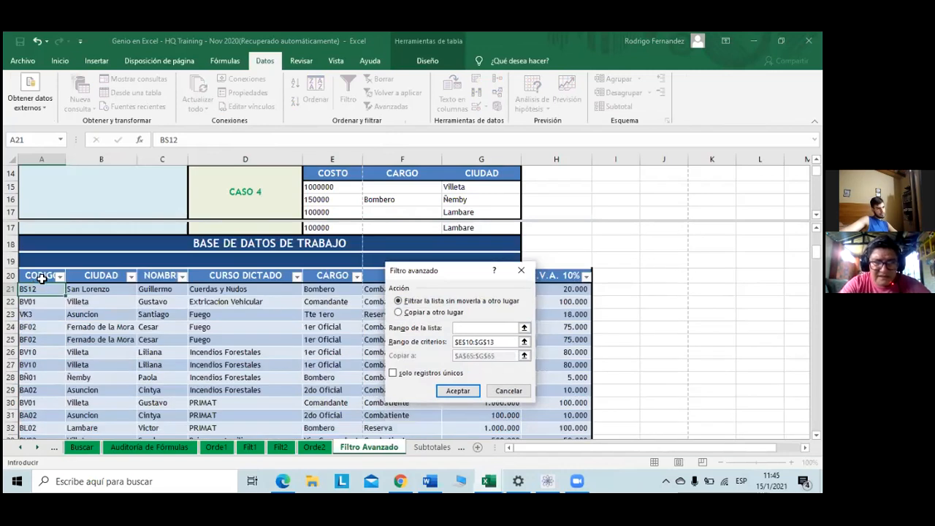
{"action": "left_click_drag", "start_coordinate": [487, 473], "coordinate": [554, 409]}
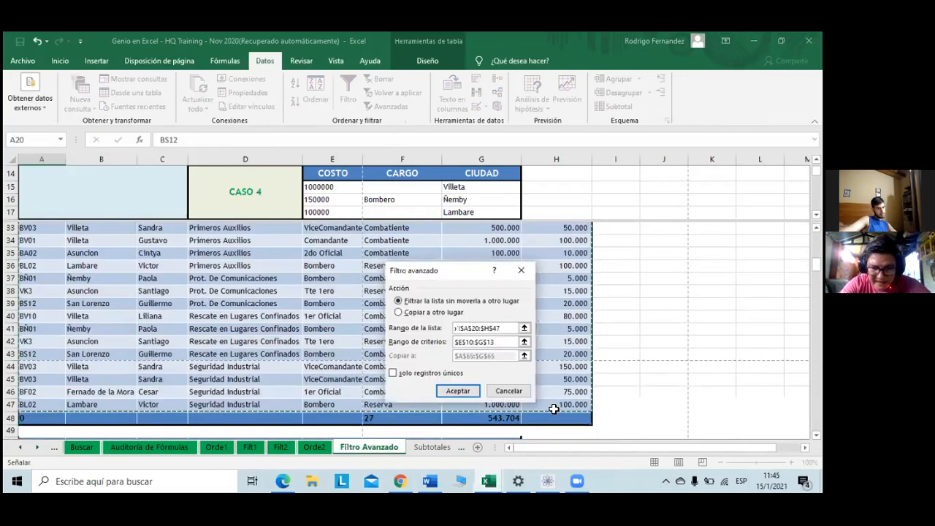
Step: Set the advanced filter's criteria range to the CASO 4 block E14:G17
{"action": "left_click", "coordinate": [507, 348]}
{"action": "key", "text": "BackSpace"}
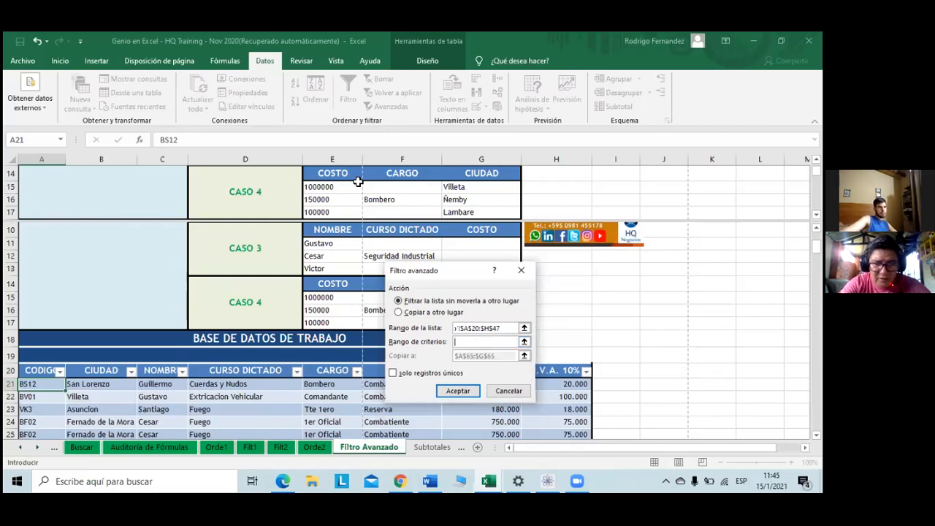
{"action": "left_click_drag", "start_coordinate": [334, 175], "coordinate": [473, 217]}
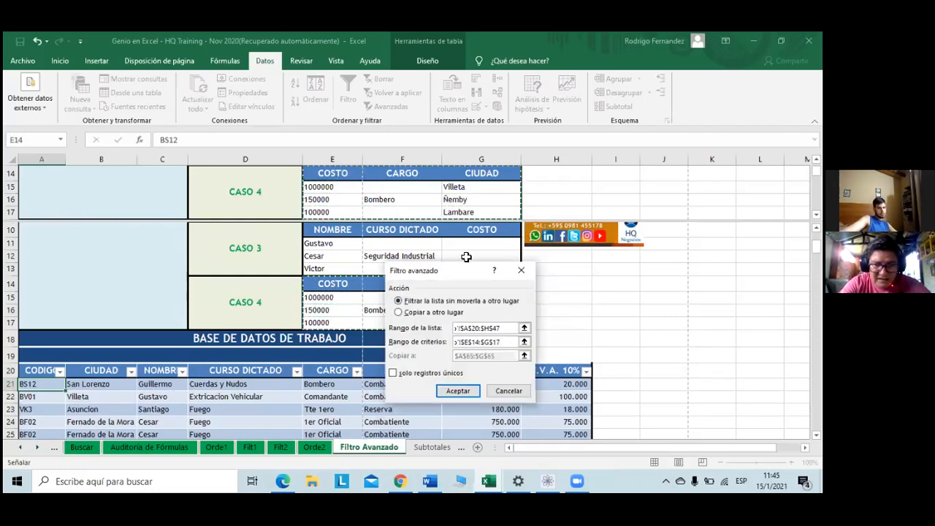
Step: Set the filter to copy its results to another location starting at A74, and run it
{"action": "left_click", "coordinate": [417, 312]}
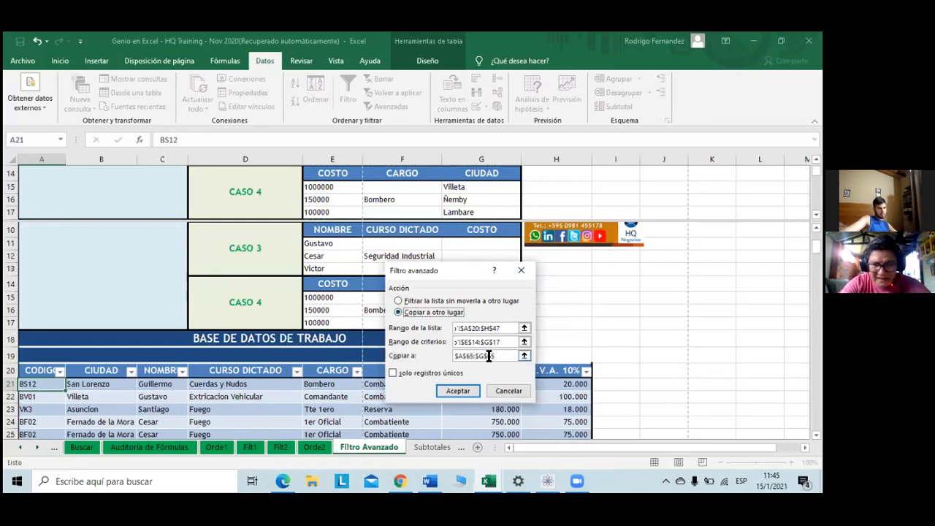
{"action": "left_click_drag", "start_coordinate": [490, 356], "coordinate": [414, 352]}
{"action": "key", "text": "BackSpace"}
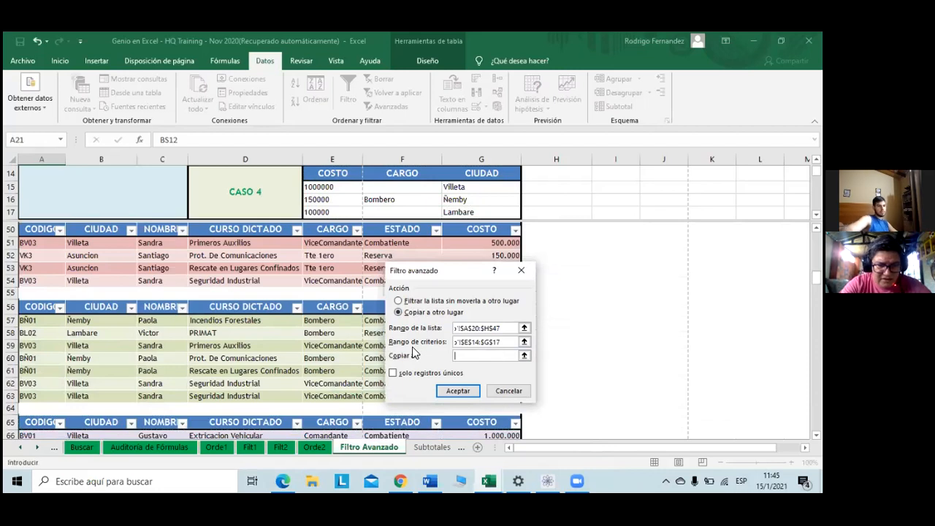
{"action": "scroll", "coordinate": [219, 366], "scroll_direction": "down", "scroll_amount": 4}
{"action": "scroll", "coordinate": [205, 372], "scroll_direction": "down", "scroll_amount": 2}
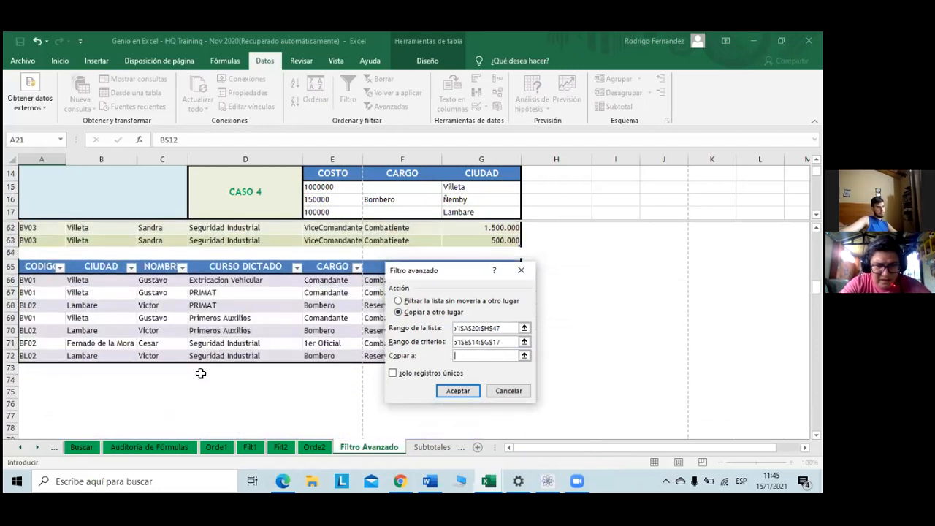
{"action": "left_click", "coordinate": [38, 348]}
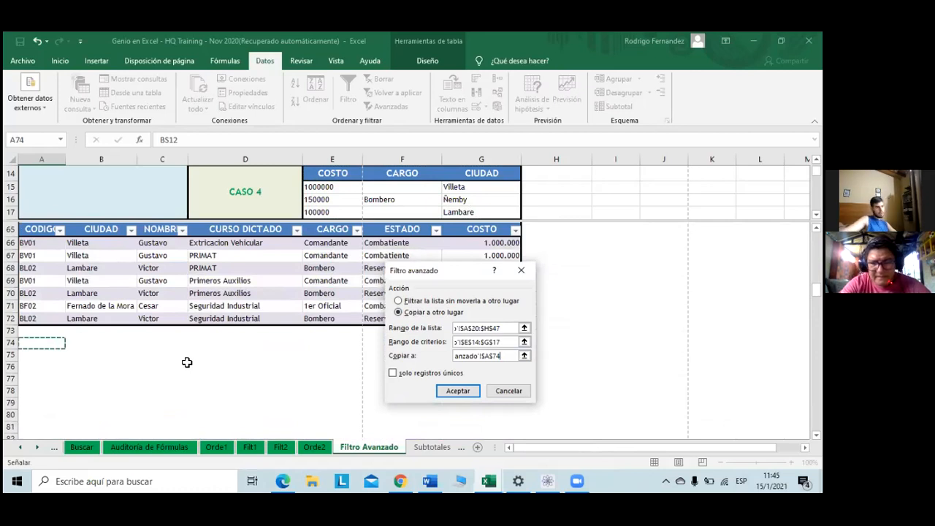
{"action": "left_click", "coordinate": [459, 390]}
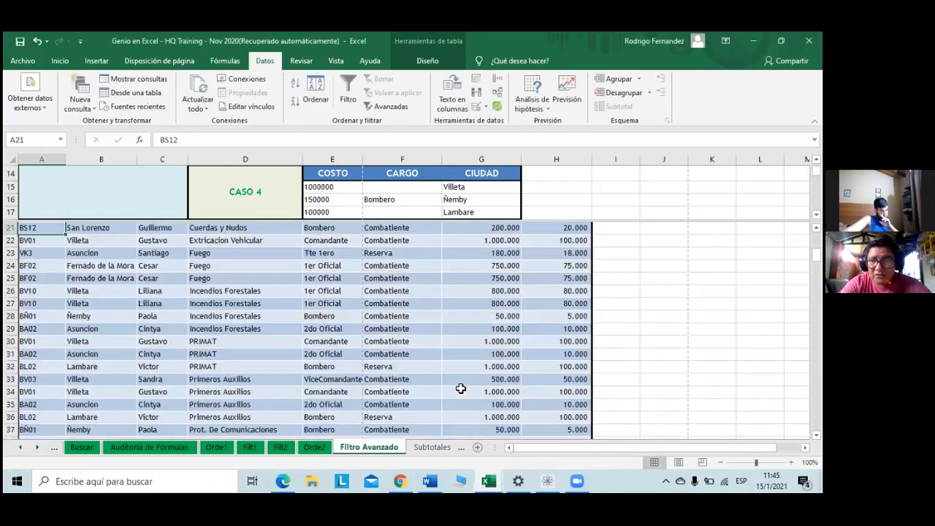
Step: Examine the CASO 4 extract below the other result tables and check the first I.V.A. 10% entry in H75
{"action": "scroll", "coordinate": [461, 389], "scroll_direction": "down", "scroll_amount": 3}
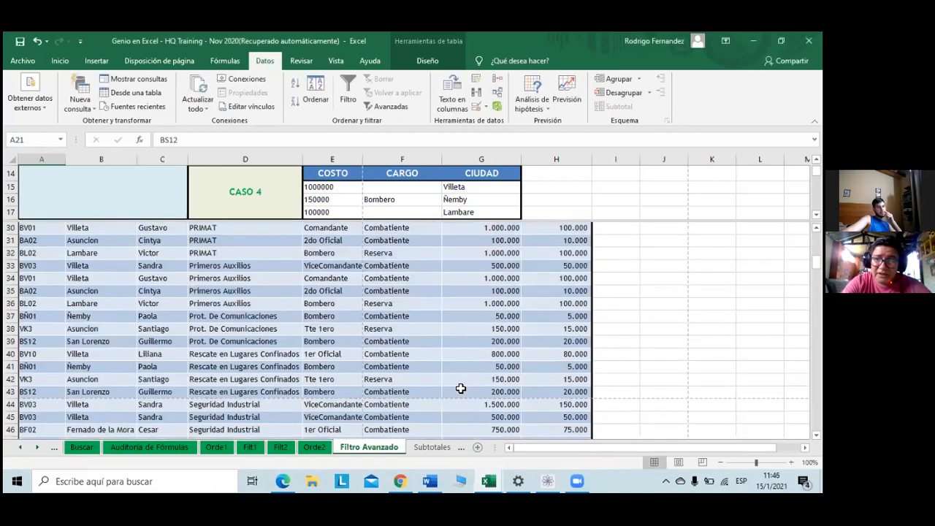
{"action": "scroll", "coordinate": [461, 389], "scroll_direction": "down", "scroll_amount": 10}
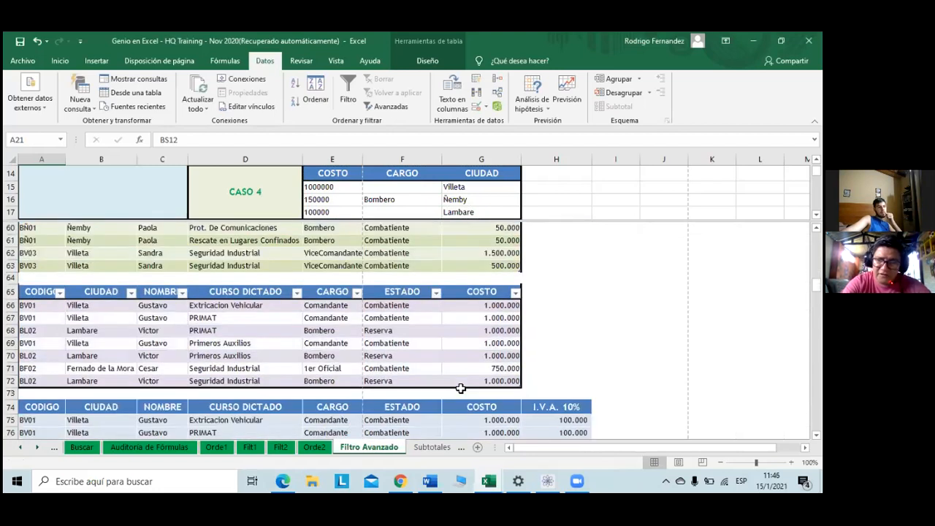
{"action": "scroll", "coordinate": [56, 346], "scroll_direction": "down", "scroll_amount": 2}
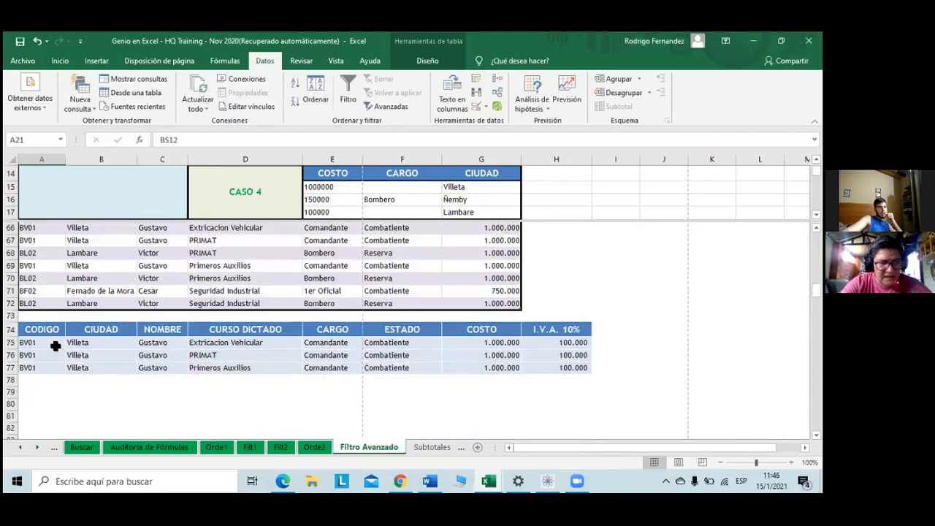
{"action": "left_click", "coordinate": [555, 342]}
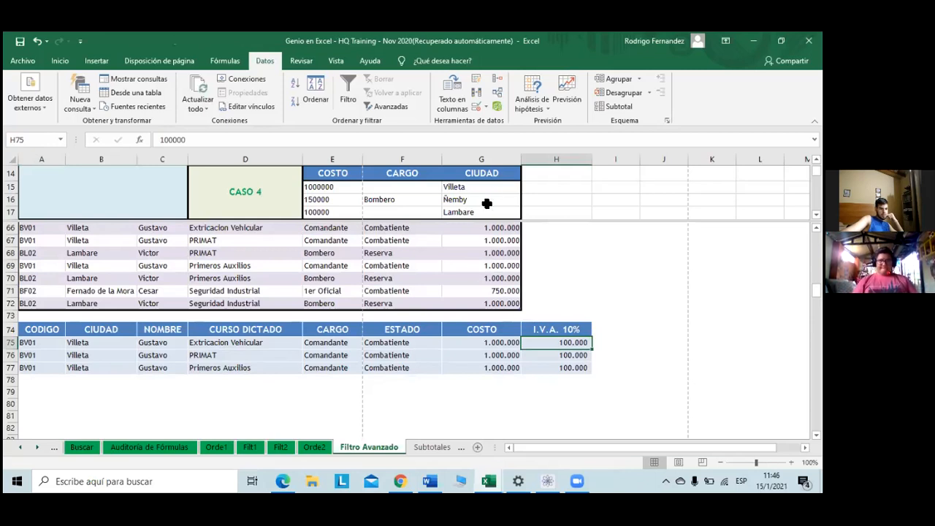
Step: Turn on filter buttons for the working database's header row A20:H20
{"action": "scroll", "coordinate": [404, 345], "scroll_direction": "up", "scroll_amount": 10}
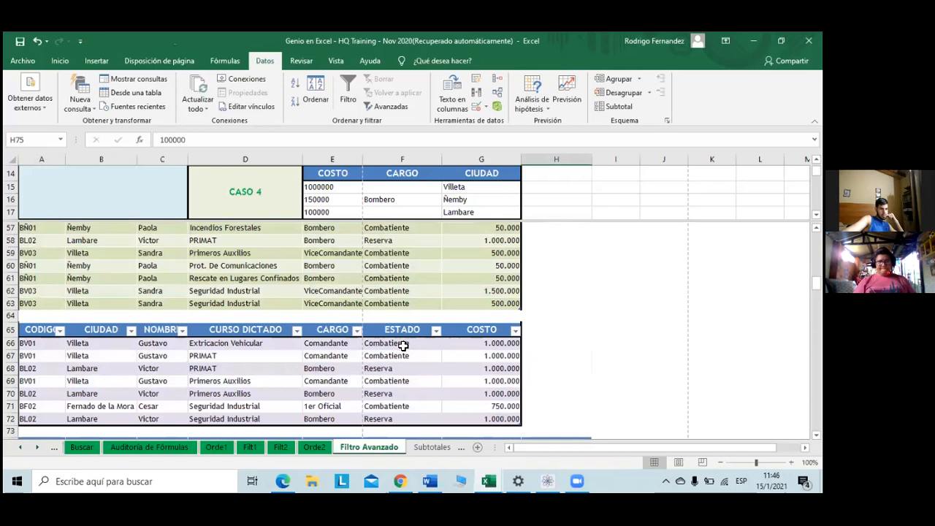
{"action": "scroll", "coordinate": [403, 345], "scroll_direction": "up", "scroll_amount": 7}
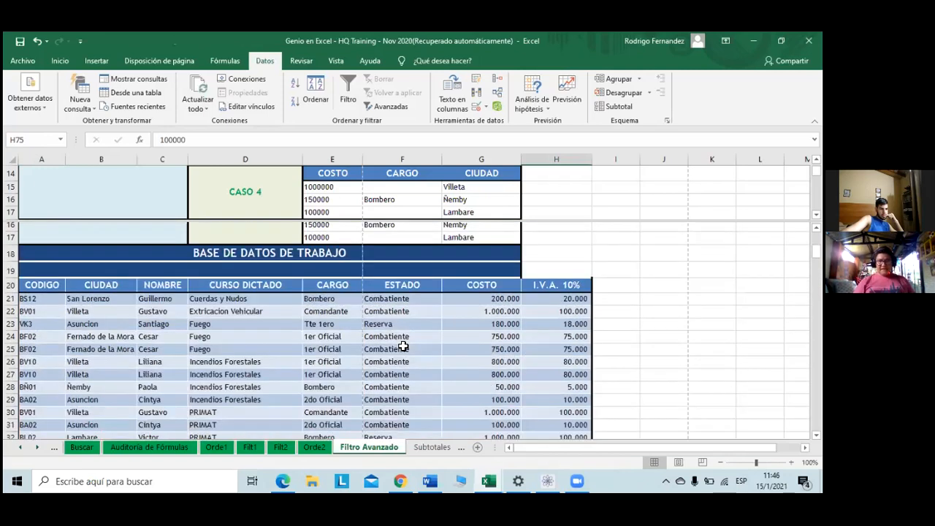
{"action": "left_click", "coordinate": [106, 298]}
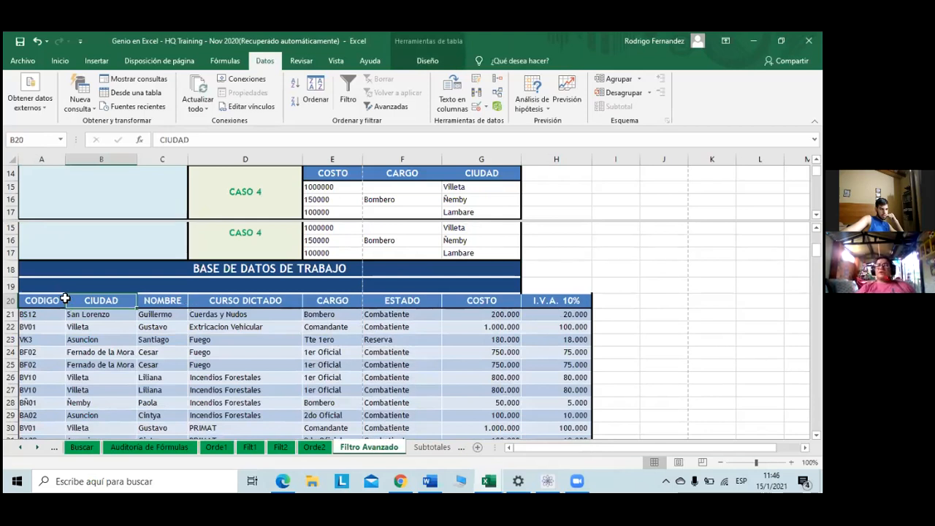
{"action": "left_click", "coordinate": [65, 300]}
{"action": "left_click", "coordinate": [540, 305], "text": "shift"}
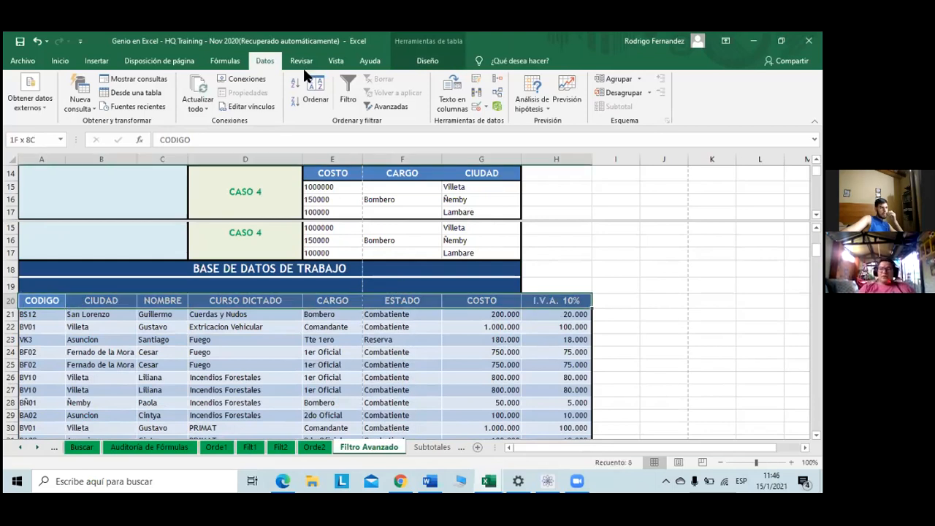
{"action": "left_click", "coordinate": [346, 86]}
{"action": "left_click", "coordinate": [162, 365]}
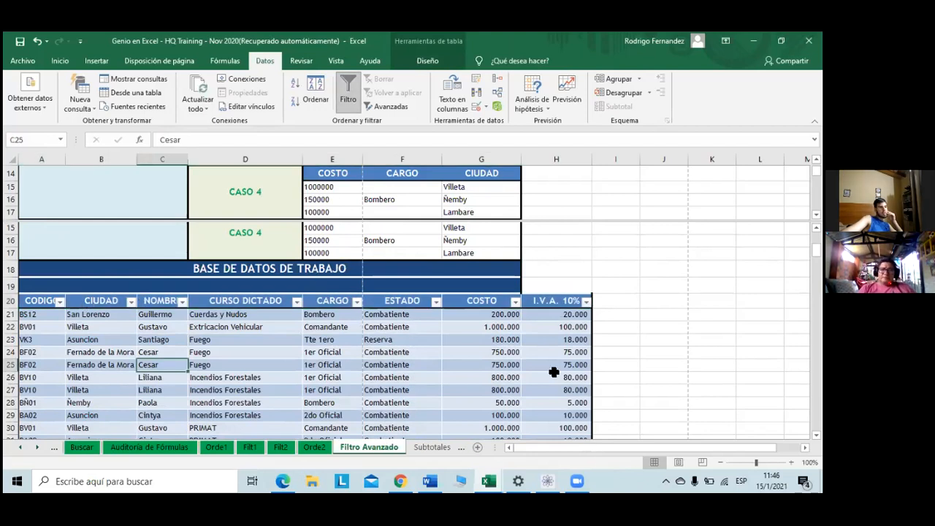
Step: Filter the database's COSTO column to show only the 1.000.000 records
{"action": "left_click", "coordinate": [516, 302]}
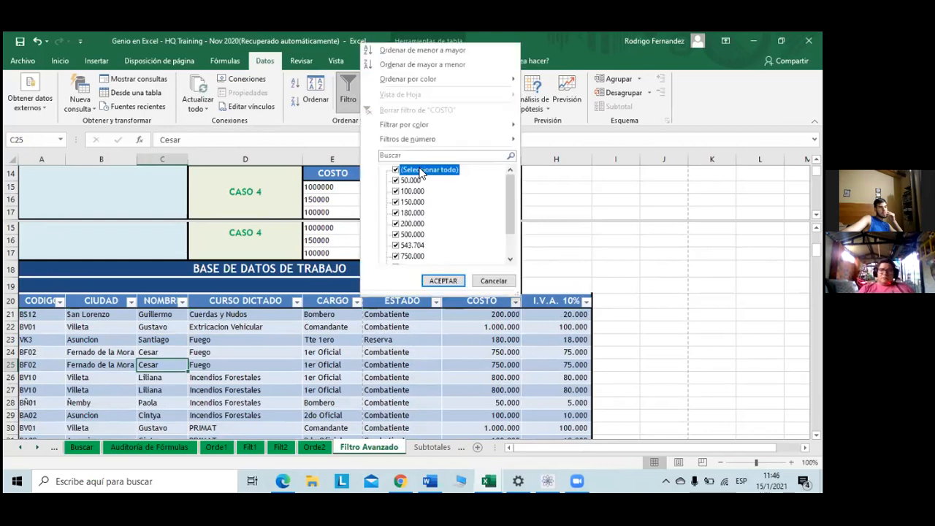
{"action": "left_click", "coordinate": [428, 169]}
{"action": "scroll", "coordinate": [433, 227], "scroll_direction": "down", "scroll_amount": 2}
{"action": "left_click", "coordinate": [424, 246]}
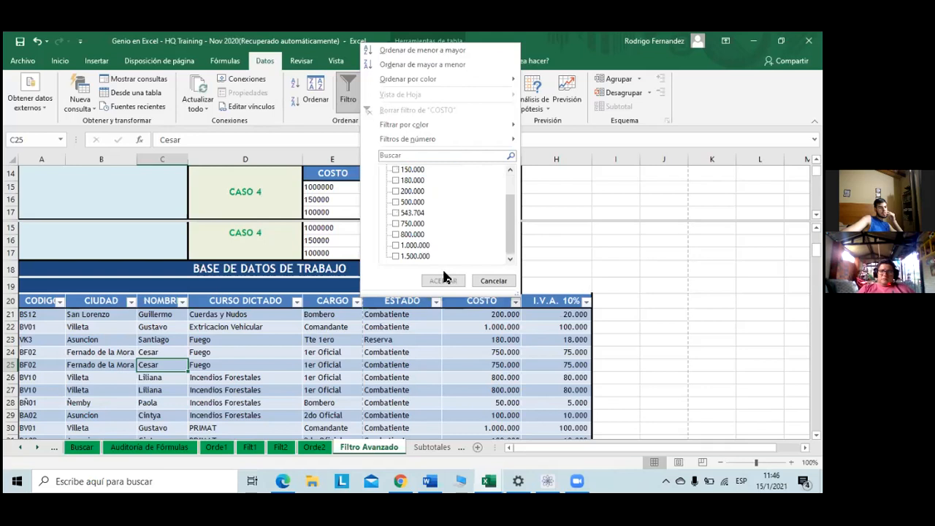
{"action": "left_click", "coordinate": [444, 280]}
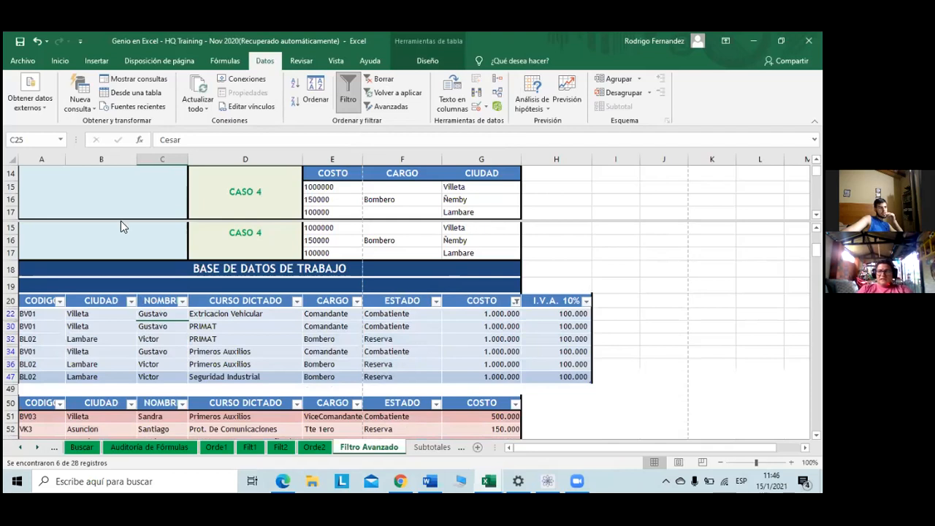
Step: Narrow the database to the CIUDAD Villeta and compare the remaining rows with the CASO 4 extract at row 74
{"action": "left_click", "coordinate": [130, 301]}
{"action": "left_click", "coordinate": [55, 168]}
{"action": "left_click", "coordinate": [59, 193]}
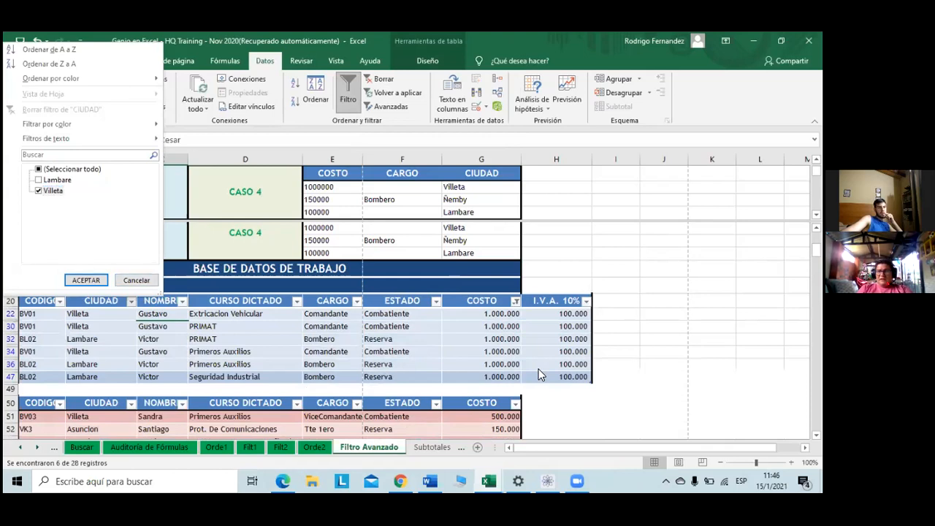
{"action": "left_click", "coordinate": [86, 281]}
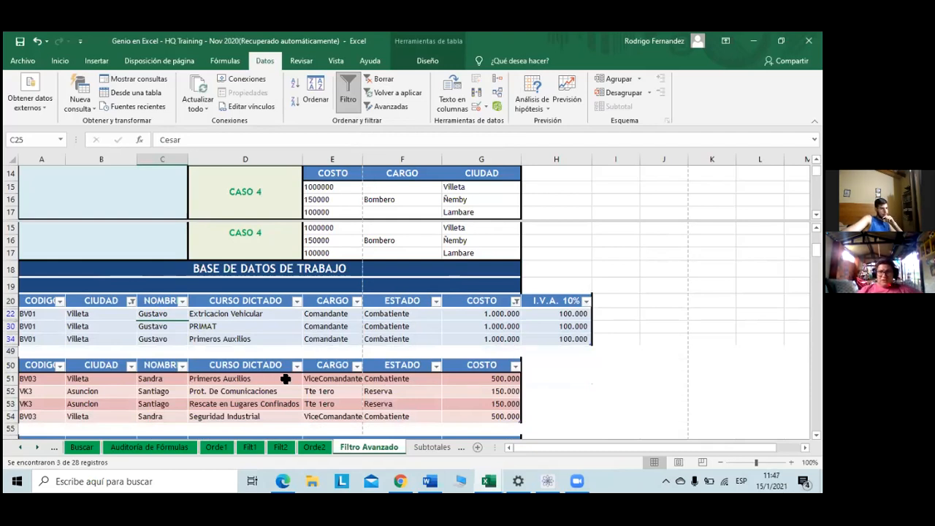
{"action": "scroll", "coordinate": [285, 378], "scroll_direction": "down", "scroll_amount": 8}
{"action": "scroll", "coordinate": [263, 391], "scroll_direction": "down", "scroll_amount": 7}
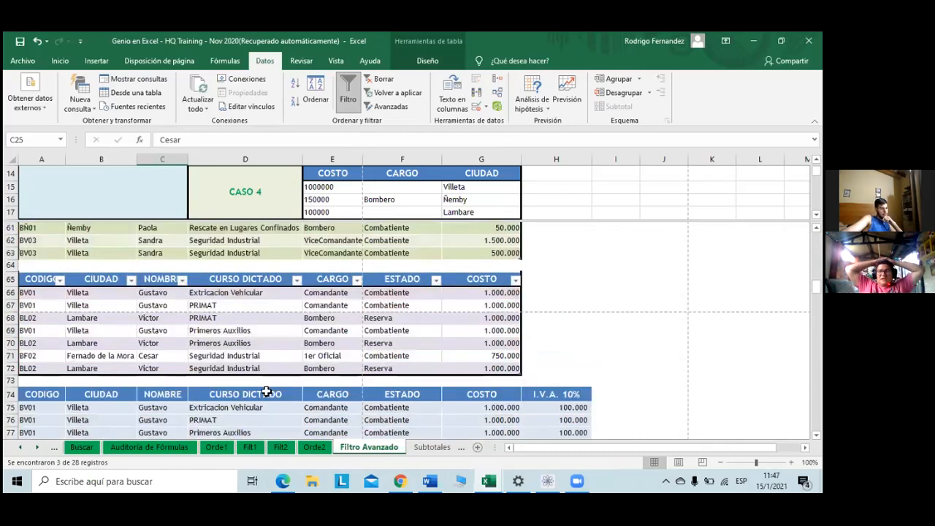
{"action": "scroll", "coordinate": [267, 393], "scroll_direction": "down", "scroll_amount": 2}
{"action": "scroll", "coordinate": [267, 391], "scroll_direction": "up", "scroll_amount": 6}
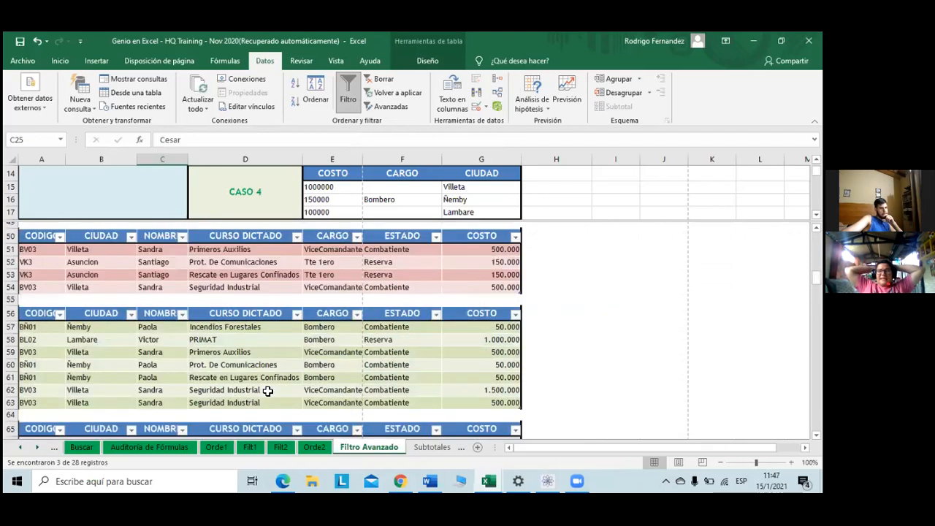
{"action": "scroll", "coordinate": [268, 392], "scroll_direction": "up", "scroll_amount": 2}
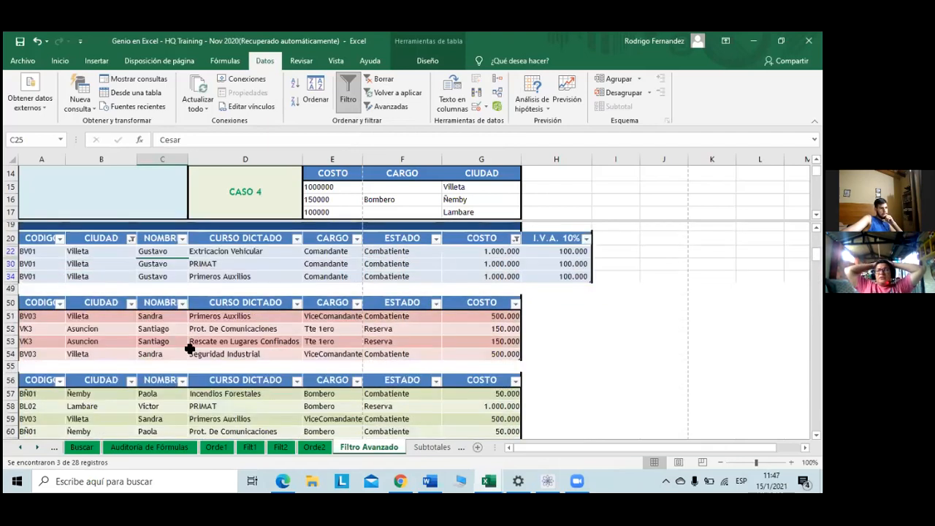
{"action": "scroll", "coordinate": [138, 336], "scroll_direction": "up", "scroll_amount": 2}
Step: Clear the filter on the database's CIUDAD column
{"action": "left_click", "coordinate": [131, 329]}
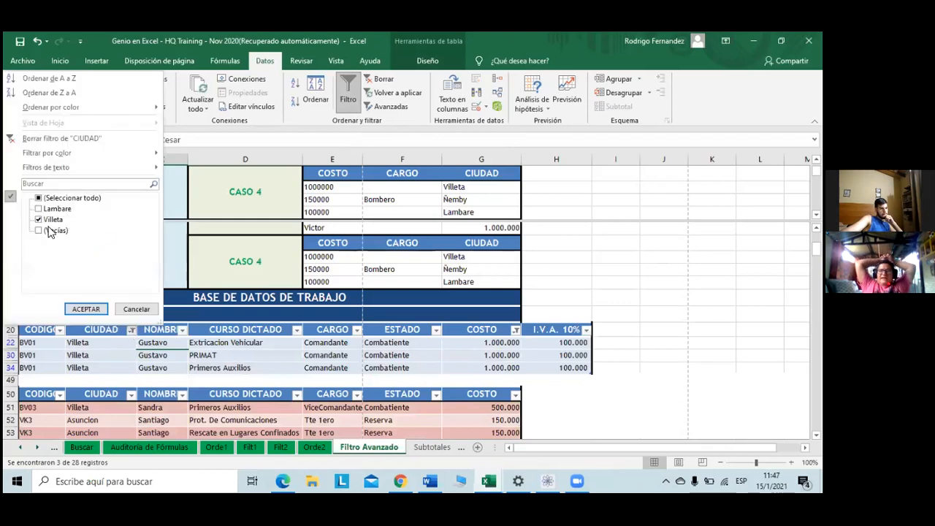
{"action": "left_click", "coordinate": [86, 309]}
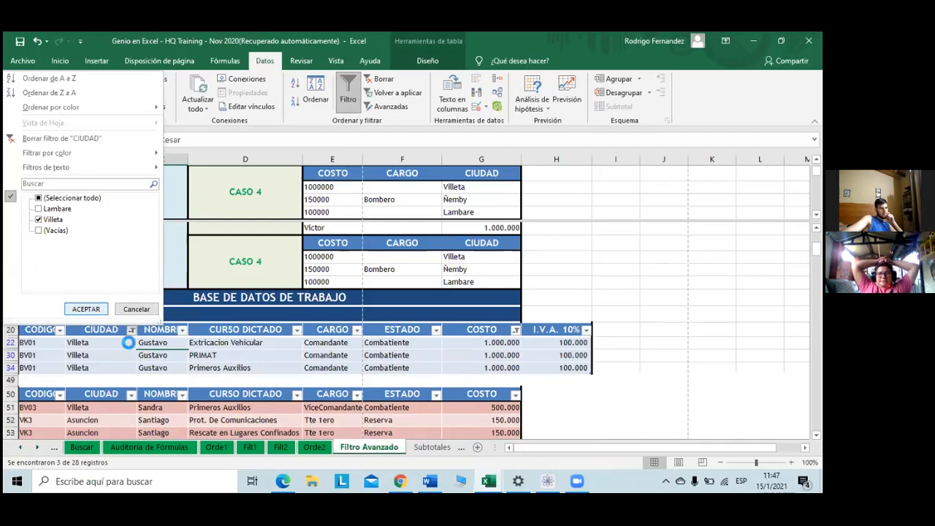
{"action": "left_click", "coordinate": [133, 330]}
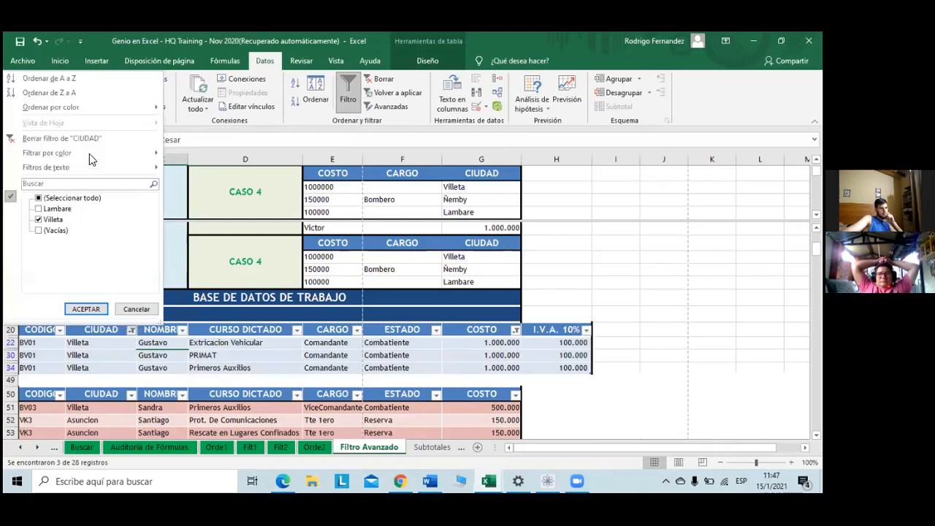
{"action": "left_click", "coordinate": [86, 141]}
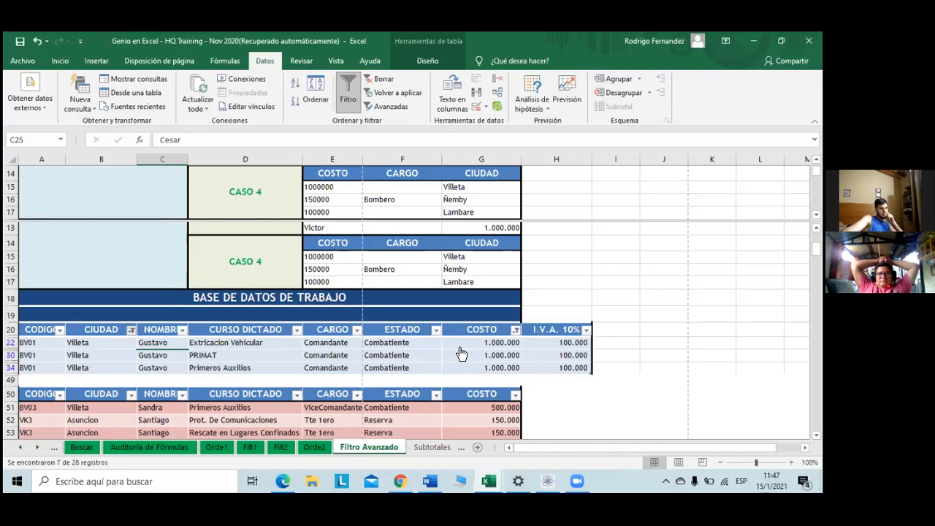
Step: Filter the database's COSTO column to 150.000 only and check the CARGO and CIUDAD entries against the second CASO 4 criterion
{"action": "left_click", "coordinate": [515, 329]}
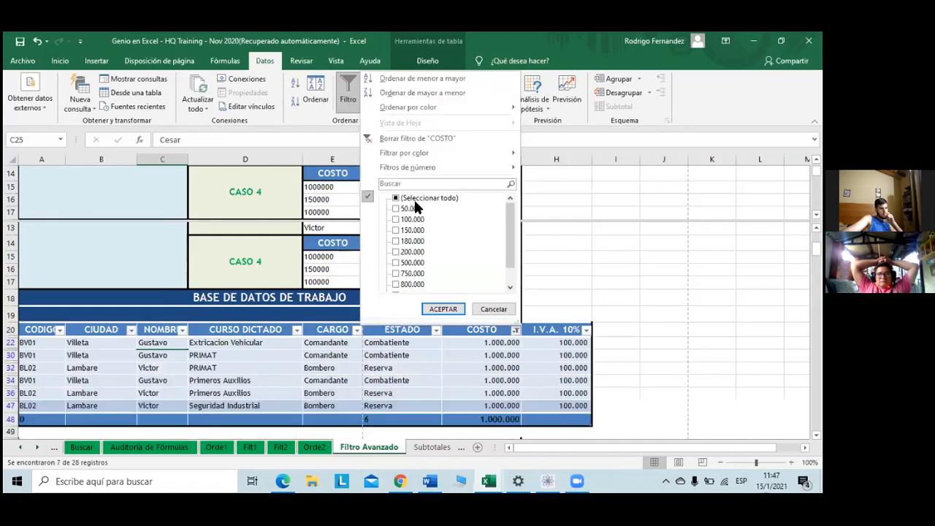
{"action": "left_click", "coordinate": [401, 199]}
{"action": "key", "text": "Down"}
{"action": "key", "text": "Down"}
{"action": "key", "text": "Down"}
{"action": "key", "text": "space"}
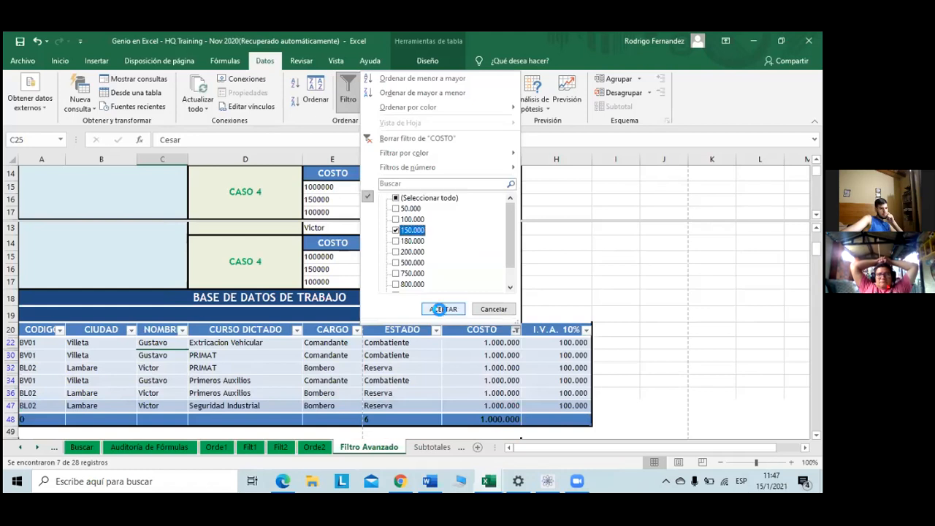
{"action": "left_click", "coordinate": [442, 308]}
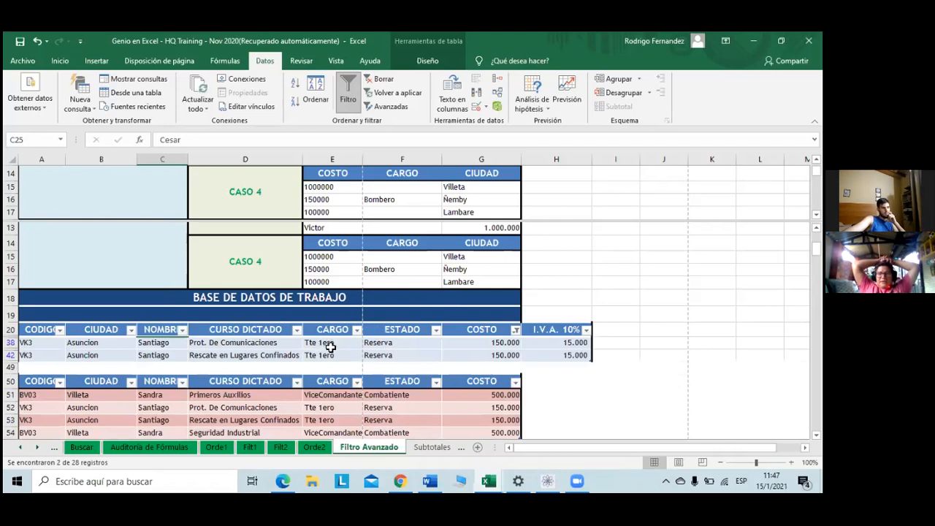
{"action": "left_click_drag", "start_coordinate": [324, 344], "coordinate": [338, 354]}
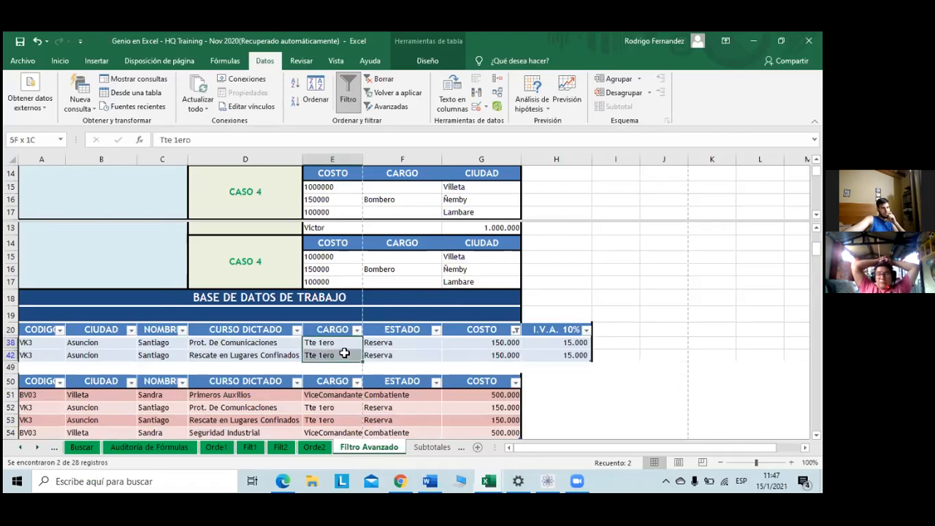
{"action": "left_click_drag", "start_coordinate": [107, 338], "coordinate": [132, 358]}
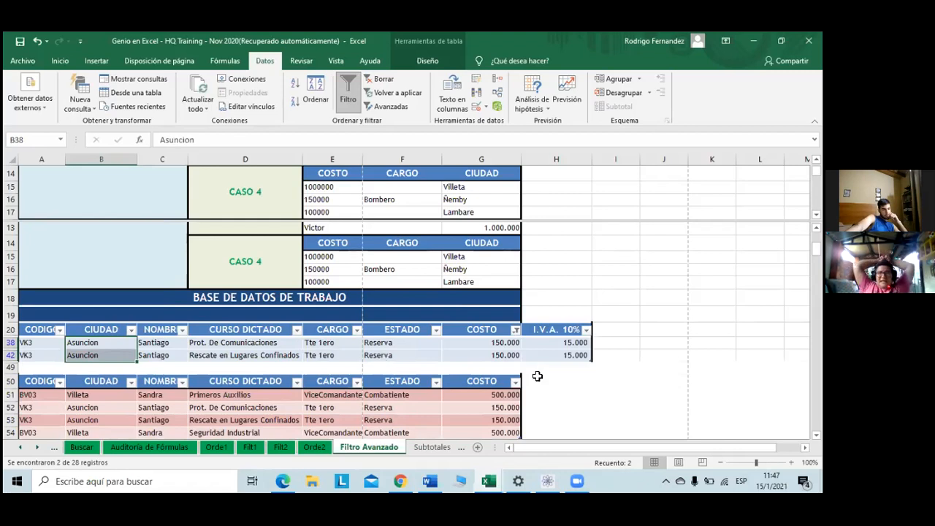
Step: Switch the COSTO filter to 100.000 only and check the CIUDAD entries against the third CASO 4 criterion
{"action": "left_click", "coordinate": [516, 330]}
{"action": "left_click", "coordinate": [411, 231]}
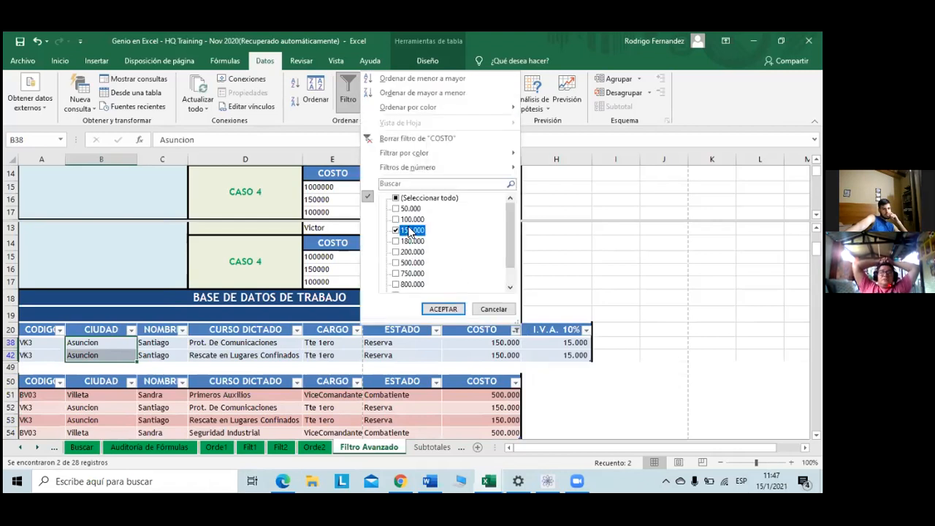
{"action": "left_click", "coordinate": [444, 309]}
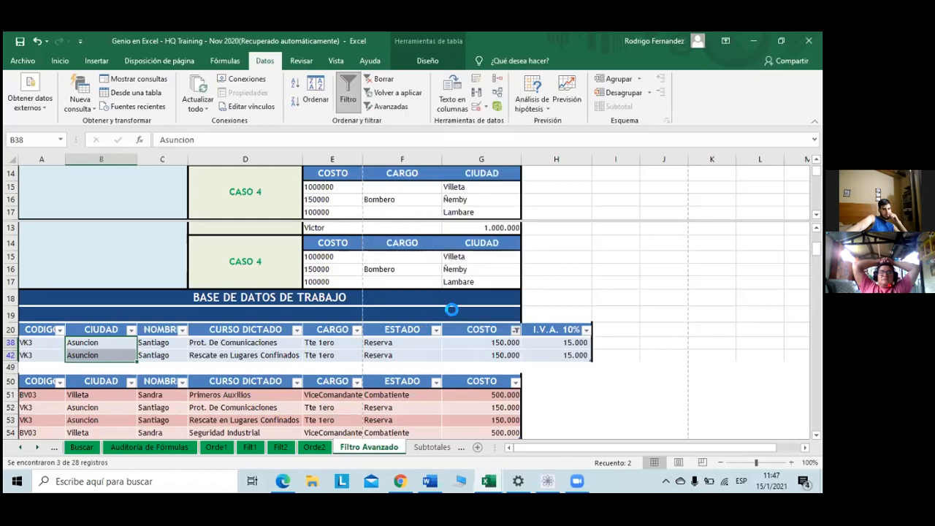
{"action": "left_click_drag", "start_coordinate": [81, 342], "coordinate": [81, 367]}
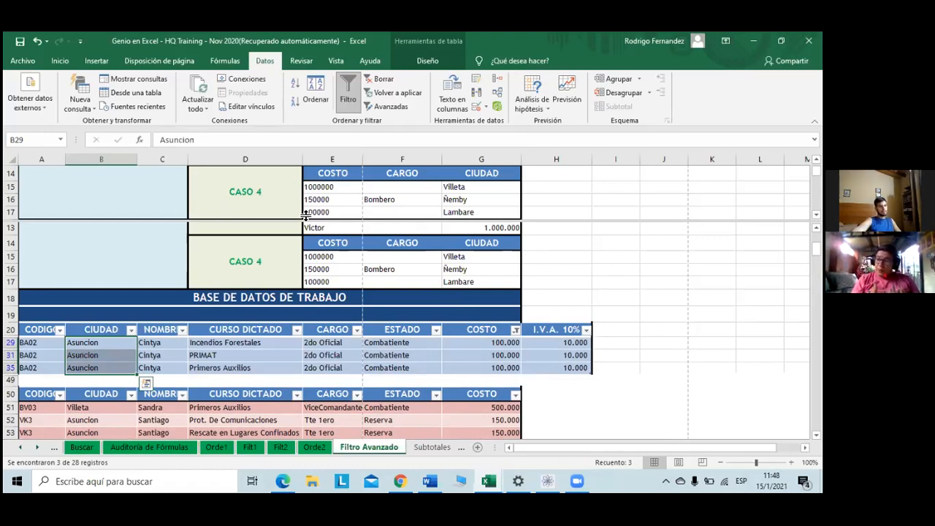
Step: Clear the COSTO filter so that the database lists all its records
{"action": "scroll", "coordinate": [285, 227], "scroll_direction": "down", "scroll_amount": 2}
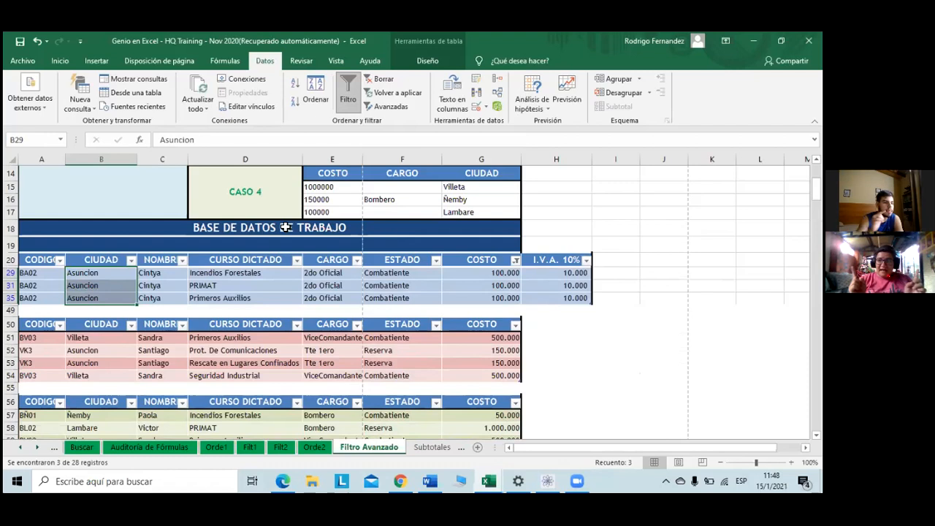
{"action": "left_click", "coordinate": [514, 262]}
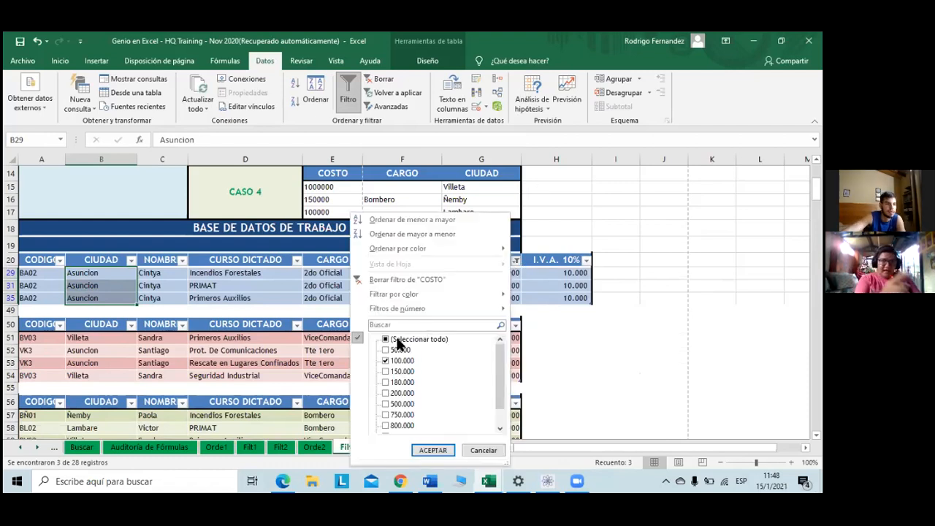
{"action": "left_click", "coordinate": [417, 282]}
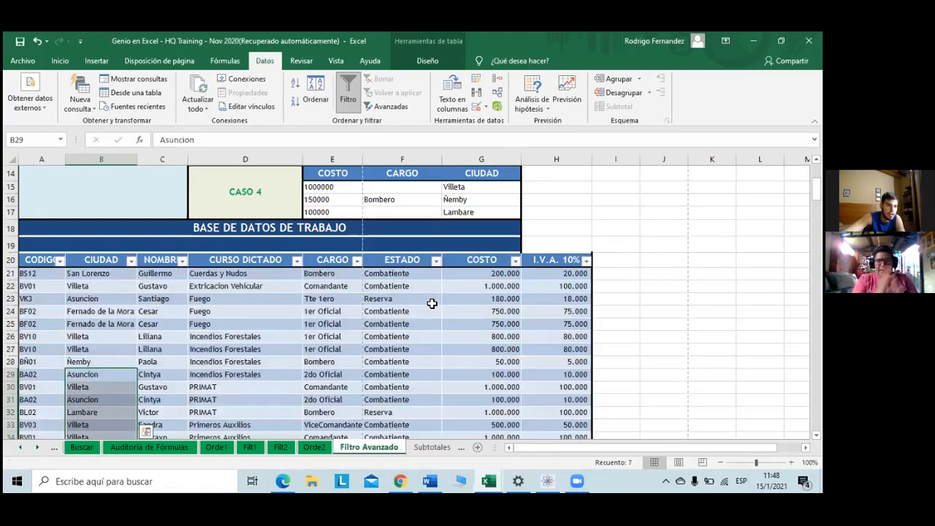
{"action": "left_click", "coordinate": [430, 275]}
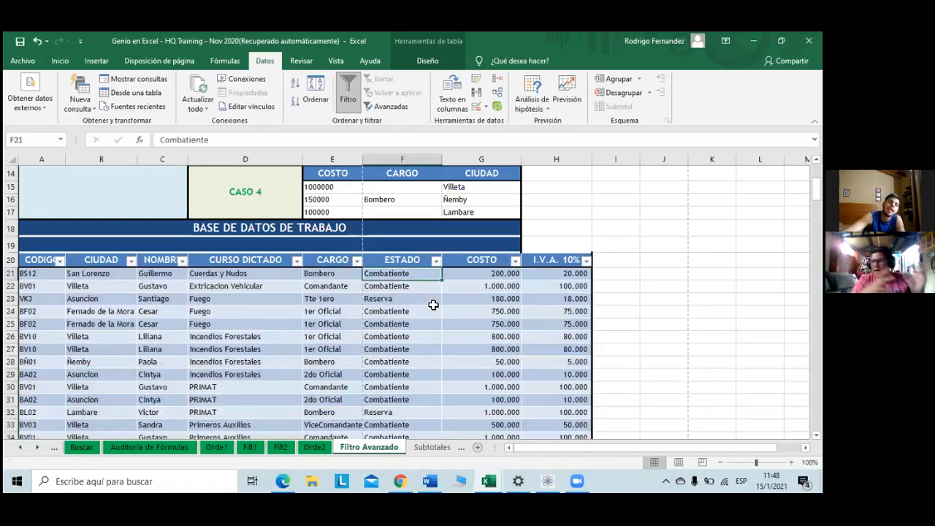
Step: Review the result tables down to the CASO 4 extract at row 74, and return to the working database
{"action": "scroll", "coordinate": [433, 306], "scroll_direction": "down", "scroll_amount": 6}
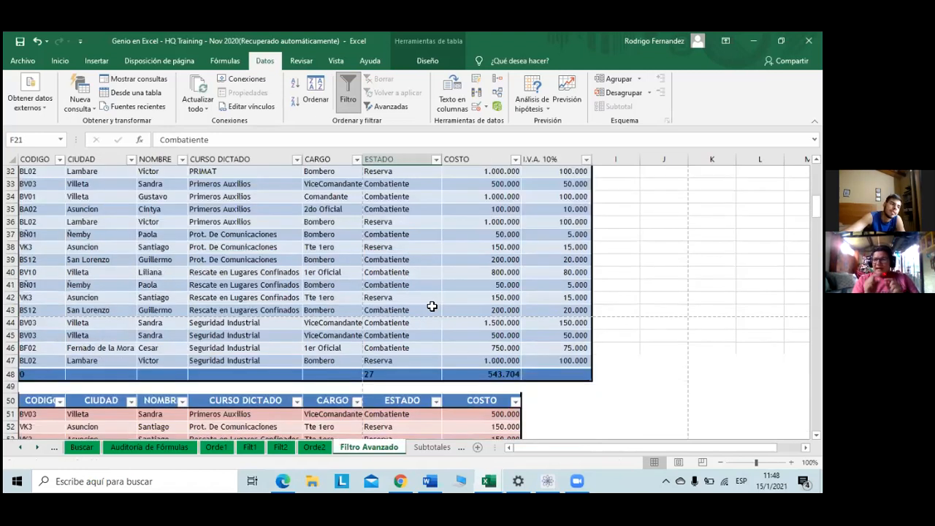
{"action": "scroll", "coordinate": [432, 305], "scroll_direction": "down", "scroll_amount": 7}
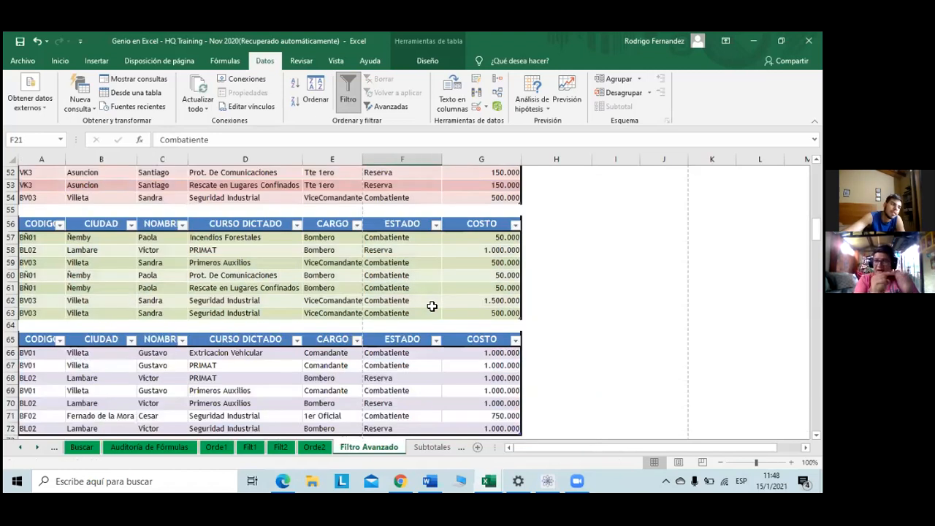
{"action": "scroll", "coordinate": [70, 305], "scroll_direction": "down", "scroll_amount": 4}
{"action": "left_click", "coordinate": [51, 306]}
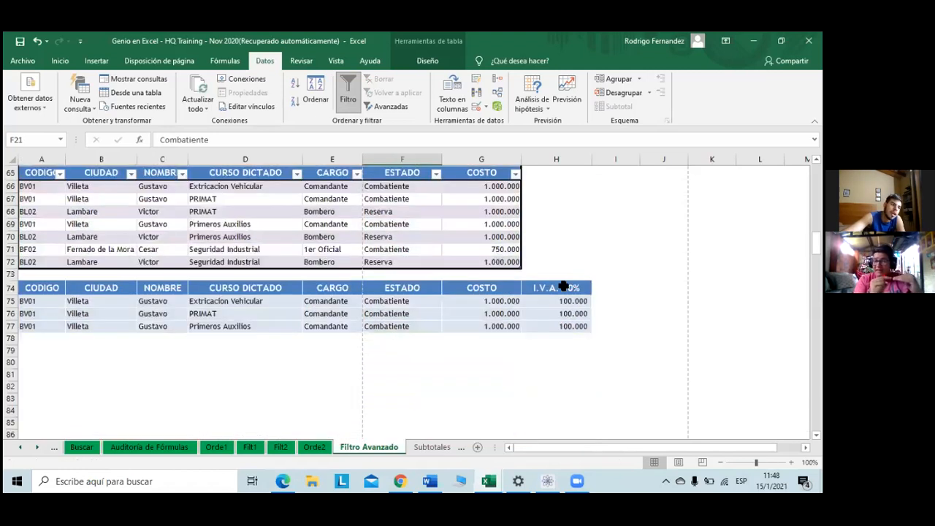
{"action": "left_click", "coordinate": [502, 313]}
{"action": "scroll", "coordinate": [496, 296], "scroll_direction": "up", "scroll_amount": 8}
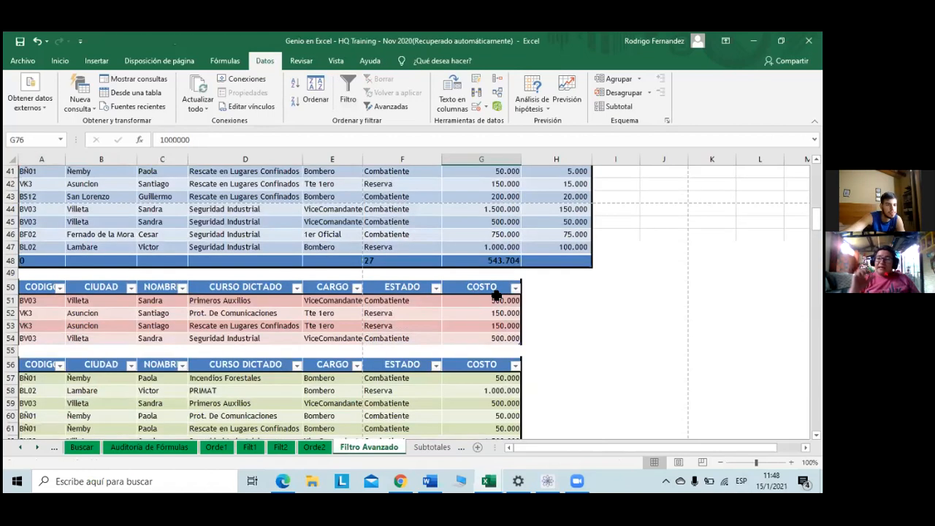
{"action": "scroll", "coordinate": [496, 296], "scroll_direction": "up", "scroll_amount": 3}
{"action": "scroll", "coordinate": [497, 296], "scroll_direction": "up", "scroll_amount": 5}
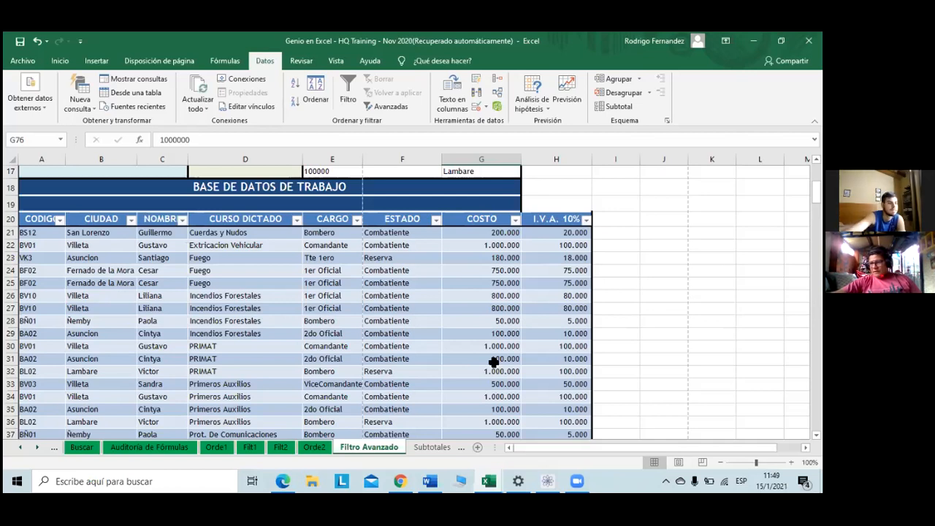
Step: Colour the Filtro Avanzado sheet tab green and open the Subtotales sheet
{"action": "right_click", "coordinate": [381, 445]}
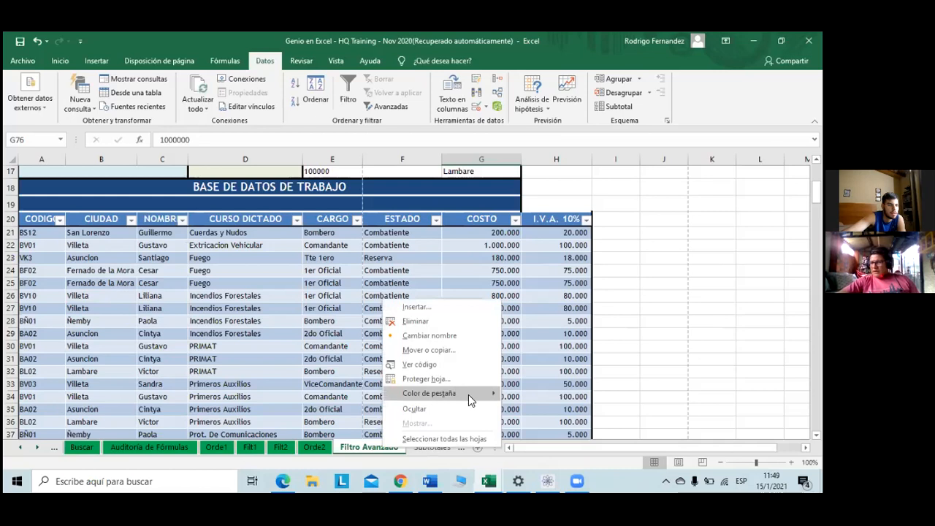
{"action": "mouse_move", "coordinate": [468, 393]}
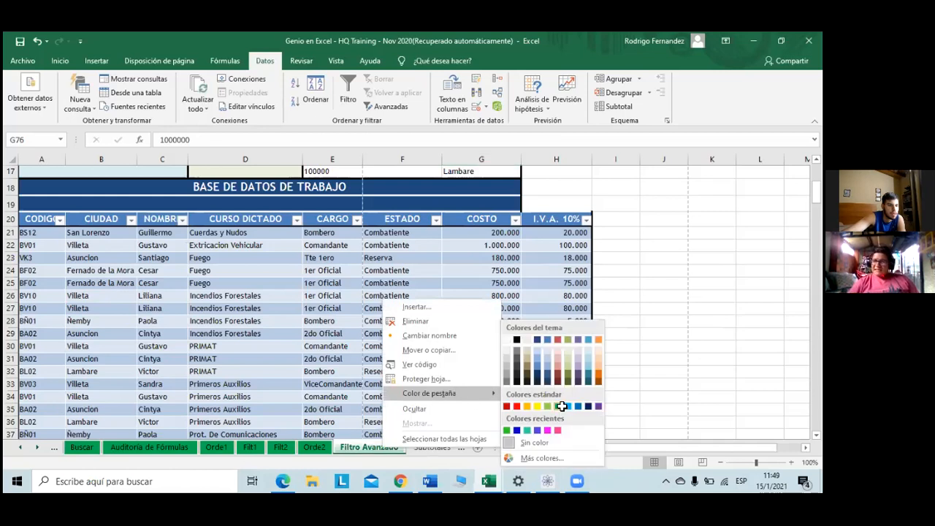
{"action": "left_click", "coordinate": [433, 446]}
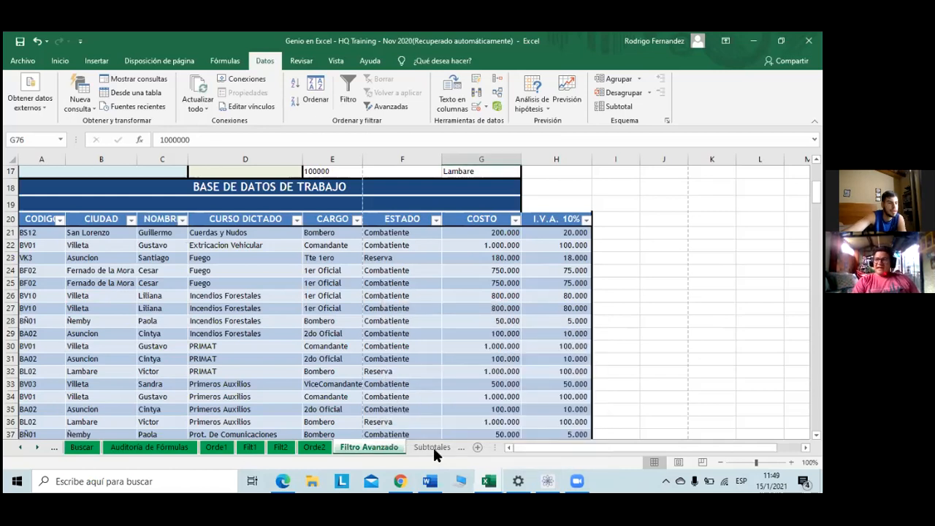
{"action": "left_click", "coordinate": [427, 448]}
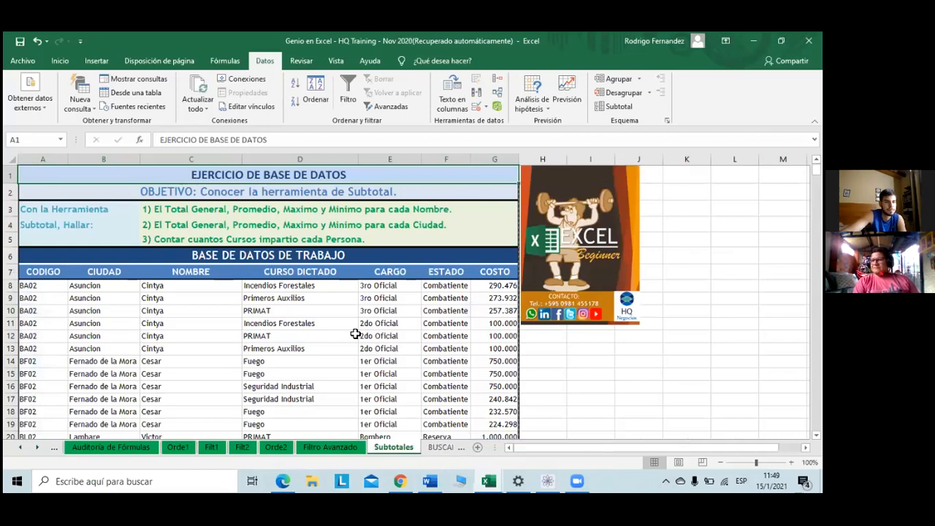